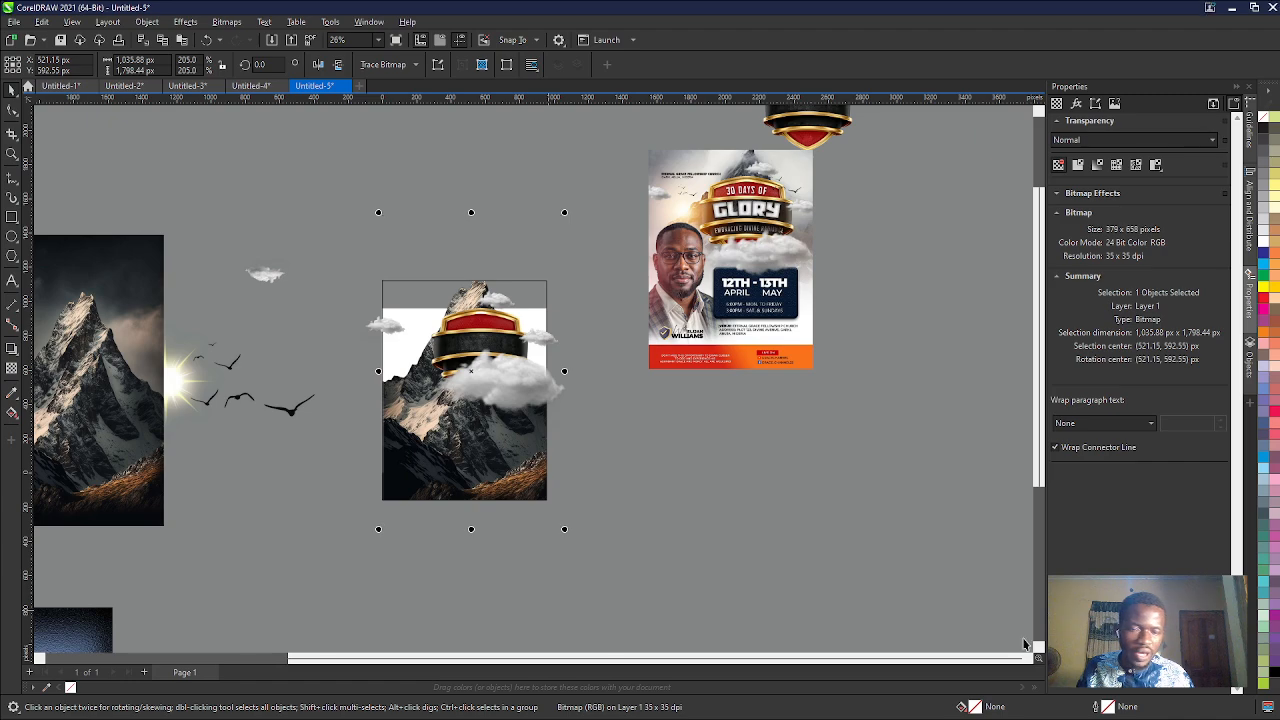
scroll(503, 415, "up", 3)
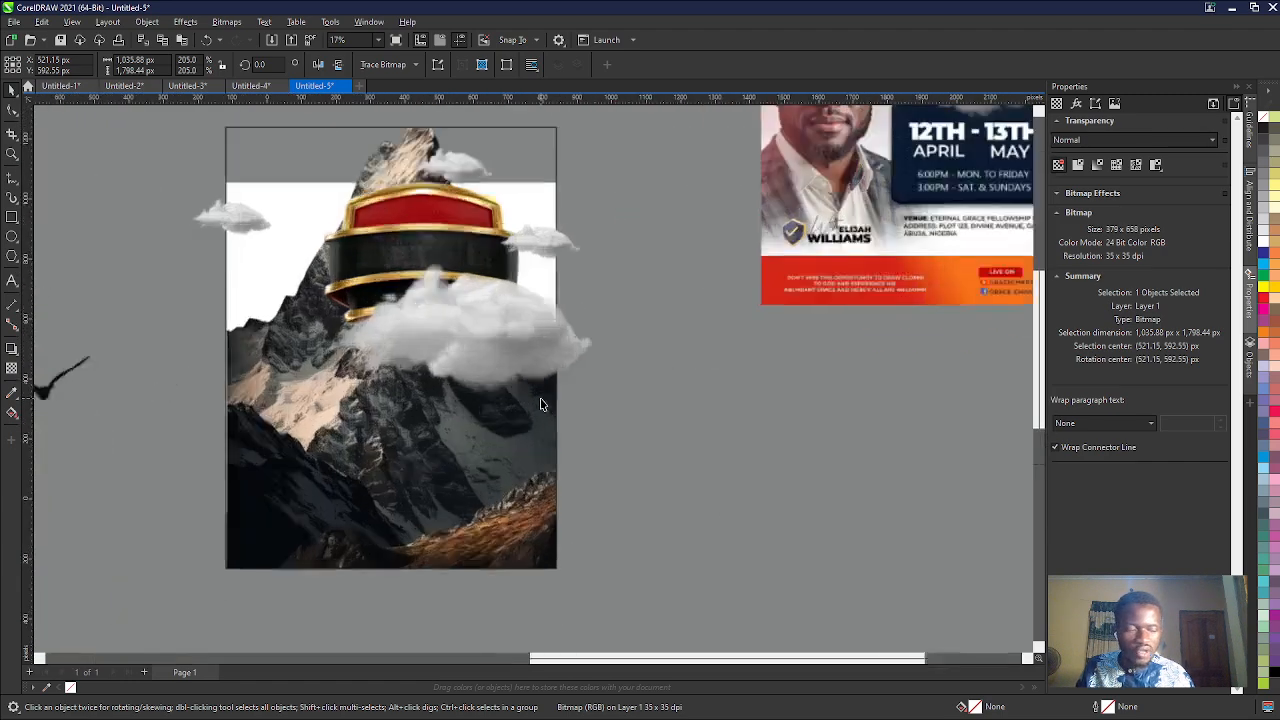
scroll(540, 404, "down", 6)
scroll(530, 400, "up", 1)
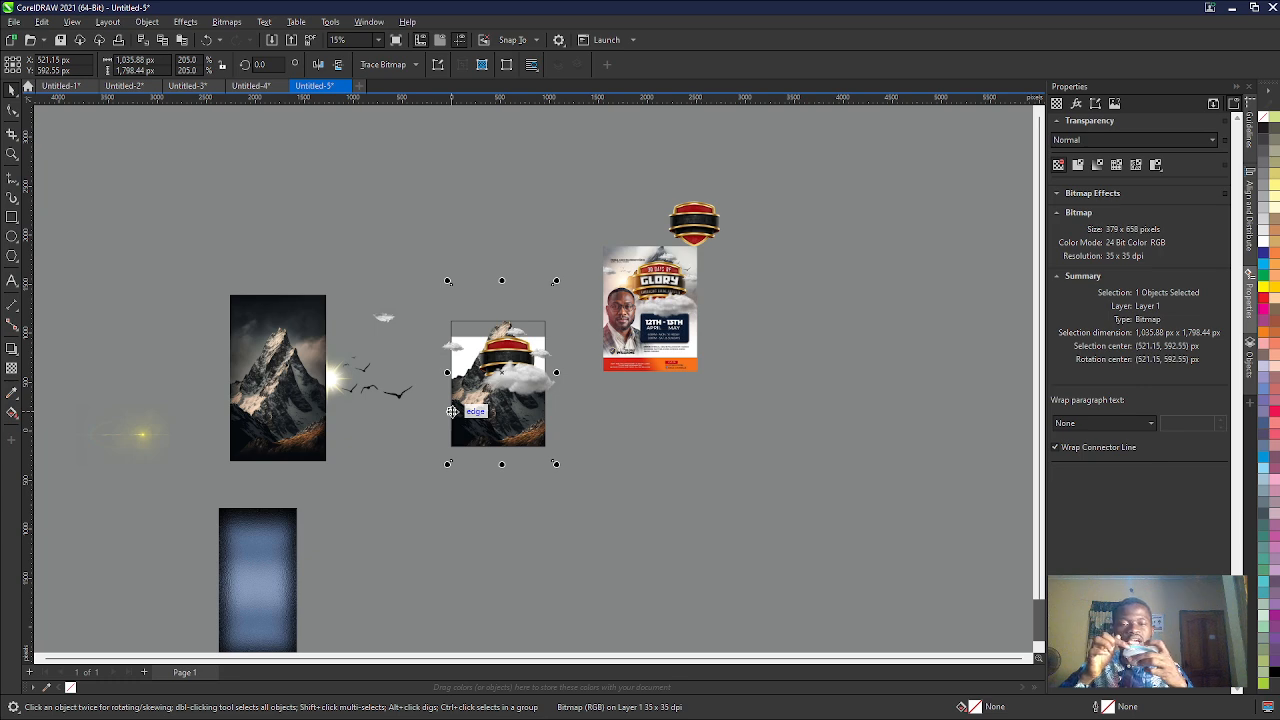
scroll(452, 411, "down", 4)
scroll(452, 411, "up", 2)
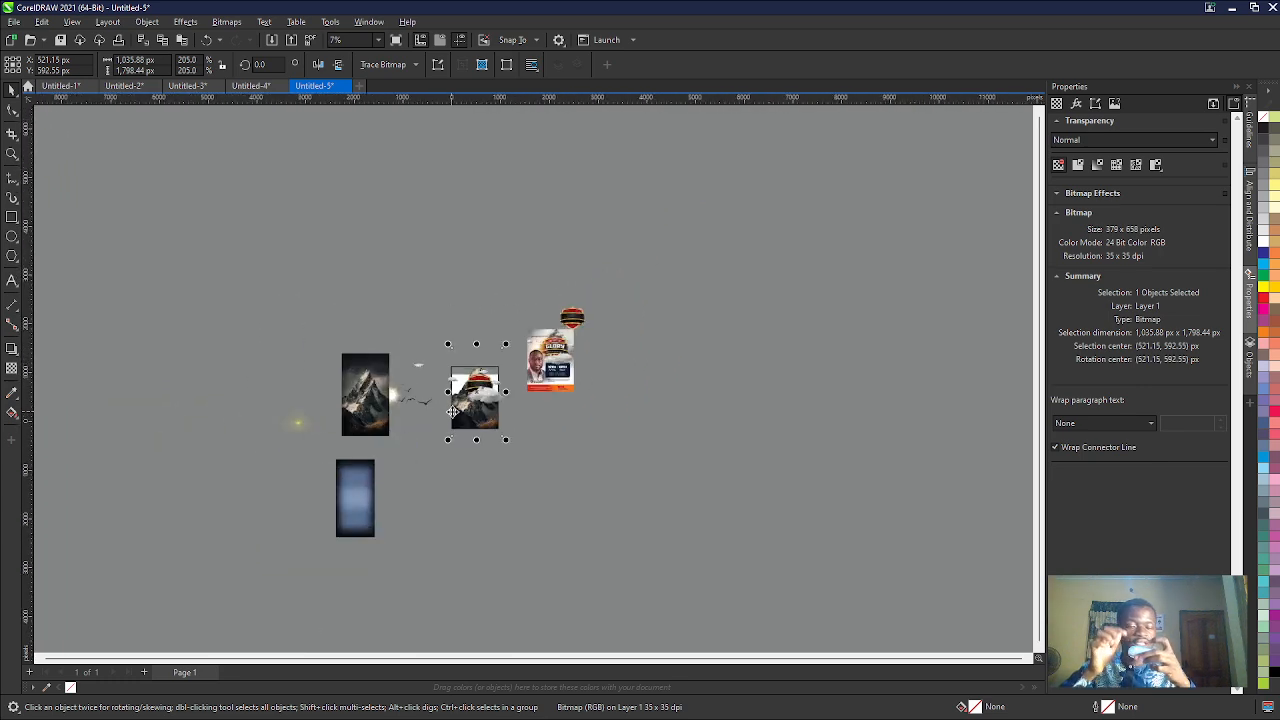
scroll(452, 411, "down", 3)
scroll(452, 411, "up", 3)
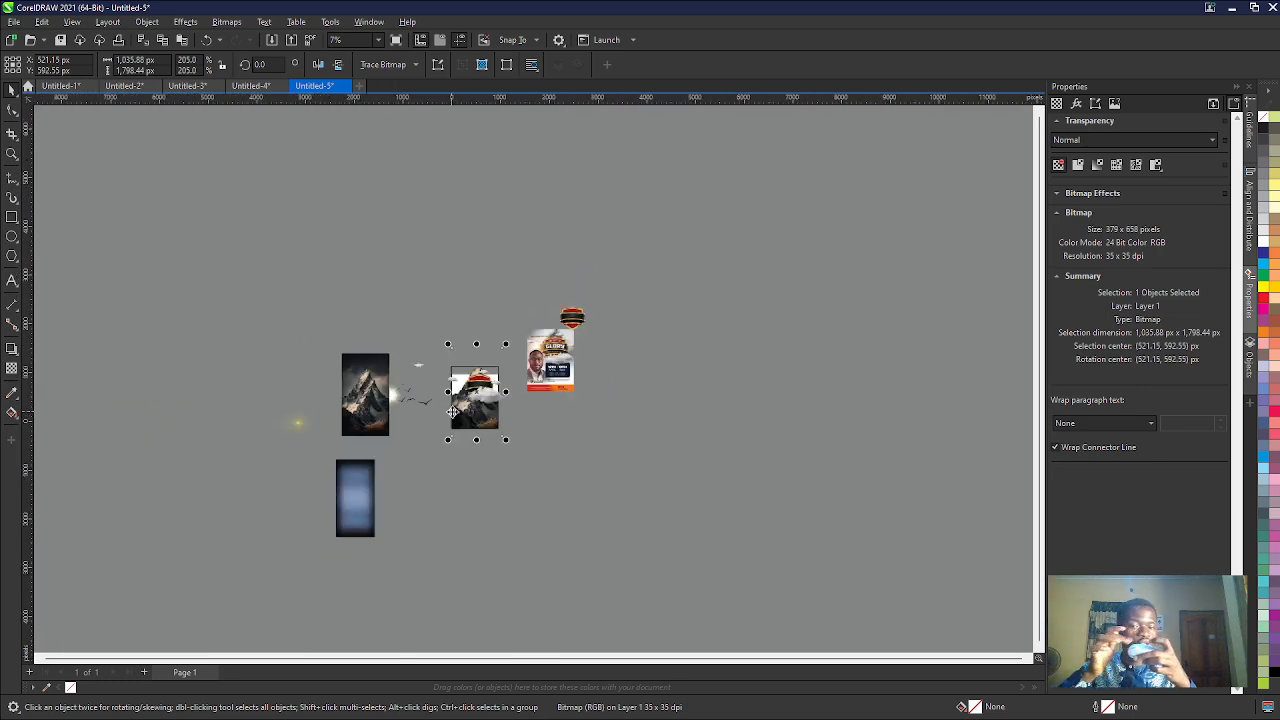
scroll(452, 411, "up", 6)
scroll(600, 407, "down", 1)
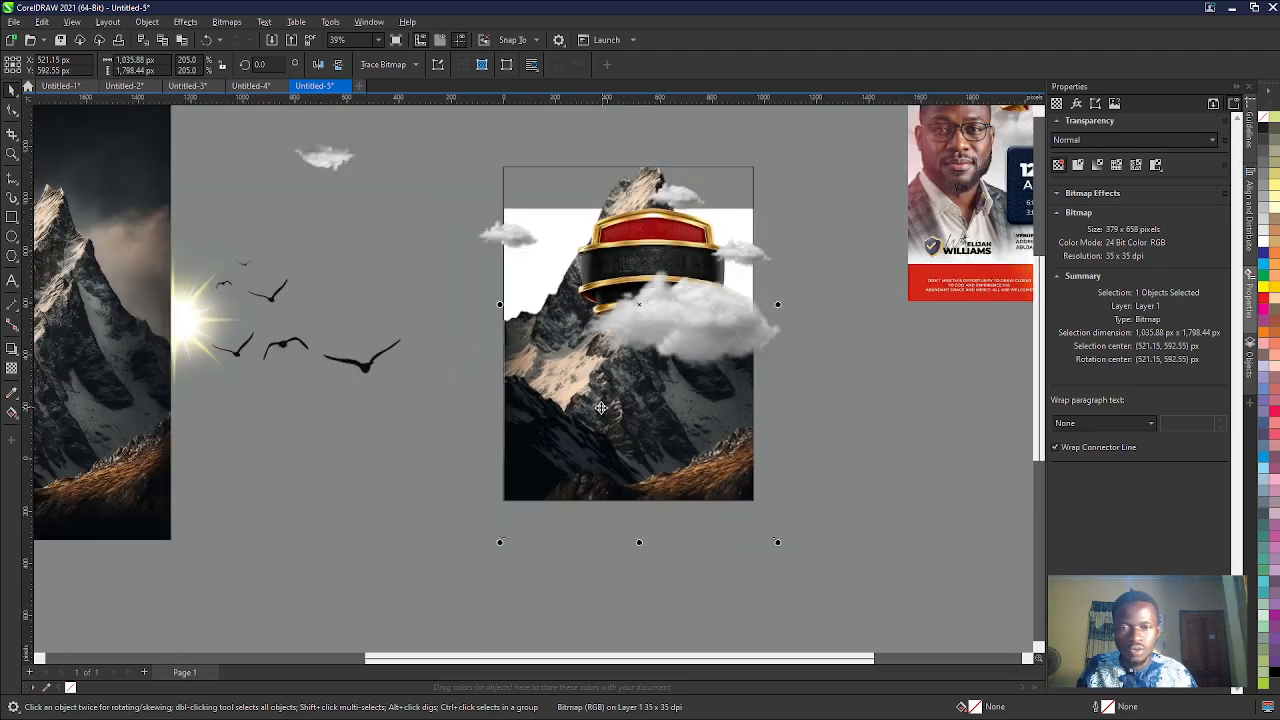
scroll(600, 407, "down", 1)
scroll(731, 342, "up", 4)
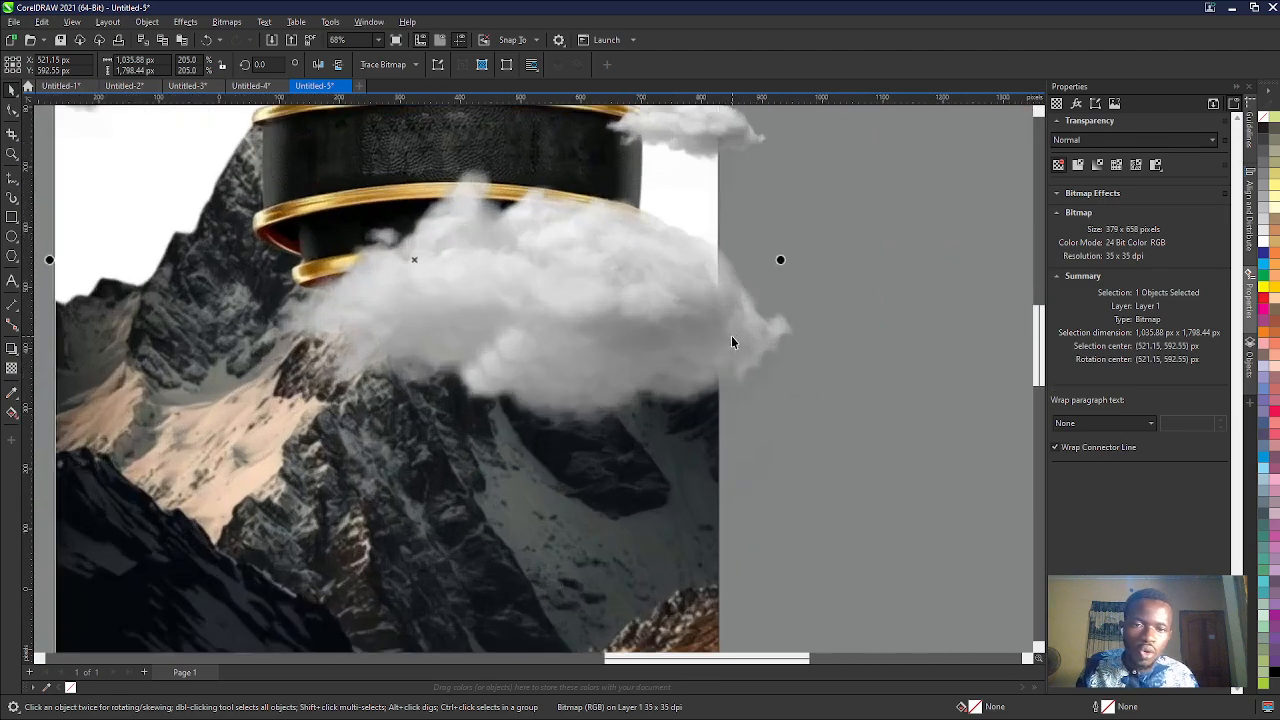
- Select the large cloud and add nodes to its upper and lower bitmap boundary where they cross the page's right edge
scroll(731, 342, "up", 1)
left_click(733, 357)
left_click(733, 357)
scroll(498, 365, "down", 6)
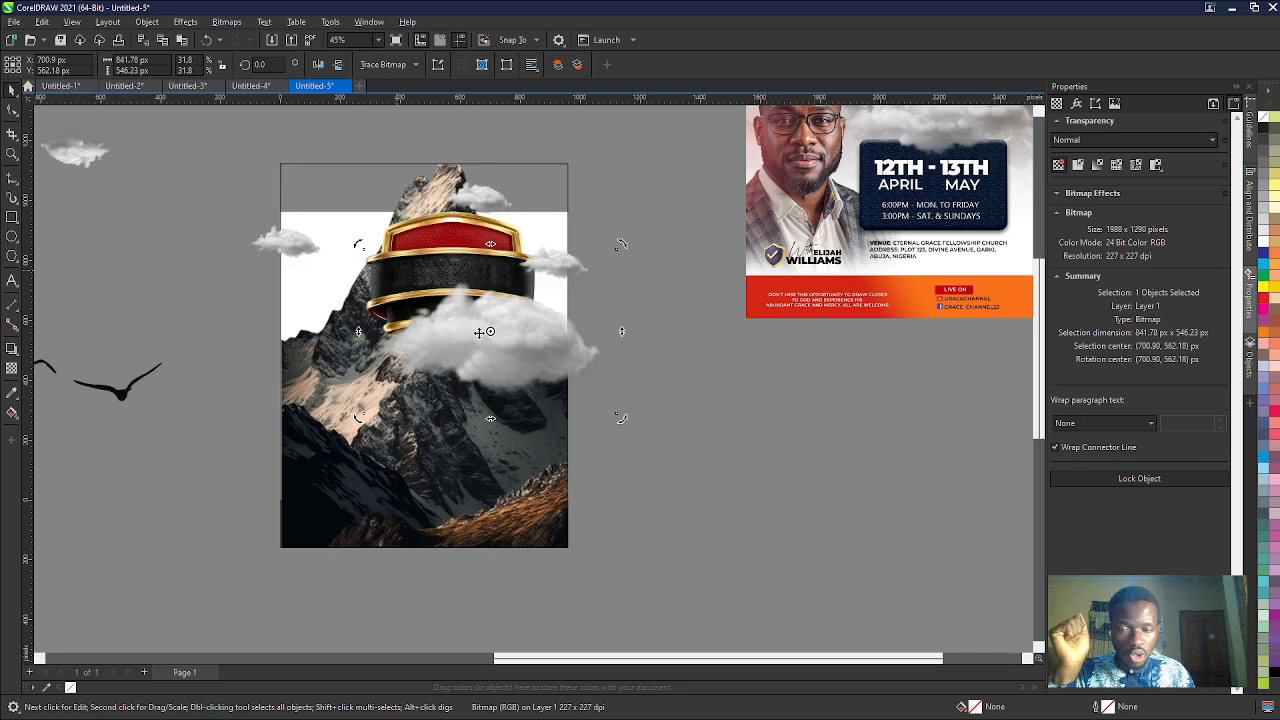
left_click(515, 360)
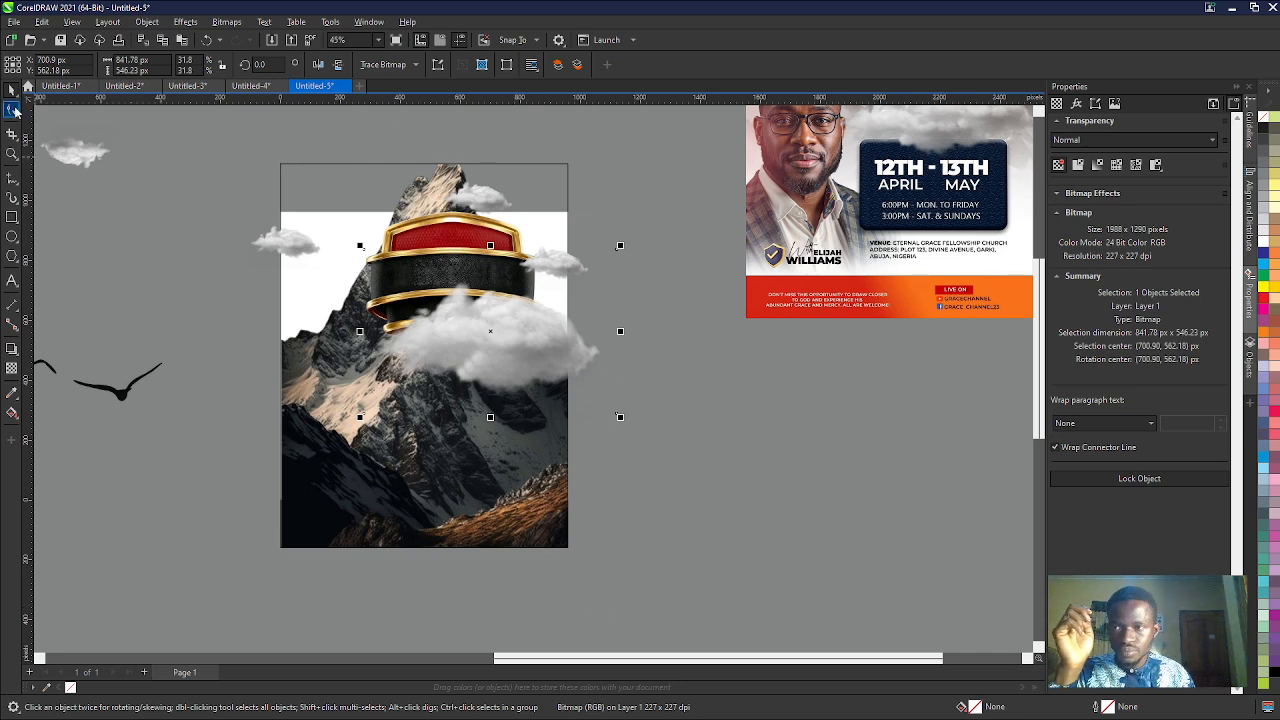
left_click(12, 112)
scroll(610, 265, "up", 2)
scroll(573, 238, "up", 3)
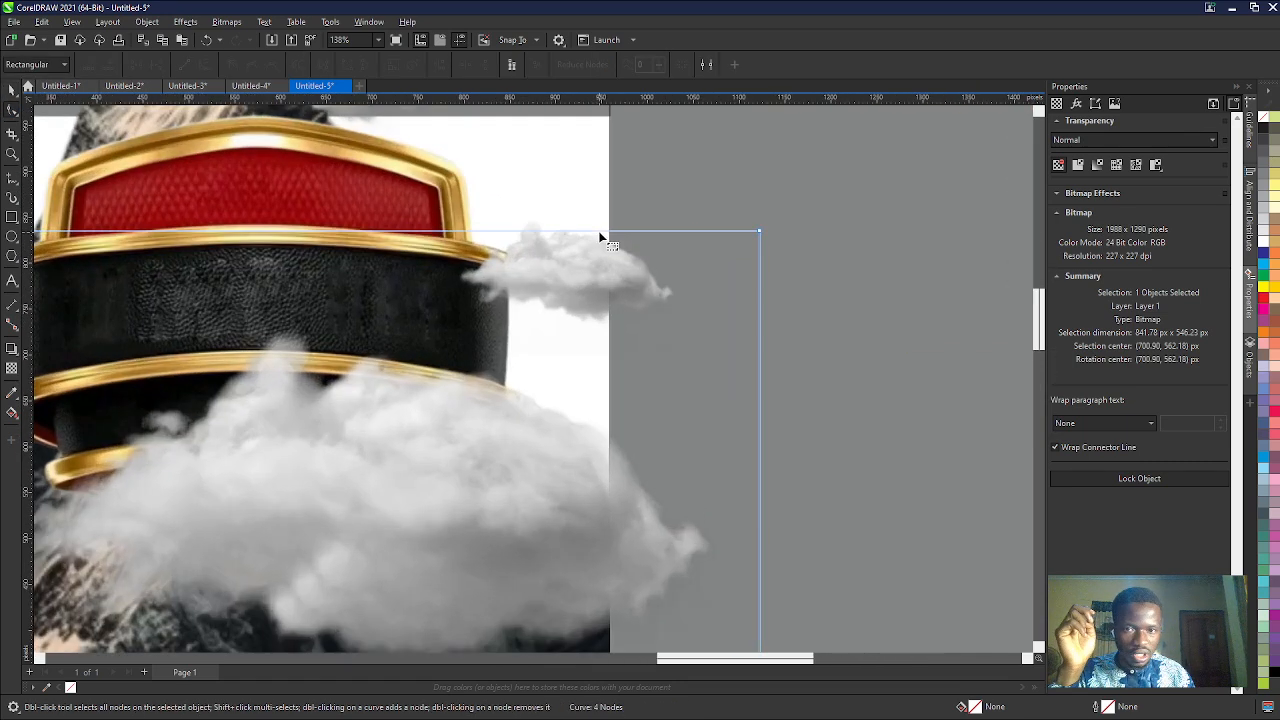
double_click(612, 234)
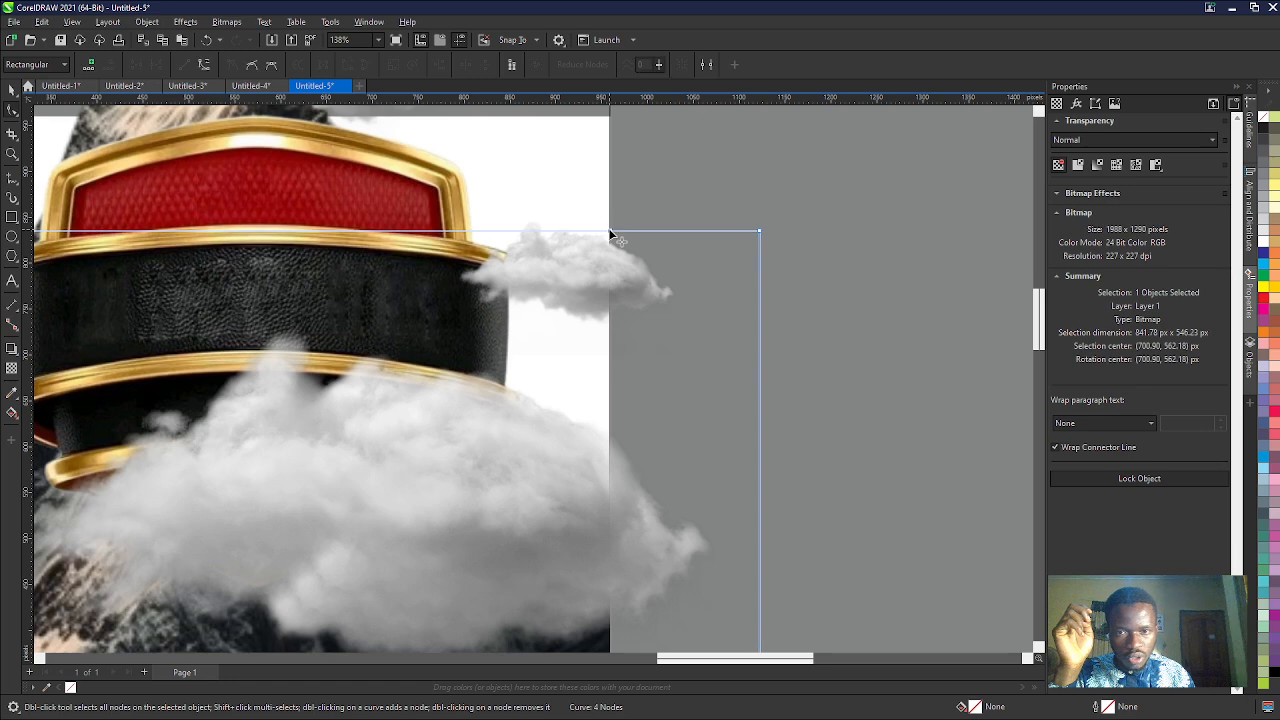
scroll(612, 236, "down", 2)
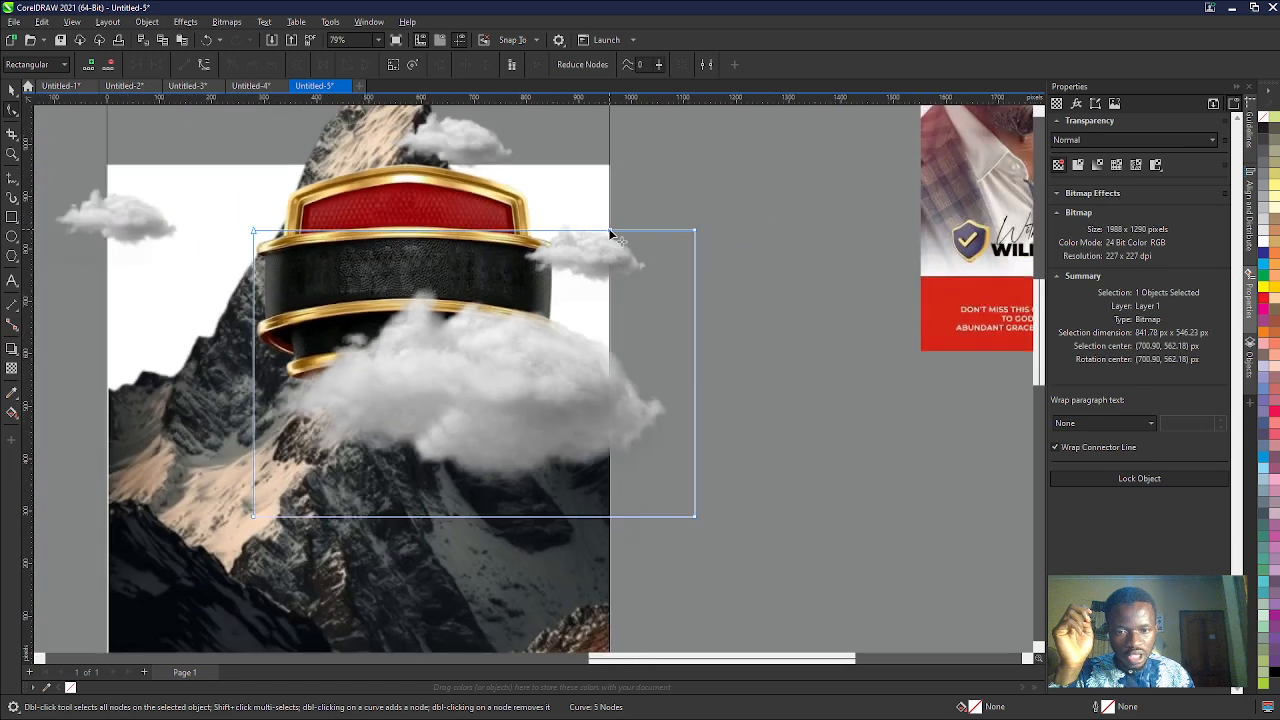
left_click(610, 518)
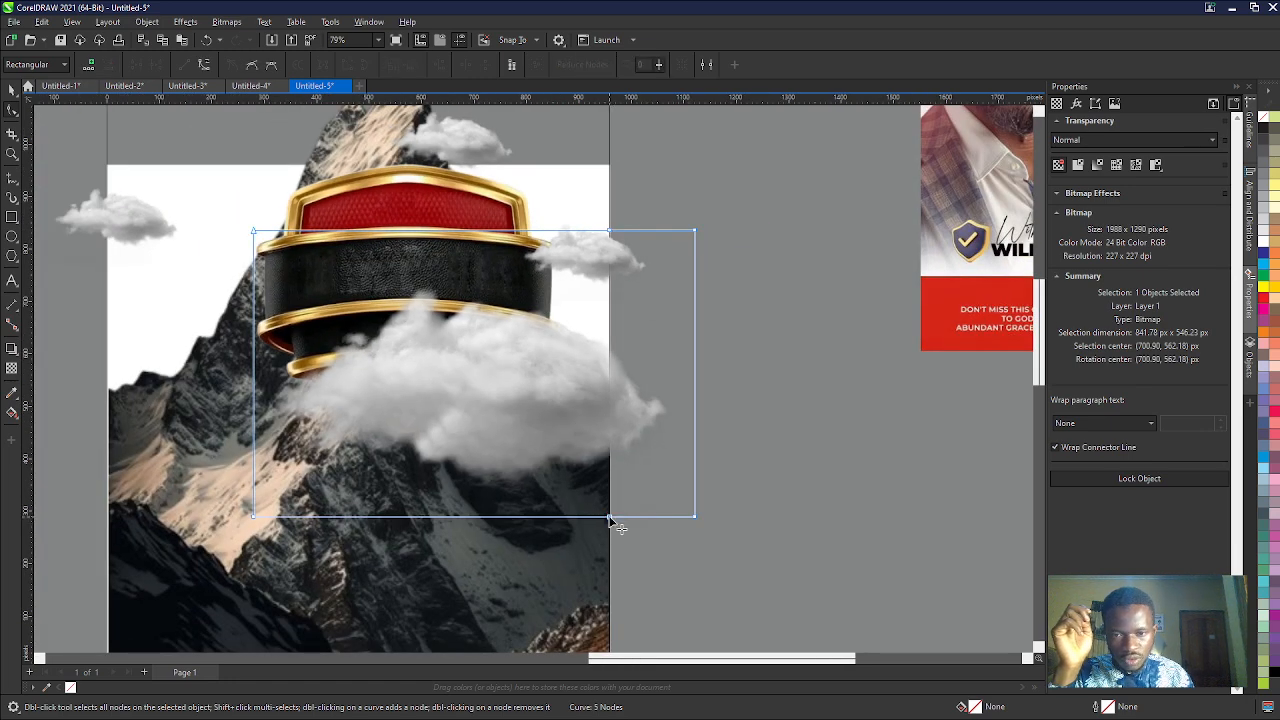
- Delete the cloud boundary's two corner nodes outside the page so the bitmap is cropped at the page's right edge
double_click(695, 517)
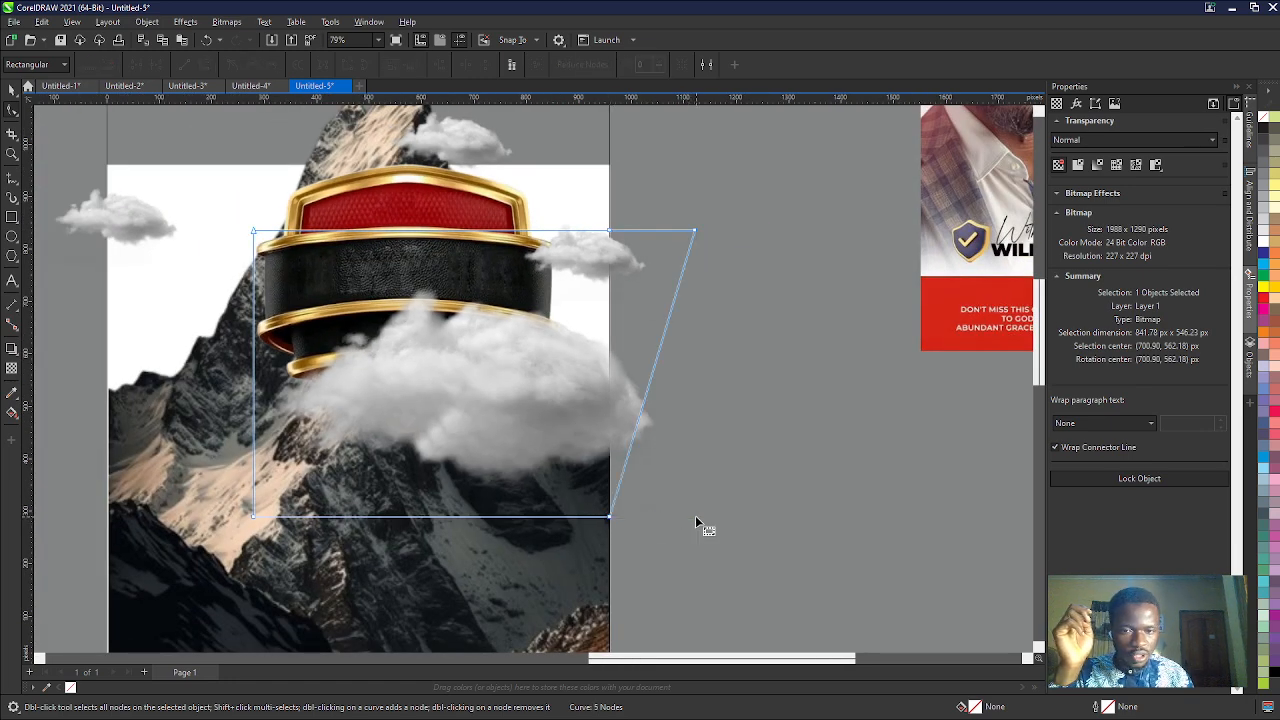
left_click(695, 231)
left_click(110, 63)
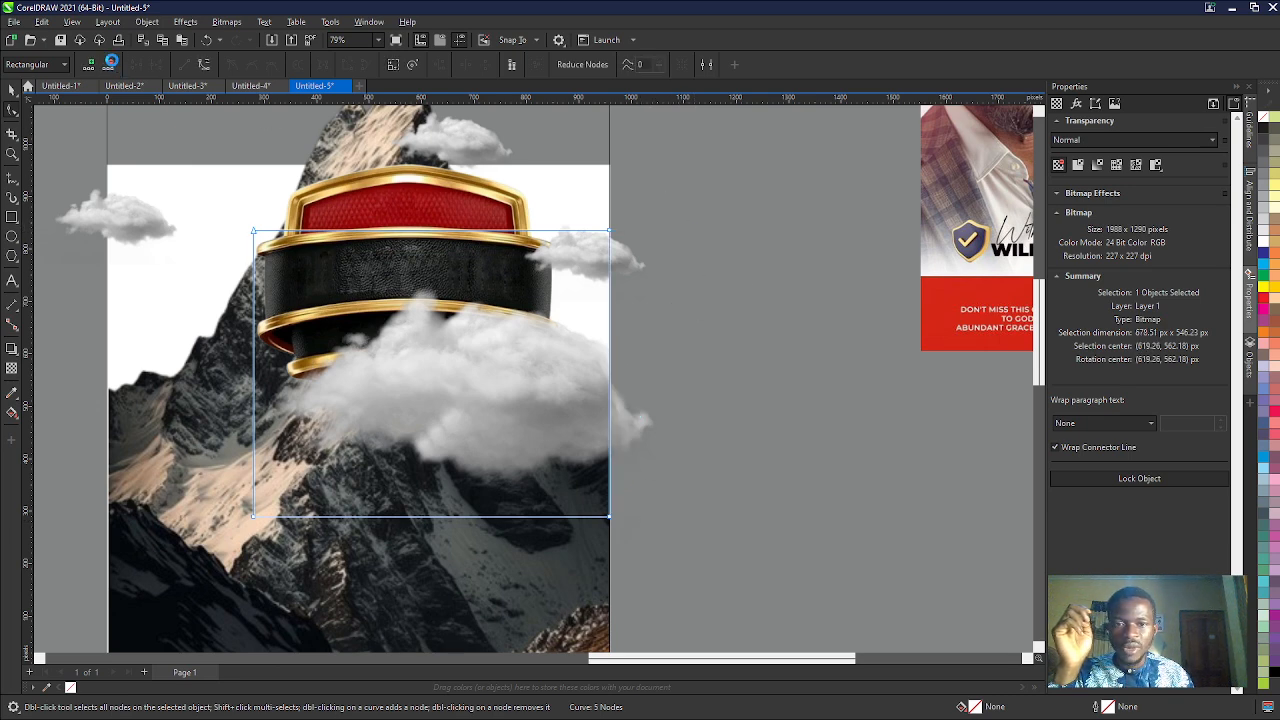
scroll(674, 445, "down", 2)
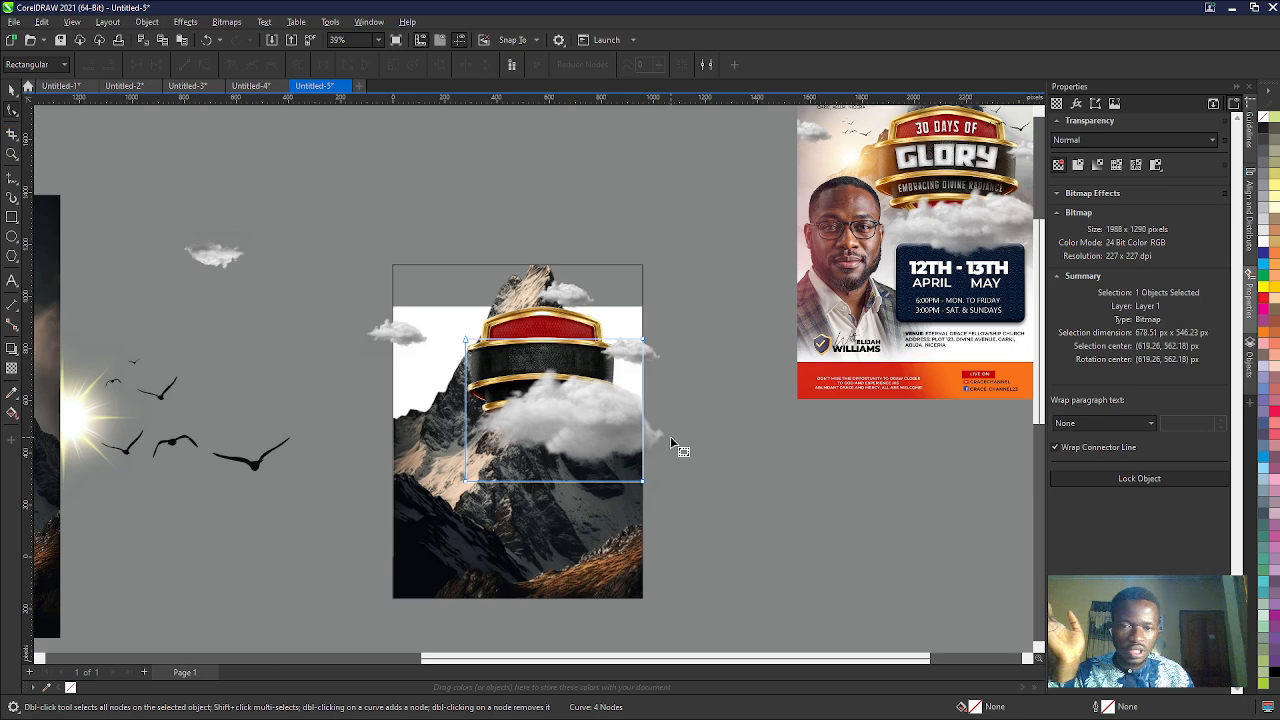
scroll(670, 436, "up", 2)
left_click(11, 89)
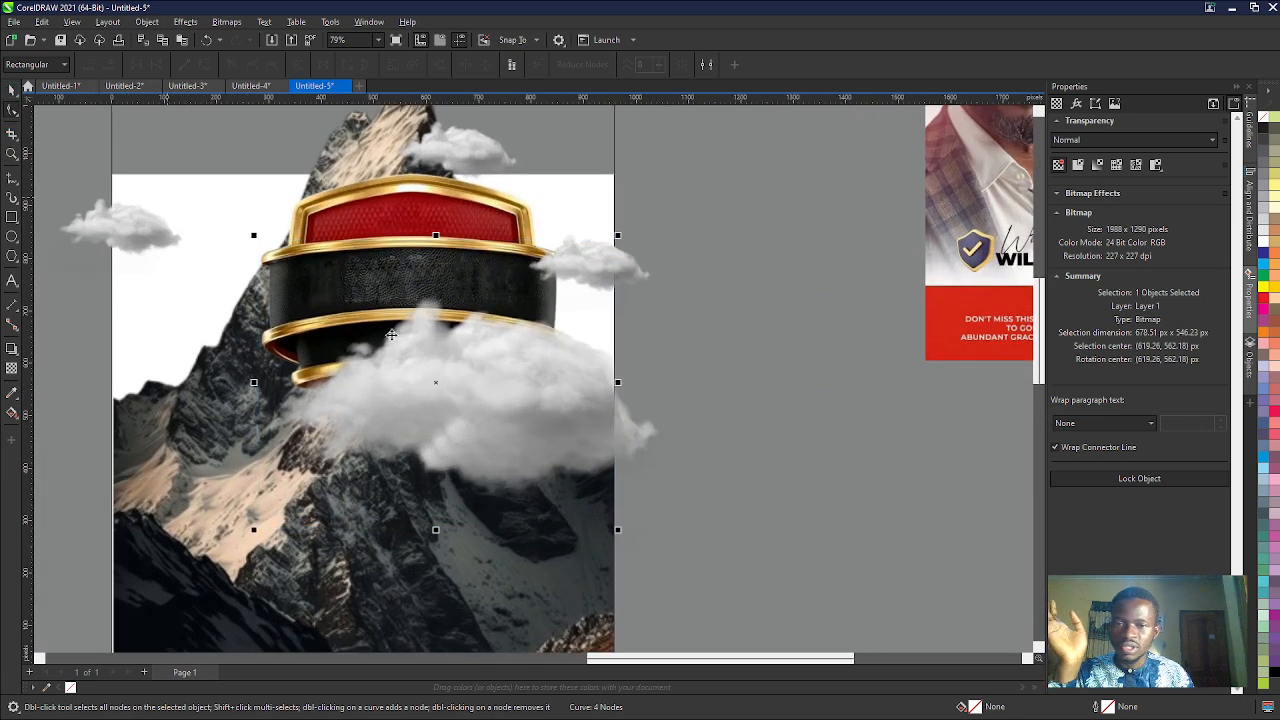
left_click(690, 482)
- Delete the uncropped duplicate clouds stacked beneath the cropped cloud, keeping the cropped cloud in place
left_click(467, 385)
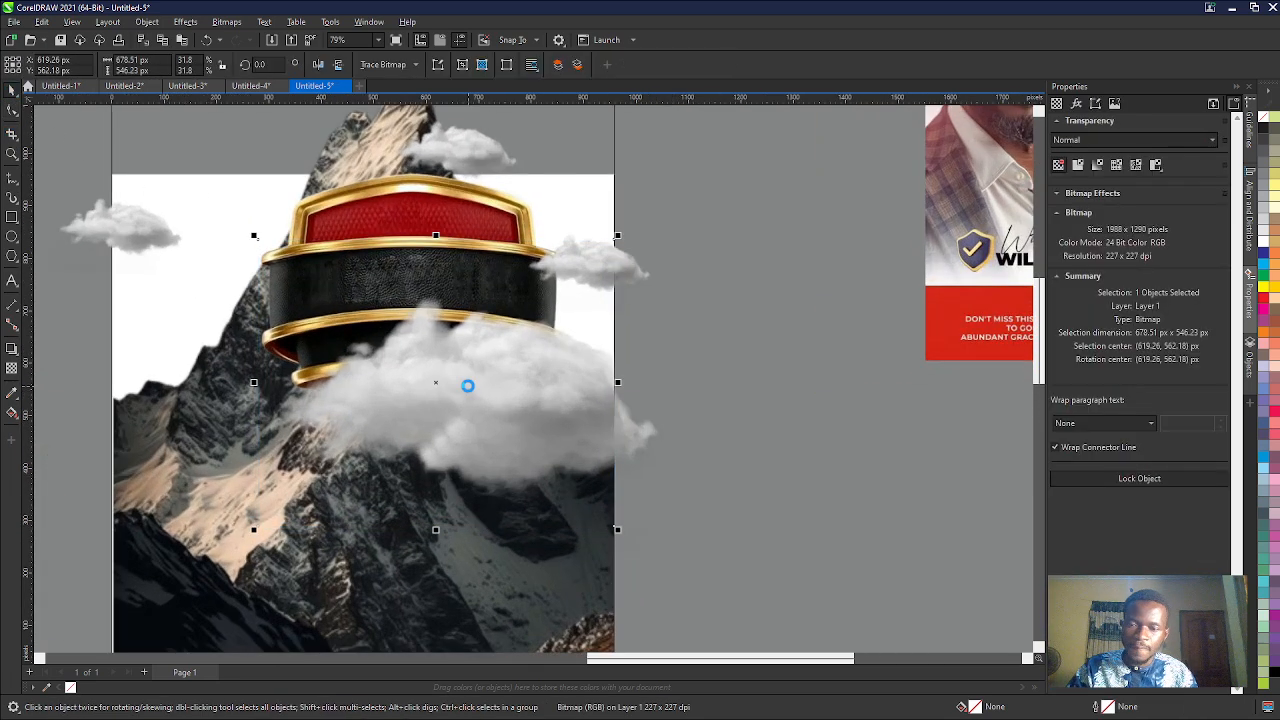
key("Delete")
left_click(468, 386)
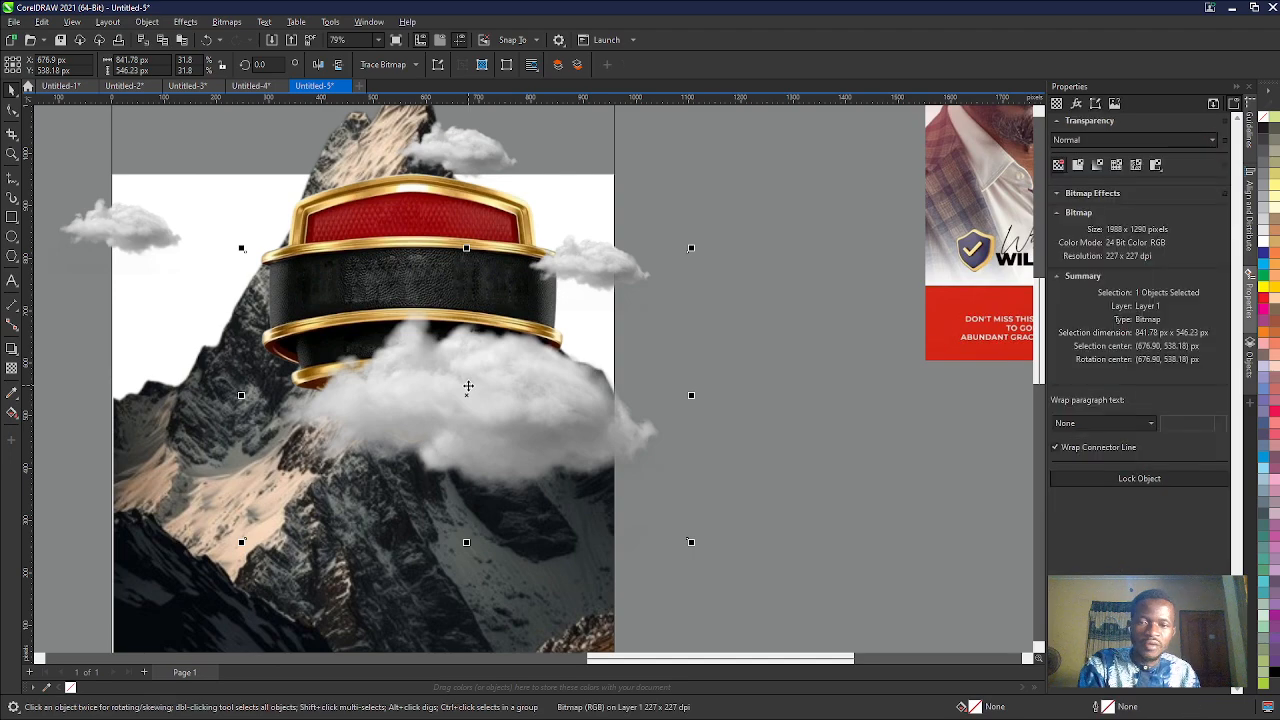
key("Delete")
left_click(467, 385)
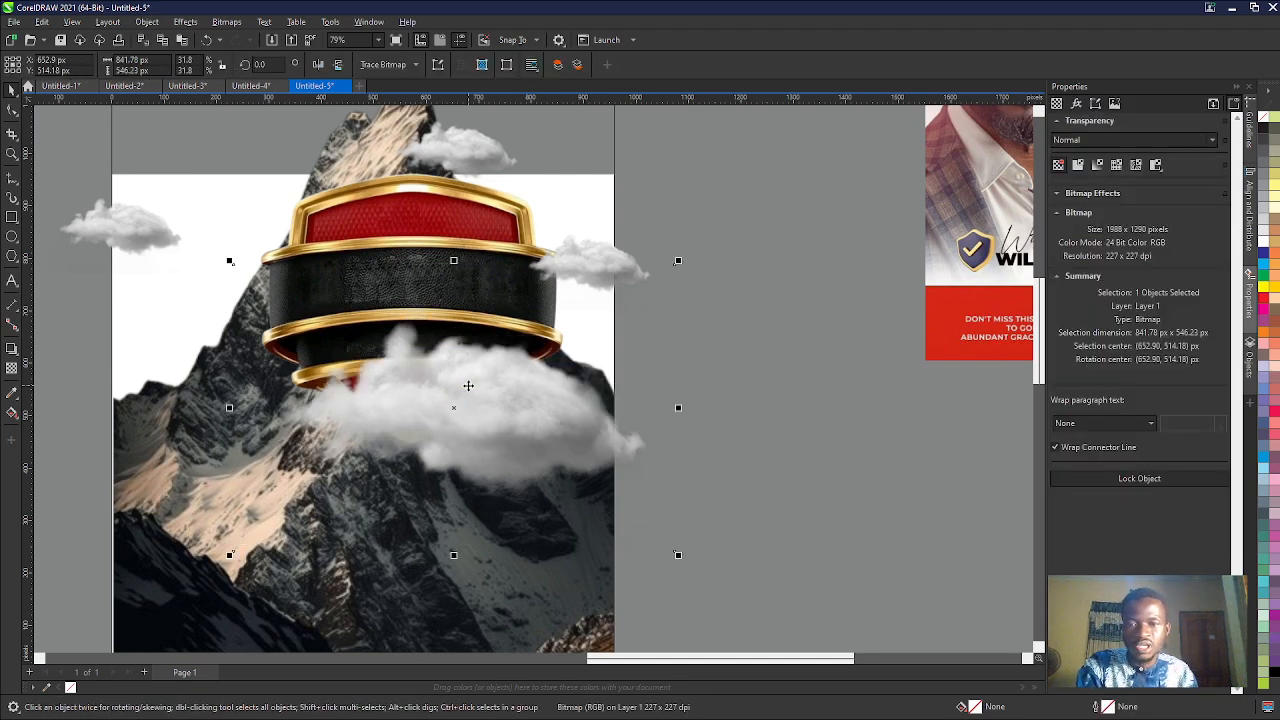
key("Delete")
key("ctrl+z")
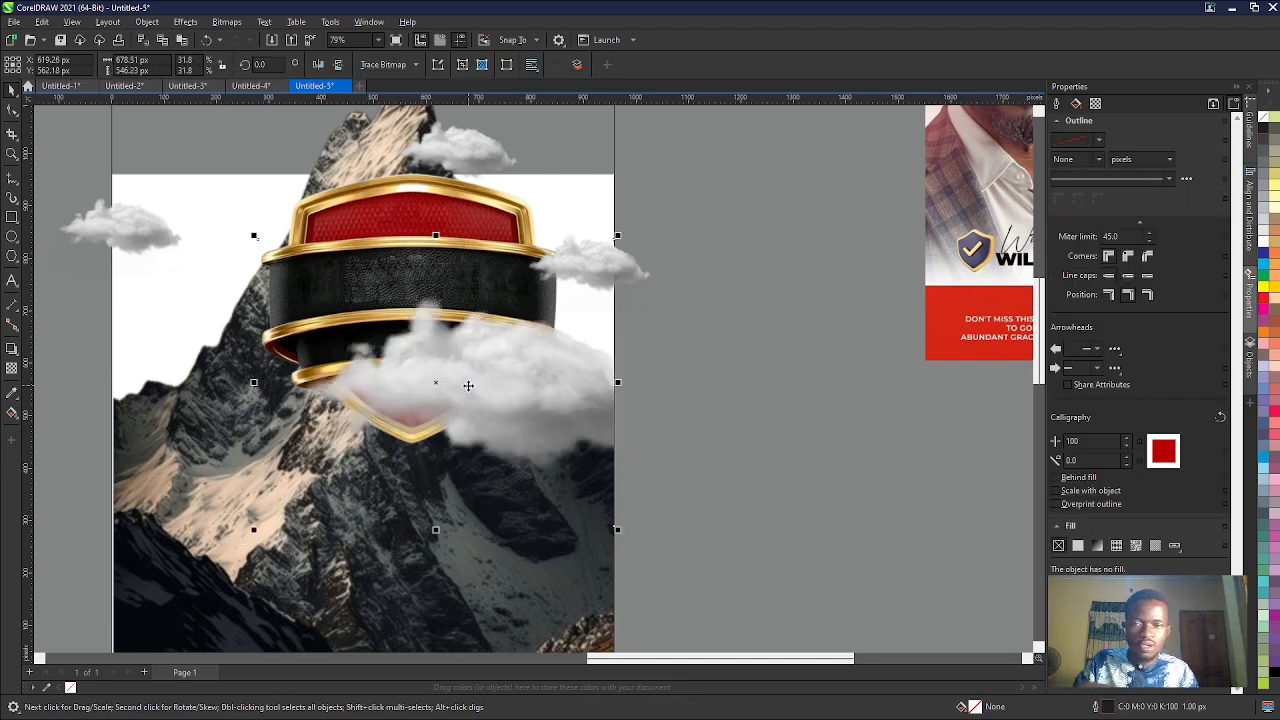
scroll(467, 385, "down", 3)
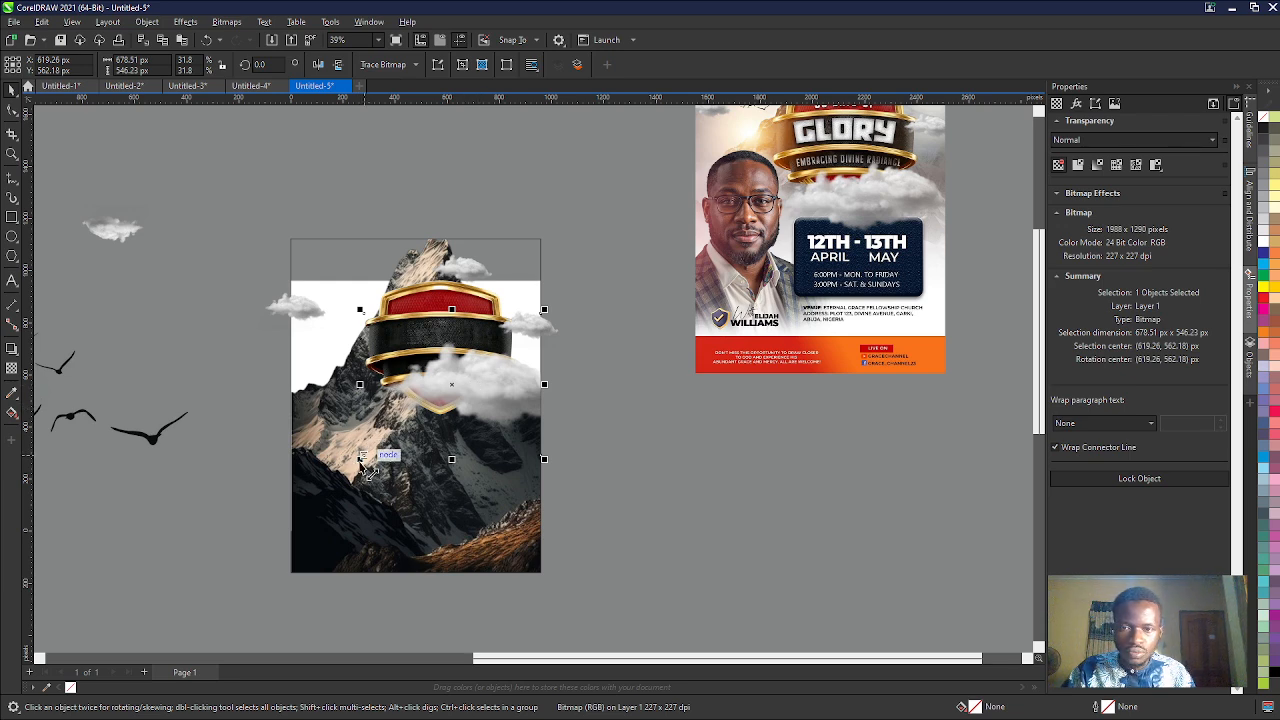
- Move the finished reference flyer close to the right side of the page being designed
left_click_drag(838, 224, 705, 398)
scroll(704, 425, "up", 2)
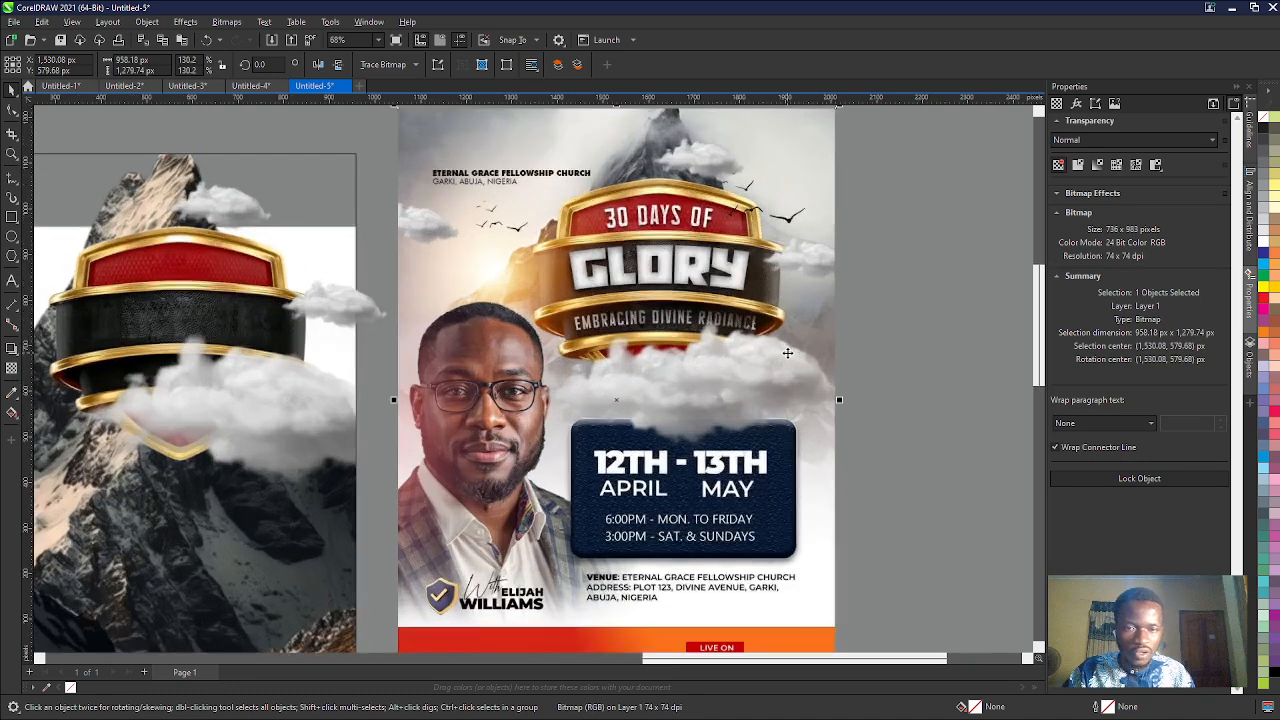
scroll(530, 450, "down", 1)
- Duplicate the cropped cloud and place the copy over the shield badge's base at about X 395, Y 522 px
left_click(354, 405)
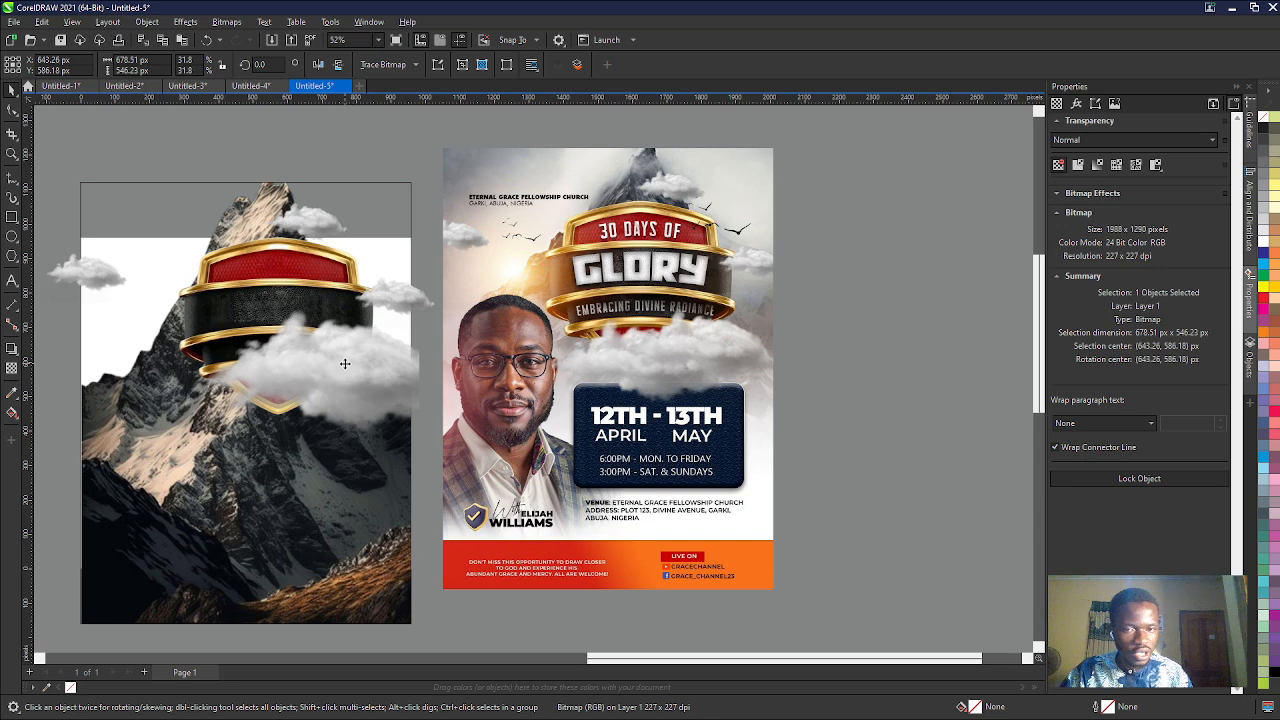
left_click_drag(337, 372, 270, 389)
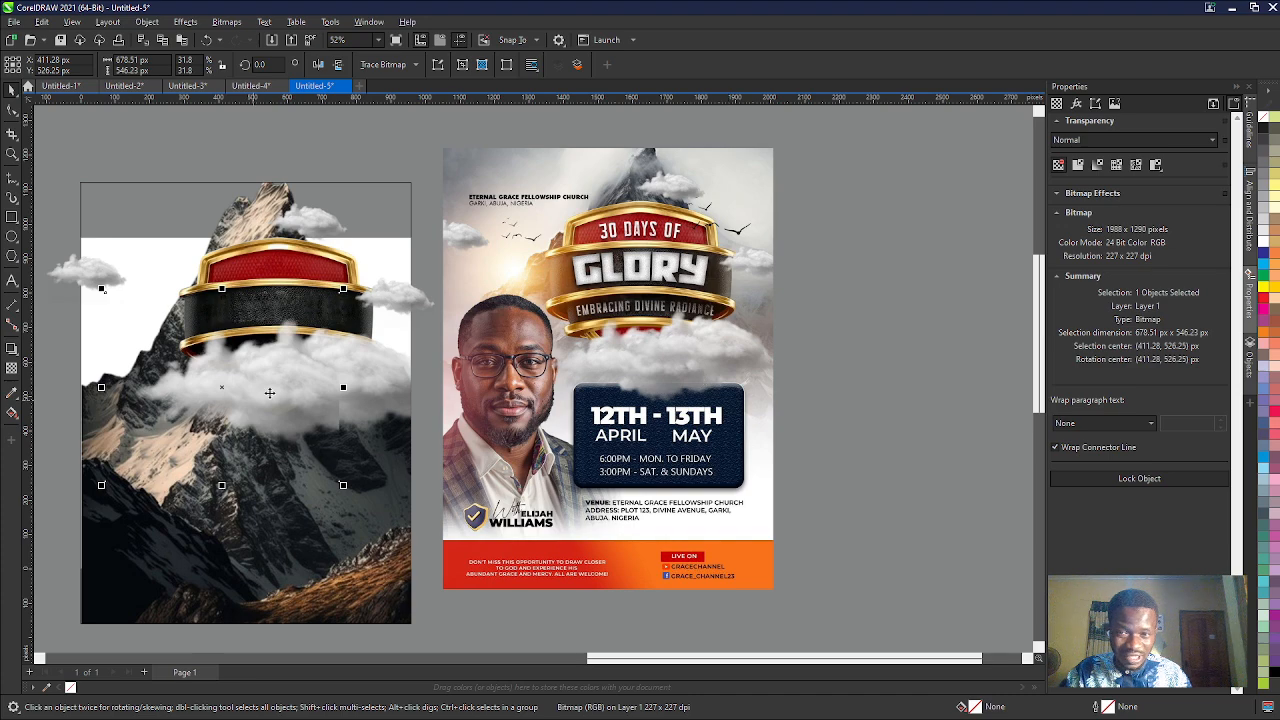
scroll(283, 450, "up", 1)
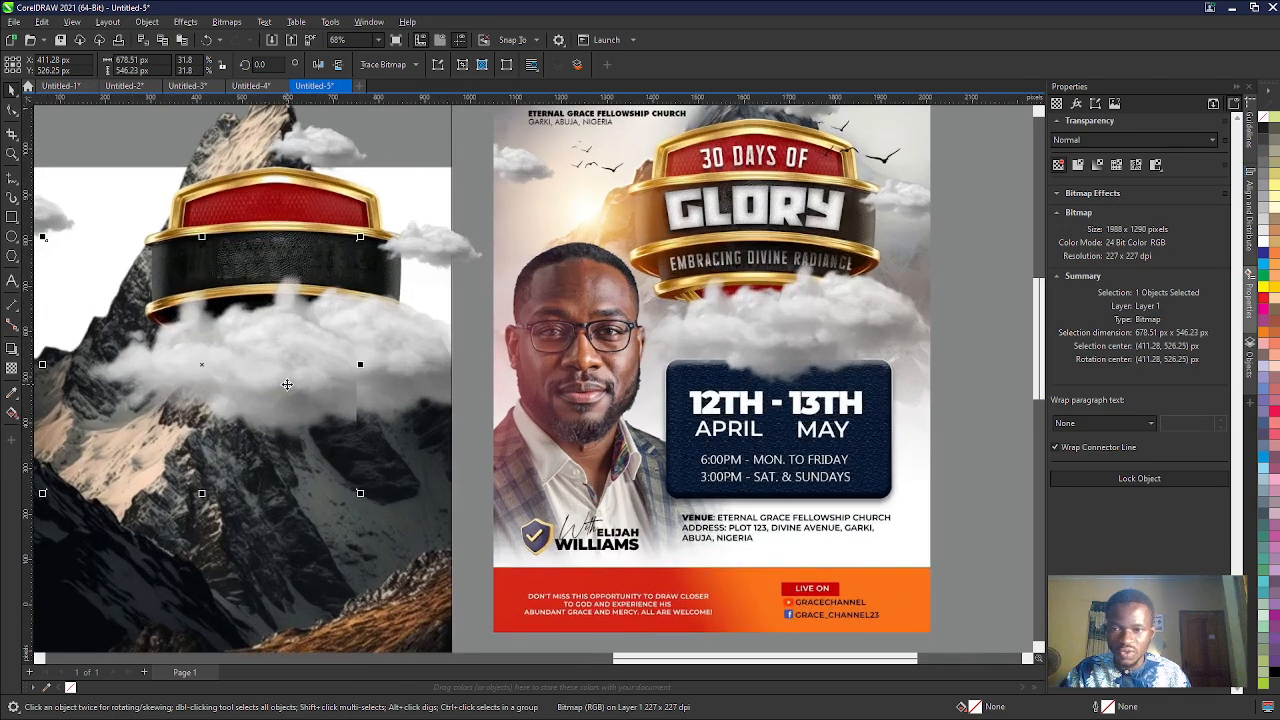
mouse_move(287, 385)
left_mouse_down()
mouse_move(279, 400)
mouse_move(280, 386)
left_mouse_up()
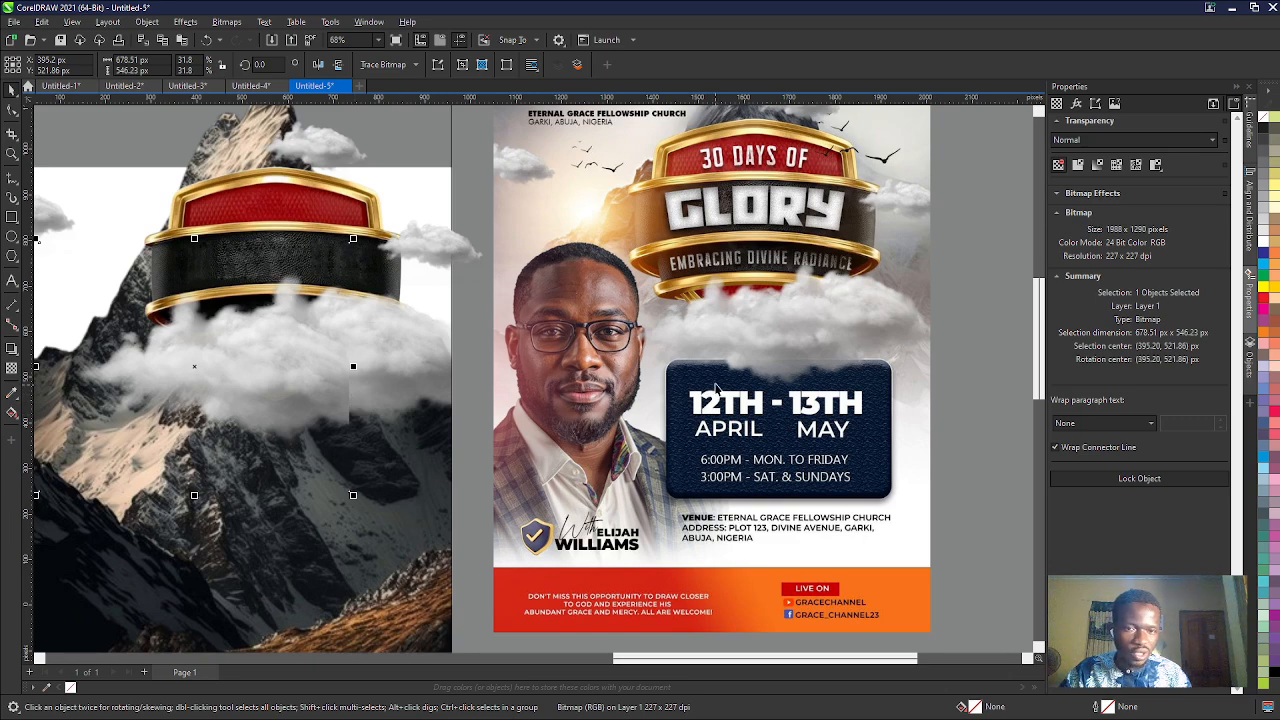
- Apply a linear fountain transparency to the copied cloud, fading it out toward its hard right edge
left_click(14, 372)
scroll(318, 382, "up", 2)
left_click_drag(335, 382, 417, 383)
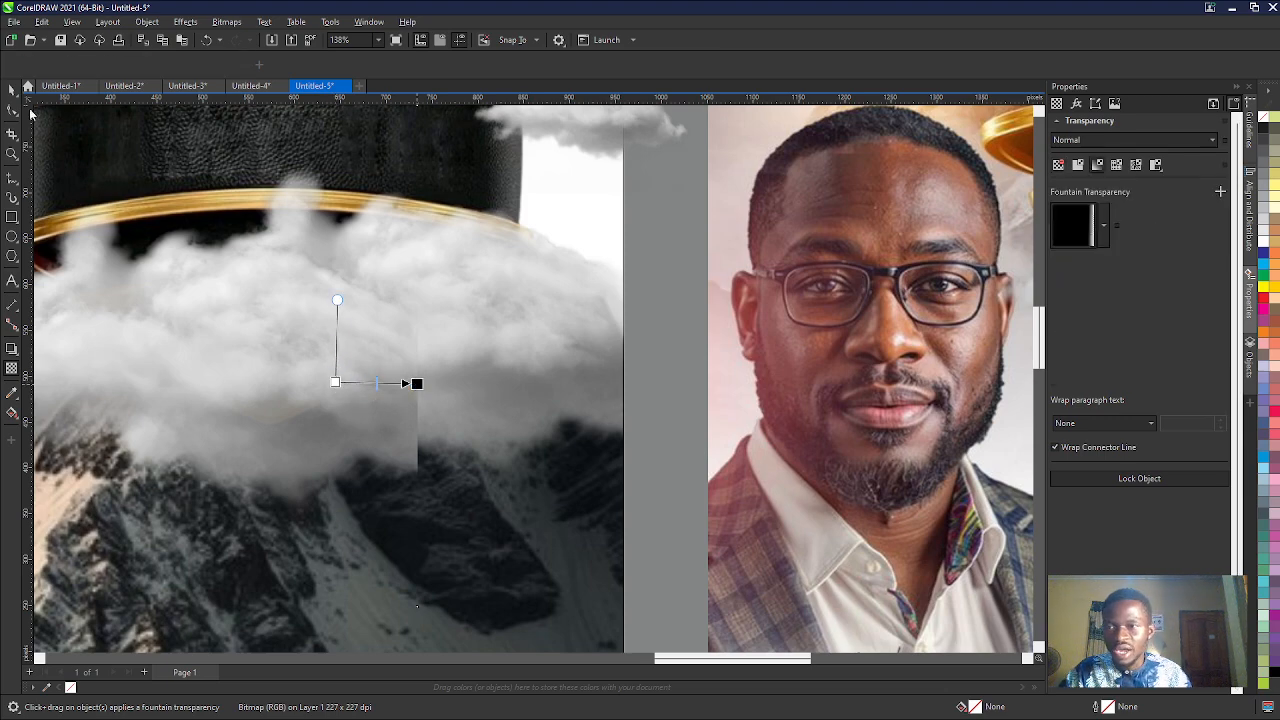
scroll(335, 364, "down", 2)
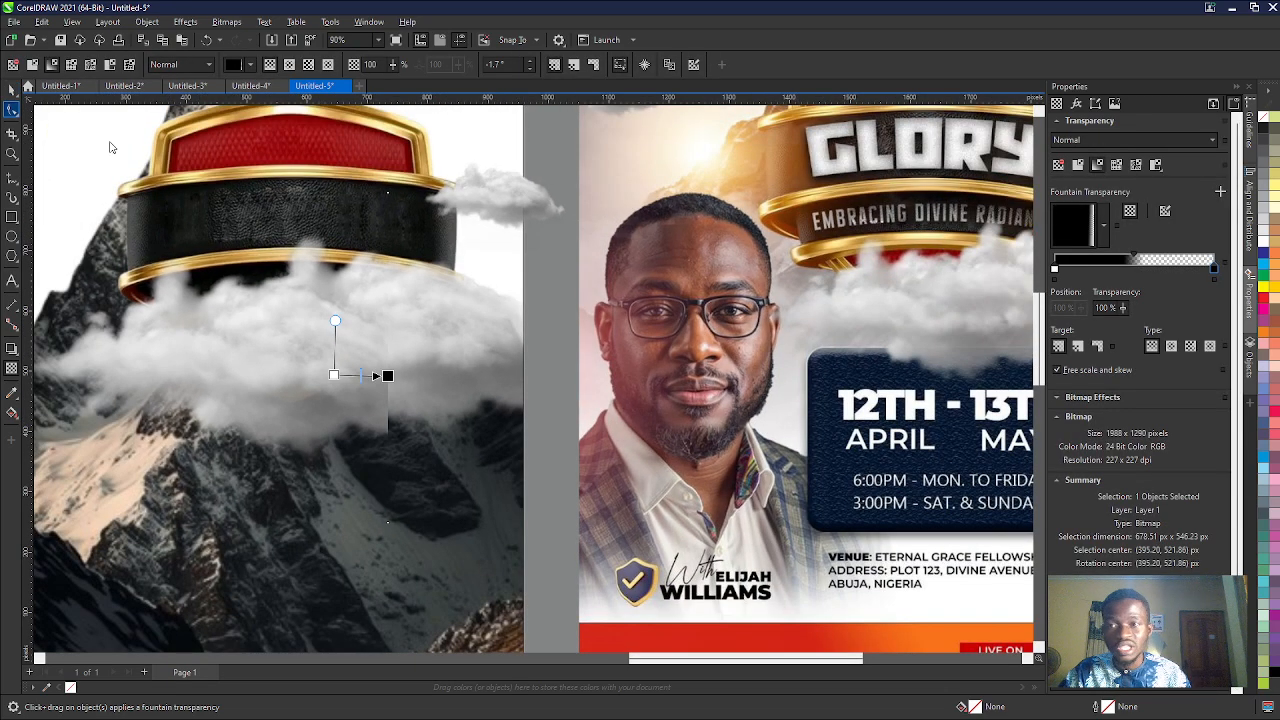
key("F10")
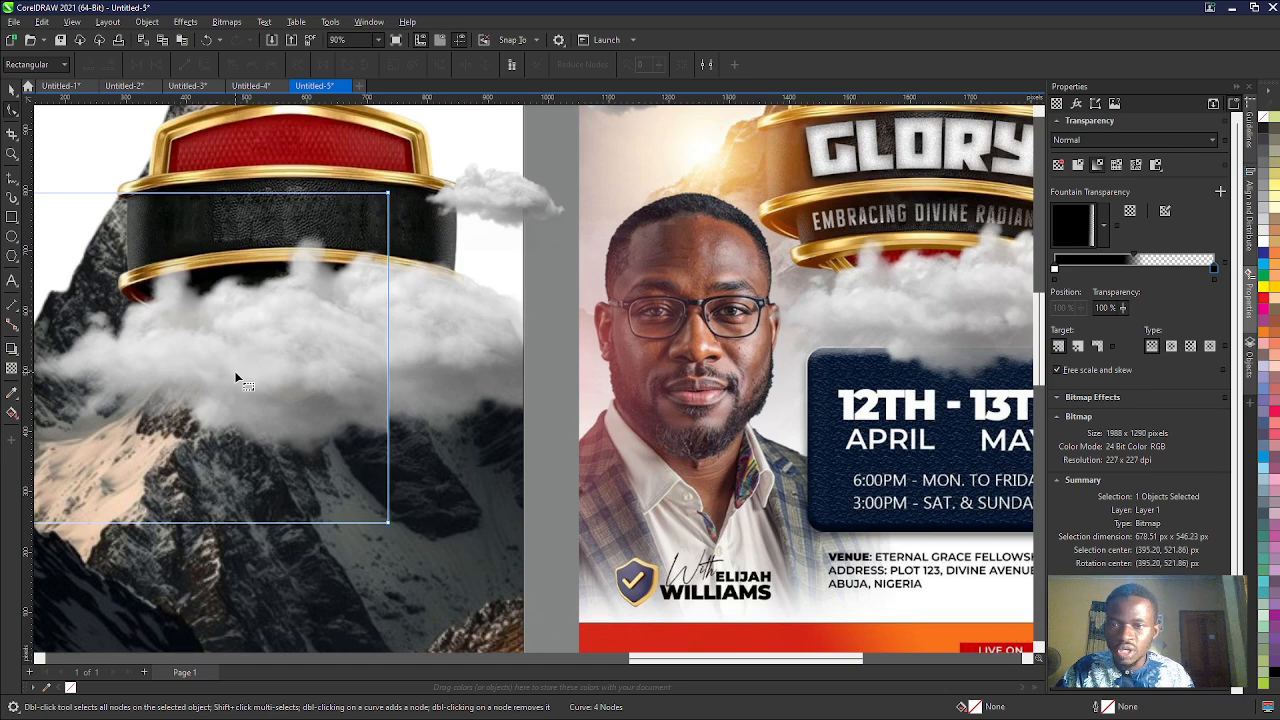
scroll(355, 375, "down", 2)
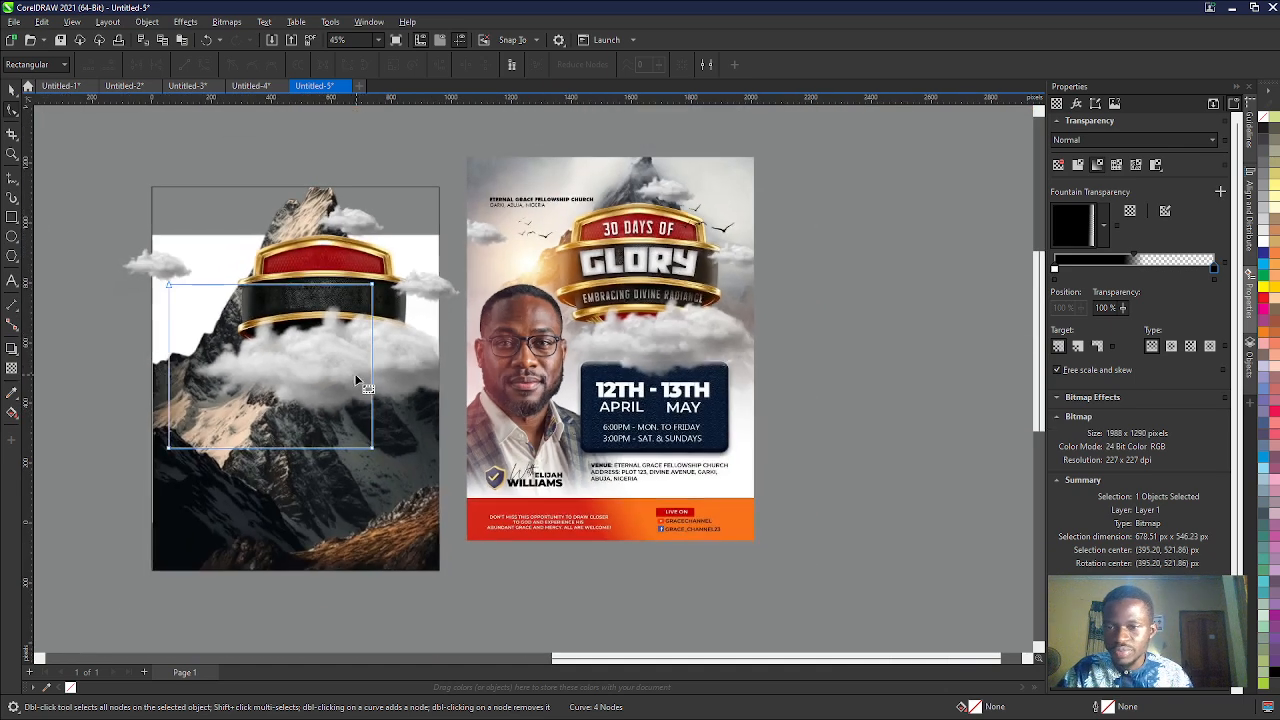
- Adjust the start and end points of the copied cloud's fountain transparency, shifting the fade left to hide the hard seam
left_click(11, 366)
scroll(342, 368, "up", 3)
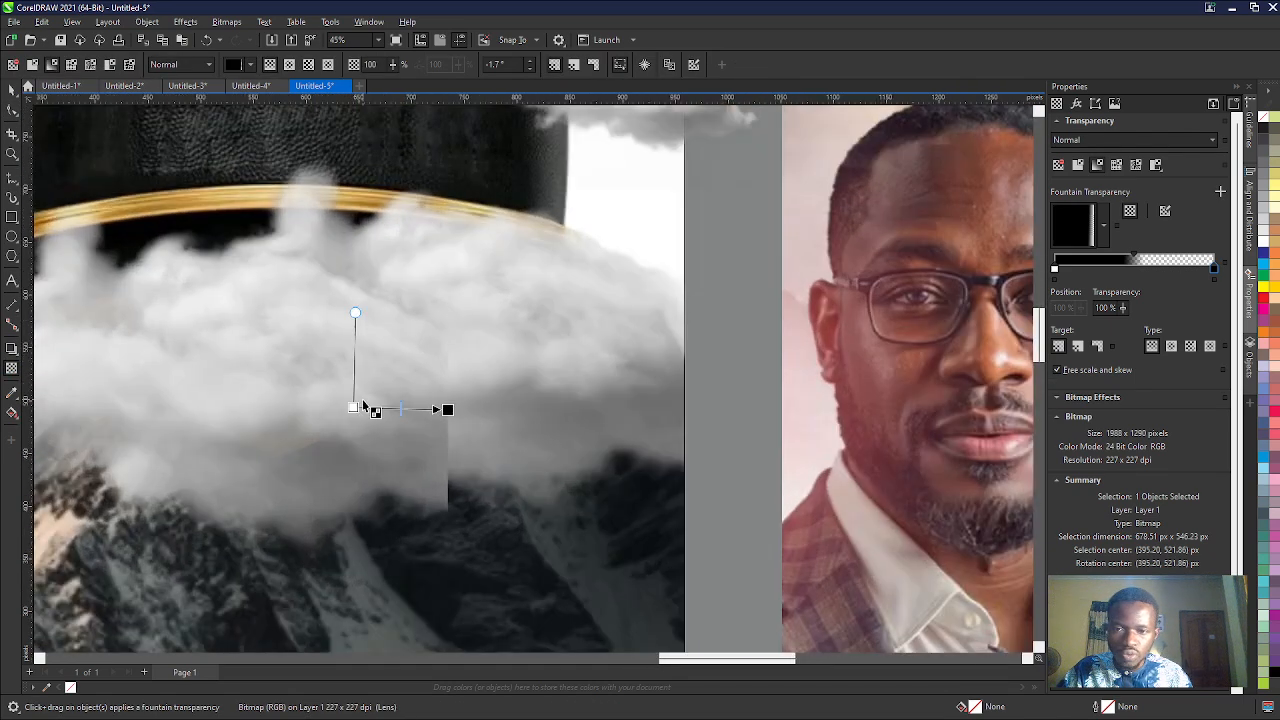
left_click_drag(353, 408, 275, 412)
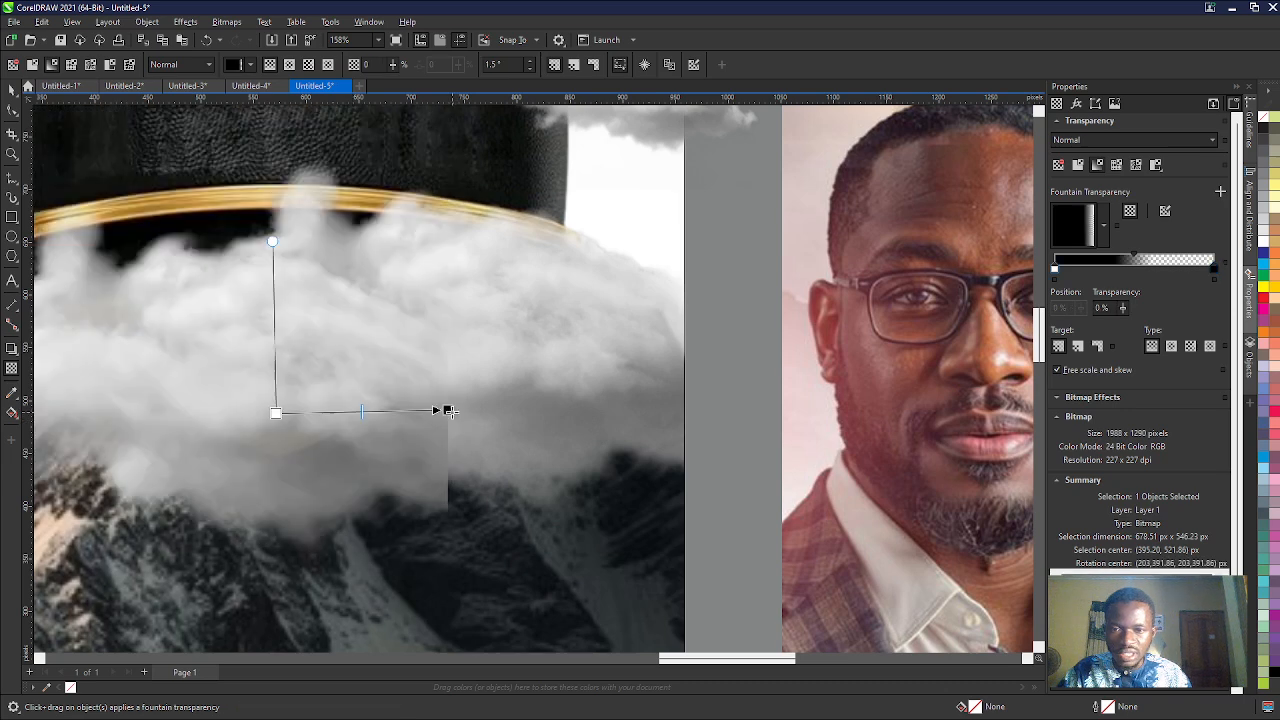
left_click_drag(450, 411, 167, 408)
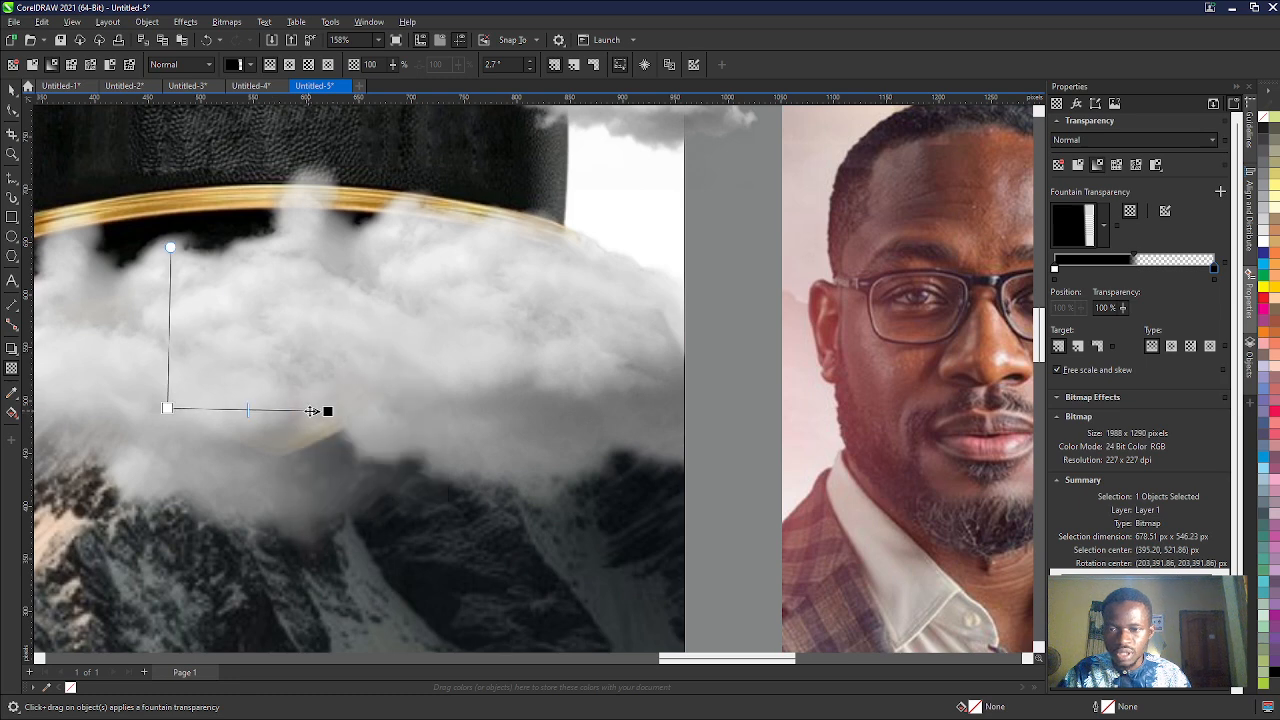
left_click_drag(322, 408, 185, 402)
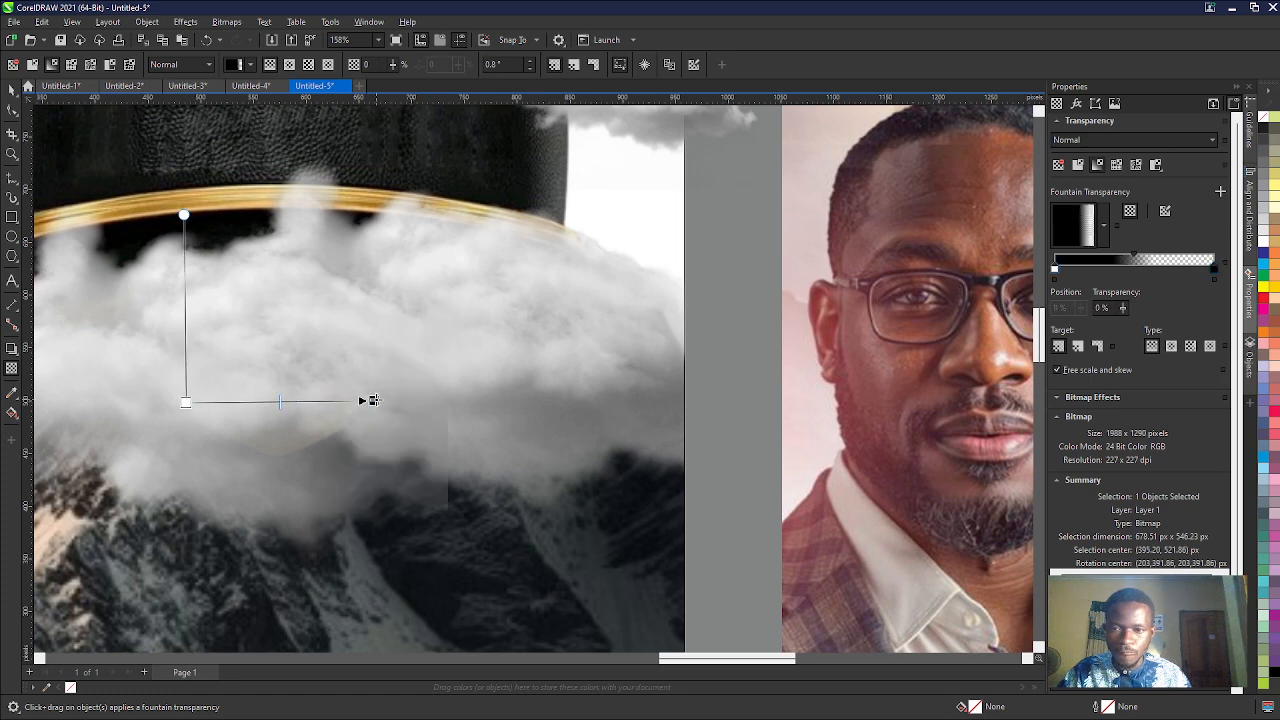
left_click_drag(370, 401, 294, 403)
scroll(303, 403, "down", 4)
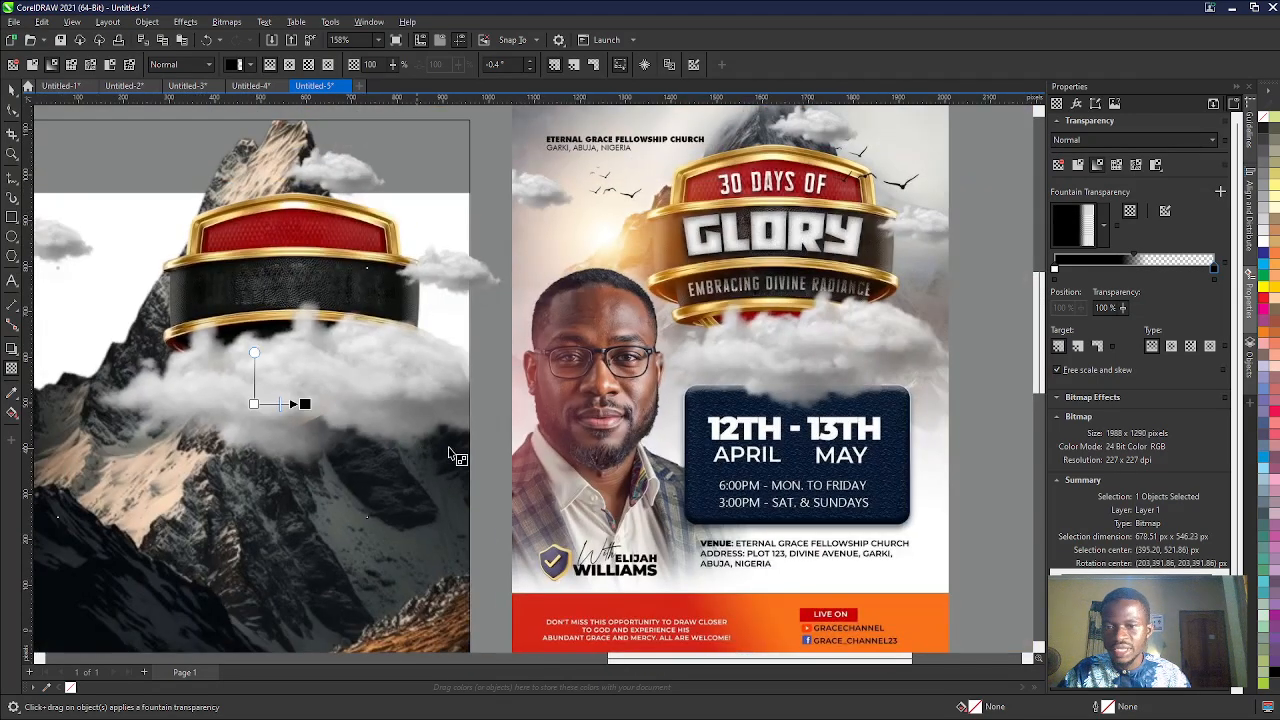
- Select both overlapping cloud pieces and move them down to about Y 442 px to expose the shield's lower red section
left_click(10, 90)
scroll(361, 372, "down", 2)
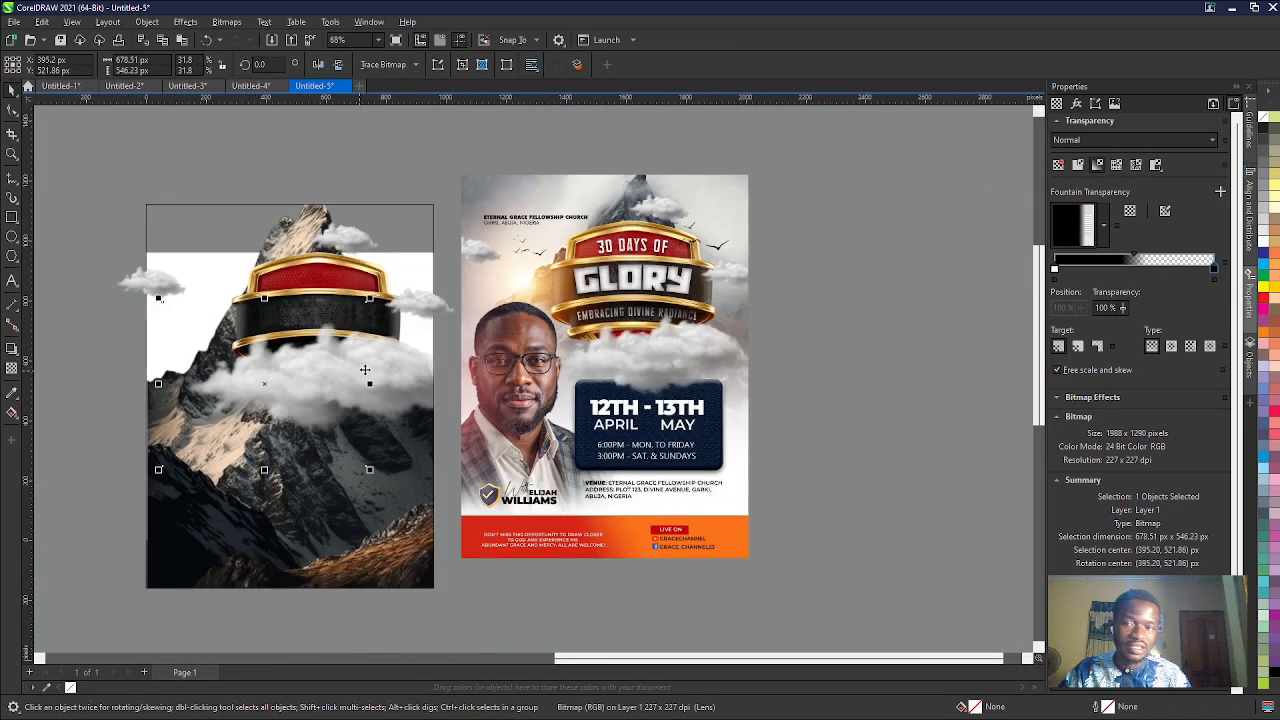
left_click(789, 383)
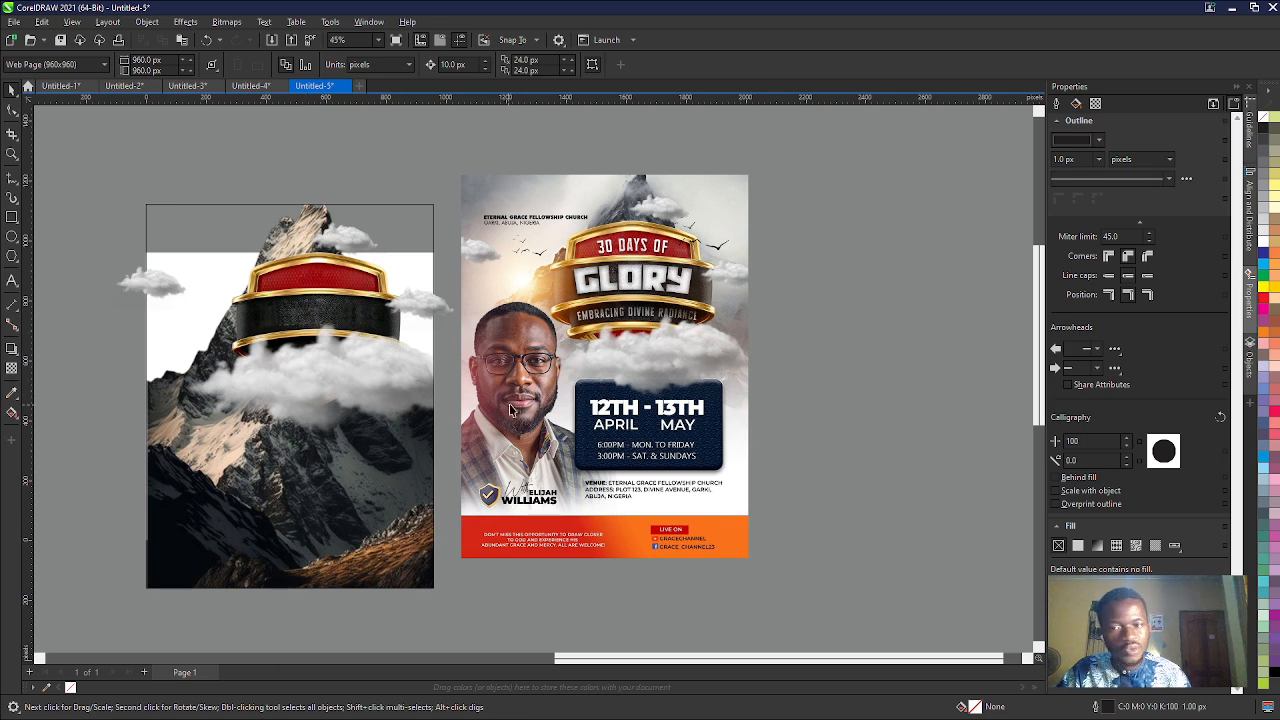
scroll(345, 403, "up", 1)
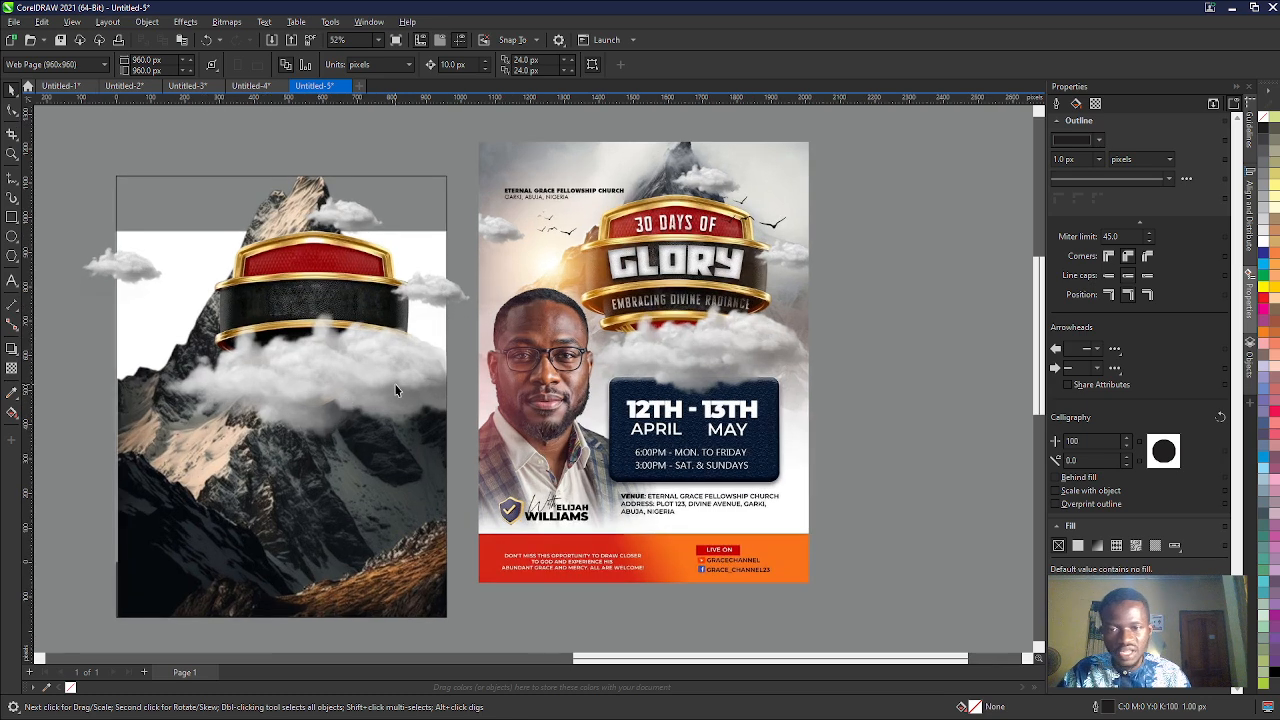
left_click(396, 388)
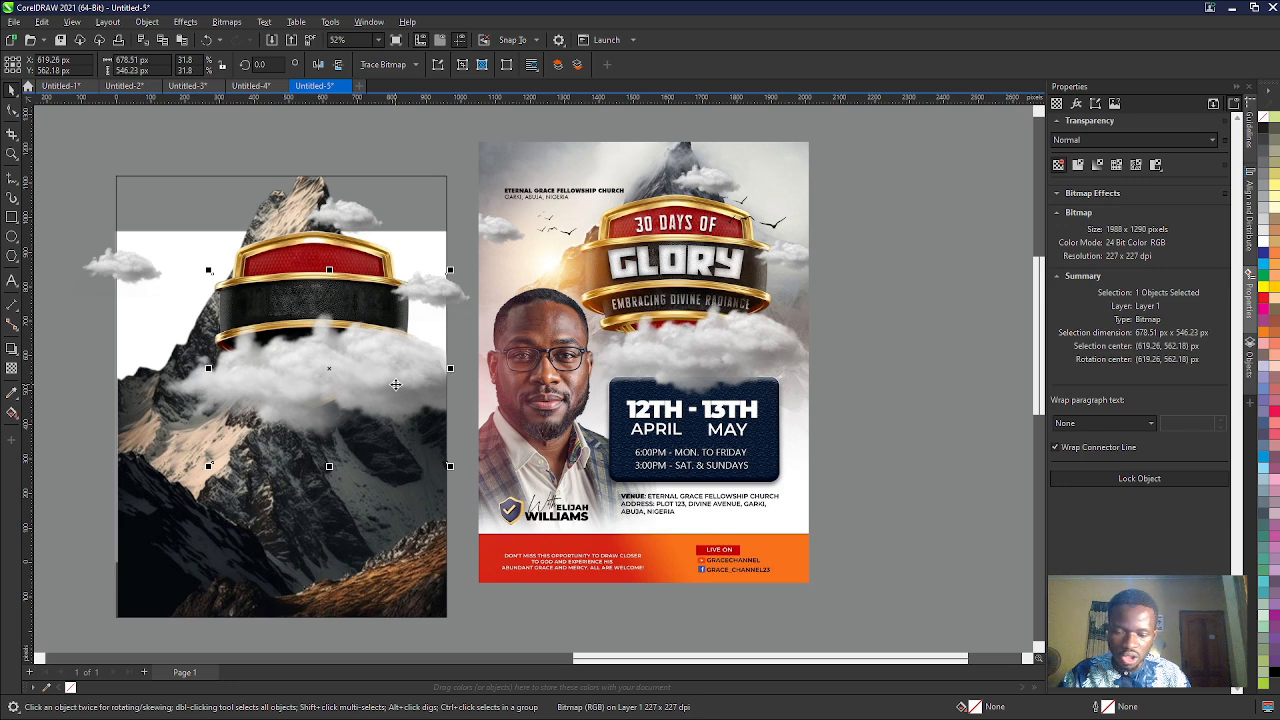
left_click(178, 393)
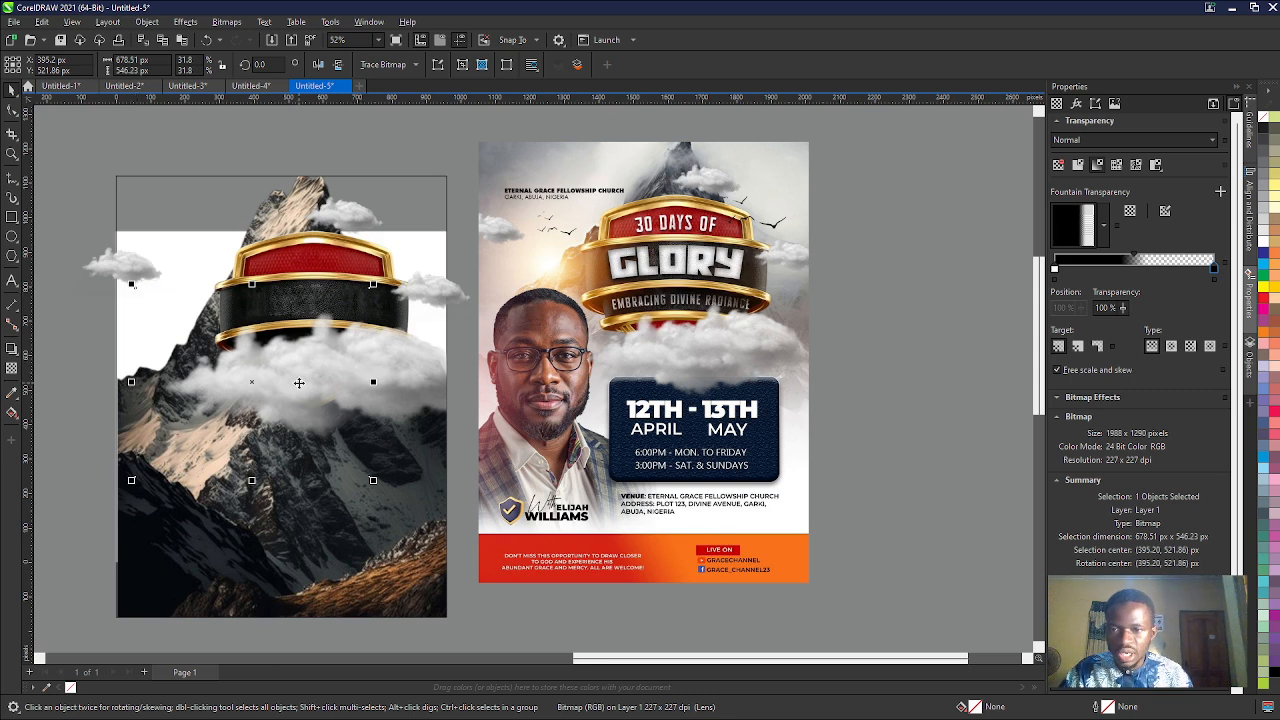
left_click(421, 376, "shift")
key("Down")
key("Down")
key("Down")
key("Down")
key("Down")
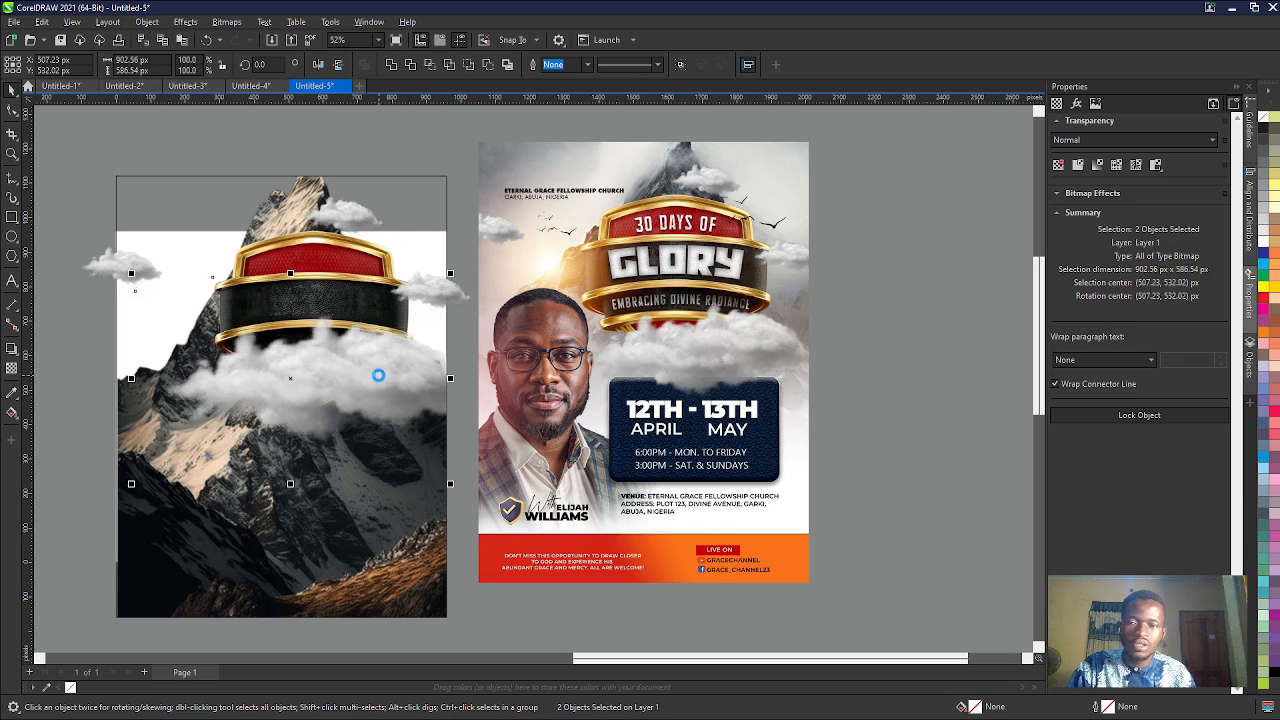
key("Down")
key("Down")
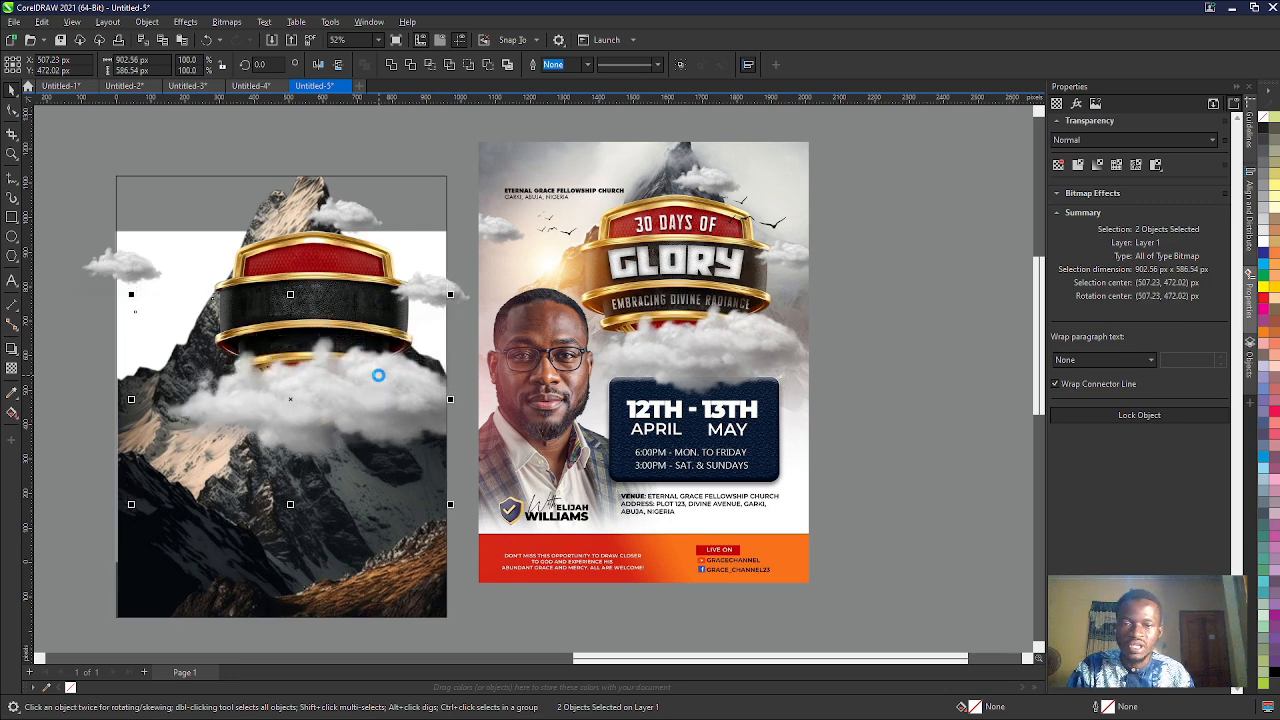
key("Down")
key("Down")
key("Down")
key("Down")
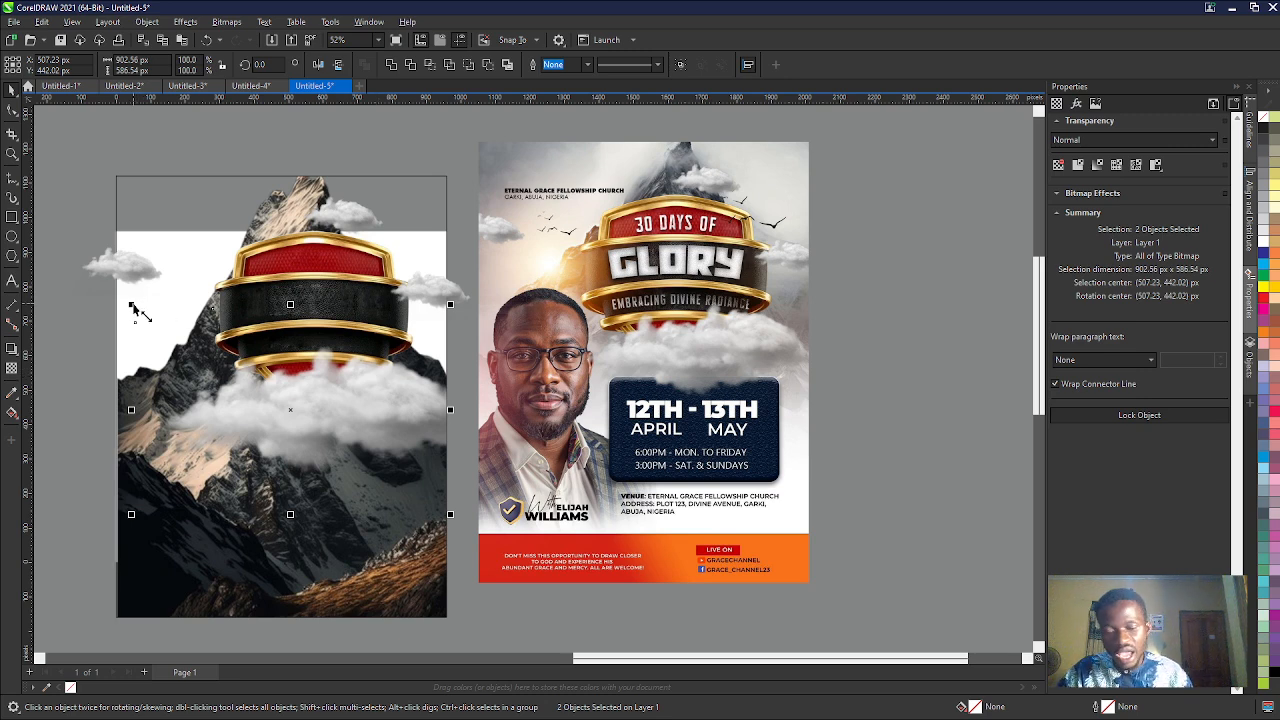
- Group the two cloud pieces and scale the group to about 800 × 520 px, centred near X 566, Y 468 px
key("ctrl+g")
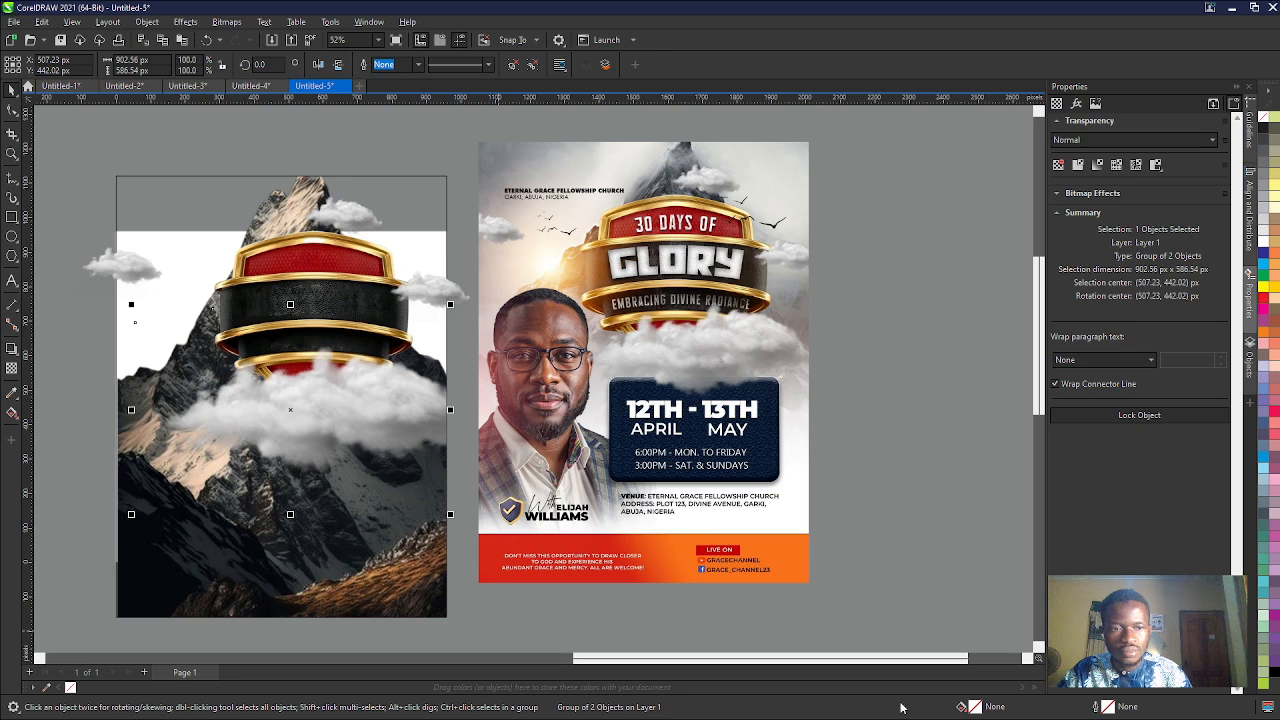
left_click_drag(131, 304, 188, 342)
left_click_drag(332, 420, 337, 404)
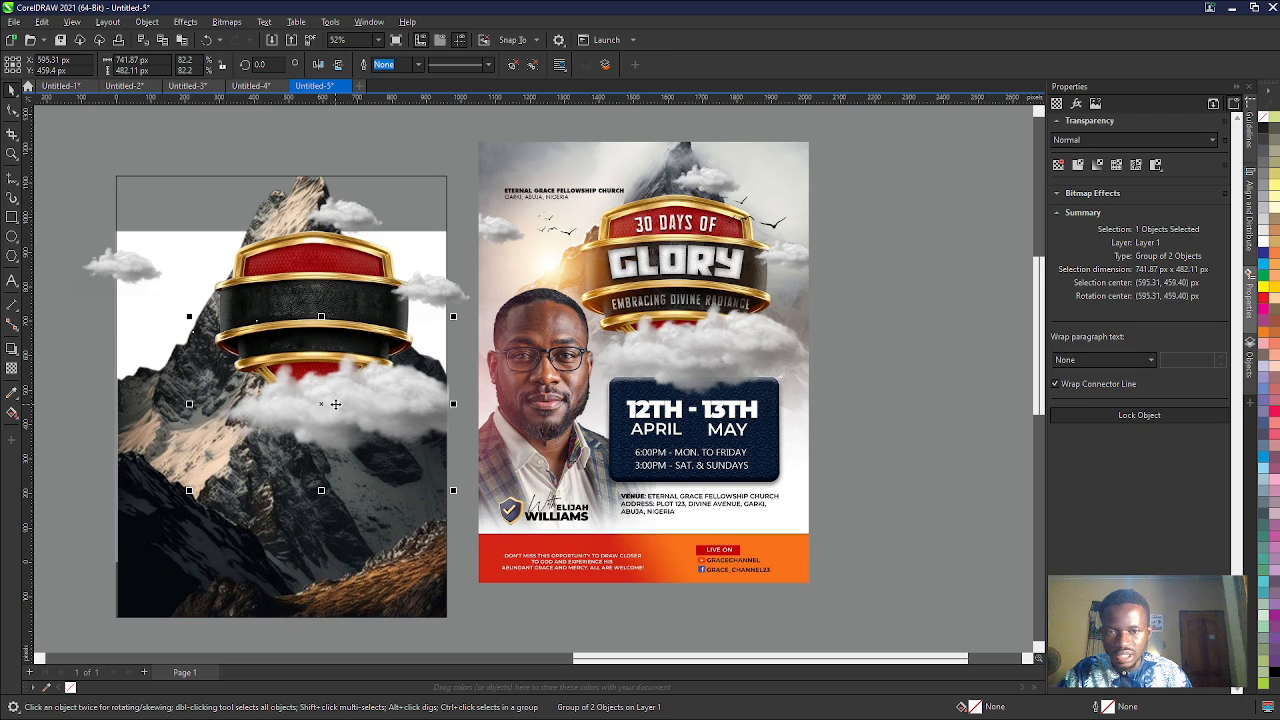
left_click_drag(189, 316, 172, 305)
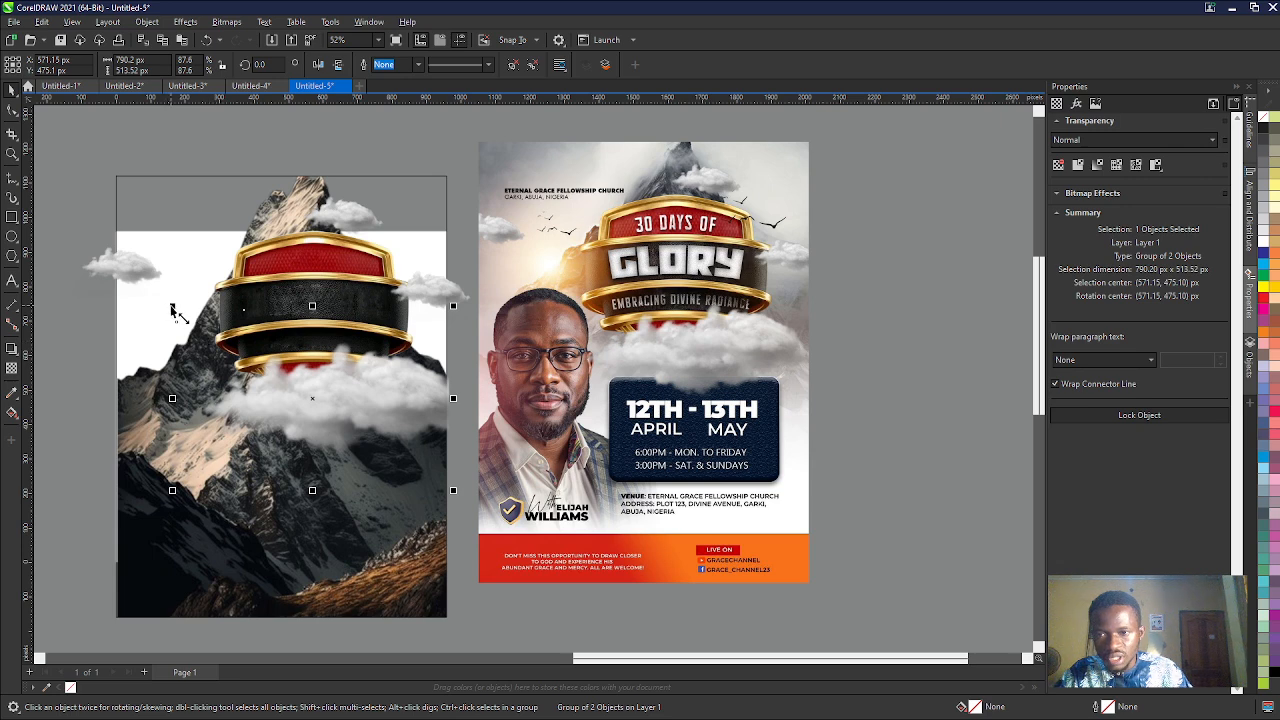
left_click_drag(172, 306, 159, 303)
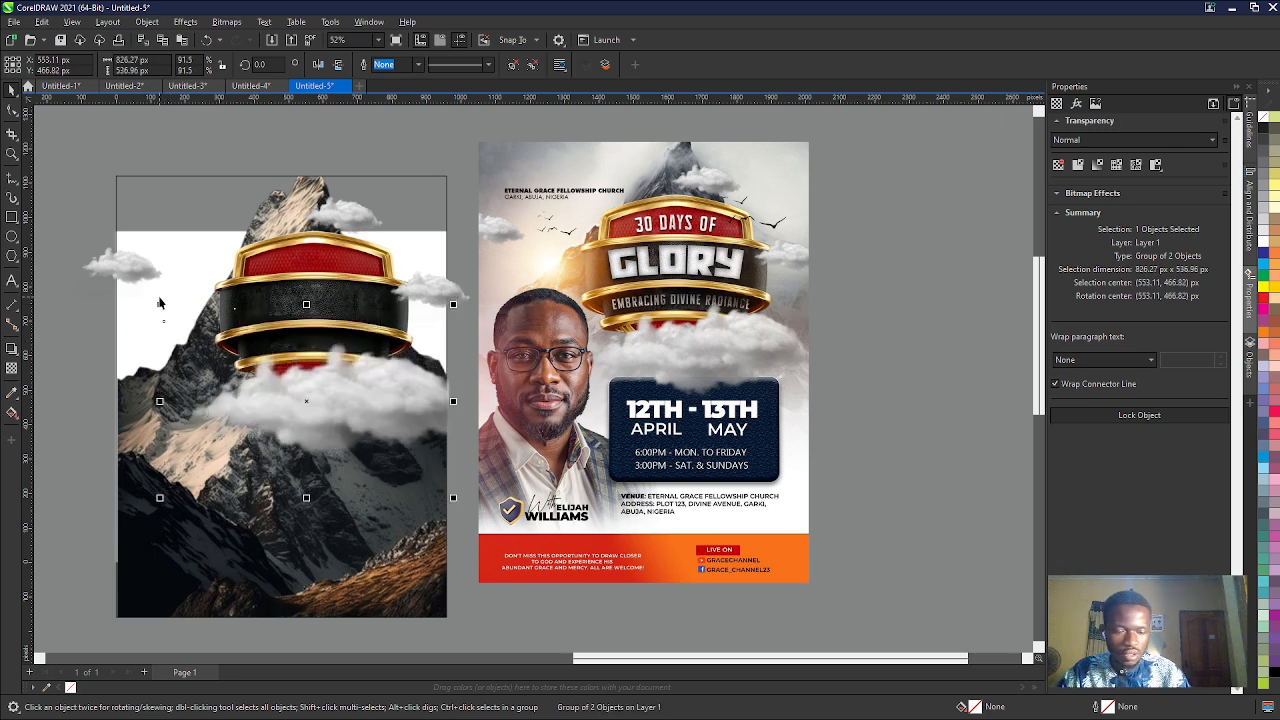
key("Up")
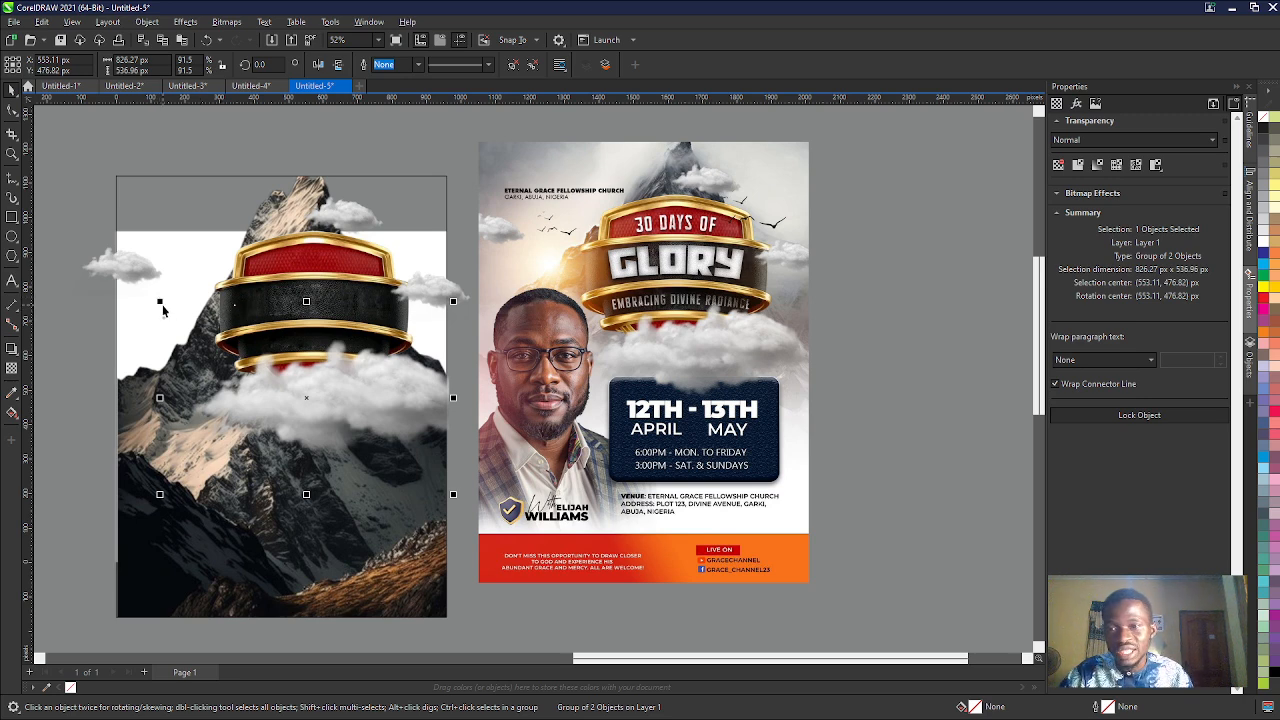
left_click_drag(160, 301, 174, 310)
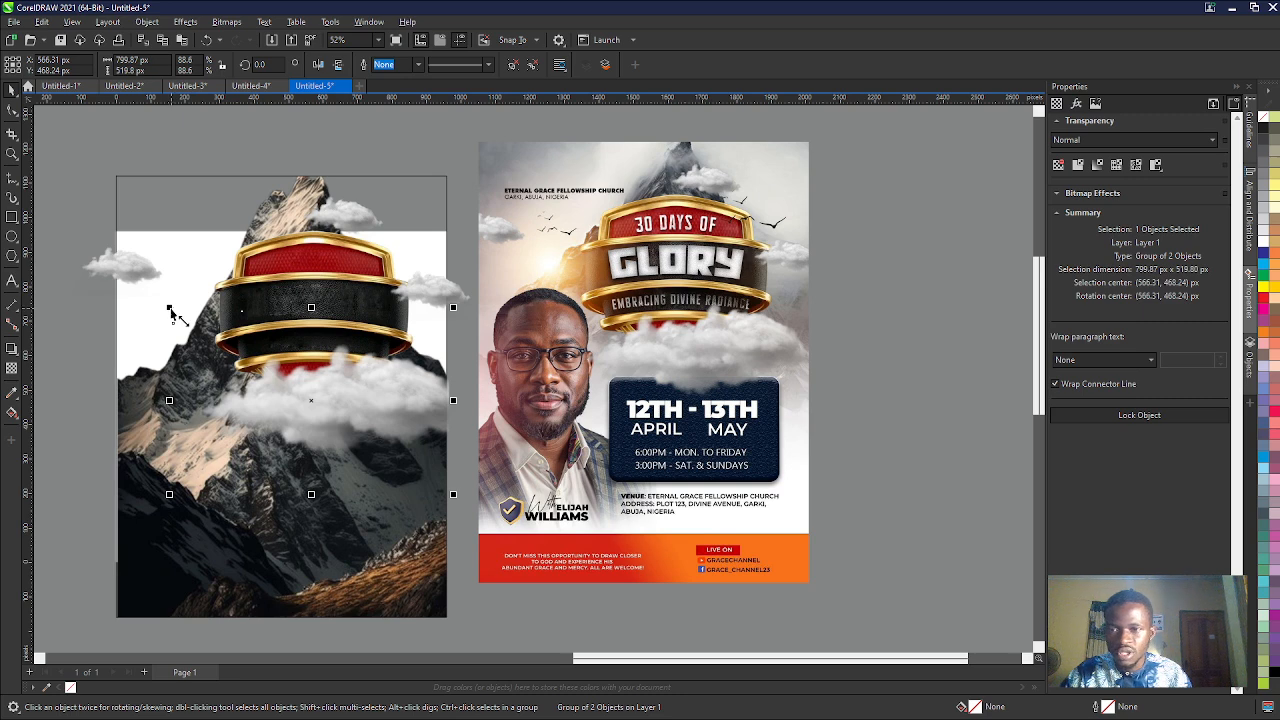
- Trim the small left cloud at the page's left edge by adding nodes there and deleting its outer corner nodes
left_click(617, 300)
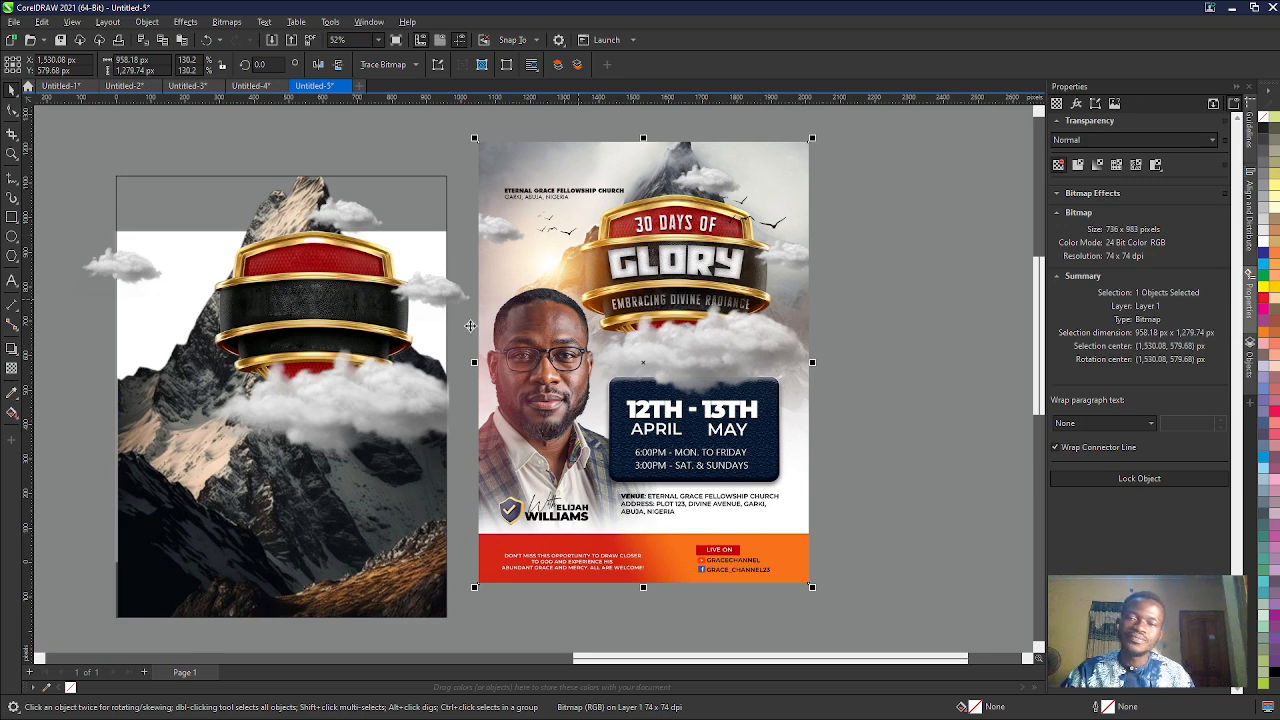
left_click(144, 274)
left_click(12, 109)
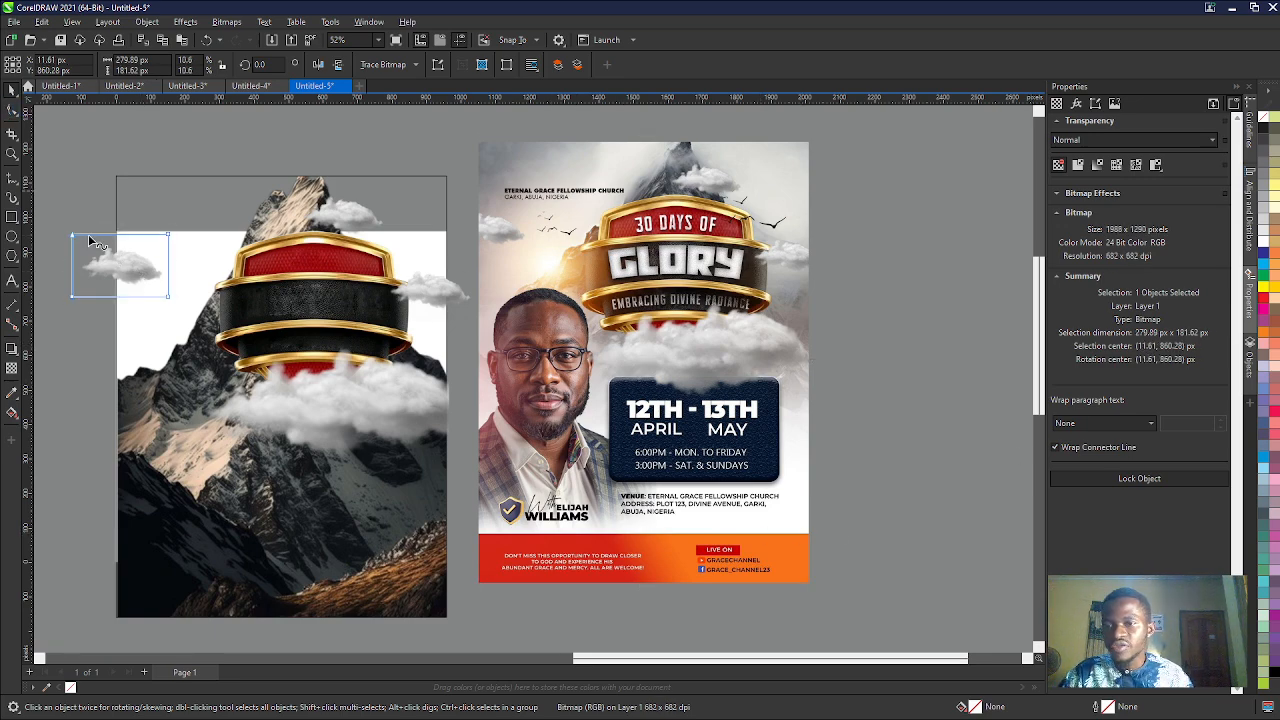
scroll(99, 241, "up", 3)
double_click(187, 222)
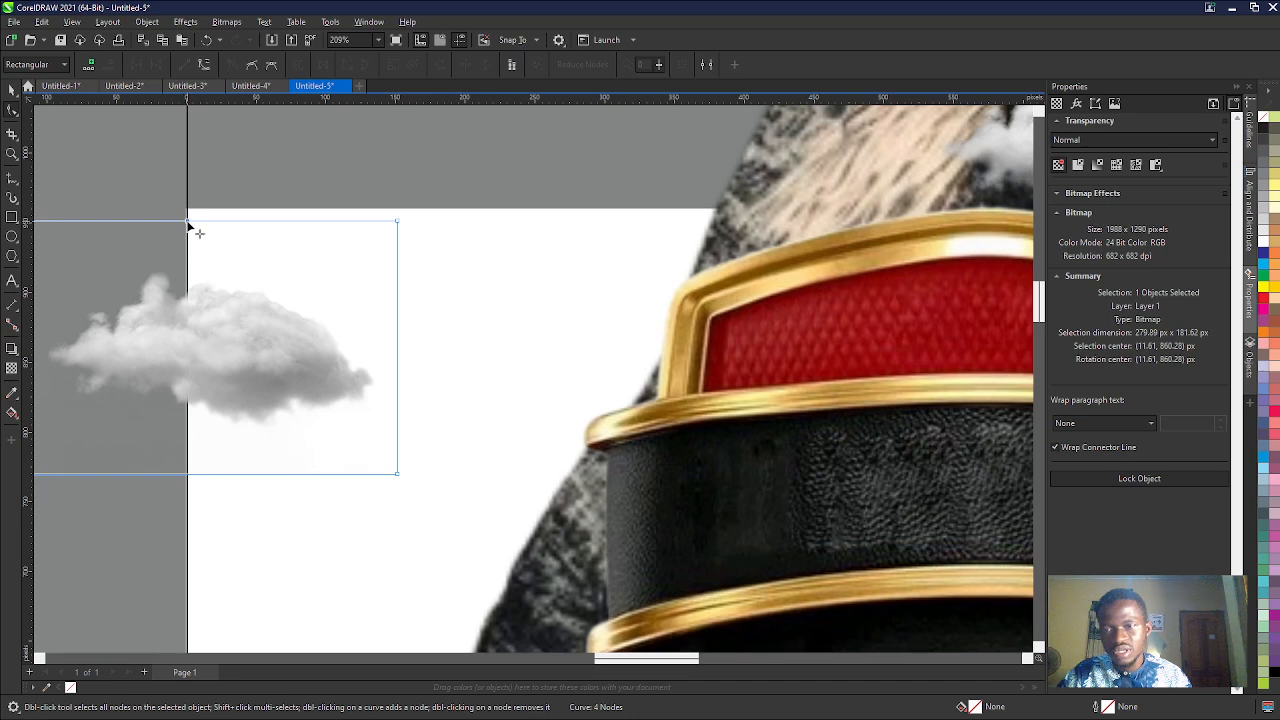
double_click(187, 475)
scroll(228, 408, "down", 2)
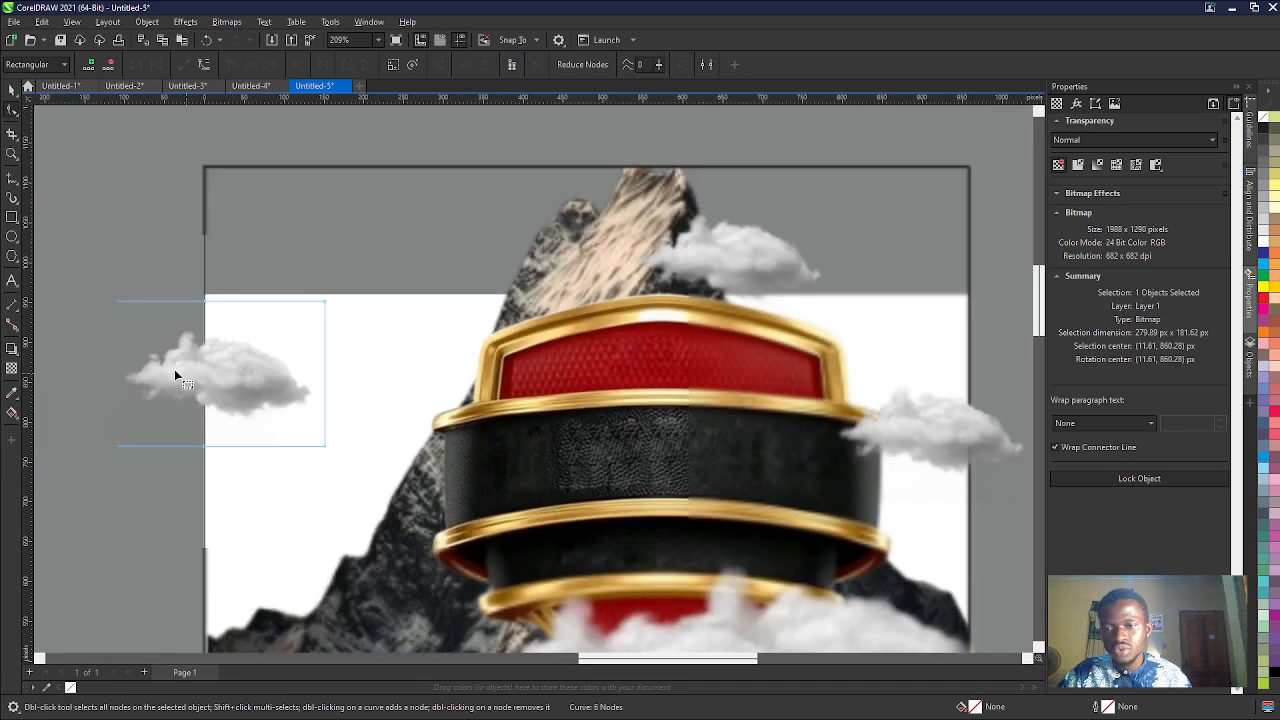
double_click(100, 301)
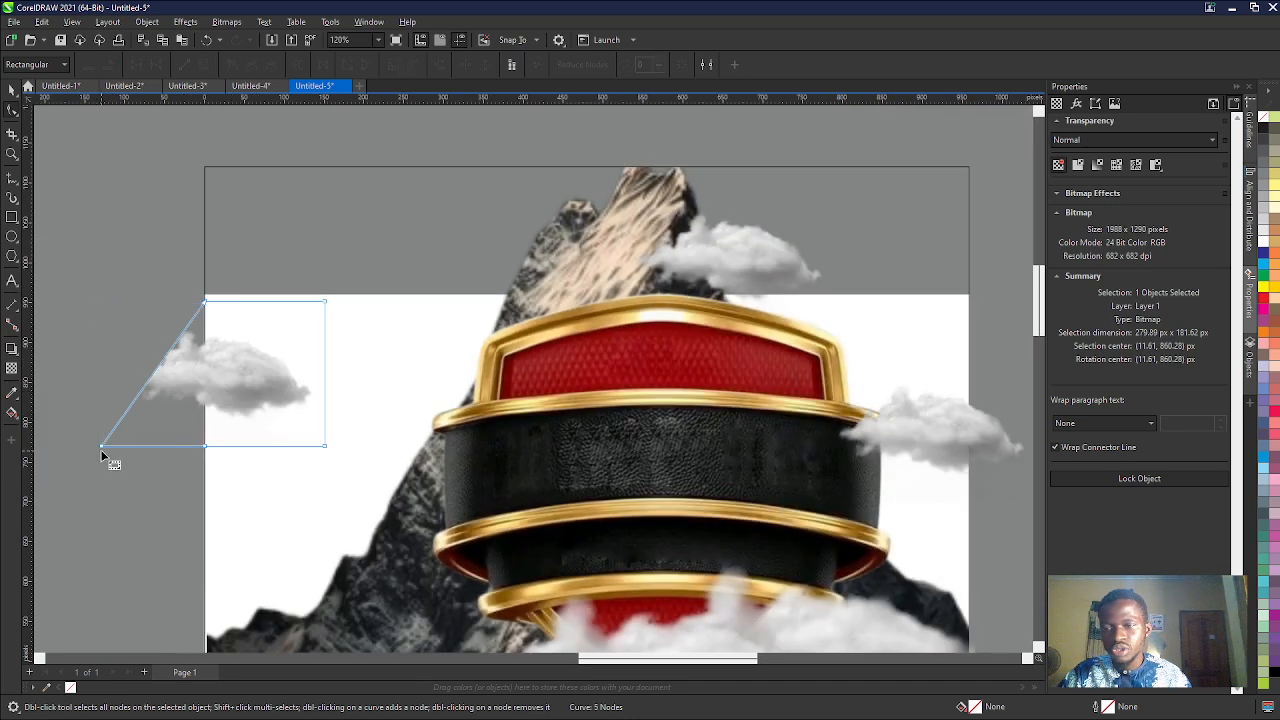
double_click(101, 445)
- Trim the small right cloud at the page's right edge, removing its outer corner nodes and aligning the new ones with the edge
scroll(95, 375, "down", 3)
left_click(442, 407)
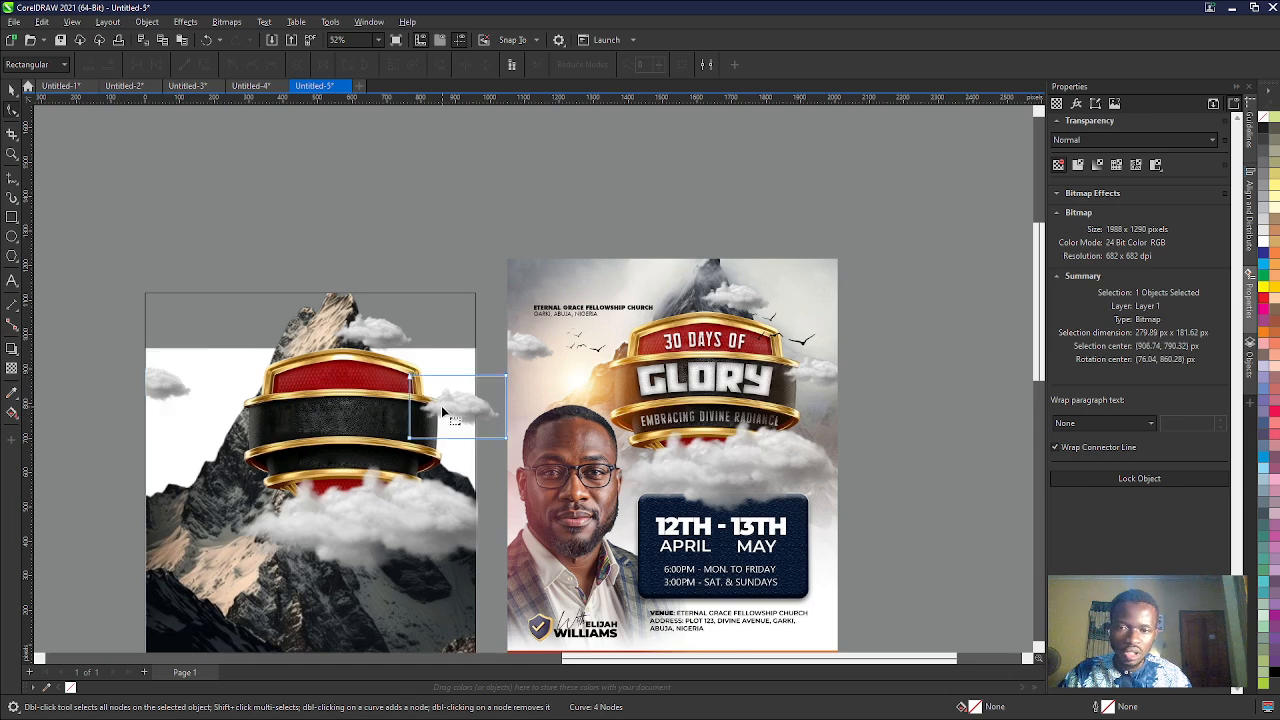
scroll(476, 410, "up", 3)
double_click(474, 324)
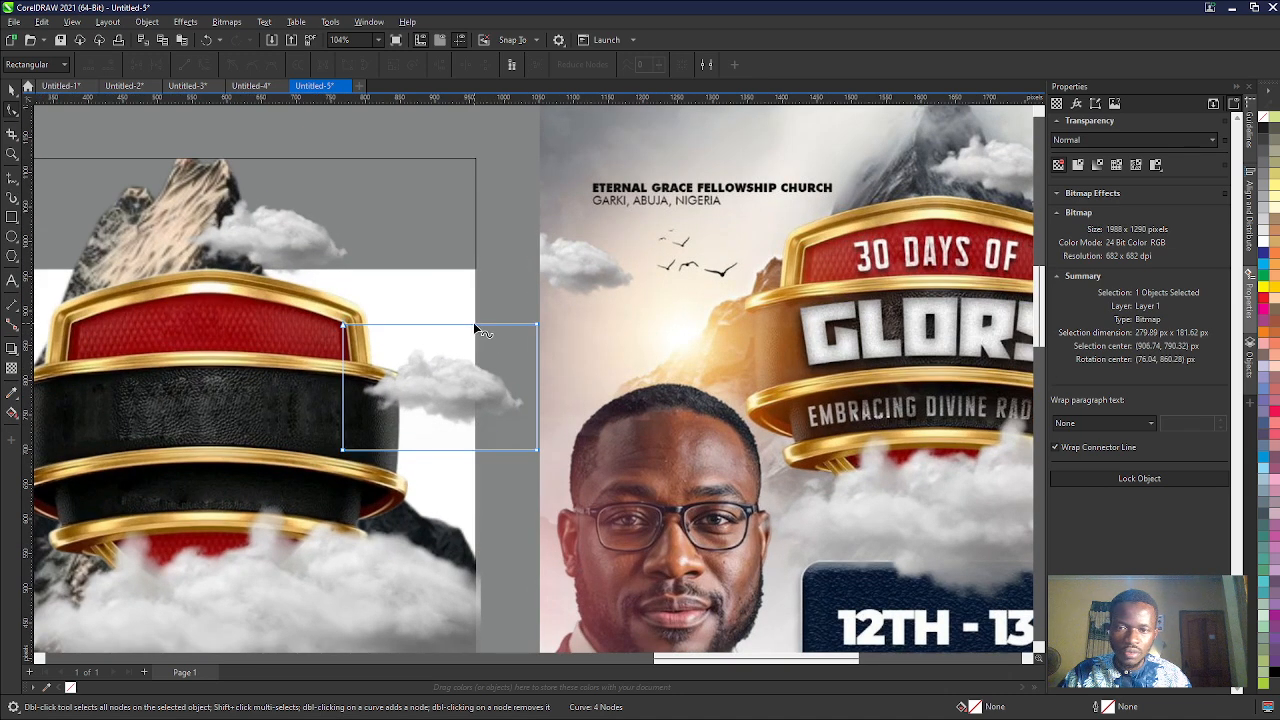
double_click(477, 450)
double_click(536, 450)
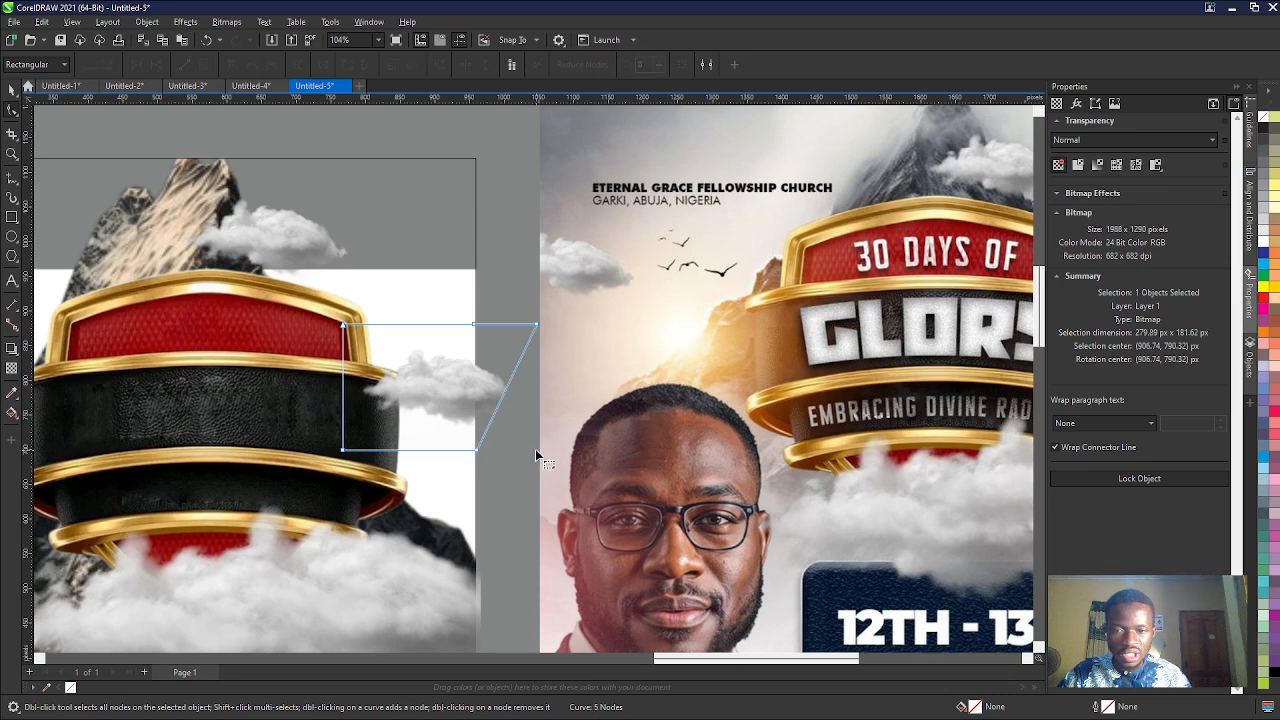
double_click(536, 324)
scroll(471, 446, "up", 5)
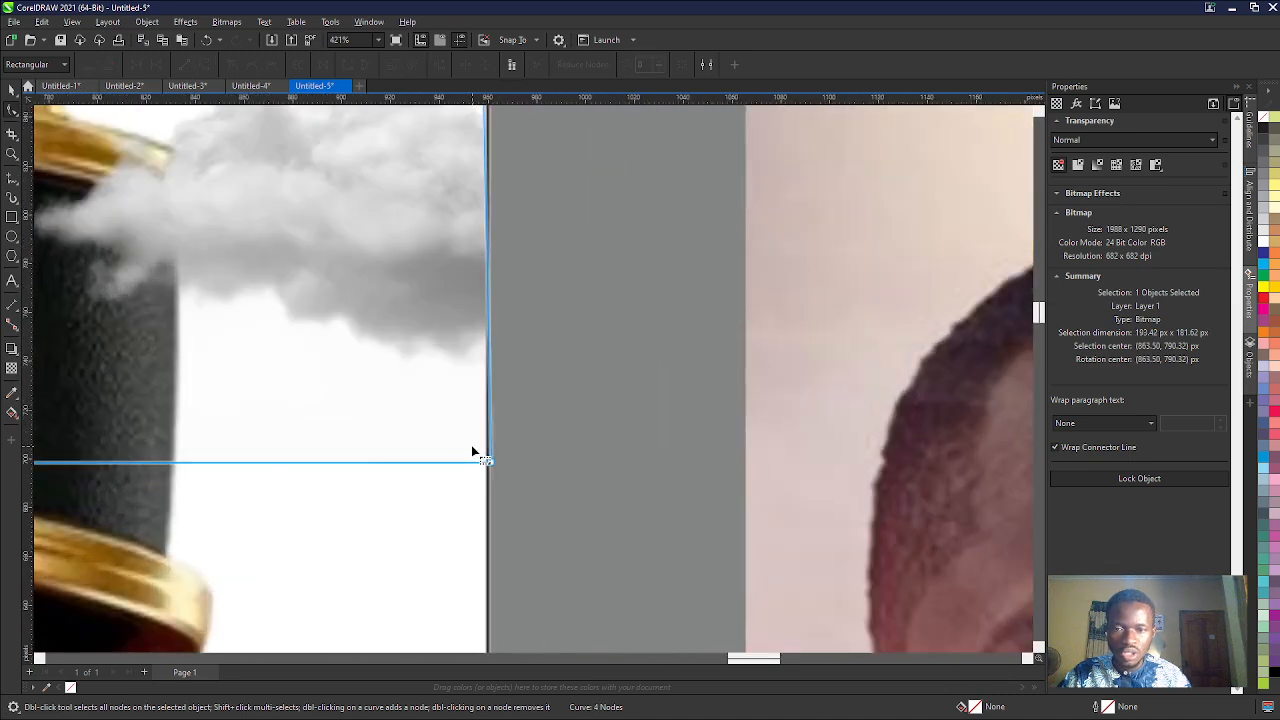
left_click_drag(491, 464, 484, 462)
scroll(484, 462, "down", 3)
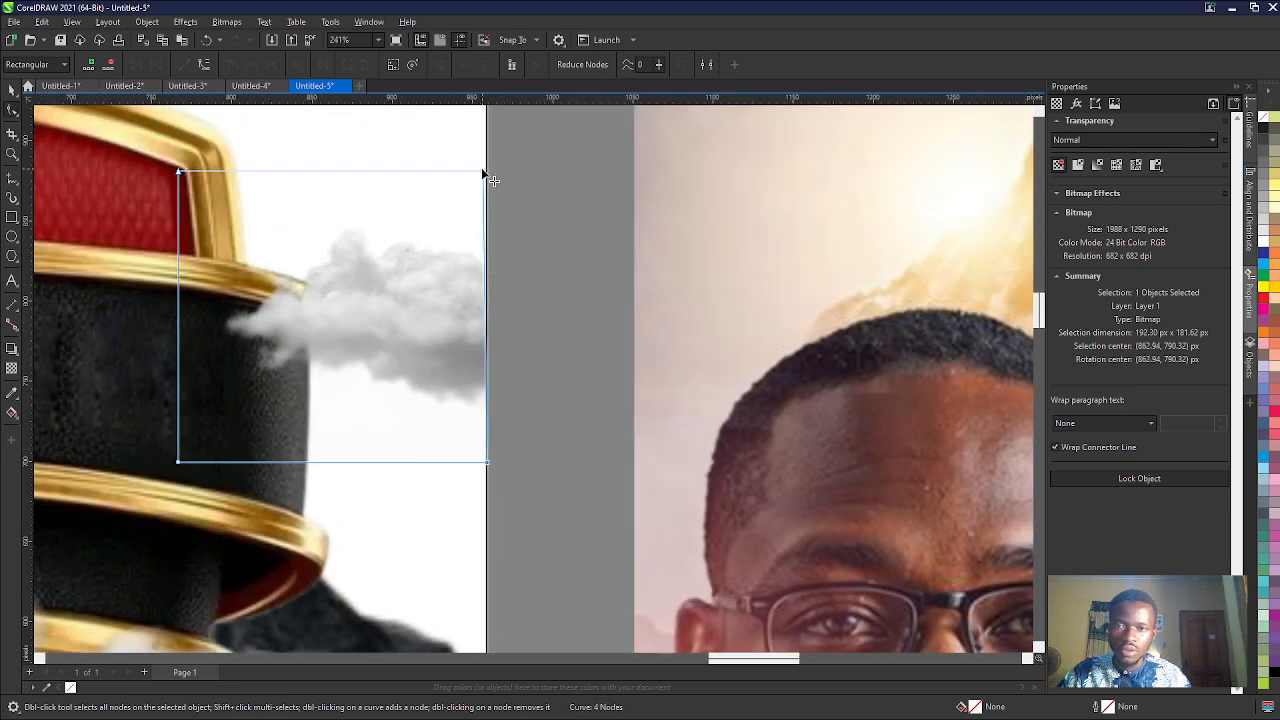
scroll(492, 288, "down", 5)
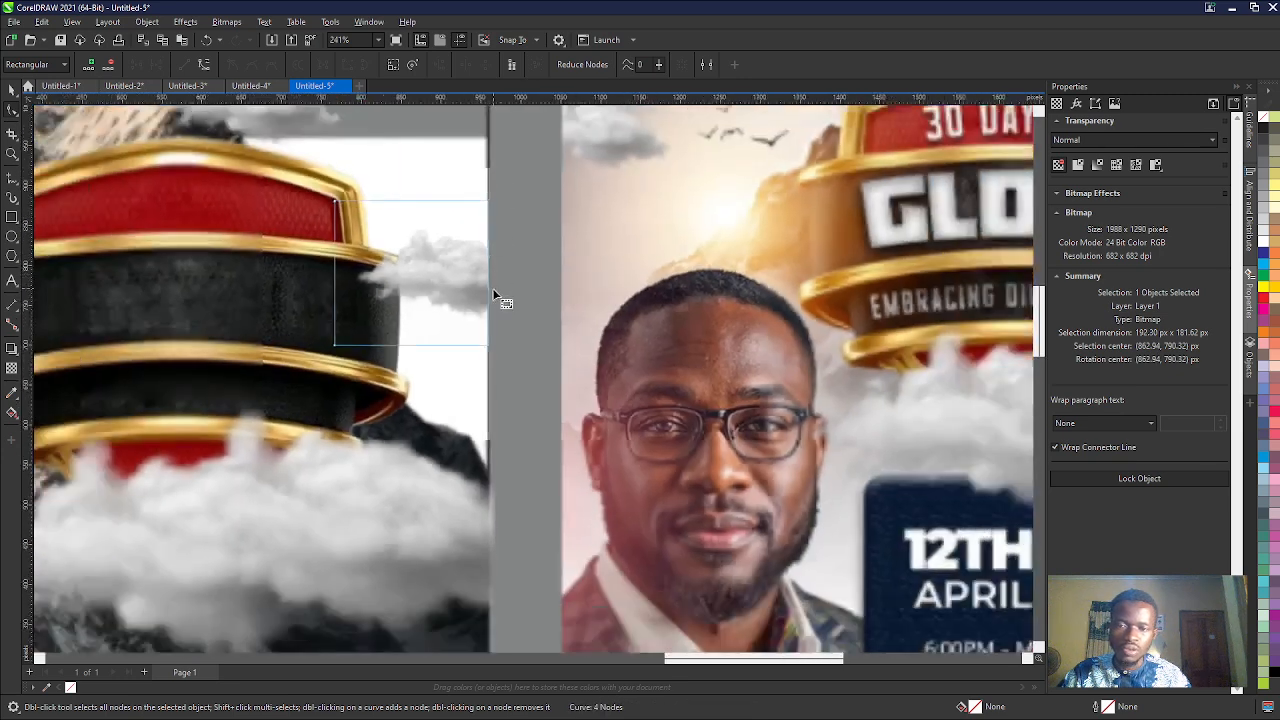
left_click(12, 88)
scroll(286, 447, "down", 3)
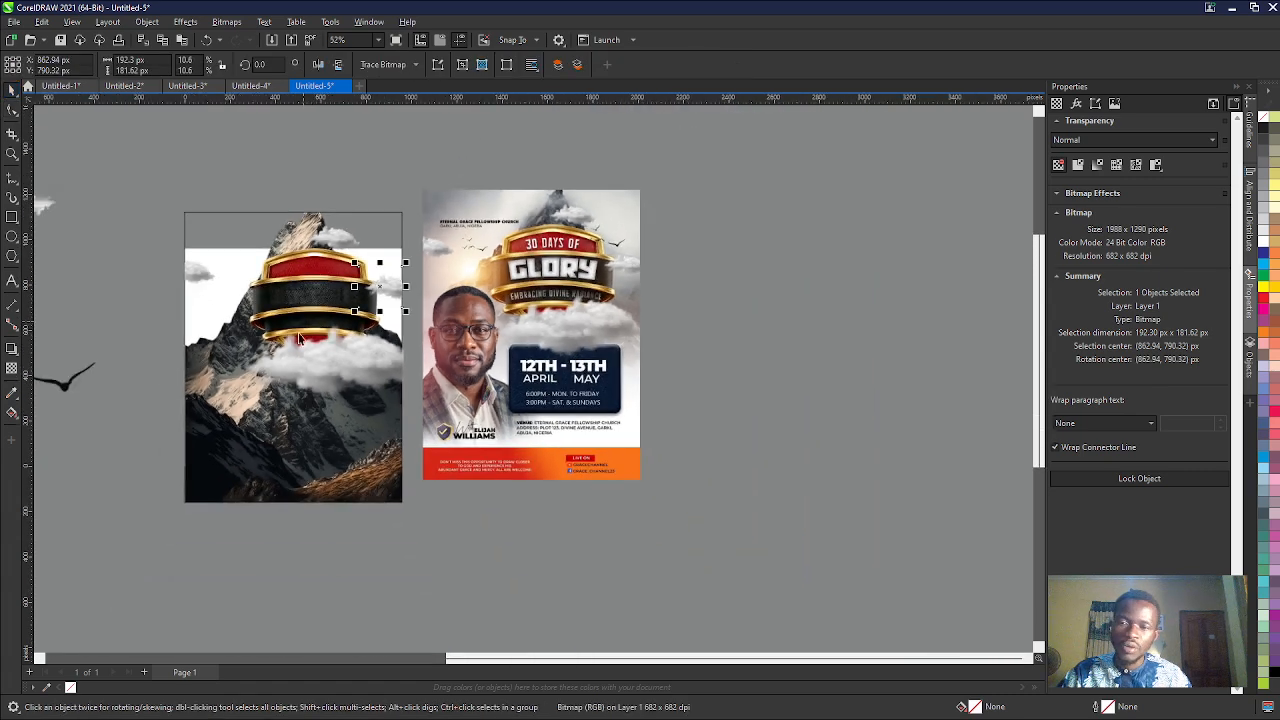
- Sample white into the document palette and fill the design's PowerClip frame with it
left_click(286, 447)
left_click(349, 579)
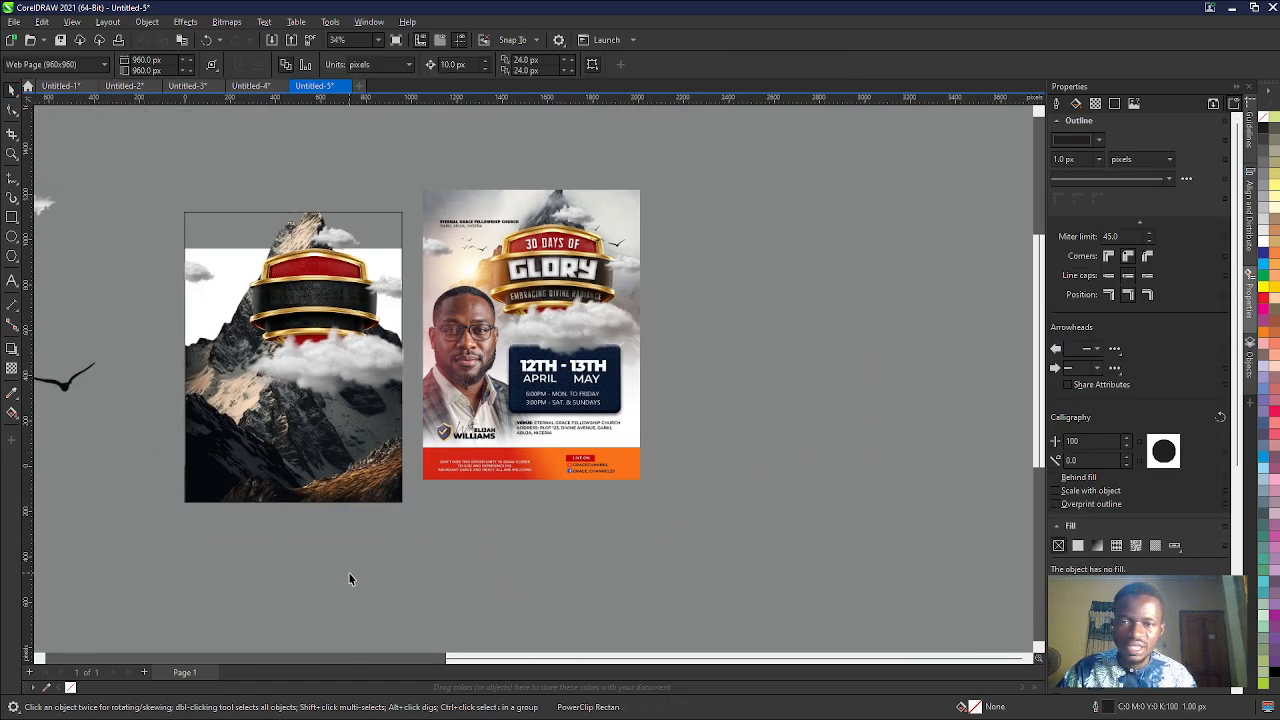
left_click(270, 456)
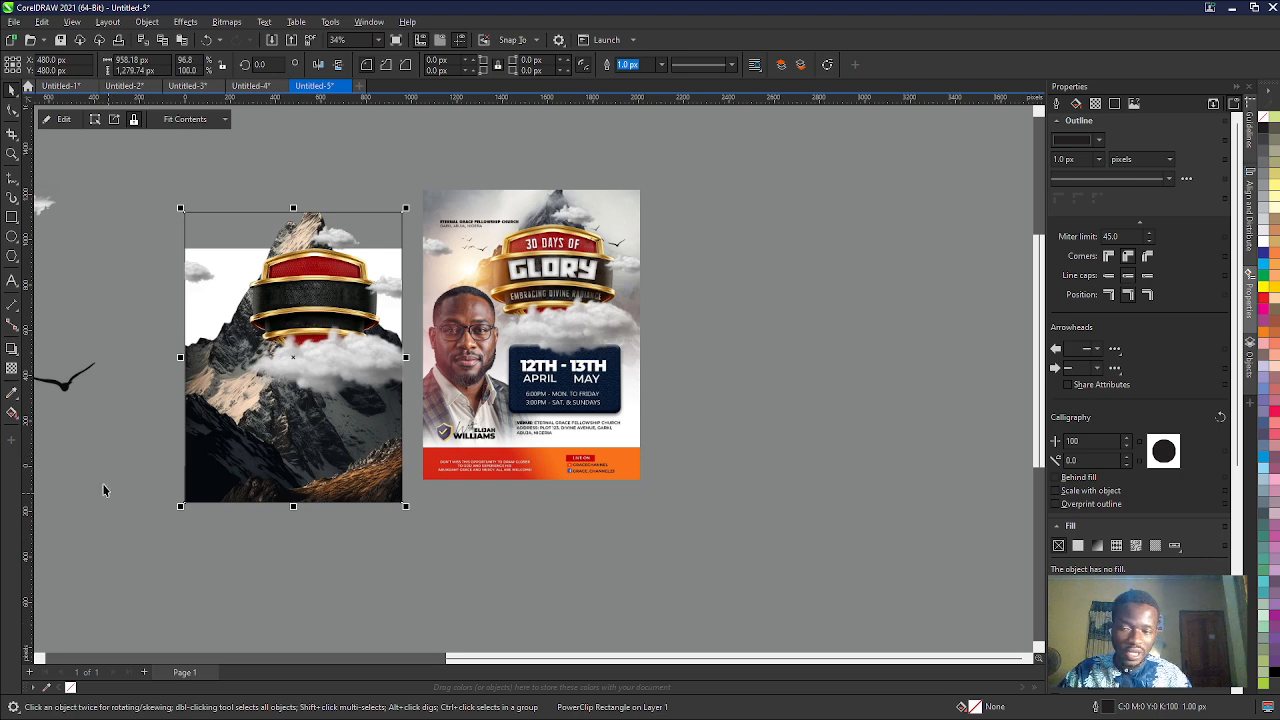
left_click(46, 687)
left_click(232, 292)
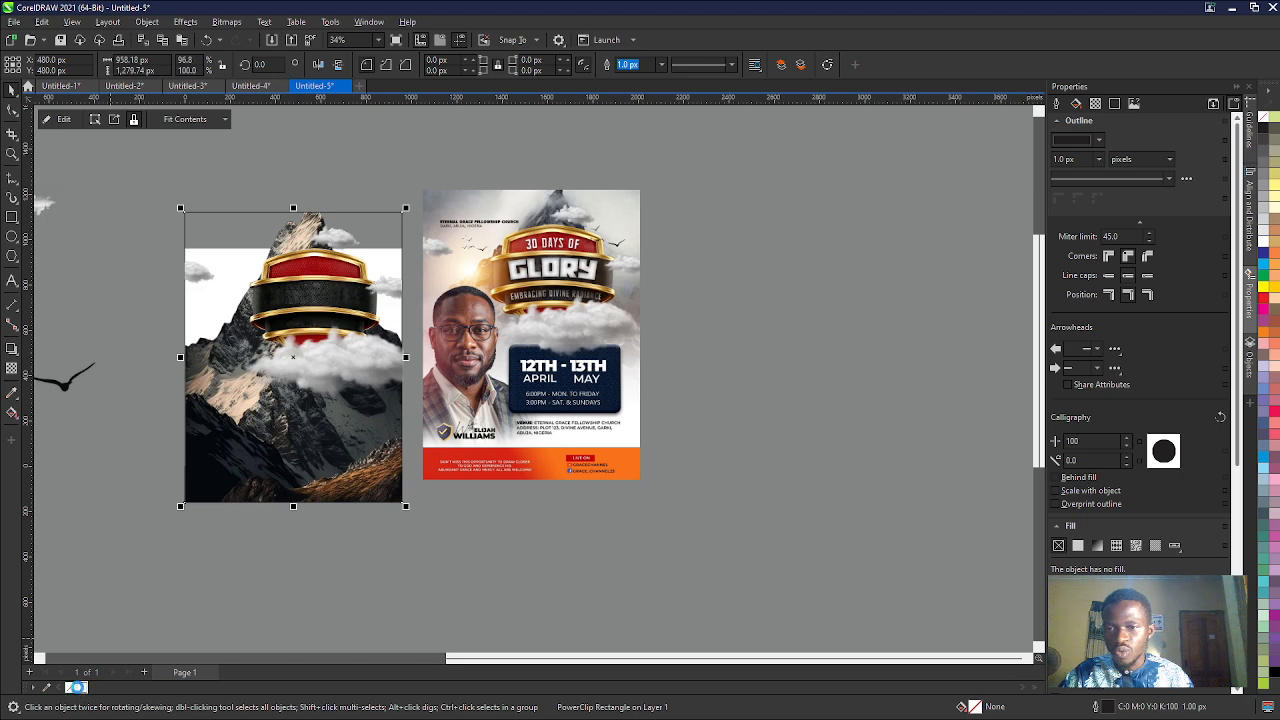
left_click(600, 573)
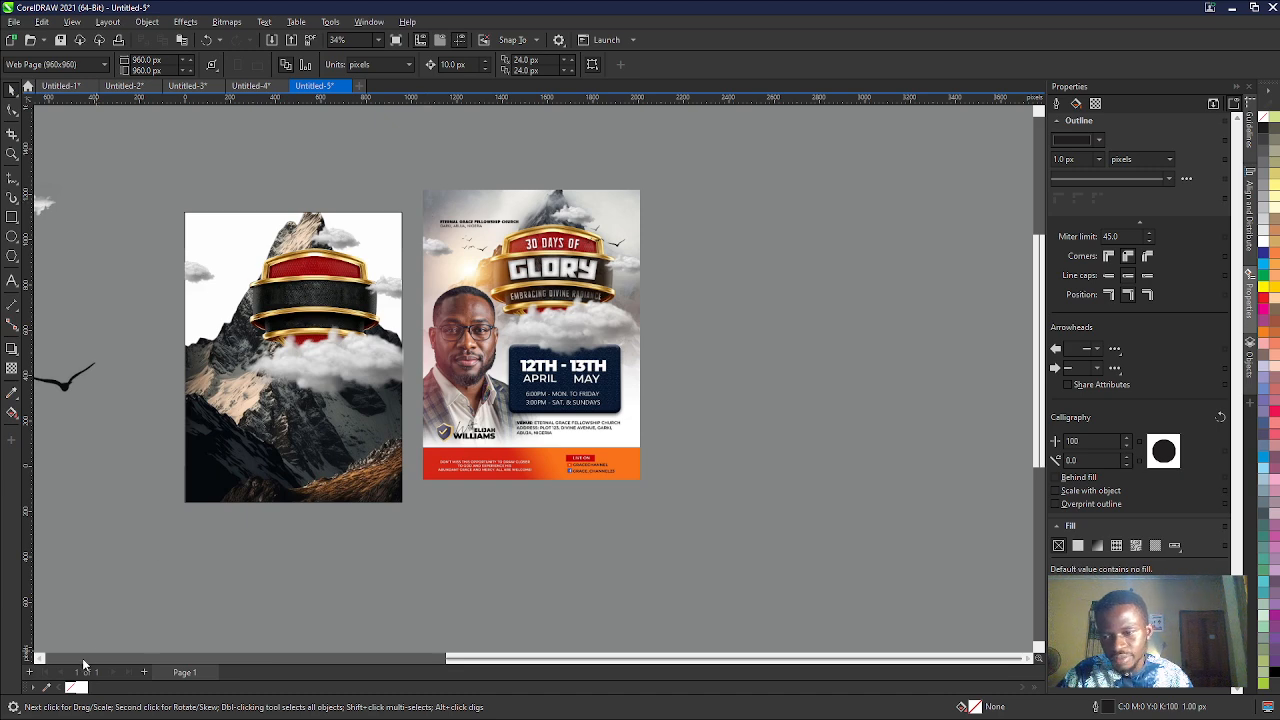
- Sample the grey from the reference flyer's top-left corner and fill the design's PowerClip frame with R121 G126 B132 (#797E84)
left_click(431, 195)
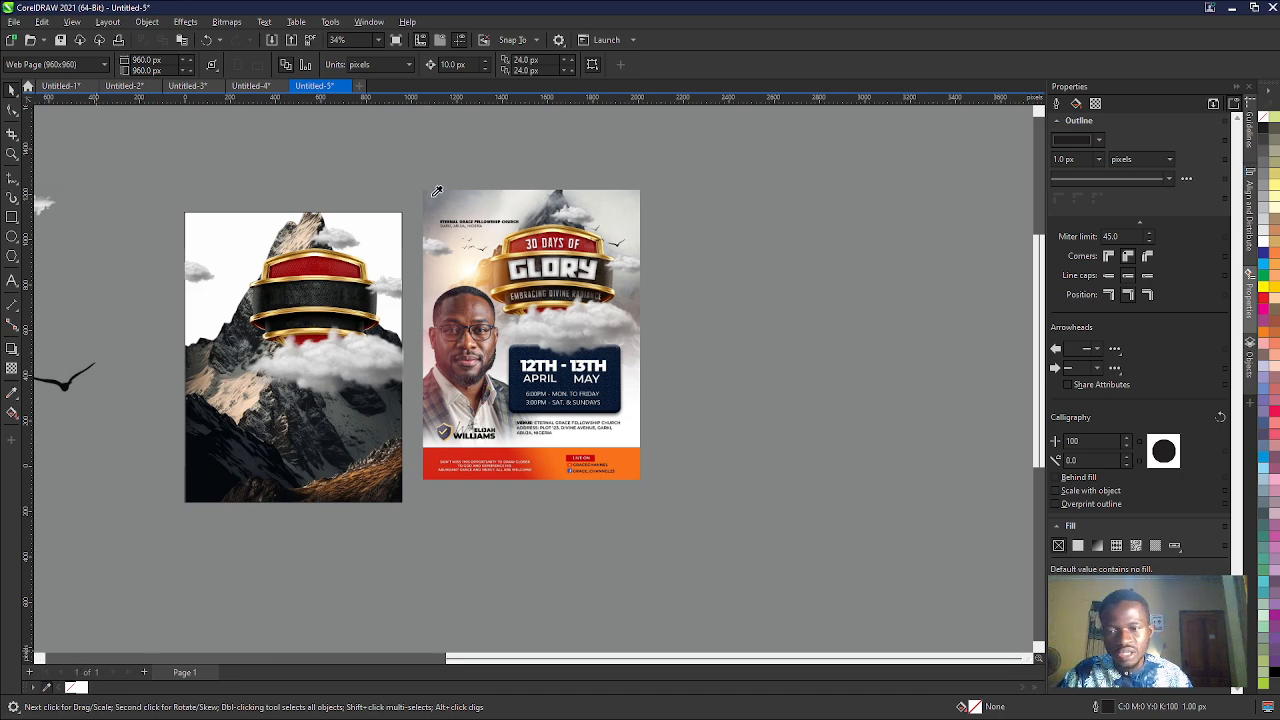
left_click(255, 230)
left_click(94, 688)
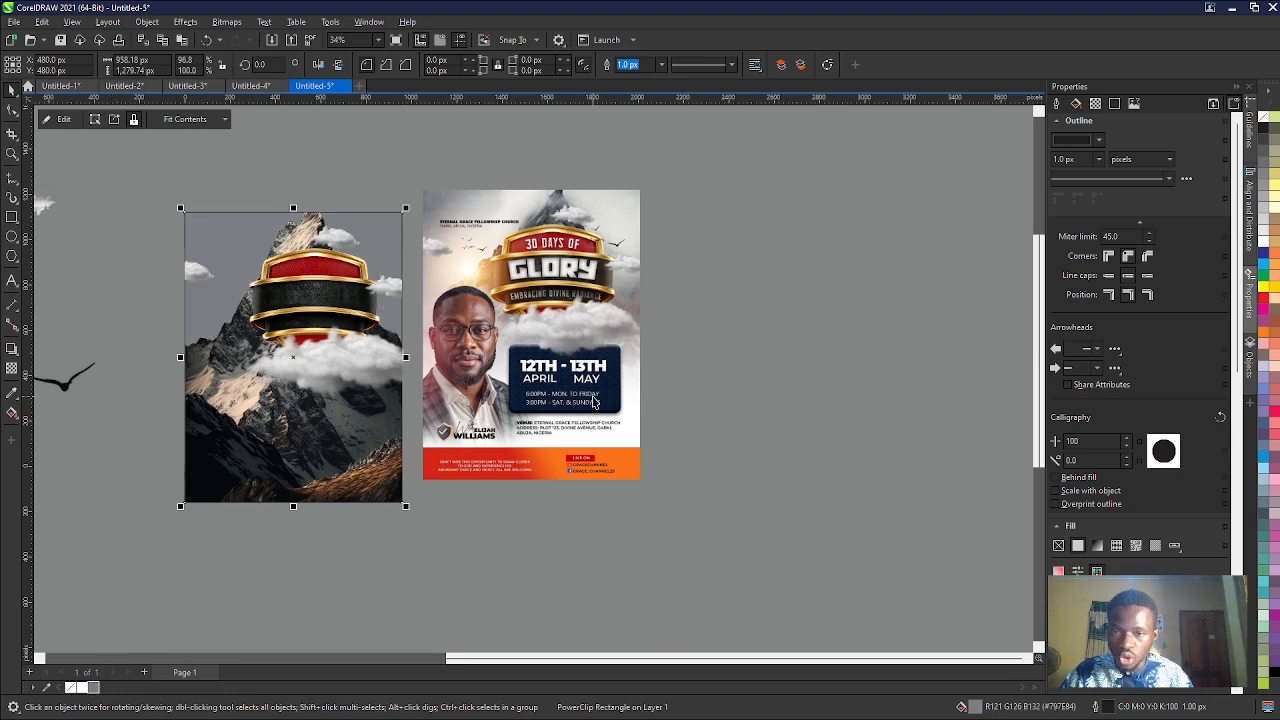
- Move the full mountain image to the right of the reference flyer and the light flare below it, at about X 2666, Y -818 px
scroll(594, 402, "down", 1)
scroll(598, 400, "down", 1)
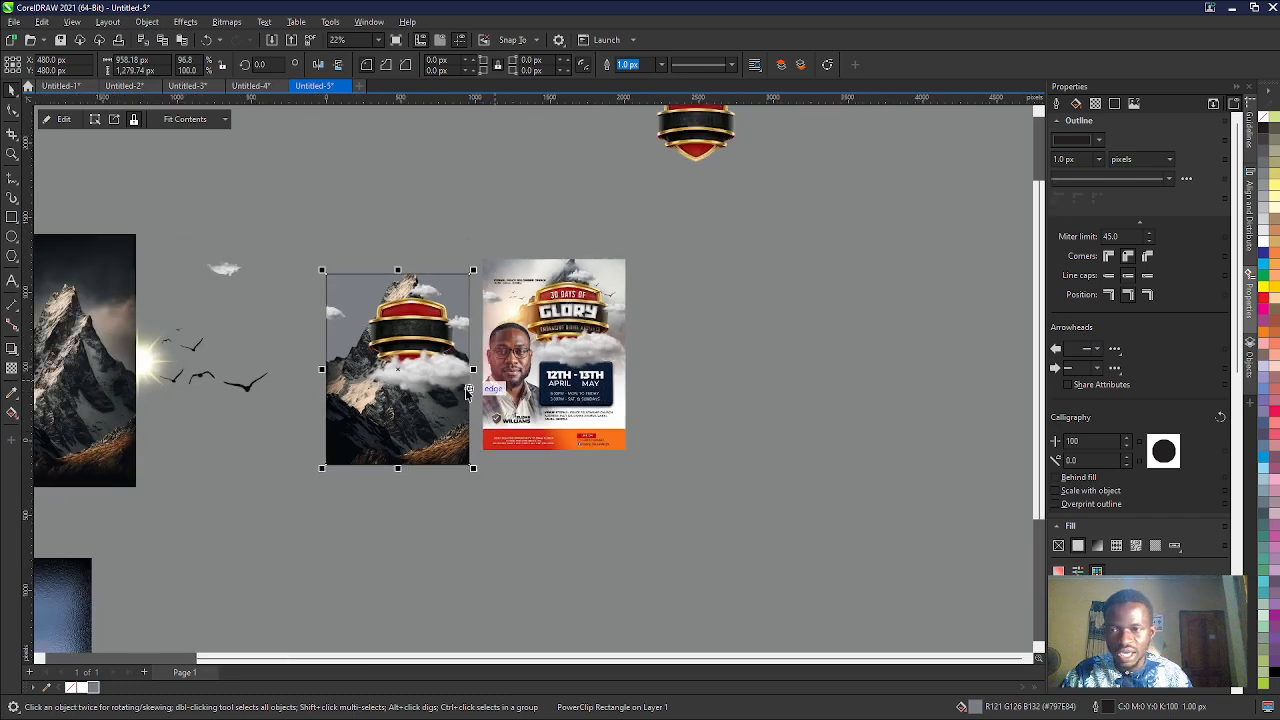
scroll(467, 392, "down", 1)
left_click(162, 399)
left_click_drag(162, 399, 762, 372)
left_click(216, 374)
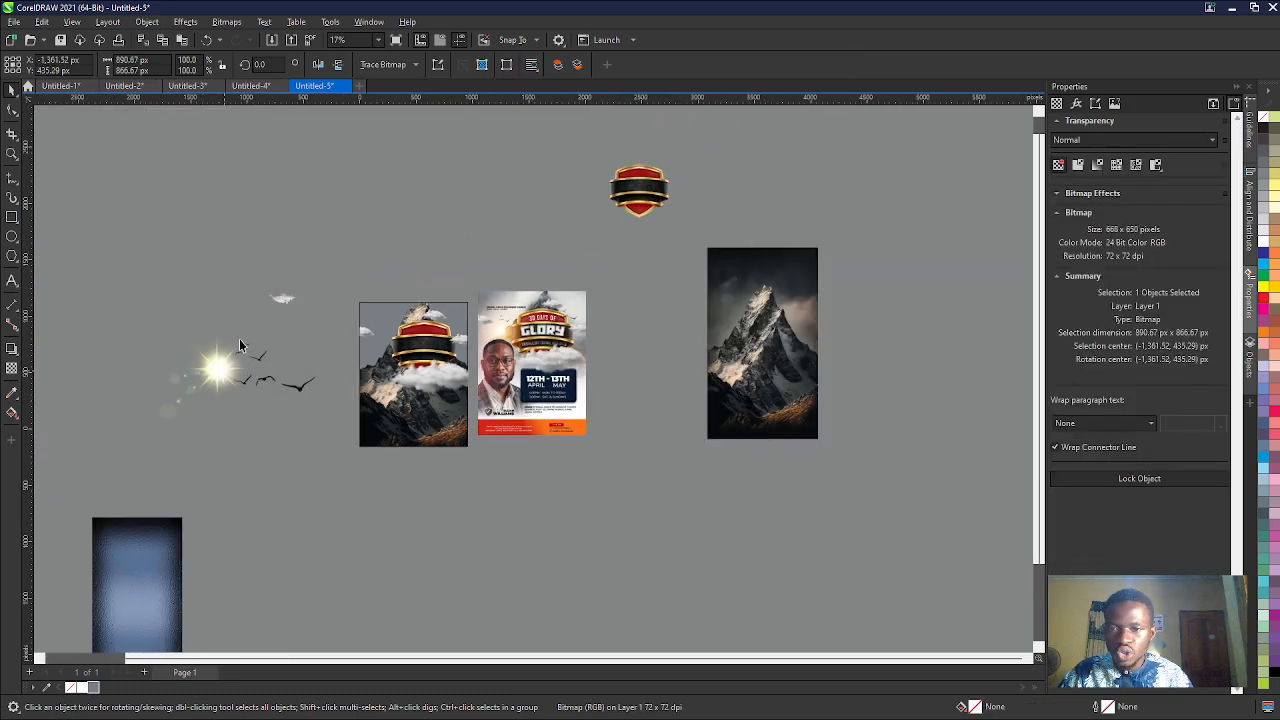
left_click_drag(239, 345, 677, 512)
scroll(372, 368, "down", 2)
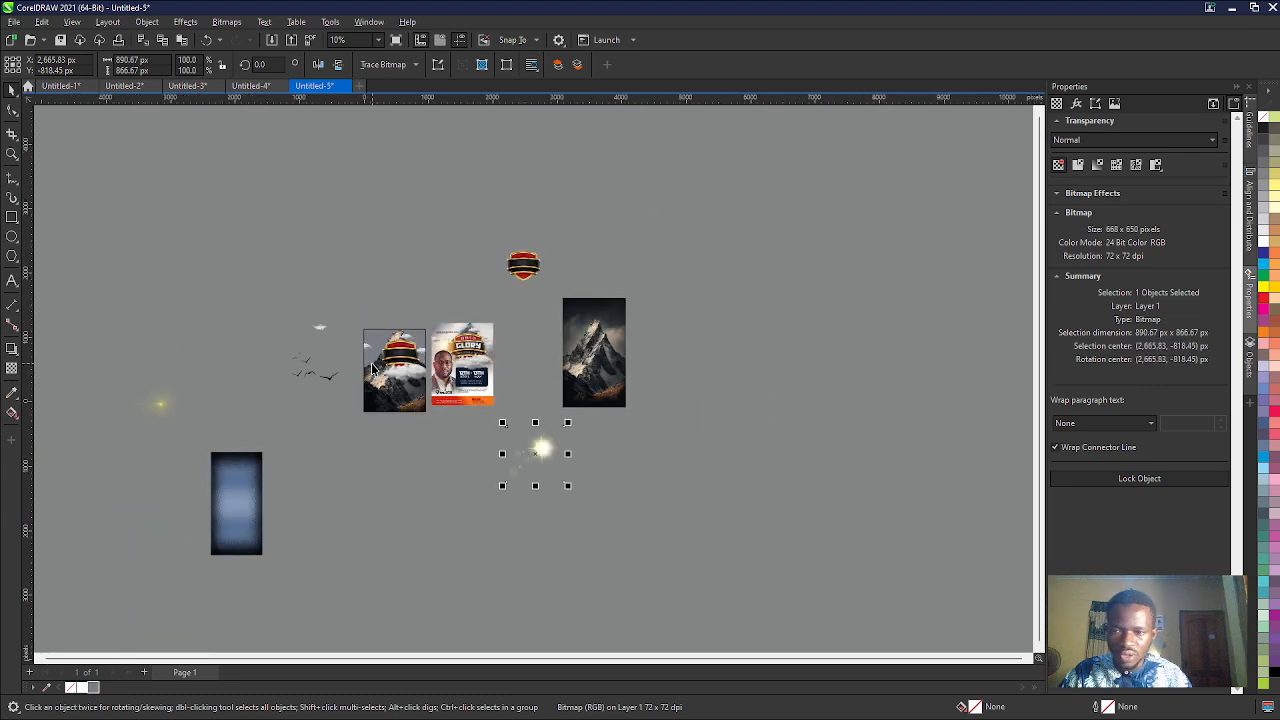
- Enlarge the yellow lens flare below the birds to about 4062 × 2708 px
scroll(372, 368, "down", 1)
left_click(196, 403)
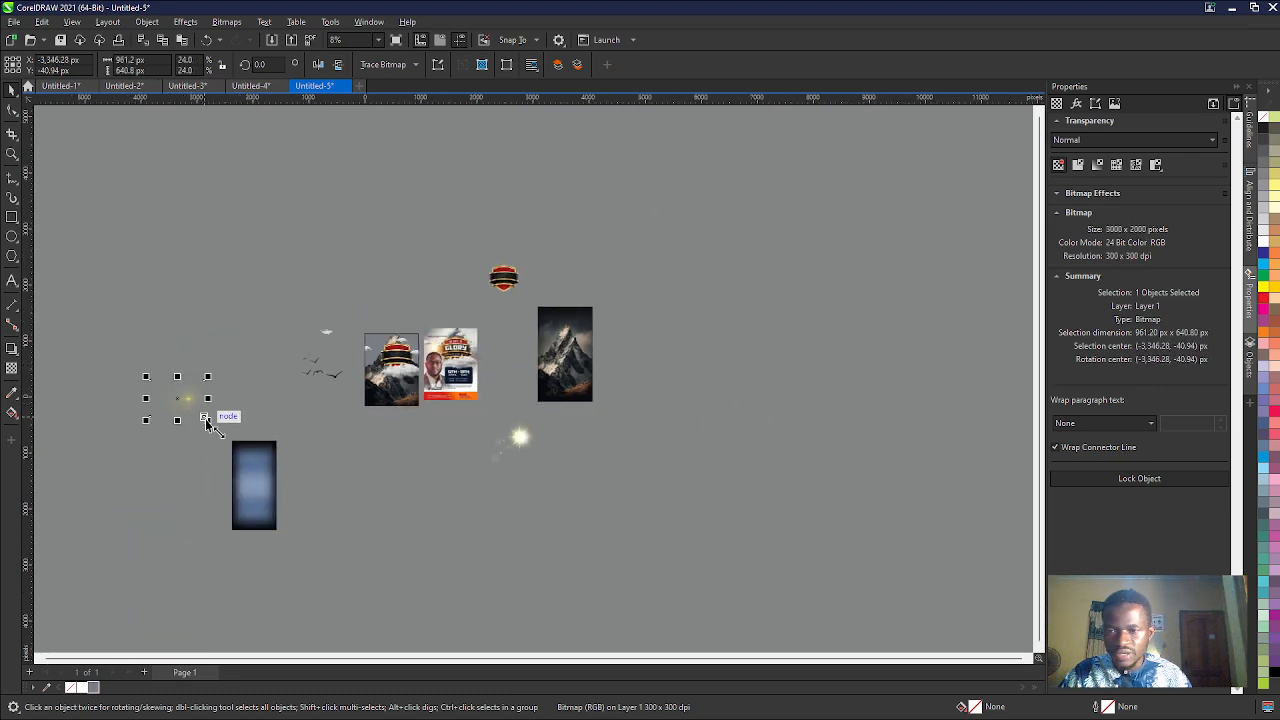
left_click_drag(207, 420, 383, 534)
scroll(334, 450, "up", 6)
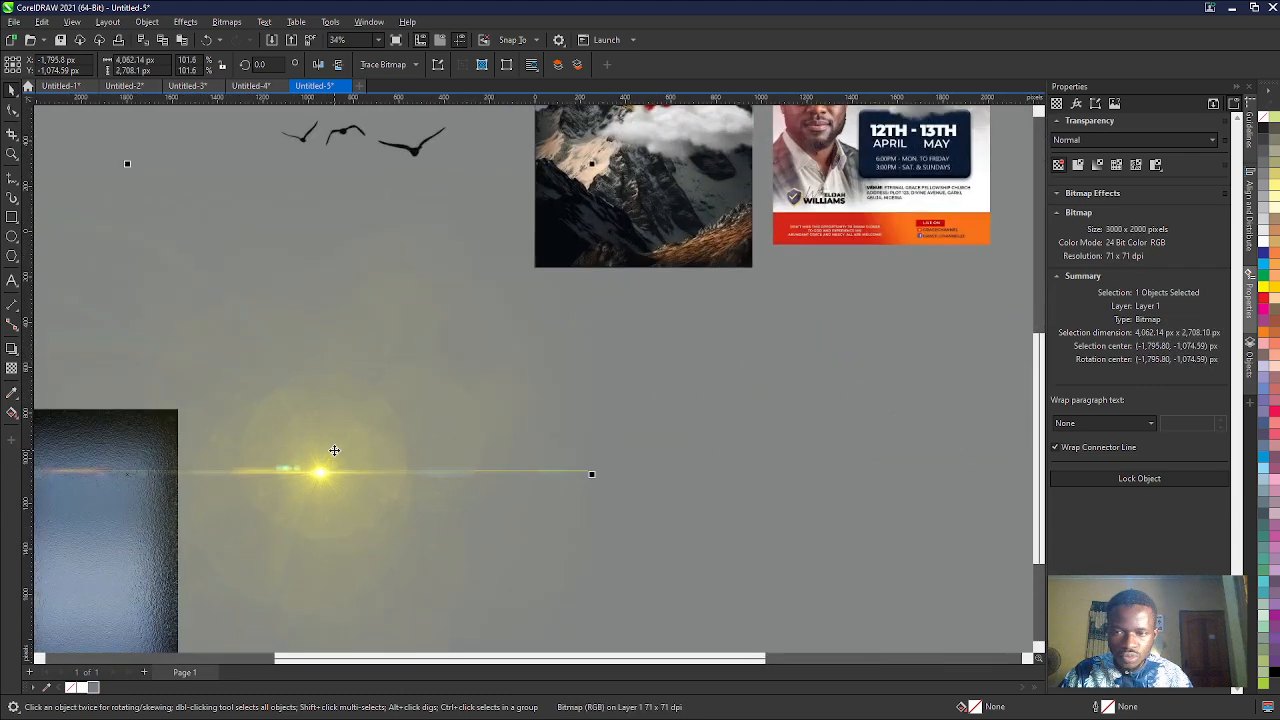
scroll(334, 450, "down", 3)
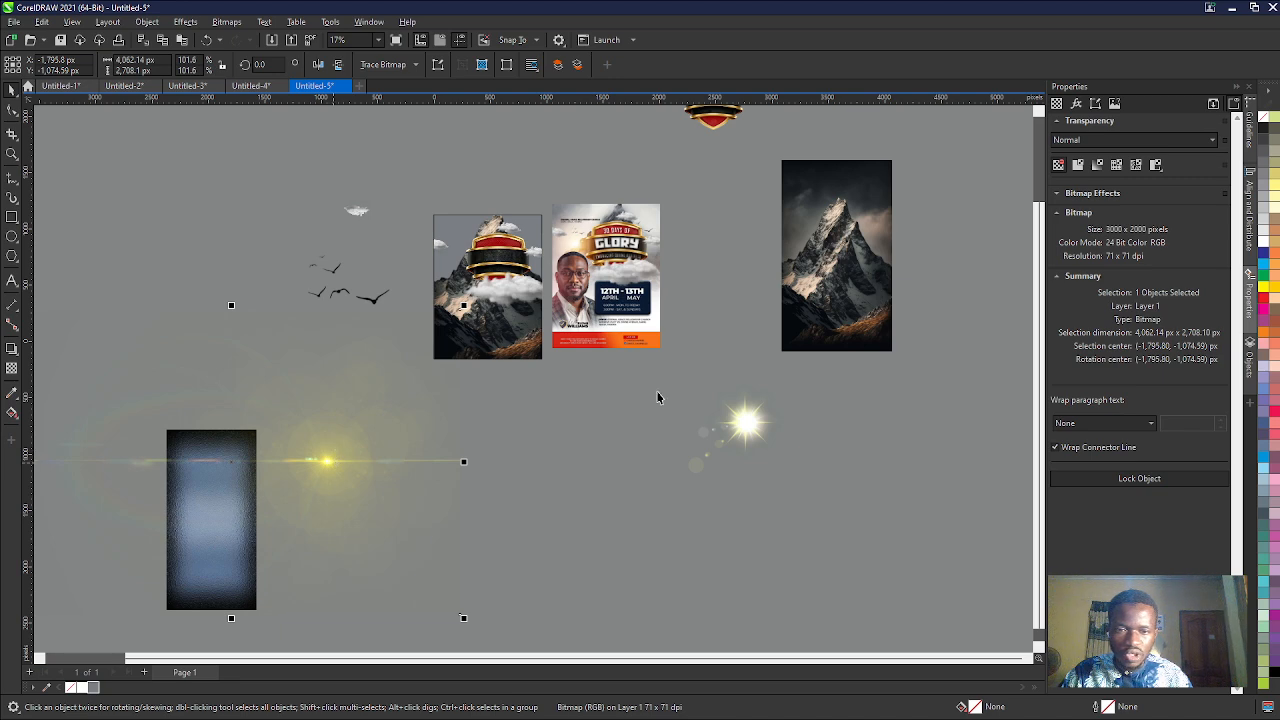
- Place the white light flare over the design's shield at about X 424, Y 572 px and bring it to the front
left_click(490, 268)
left_click_drag(490, 268, 490, 268)
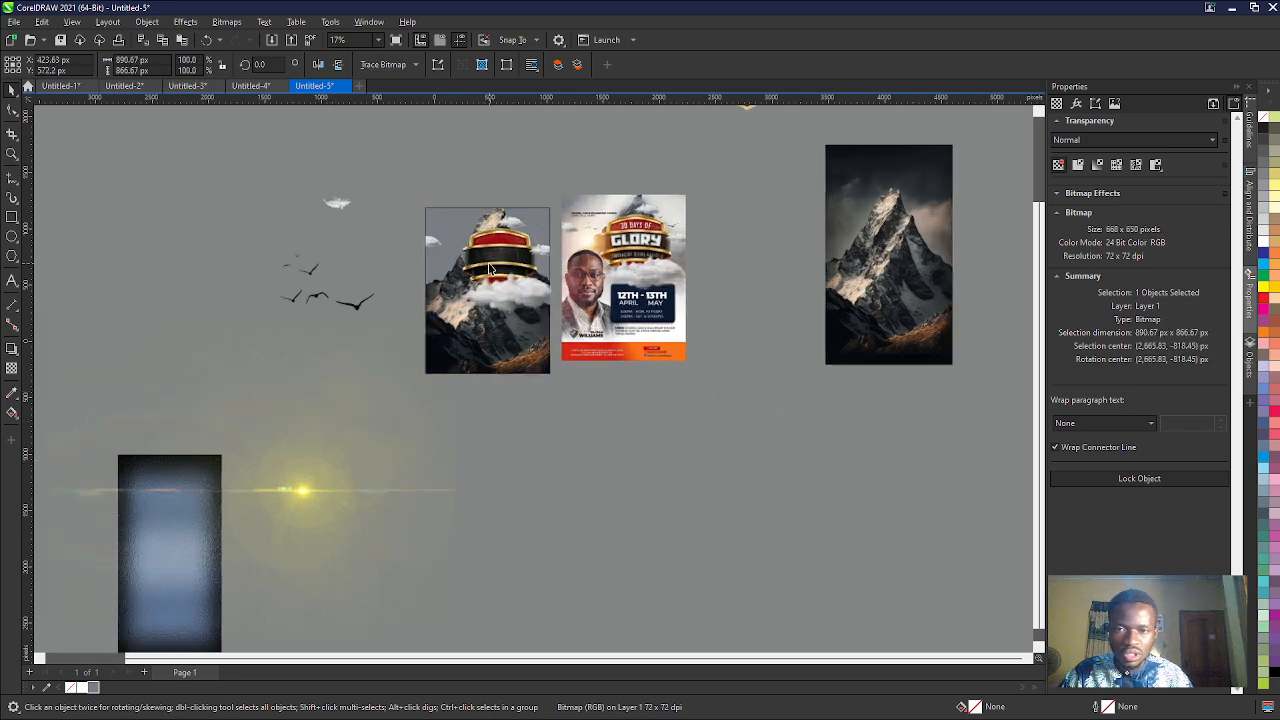
scroll(490, 268, "up", 2)
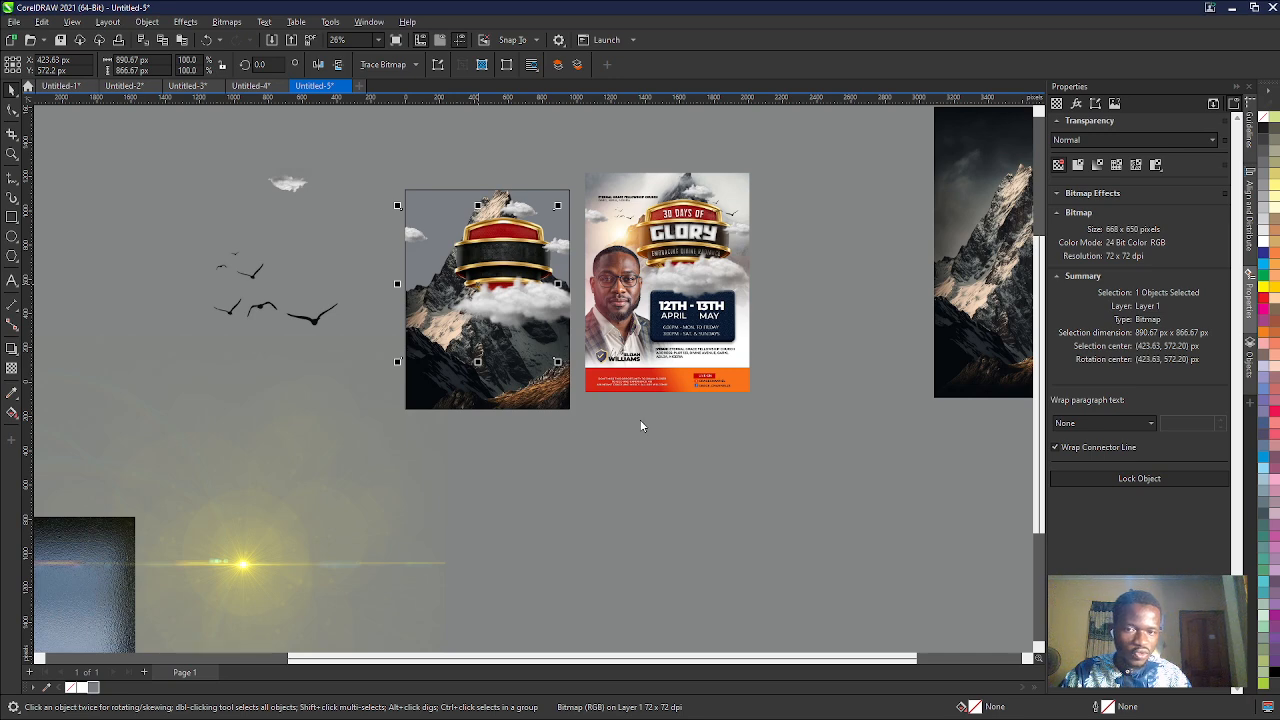
key("shift+Page_Up")
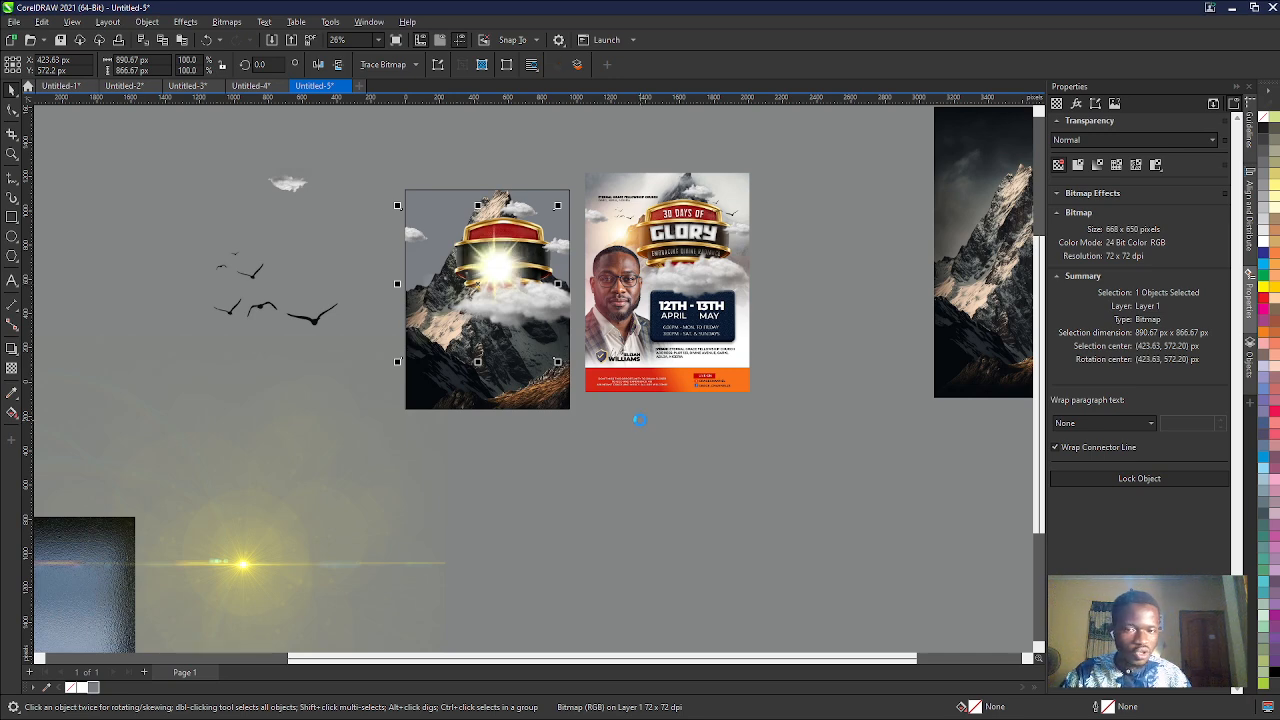
key("ctrl+z")
left_click(640, 422)
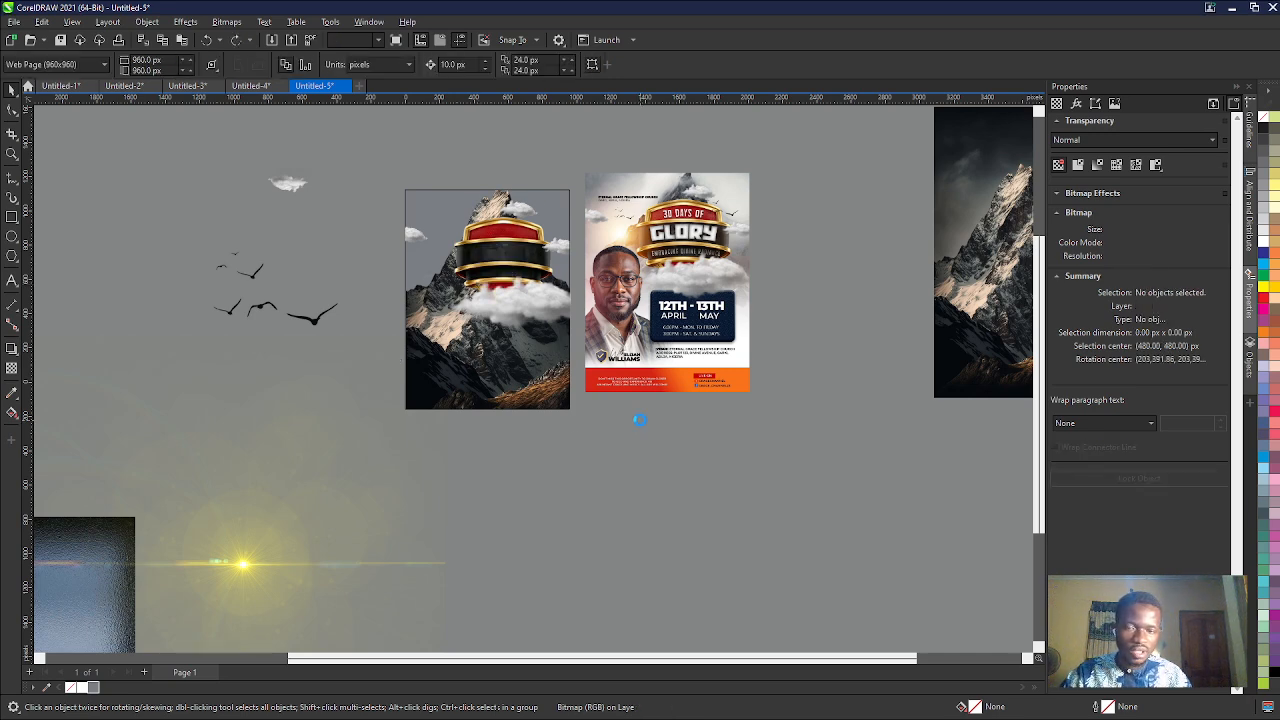
key("ctrl+shift+z")
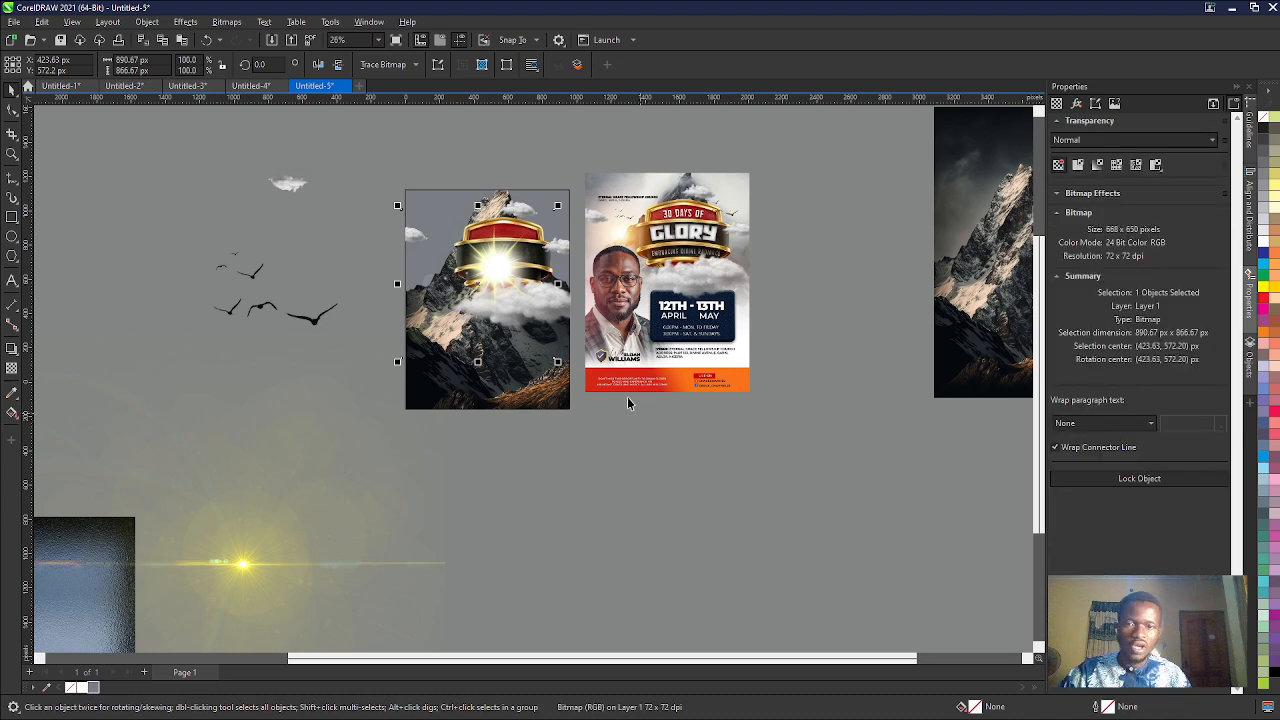
- Move the light flare beside the shield's left edge, at about X 178, Y 661 px
scroll(592, 265, "up", 1)
scroll(590, 208, "up", 4)
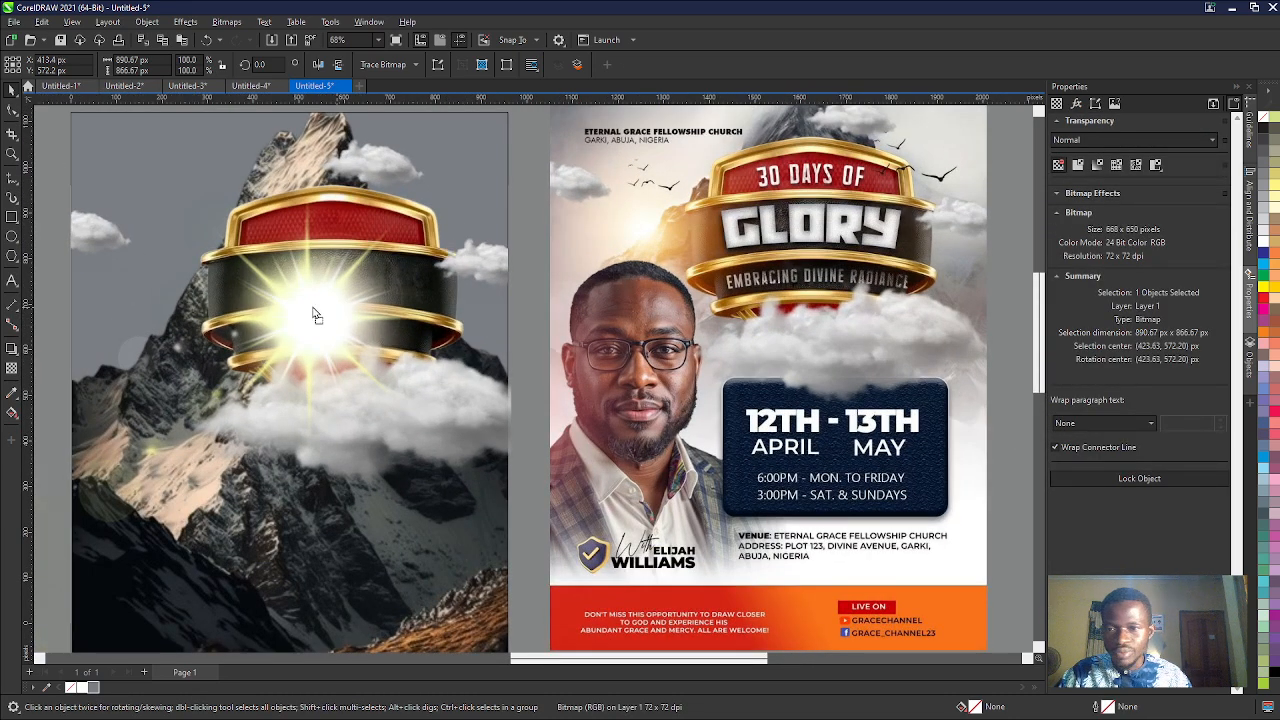
left_click_drag(318, 312, 231, 280)
scroll(249, 279, "down", 2)
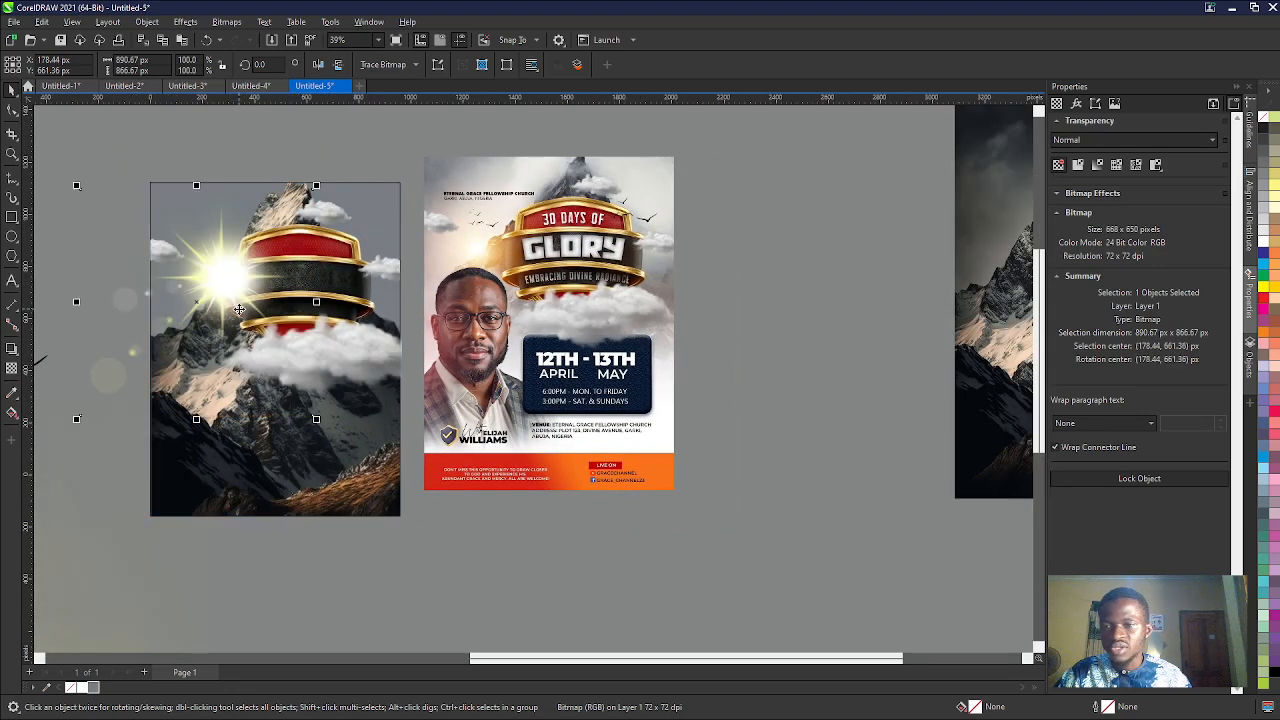
- Try to trim the light flare at the page's left edge by adding edge nodes and removing its outer corner nodes
left_click(12, 110)
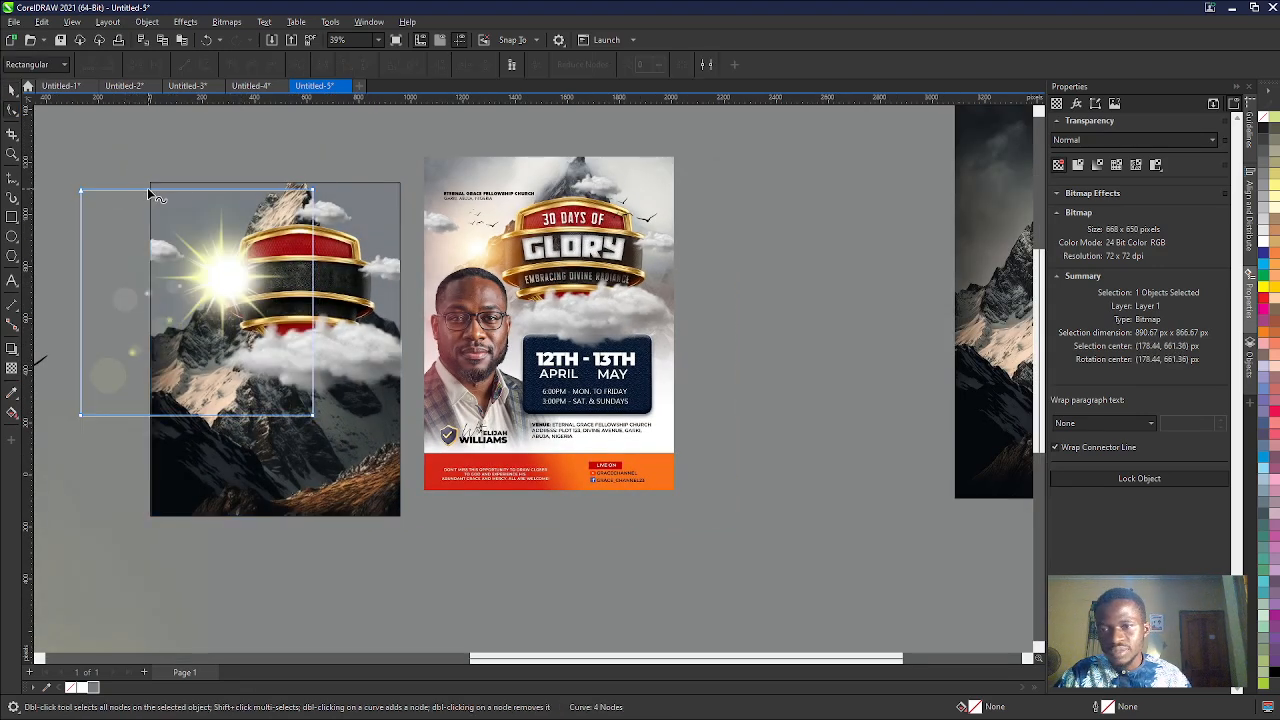
double_click(148, 189)
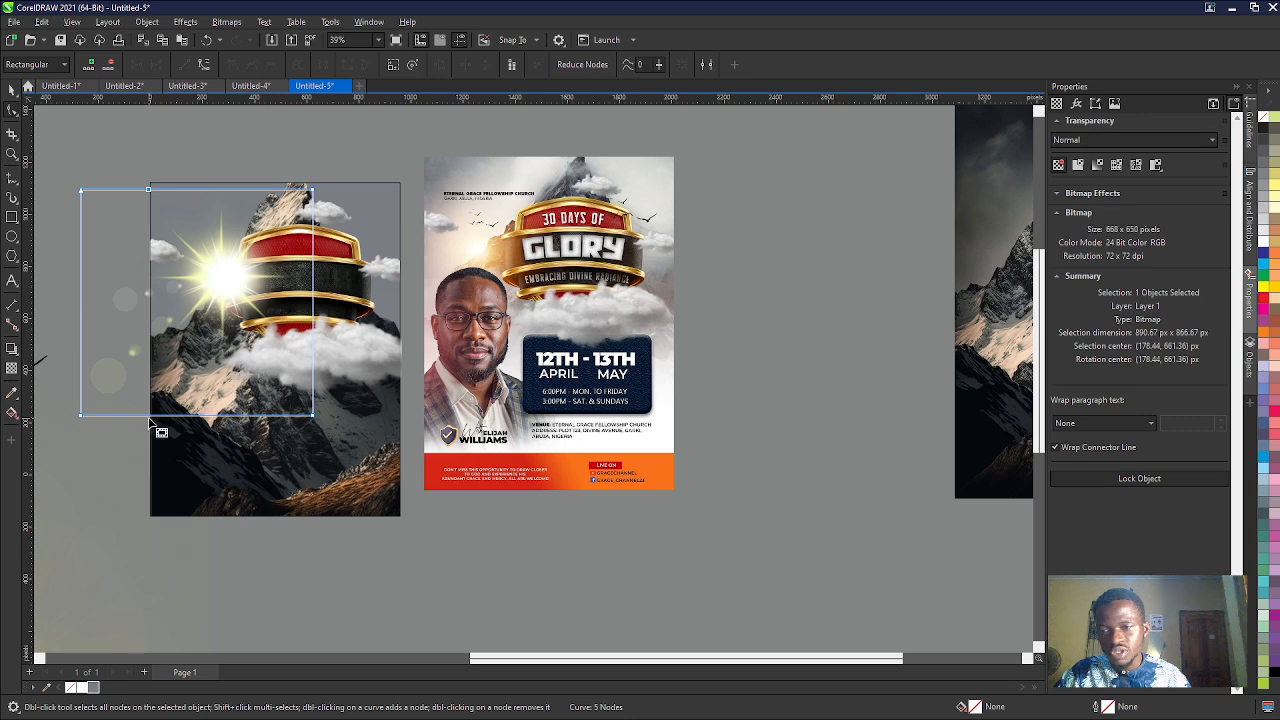
left_click_drag(80, 414, 148, 414)
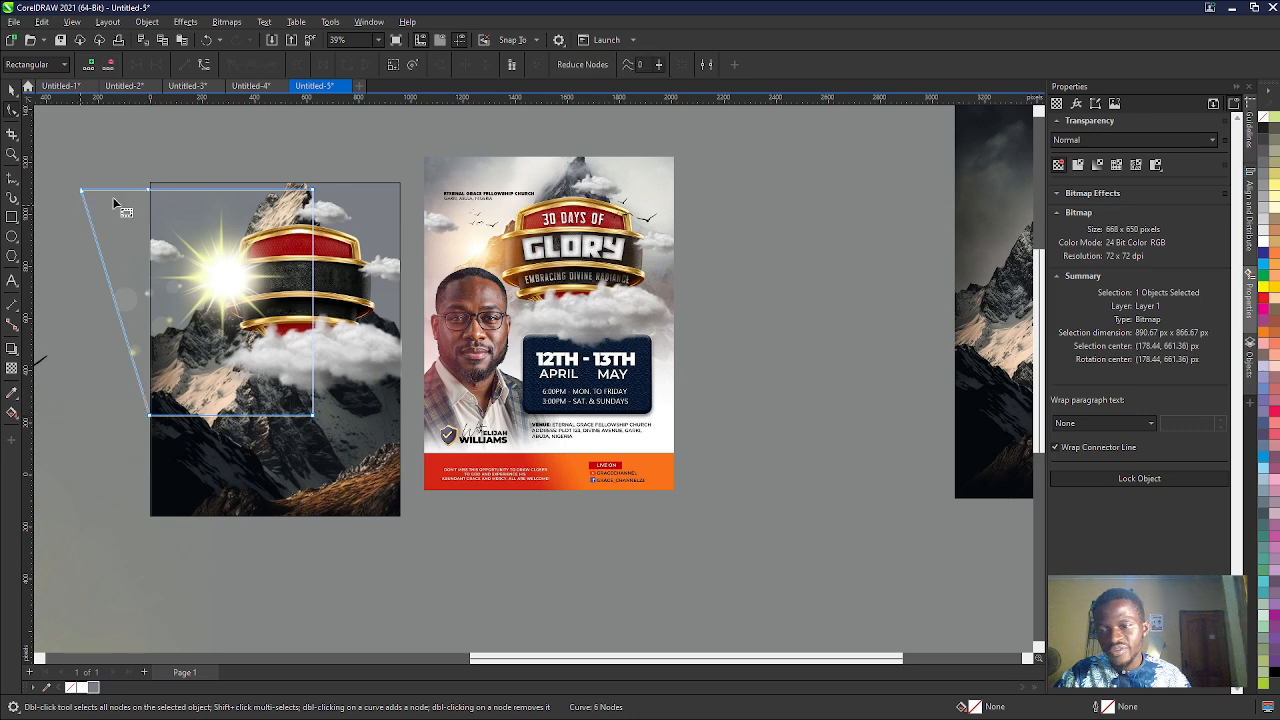
double_click(80, 190)
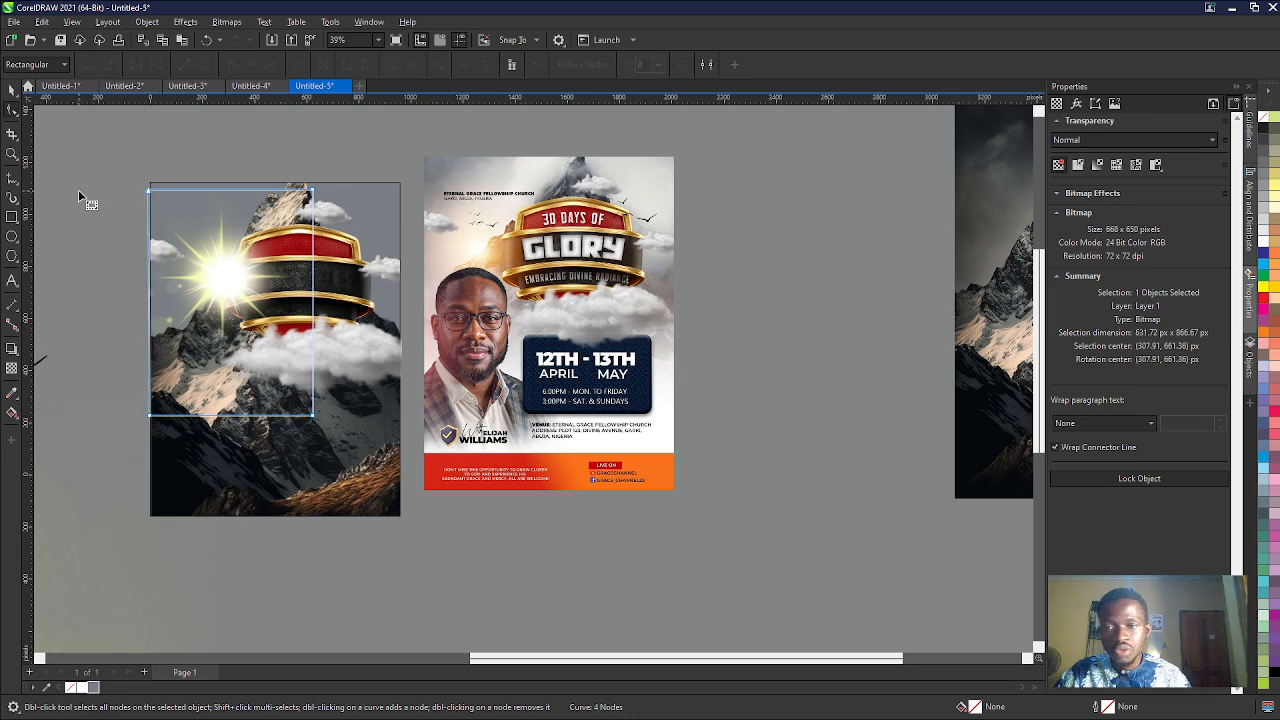
left_click(11, 90)
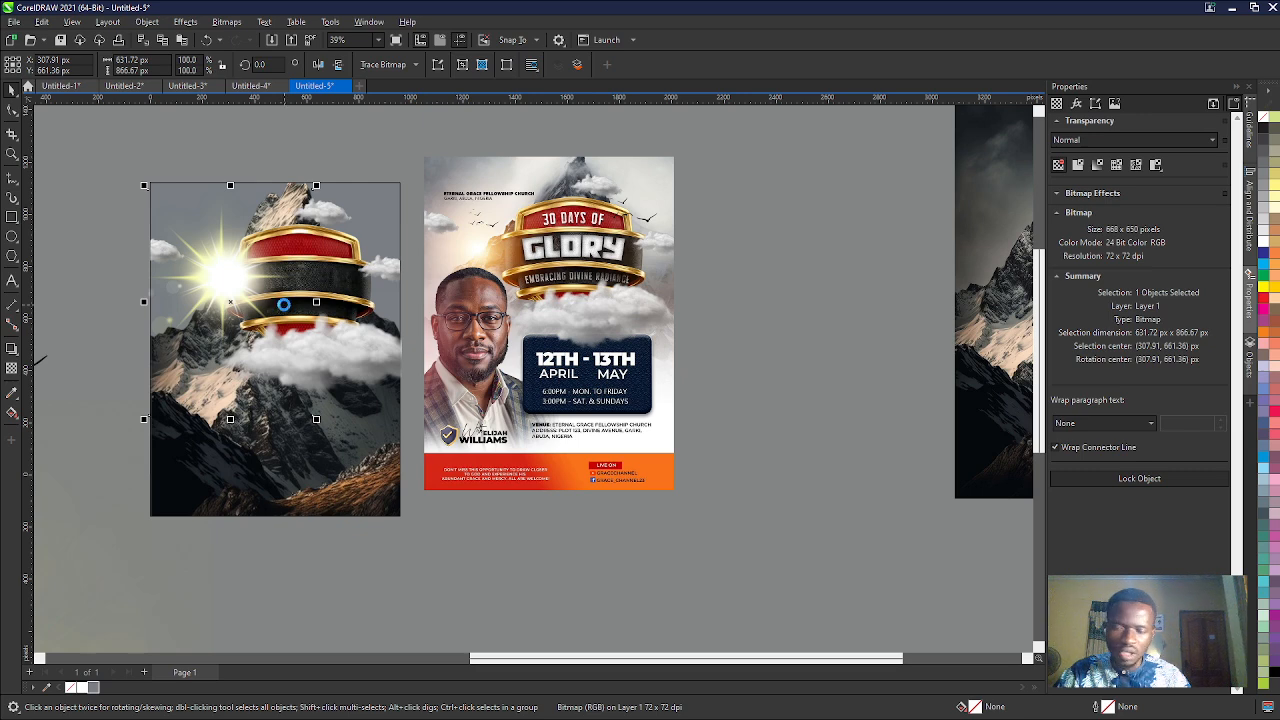
- Scale the light flare down to about 823 × 801 px, keeping its upper-right corner in place
scroll(363, 351, "down", 2)
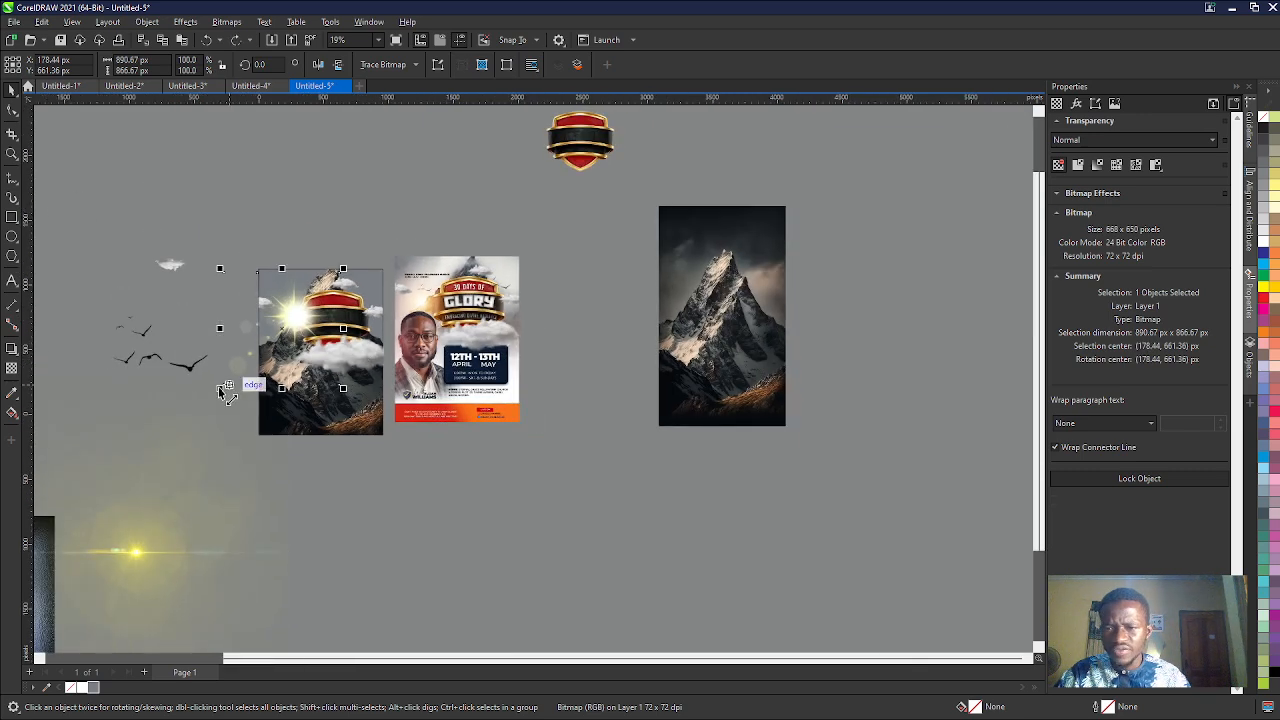
left_click_drag(221, 389, 289, 322)
scroll(310, 315, "up", 2)
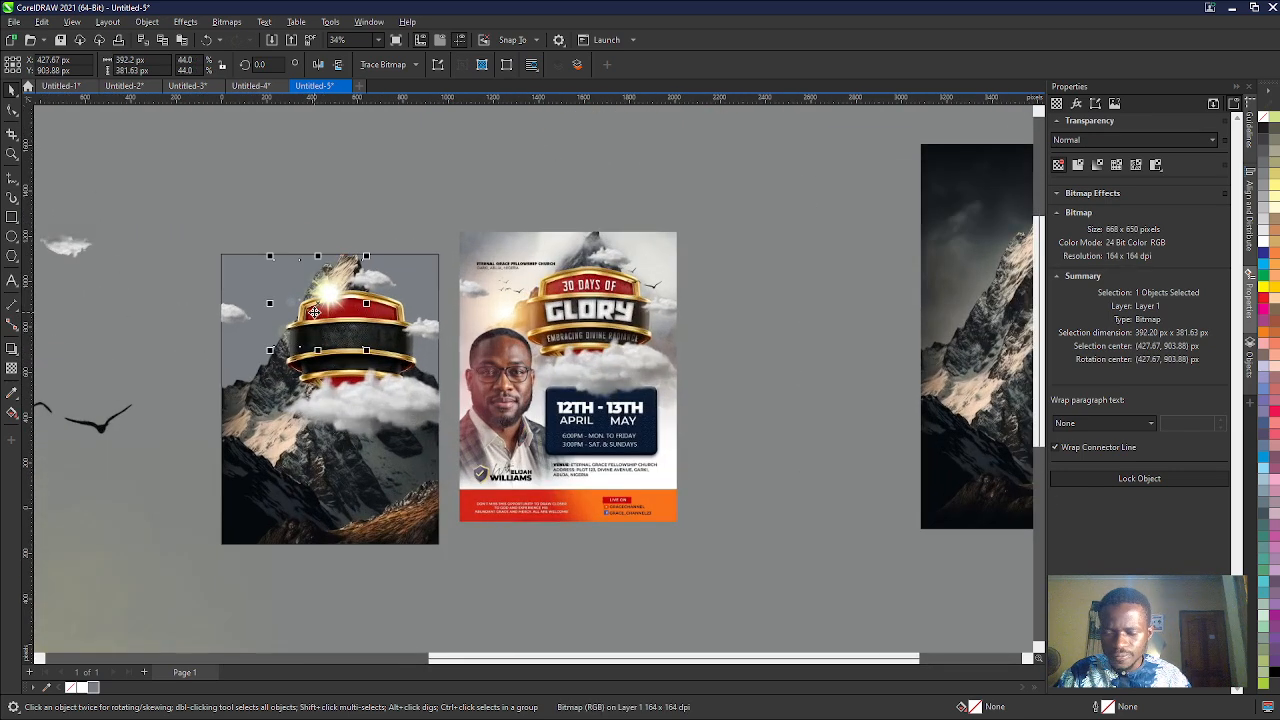
key("ctrl+z")
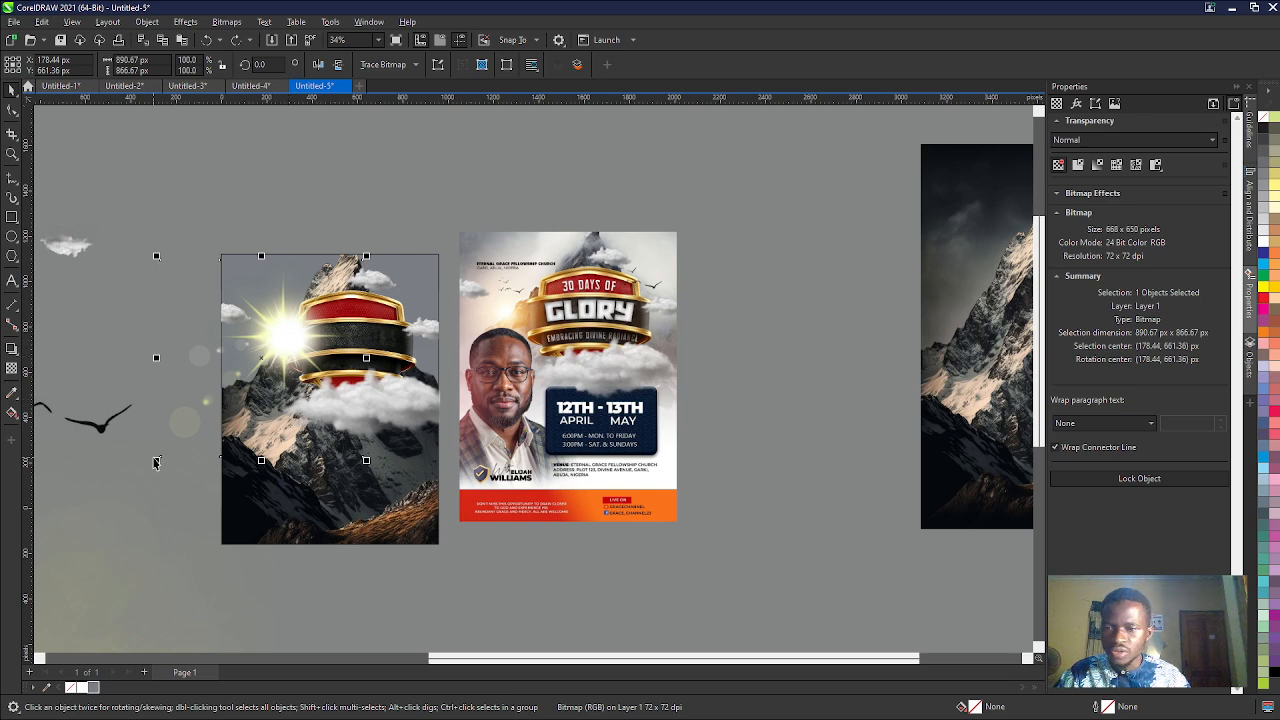
left_click_drag(156, 460, 173, 446)
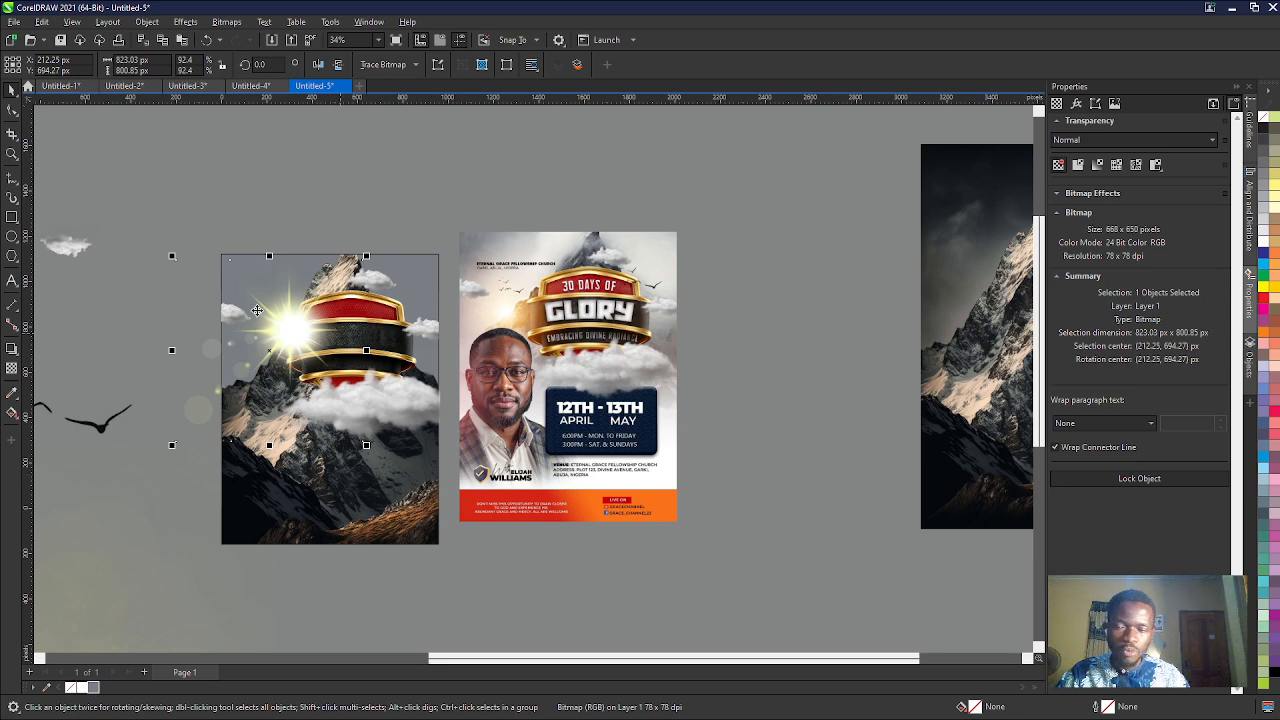
- Remove the grey fill from the design's PowerClip frame
left_click(405, 283)
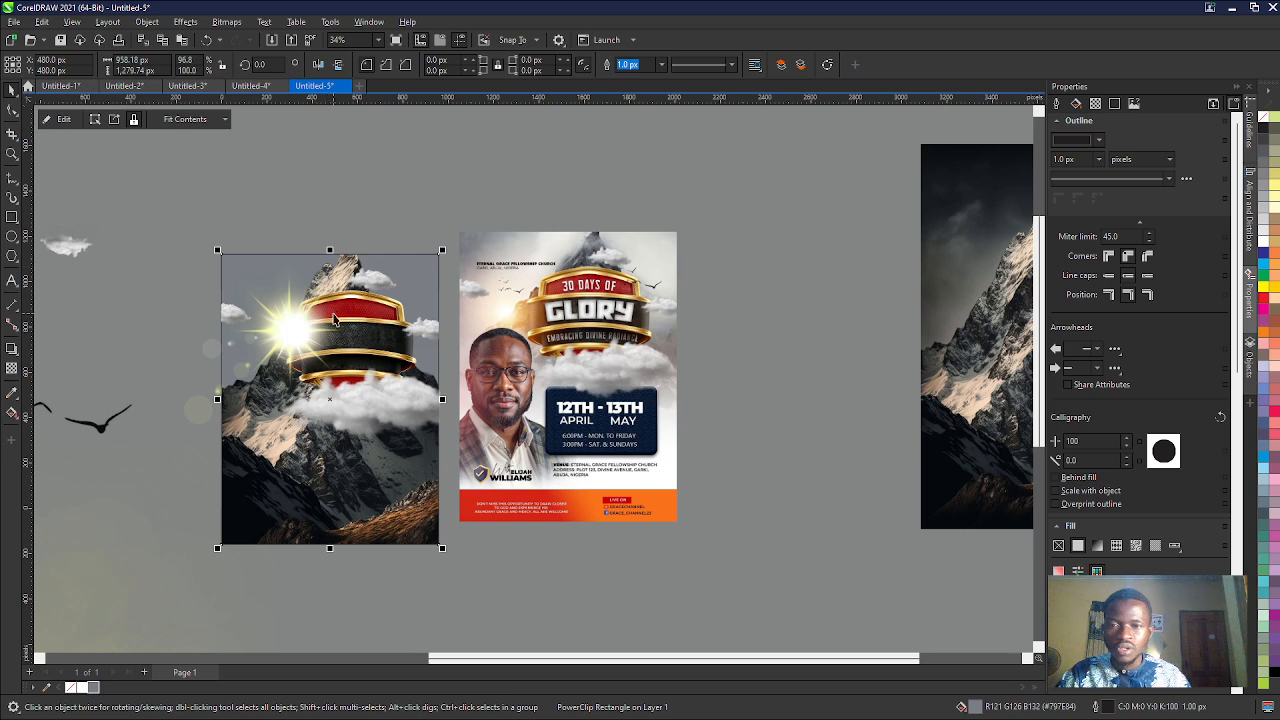
left_click(247, 275, "ctrl")
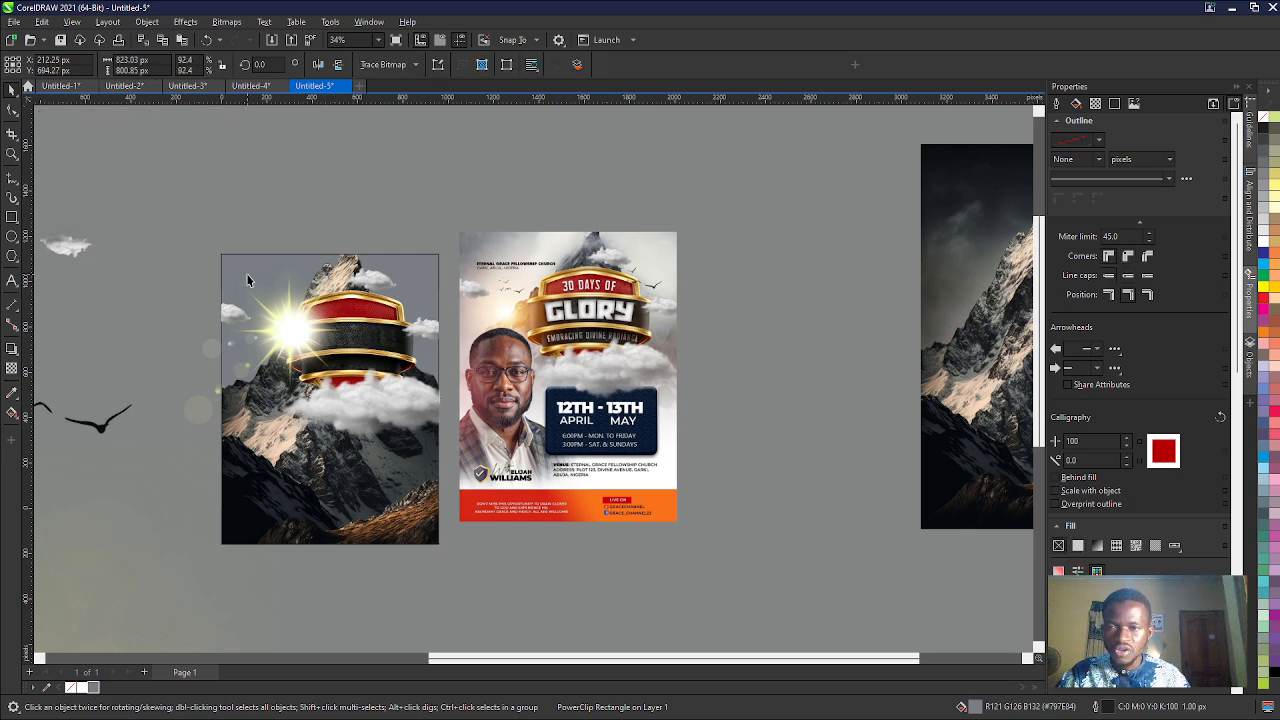
left_click(402, 266, "ctrl")
left_click(420, 266)
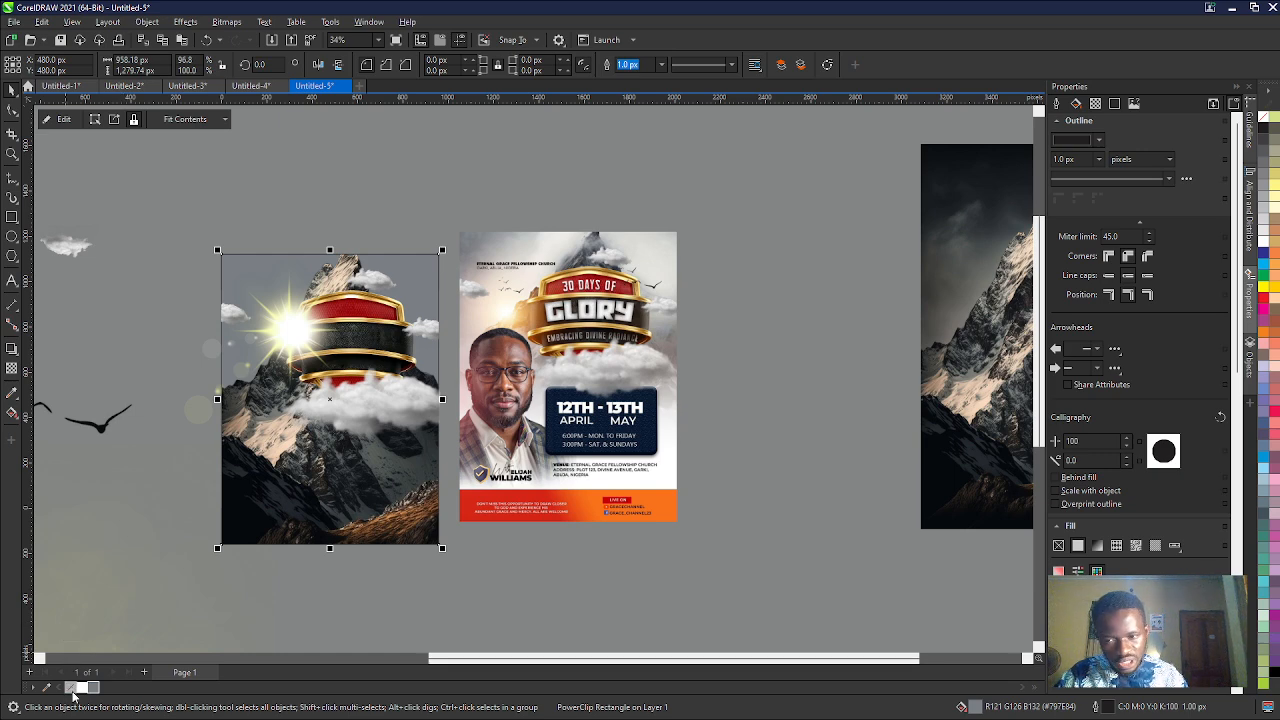
left_click(71, 688)
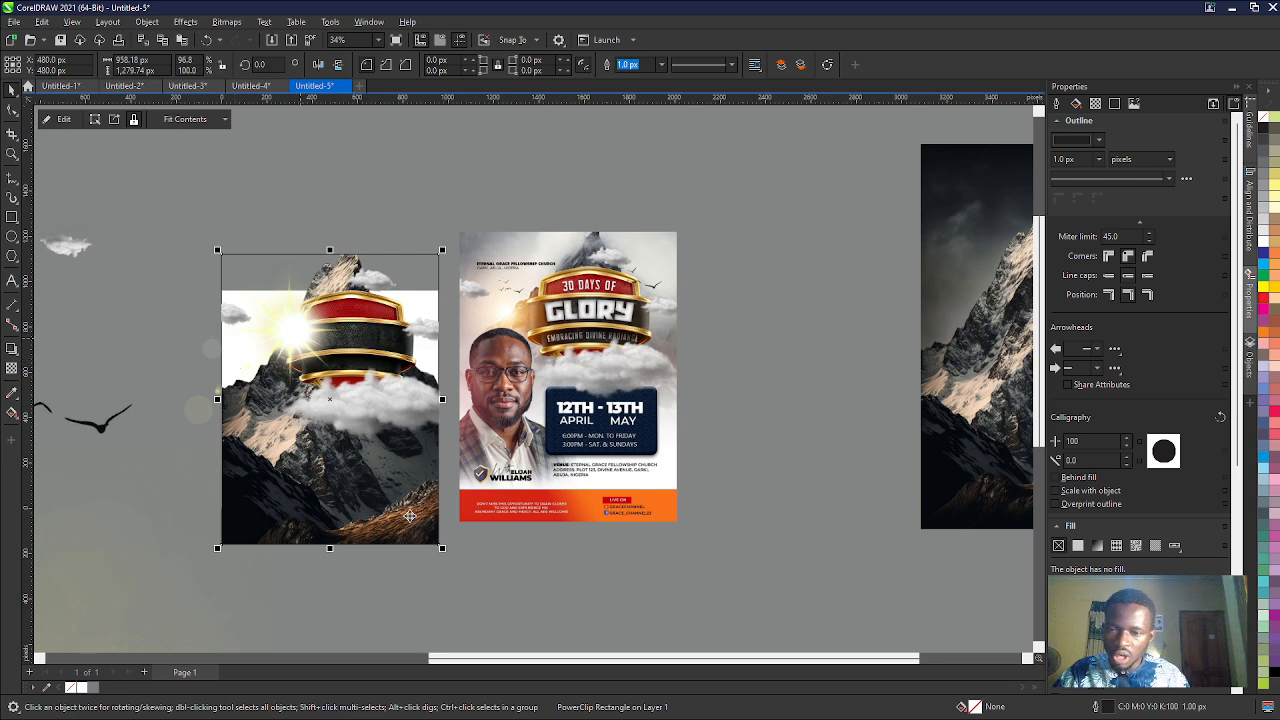
left_click(447, 566)
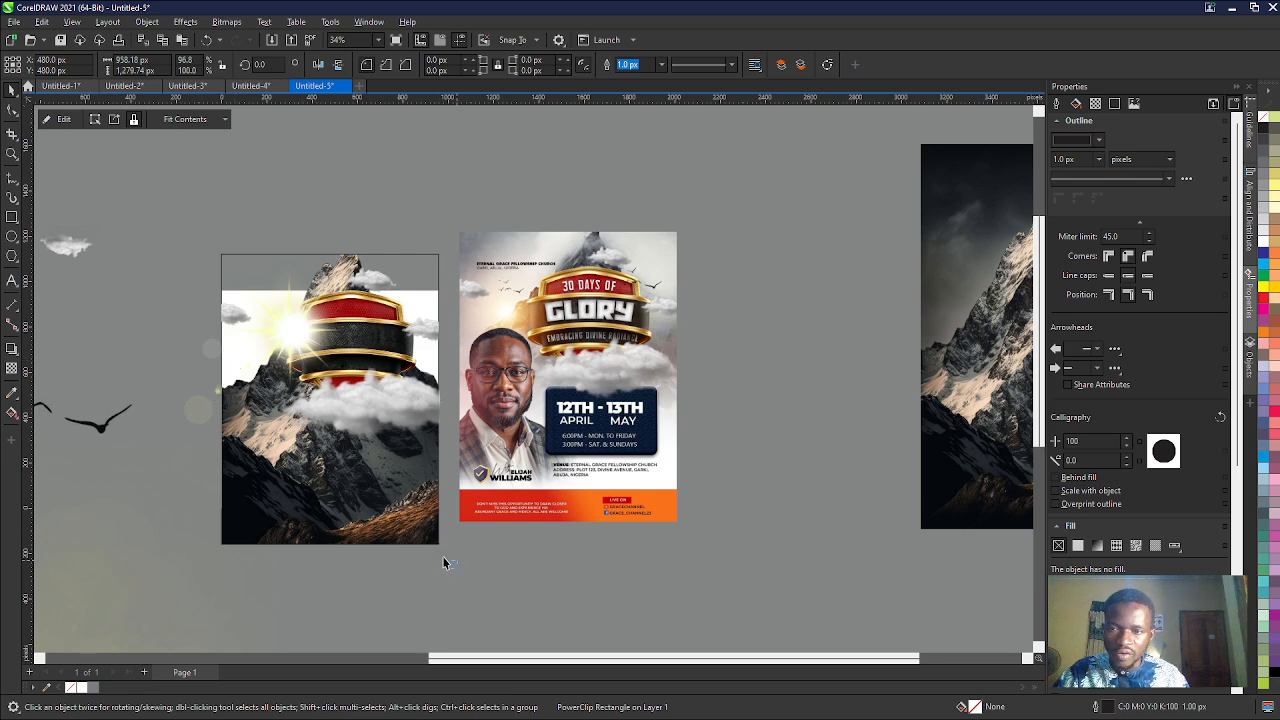
- Send the light flare to the back, behind the shield and mountain
left_click(283, 345)
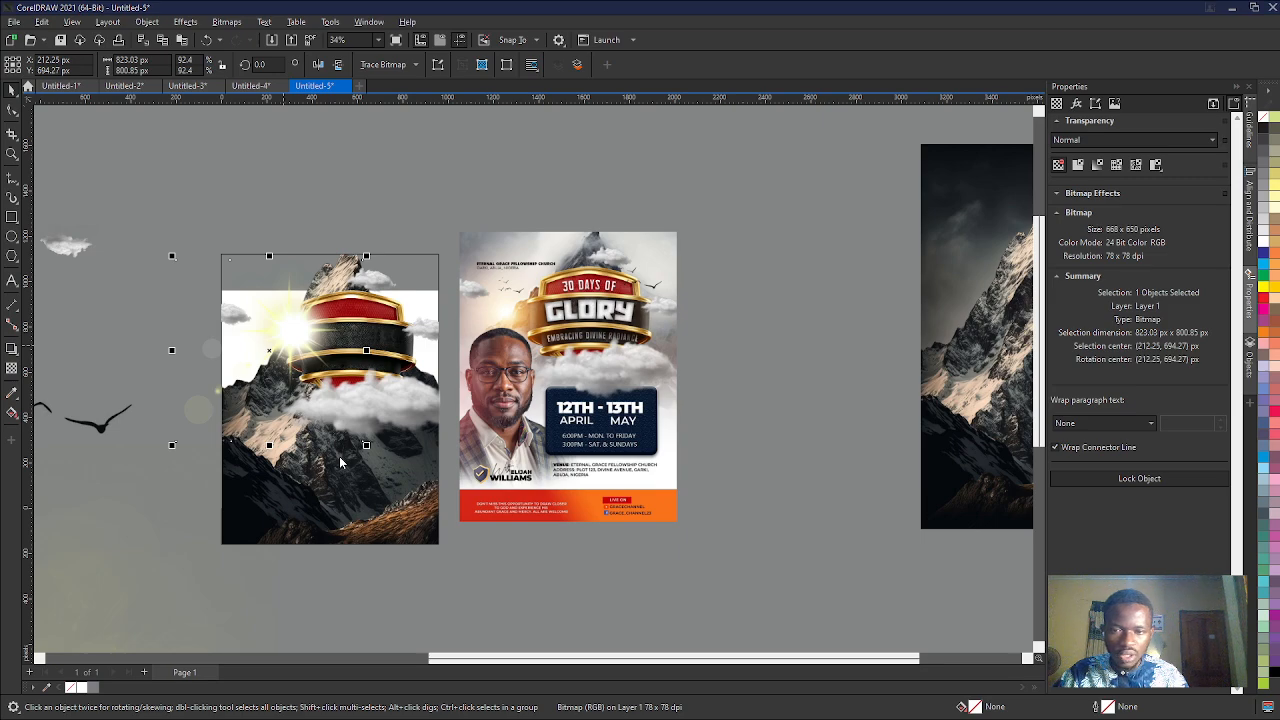
key("shift+Page_Down")
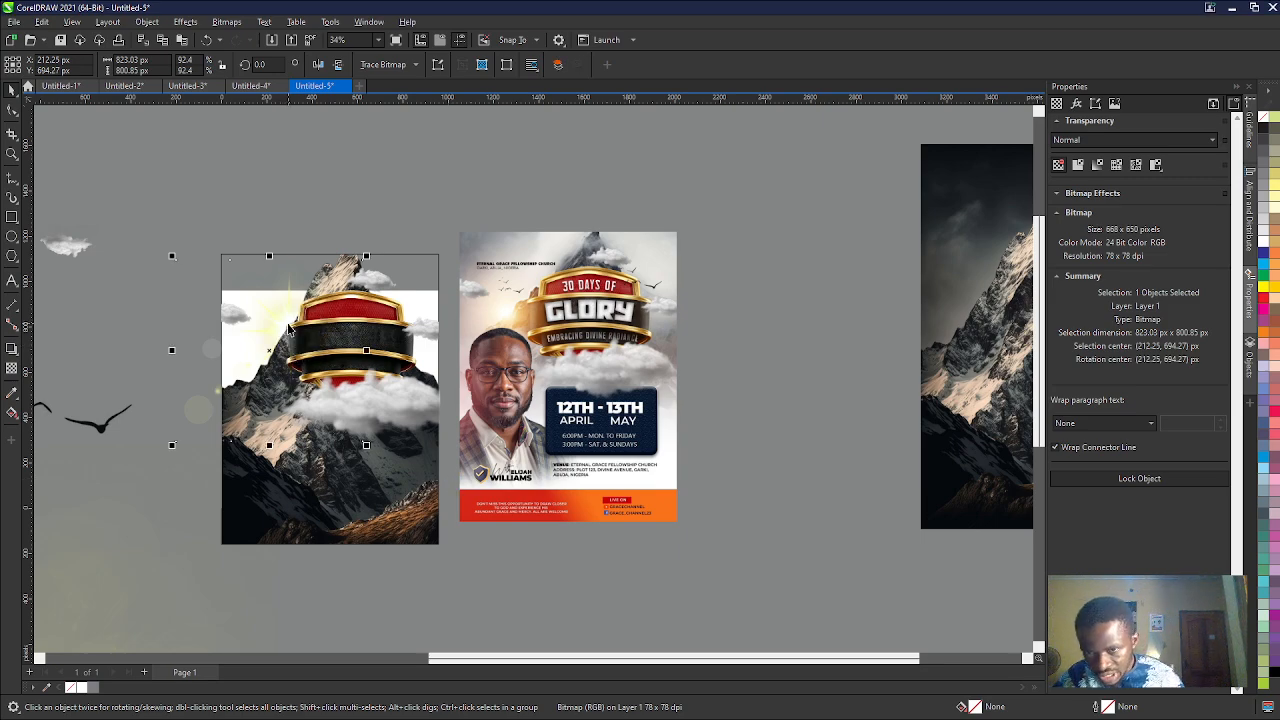
scroll(287, 329, "up", 5)
scroll(287, 329, "down", 3)
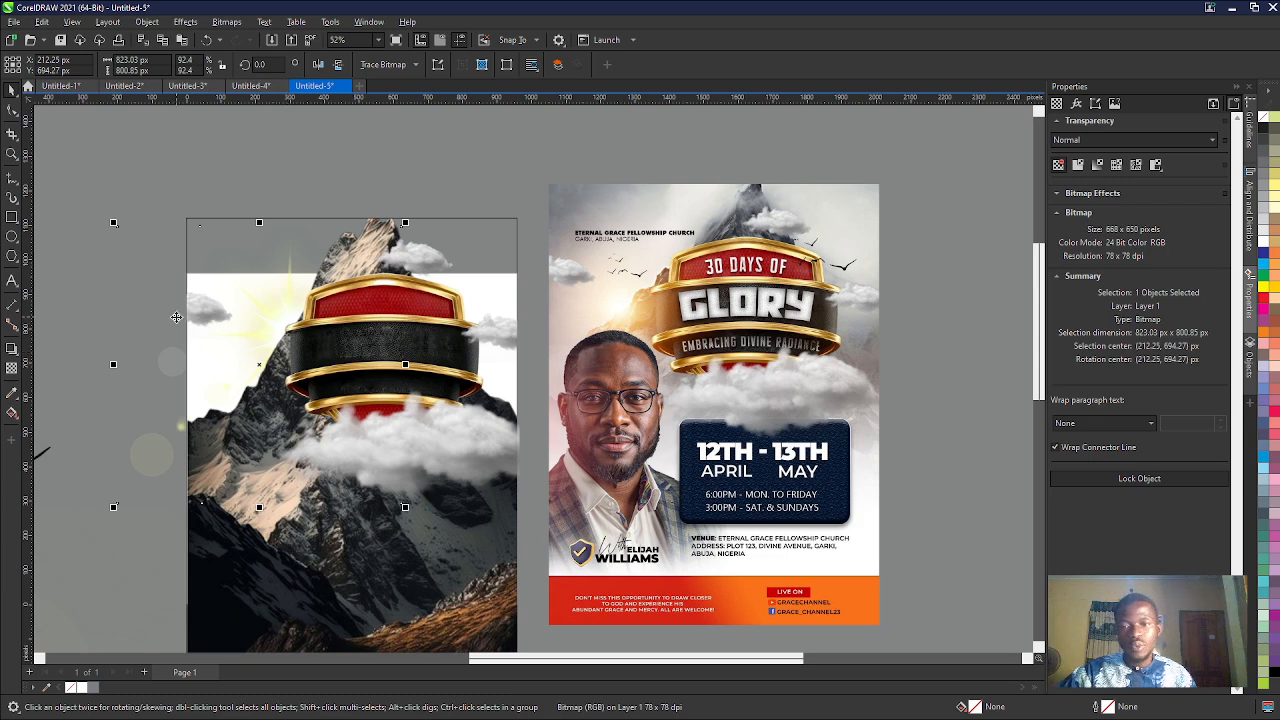
- Trim the light flare at the page's left edge, replacing the extra nodes and removing its outer corner nodes
left_click(10, 110)
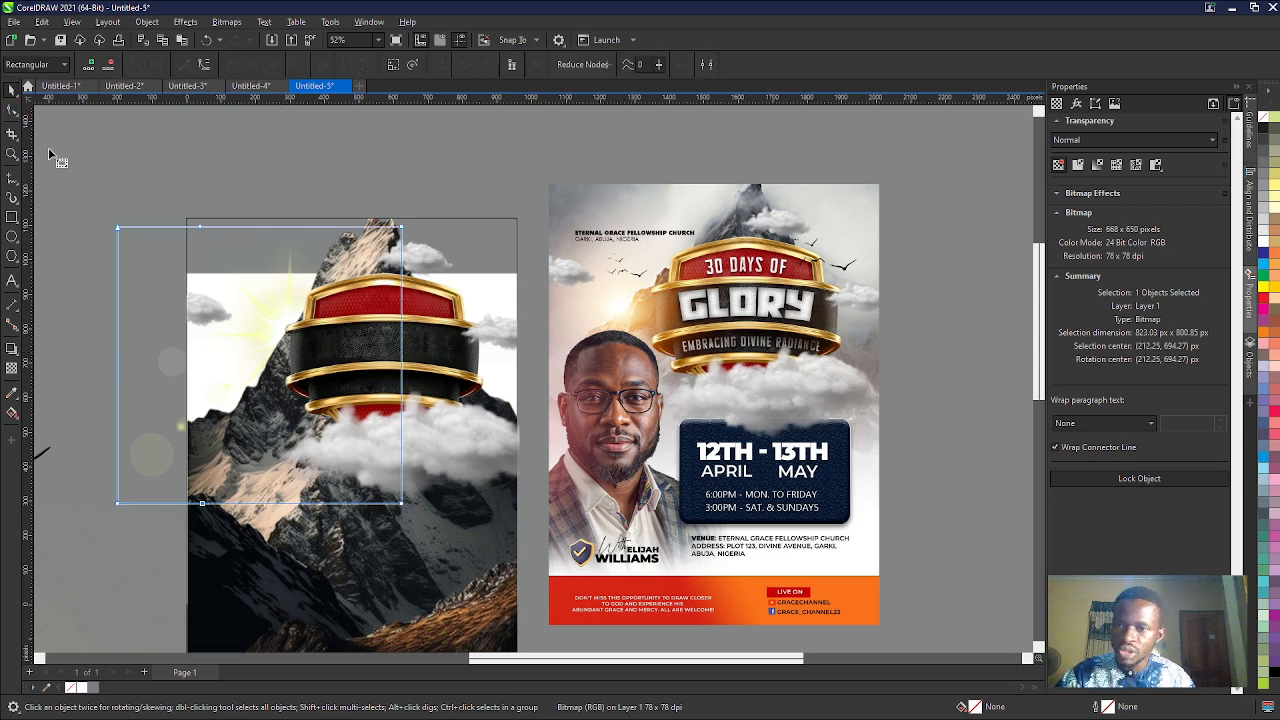
left_click(187, 229)
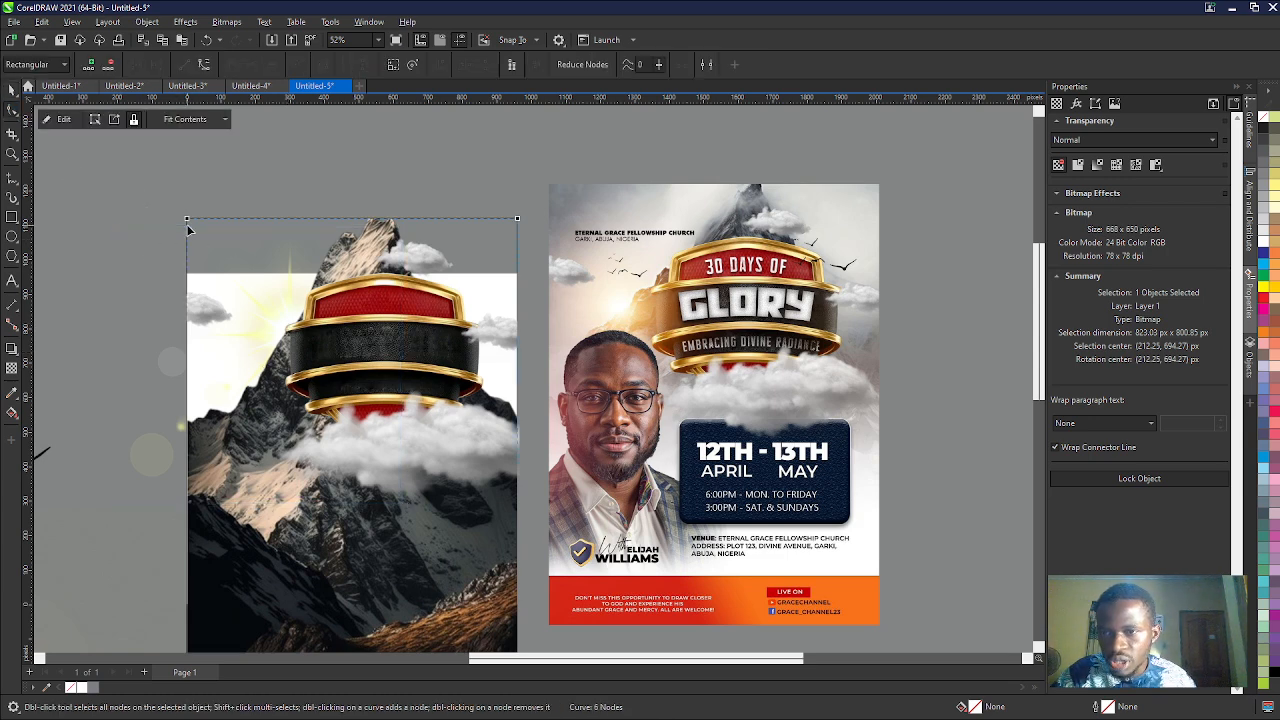
left_click(183, 240)
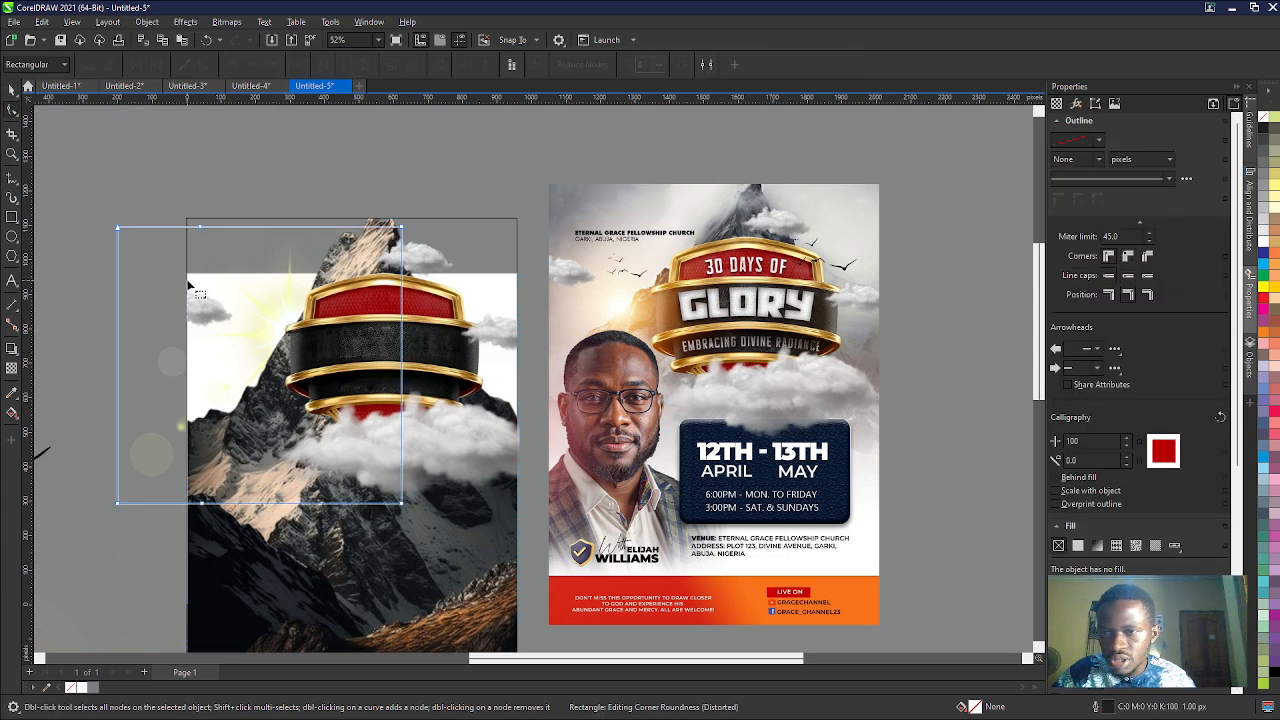
double_click(200, 229)
double_click(200, 229)
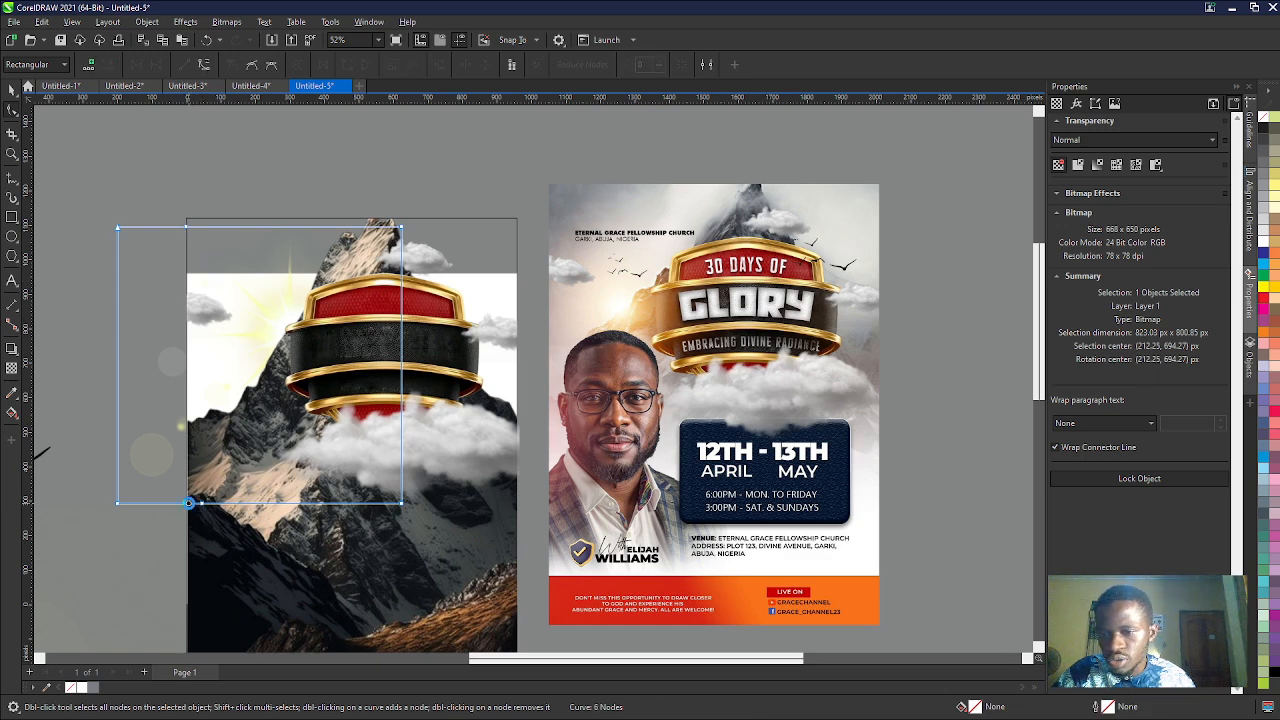
double_click(118, 504)
left_click(116, 228)
double_click(116, 225)
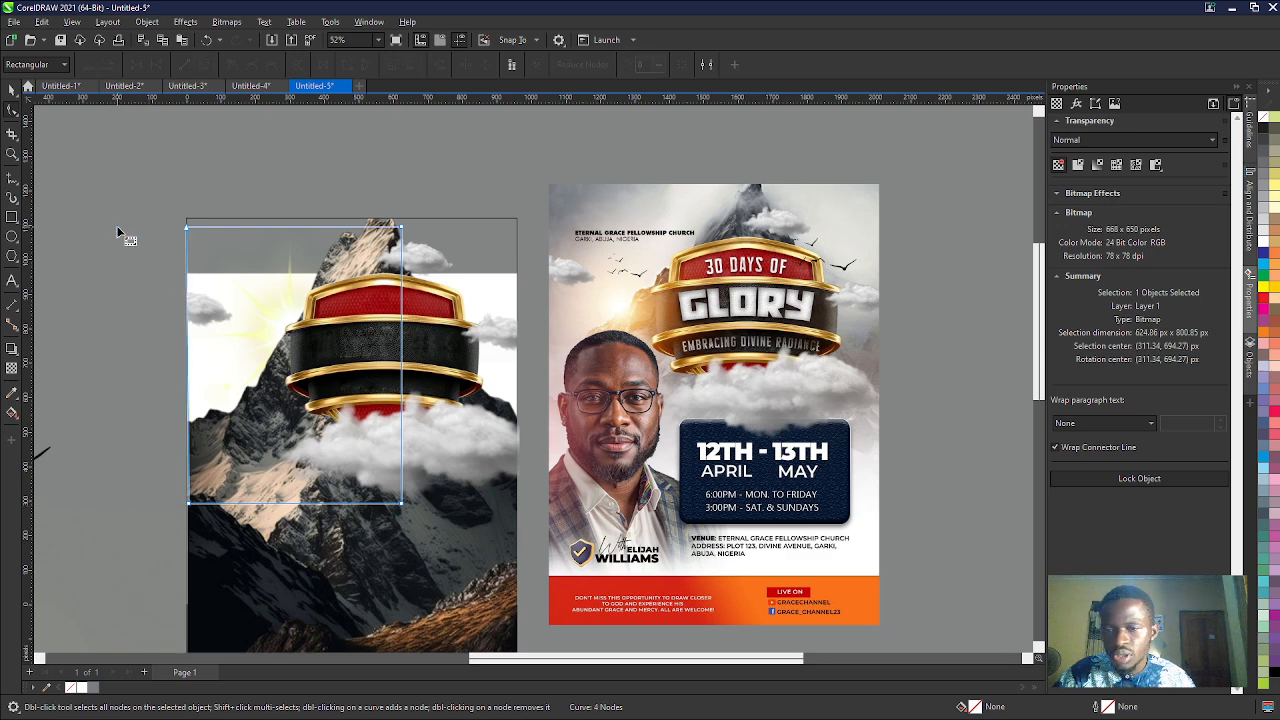
scroll(182, 304, "down", 2)
scroll(399, 385, "down", 2)
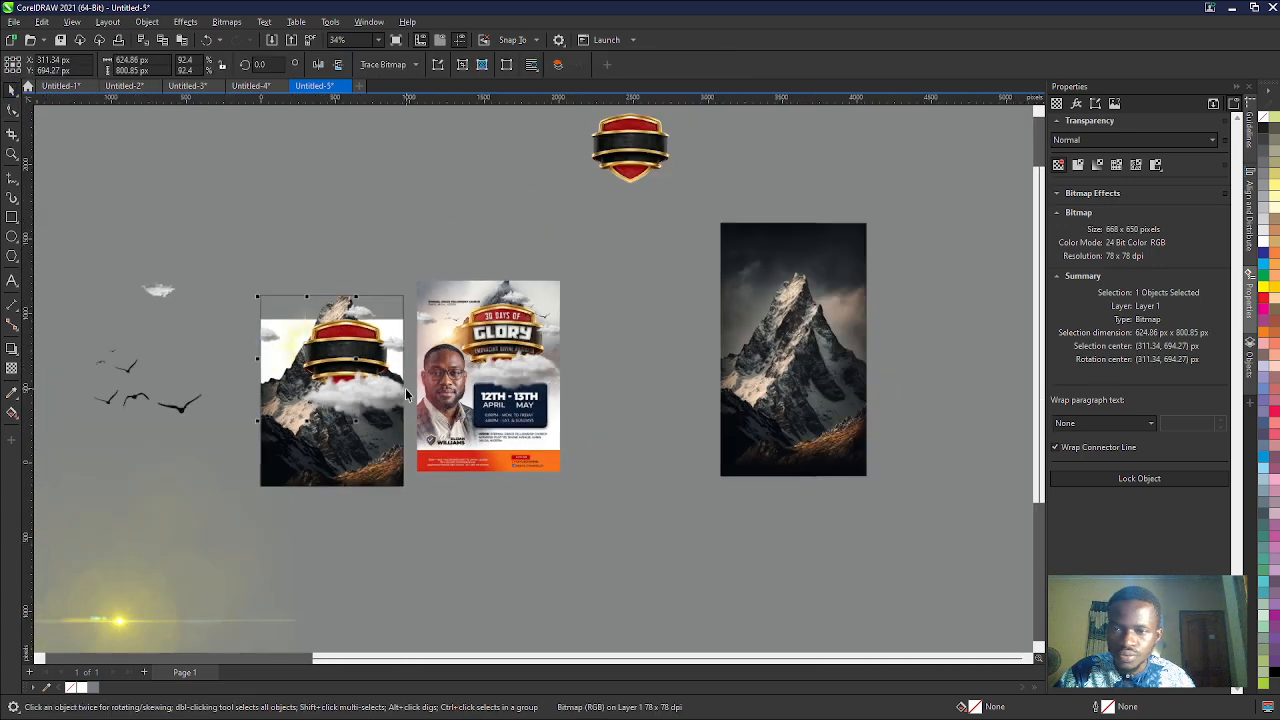
key("space")
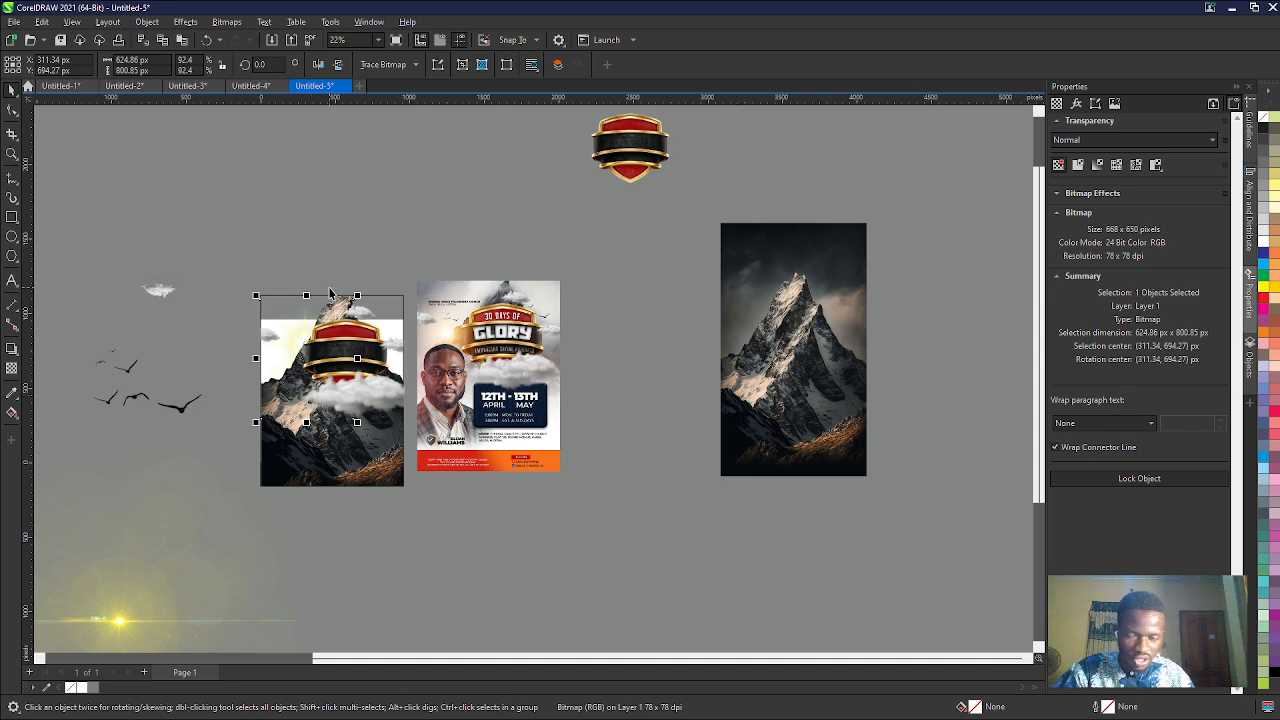
scroll(417, 306, "up", 2)
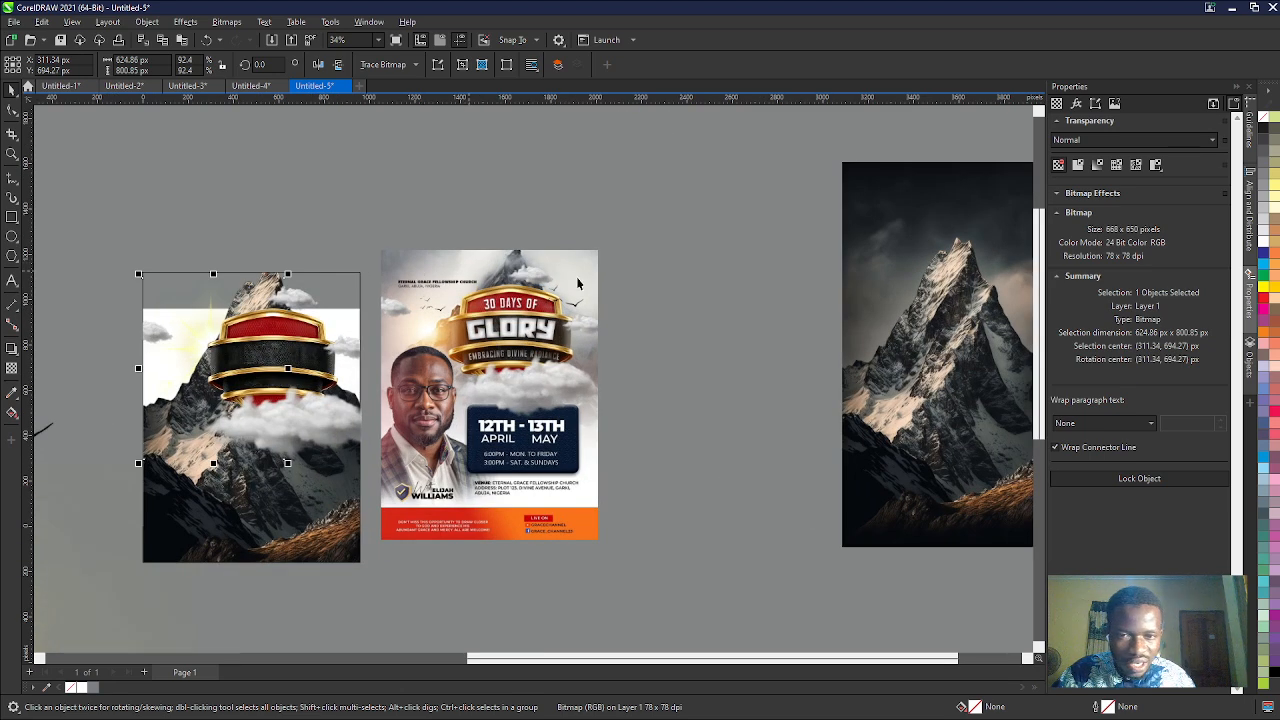
- Switch to Pinterest in the browser and search for "mountain background"
scroll(545, 428, "down", 1)
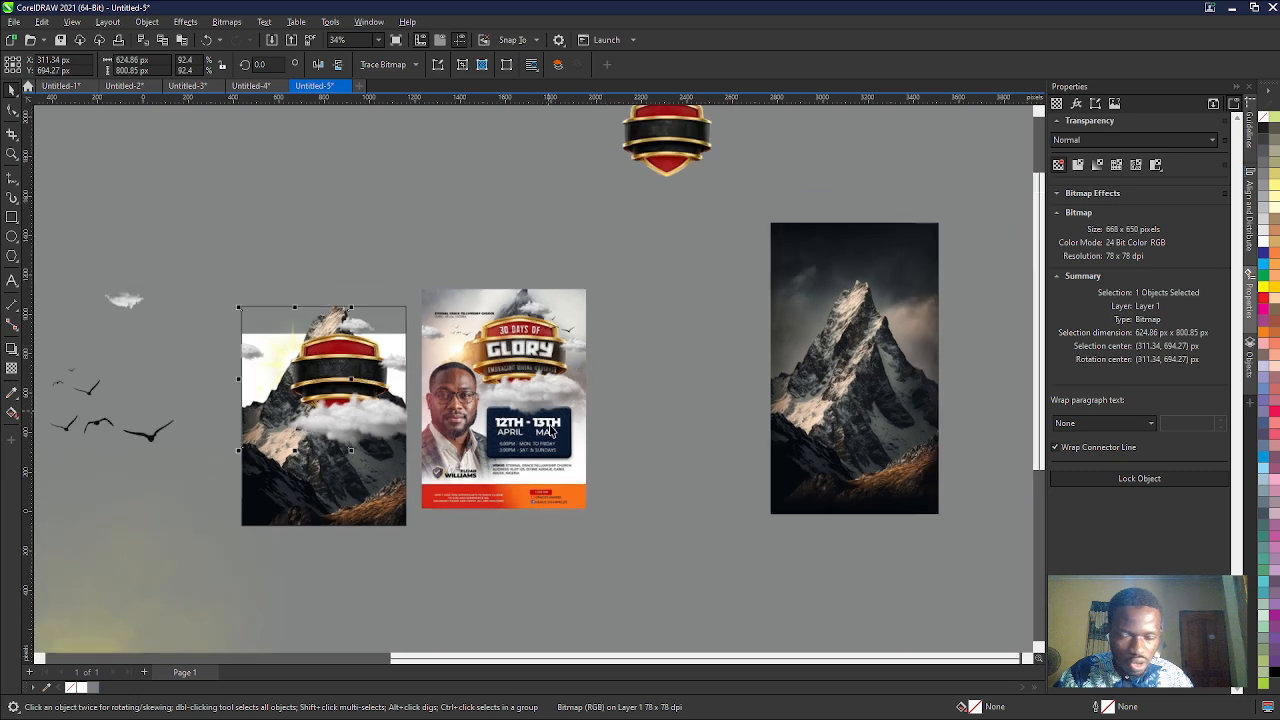
scroll(549, 430, "down", 2)
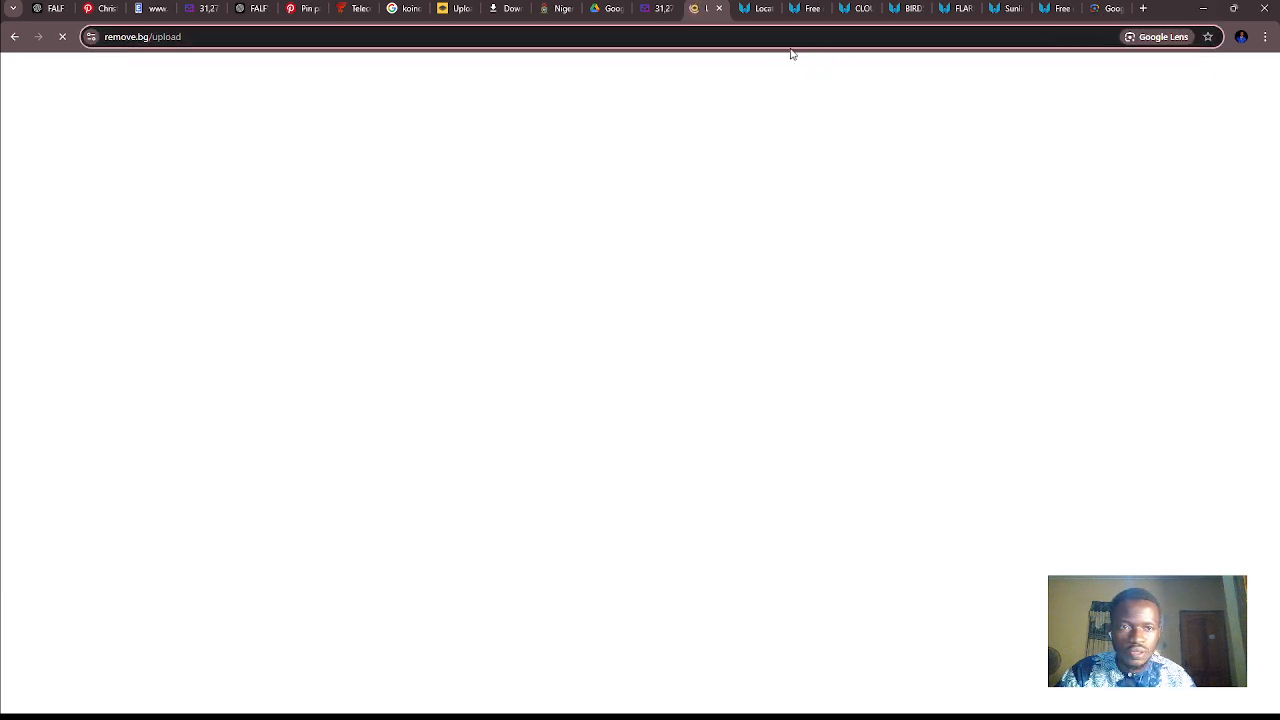
left_click(303, 9)
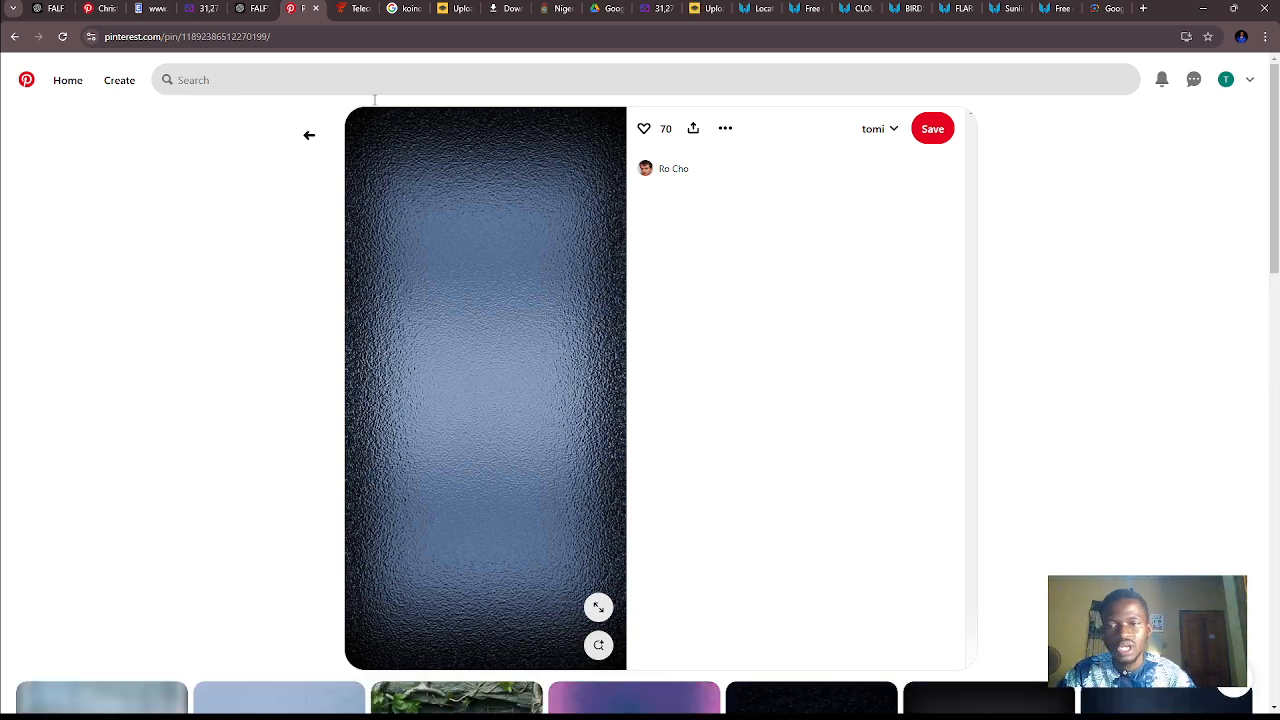
left_click(295, 86)
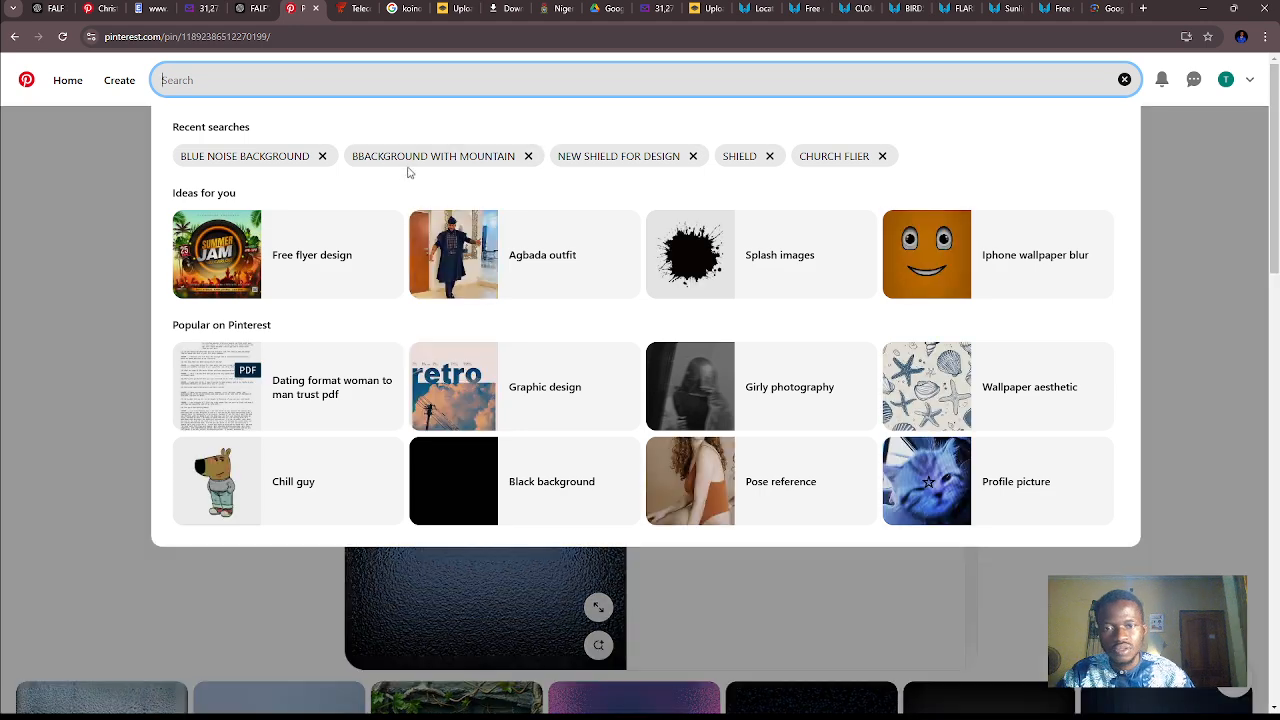
type("m")
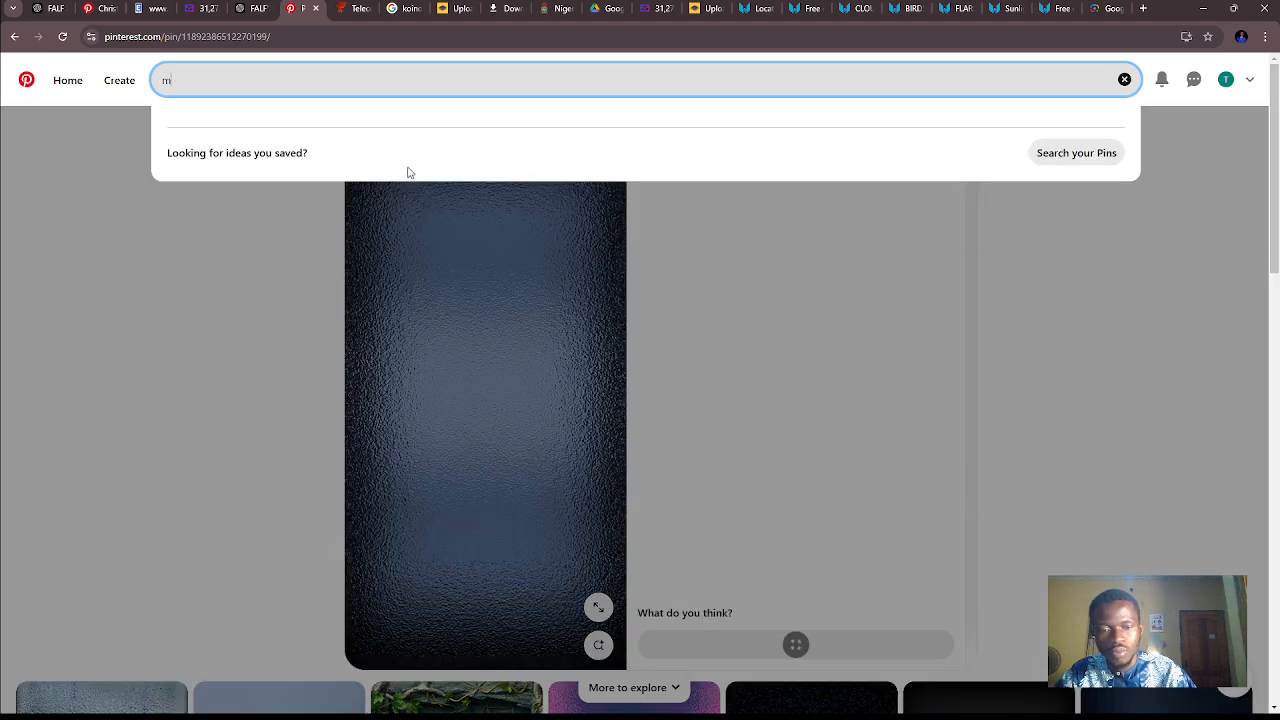
type("ountain ")
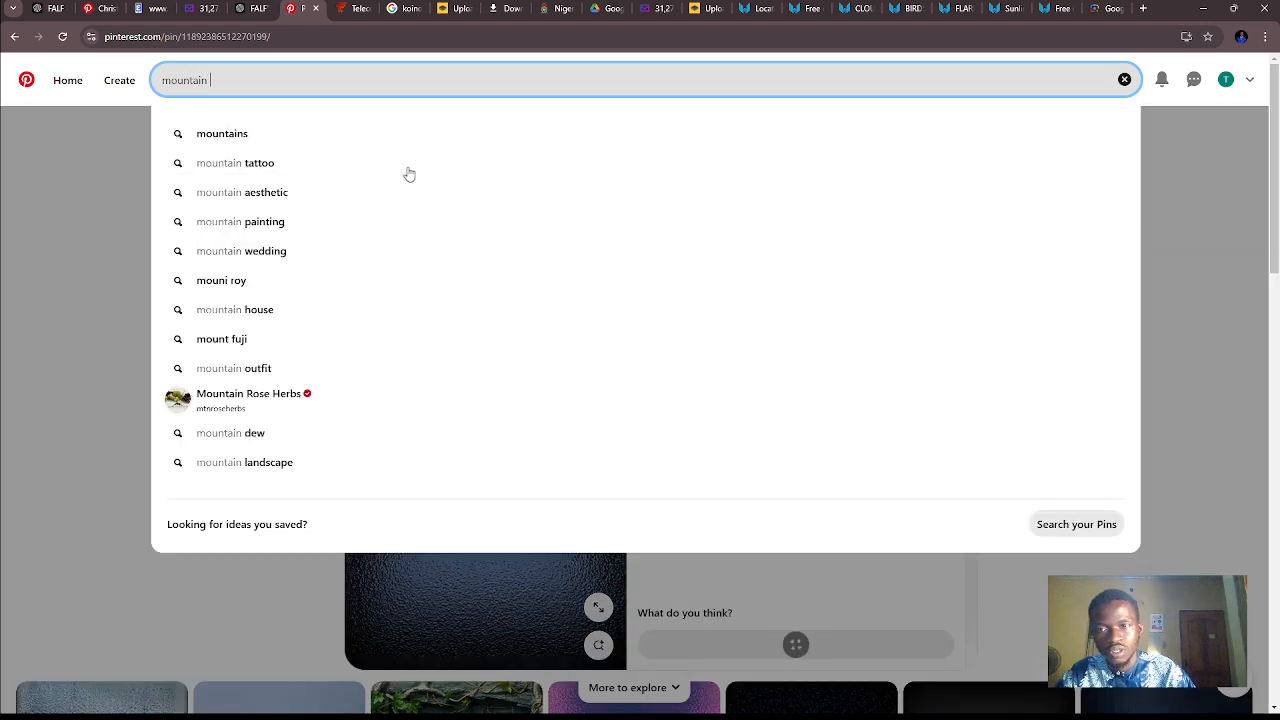
type("back")
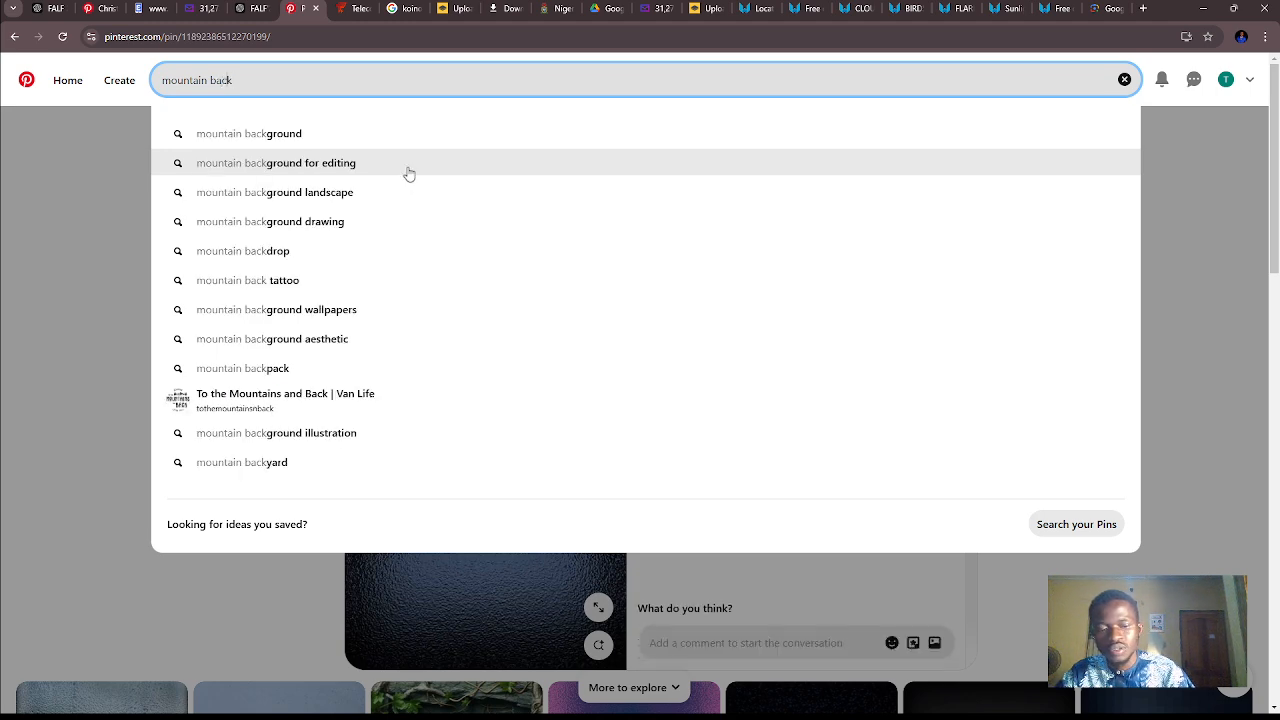
key("Down")
key("Return")
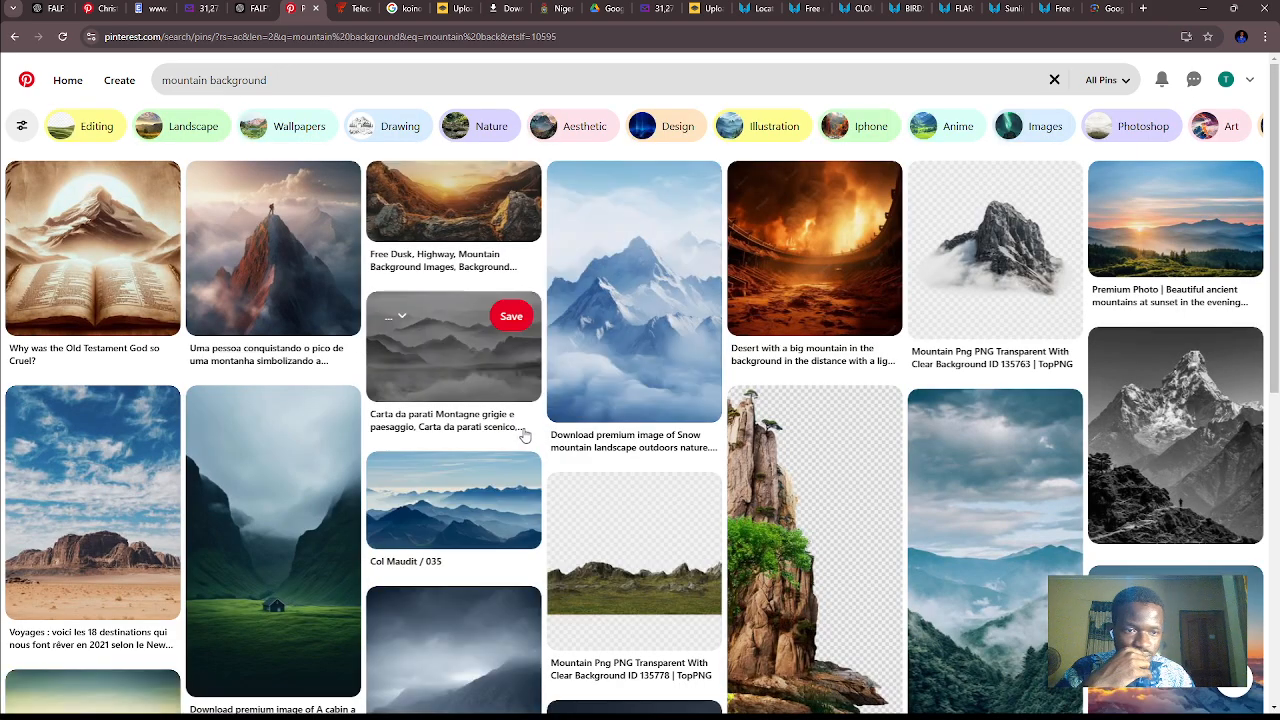
- Open the pin of the climber standing on a red rocky peak above clouds and download its image
left_click(268, 258)
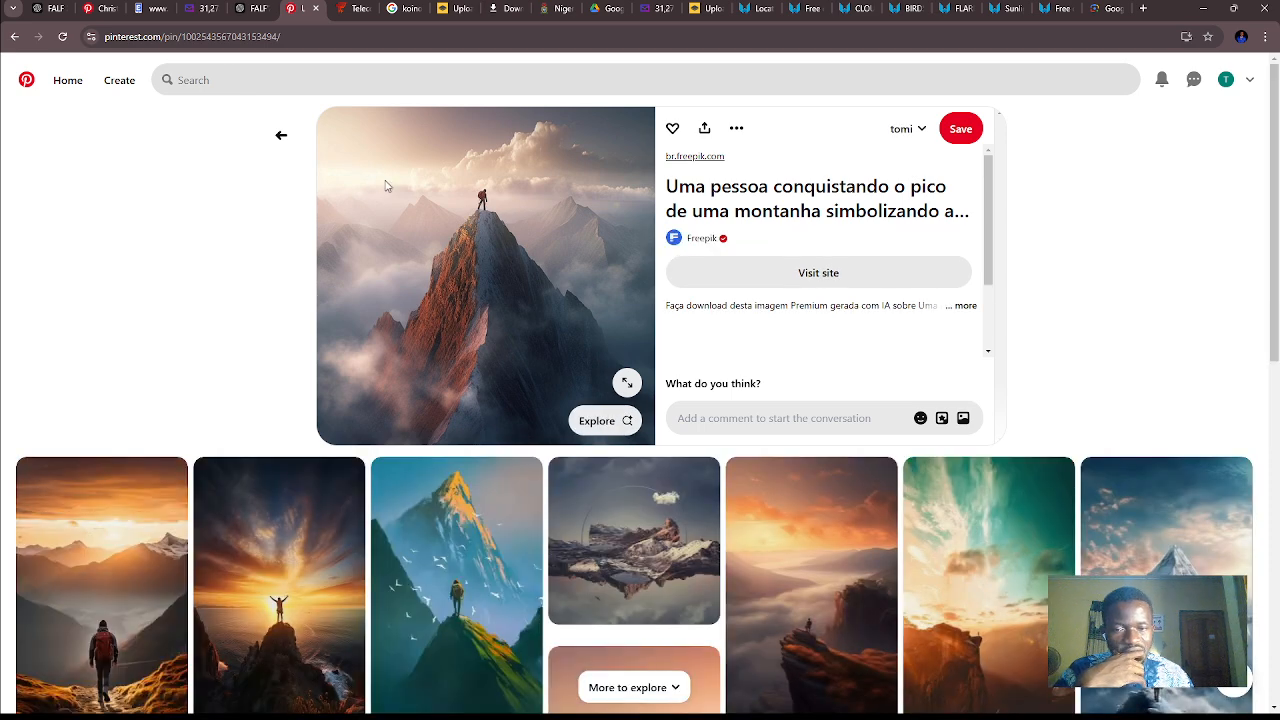
scroll(414, 251, "down", 1)
scroll(415, 250, "down", 1)
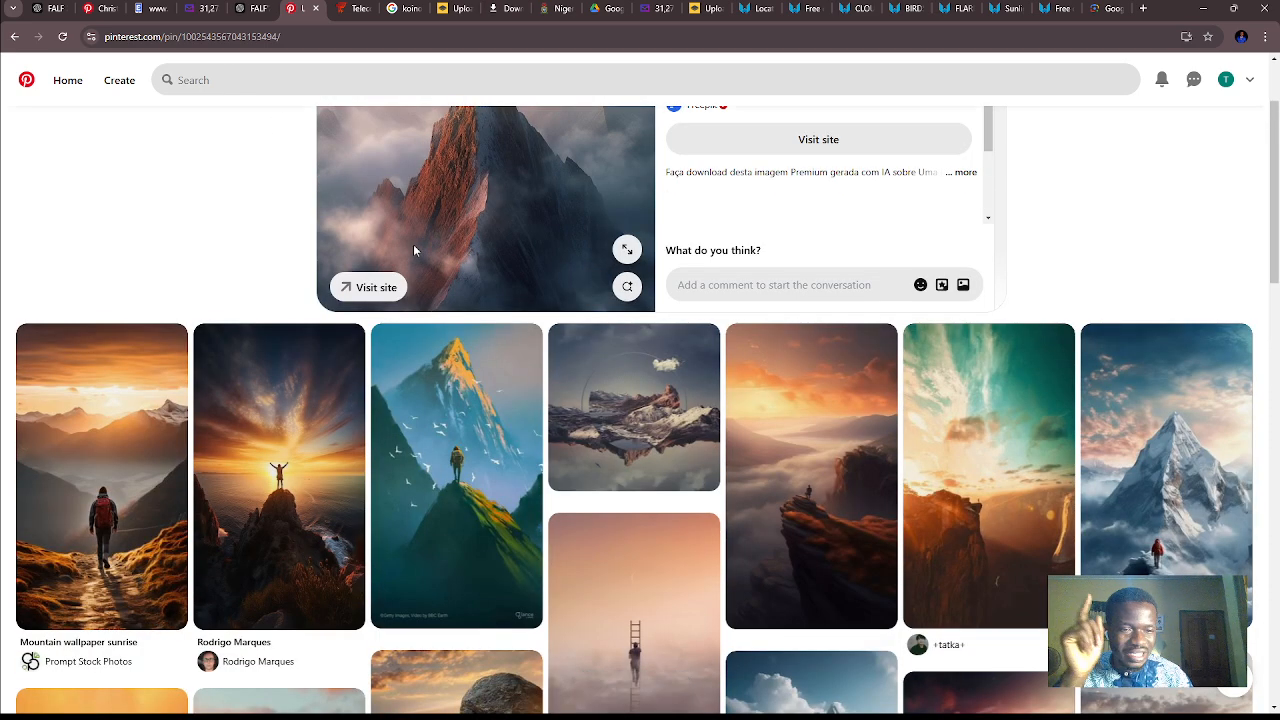
scroll(502, 216, "up", 2)
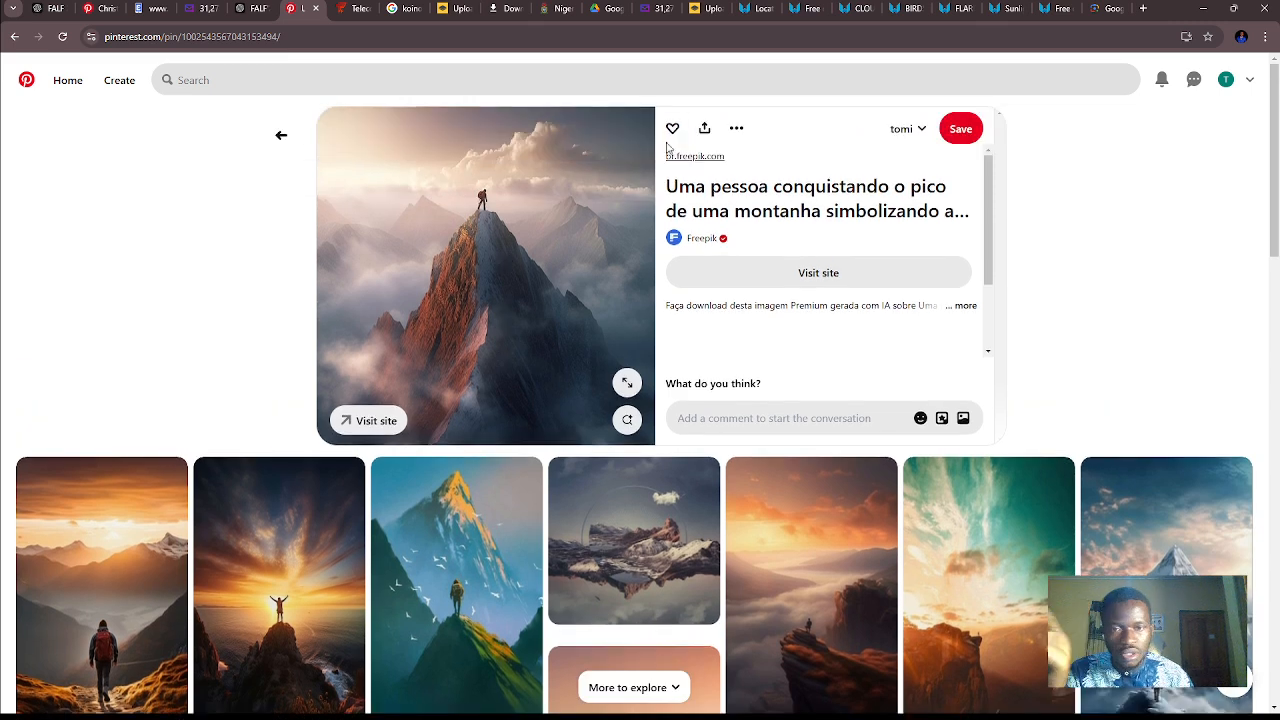
left_click(734, 130)
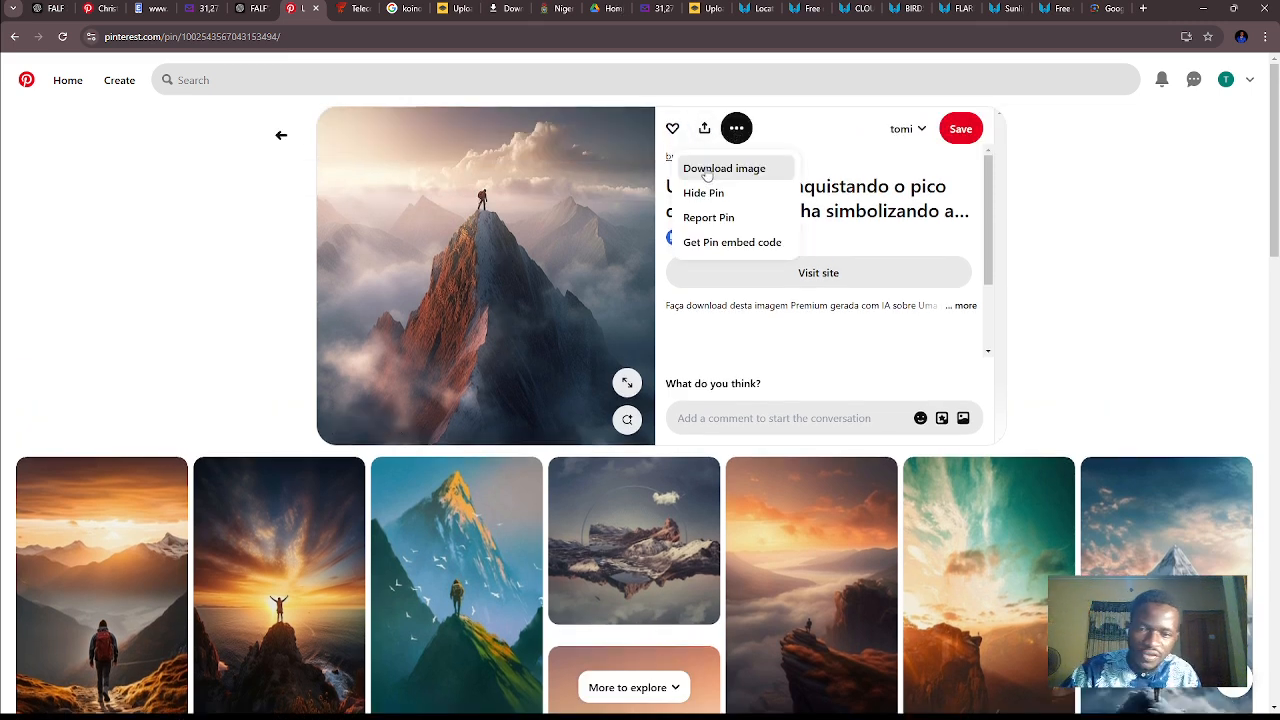
left_click(707, 172)
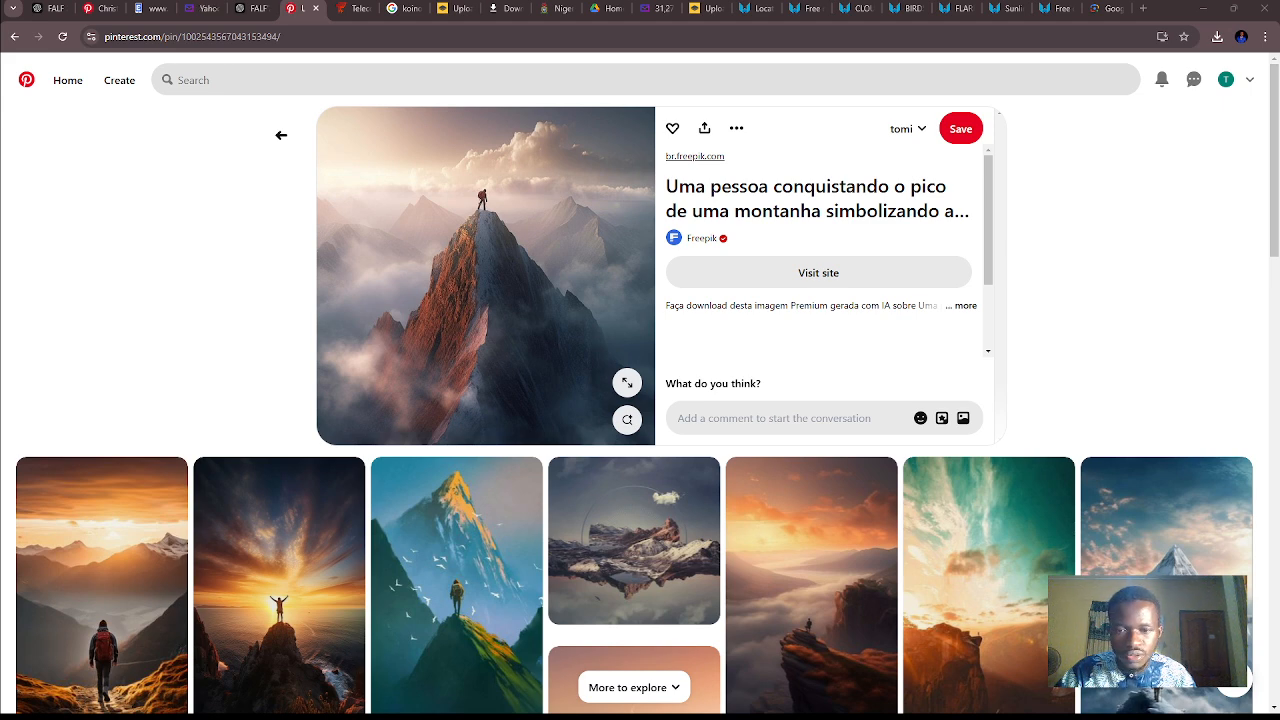
- Switch to CorelDRAW, bring in the downloaded climber image and place it between the reference flyer and the dark mountain picture
key("alt+Tab")
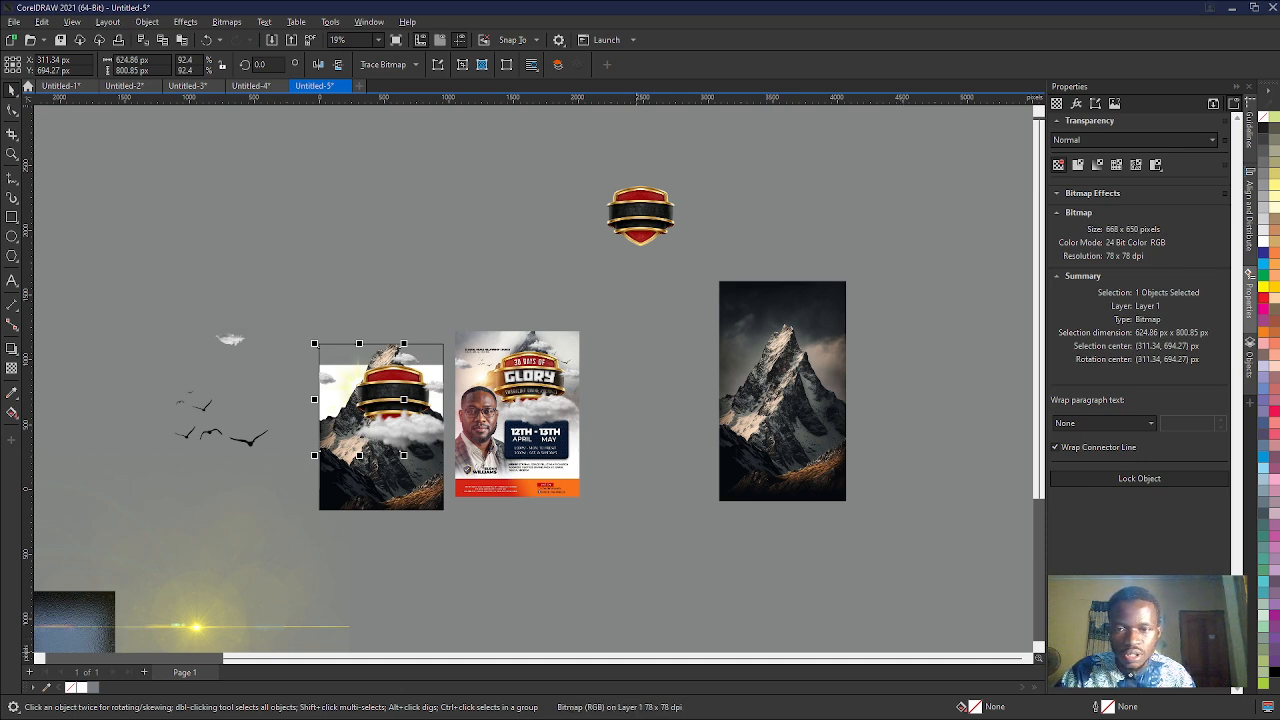
key("ctrl+v")
left_click(530, 285)
left_click_drag(434, 257, 647, 462)
scroll(683, 519, "up", 2)
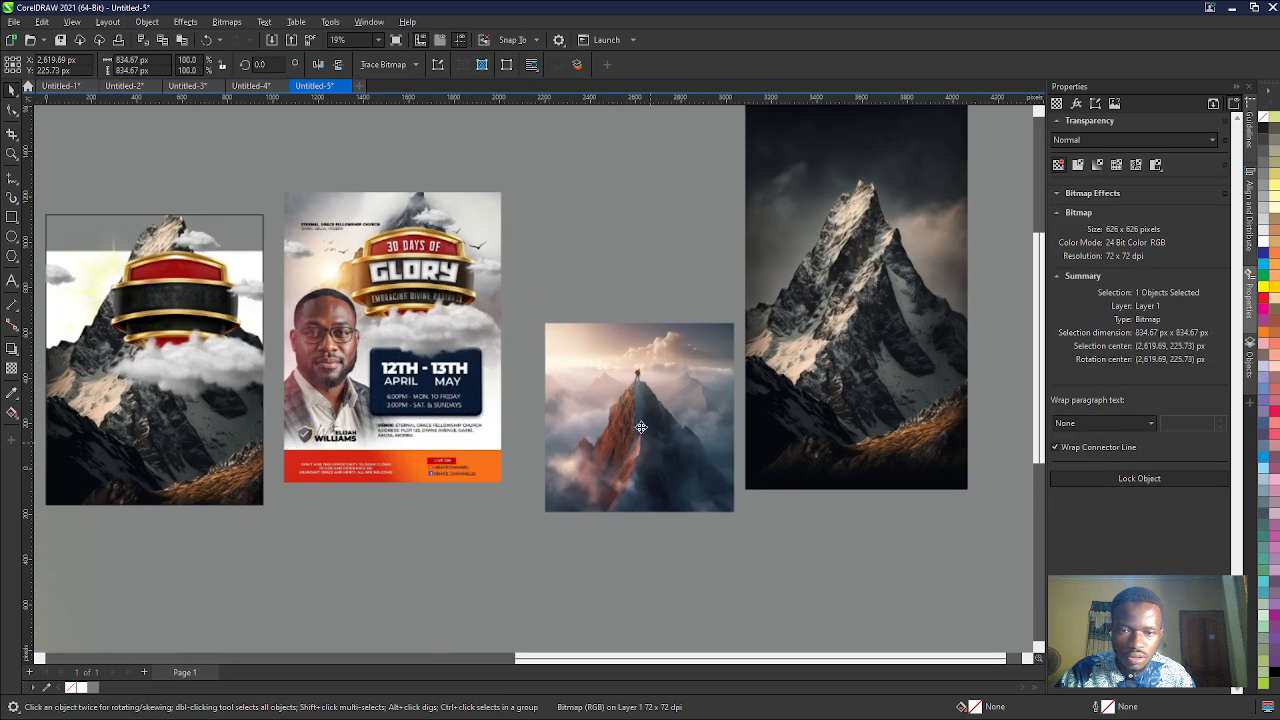
scroll(572, 332, "down", 2)
scroll(741, 461, "up", 2)
scroll(449, 328, "down", 2)
scroll(517, 433, "up", 3)
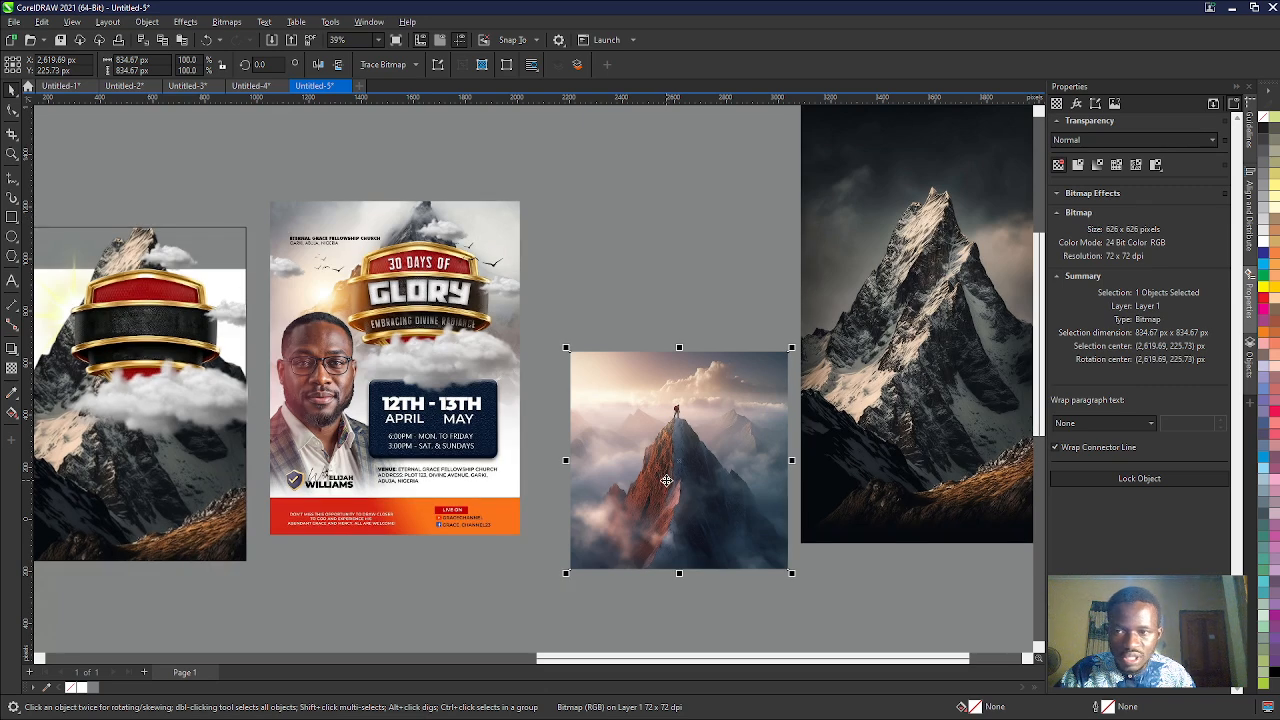
scroll(666, 480, "down", 2)
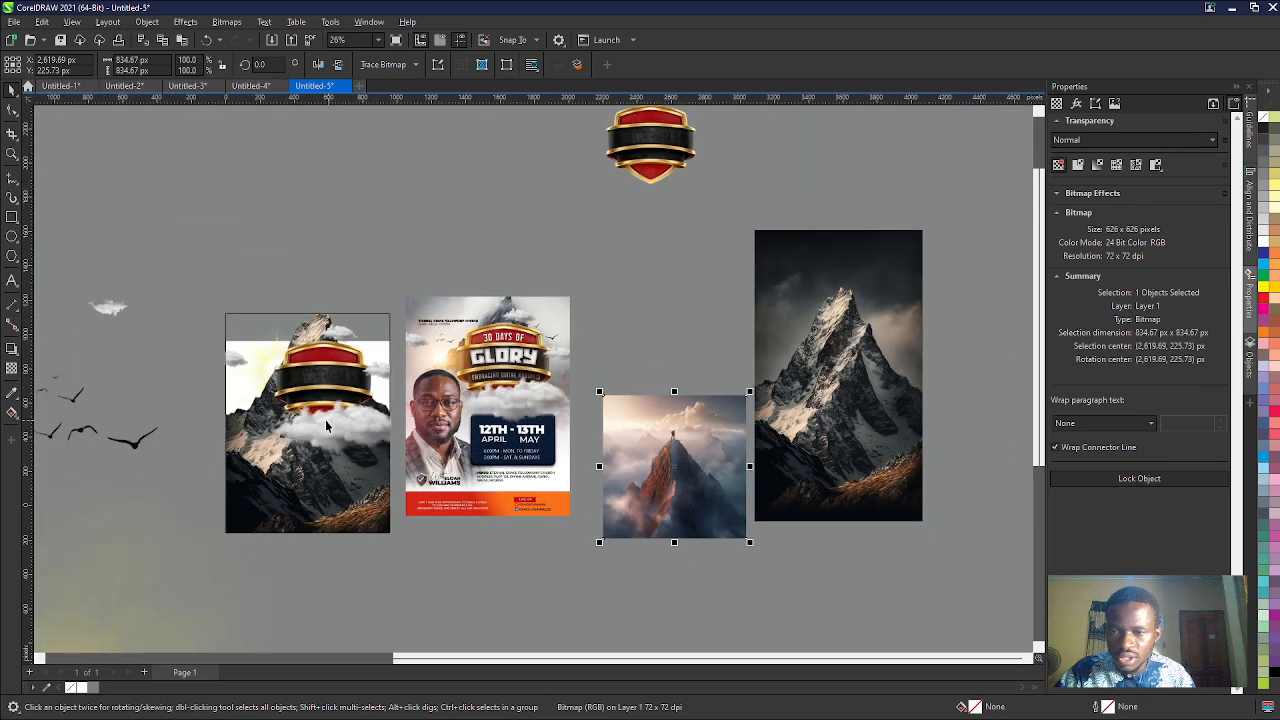
- Move the mountain PowerClip up off the page and place a duplicate of it on its left side
left_click(247, 420)
left_click_drag(247, 420, 302, 268)
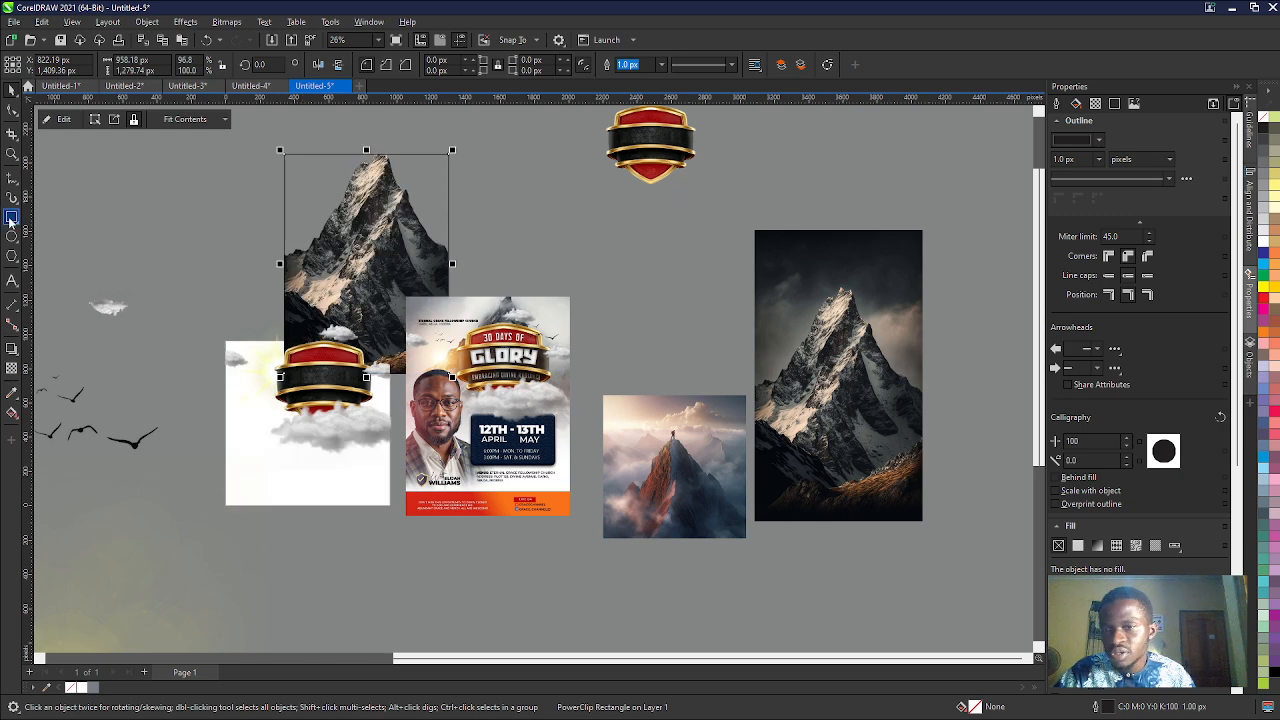
key("ctrl+d")
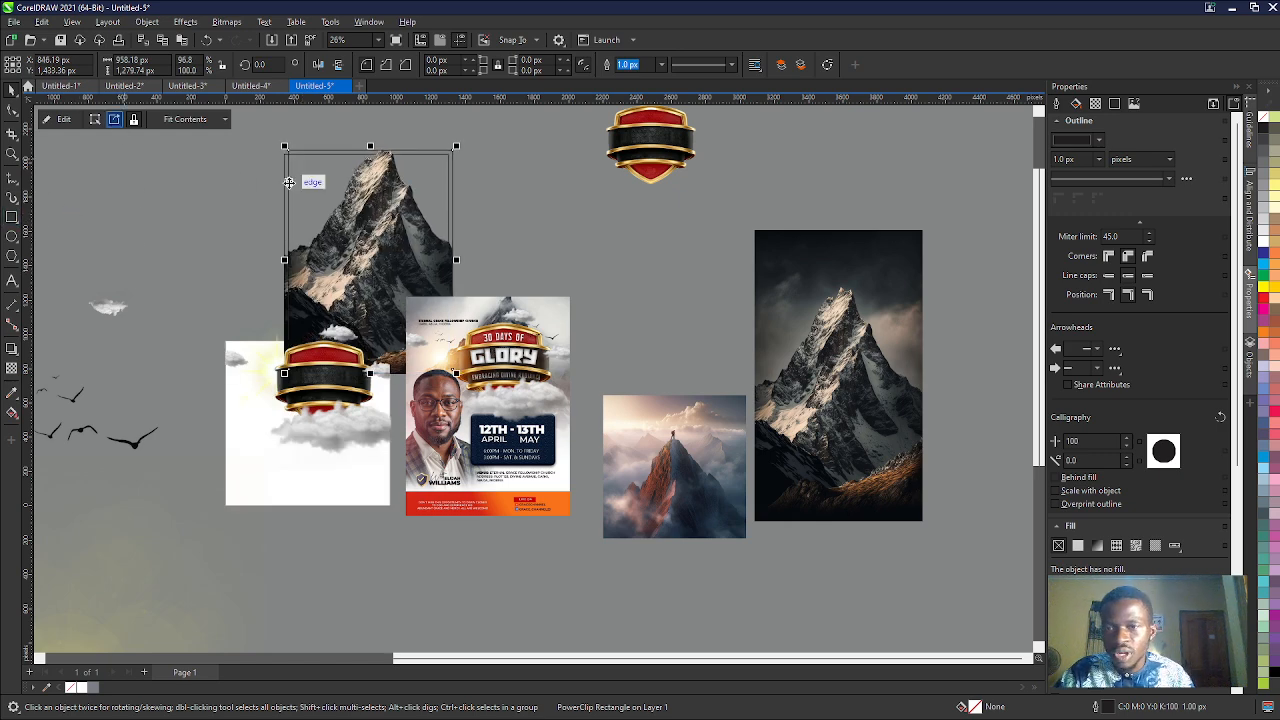
left_click_drag(308, 184, 171, 193)
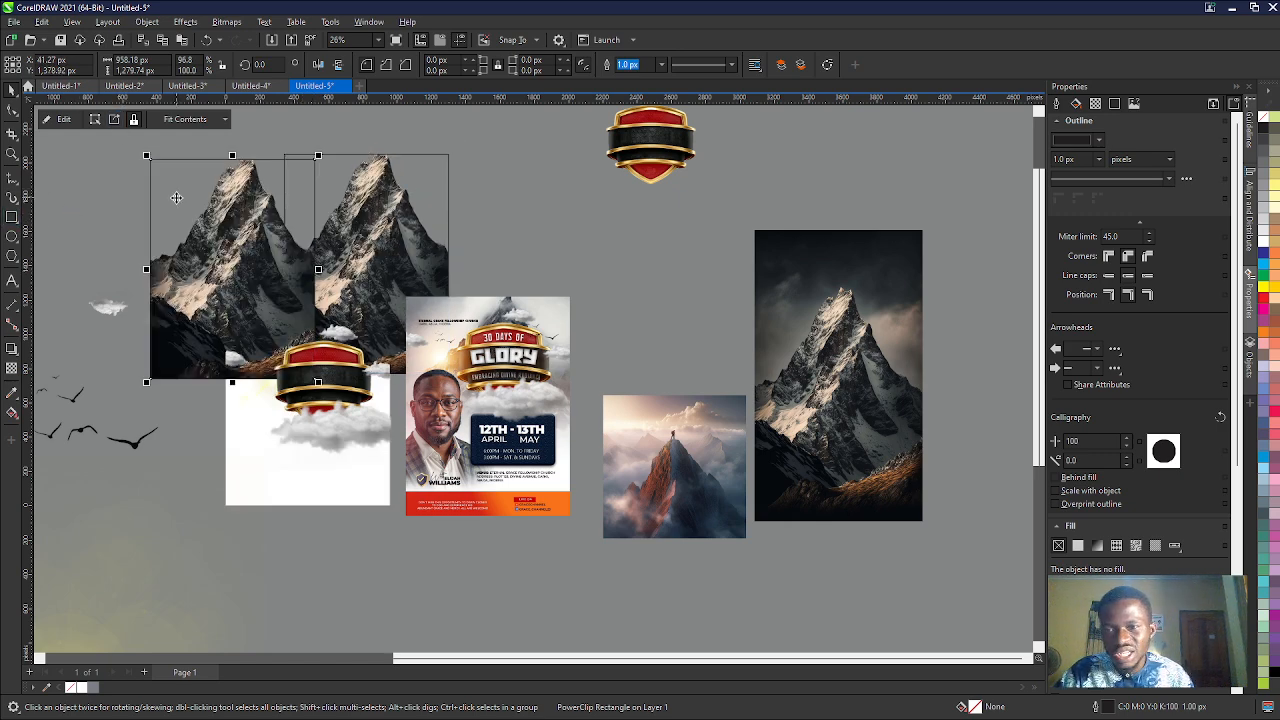
- Extract and delete the mountain from the duplicate PowerClip, and centre the empty frame on the page
left_click(114, 119)
key("Delete")
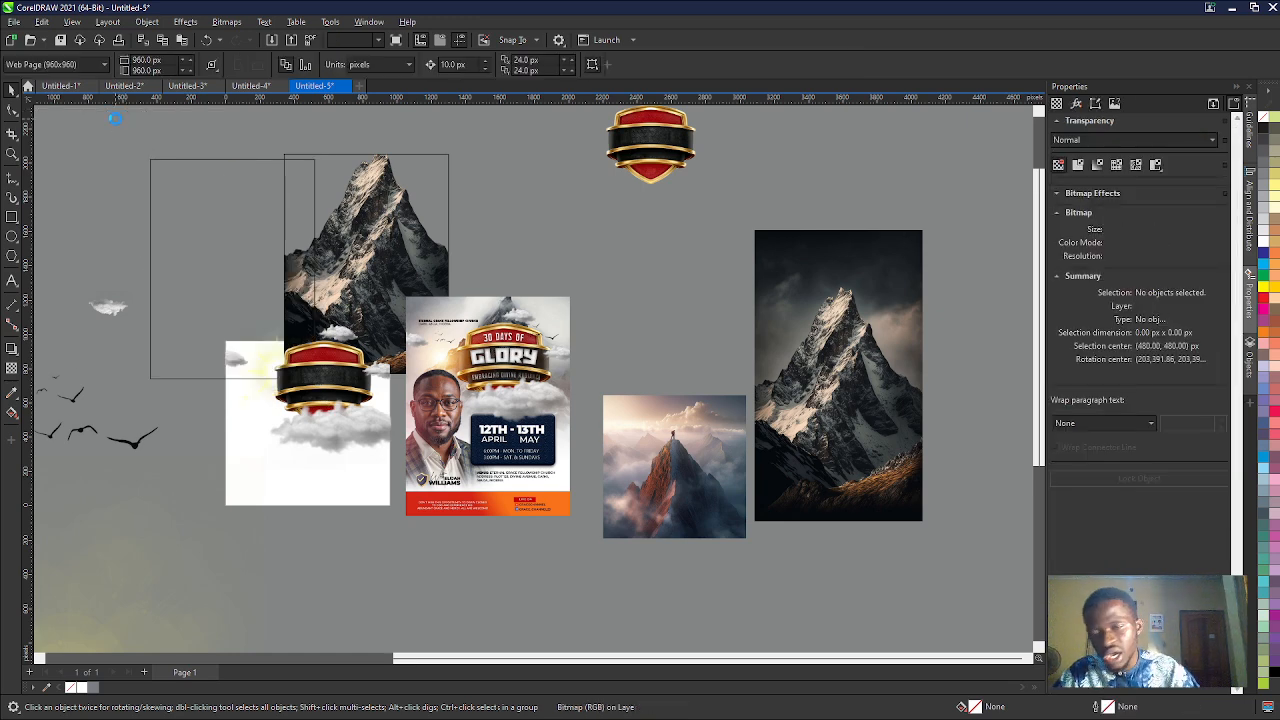
left_click(237, 301)
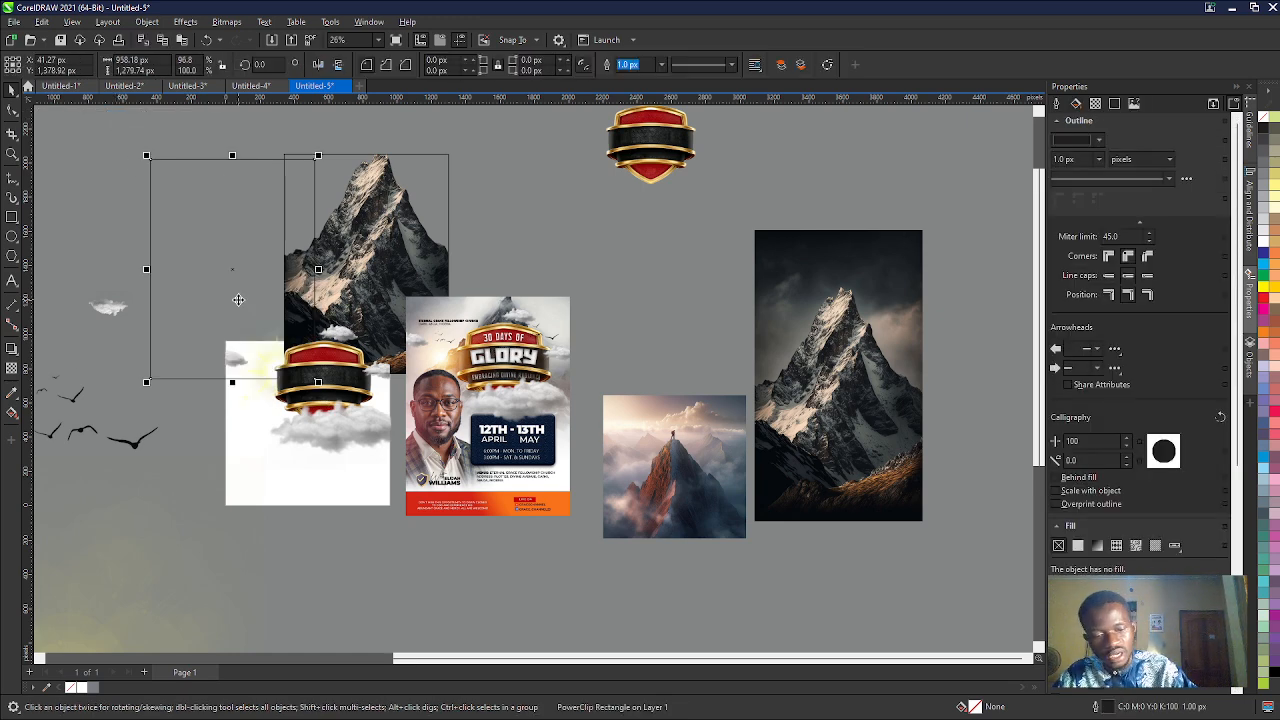
key("Delete")
- PowerClip the climber image into the empty frame, filling it proportionally, and delete the old mountain PowerClip
left_click(696, 457)
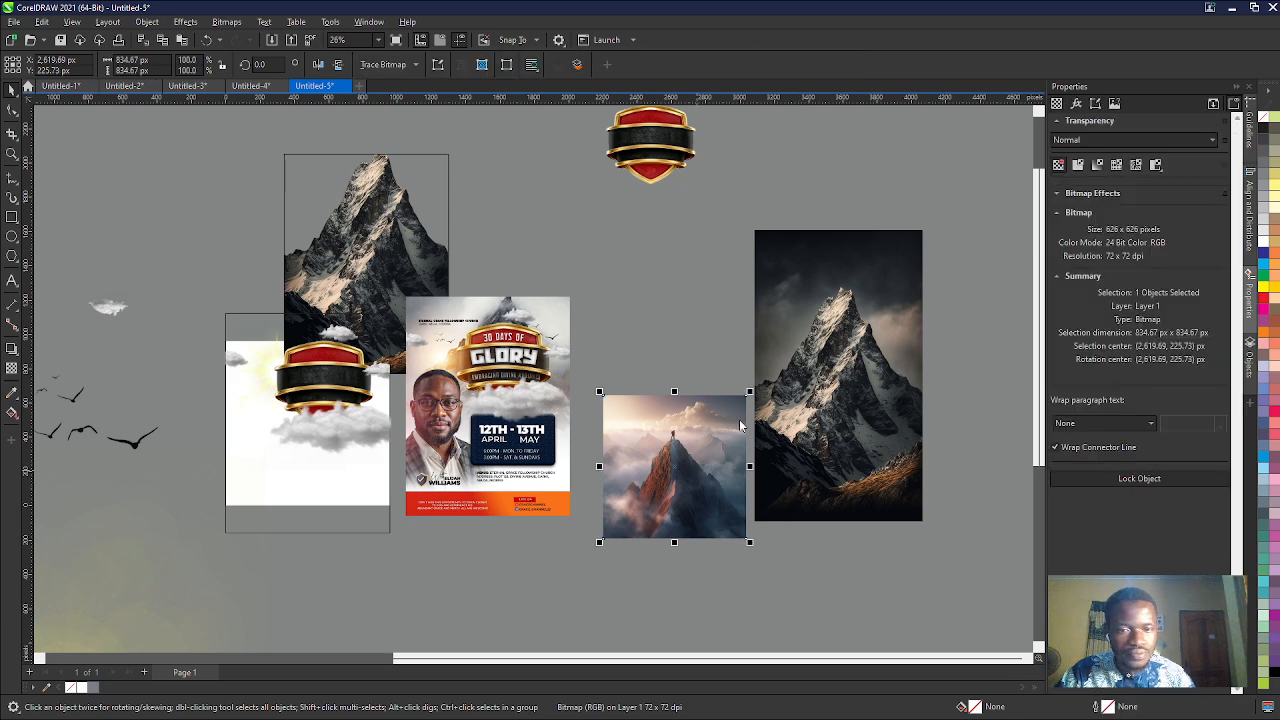
left_click(244, 511)
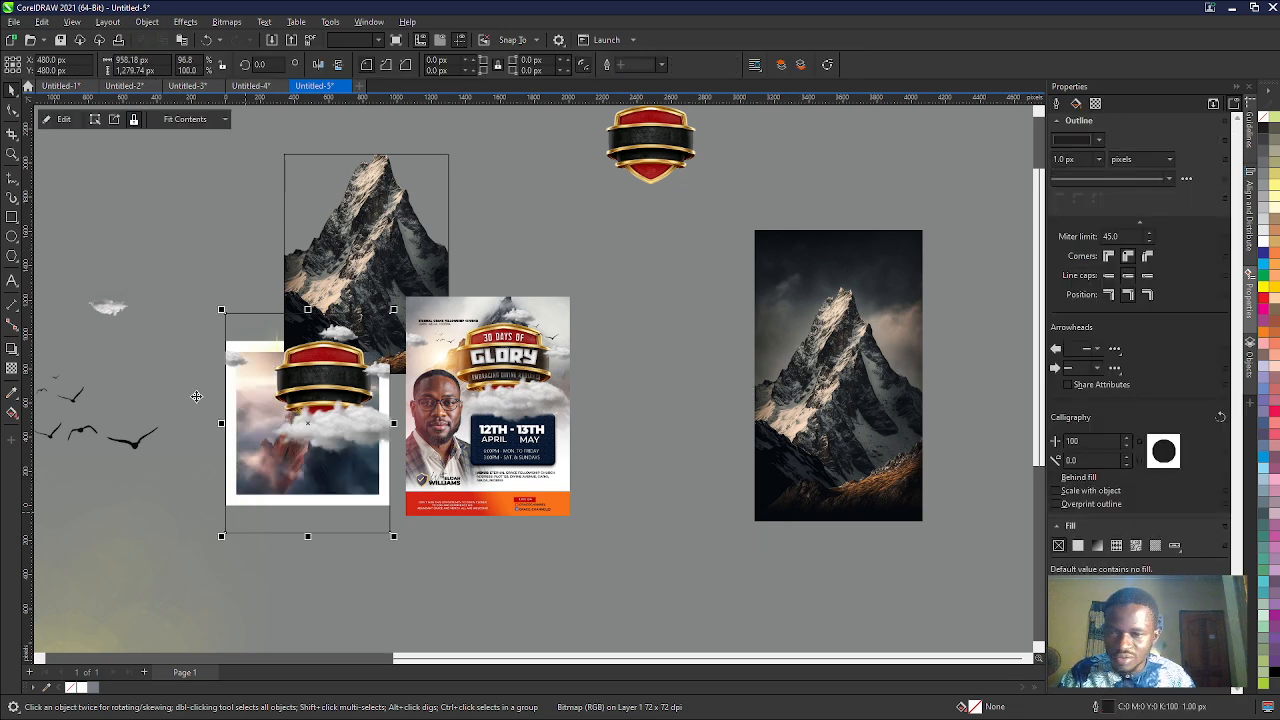
left_click(185, 122)
left_click(192, 166)
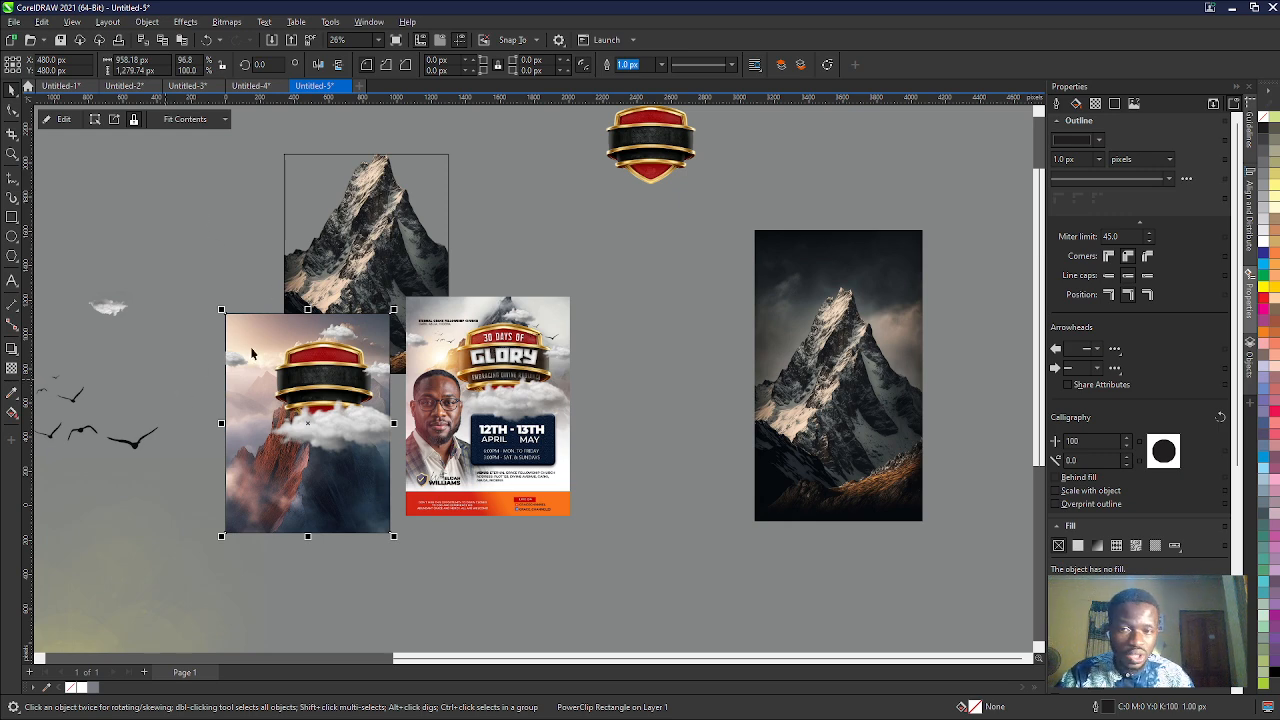
left_click(318, 273)
key("Delete")
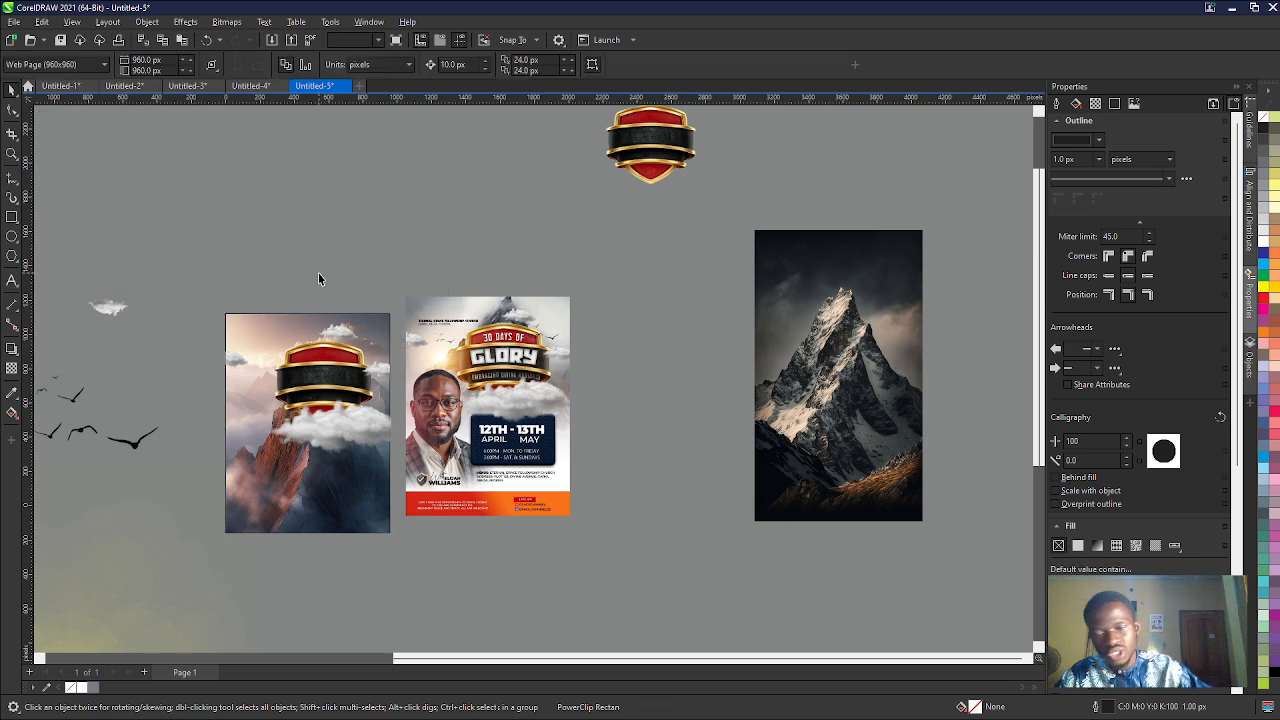
- Enlarge the climber image inside the frame to about 2,073 × 2,073 px and position its peak behind the shield
left_click(265, 410)
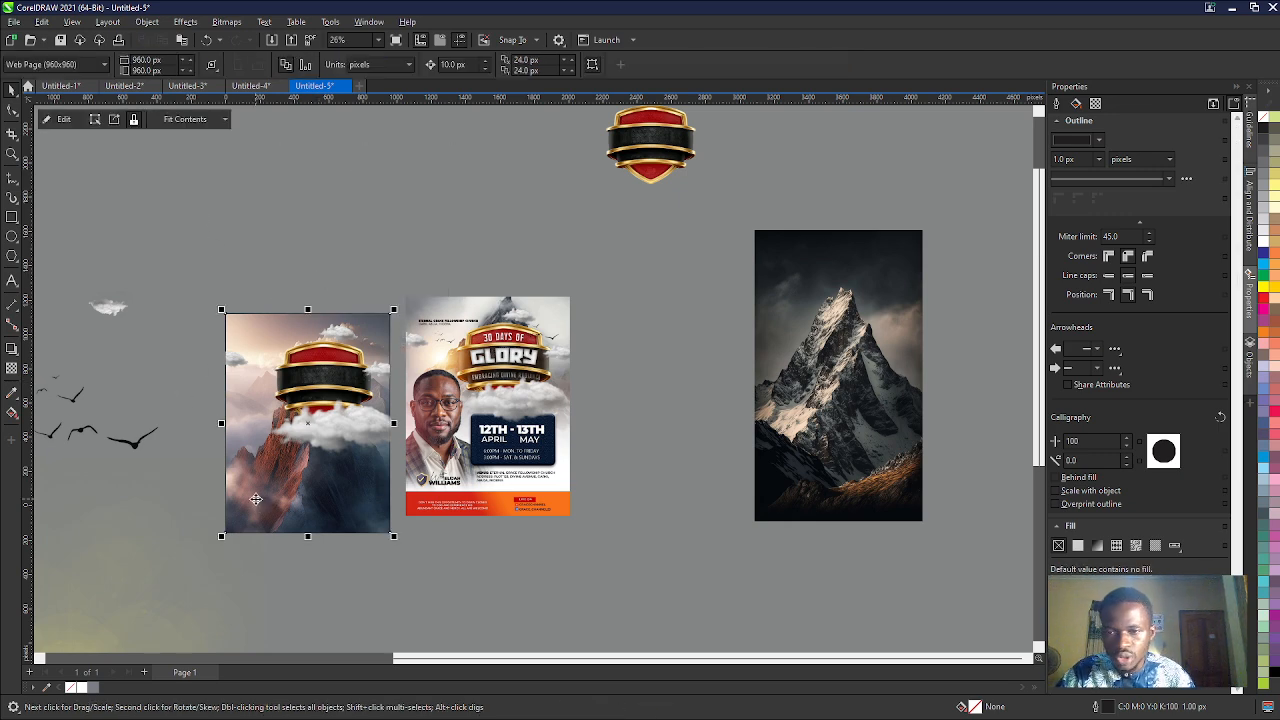
left_click(95, 119)
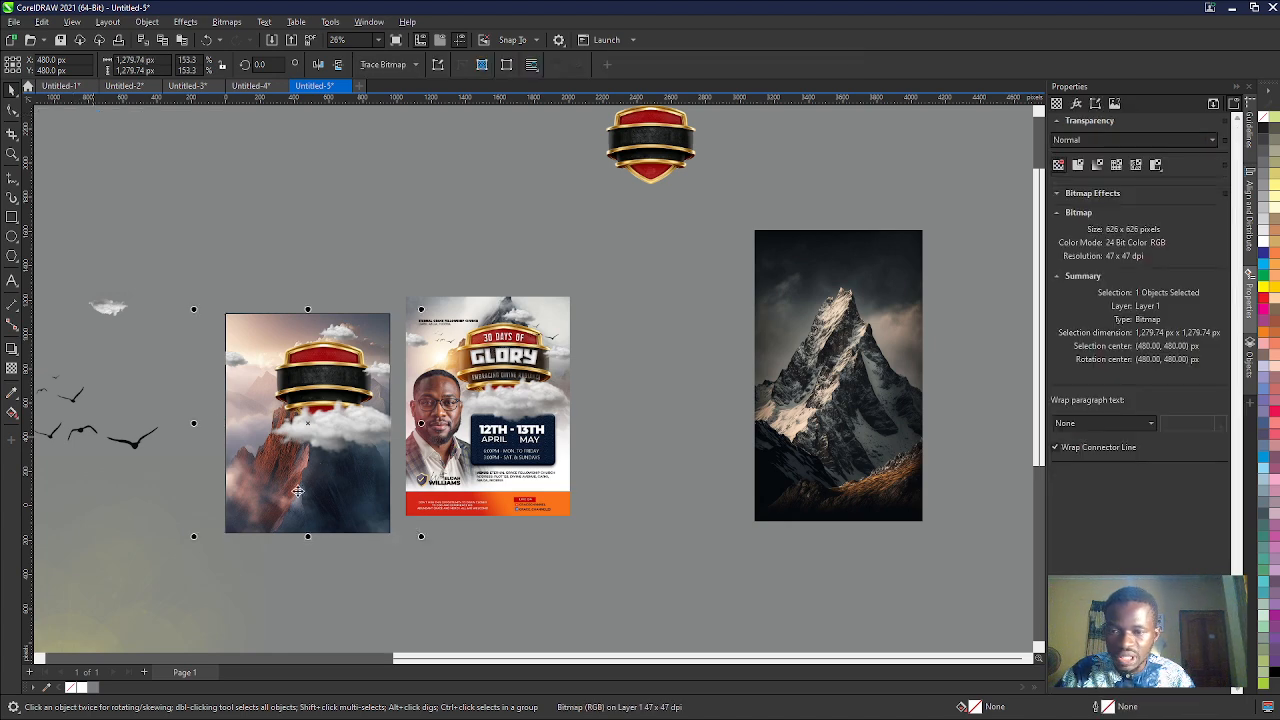
left_click_drag(303, 498, 318, 462)
left_click(317, 462)
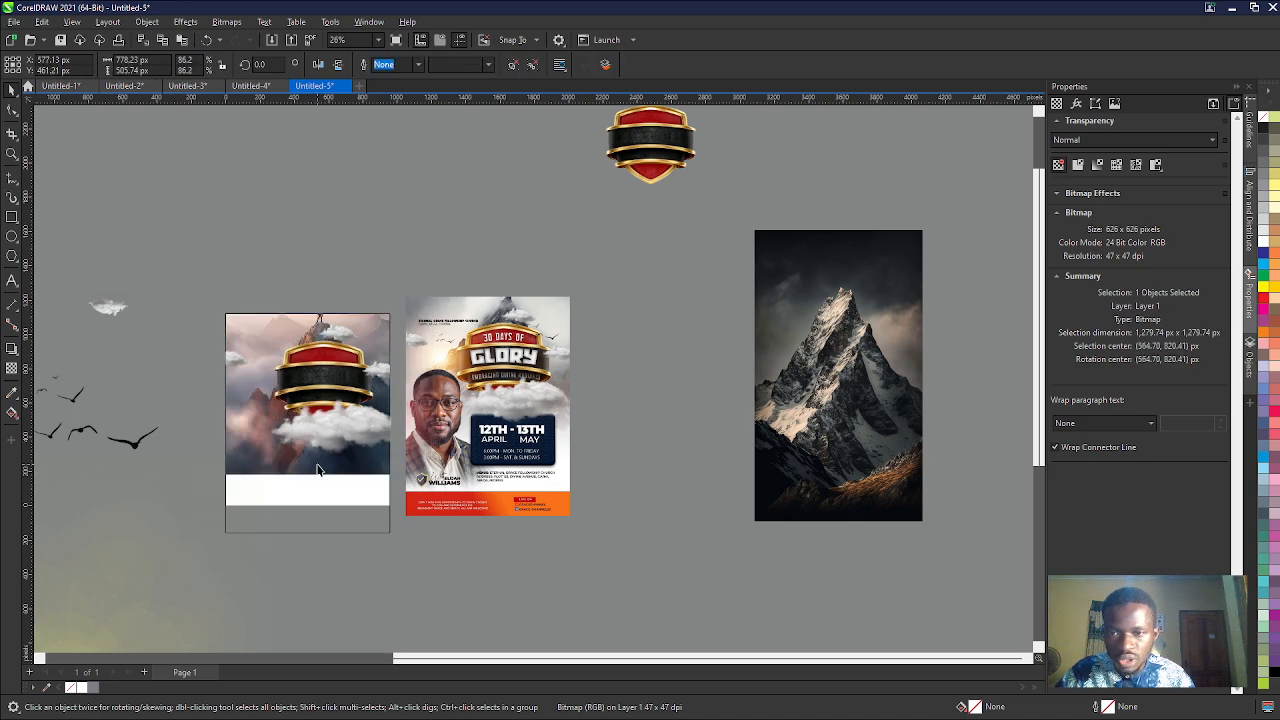
left_click(317, 467)
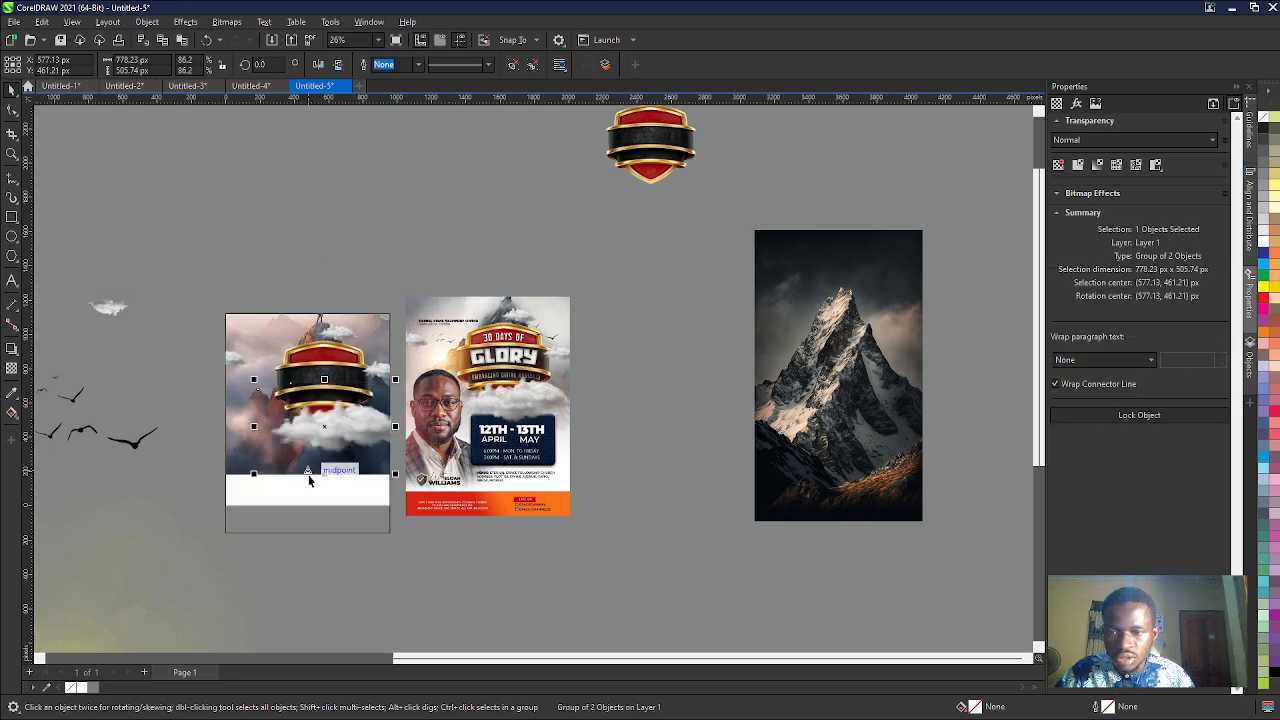
left_click(237, 418)
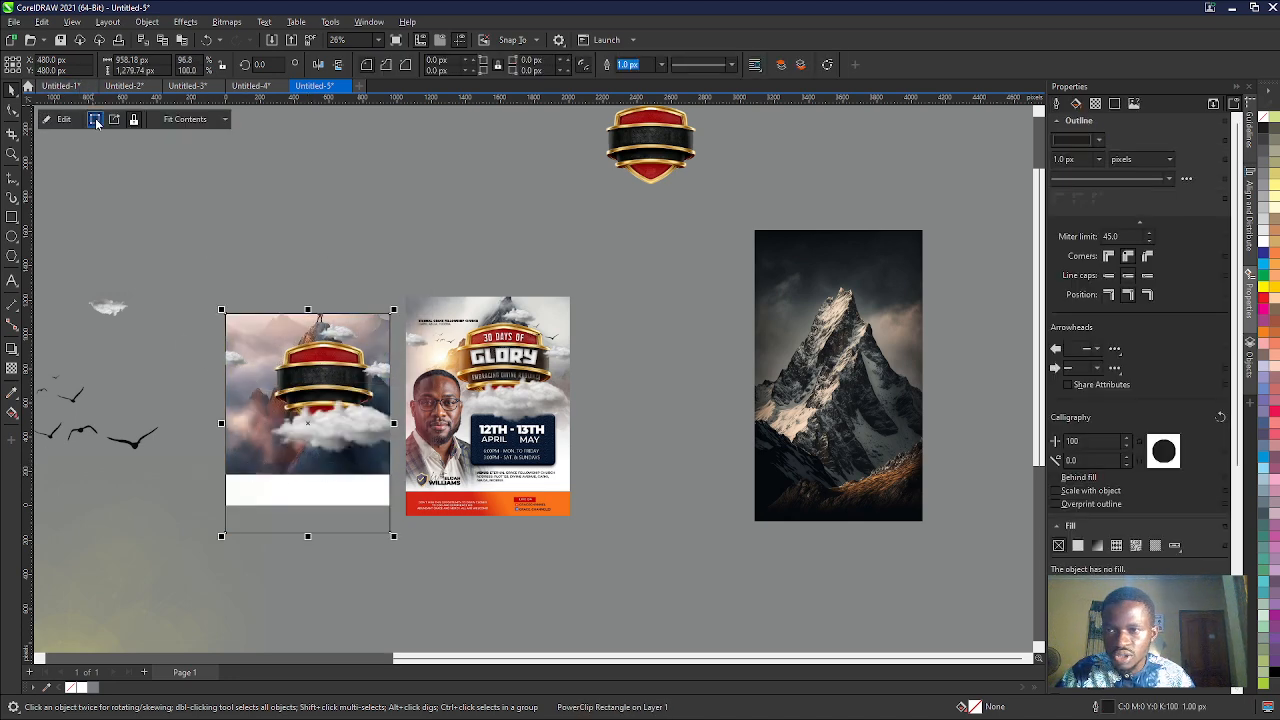
left_click_drag(237, 473, 70, 631)
left_click_drag(269, 501, 298, 487)
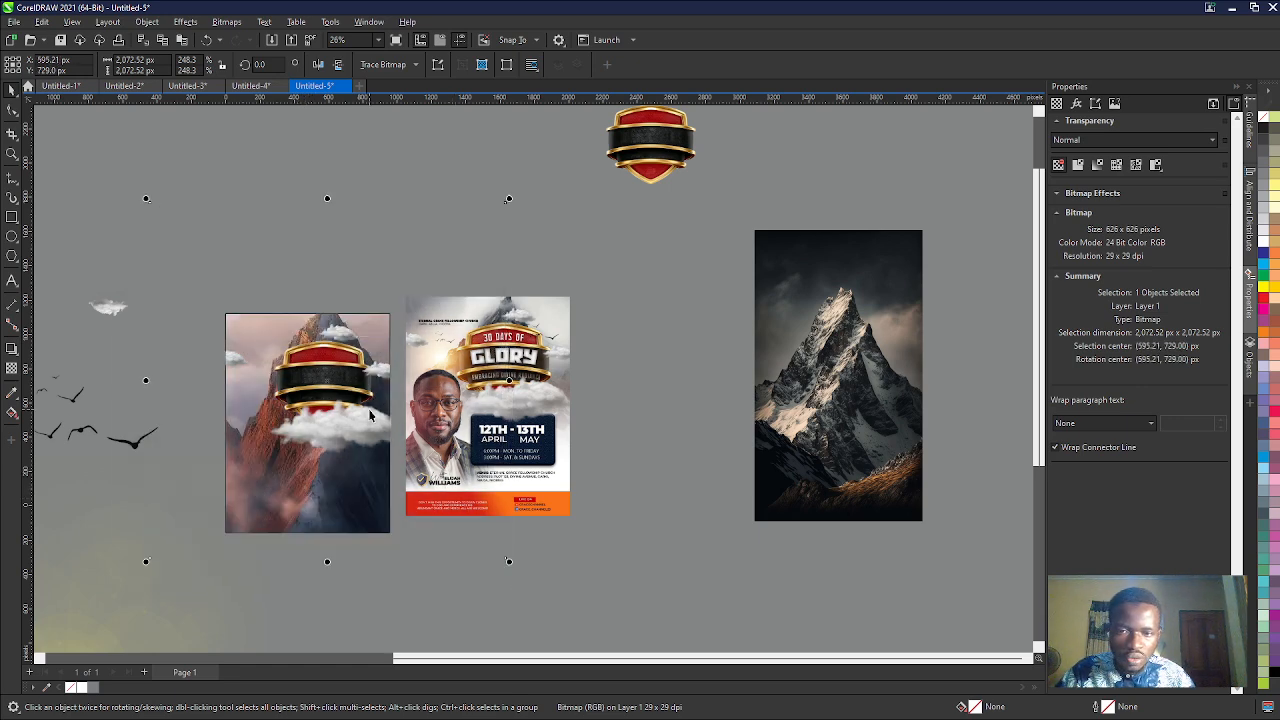
- Inspect the date card and venue details on the reference flyer
left_click(160, 538)
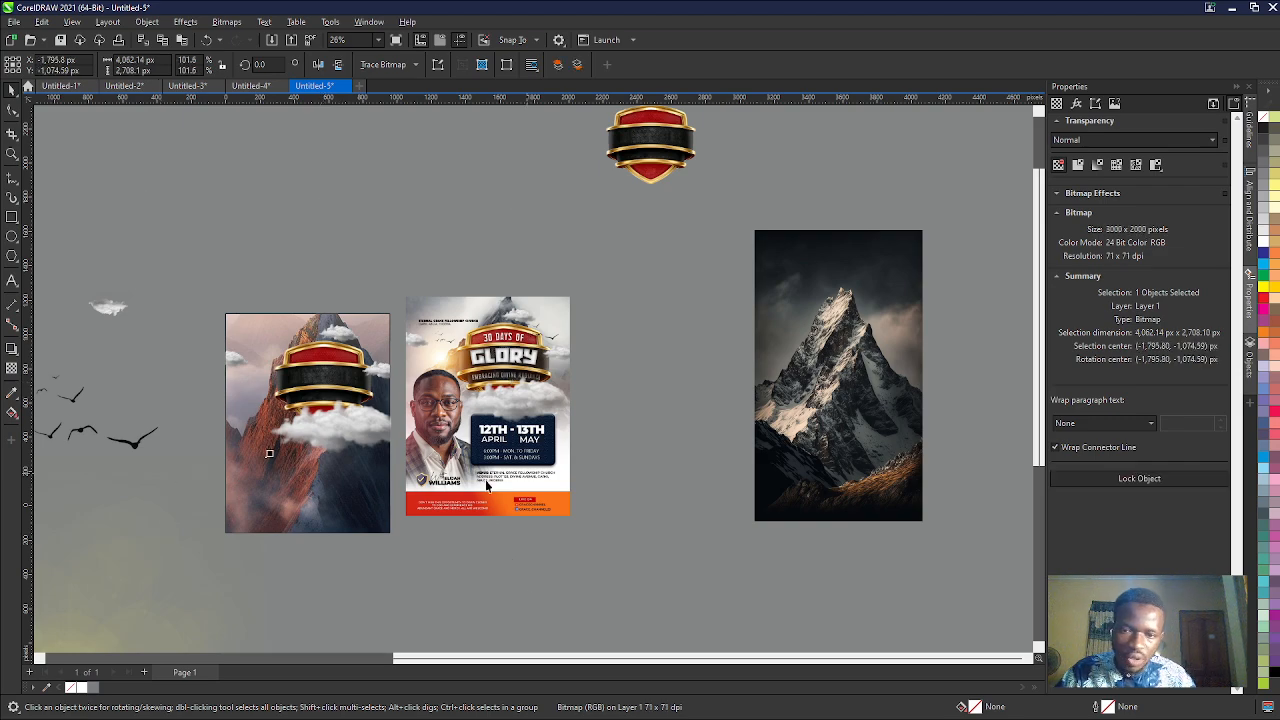
scroll(560, 478, "up", 5)
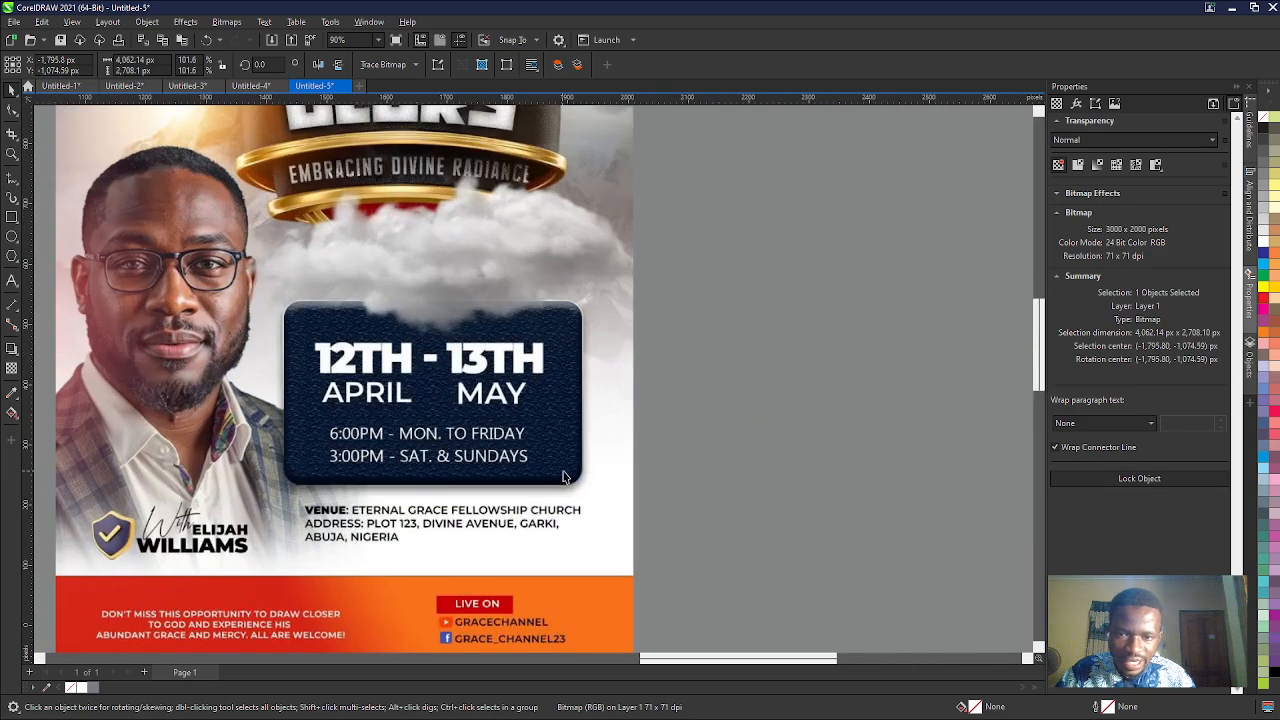
scroll(592, 507, "down", 4)
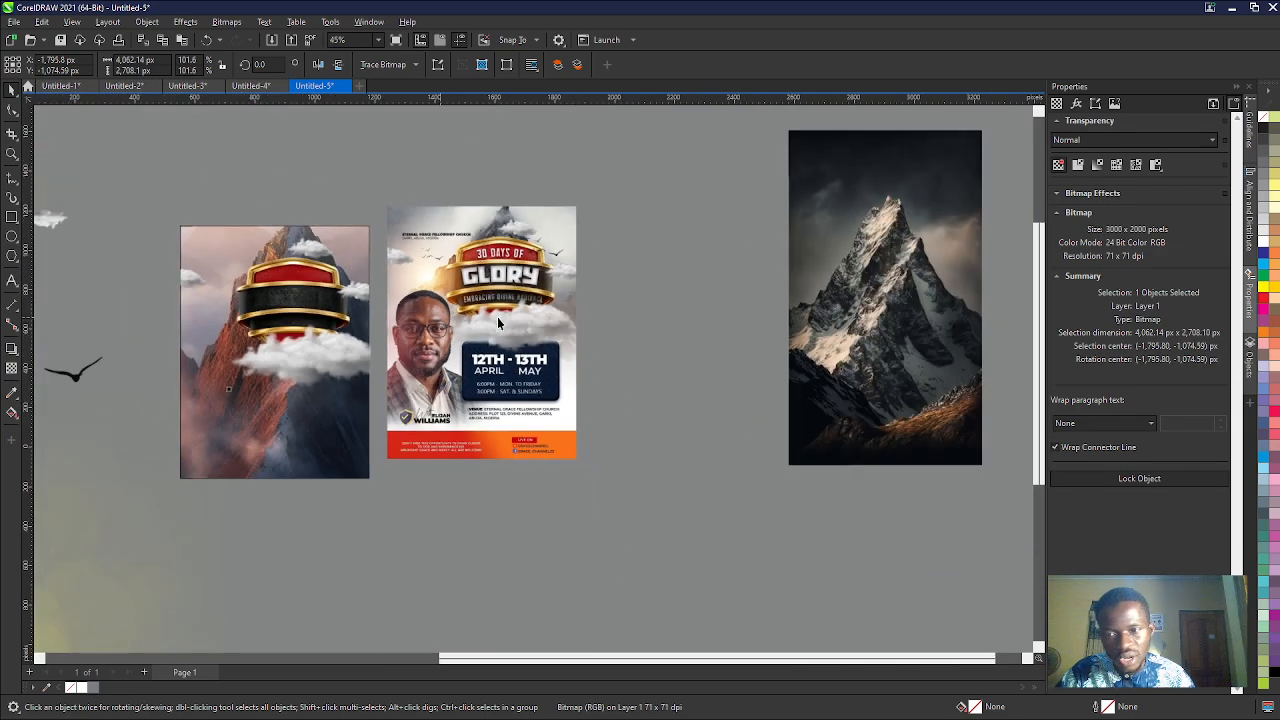
- Draw a rectangle about 958 × 821 px across the lower part of the page and fill it with white
left_click(11, 218)
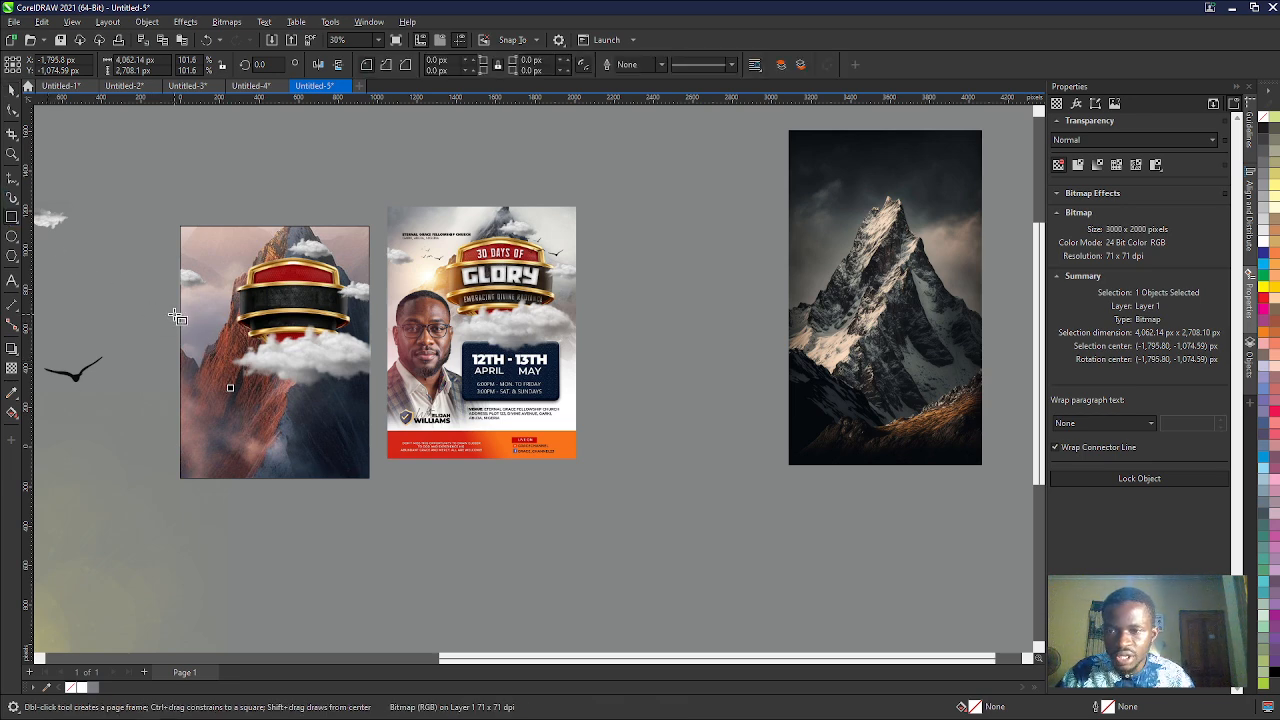
mouse_move(181, 317)
left_mouse_down()
mouse_move(266, 409)
mouse_move(370, 479)
left_mouse_up()
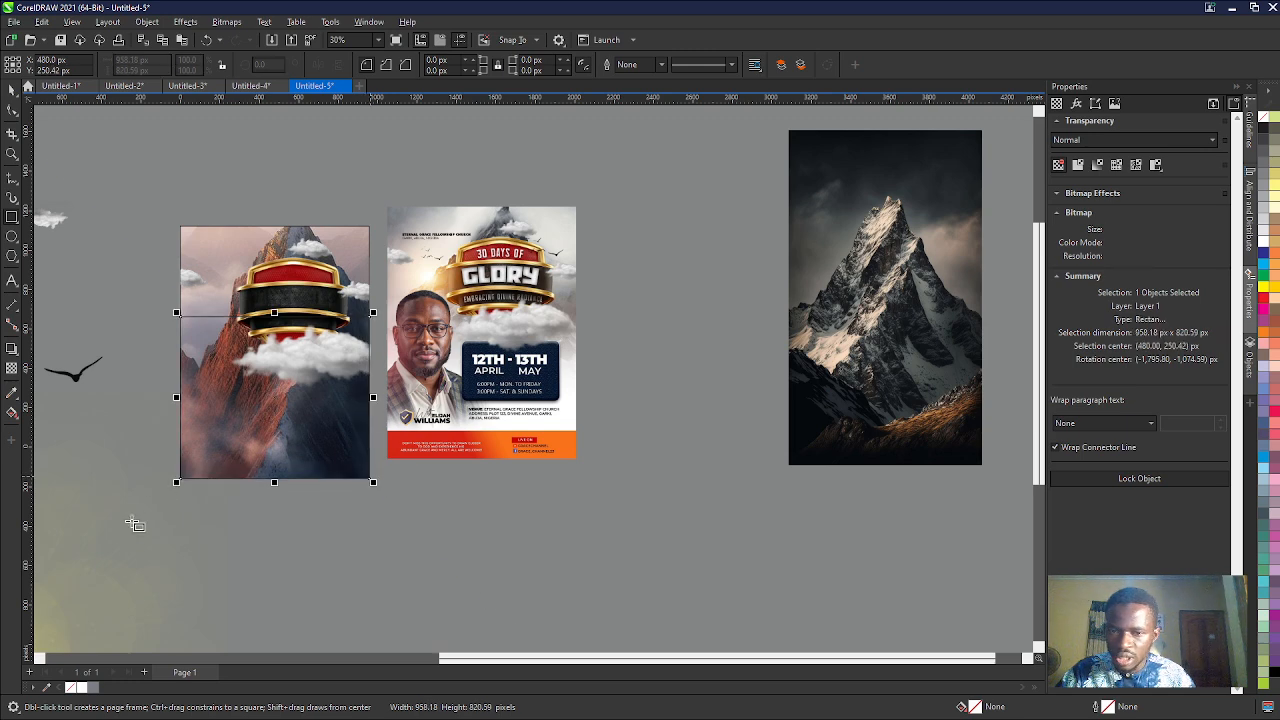
left_click(85, 690)
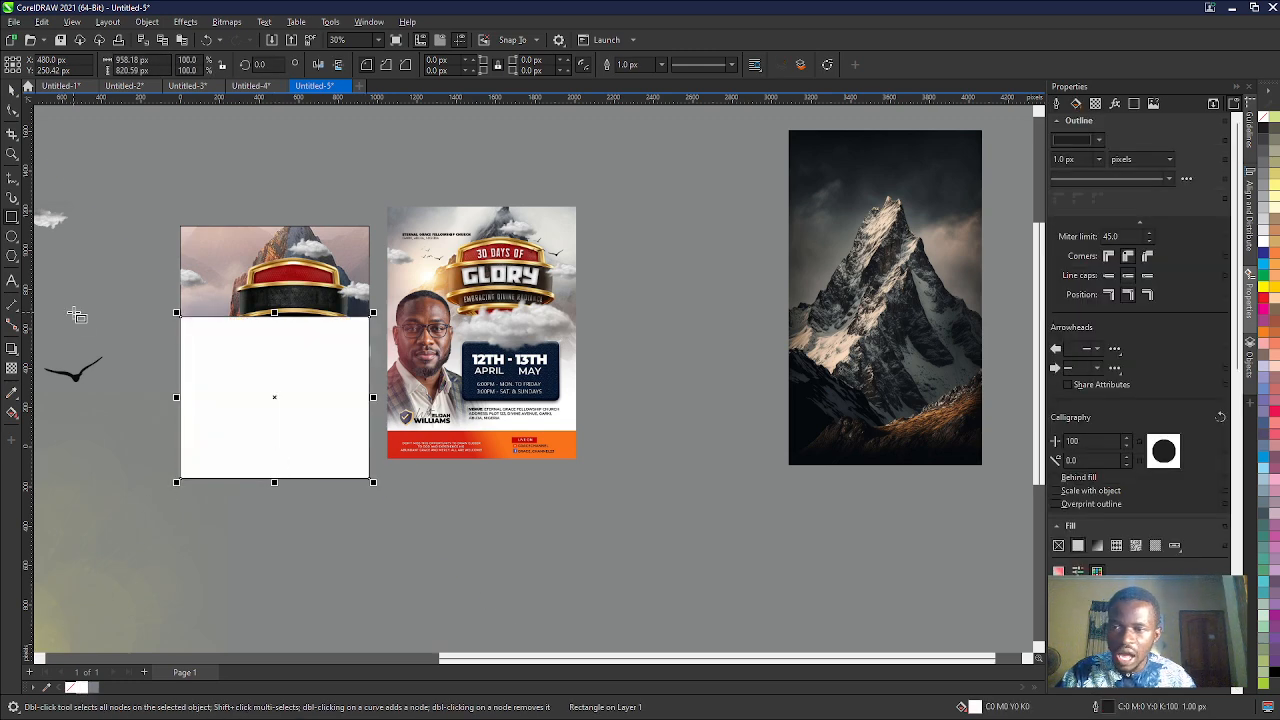
- Apply a fountain transparency to the white rectangle, fading from solid white near the page bottom to transparent at the shield's lower edge
left_click(12, 368)
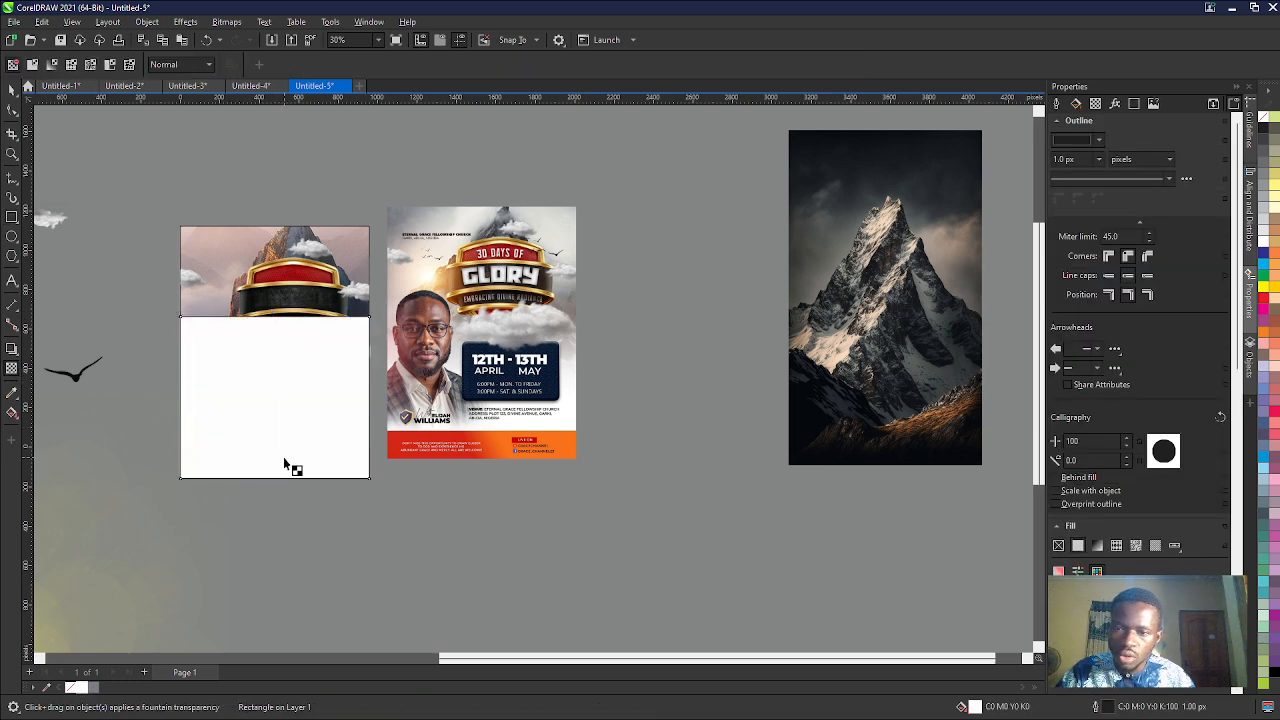
left_click_drag(283, 457, 278, 338)
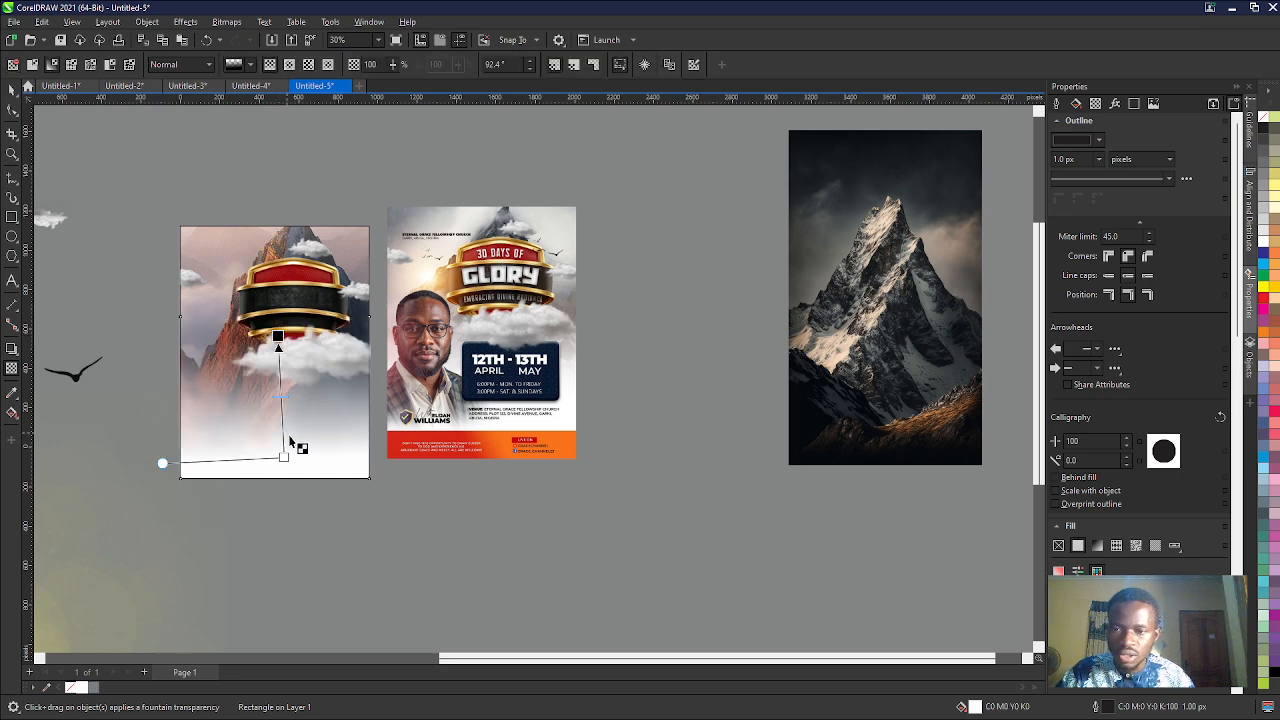
left_click_drag(283, 457, 276, 431)
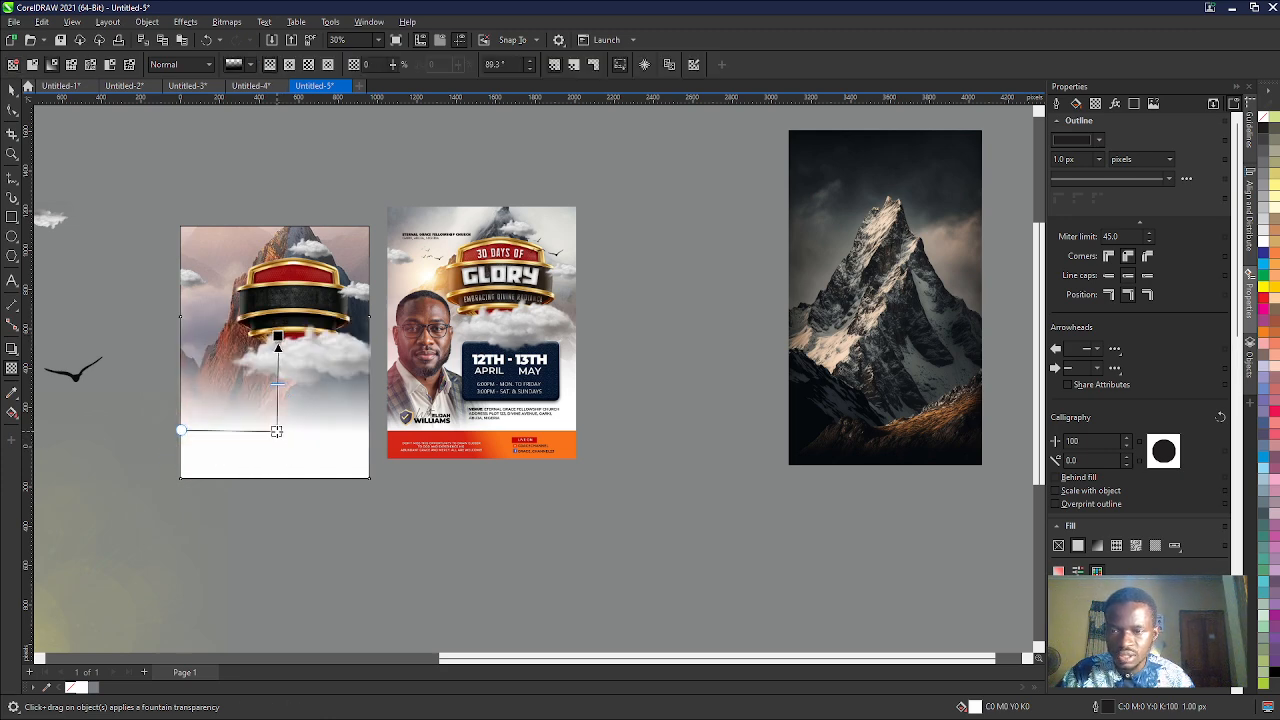
left_click_drag(274, 305, 274, 302)
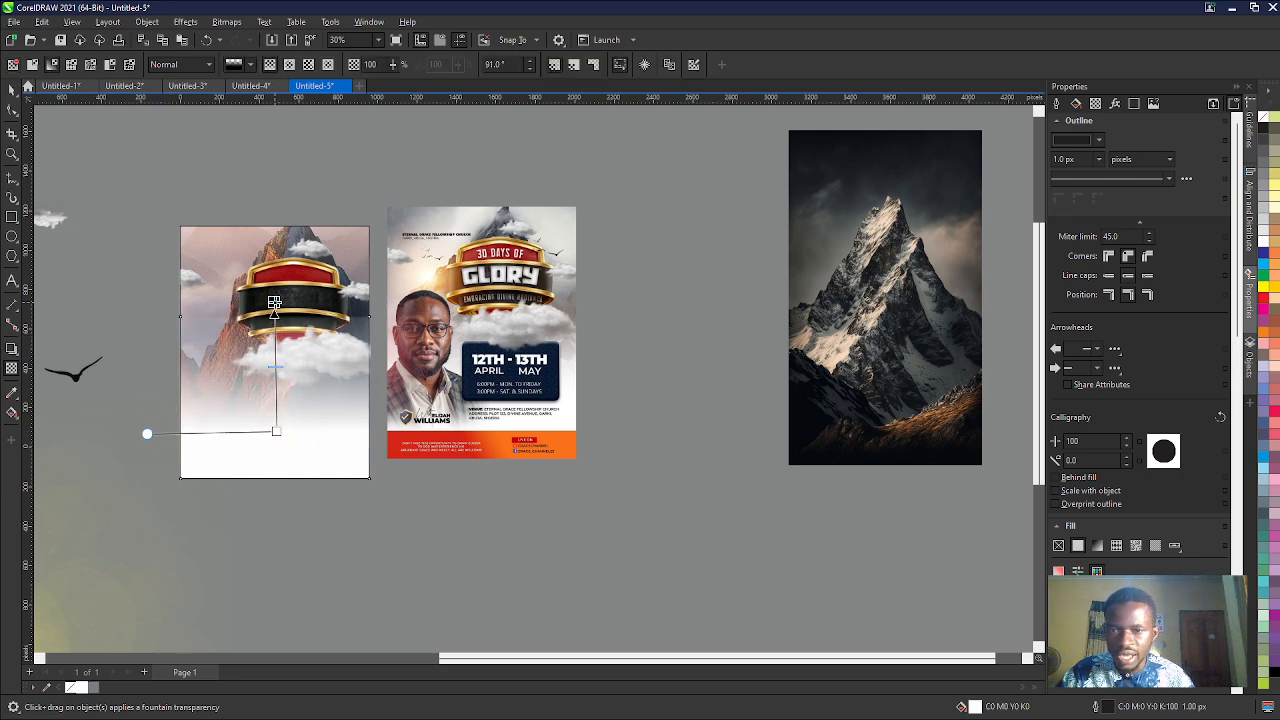
scroll(274, 302, "up", 2)
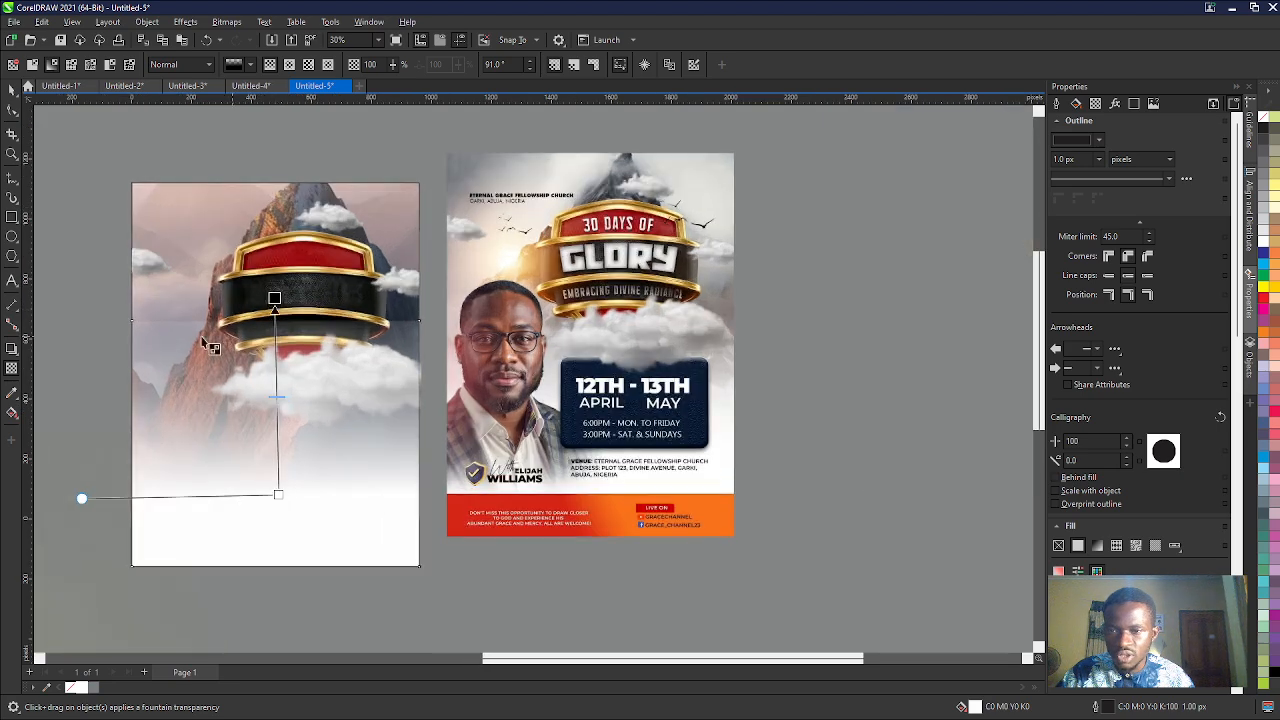
left_click_drag(274, 300, 283, 340)
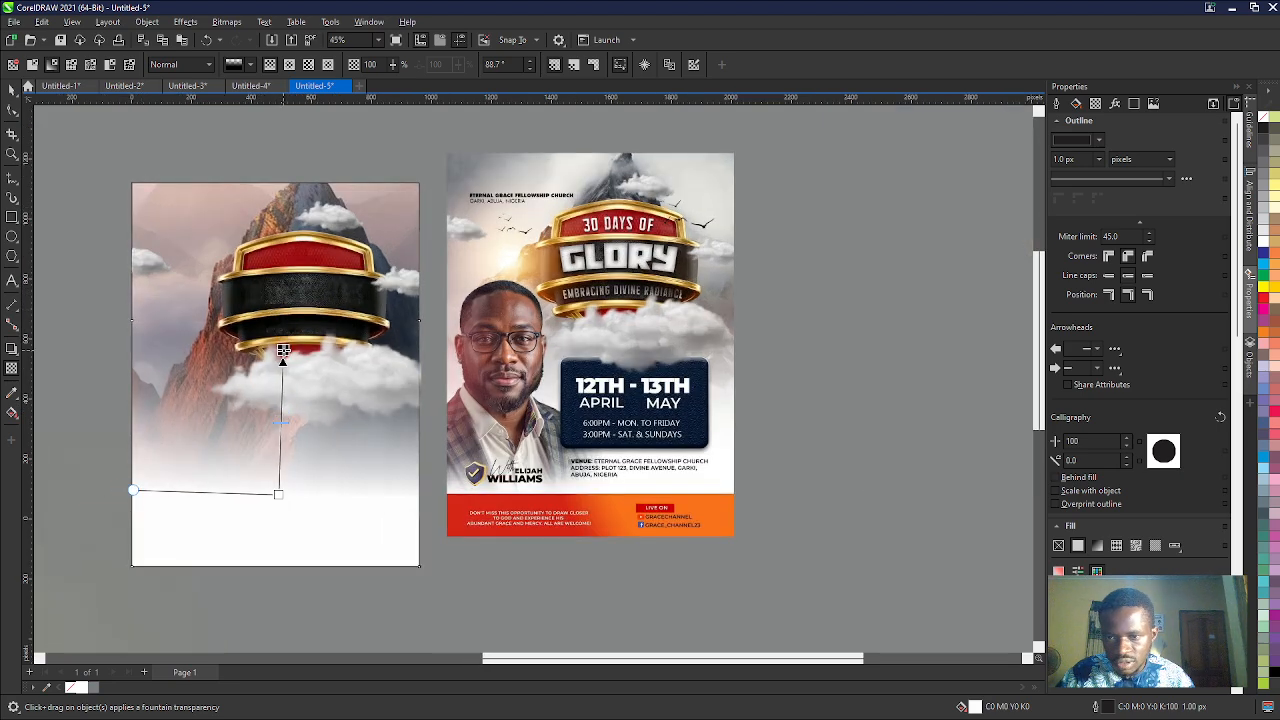
scroll(55, 158, "down", 1)
left_click(12, 92)
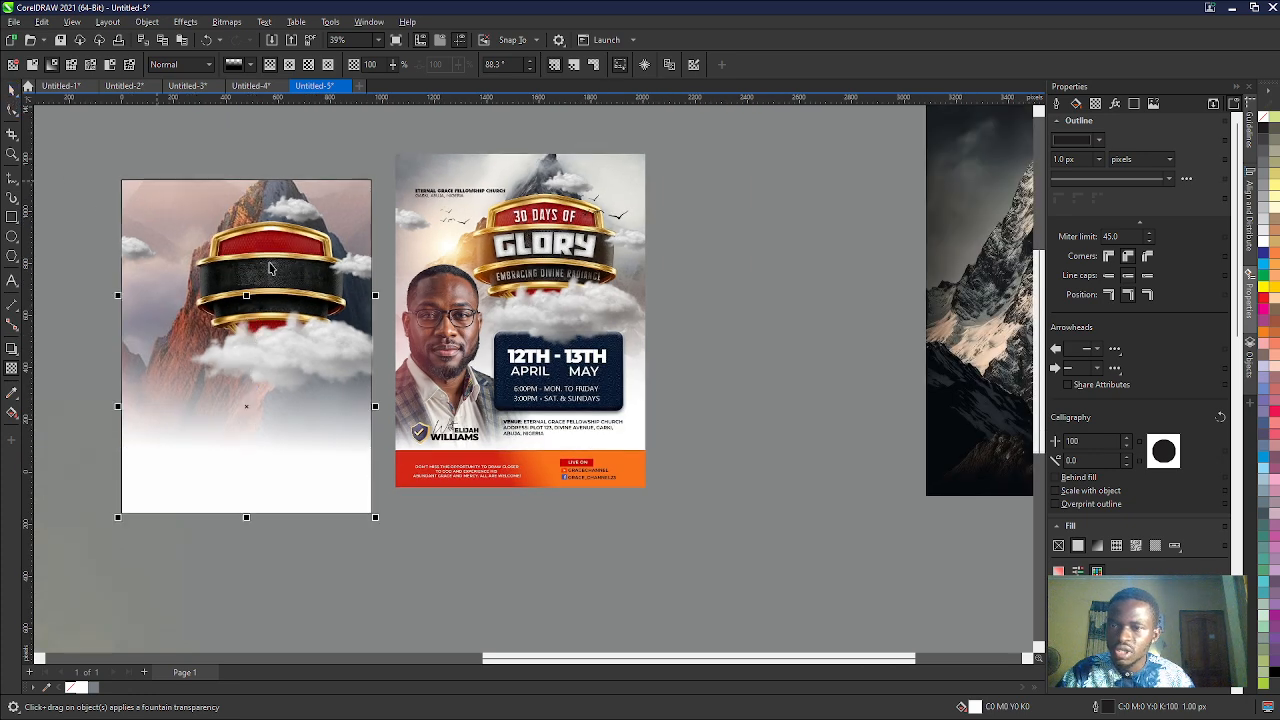
- Select the shield, clouds and sun flare over the mountain and bring them to the front
scroll(58, 166, "down", 4)
left_click_drag(209, 322, 352, 390)
left_click_drag(149, 182, 350, 393)
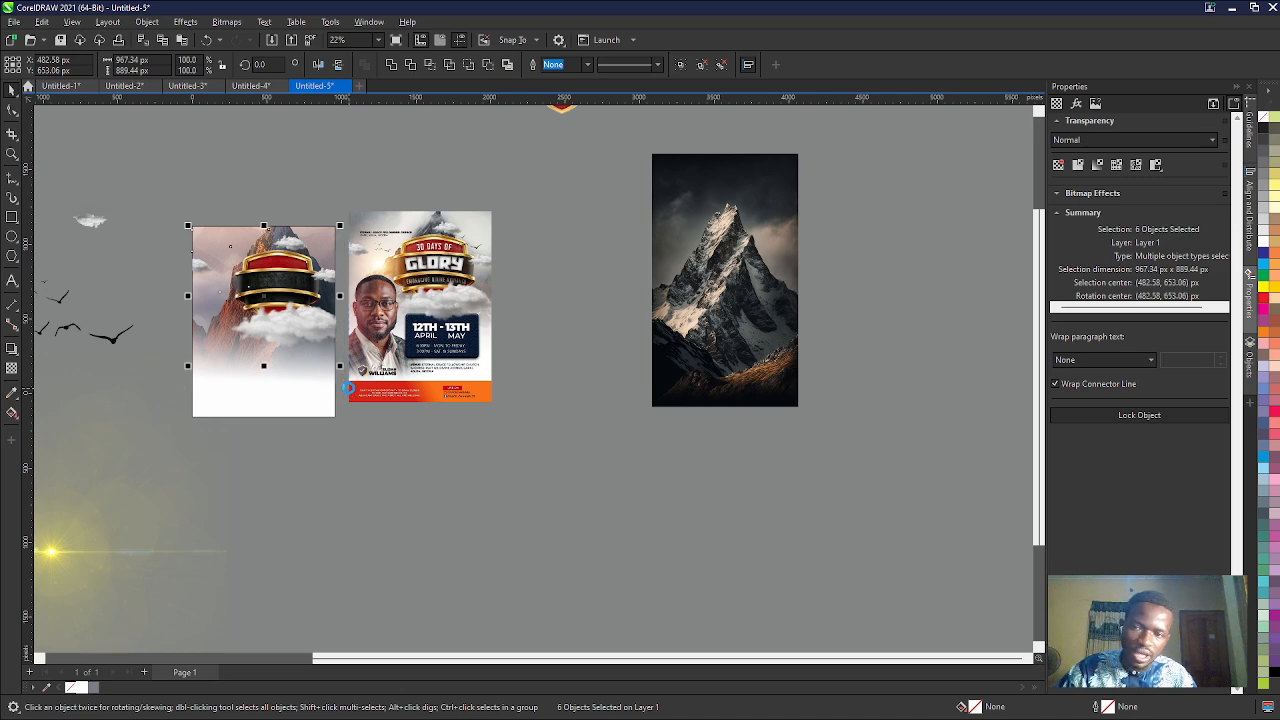
key("Delete")
key("ctrl+z")
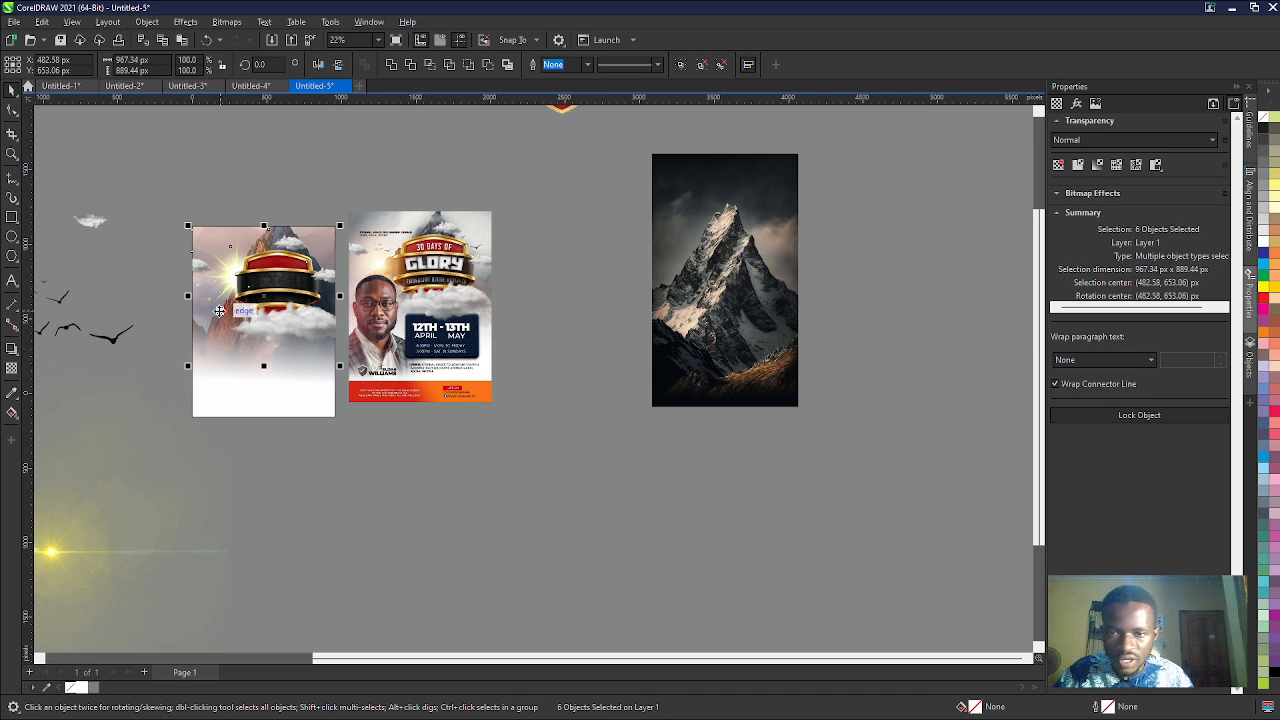
- Set the transparency merge mode of the sun flare bitmap beside the shield to Overlay
left_click(203, 202)
left_click(224, 279)
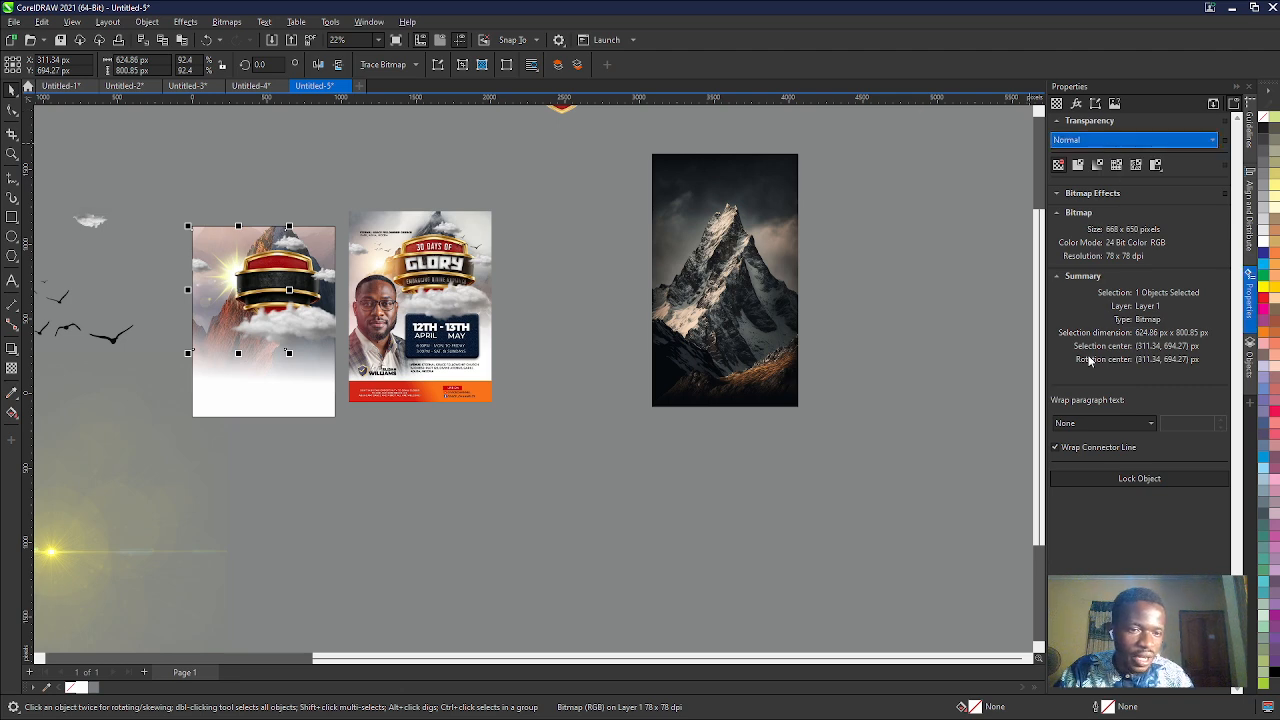
left_click(1088, 409)
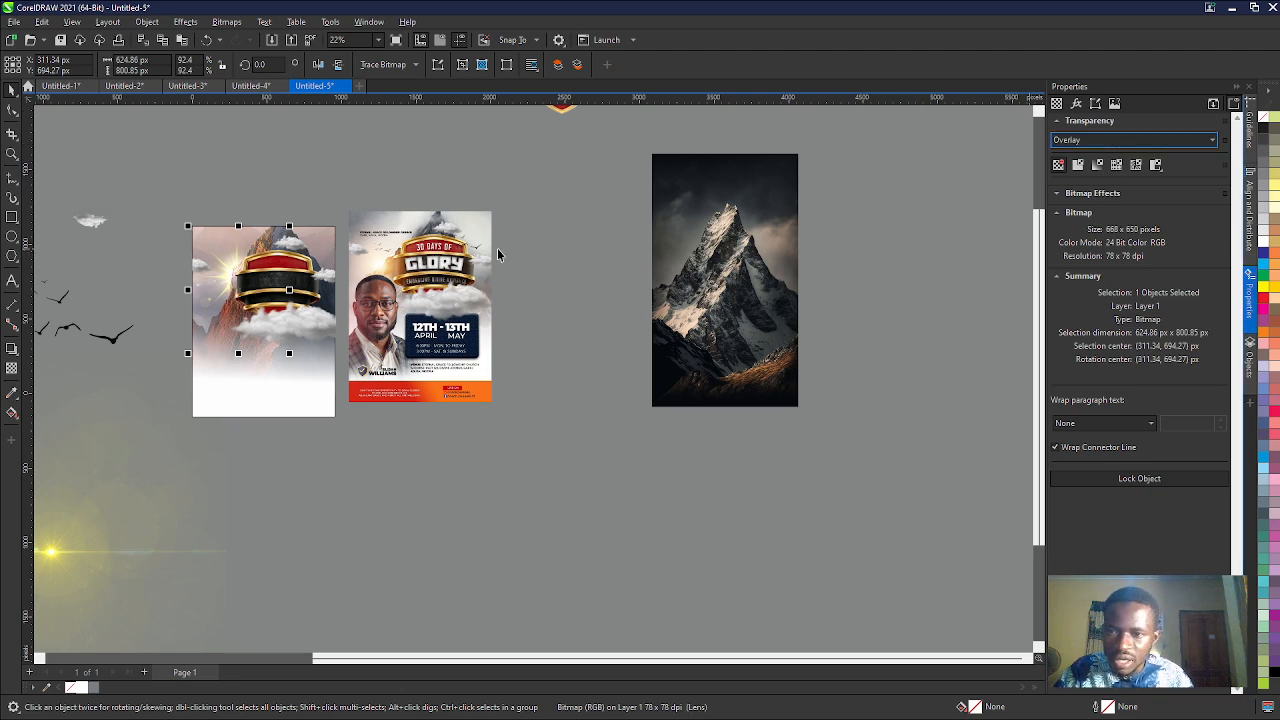
- Enlarge the sun flare to about 704 × 902 px and shift it slightly up and to the left behind the shield
scroll(497, 253, "up", 4)
scroll(332, 437, "down", 2)
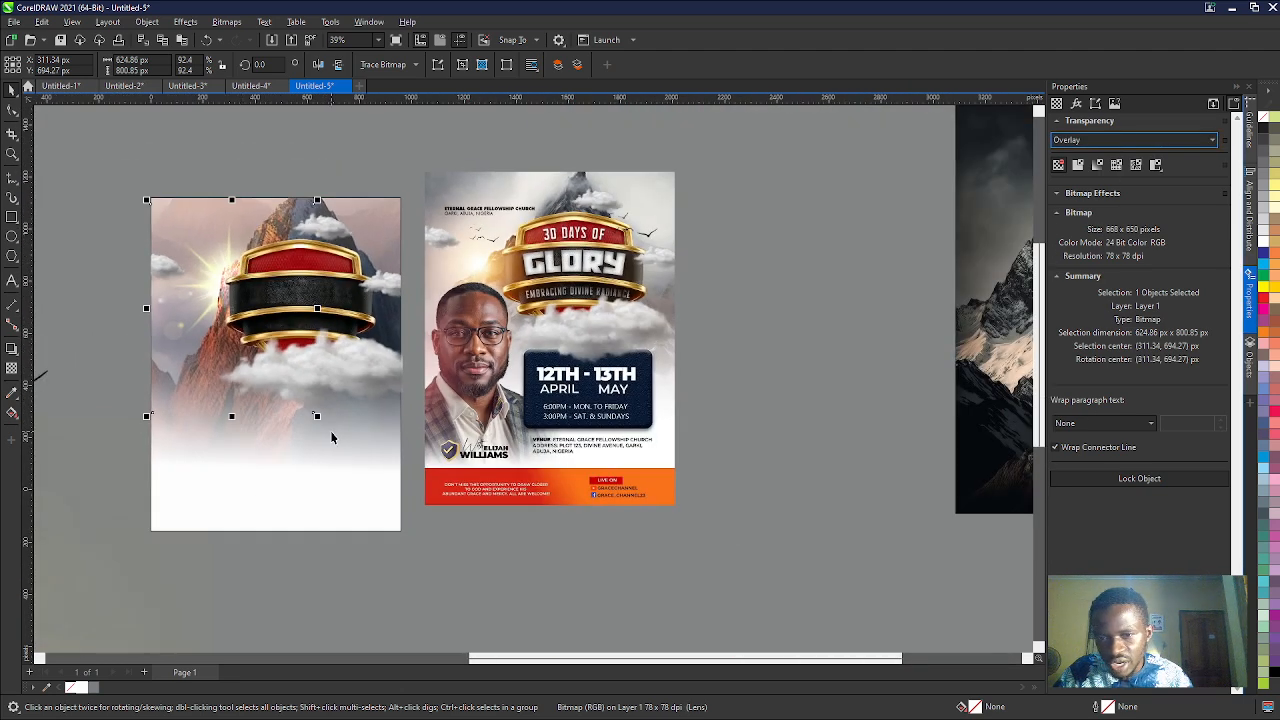
left_click_drag(316, 414, 338, 443)
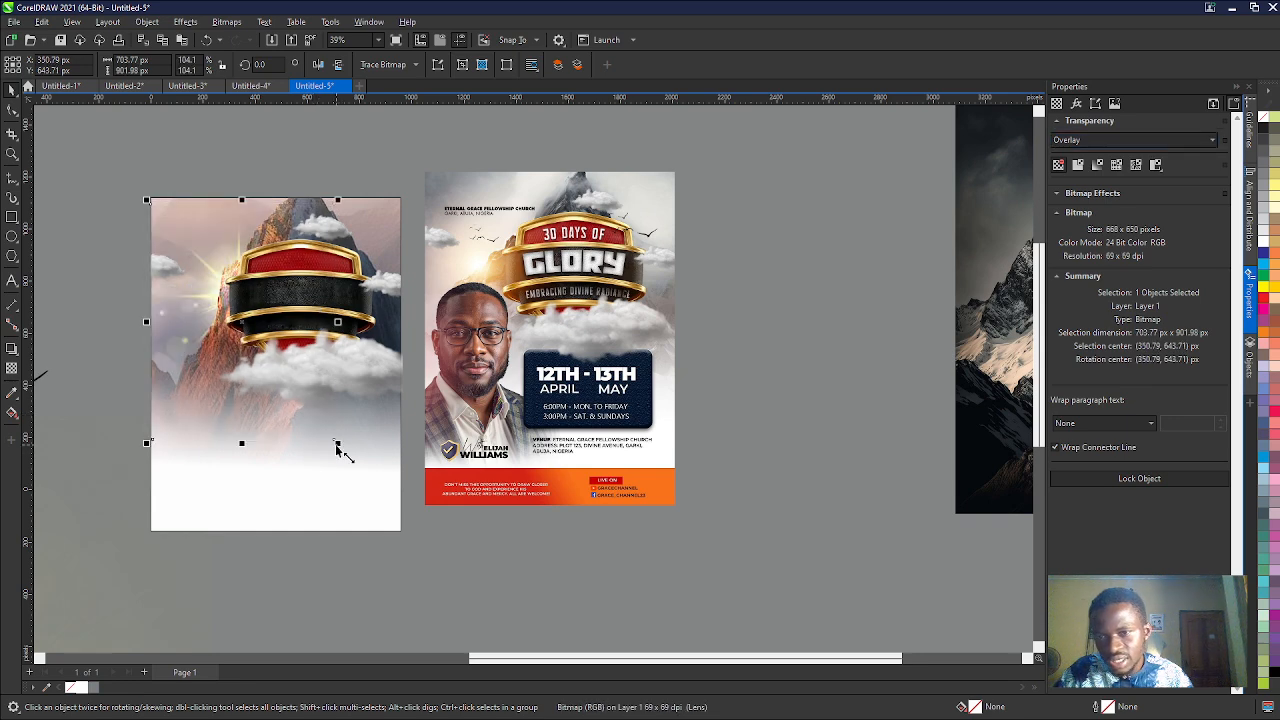
left_click_drag(243, 321, 236, 311)
scroll(262, 279, "down", 1)
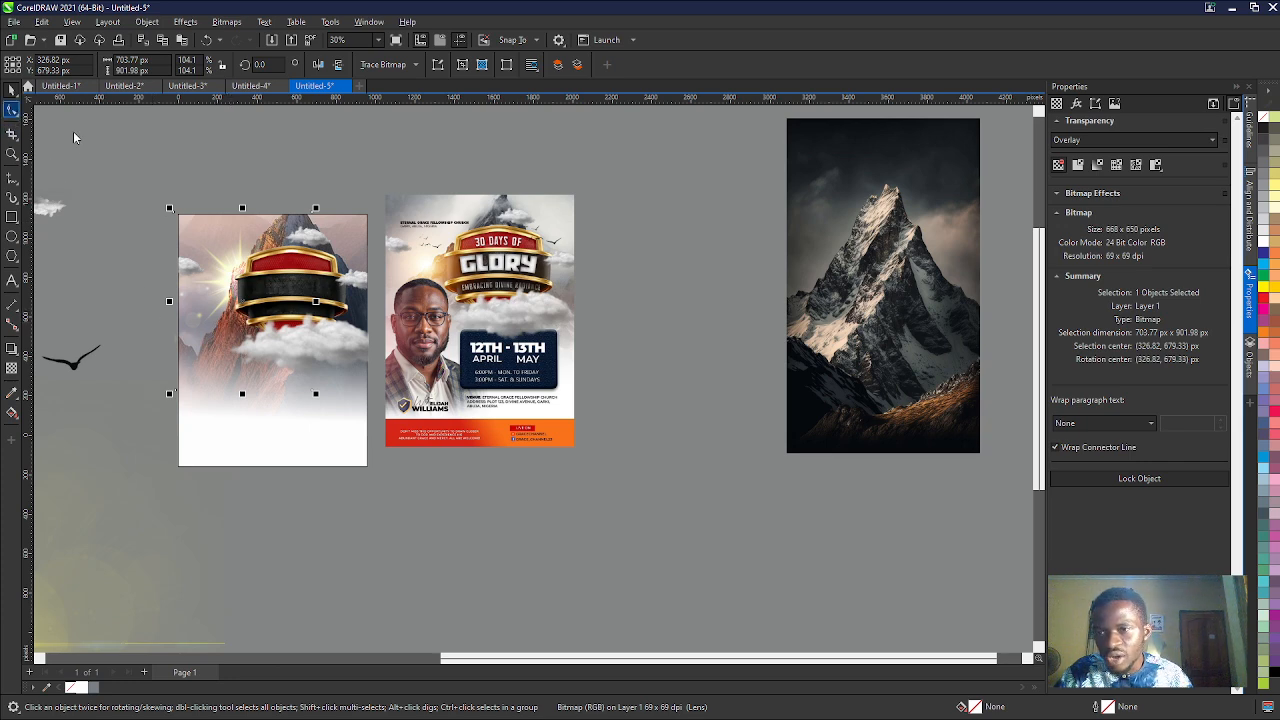
- Trim the sun flare bitmap to the page's left and top edges by moving its corner nodes with the Shape tool
left_click(11, 133)
left_click(11, 110)
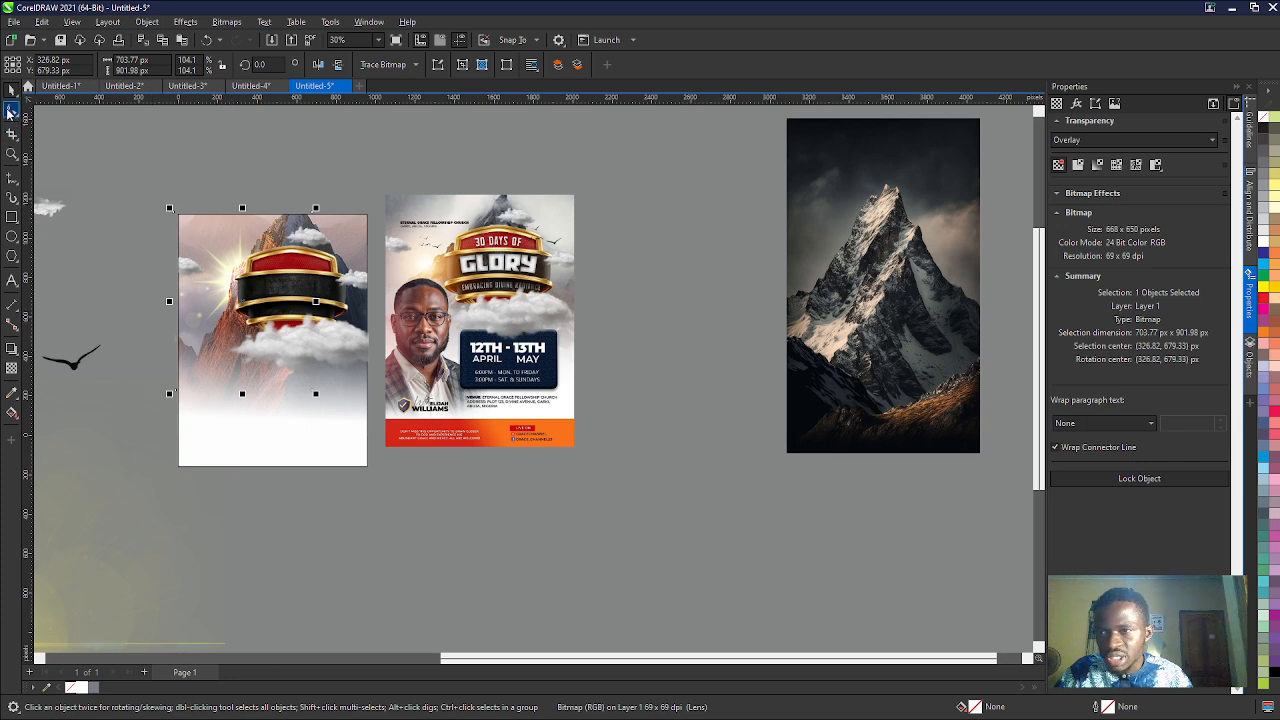
scroll(175, 212, "up", 4)
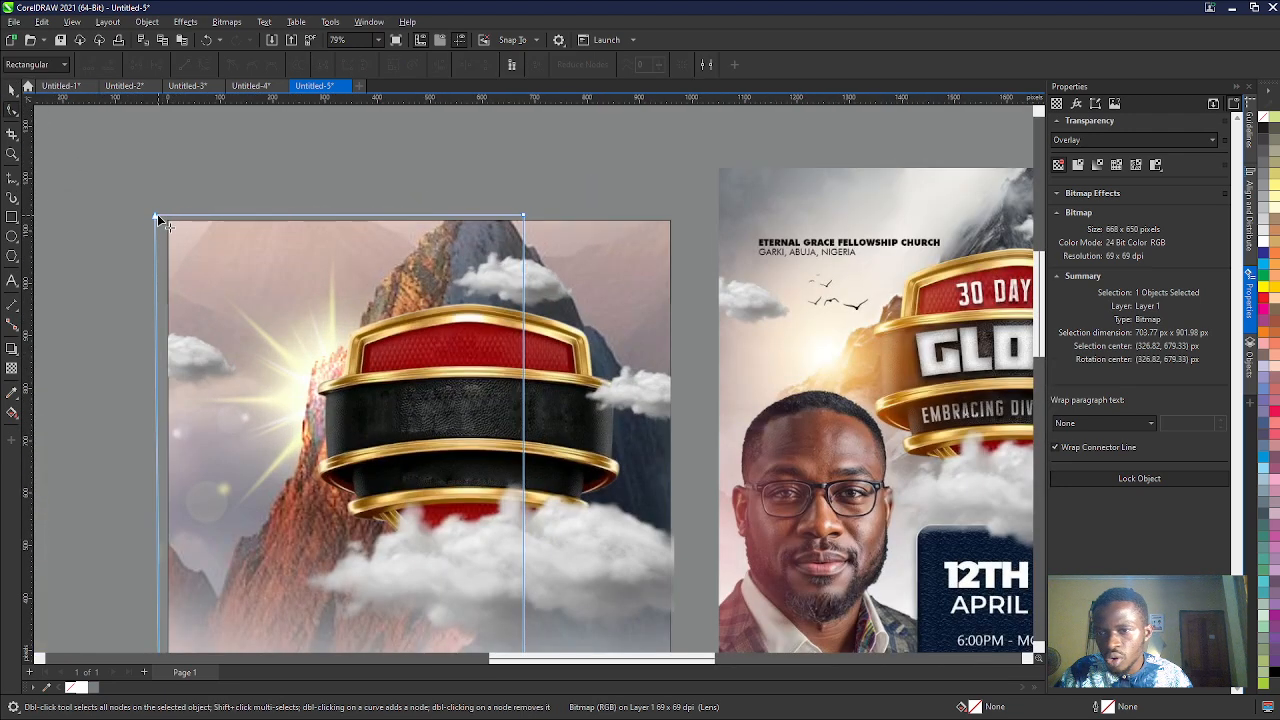
left_click_drag(157, 215, 169, 220)
scroll(169, 220, "down", 1)
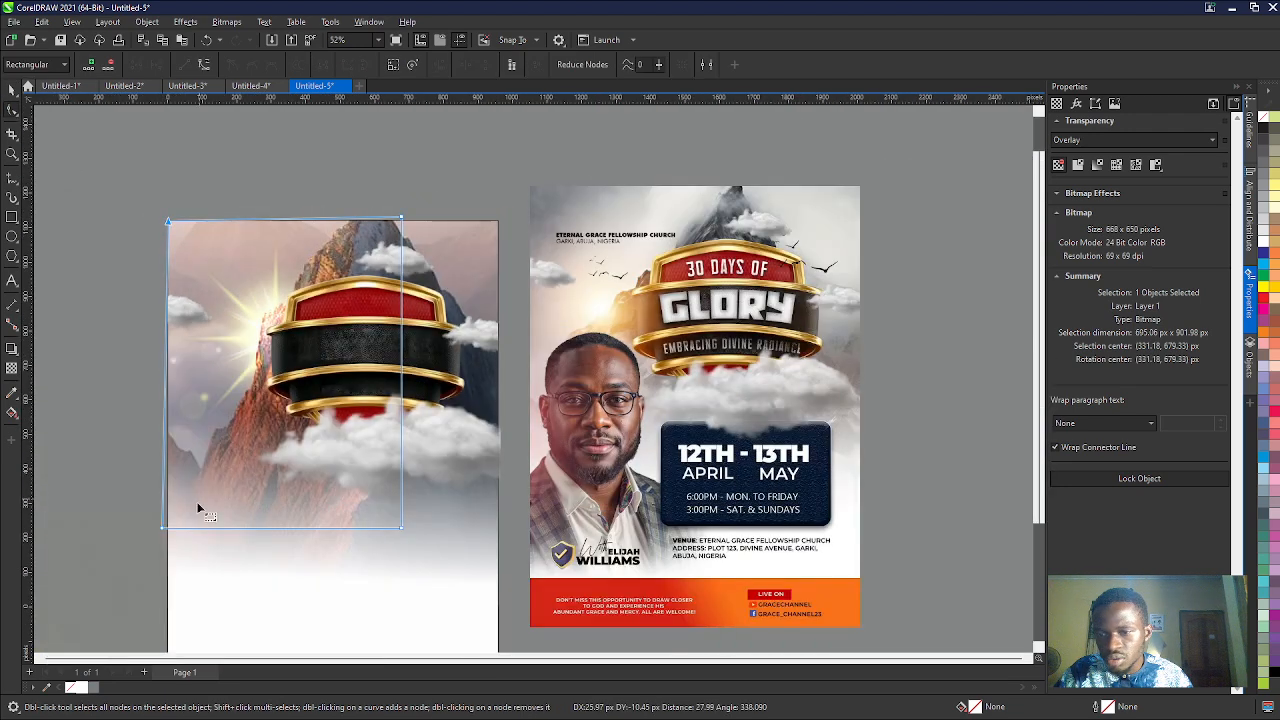
left_click_drag(163, 529, 168, 530)
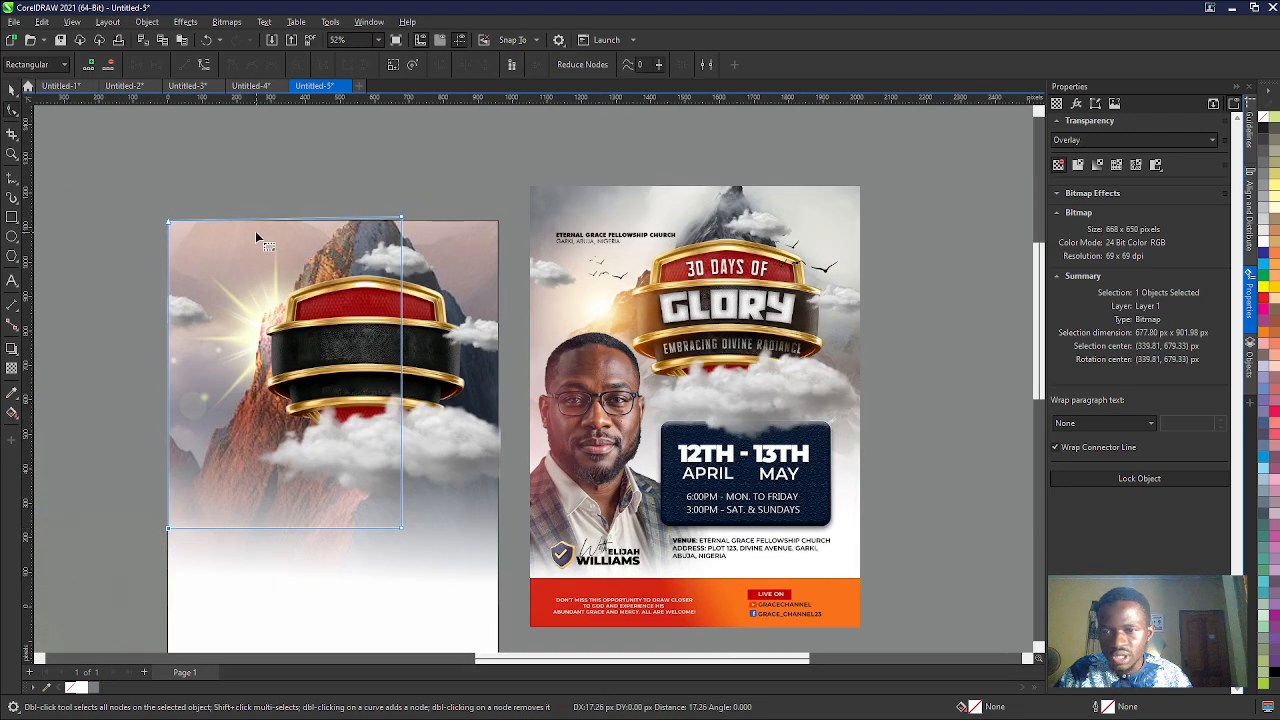
scroll(385, 219, "up", 3)
left_click_drag(382, 215, 381, 224)
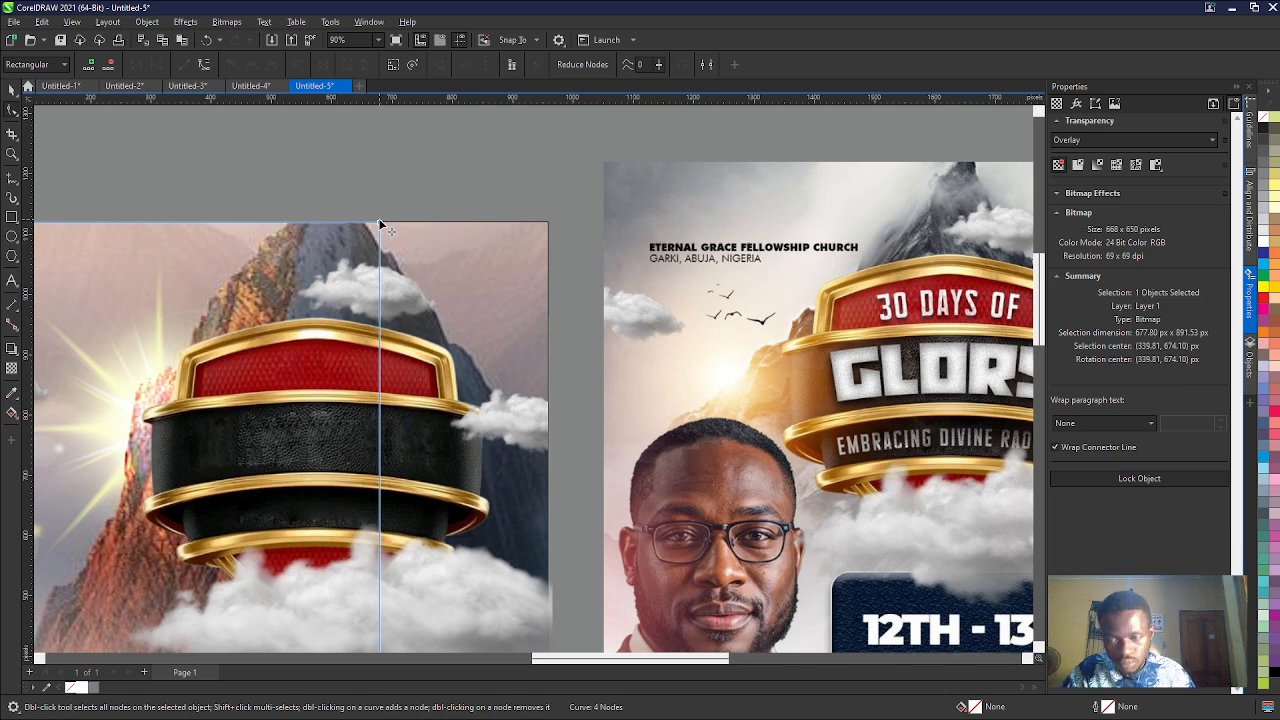
scroll(381, 210, "down", 2)
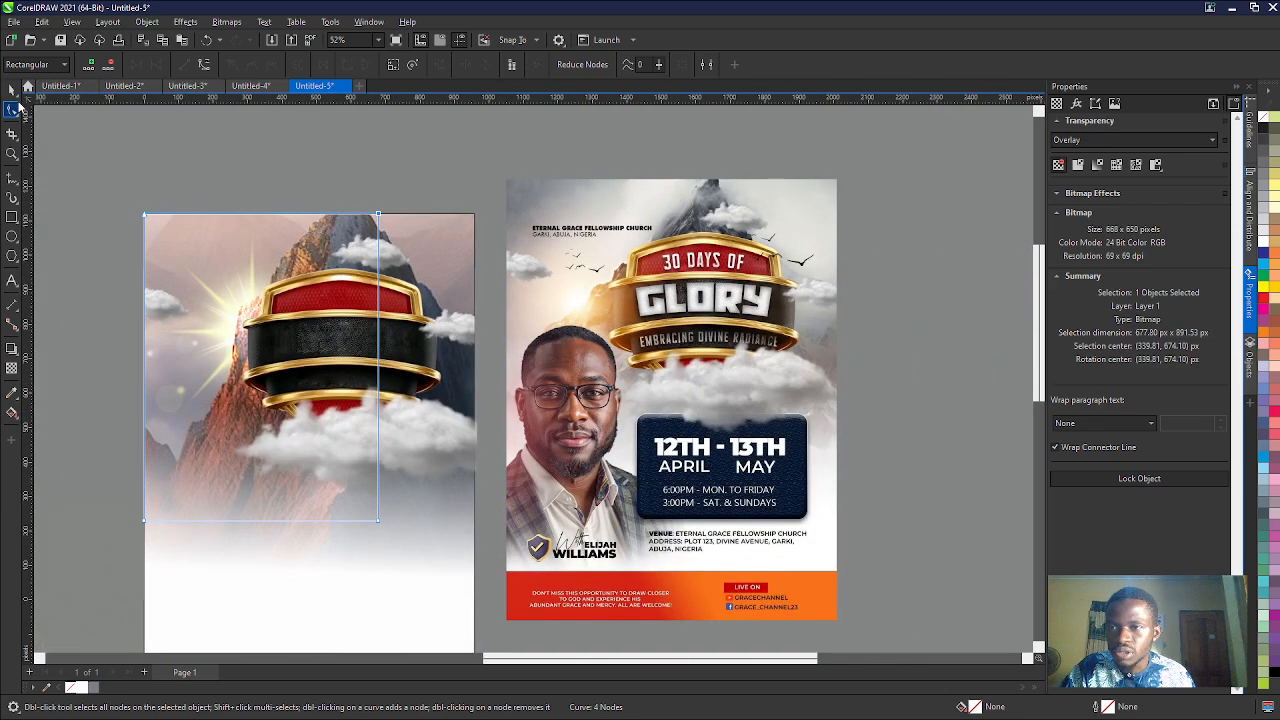
key("space")
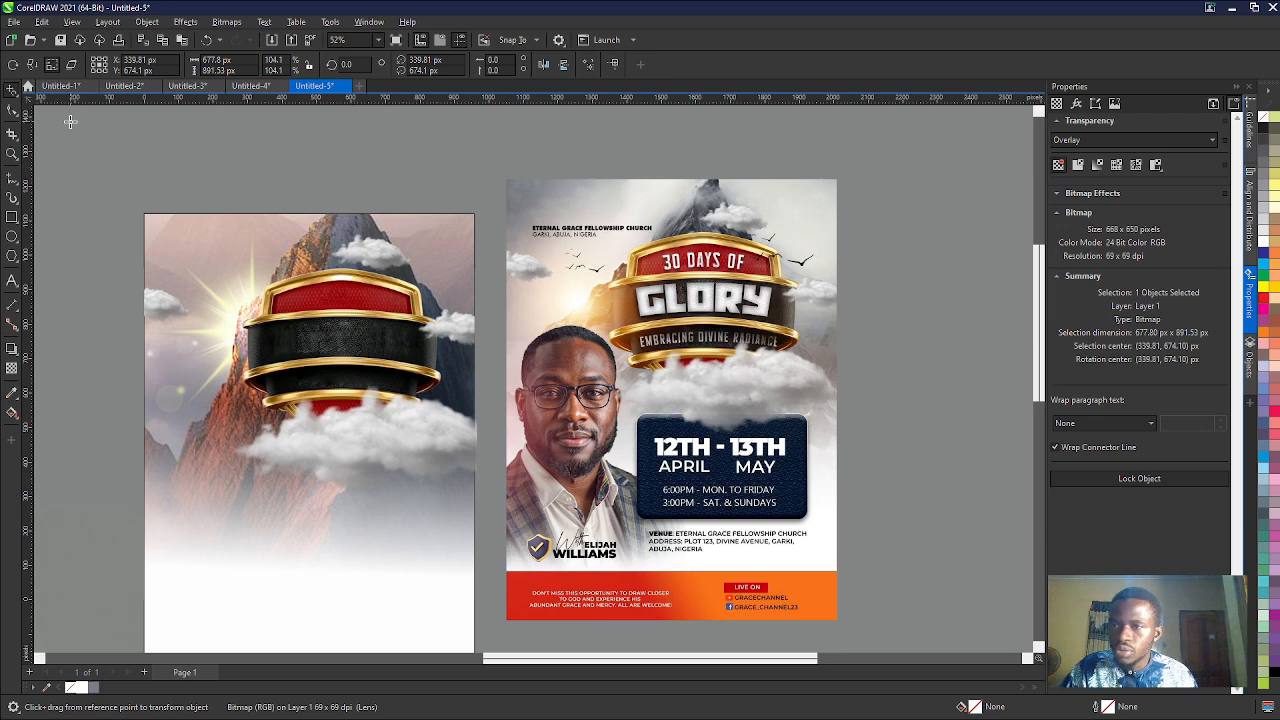
left_click(11, 89)
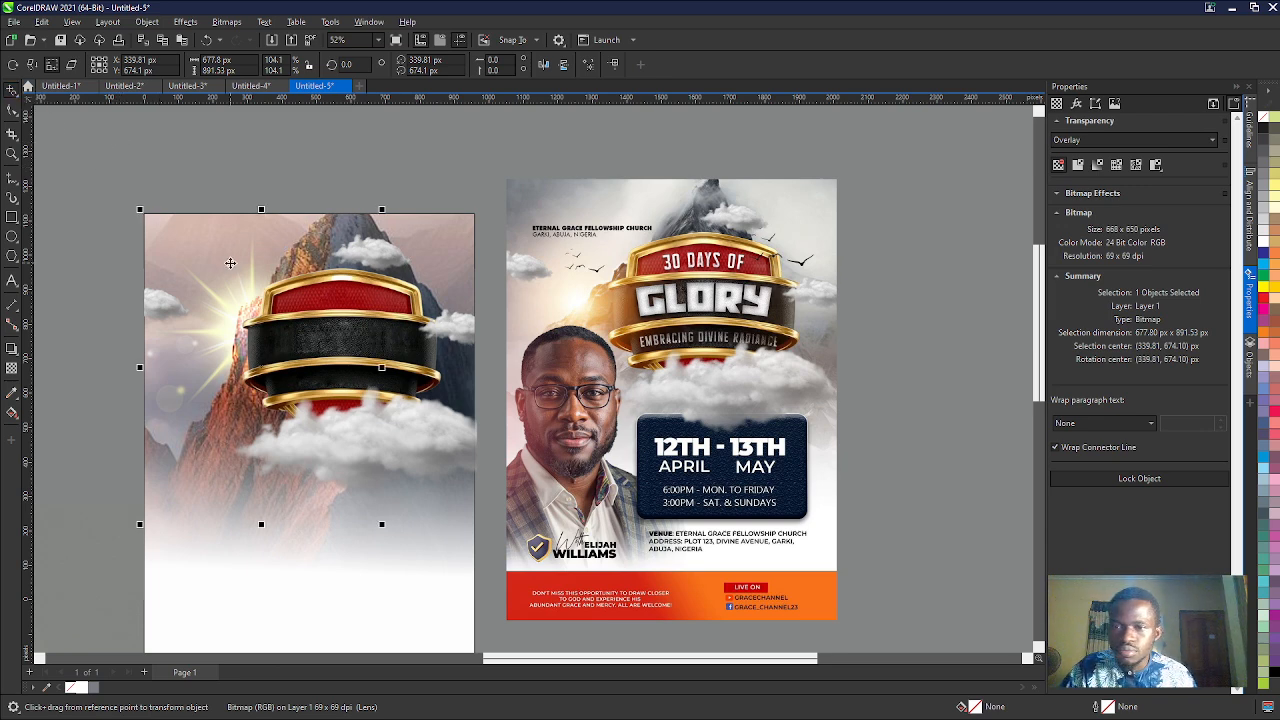
- Adjust the white rectangle's fountain transparency so the fade runs nearly vertically from the middle of the shield down to the lower page
scroll(240, 255, "down", 3)
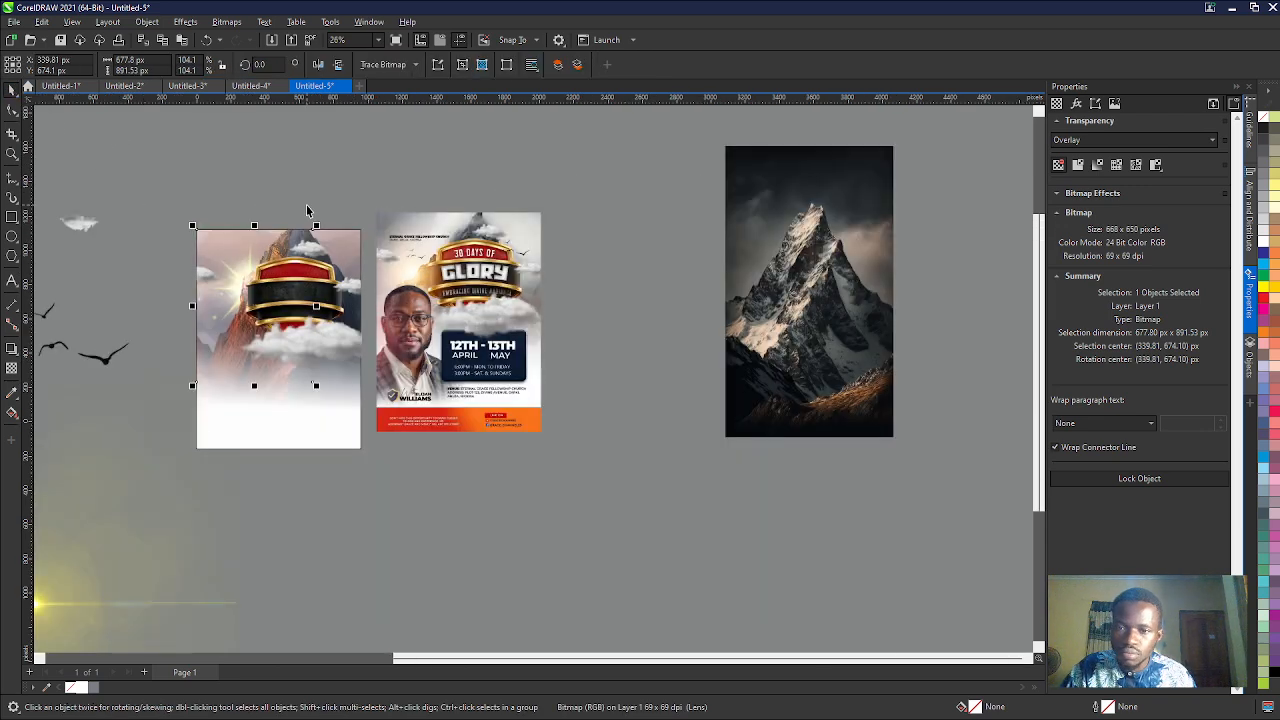
left_click(288, 420)
left_click(11, 368)
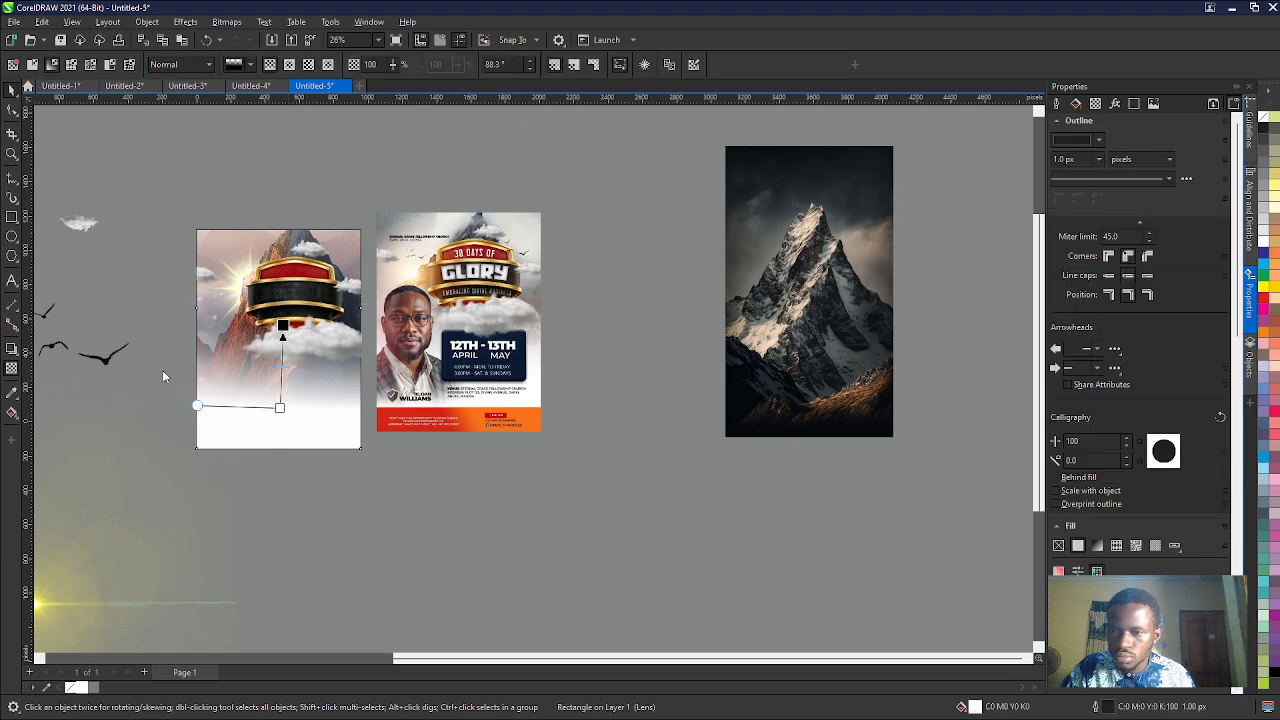
left_click_drag(279, 290, 280, 407)
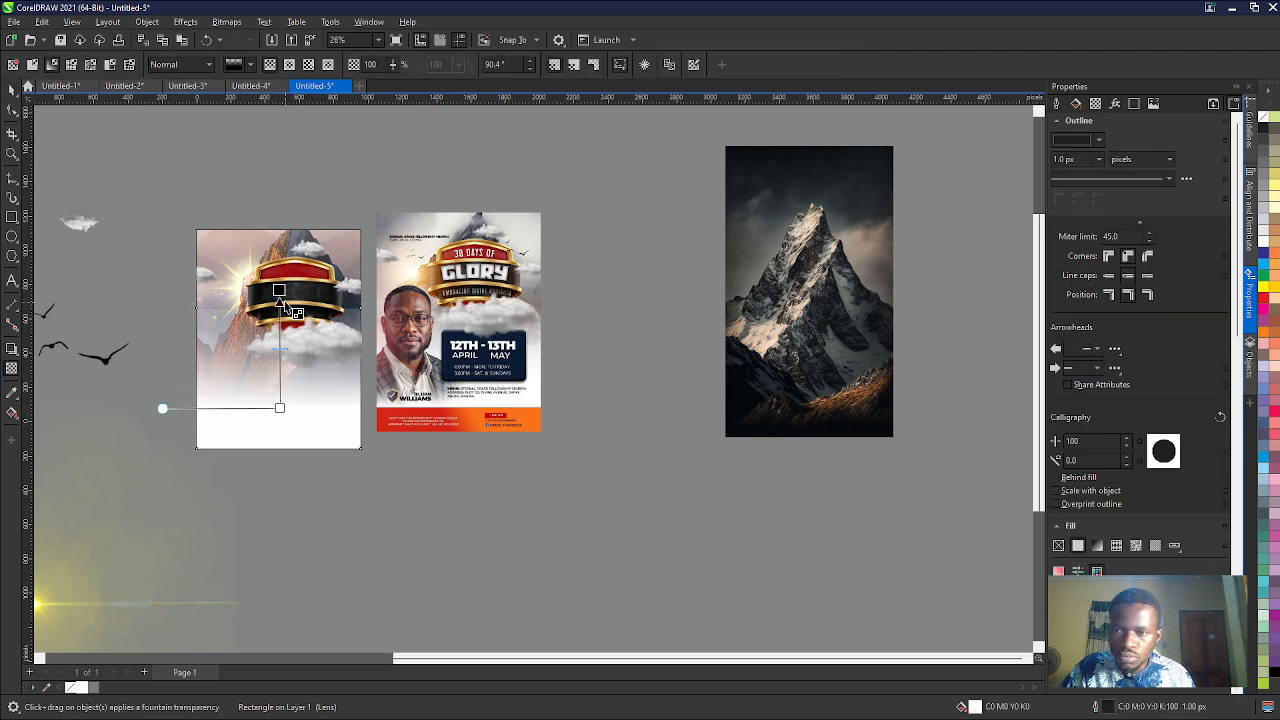
left_click_drag(279, 290, 285, 308)
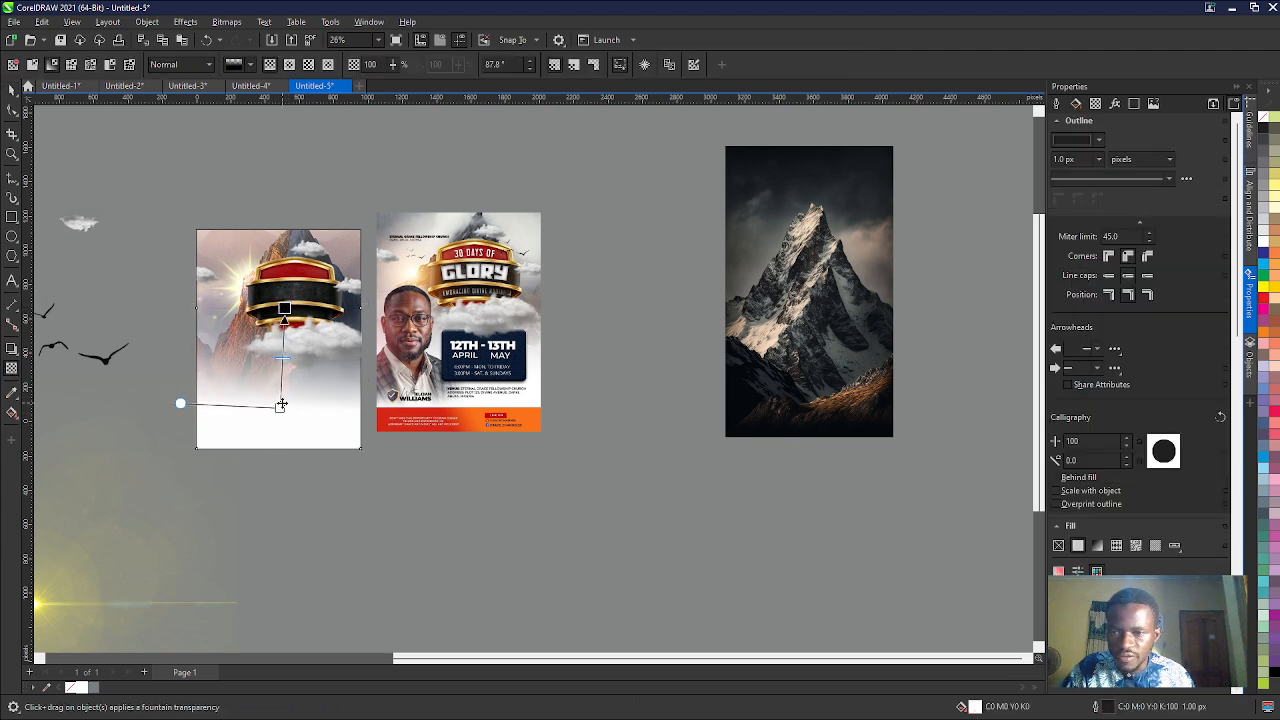
left_click_drag(281, 405, 300, 401)
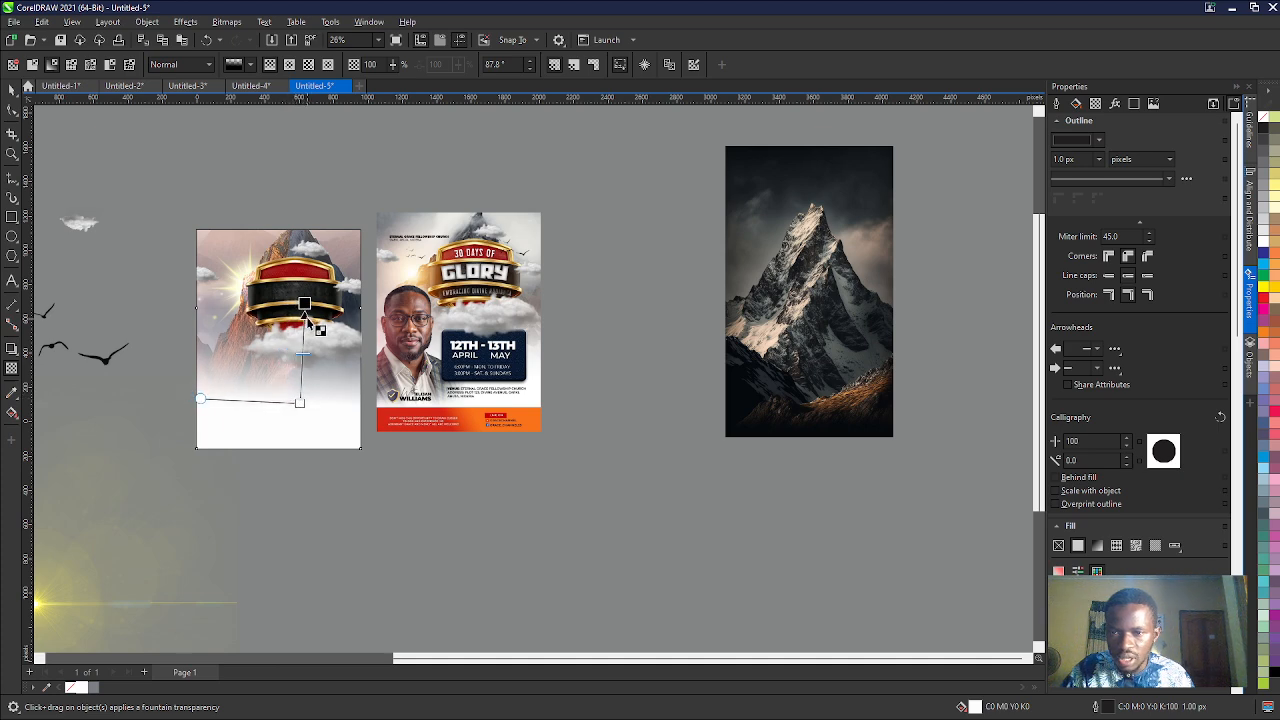
mouse_move(304, 303)
left_mouse_down()
mouse_move(288, 305)
mouse_move(299, 313)
left_mouse_up()
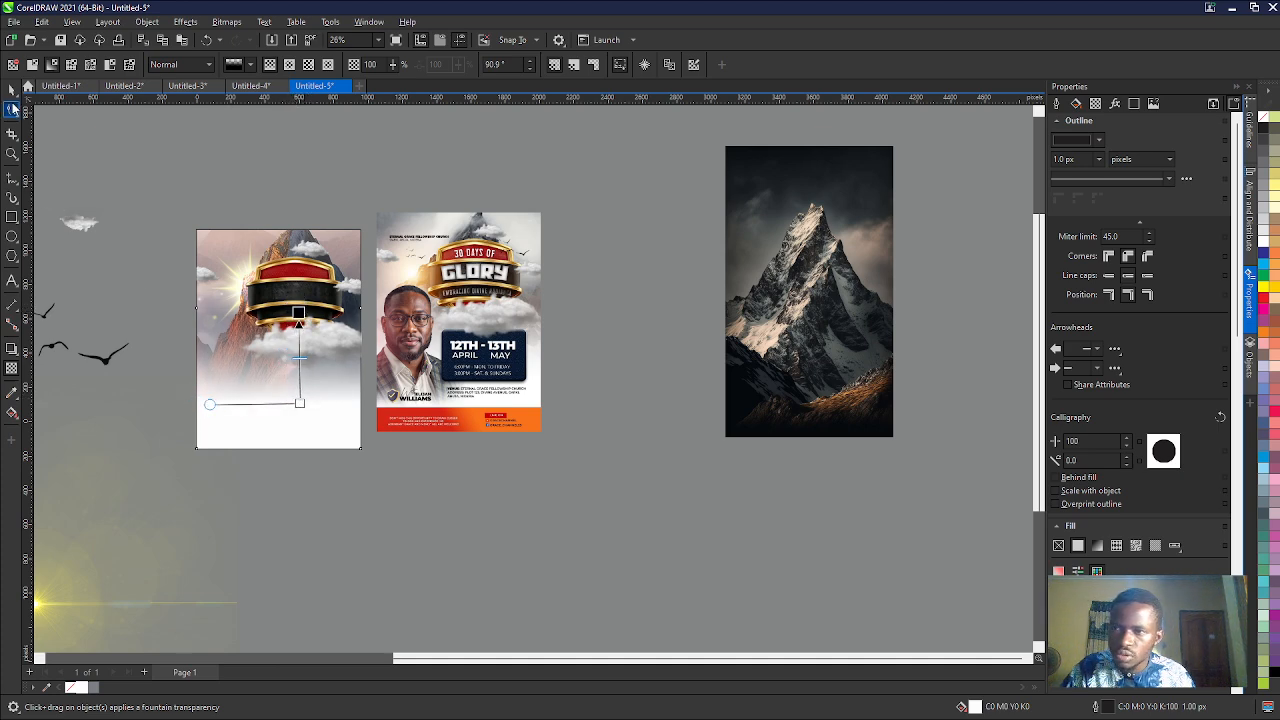
left_click(11, 88)
- Move the flying birds bitmap from beside the page to the empty space between the reference flyer and the mountain photo
scroll(254, 304, "up", 1)
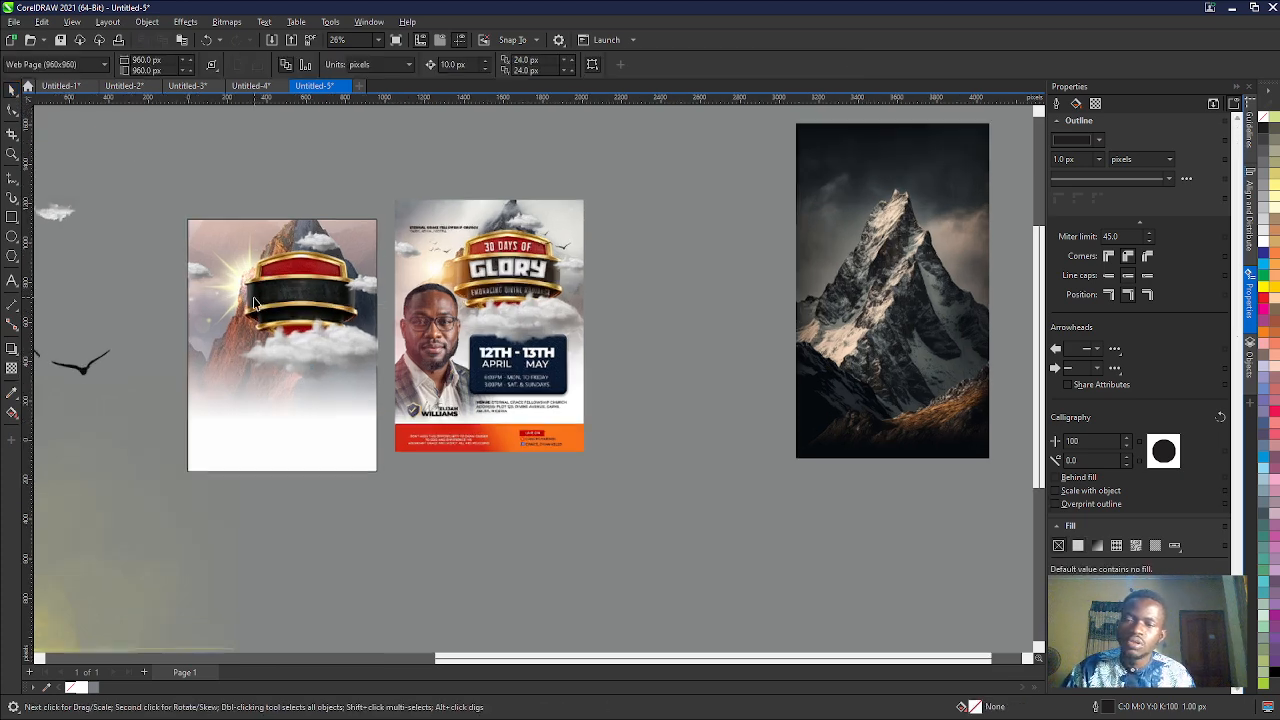
scroll(254, 304, "up", 1)
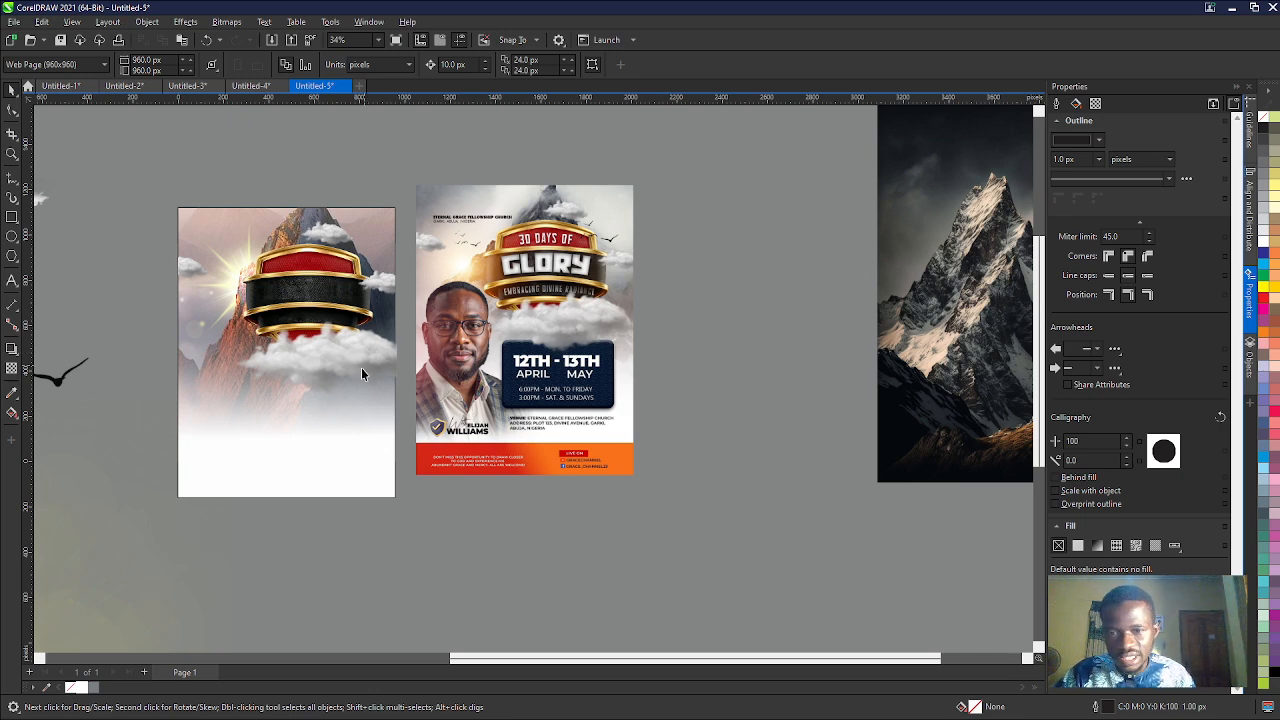
scroll(258, 347, "down", 2)
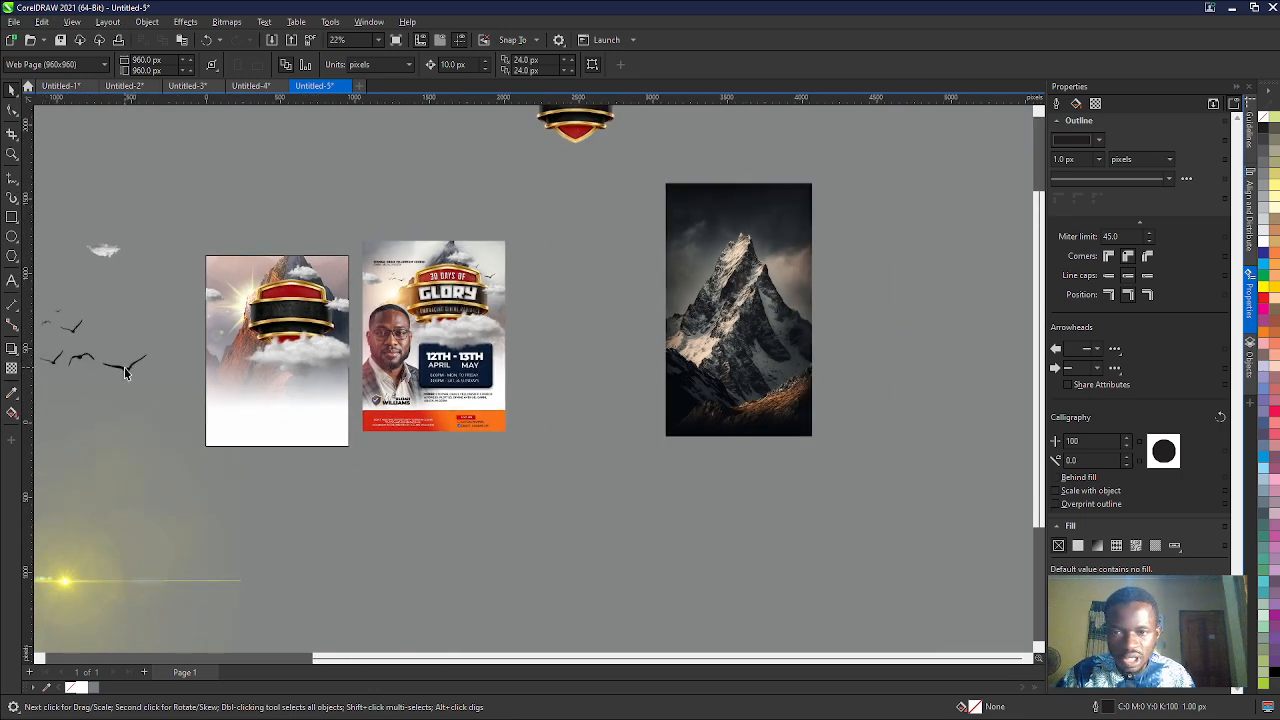
left_click_drag(125, 372, 607, 294)
scroll(607, 294, "up", 1)
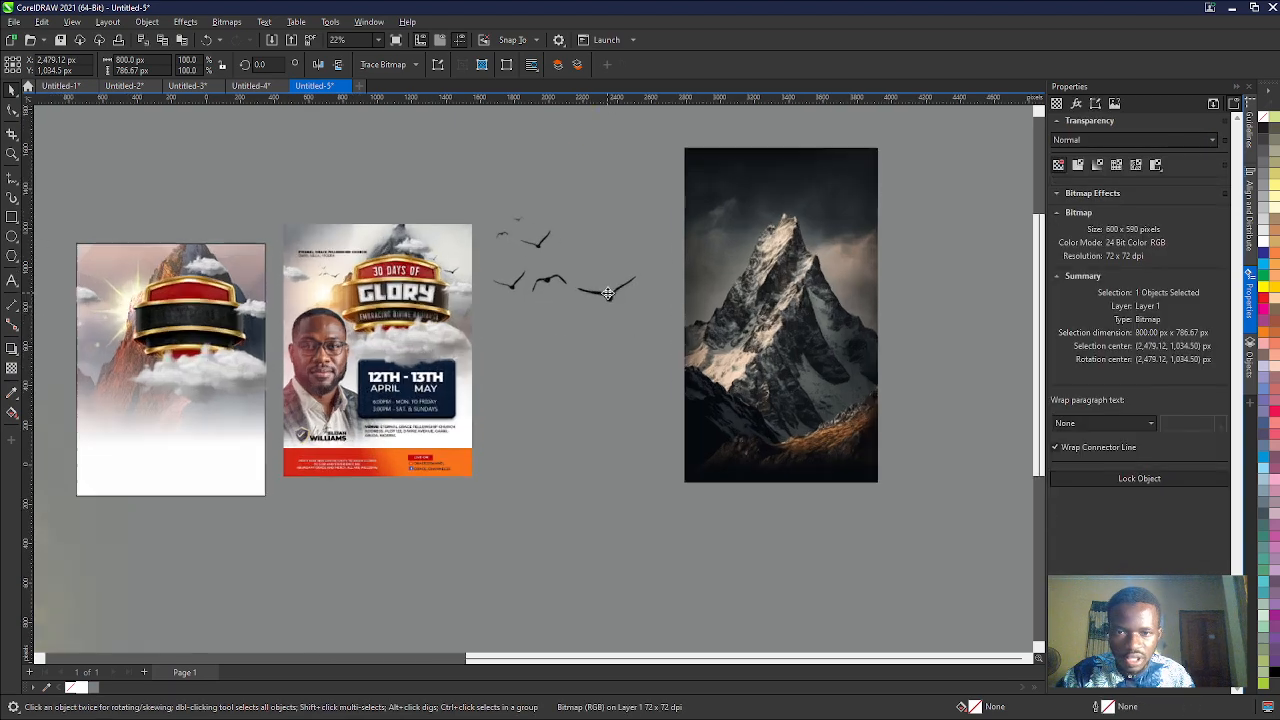
- Move the flying birds bitmap onto the shield's upper right in the reference flyer and shrink it to about 343 × 337 px
scroll(607, 294, "up", 1)
scroll(640, 290, "down", 2)
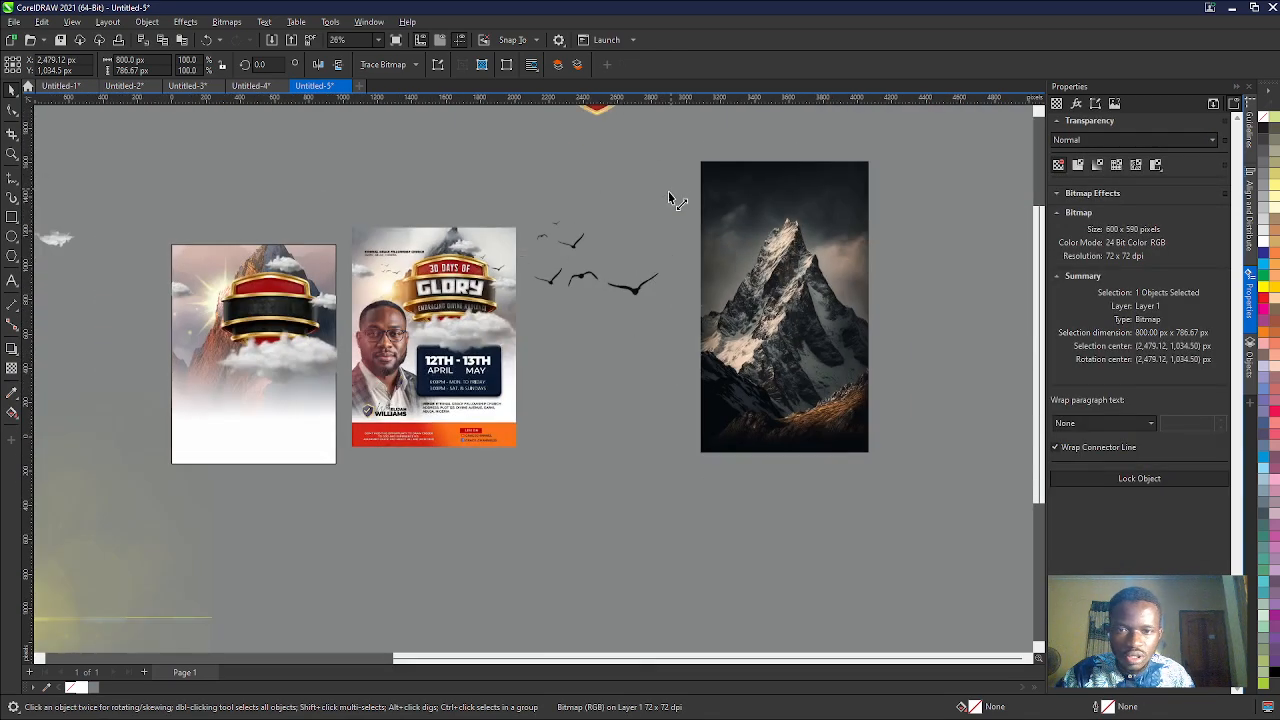
left_click_drag(668, 198, 343, 211)
scroll(564, 293, "up", 2)
scroll(400, 285, "down", 1)
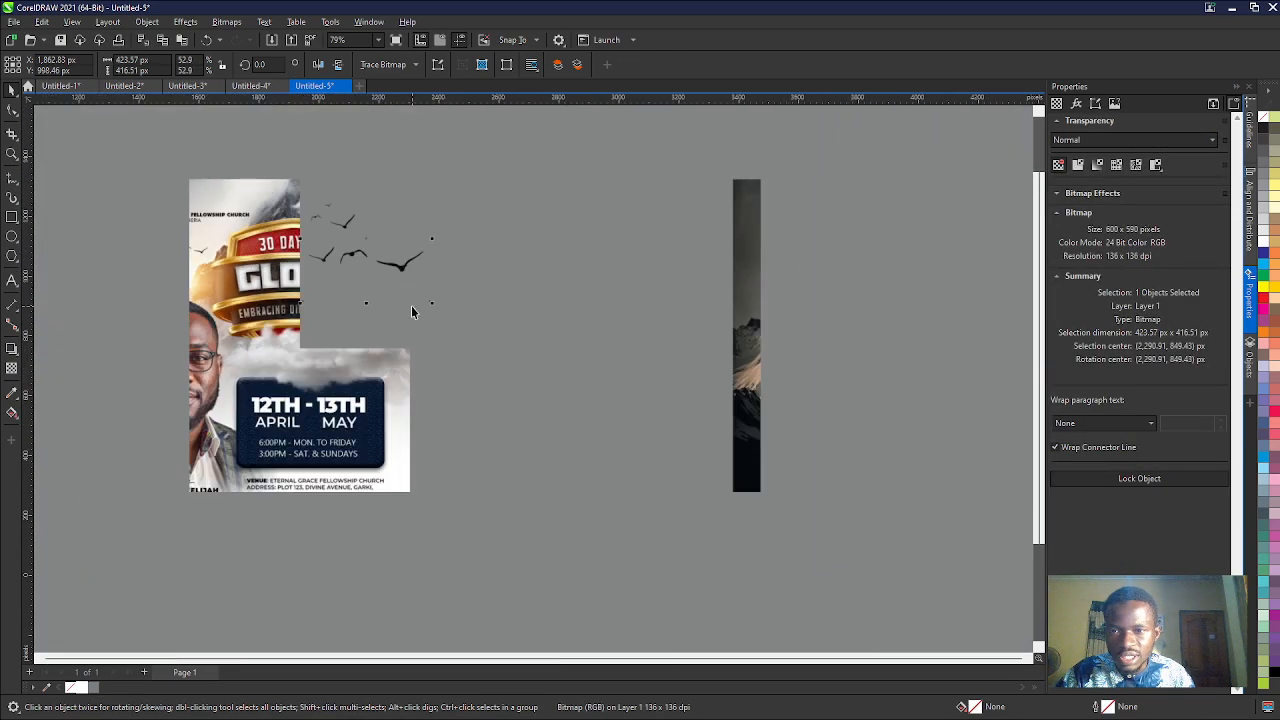
left_click_drag(437, 177, 419, 200)
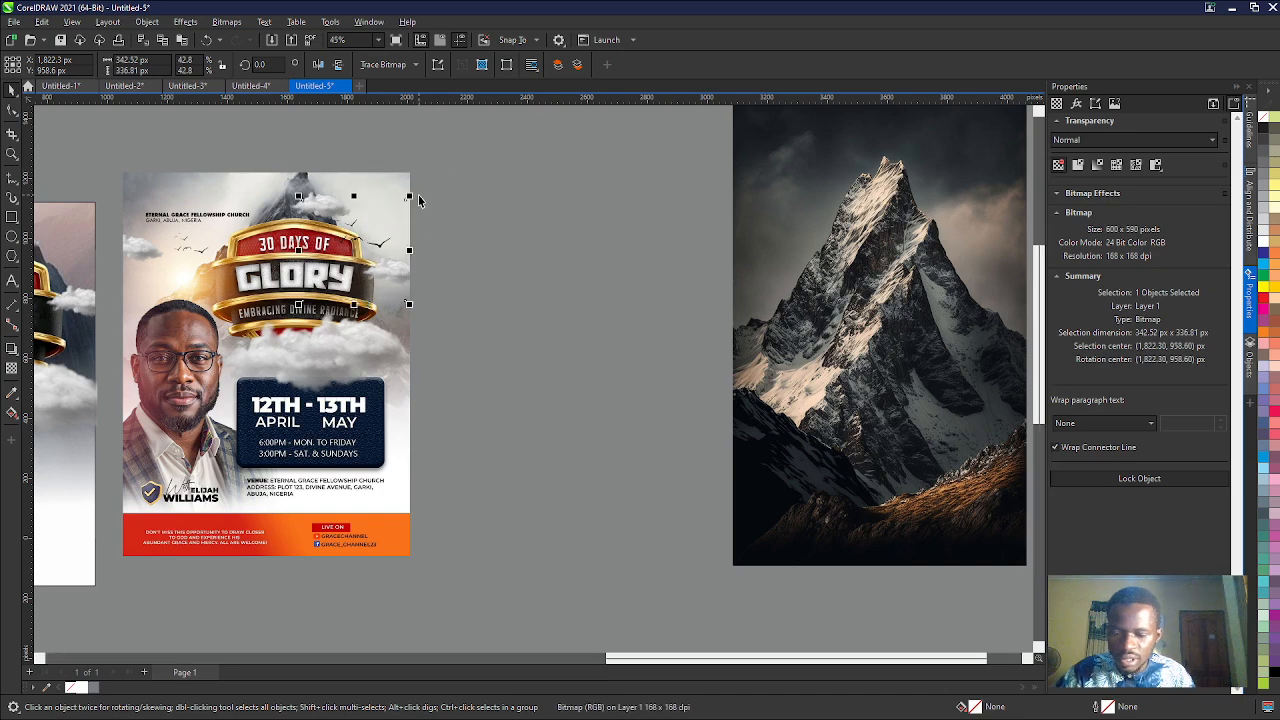
- Match the birds bitmap to the reference flyer's birds beside the shield, shifting it up and shrinking it to about 264 × 260 px
scroll(352, 244, "up", 3)
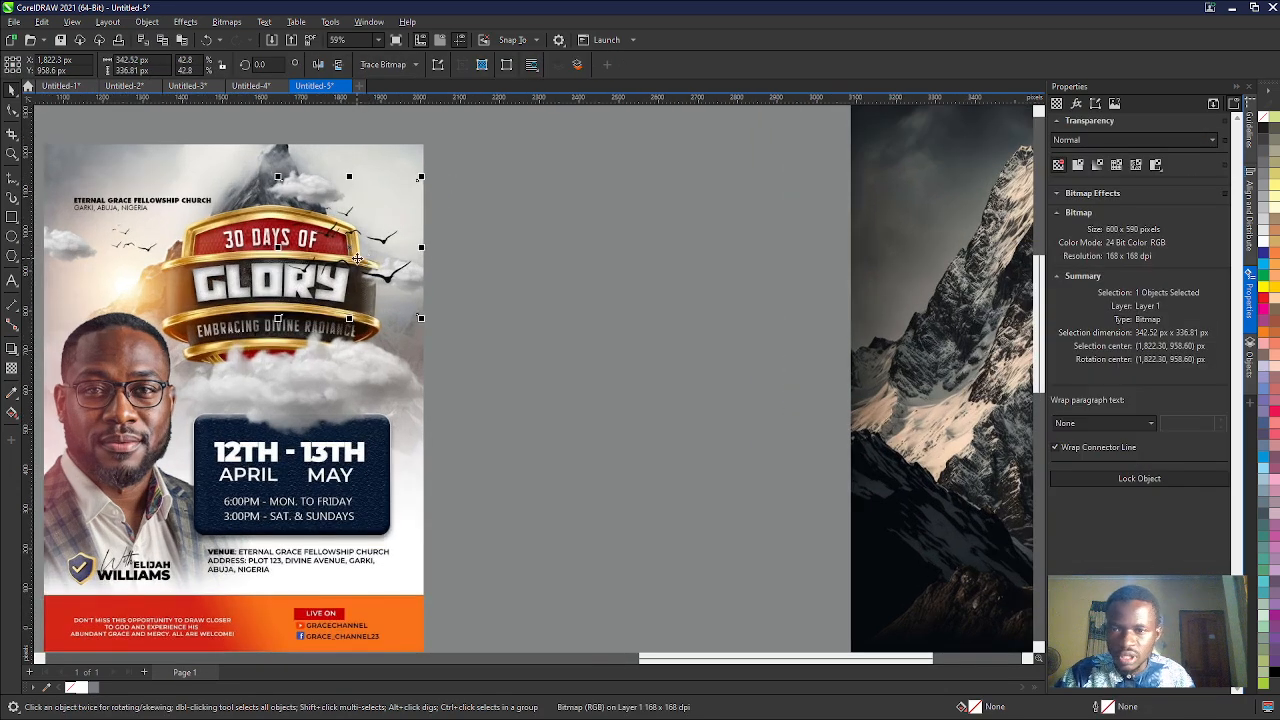
left_click_drag(352, 244, 352, 180)
scroll(352, 180, "down", 1)
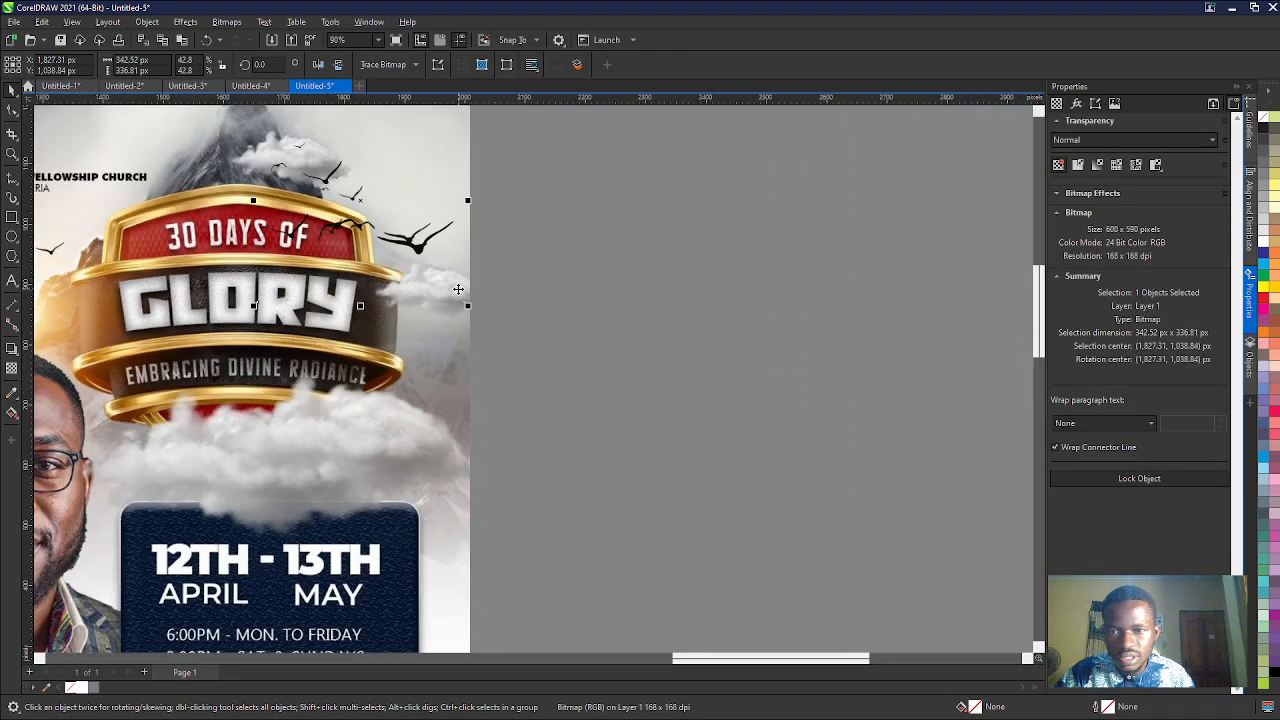
left_click_drag(471, 305, 442, 277)
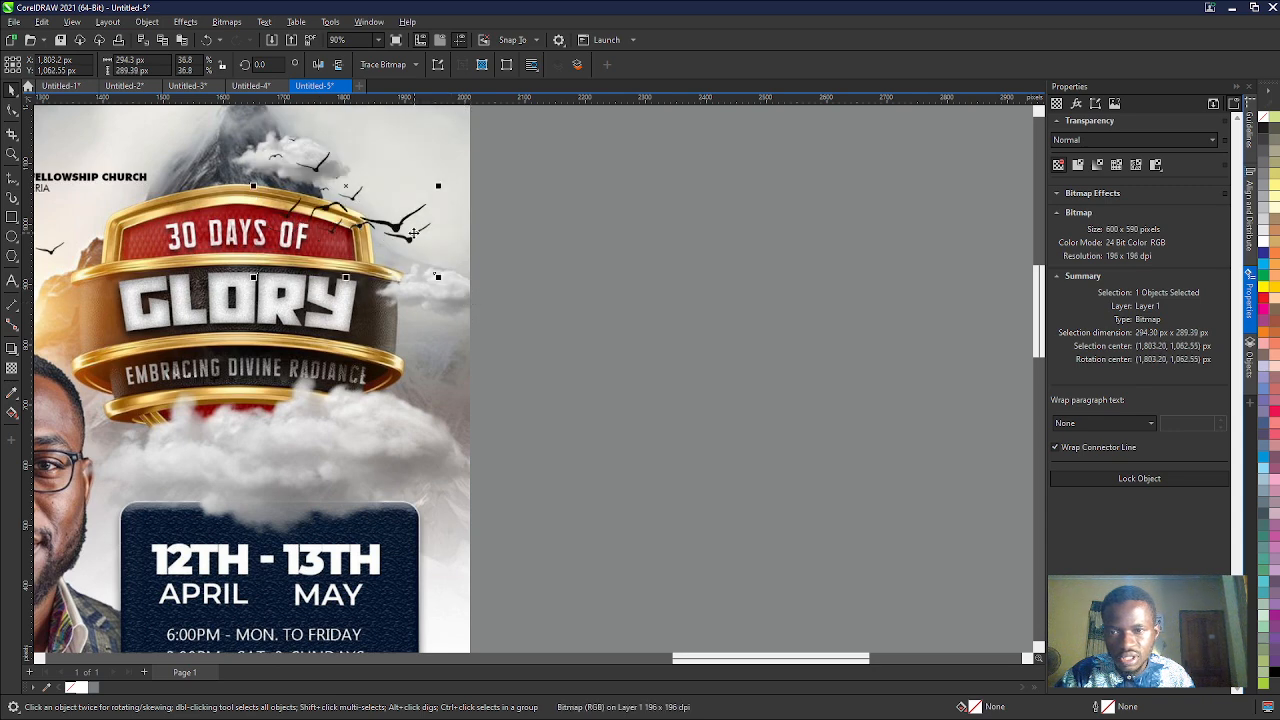
left_click_drag(403, 231, 418, 241)
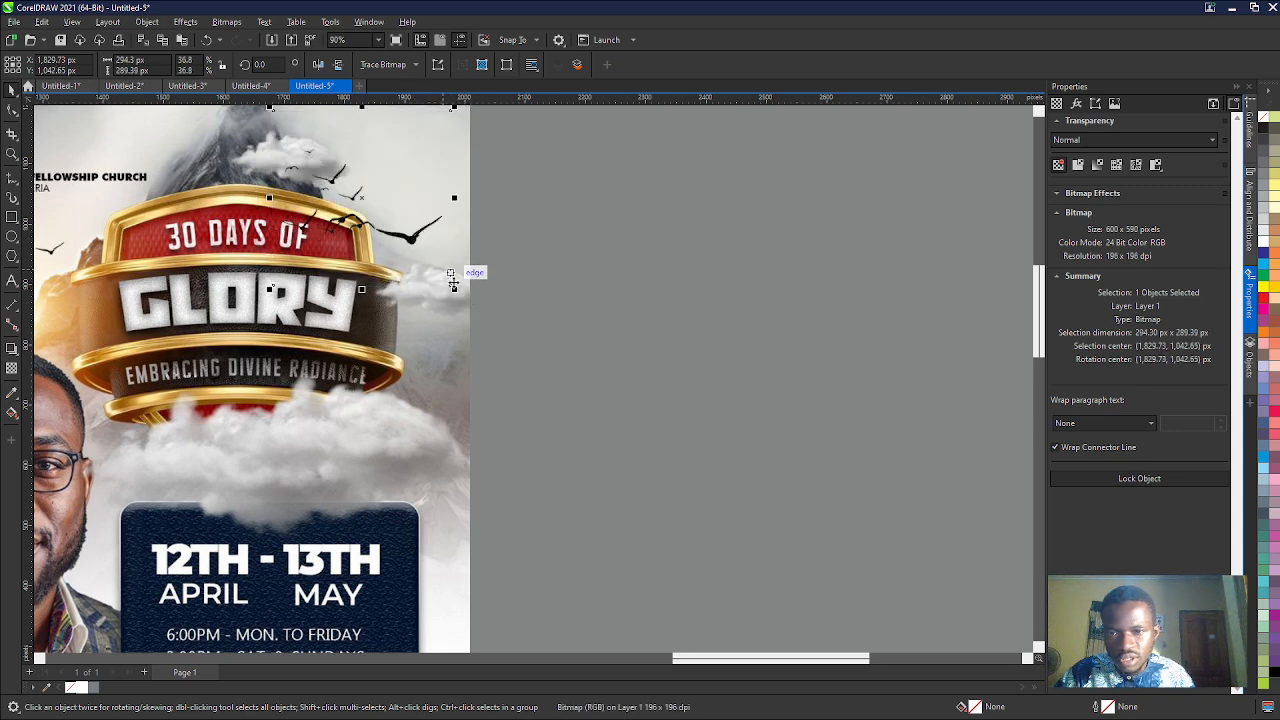
left_click_drag(454, 289, 435, 270)
left_click_drag(395, 226, 408, 239)
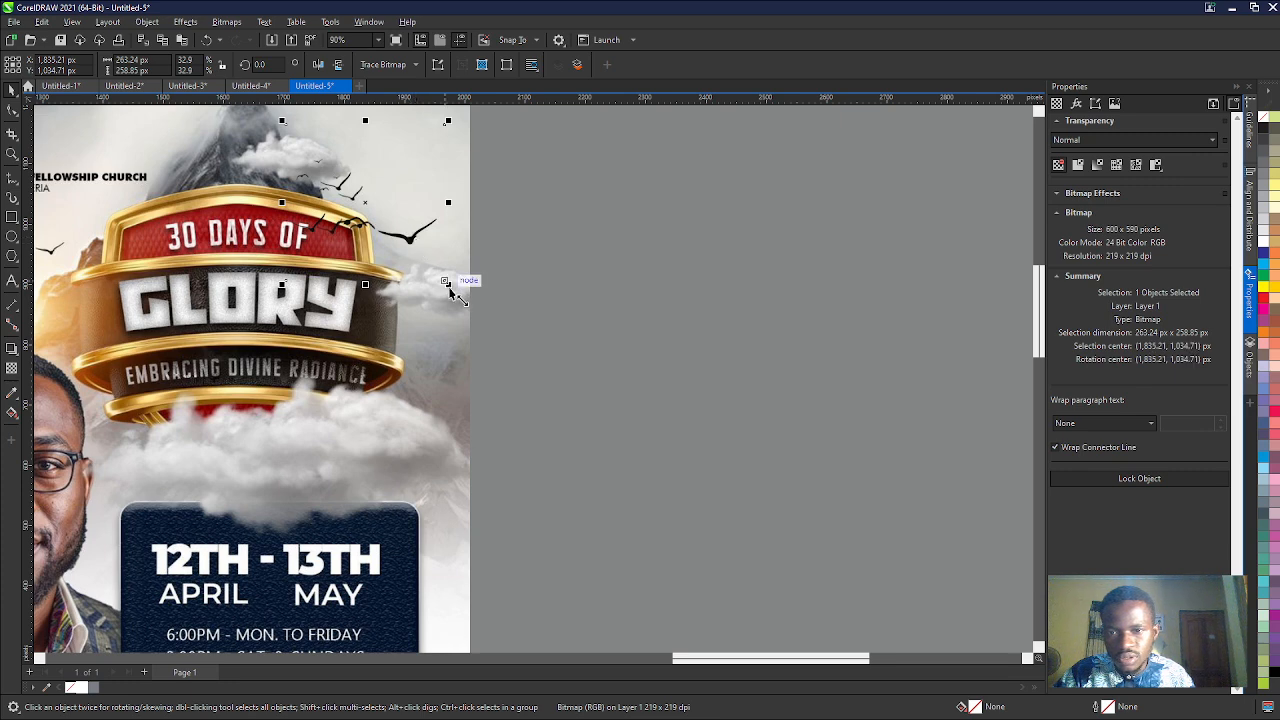
mouse_move(448, 286)
left_mouse_down()
mouse_move(425, 262)
mouse_move(450, 286)
left_mouse_up()
- Enlarge the birds bitmap over the reference flyer slightly, to about 285 × 280 px
scroll(452, 285, "down", 4)
scroll(457, 283, "up", 2)
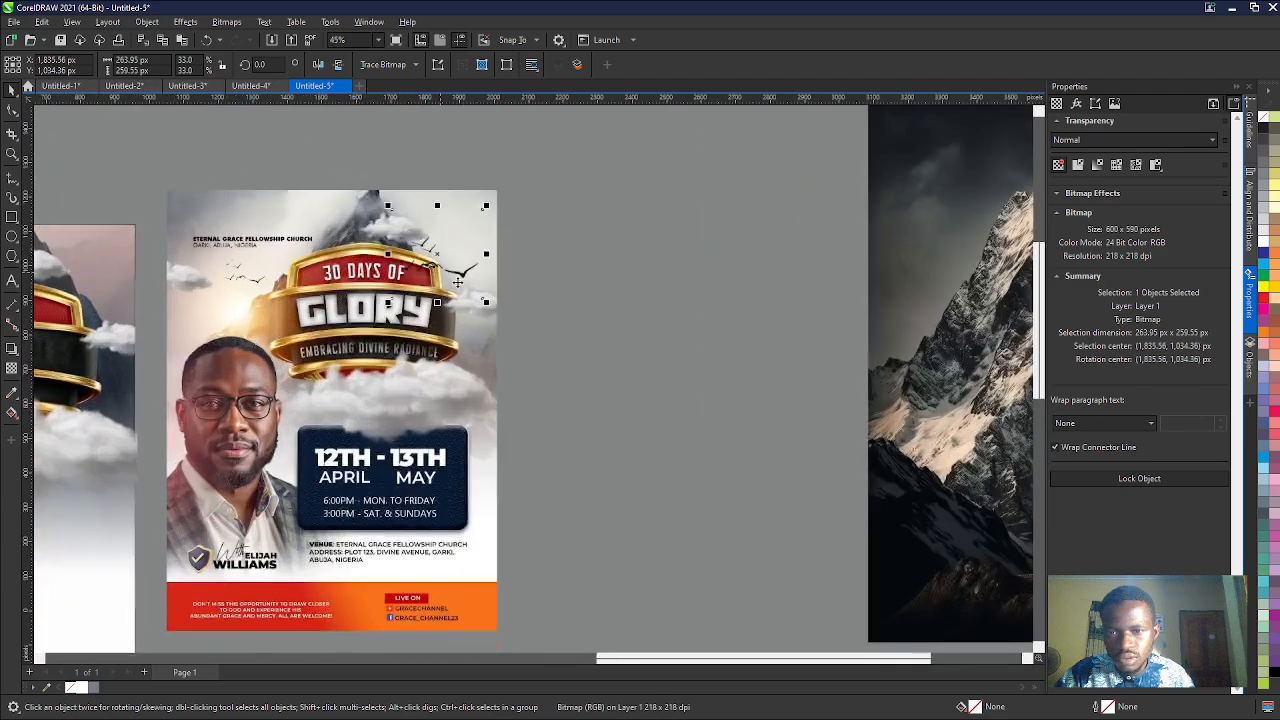
scroll(457, 283, "up", 2)
scroll(444, 236, "down", 2)
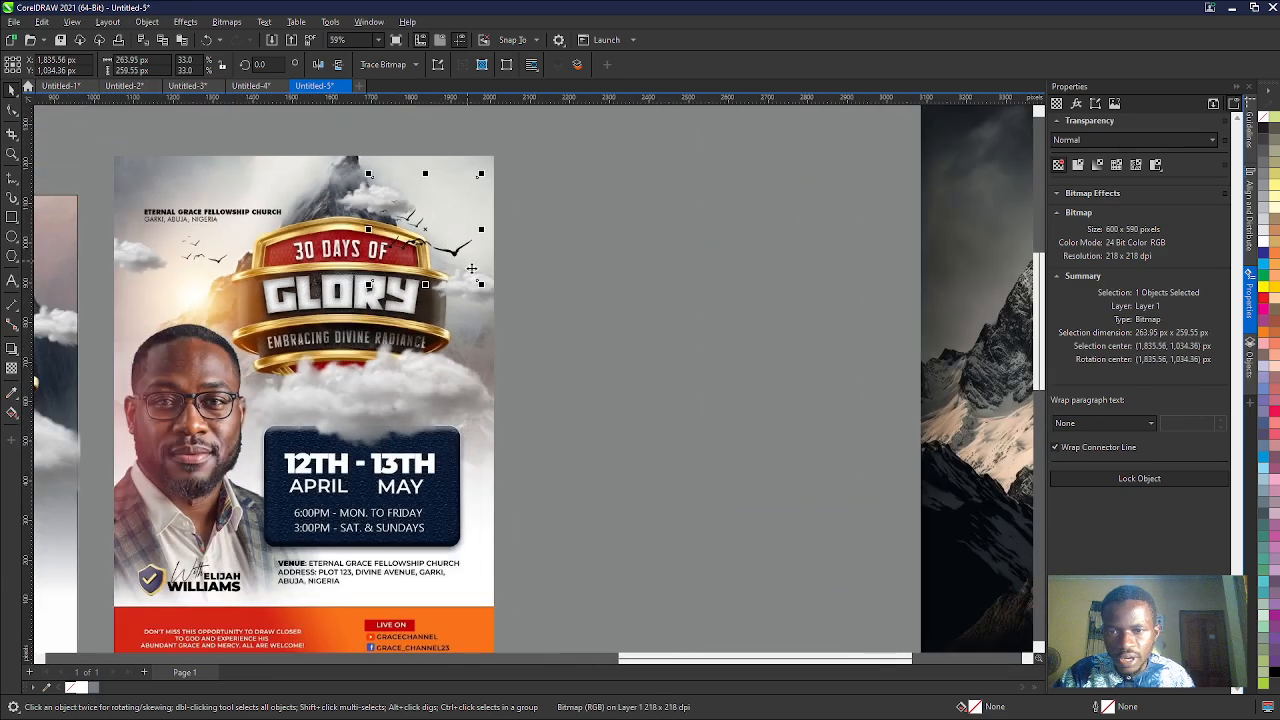
left_click_drag(481, 284, 490, 297)
scroll(445, 243, "down", 3)
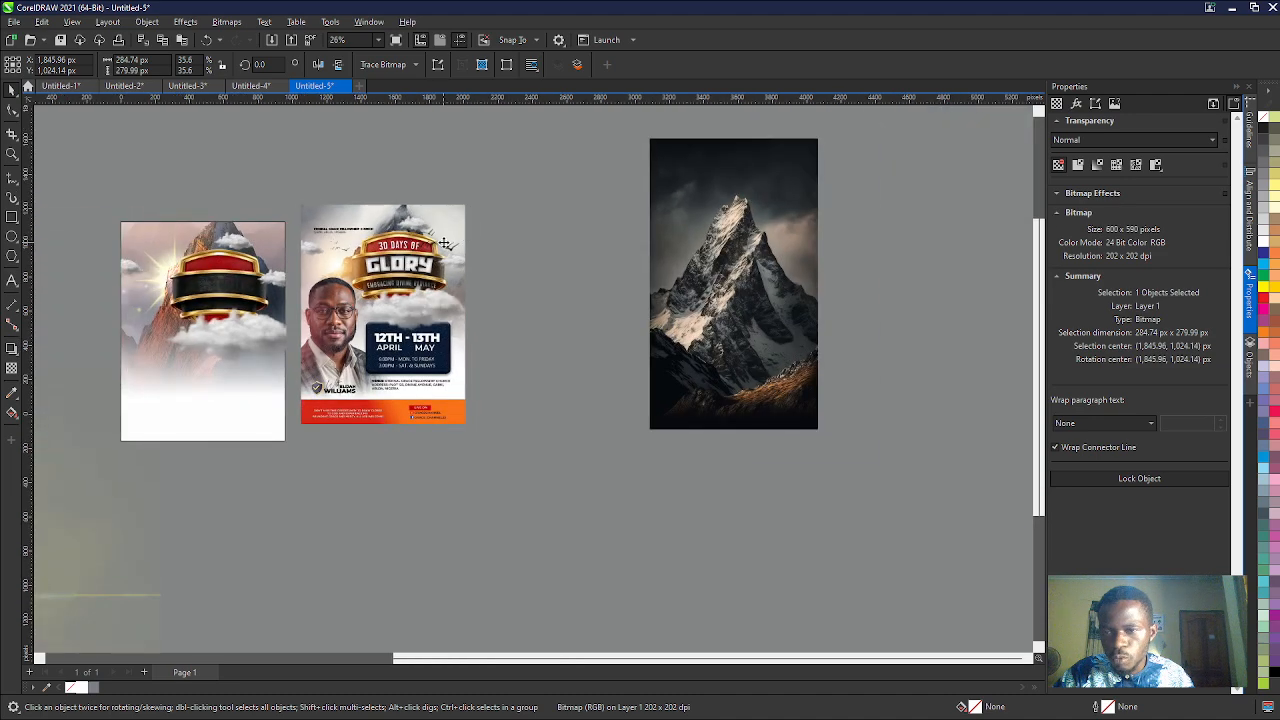
- Move the birds bitmap from the reference flyer to the matching spot at the shield's upper right on the working page
left_click_drag(445, 243, 347, 261)
scroll(240, 260, "up", 2)
scroll(240, 260, "up", 2)
scroll(347, 261, "down", 3)
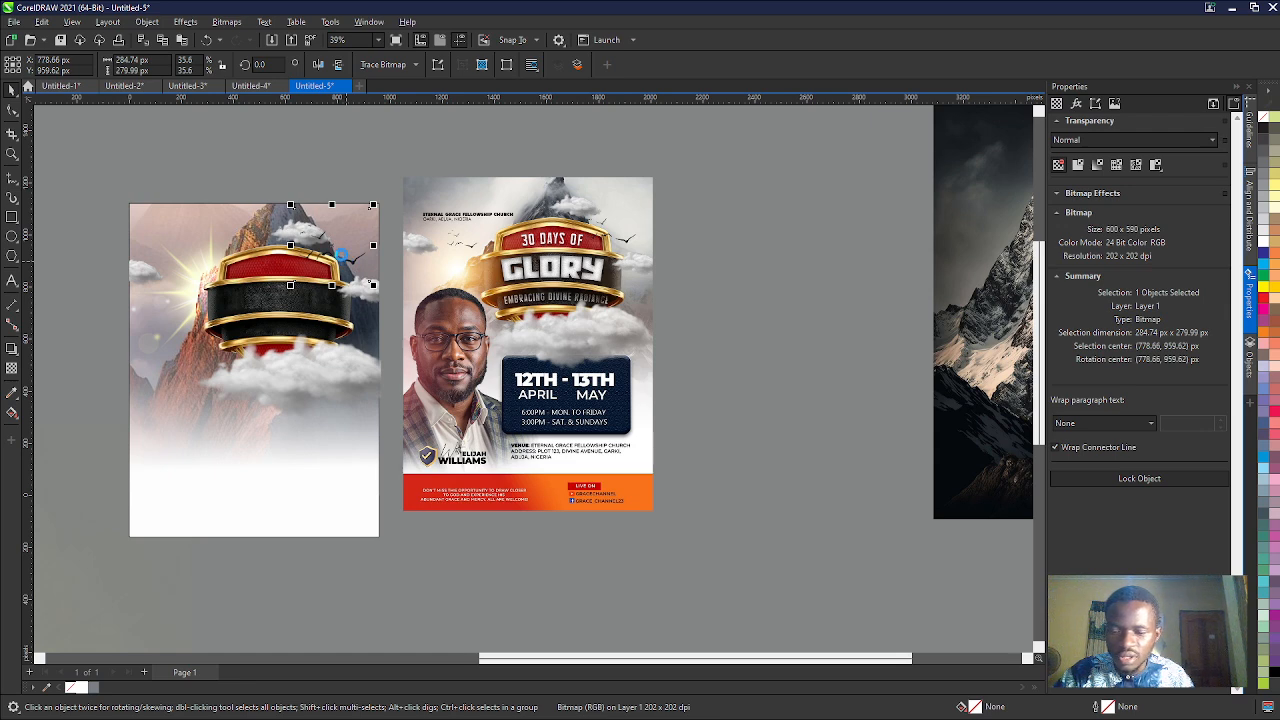
- Duplicate the birds, place the copy above the sun flare at the shield's left, and shrink it to about 165 × 162 px
key("ctrl+d")
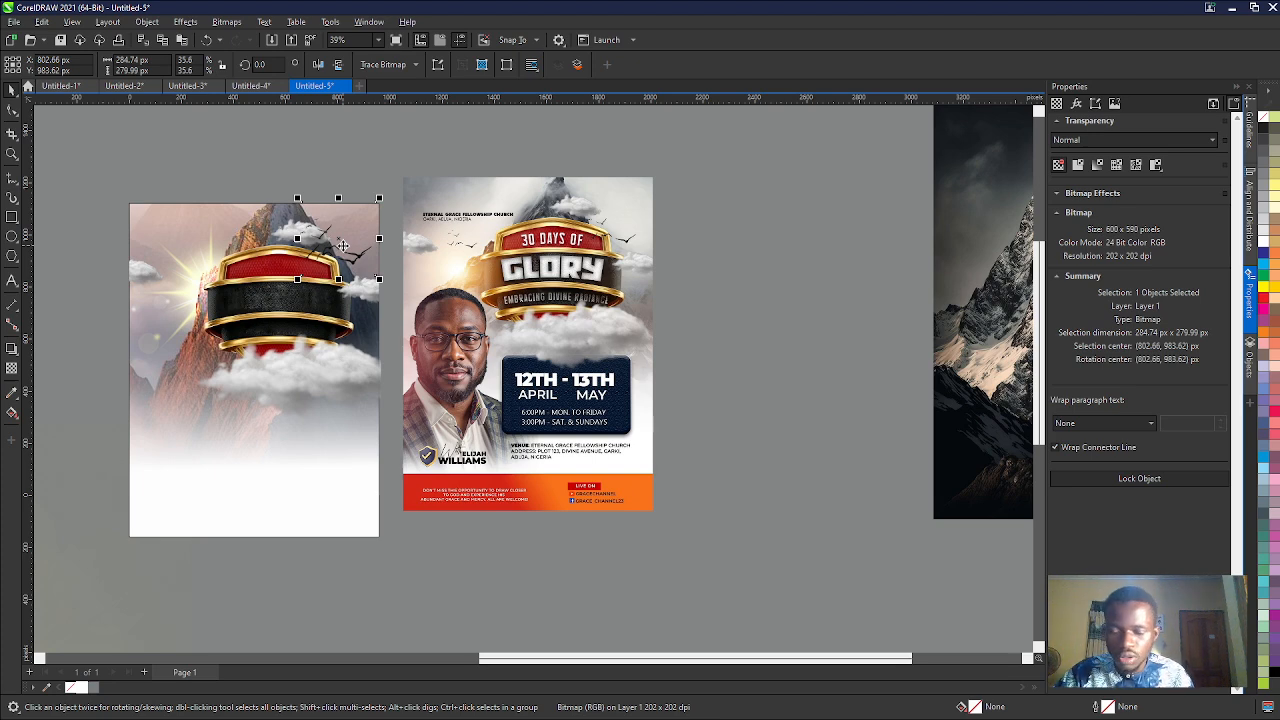
left_click_drag(339, 240, 178, 256)
scroll(191, 279, "up", 2)
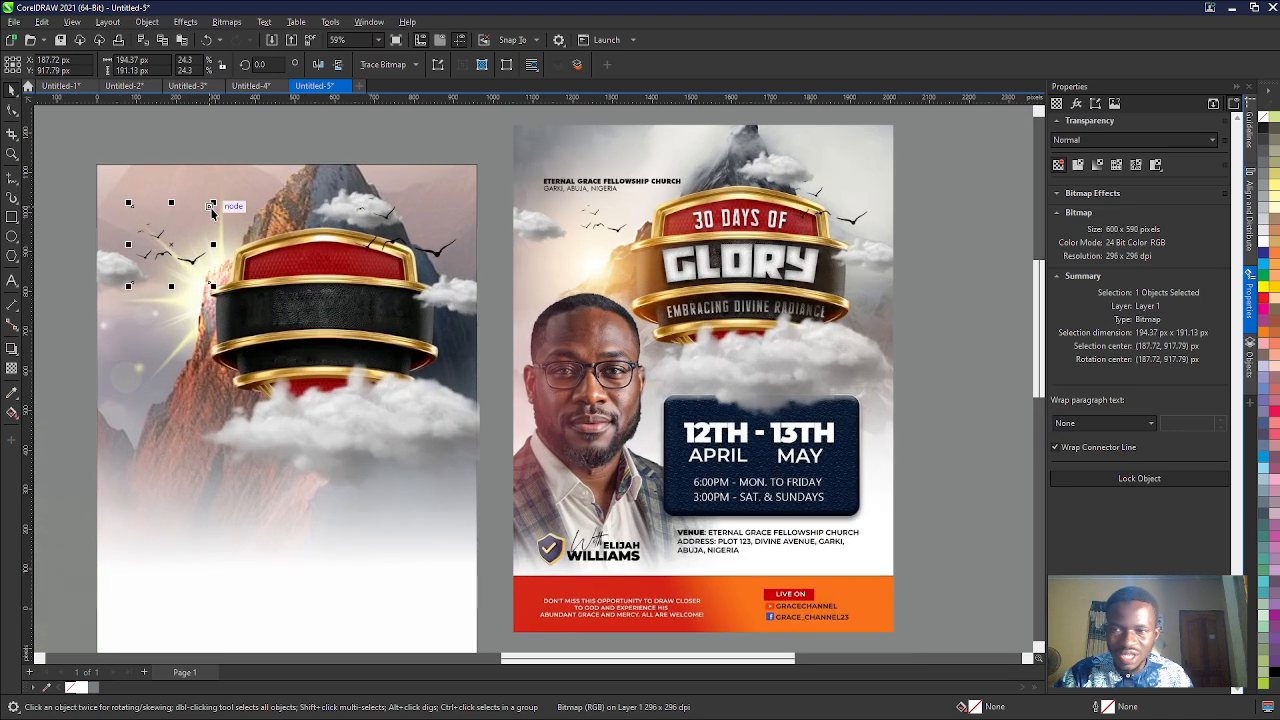
left_click_drag(213, 206, 200, 217)
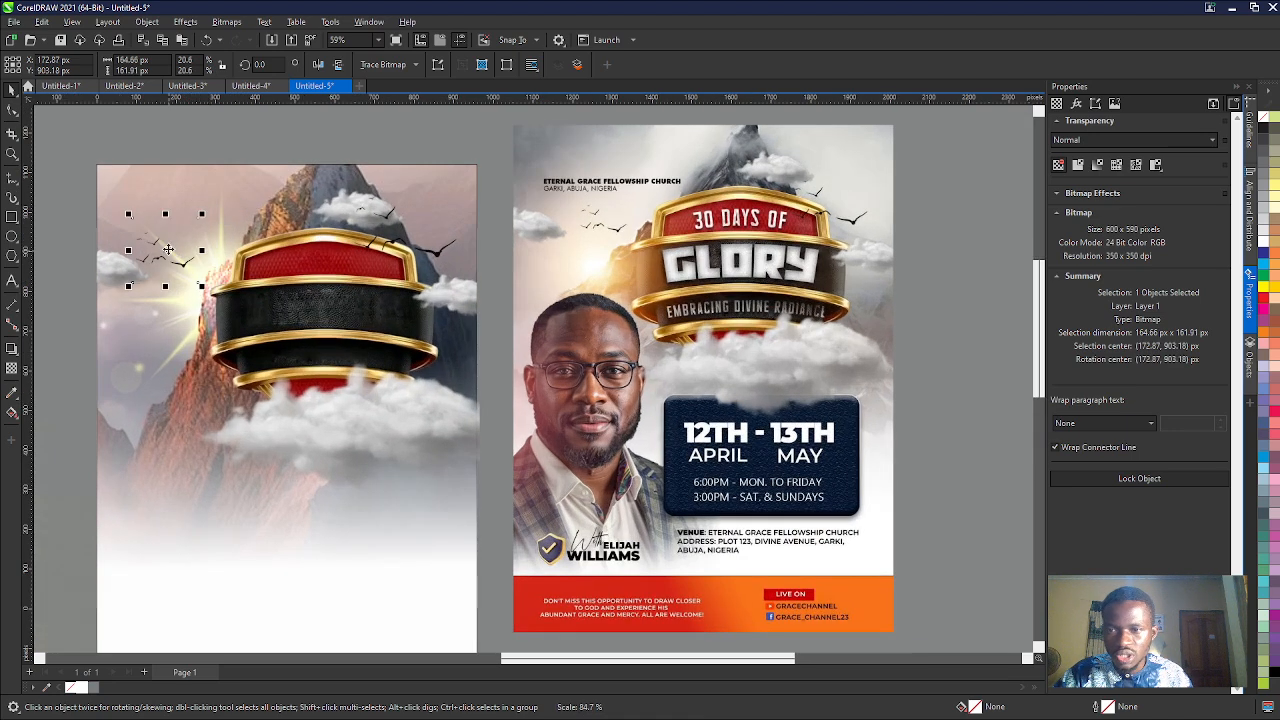
- Examine the navy date panel and the lower details of the reference flyer against the working page
scroll(169, 241, "down", 1)
scroll(168, 240, "down", 1)
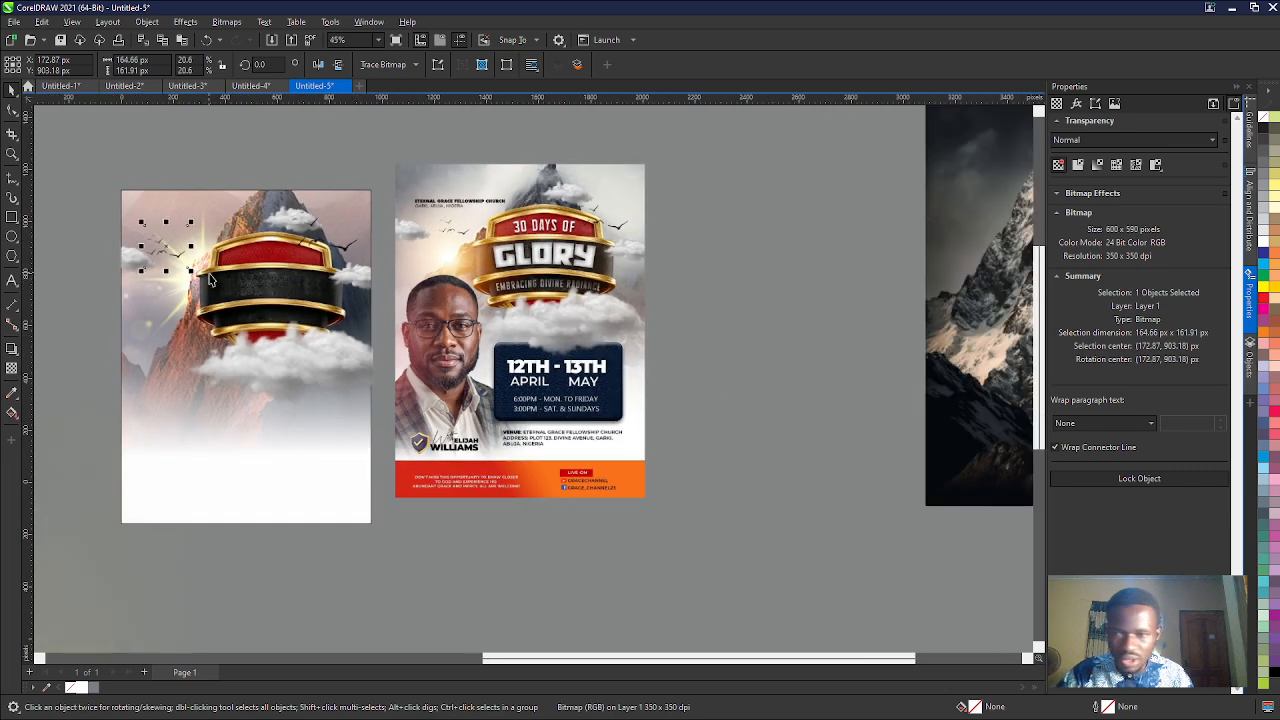
left_click(590, 412)
scroll(590, 412, "up", 2)
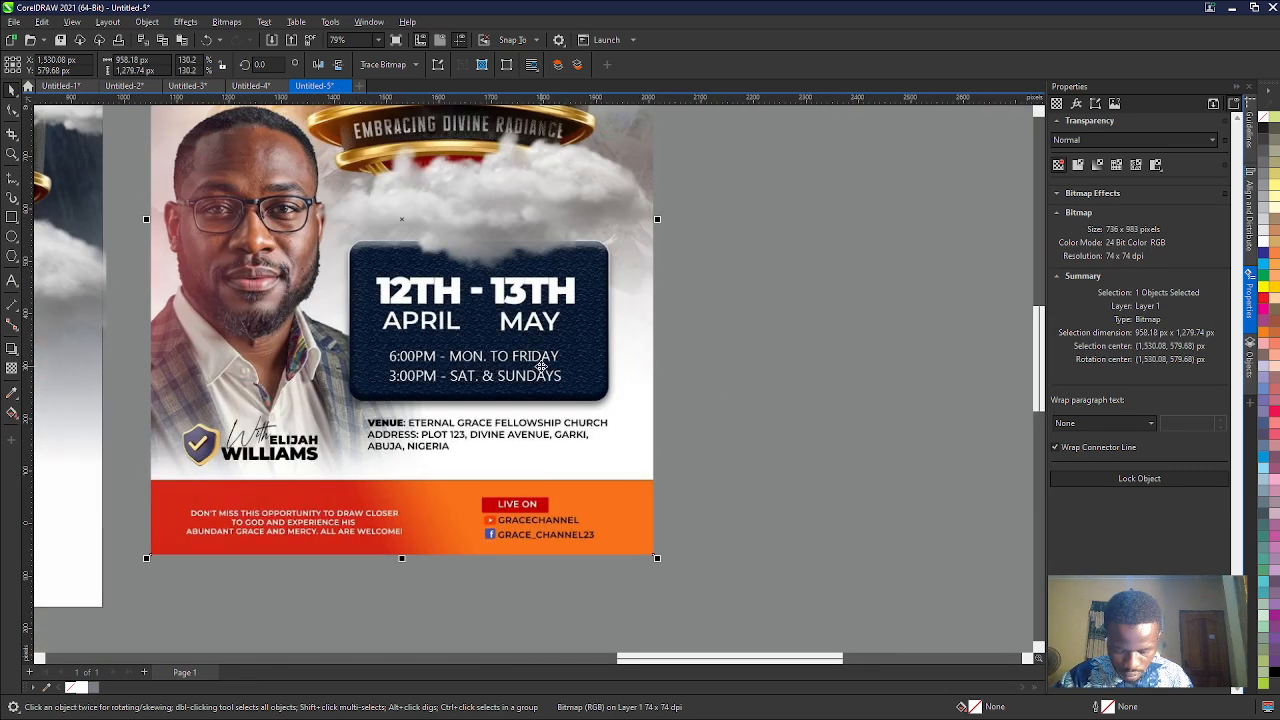
scroll(465, 345, "down", 1)
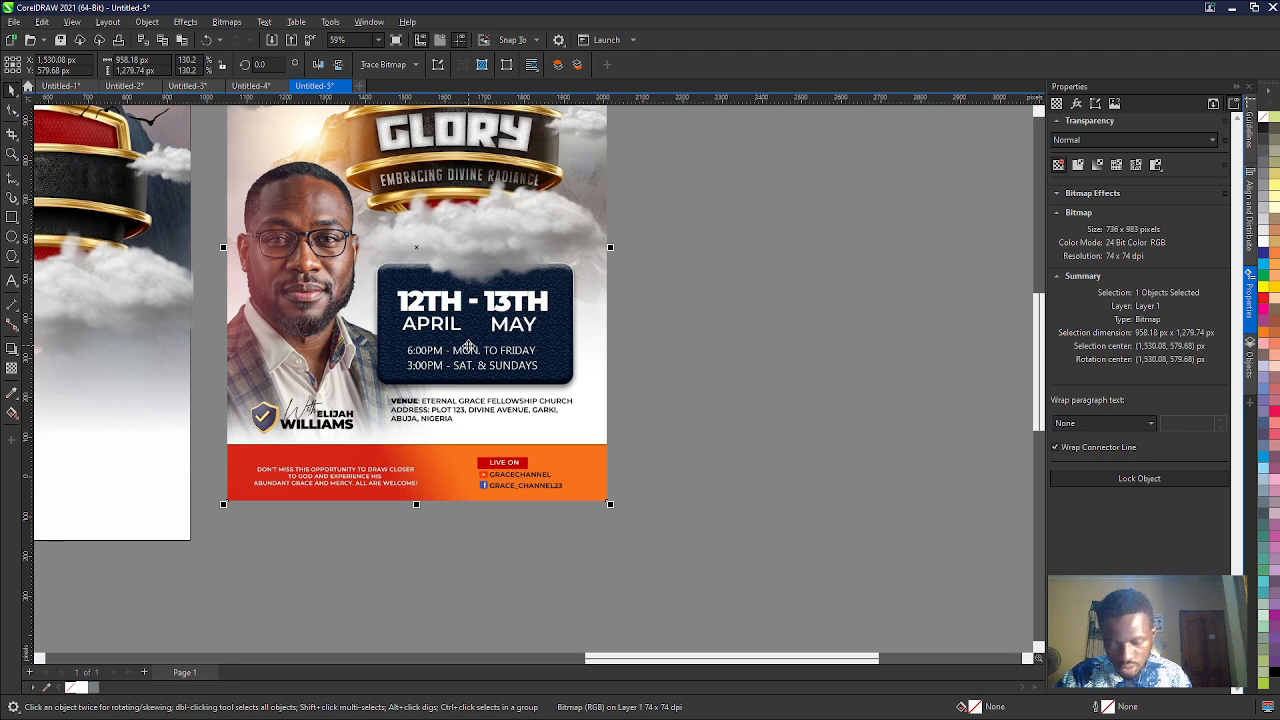
scroll(508, 283, "down", 2)
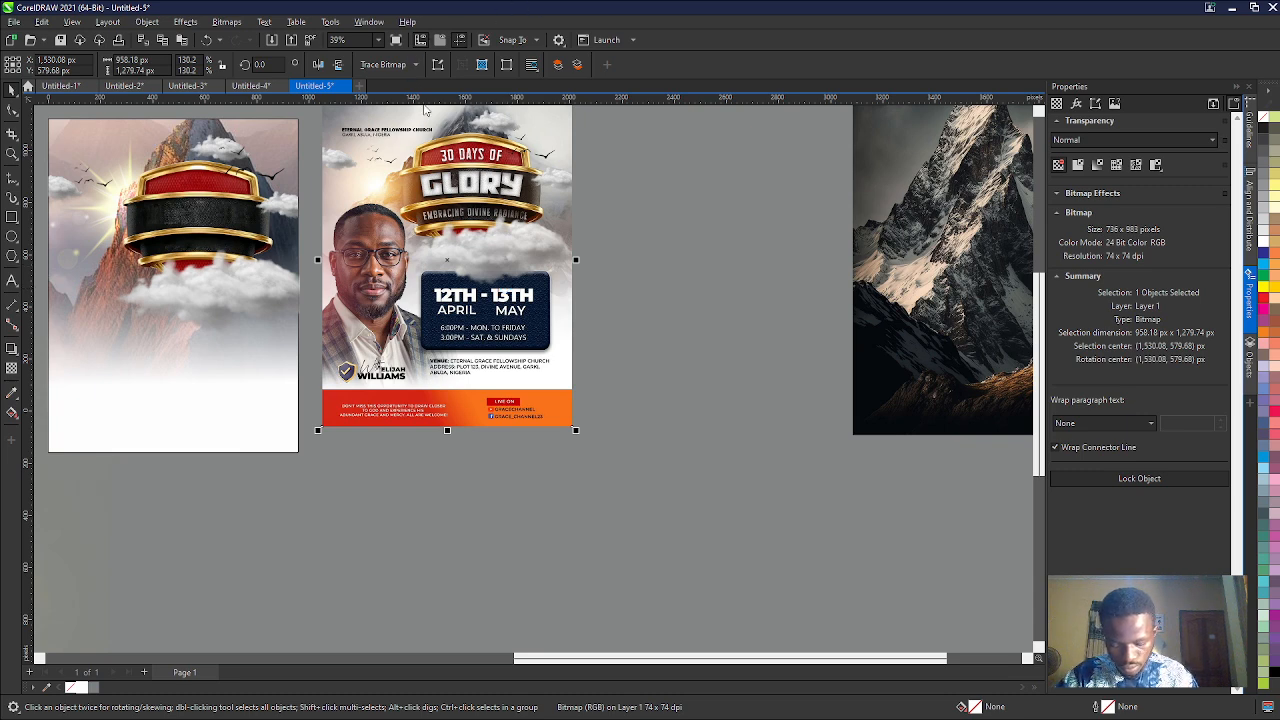
scroll(469, 331, "down", 1)
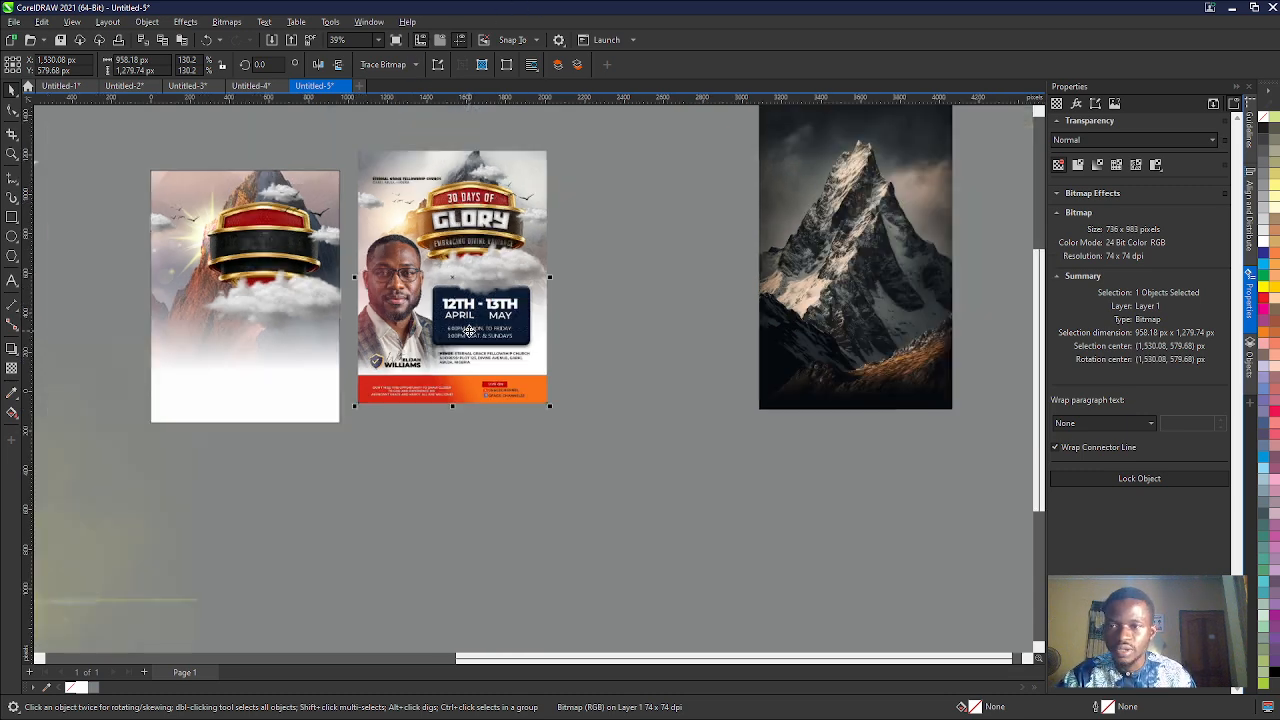
scroll(310, 198, "up", 1)
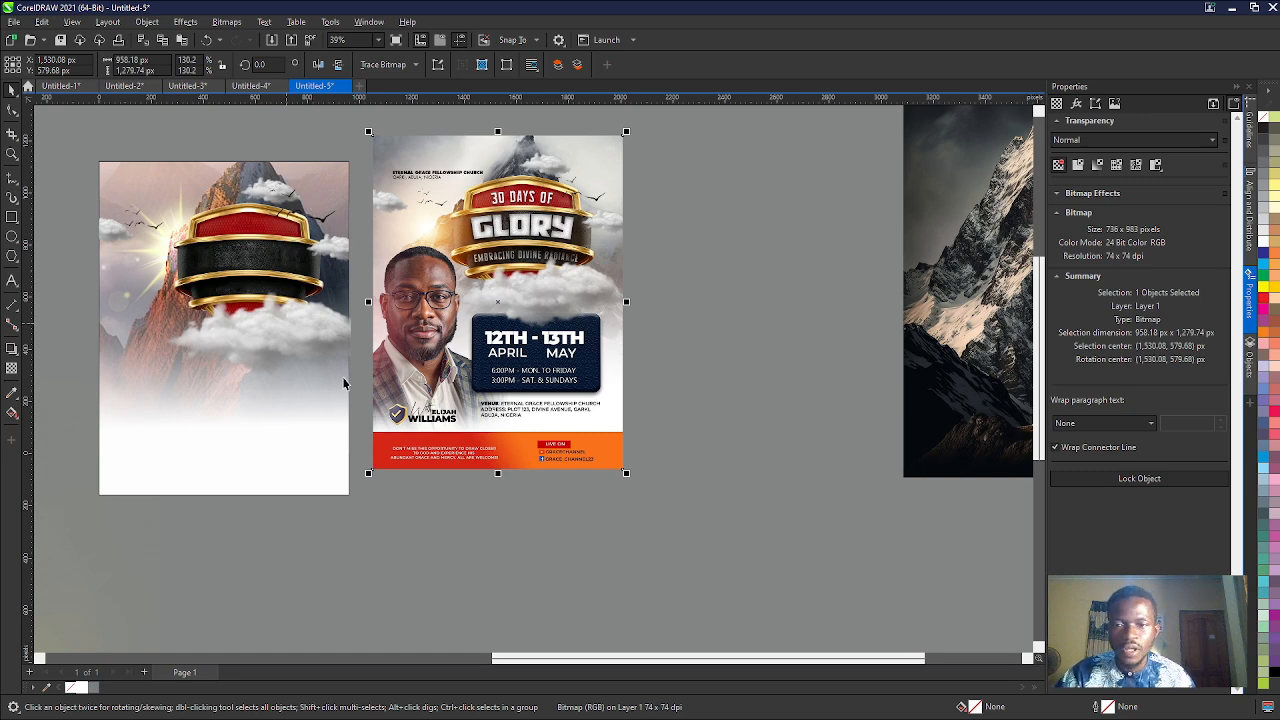
- Draw a rectangle over the reference flyer's navy date panel and widen it leftward to about 498 × 308 px
scroll(494, 358, "up", 4)
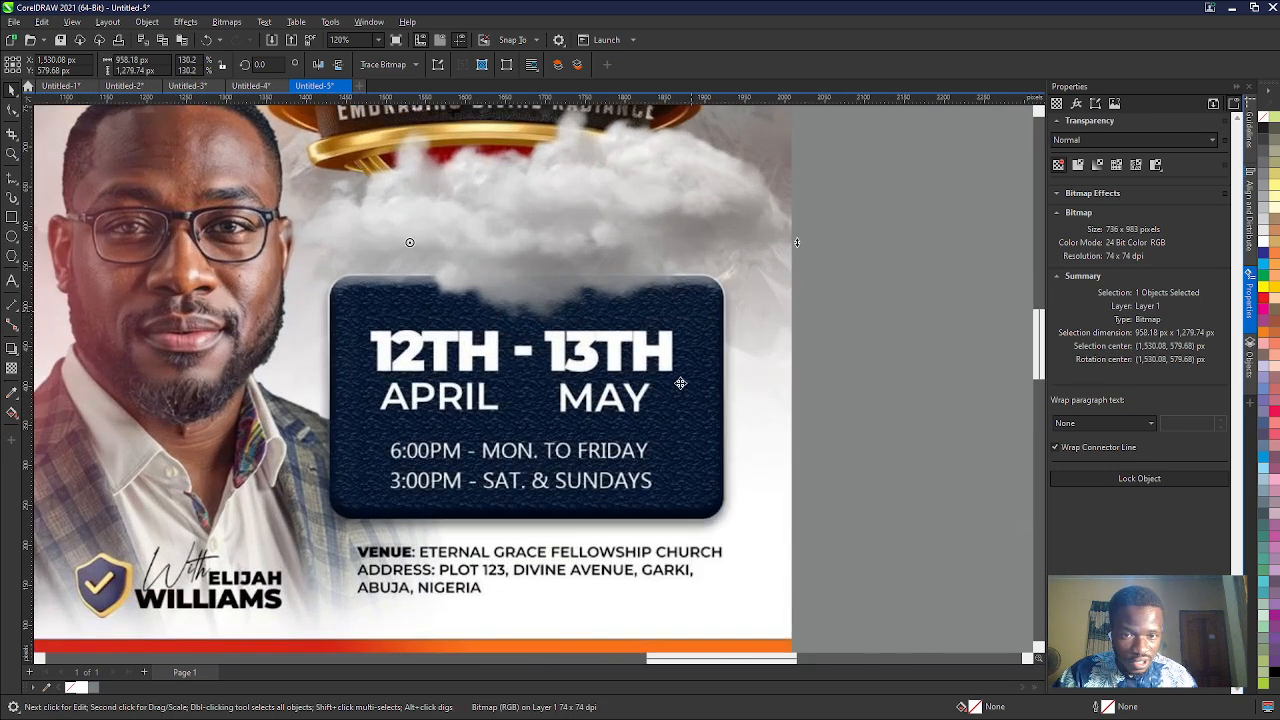
left_click(12, 218)
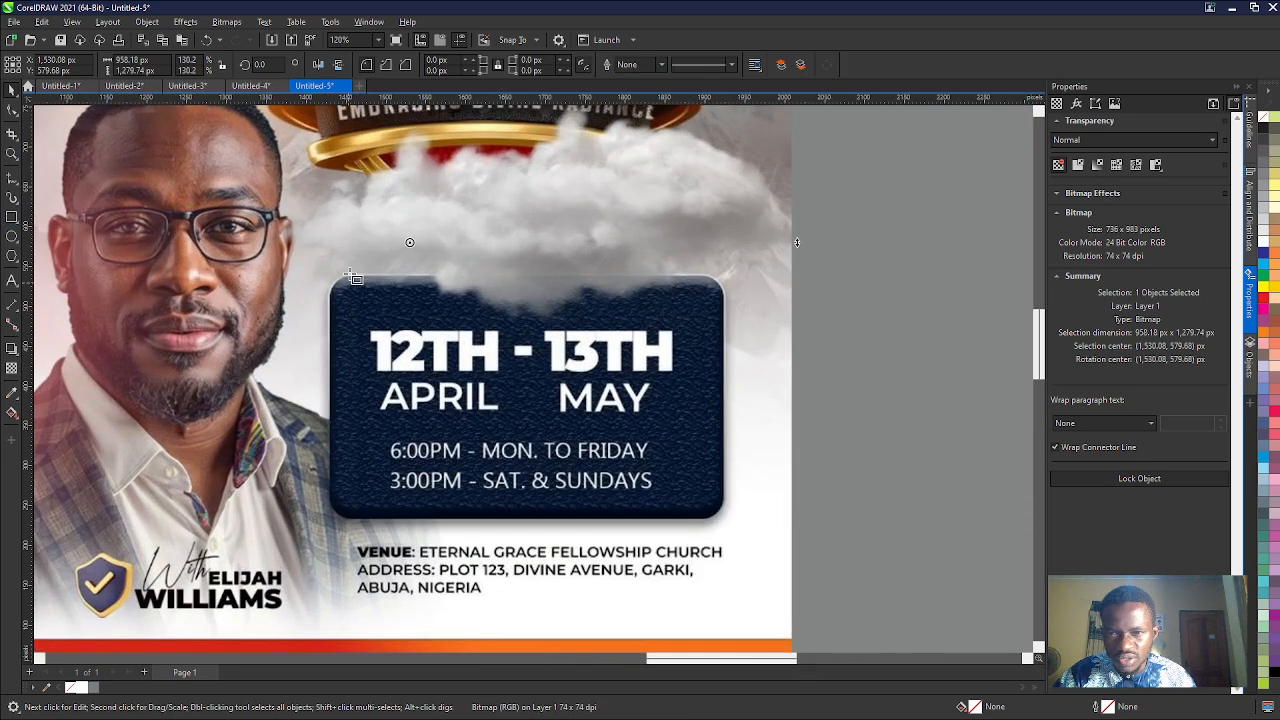
left_click_drag(350, 272, 724, 520)
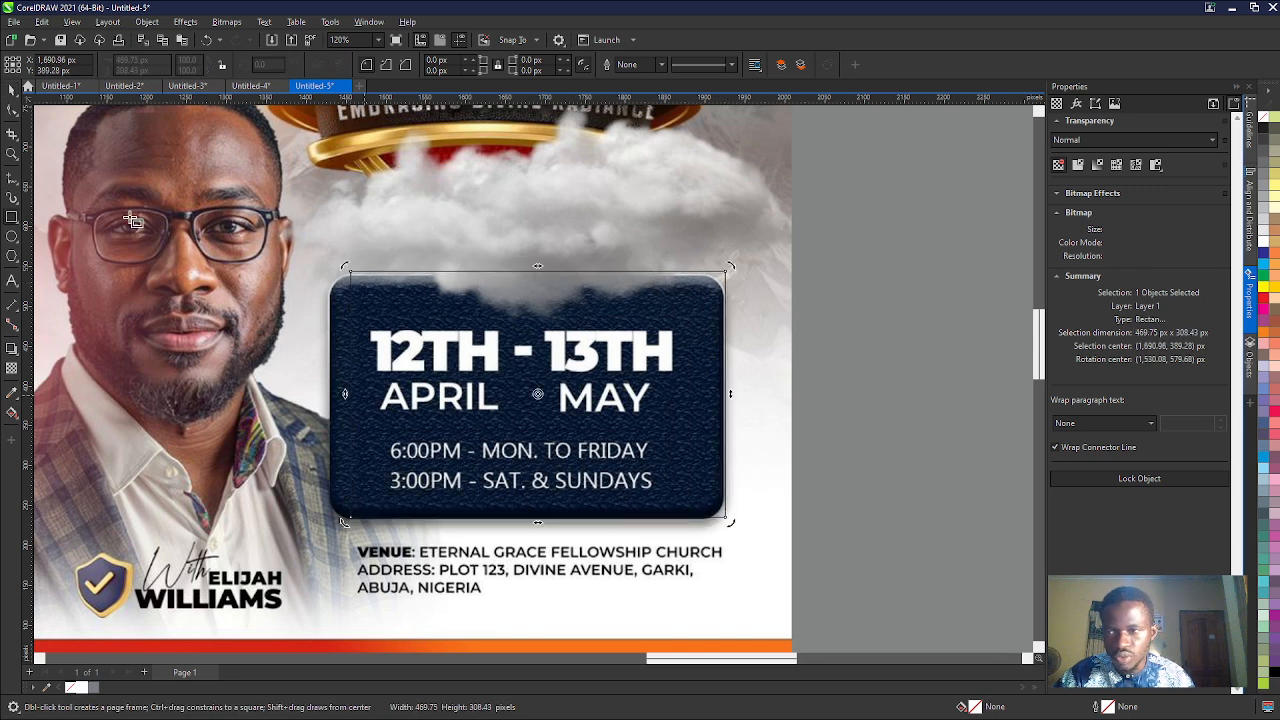
left_click(10, 91)
left_click_drag(346, 396, 332, 406)
scroll(413, 375, "down", 4)
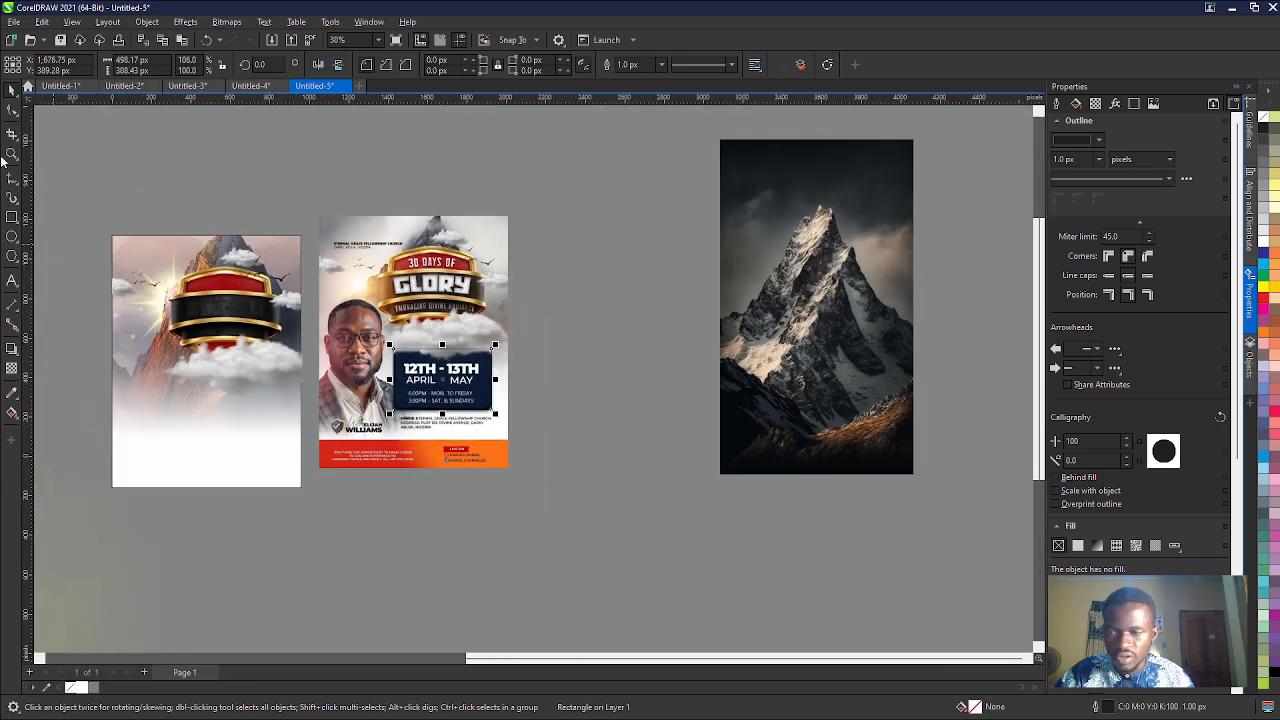
- Move the date panel rectangle onto the working page below the shield and bring the large cloud group in front of it
scroll(460, 436, "down", 2)
scroll(163, 391, "up", 2)
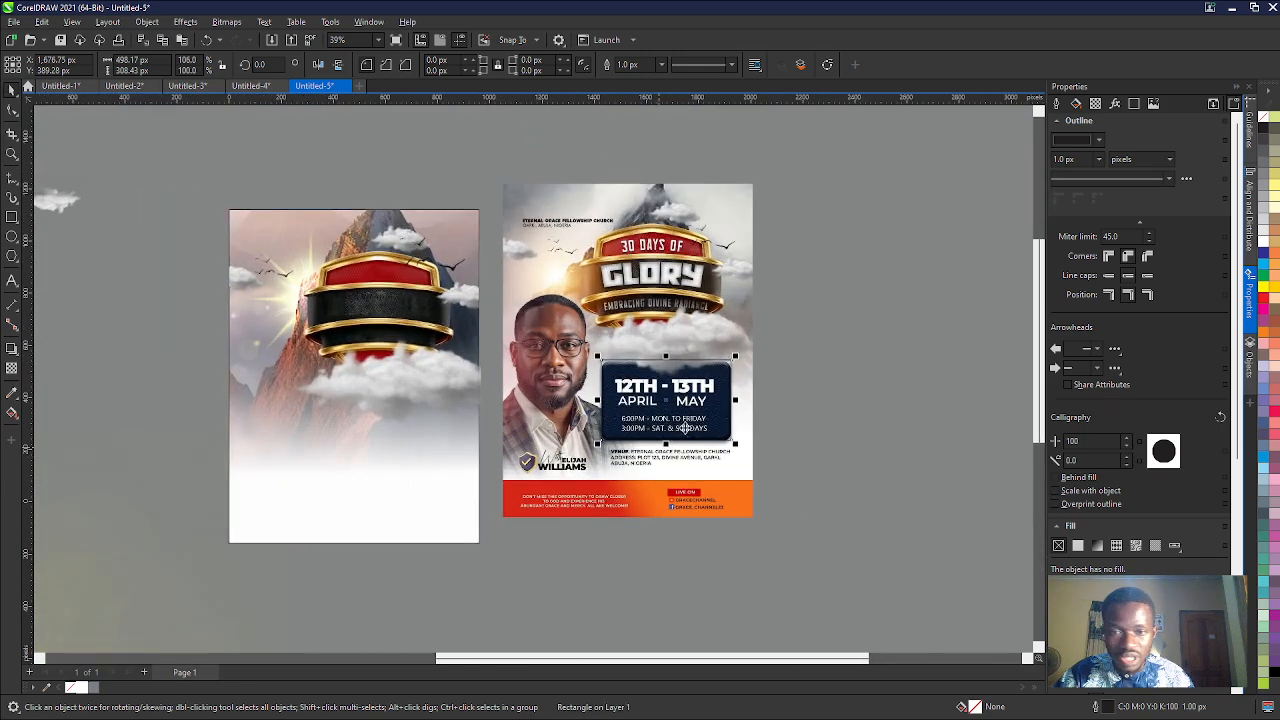
left_click_drag(650, 413, 386, 430)
left_click(415, 370)
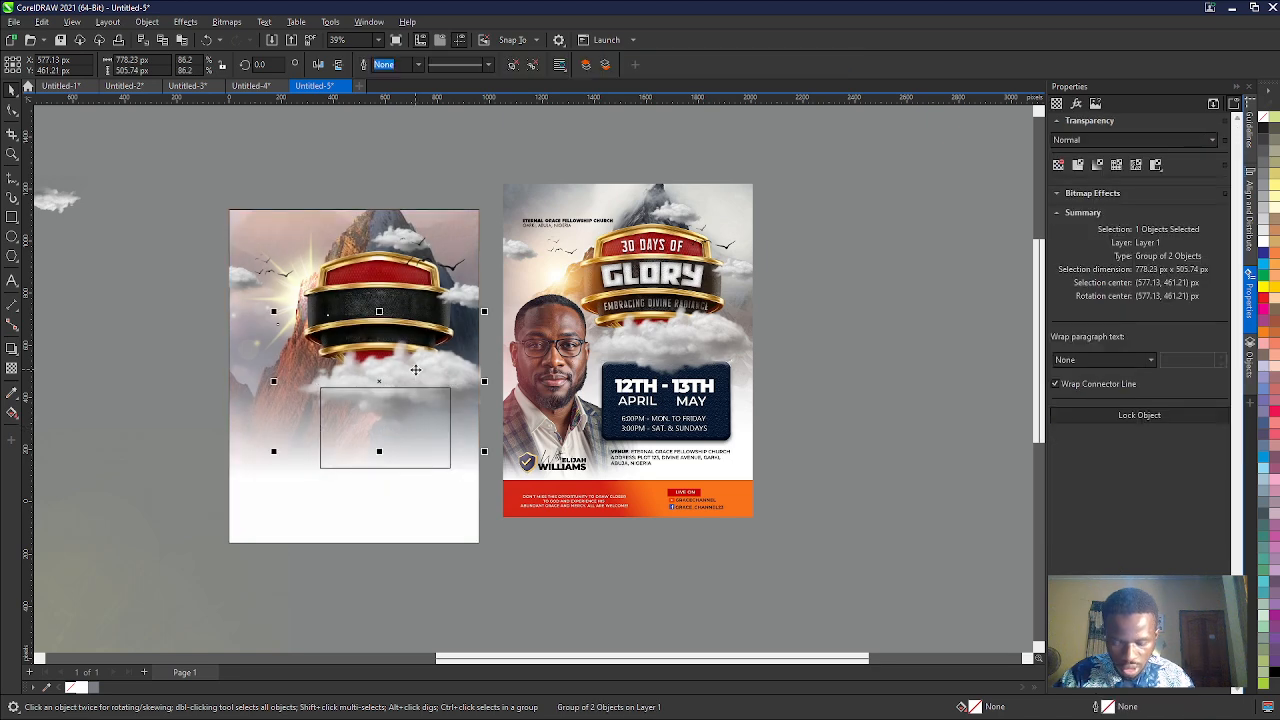
left_click(415, 370)
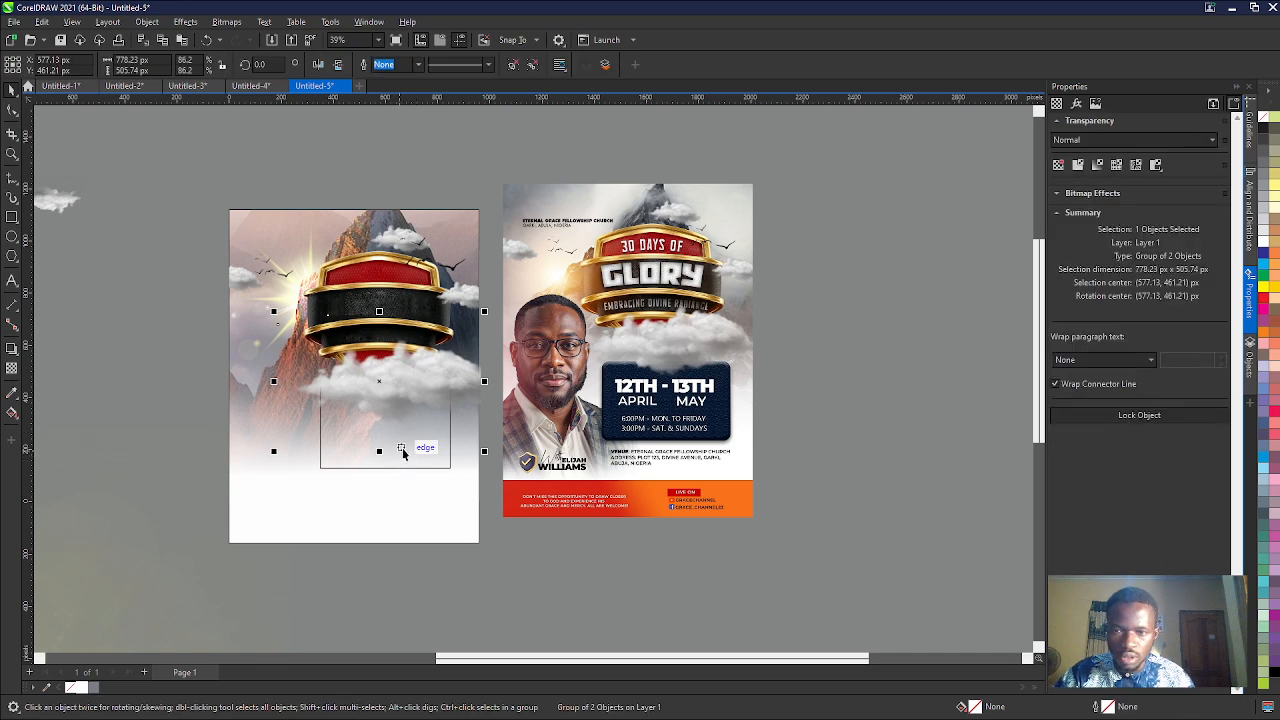
- Nudge the date panel rectangle down below the cloud until its center is at about Y 232 px
scroll(403, 462, "up", 3)
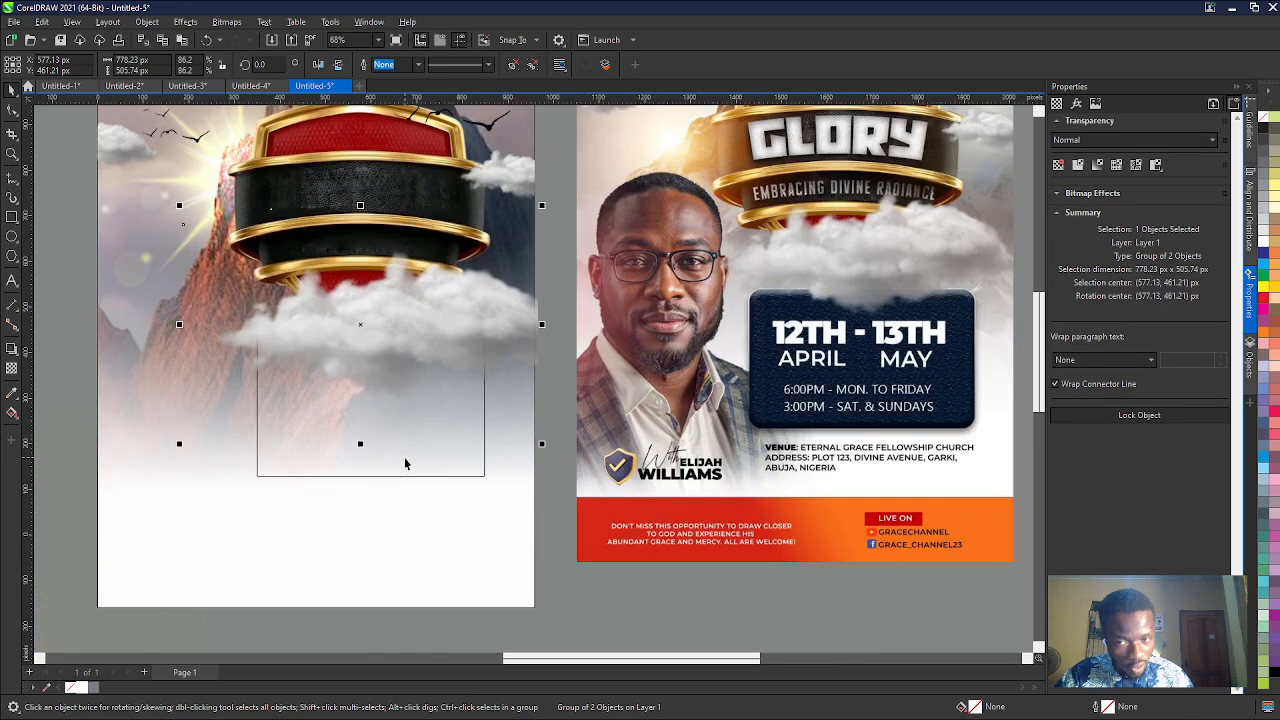
left_click(405, 463, "ctrl")
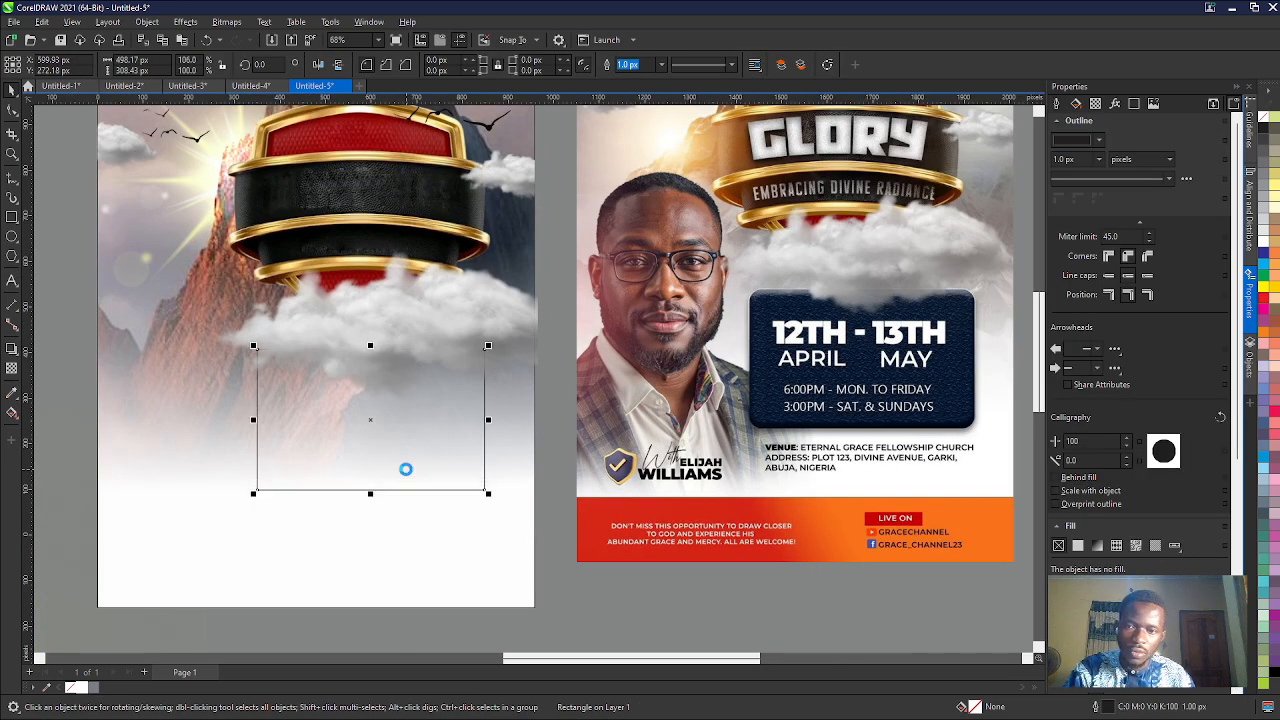
key("Down")
key("Down")
key("Down")
key("Up")
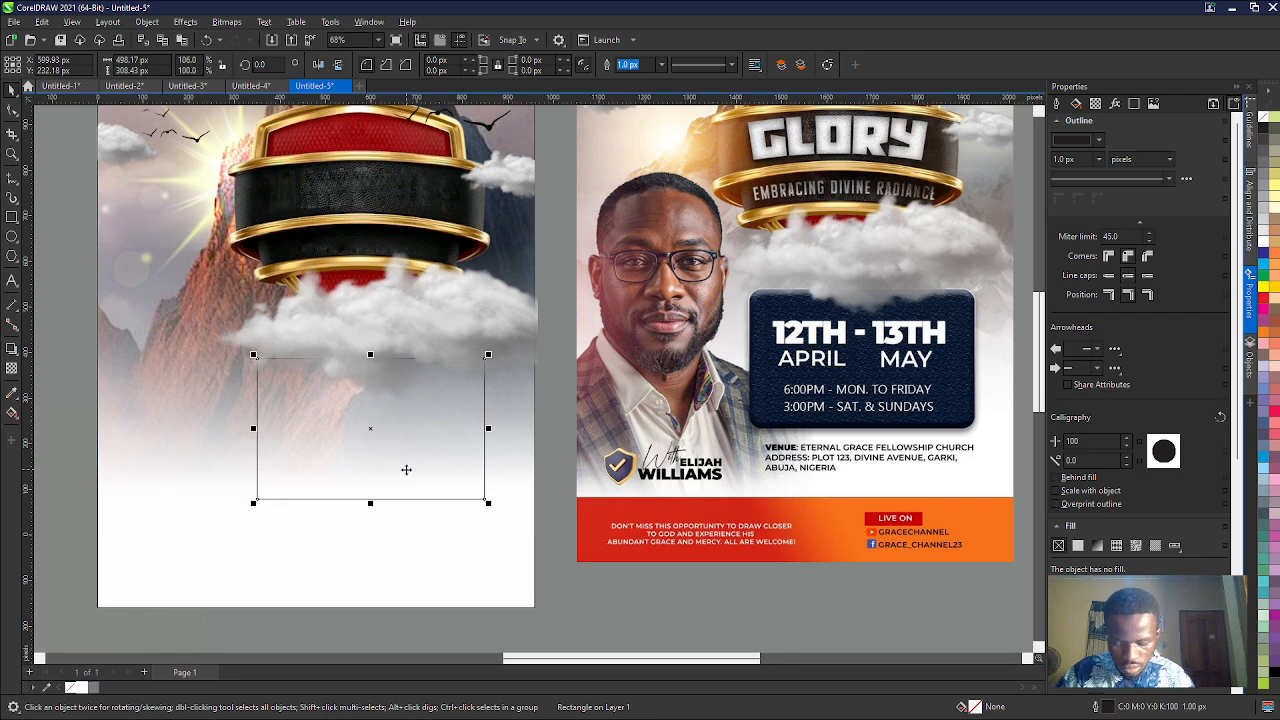
- Move the yellow light flare image off the blue textured image to about X -818, Y 2602 px
scroll(406, 469, "down", 5)
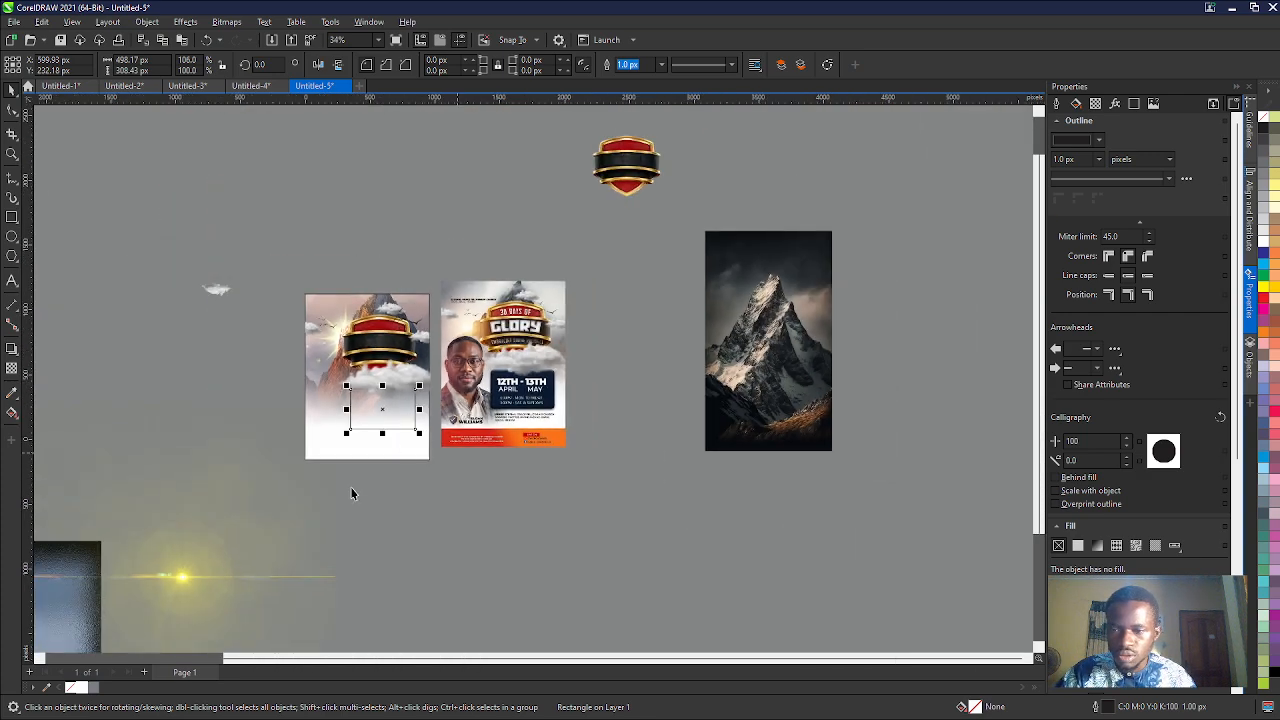
left_click(134, 558)
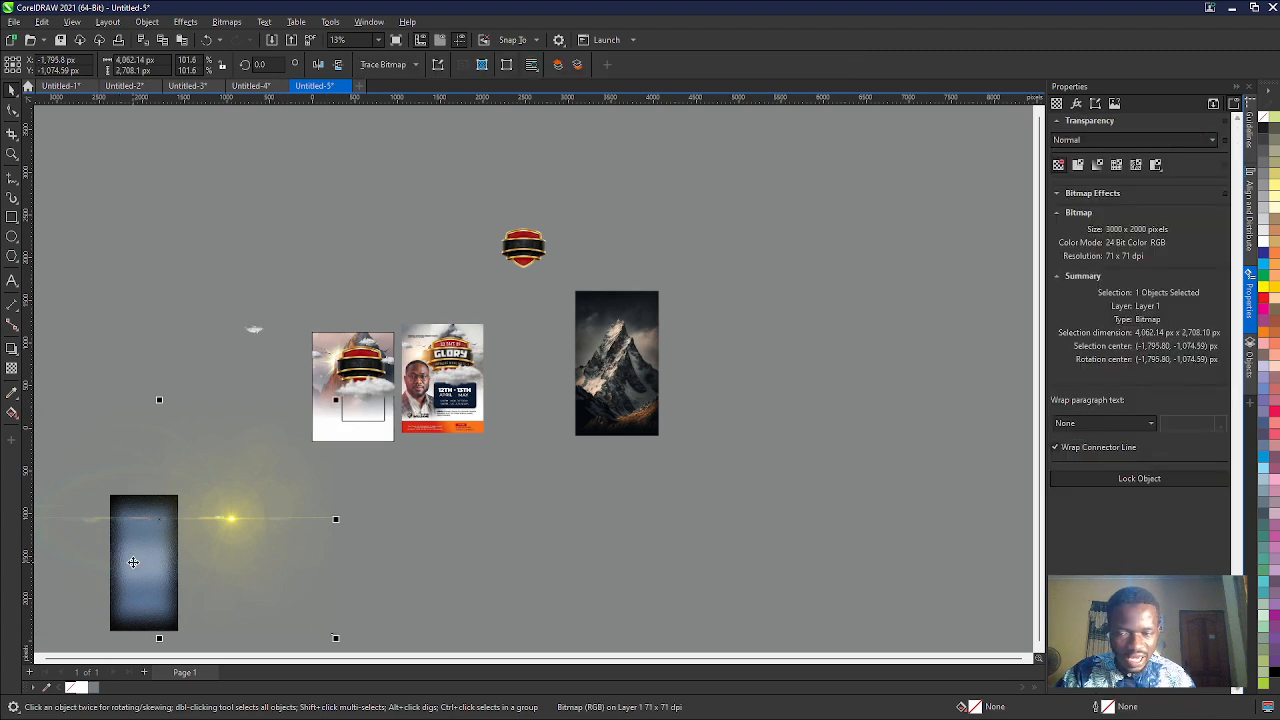
left_click_drag(132, 562, 216, 249)
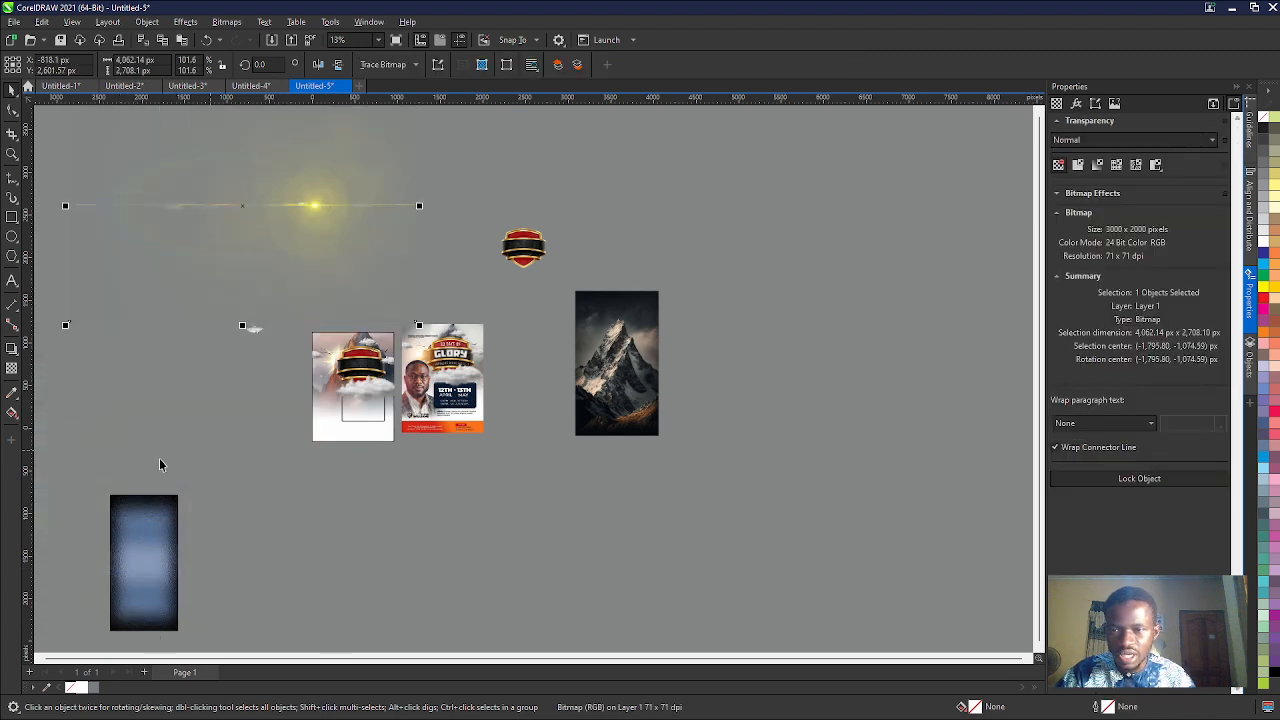
- PowerClip the blue textured image into the date panel rectangle and fit the contents so the texture fills the frame
left_click(134, 571)
left_click(216, 382)
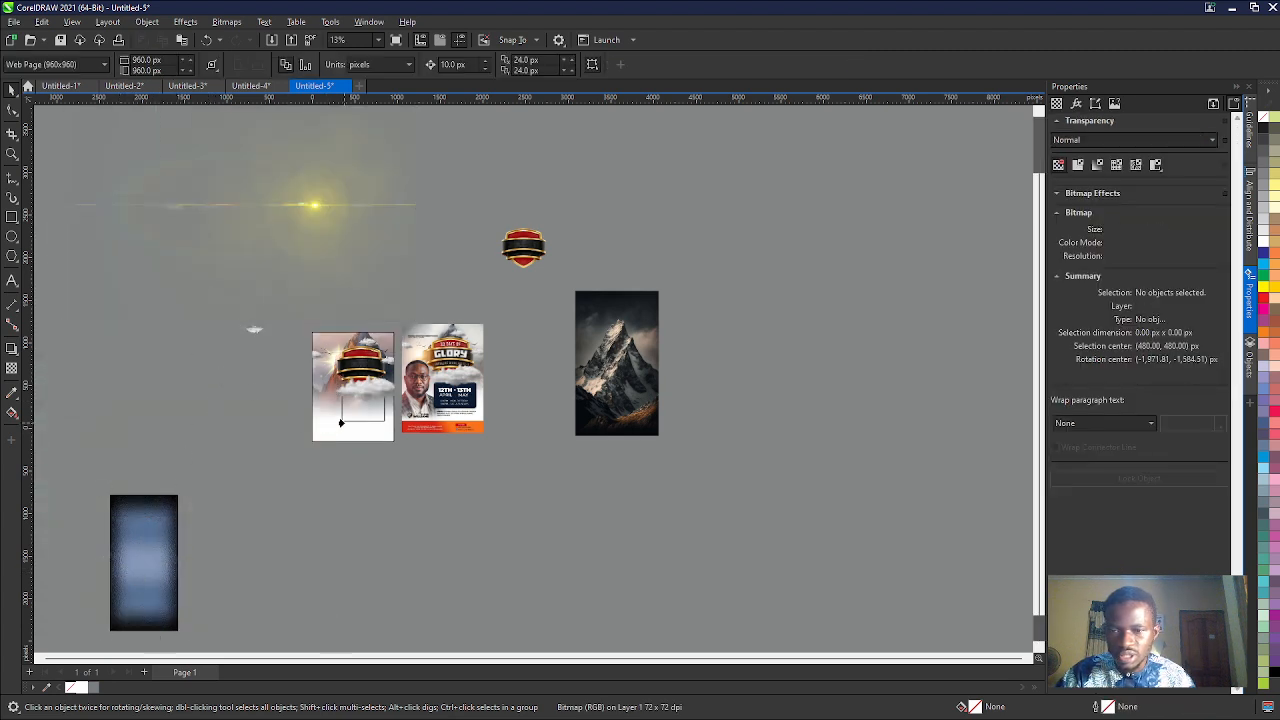
left_click_drag(342, 418, 342, 418)
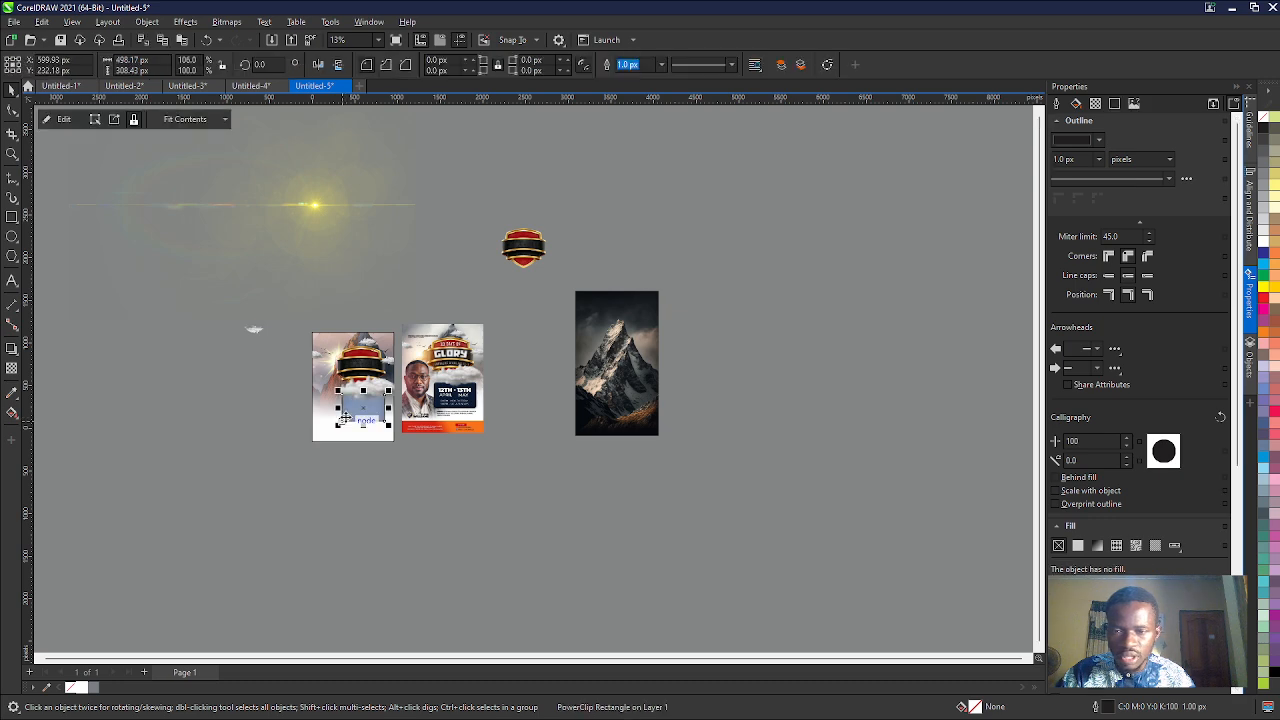
scroll(343, 418, "up", 5)
left_click(183, 119)
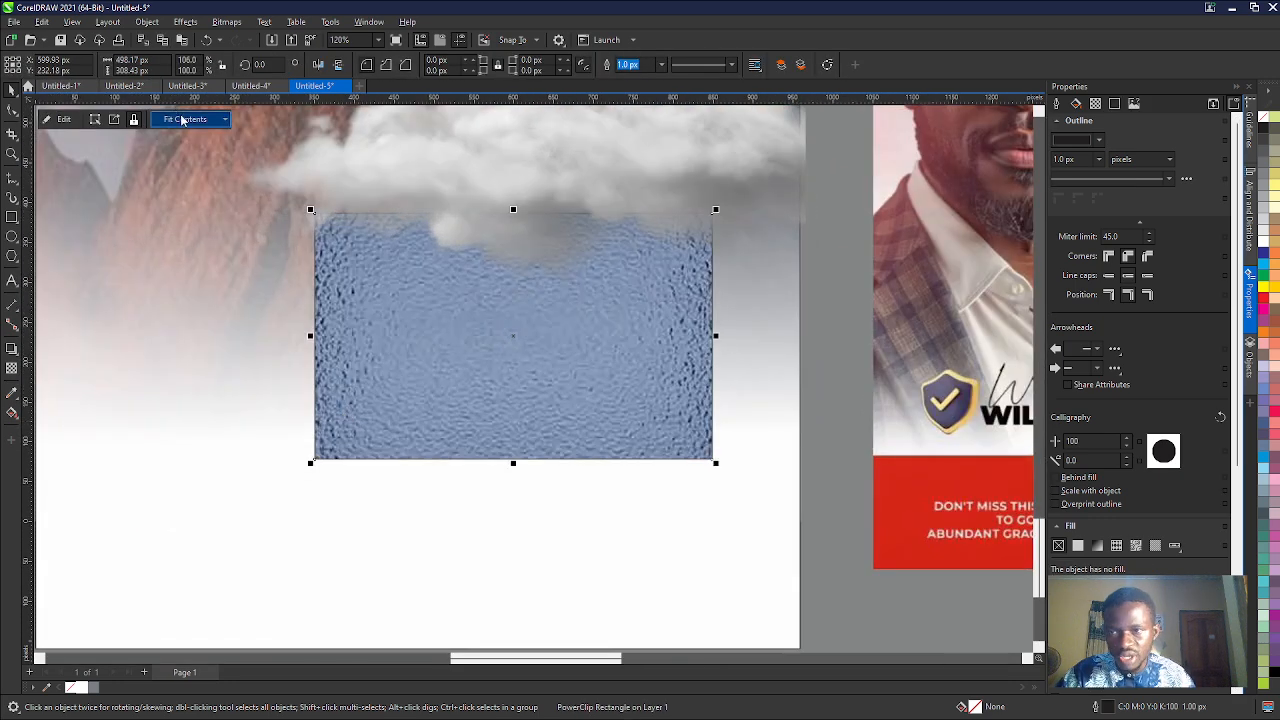
left_click(187, 165)
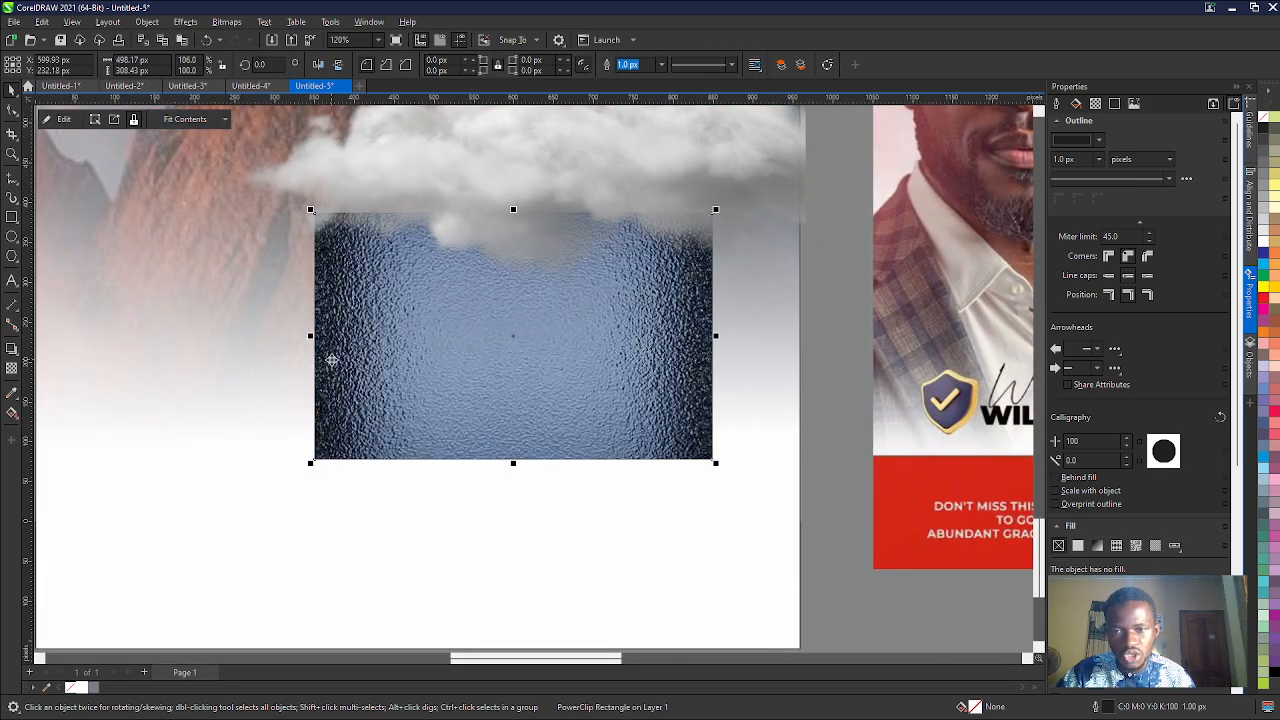
- Remove the outline from the blue textured date panel
scroll(331, 357, "down", 4)
left_click(479, 462)
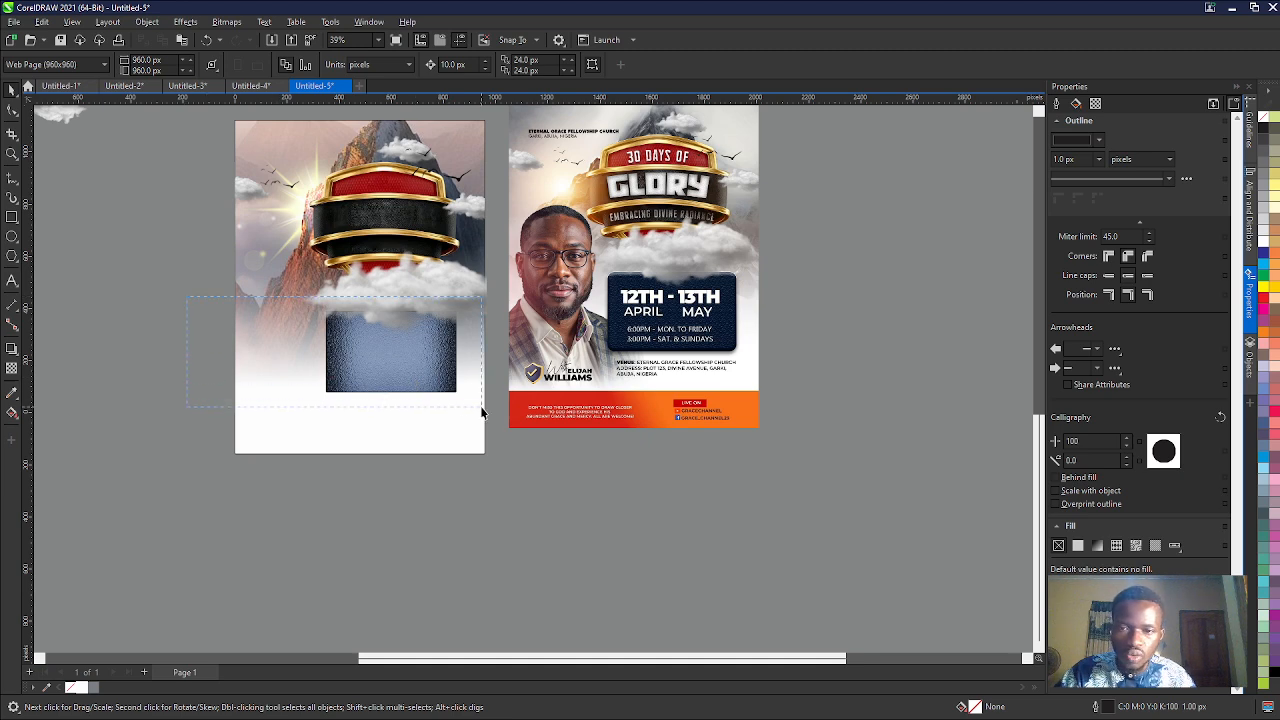
left_click(348, 374)
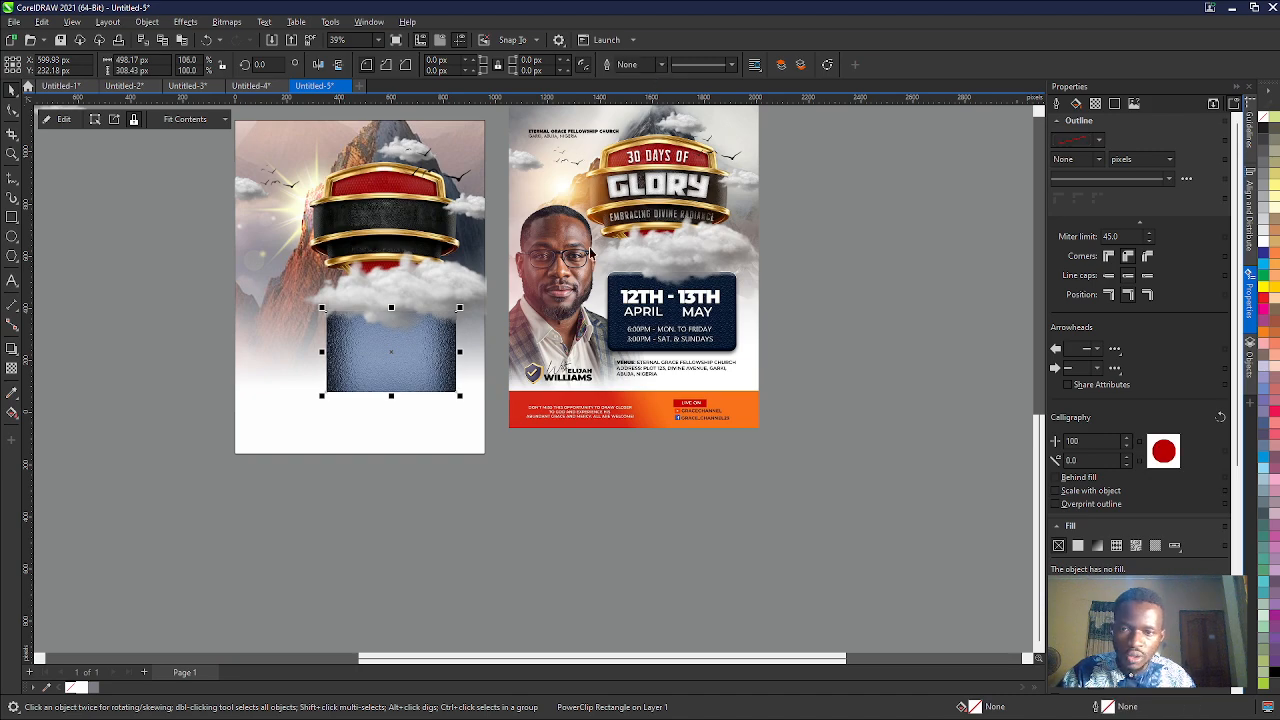
left_click(557, 478)
- Compare the date panel with the reference, look through the Extrude rotation, lighting and bevel settings for it, and close them
scroll(735, 340, "up", 6)
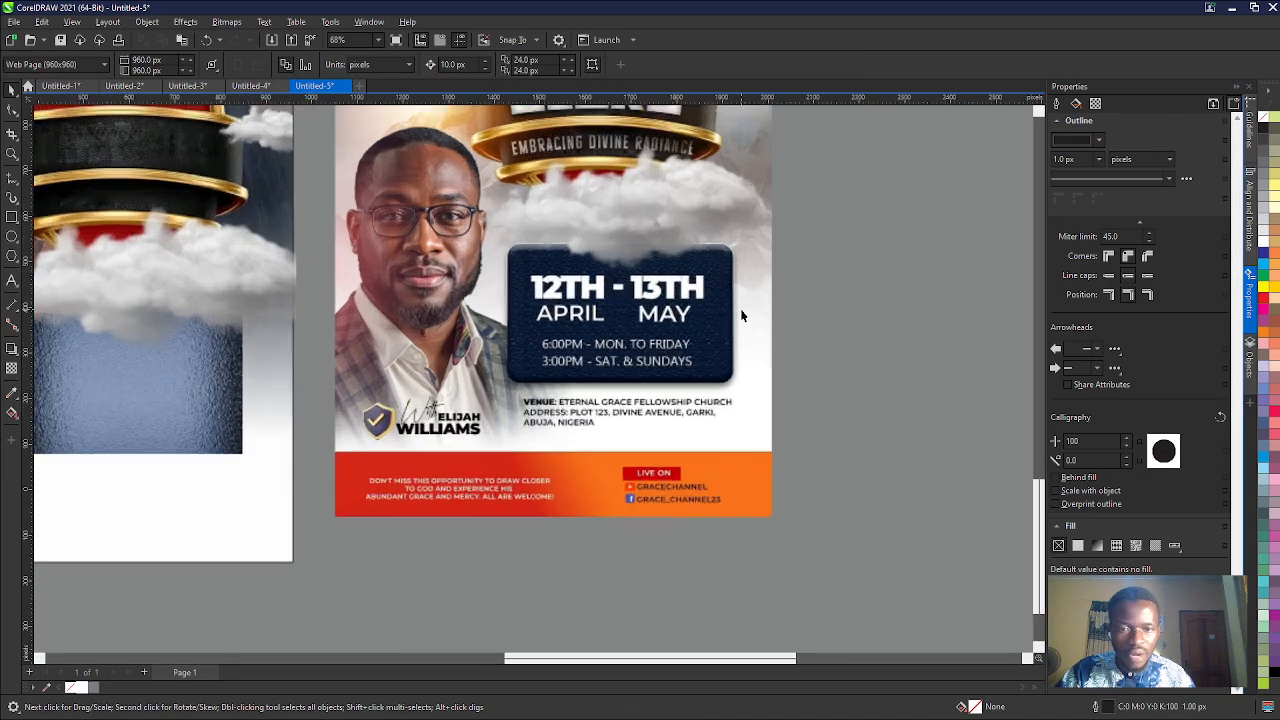
scroll(494, 393, "down", 5)
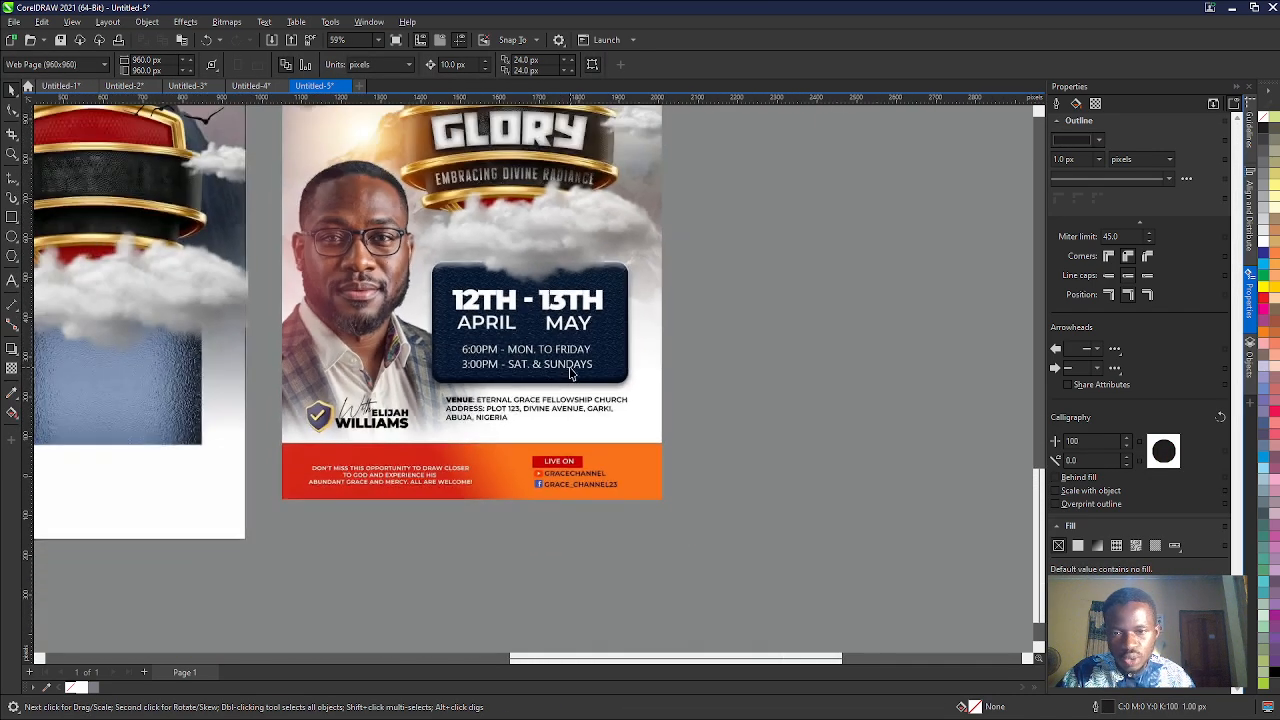
left_click(264, 423)
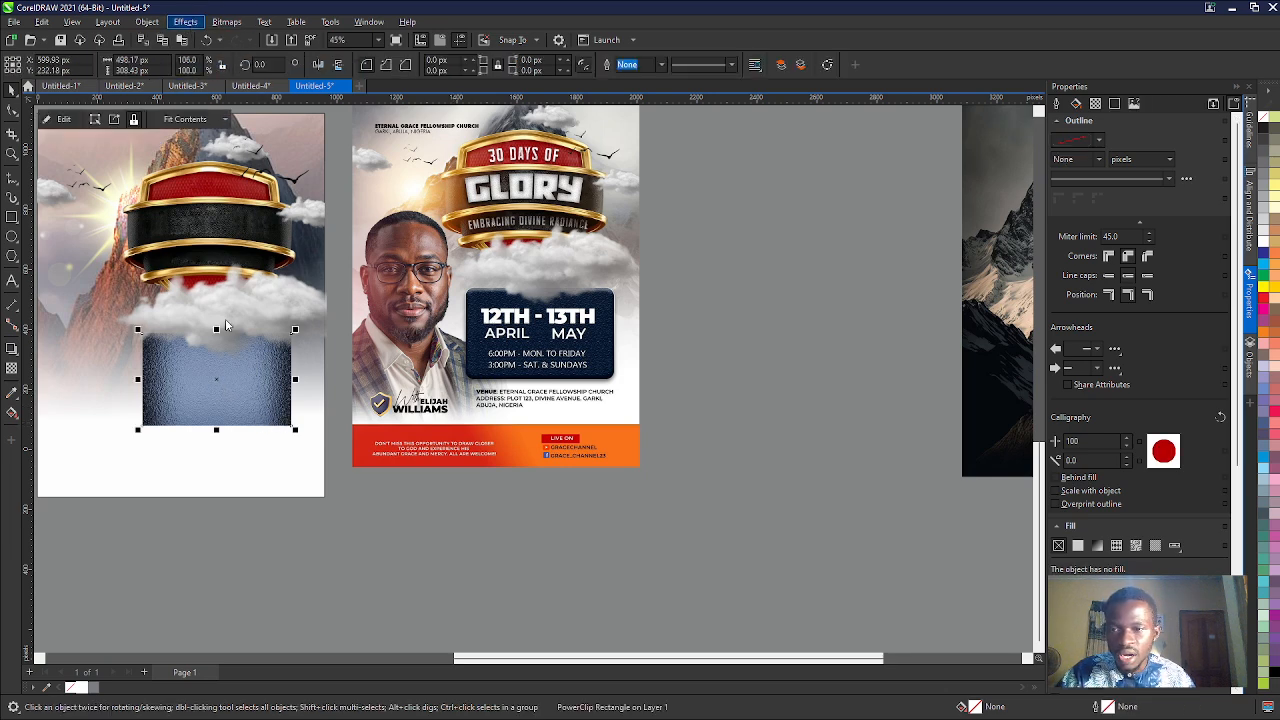
left_click(217, 355)
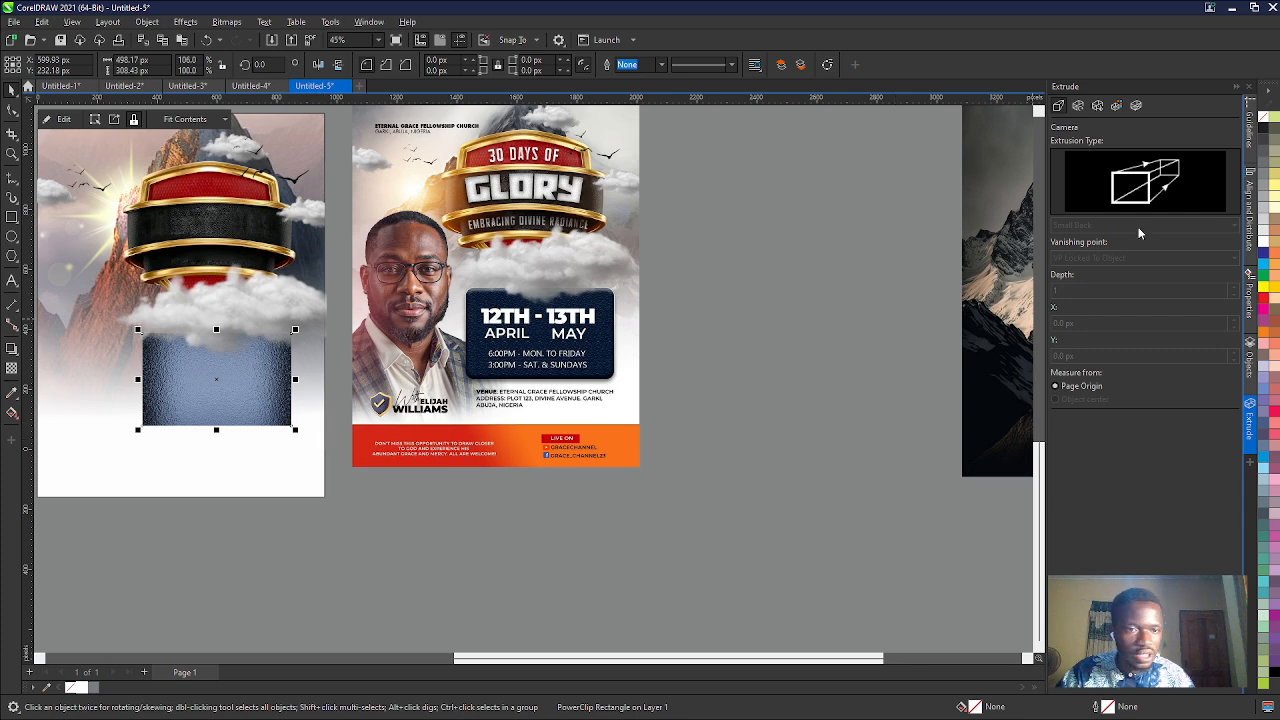
left_click(1077, 106)
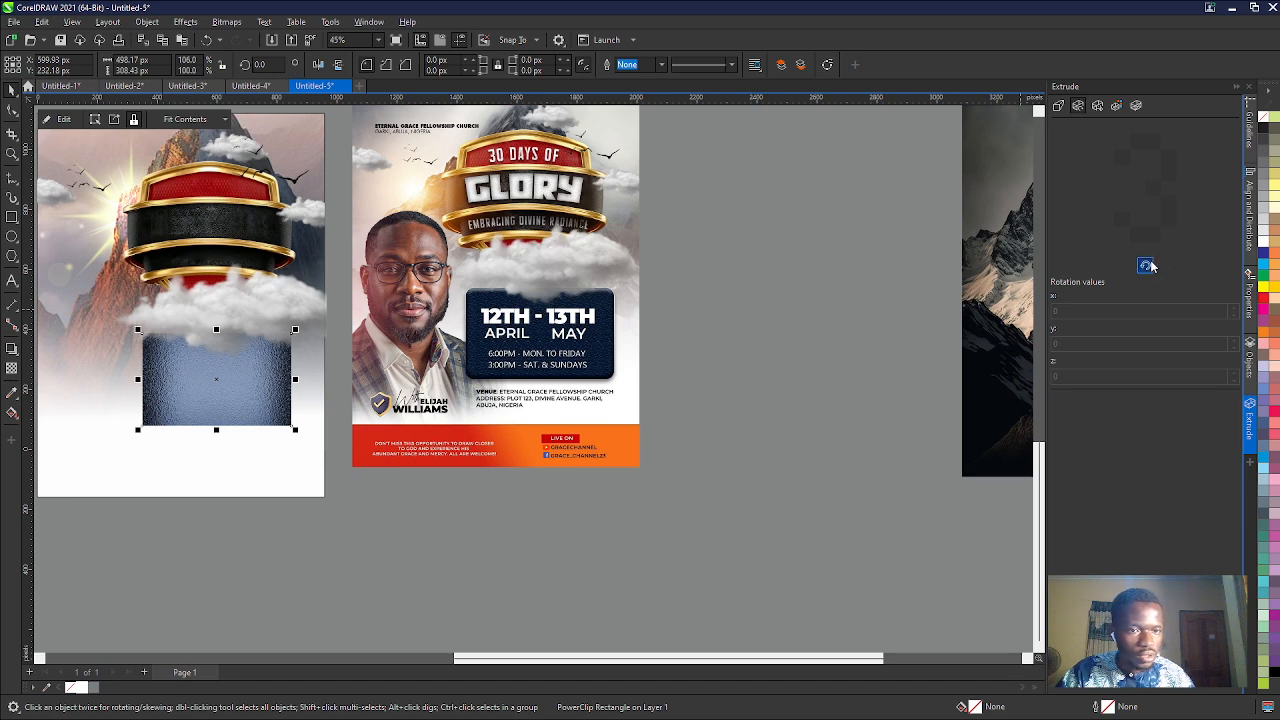
left_click(1097, 106)
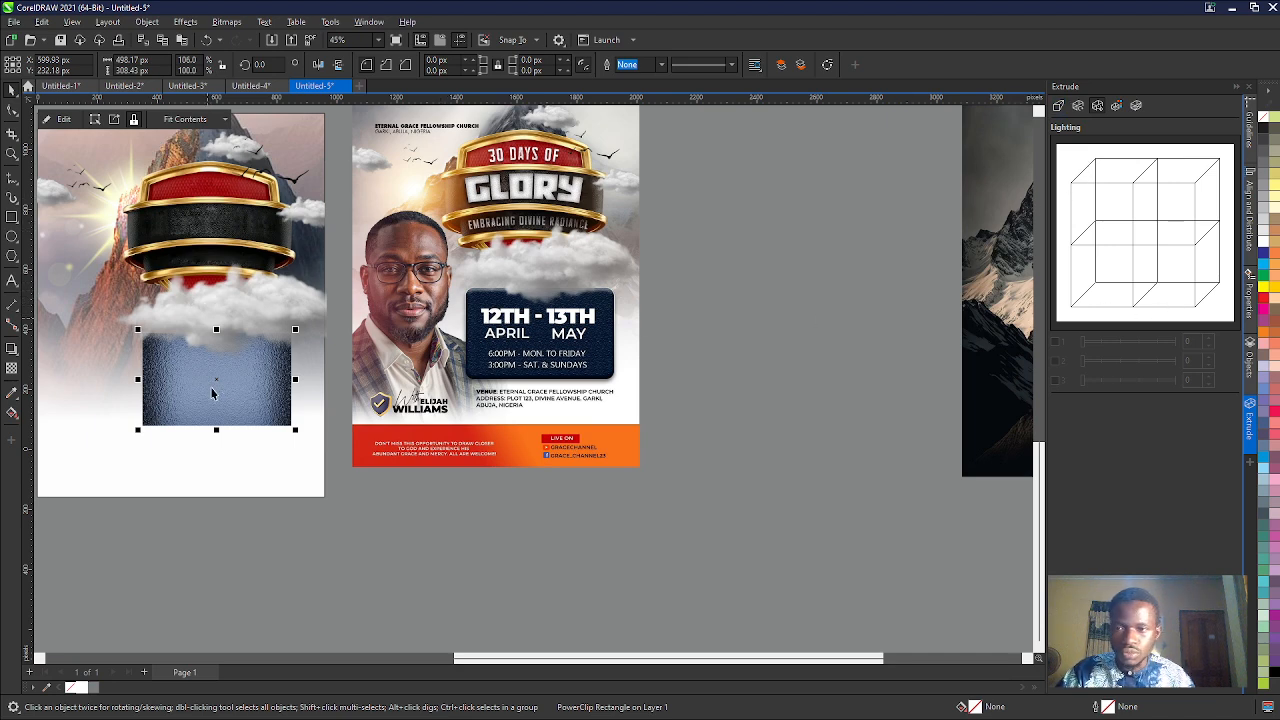
left_click(922, 431)
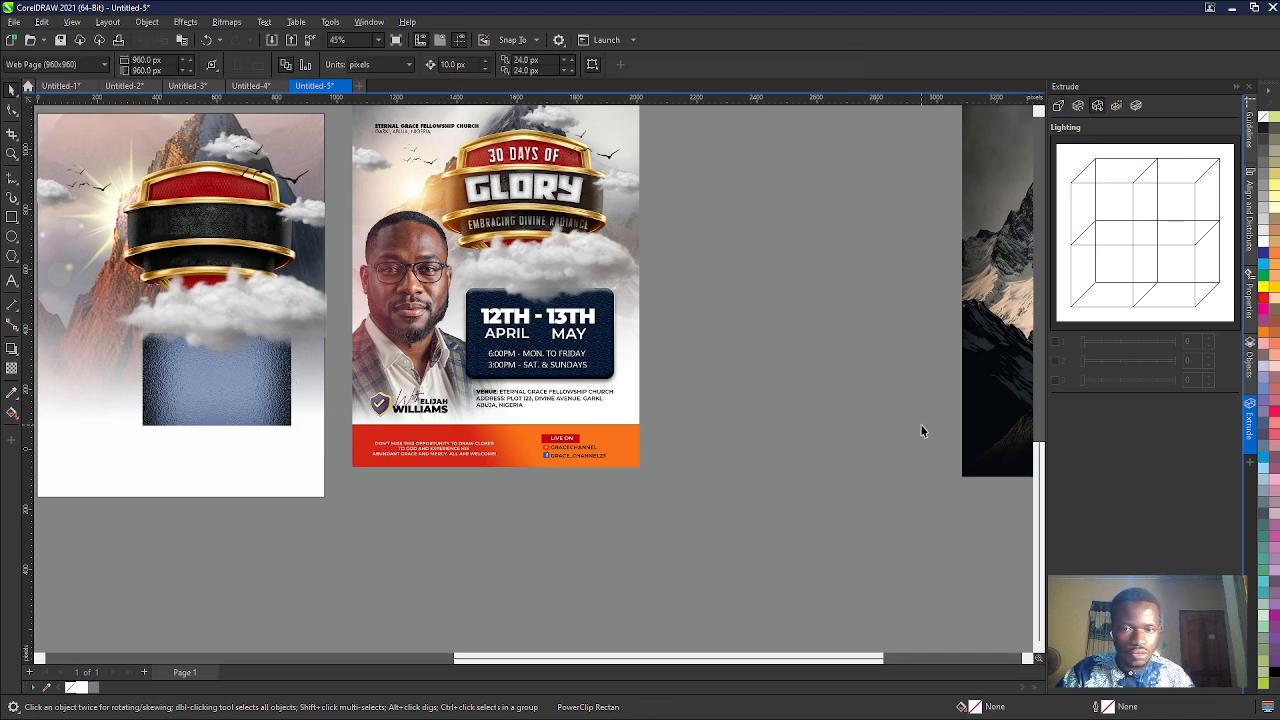
left_click(1135, 106)
left_click(1135, 106)
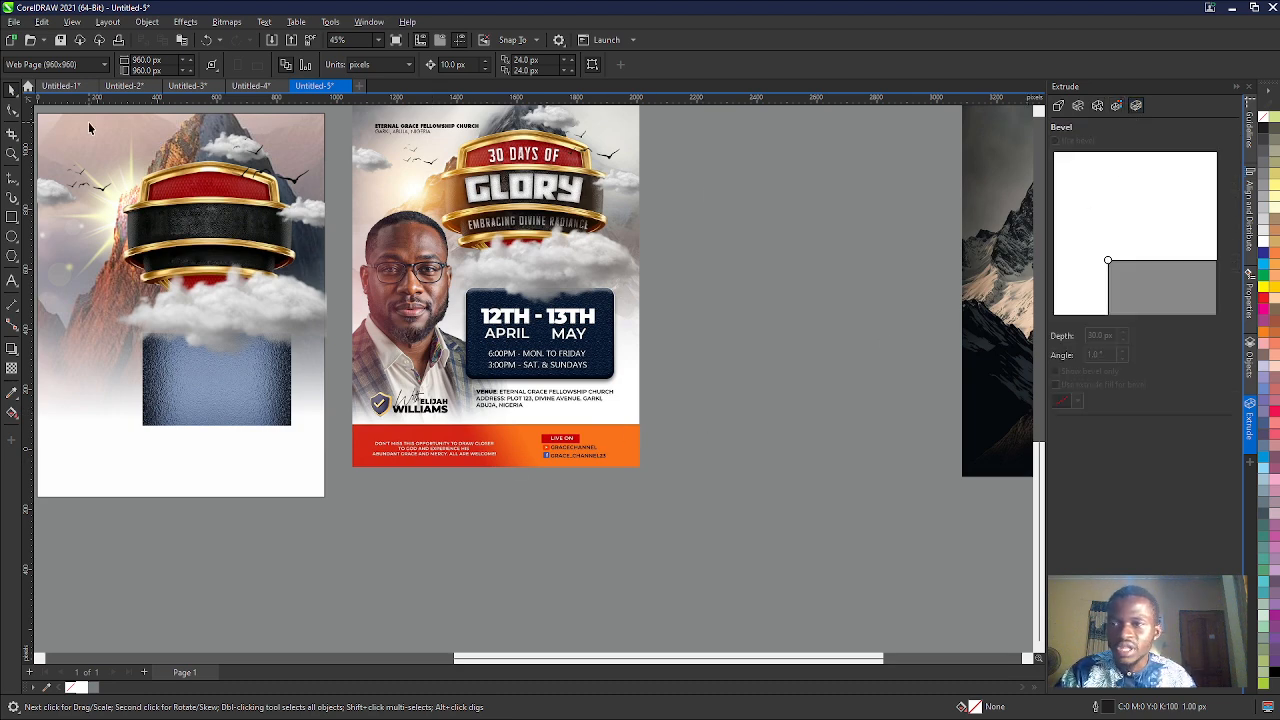
left_click(1236, 89)
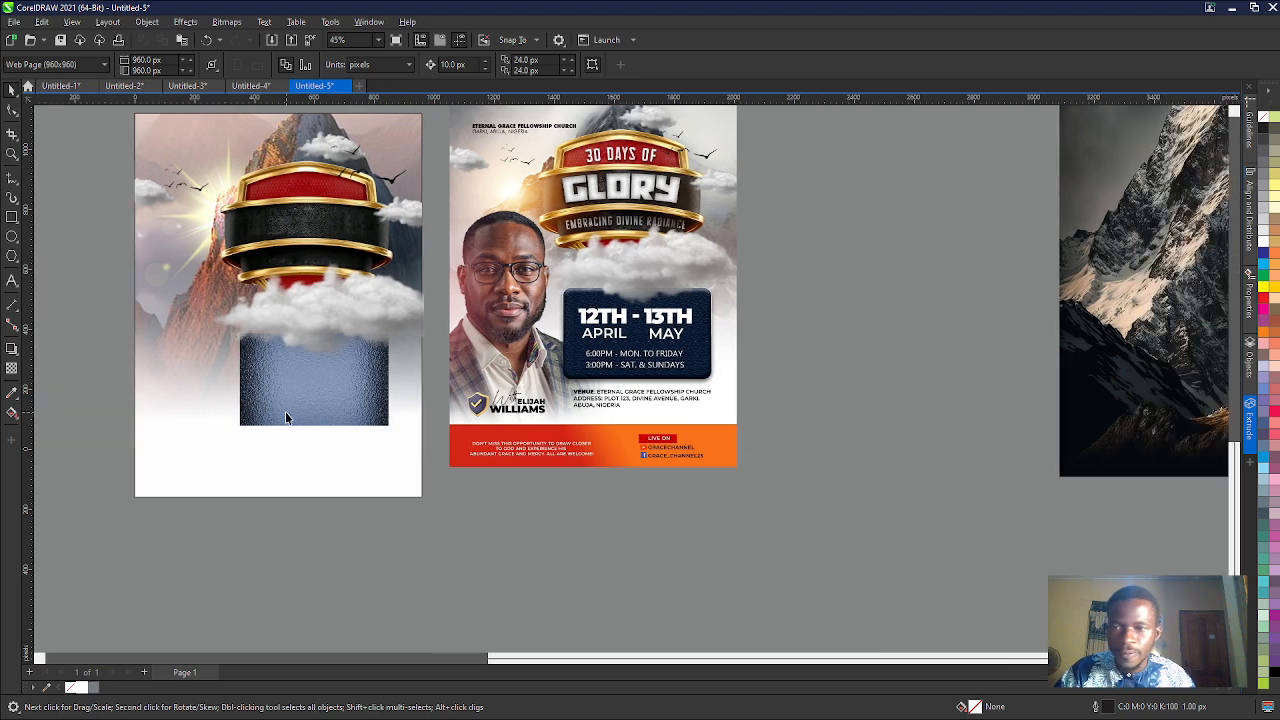
- Examine the gold-edged shield icon with a check mark beside the speaker's name on the reference flyer
scroll(722, 502, "down", 1)
scroll(417, 513, "up", 5)
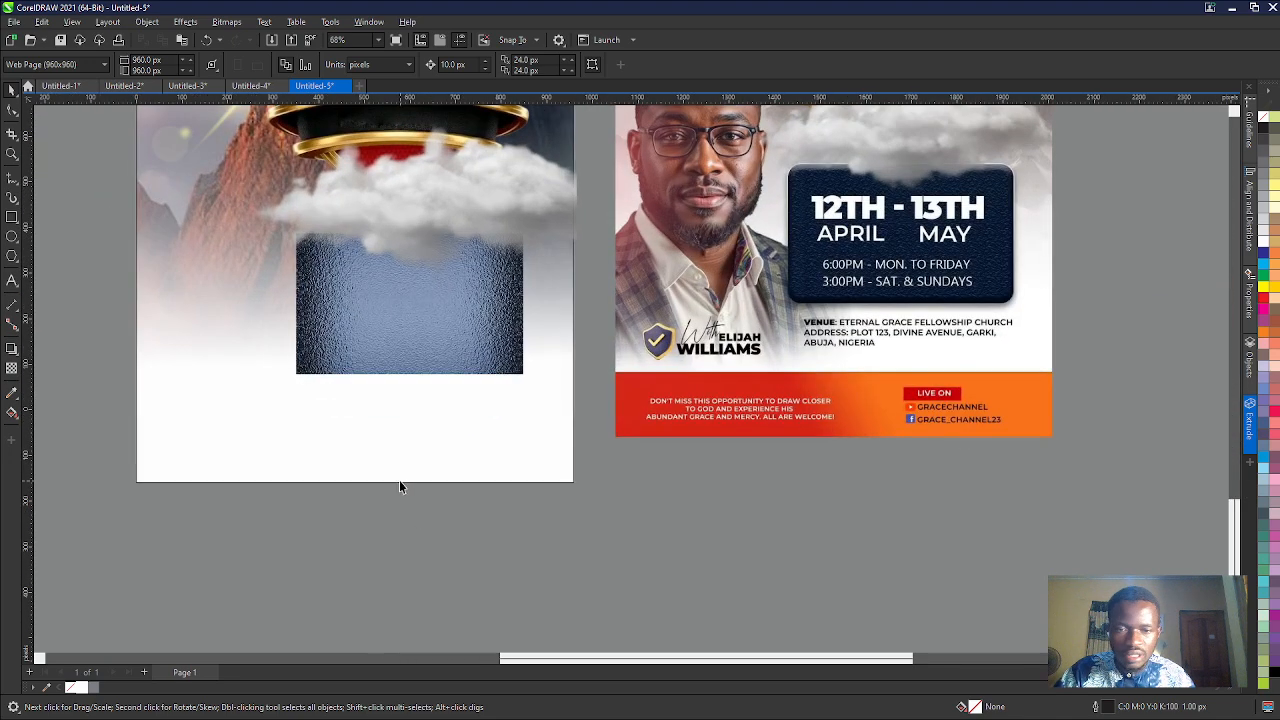
scroll(405, 478, "down", 1)
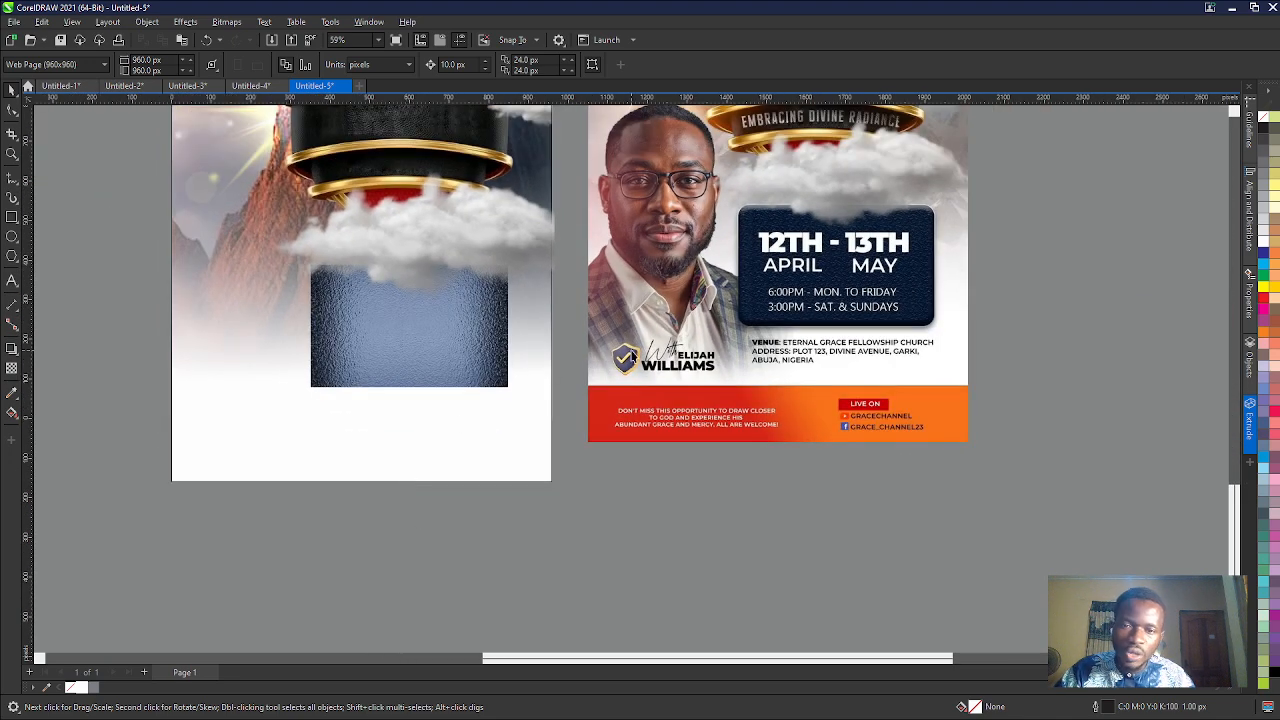
scroll(628, 362, "up", 4)
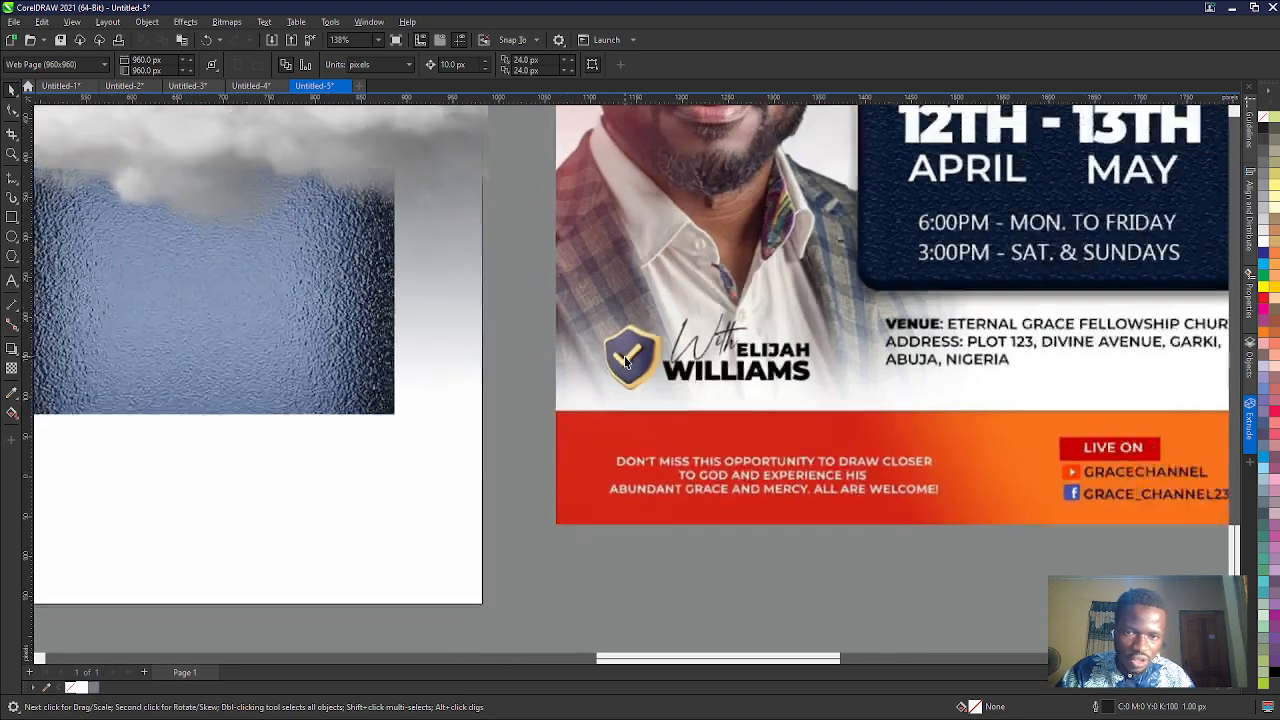
scroll(626, 362, "down", 5)
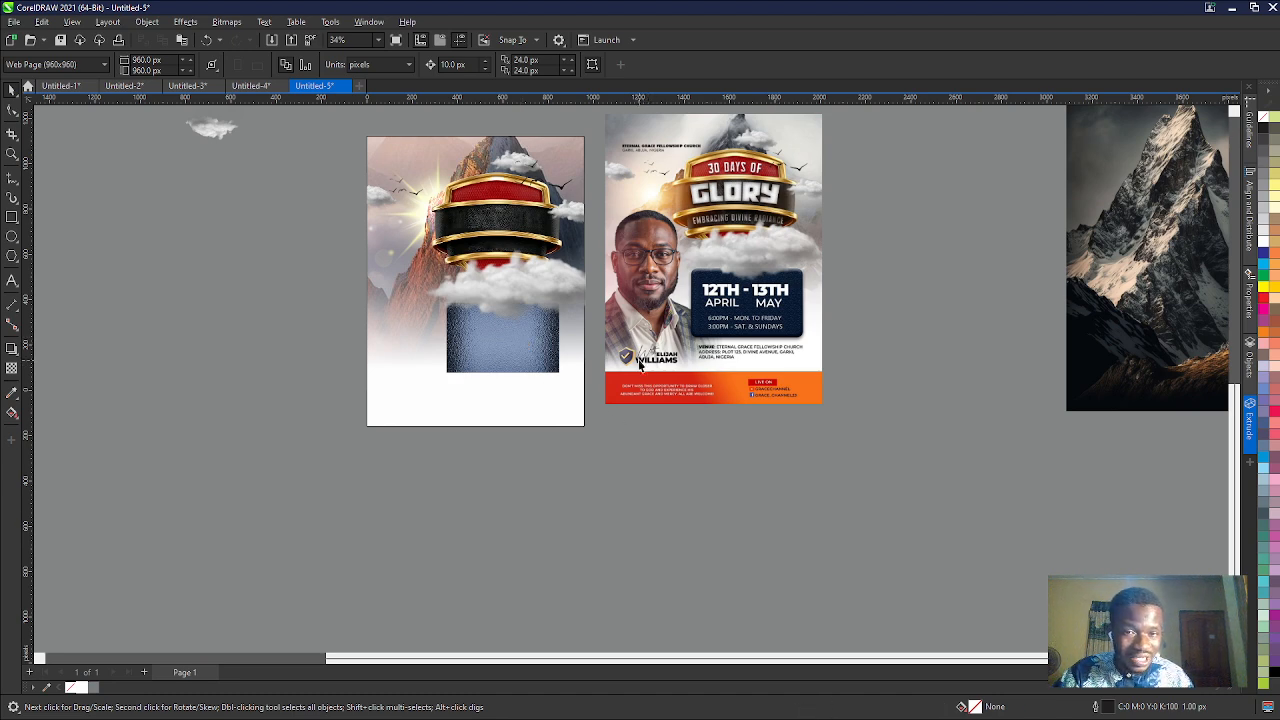
scroll(640, 360, "up", 3)
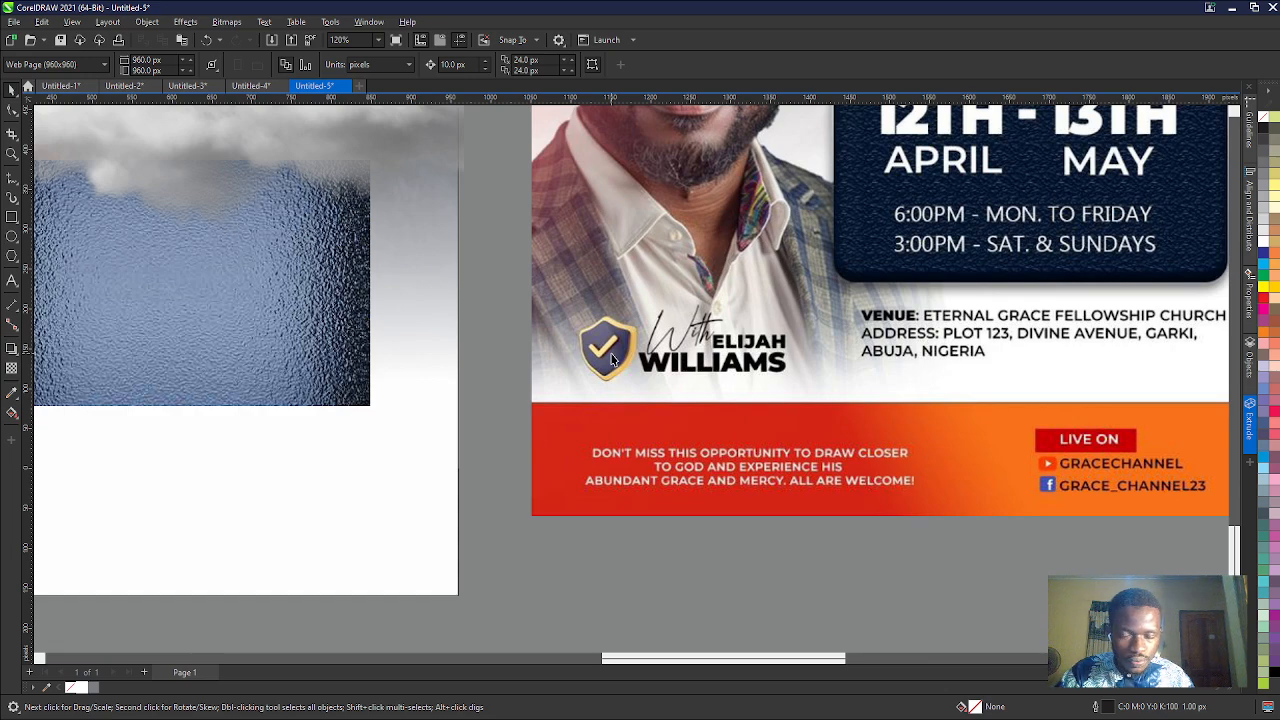
scroll(613, 360, "down", 4)
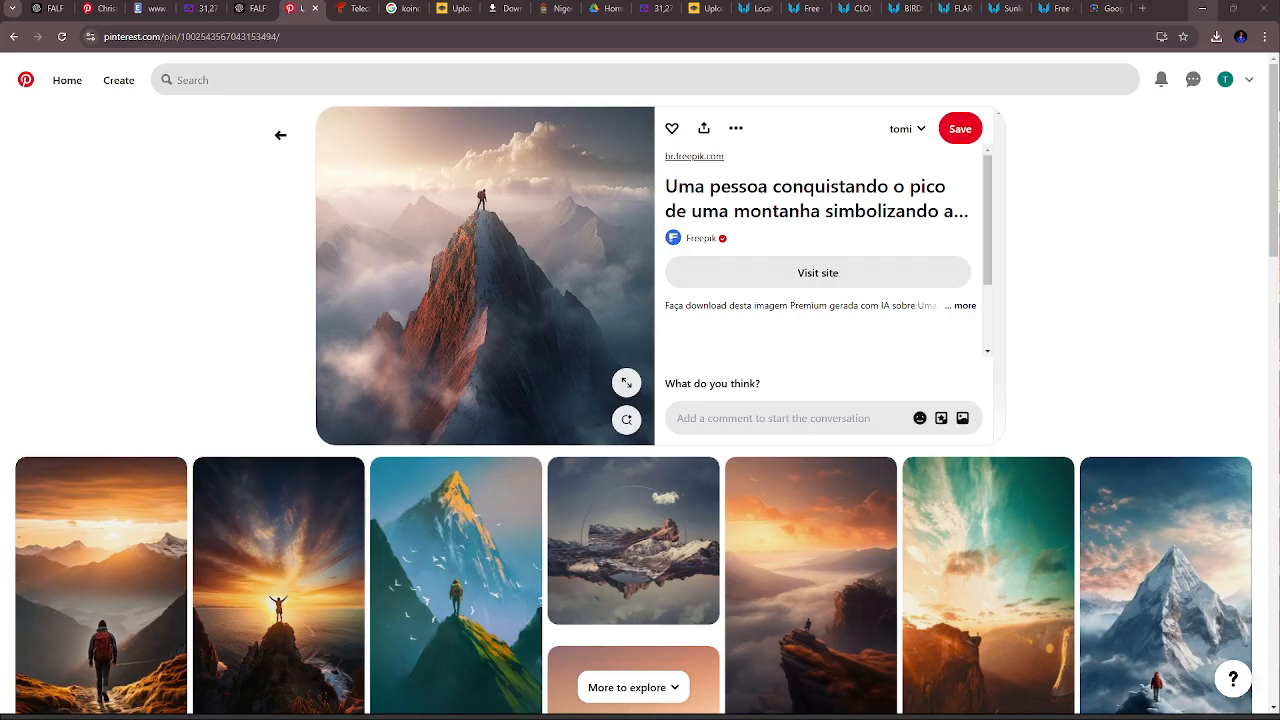
- Switch to the browser and search PNGWing for "tick icon"
left_click(318, 72)
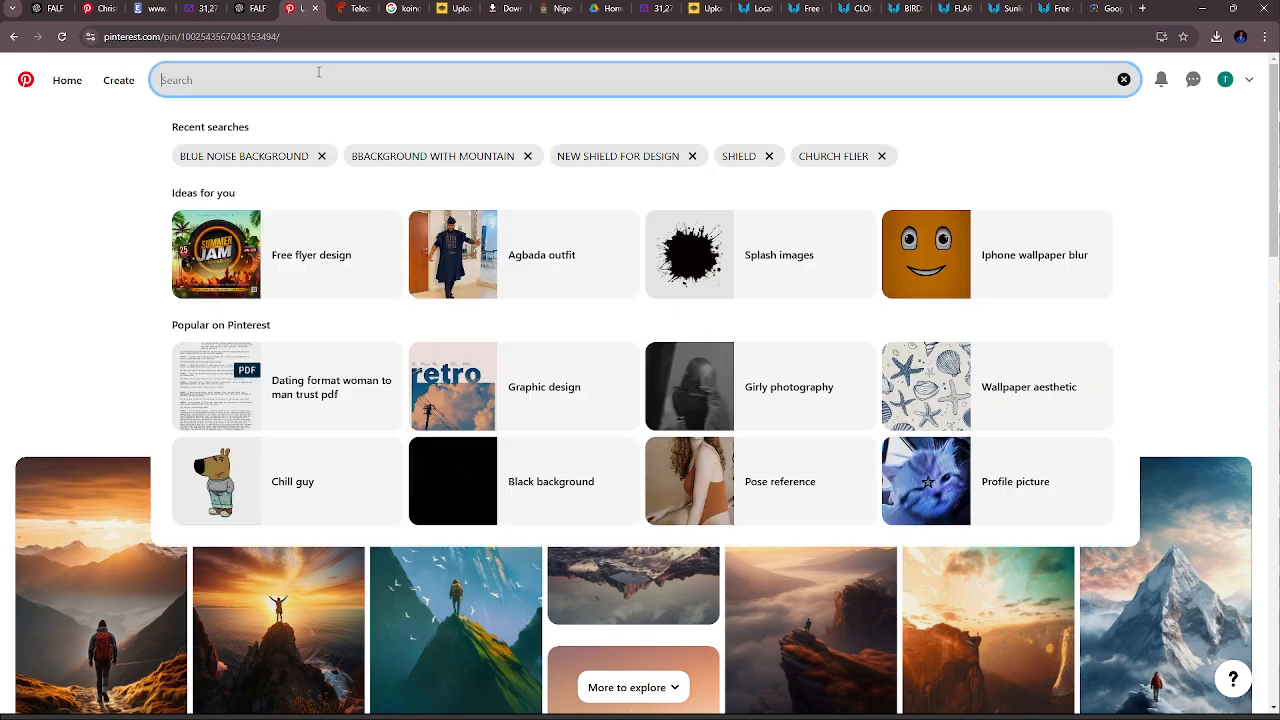
left_click(955, 10)
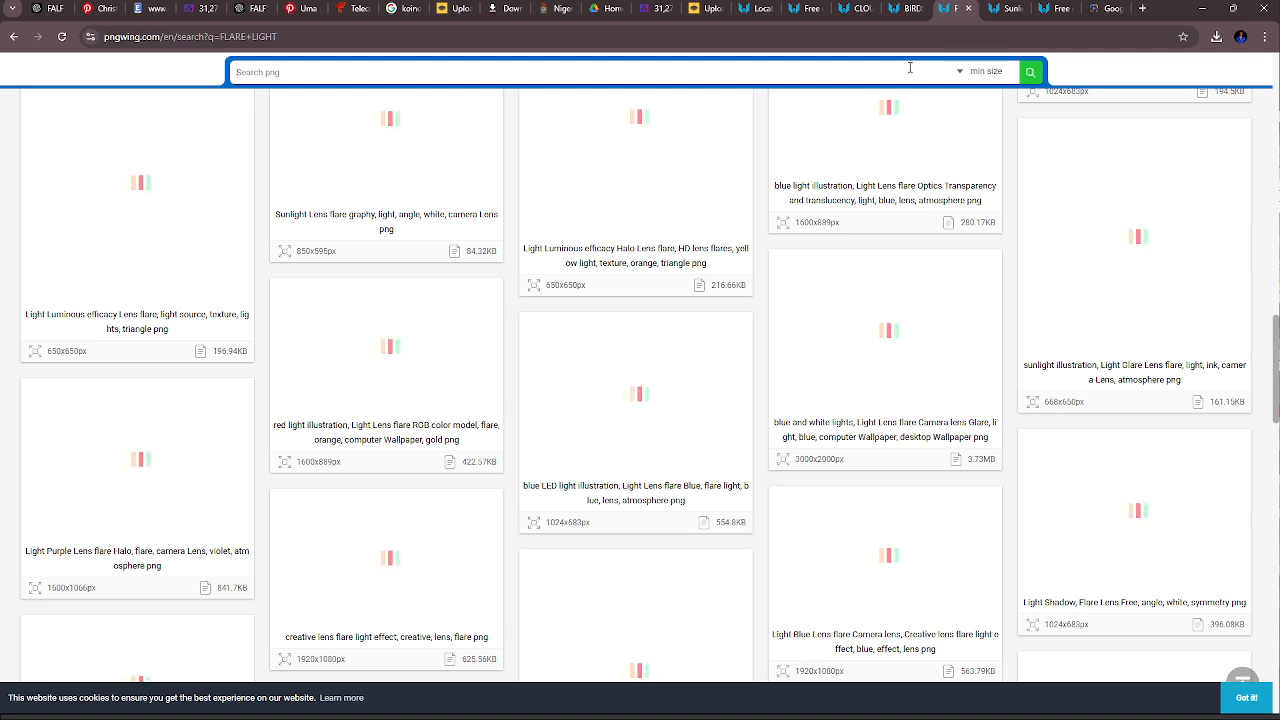
type("tick icon")
key("Return")
- Search PNGWing for "verified icon" in the other open PNGWing tab
left_click(996, 8)
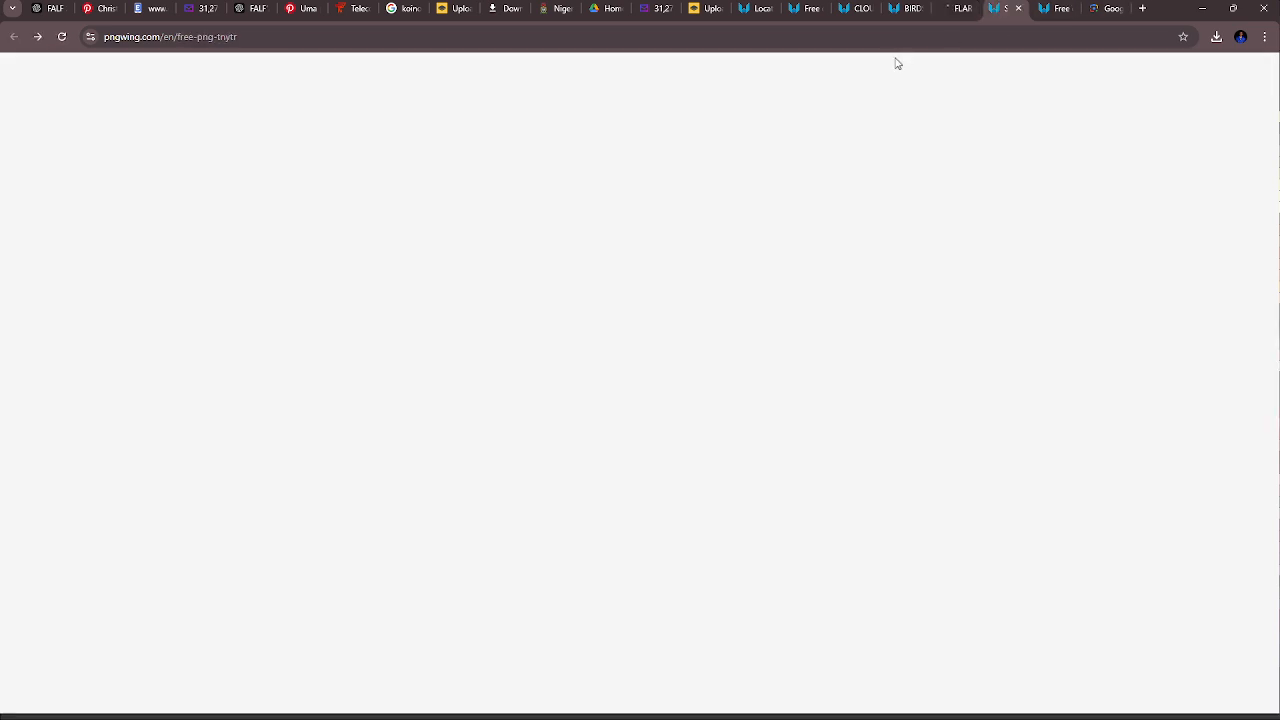
type("verifi")
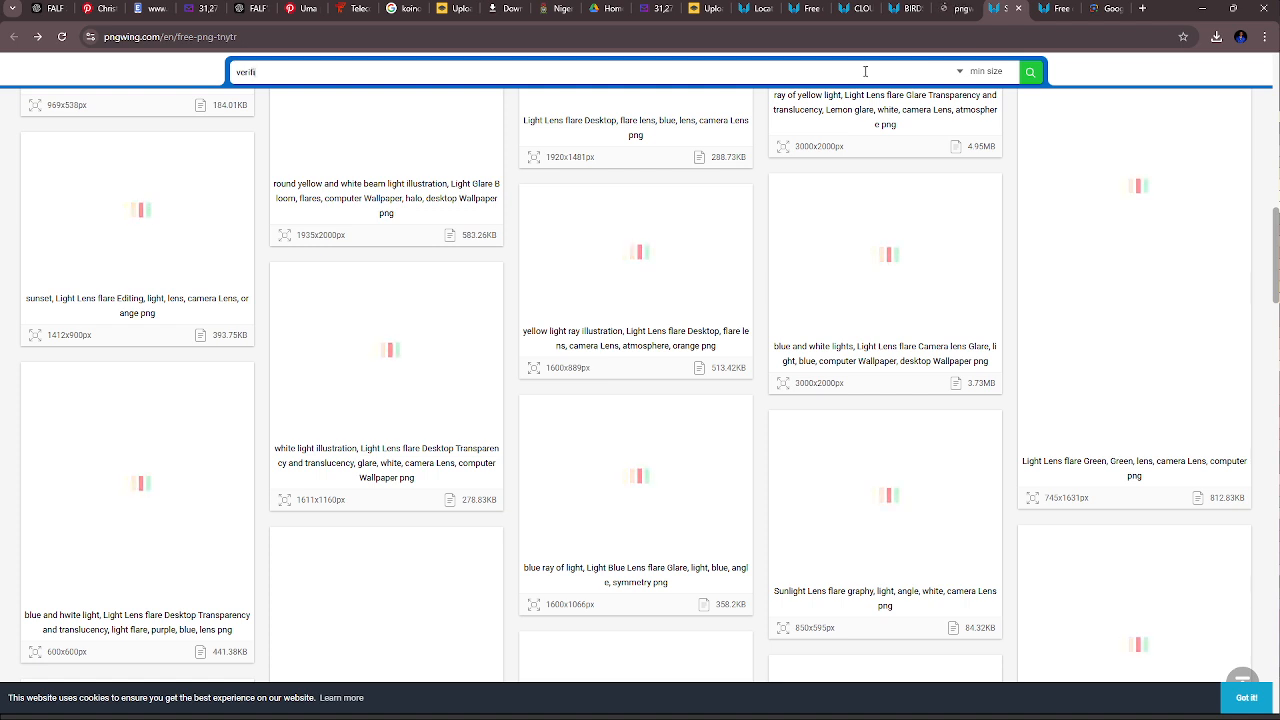
type("ed icon")
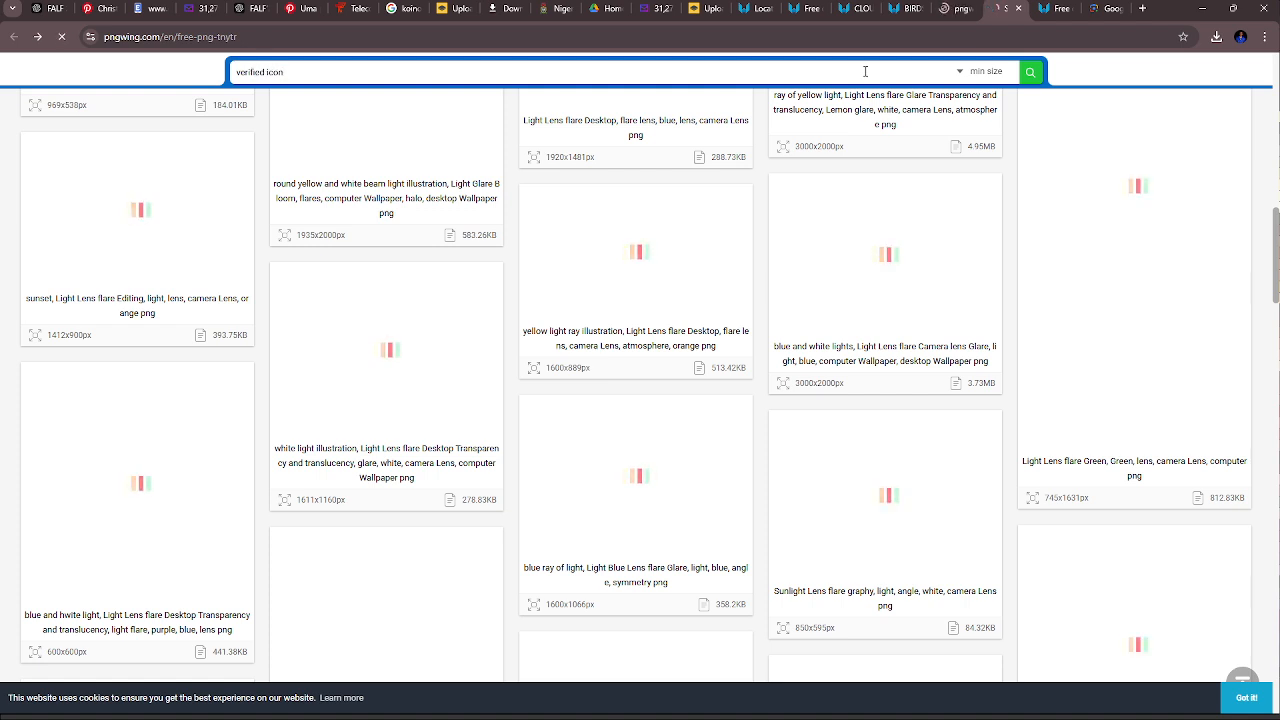
key("Return")
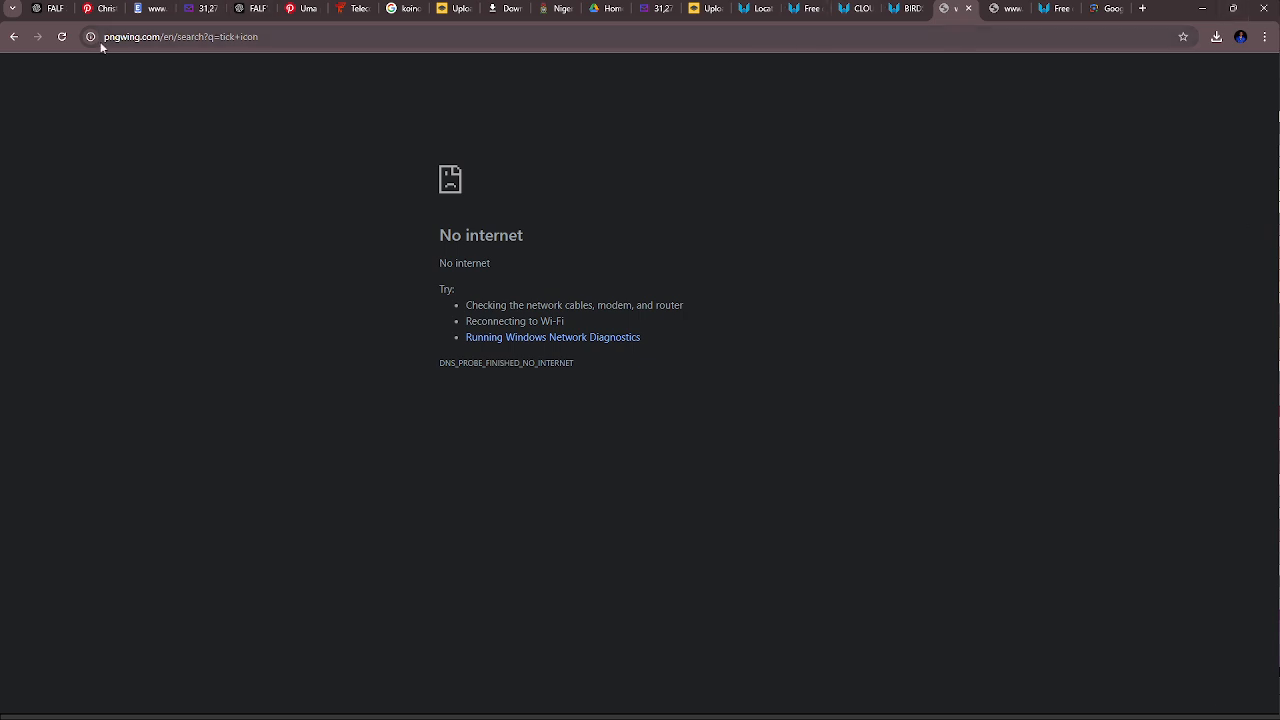
- Reload the "tick icon" and "verified icon" searches on PNGWing and look through the verified icon results
left_click(61, 36)
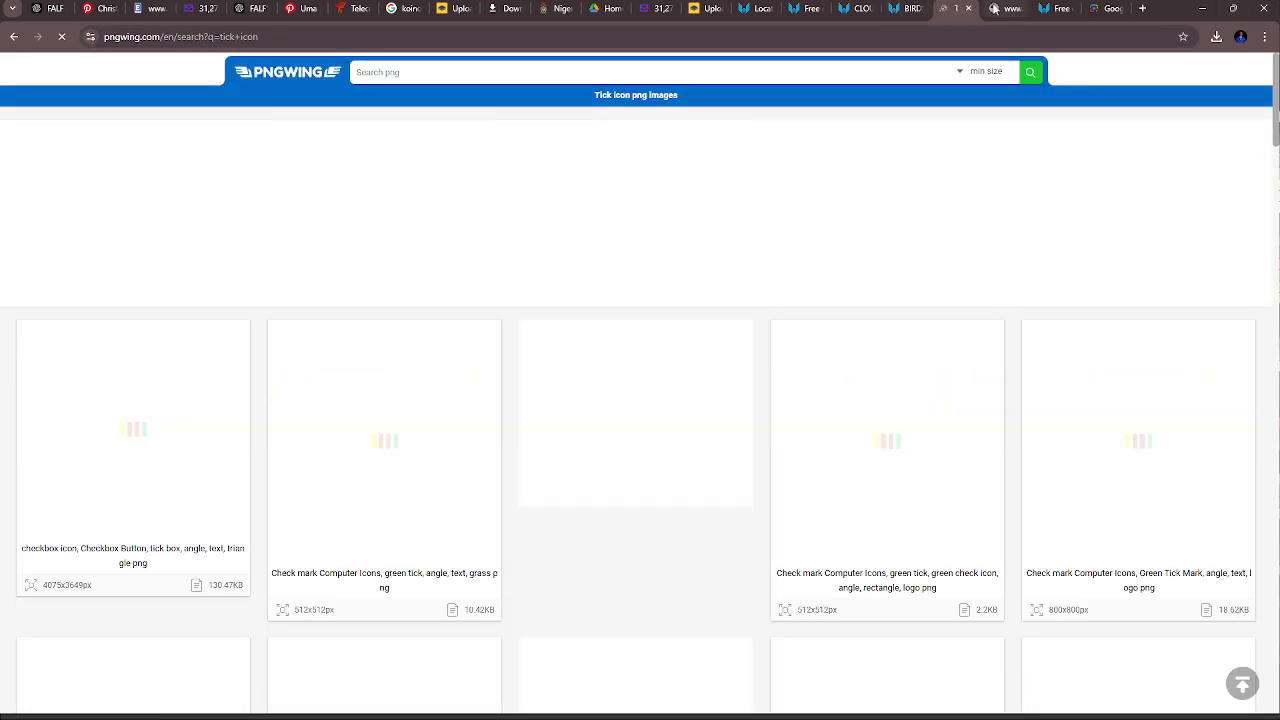
left_click(993, 8)
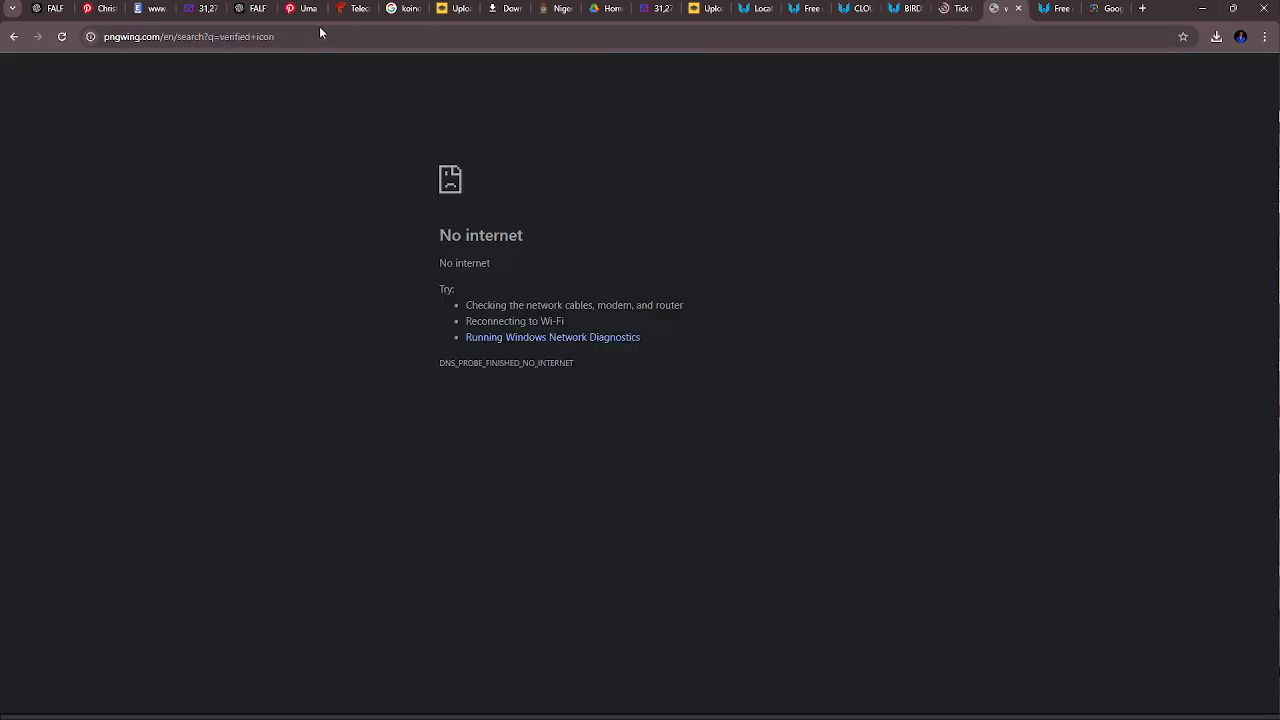
left_click(61, 37)
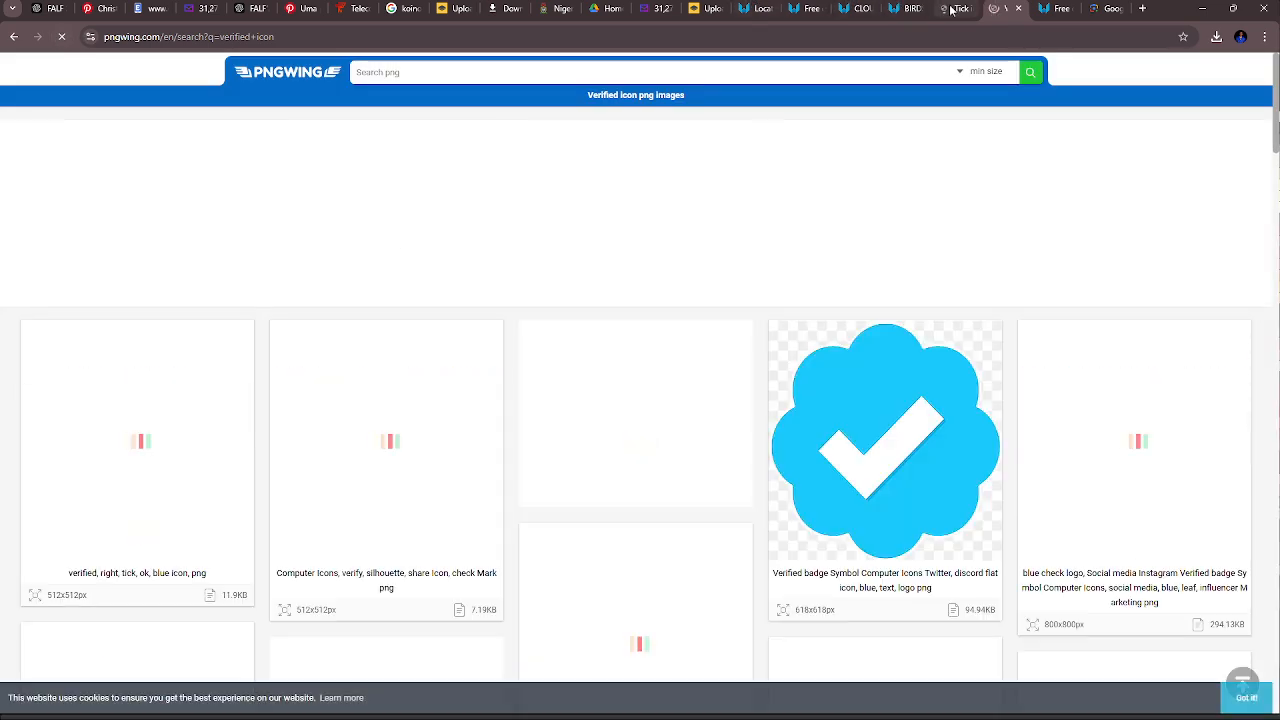
scroll(790, 233, "down", 4)
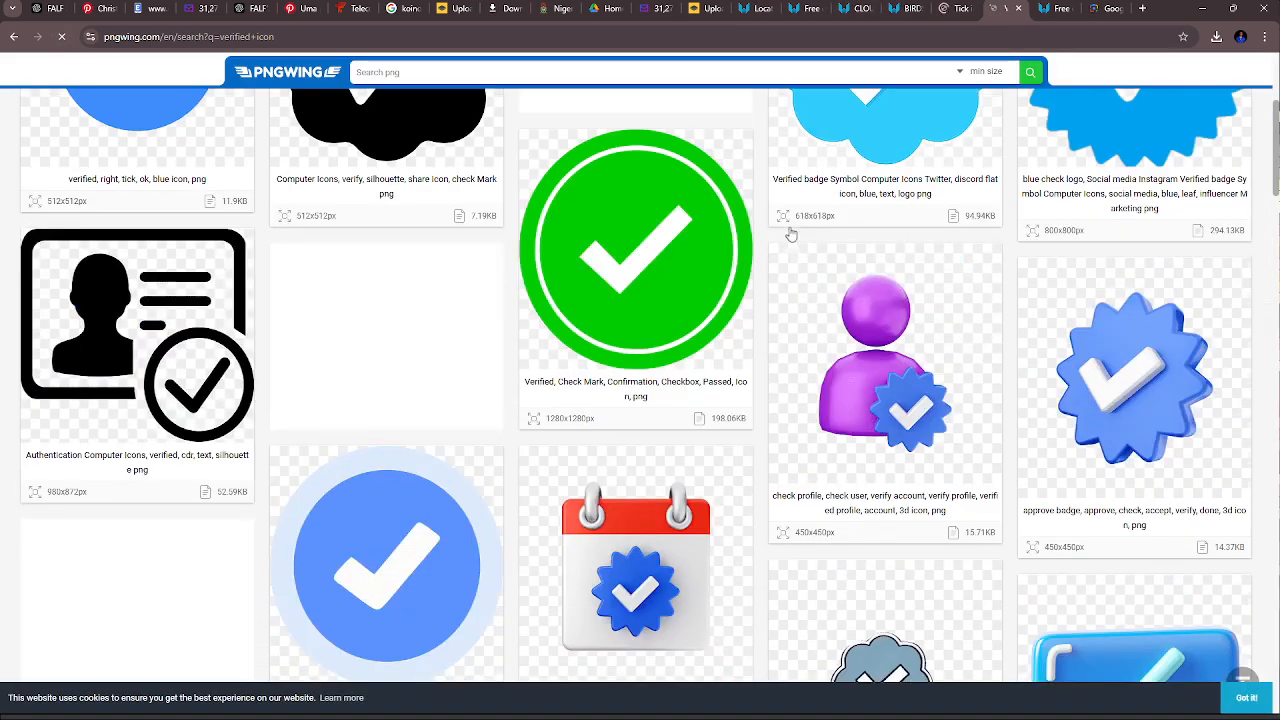
scroll(790, 233, "down", 5)
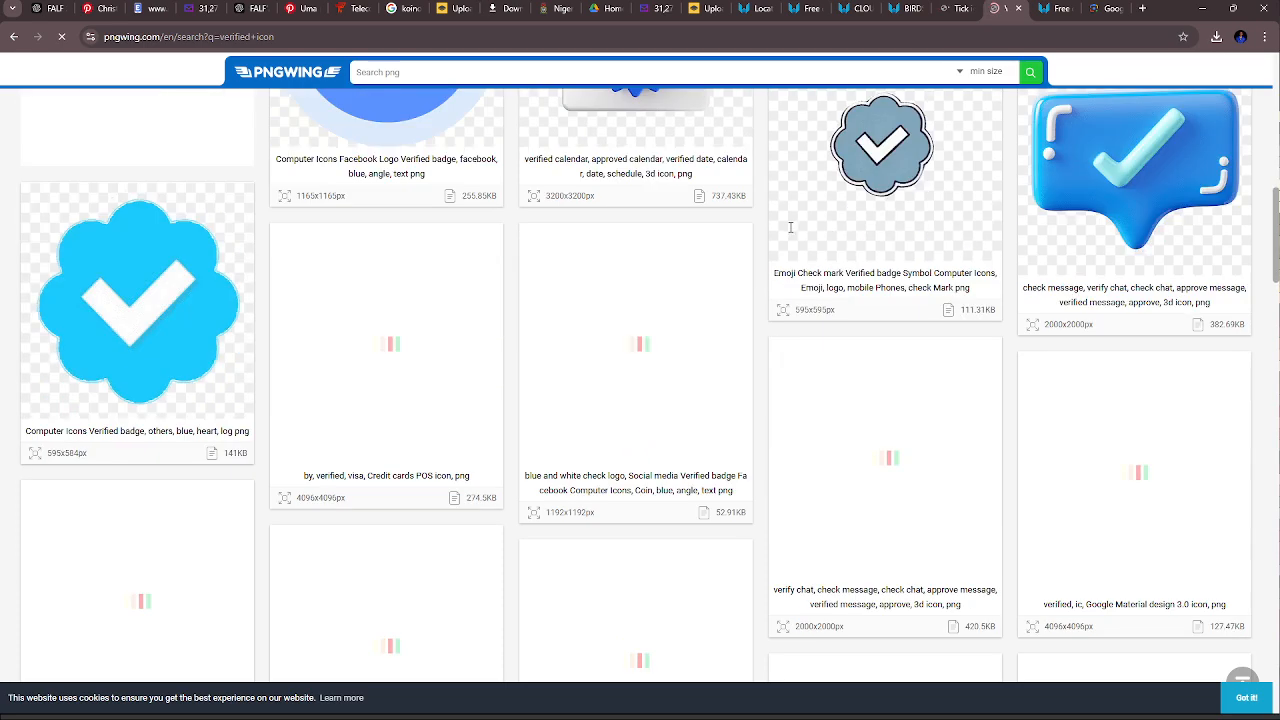
scroll(790, 228, "down", 1)
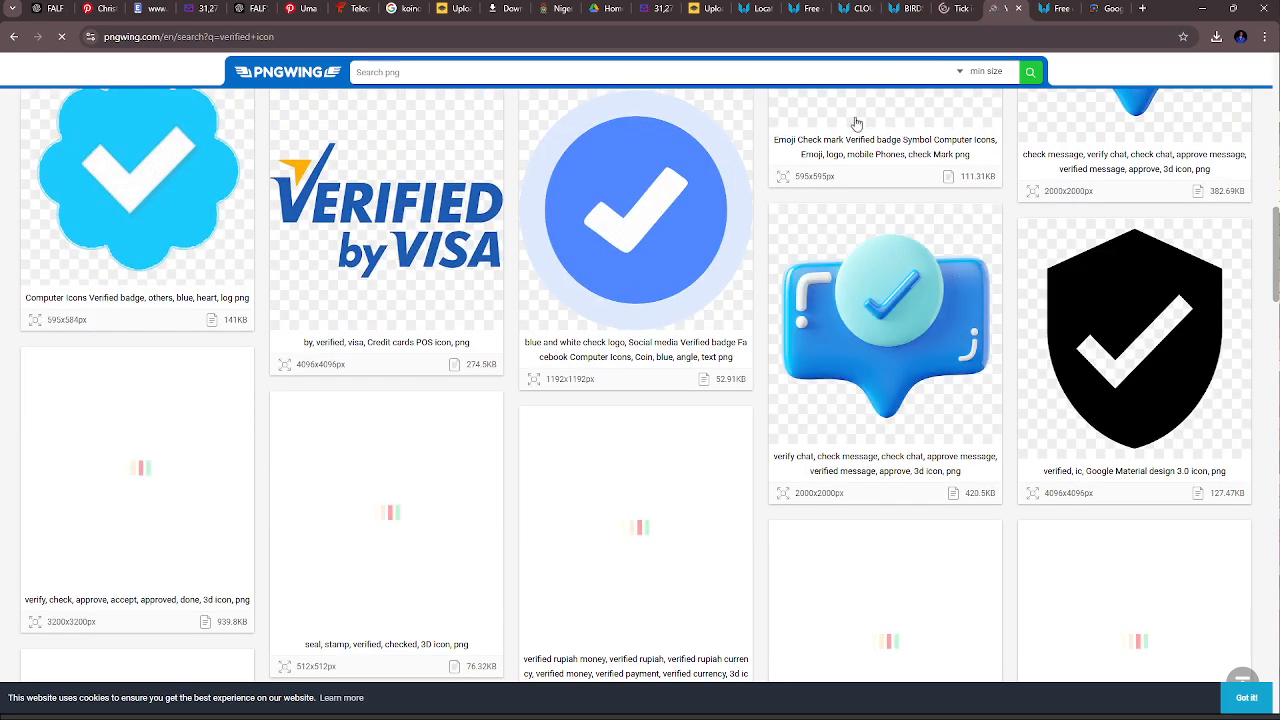
- Find the green and silver shield with a check mark in the "tick icon" results and open its page in a new tab
left_click(941, 14)
scroll(773, 352, "down", 4)
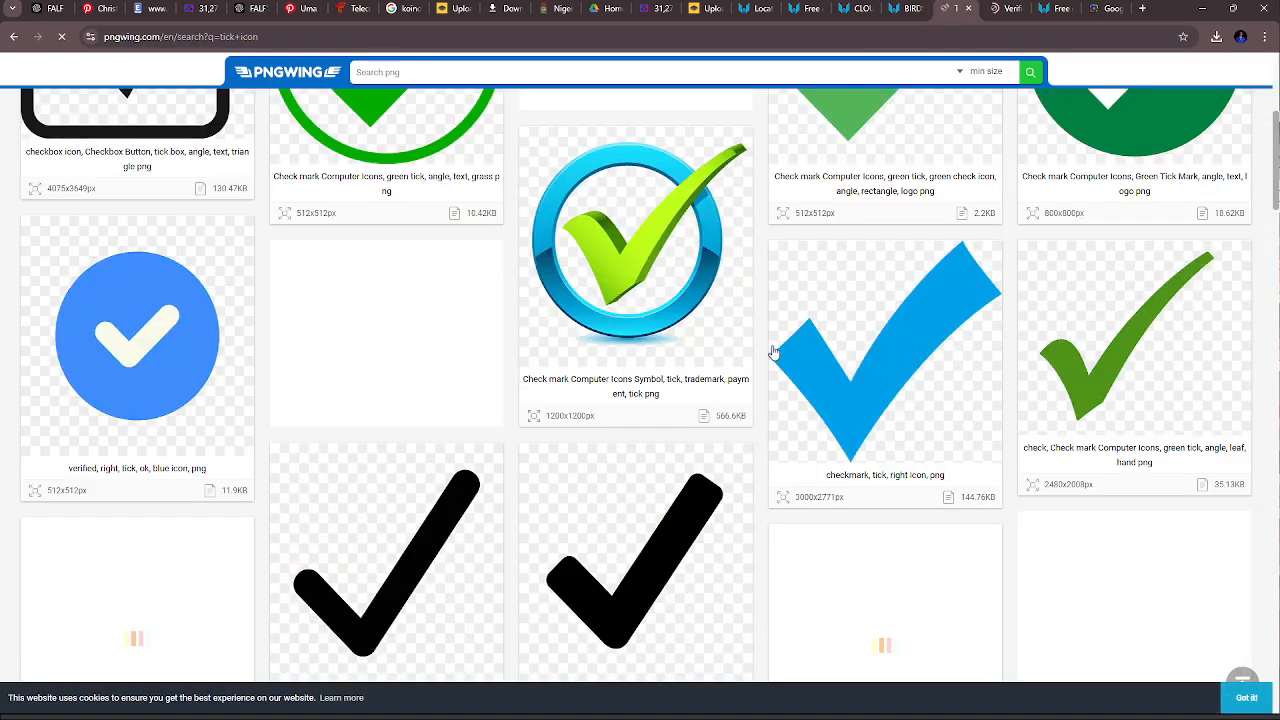
scroll(773, 352, "down", 4)
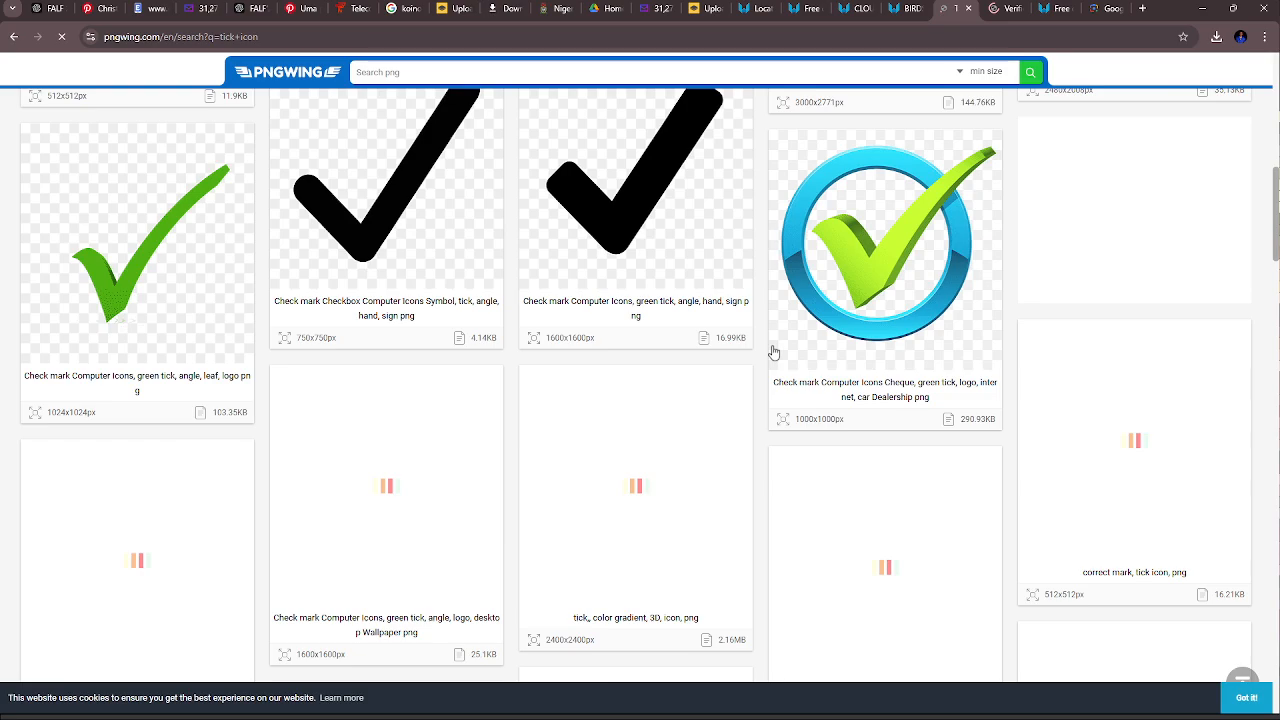
scroll(773, 352, "down", 8)
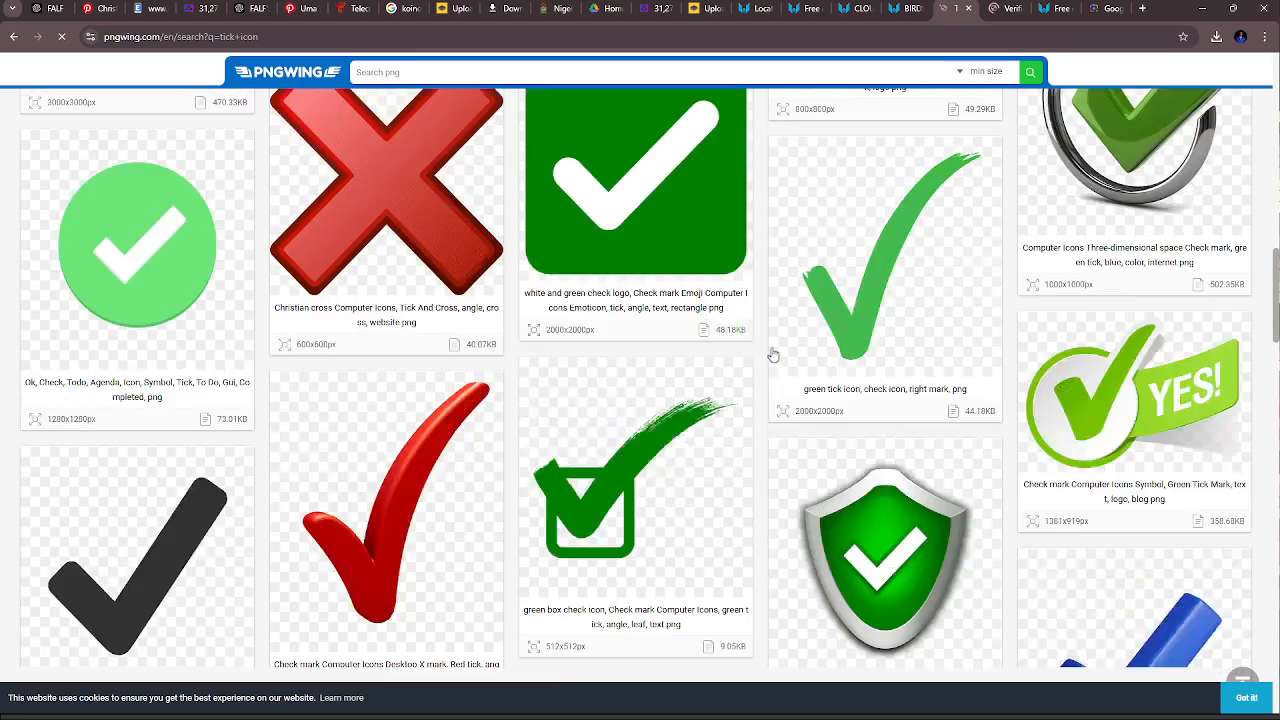
scroll(773, 352, "down", 5)
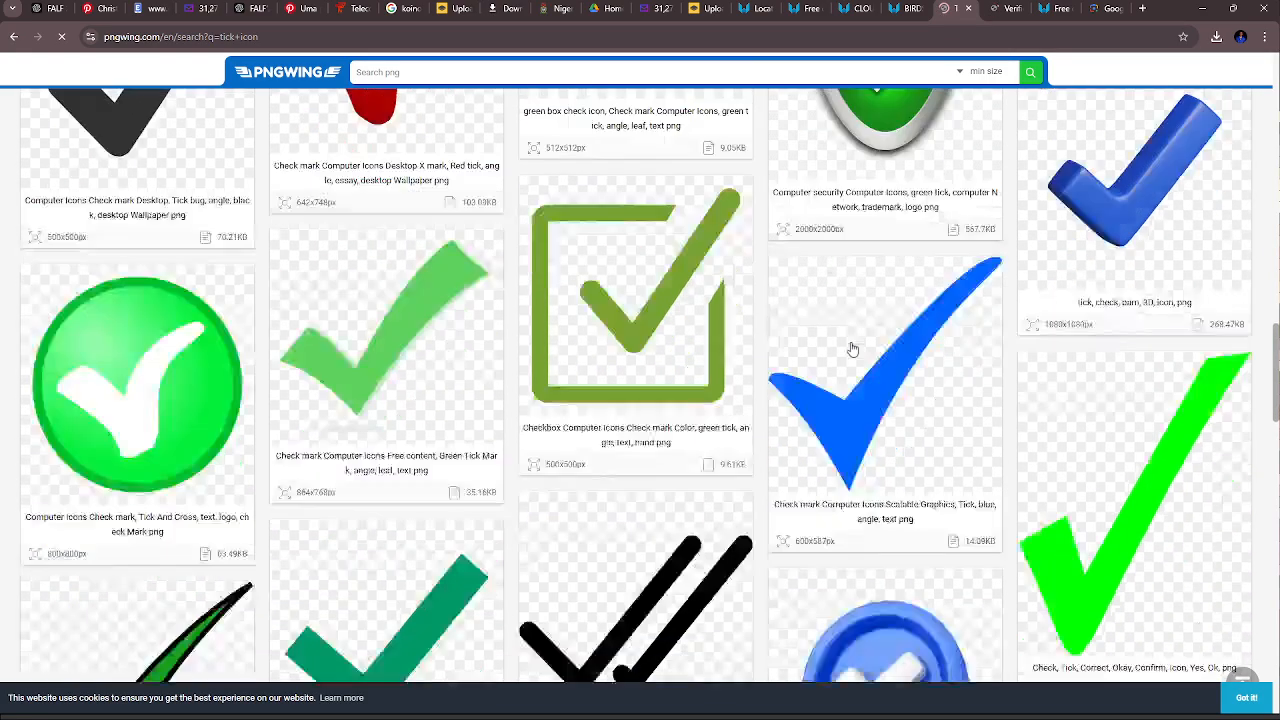
scroll(852, 349, "down", 2)
scroll(852, 349, "up", 6)
left_click(940, 279)
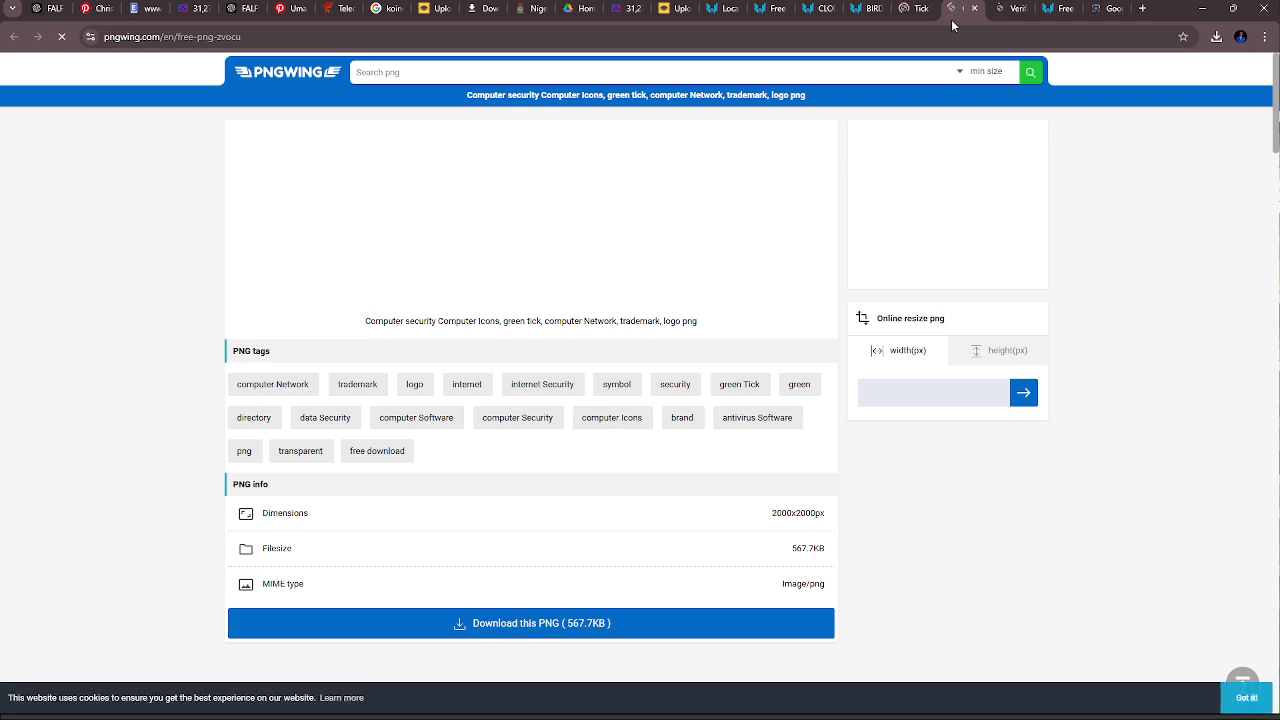
- Look through more of the "verified icon" results for an alternative badge with a check mark
left_click(1012, 8)
scroll(735, 400, "down", 2)
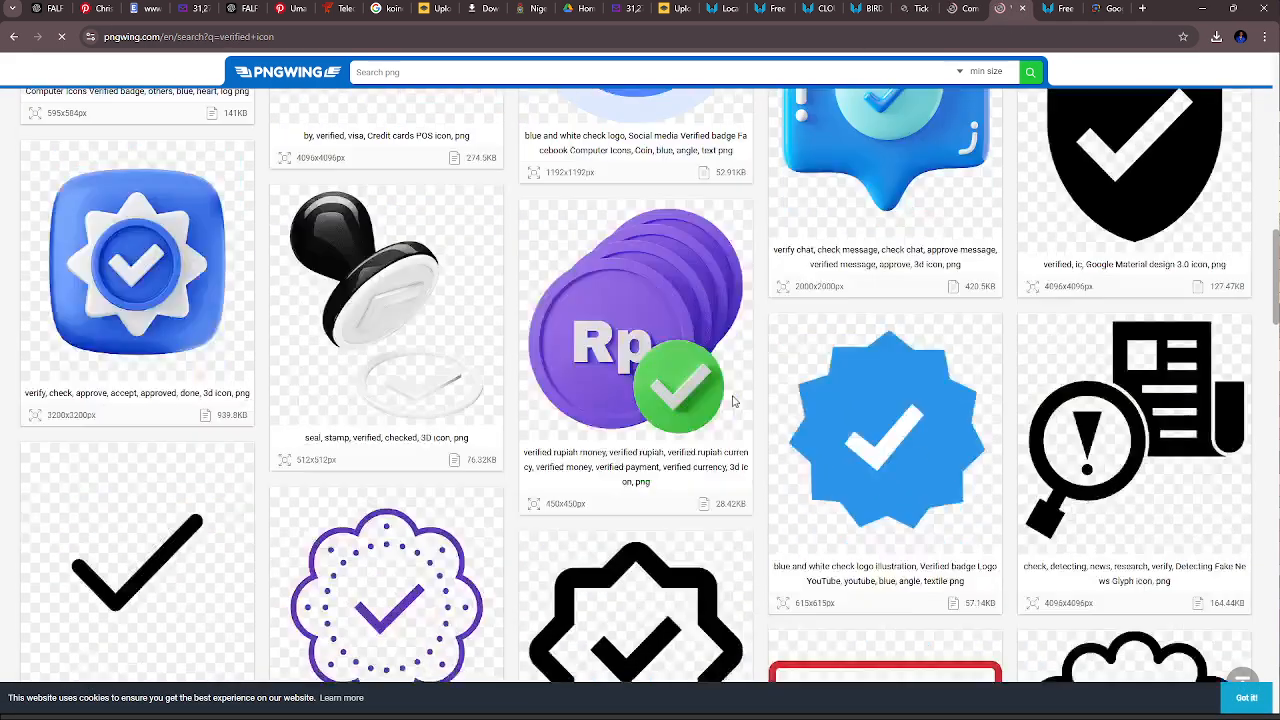
scroll(733, 401, "down", 6)
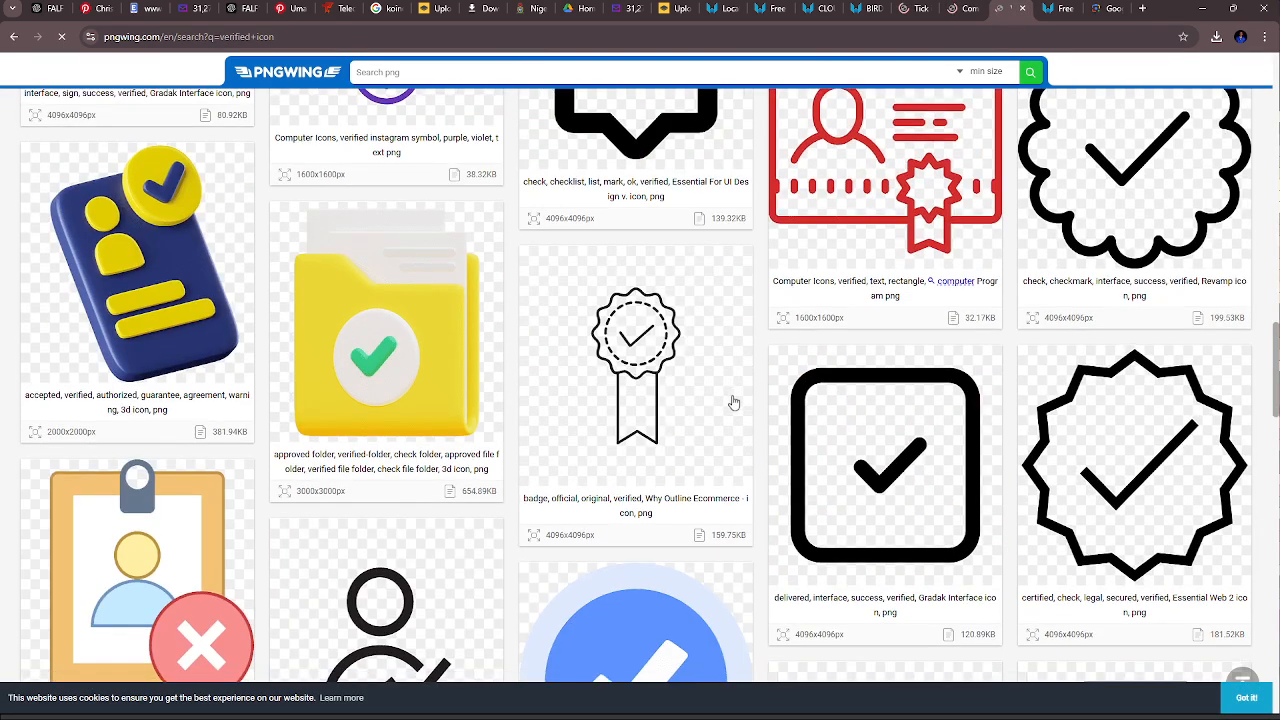
scroll(734, 402, "down", 6)
scroll(734, 402, "up", 17)
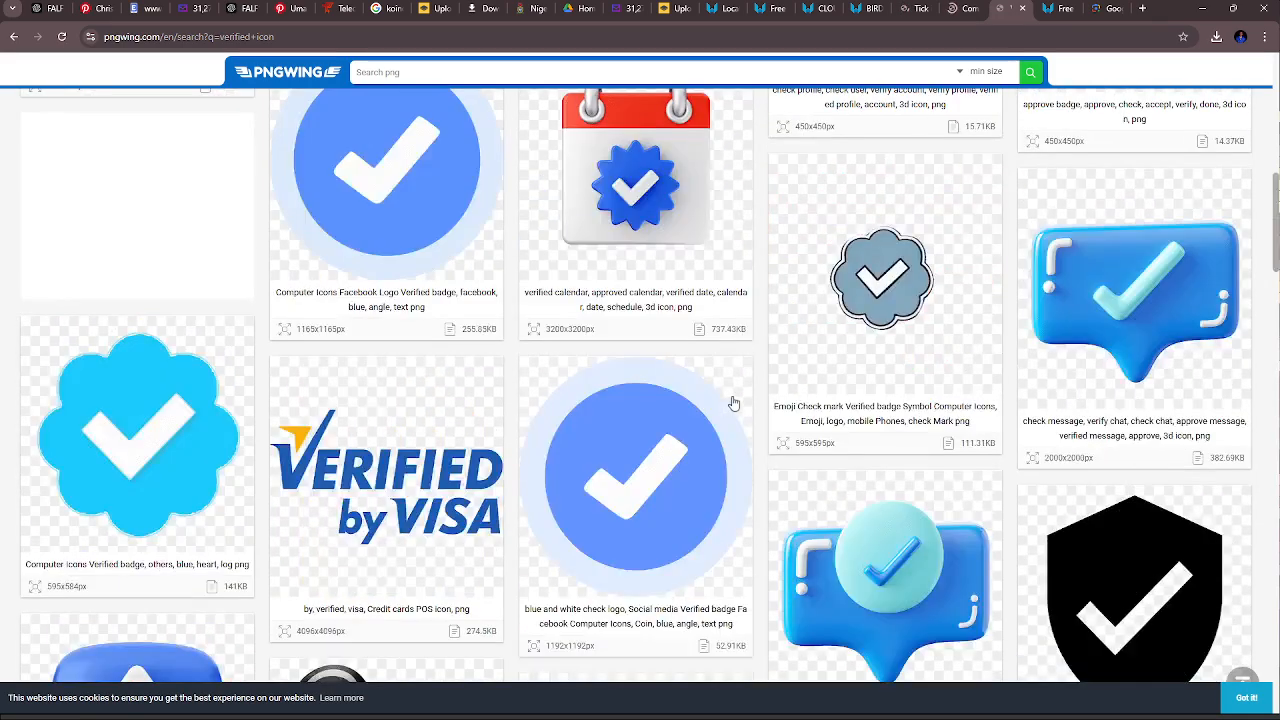
scroll(733, 403, "up", 8)
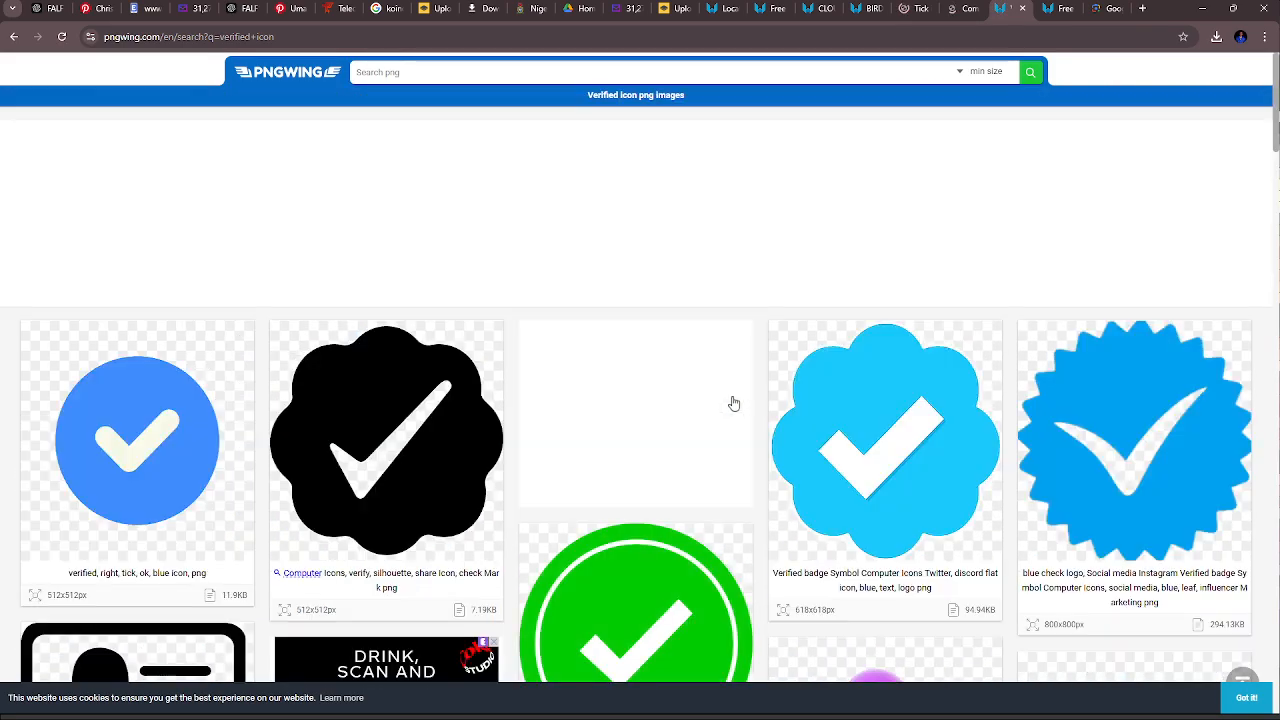
- Return to the green shield's page, start the PNG download and close the advertisement
left_click(733, 403)
scroll(669, 525, "down", 5)
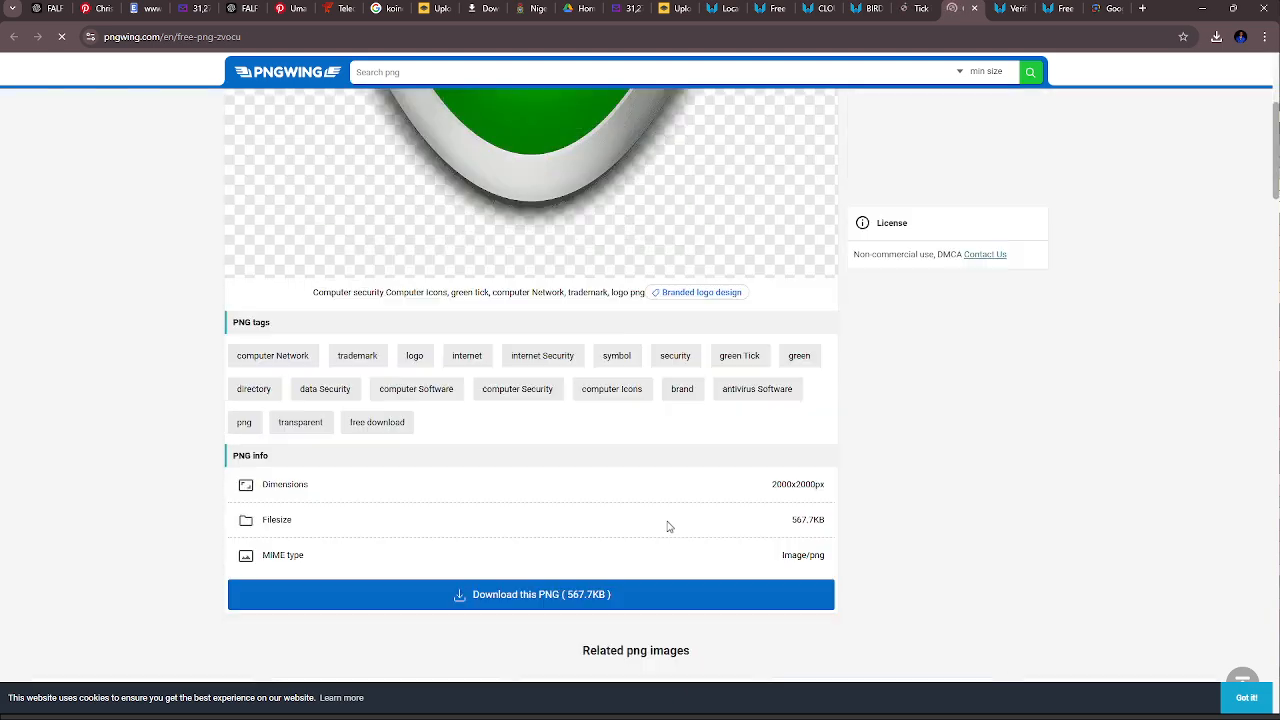
scroll(669, 525, "down", 4)
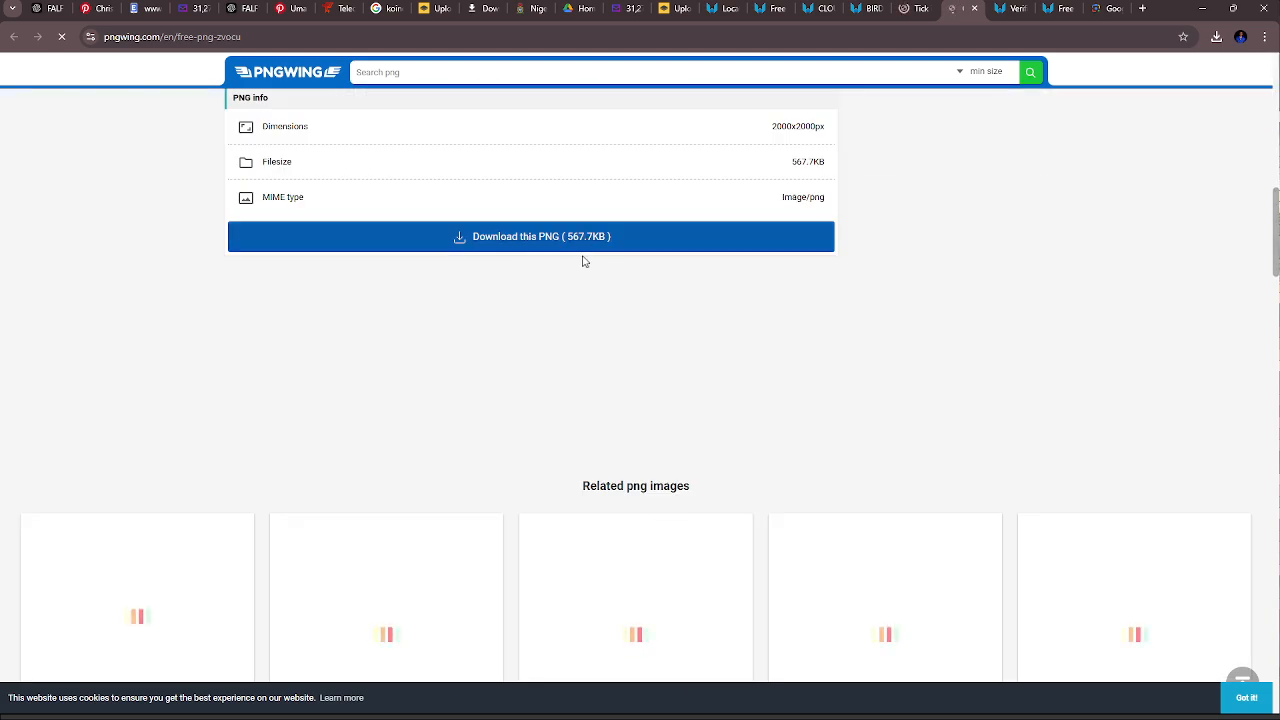
left_click(538, 249)
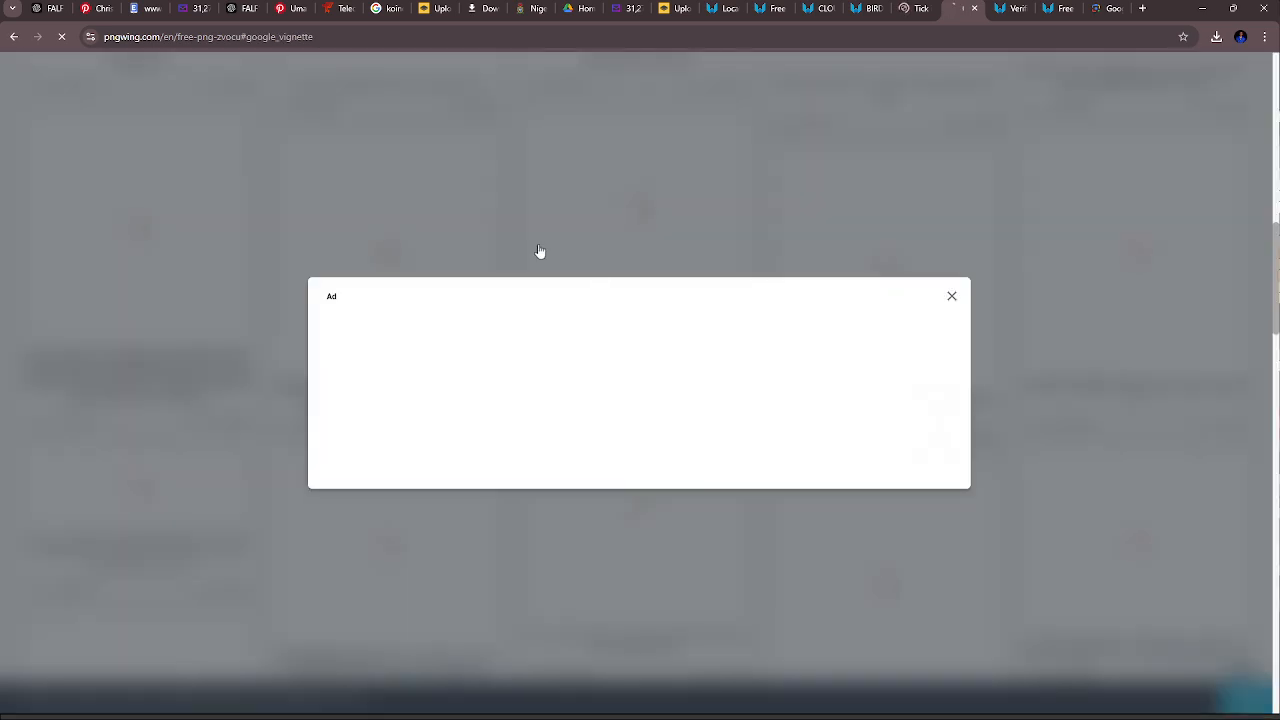
left_click(951, 296)
scroll(783, 434, "down", 1)
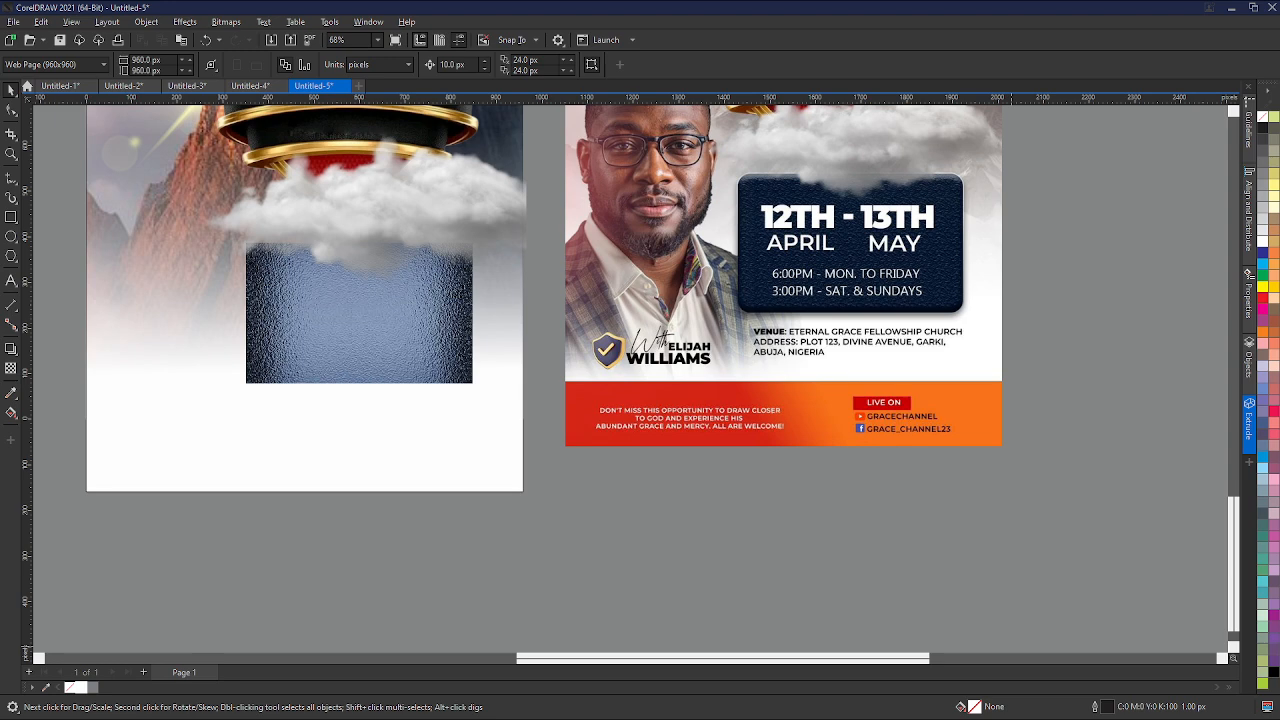
scroll(669, 476, "down", 2)
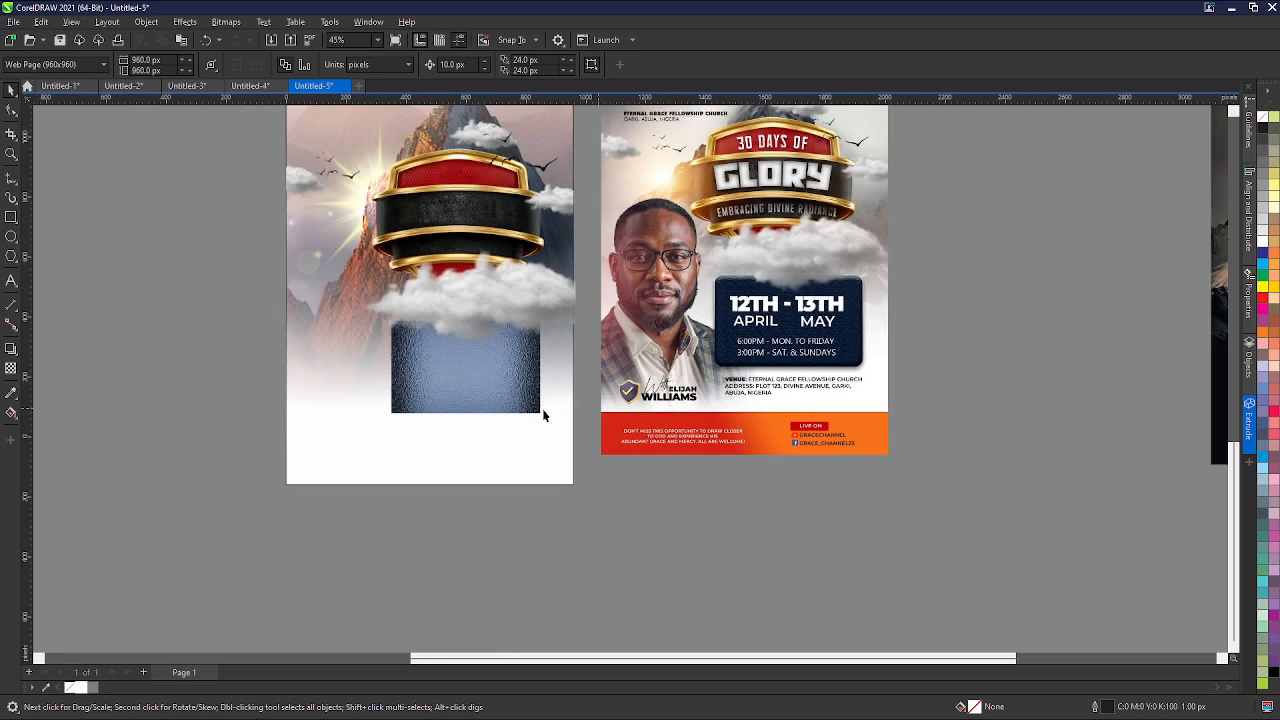
left_click(622, 707)
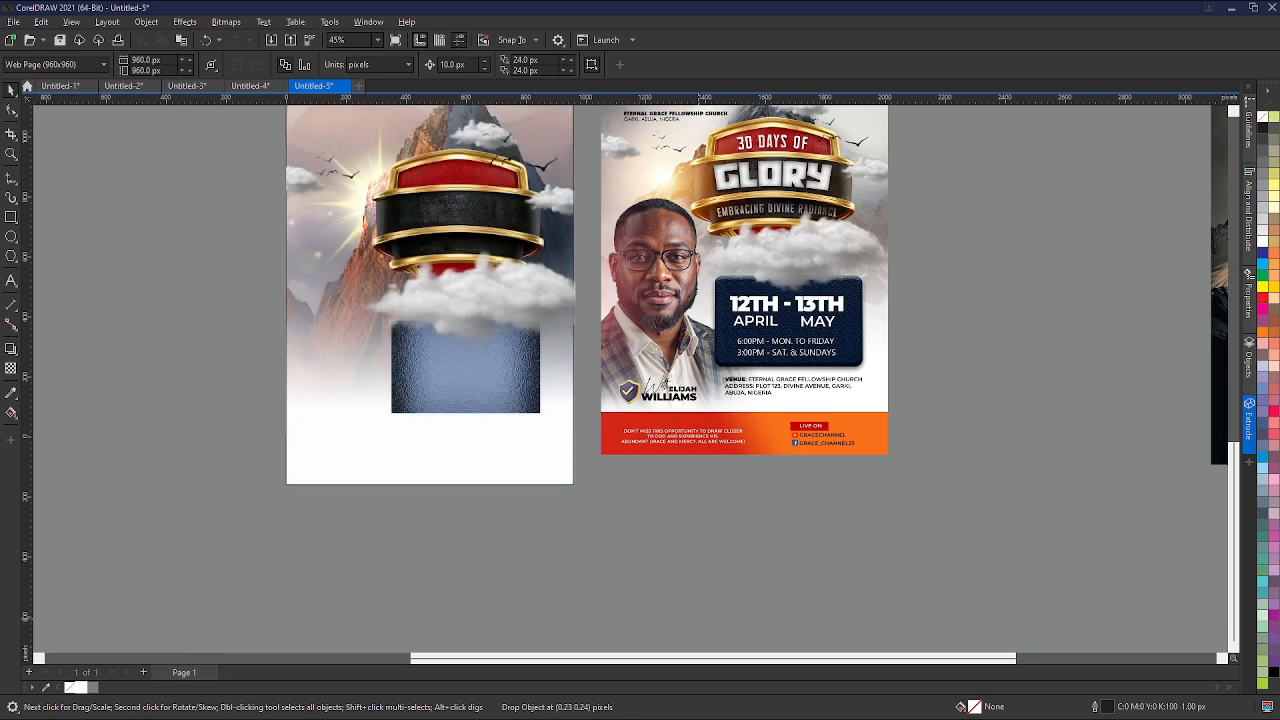
- Paste the cut-out photo of the surprised man and position it over the flyer's lower-left corner
key("ctrl+v")
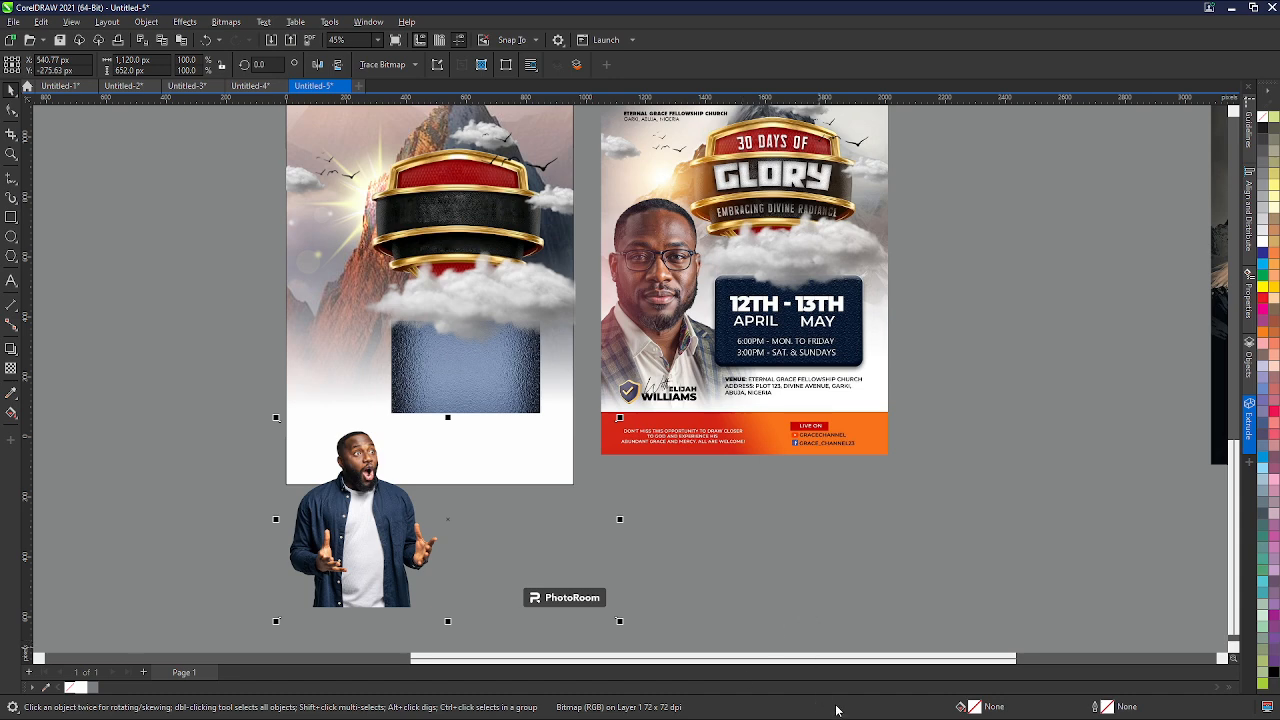
left_click(880, 713)
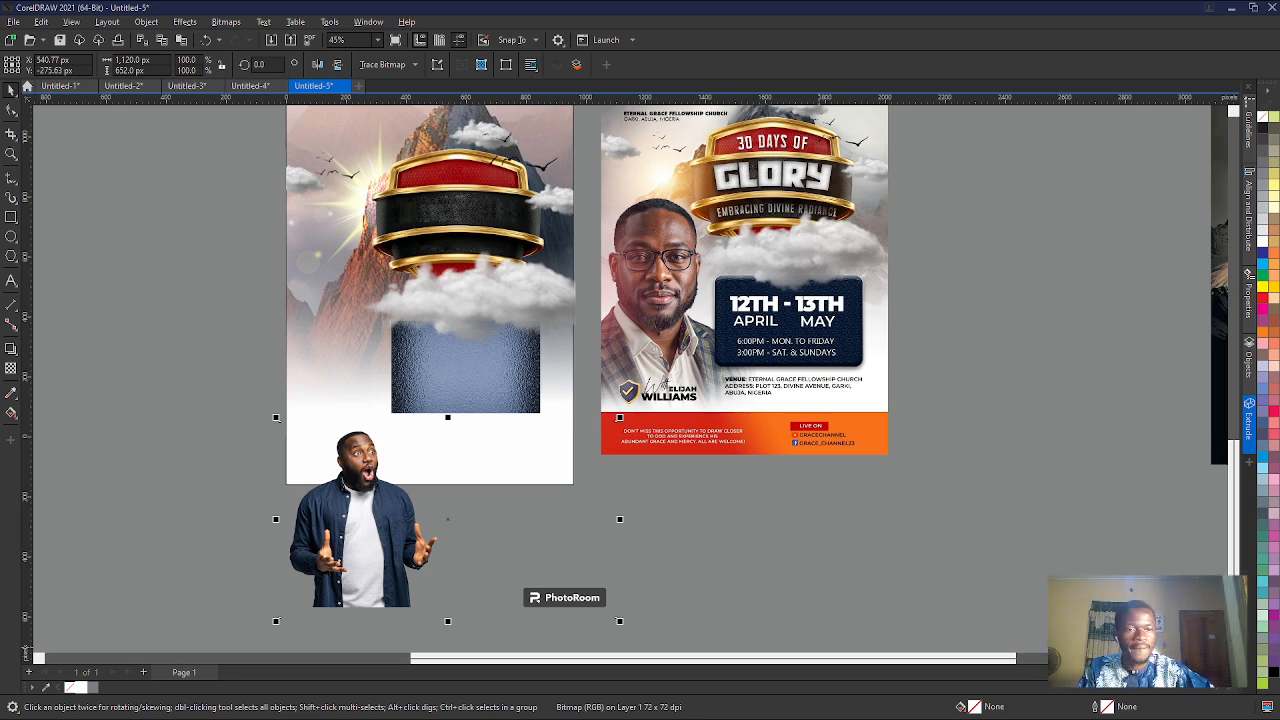
scroll(424, 530, "up", 2)
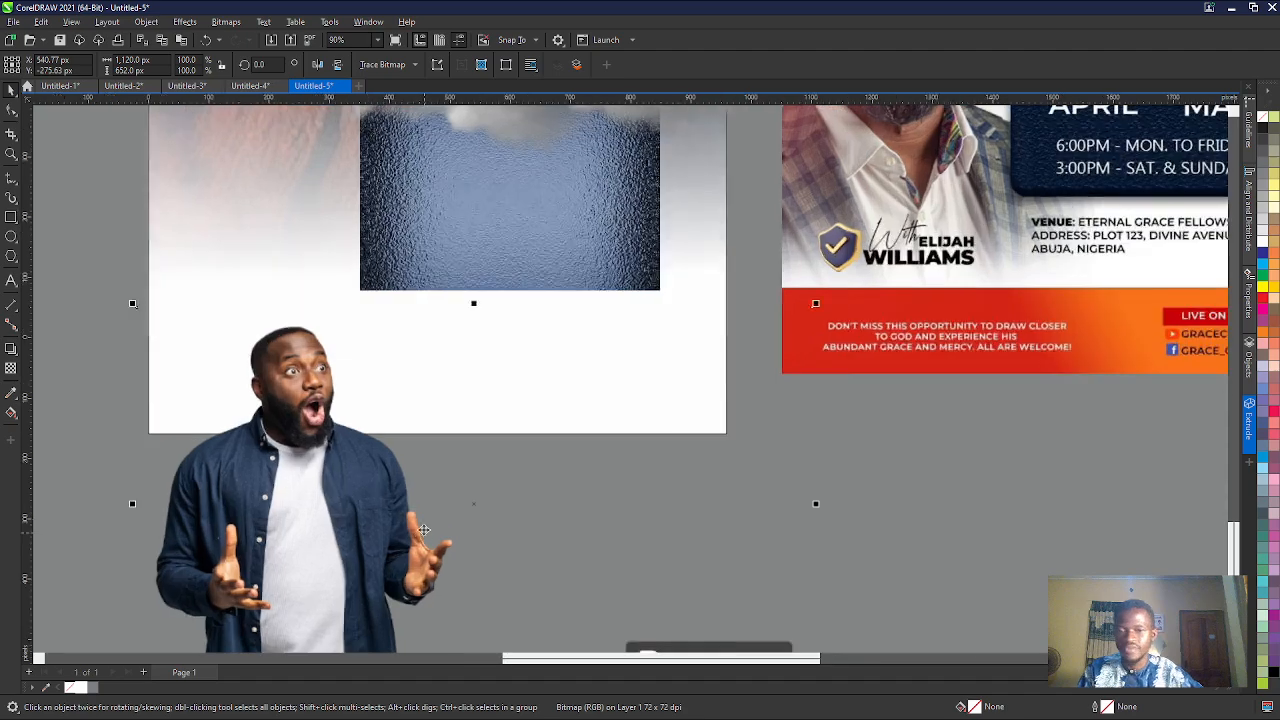
scroll(424, 530, "down", 1)
left_click_drag(386, 541, 311, 459)
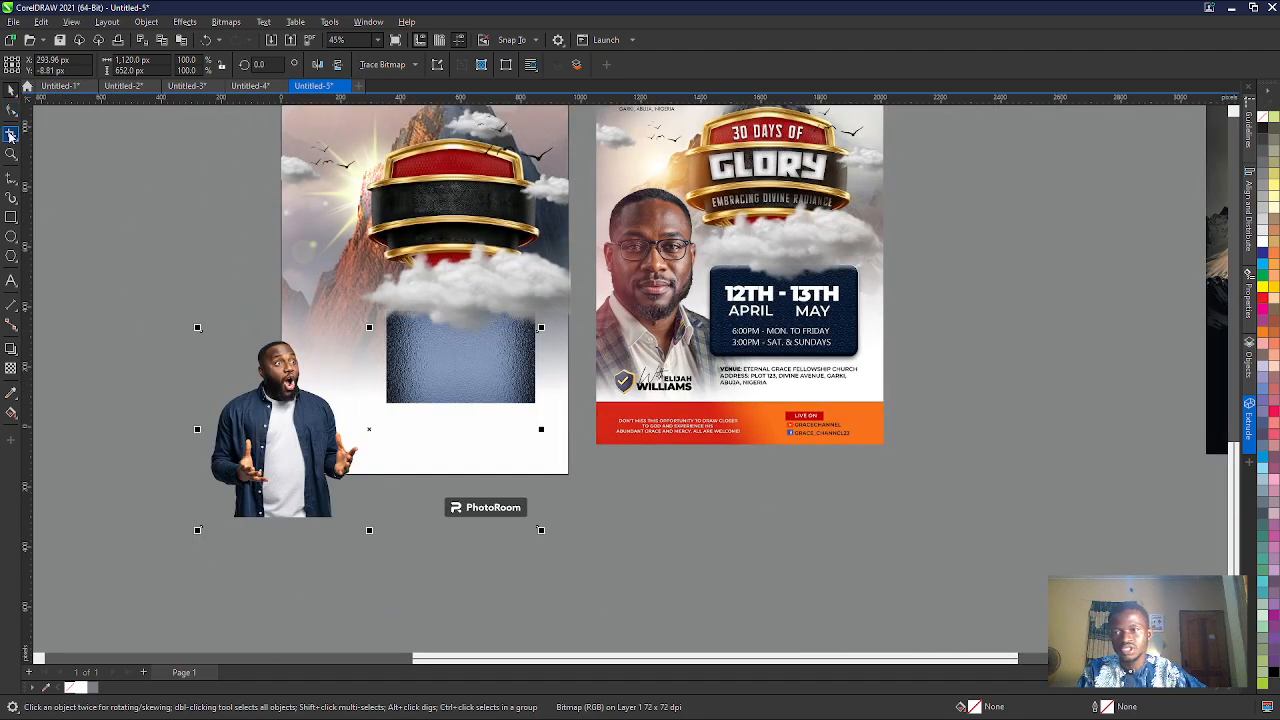
- Crop the man's photo closely around his figure to about 538 by 605 px, leaving out the PhotoRoom watermark
left_click(10, 135)
left_click_drag(147, 289, 363, 522)
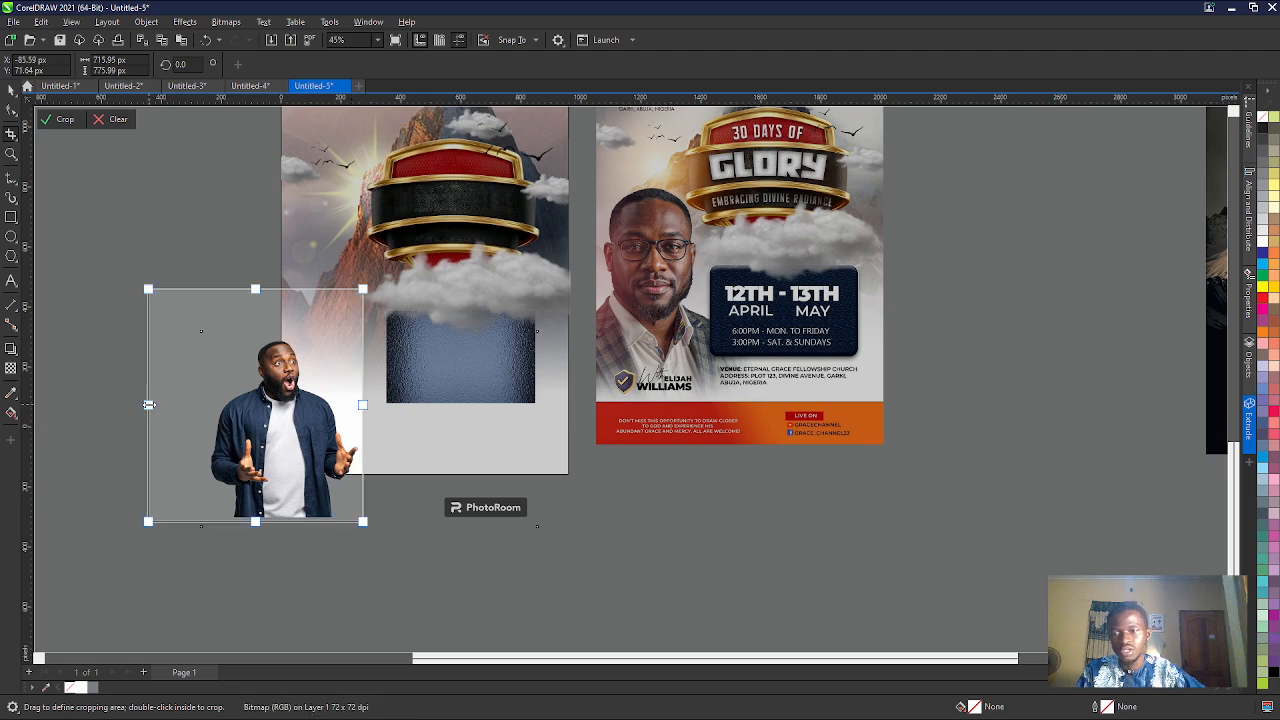
left_click_drag(149, 404, 200, 414)
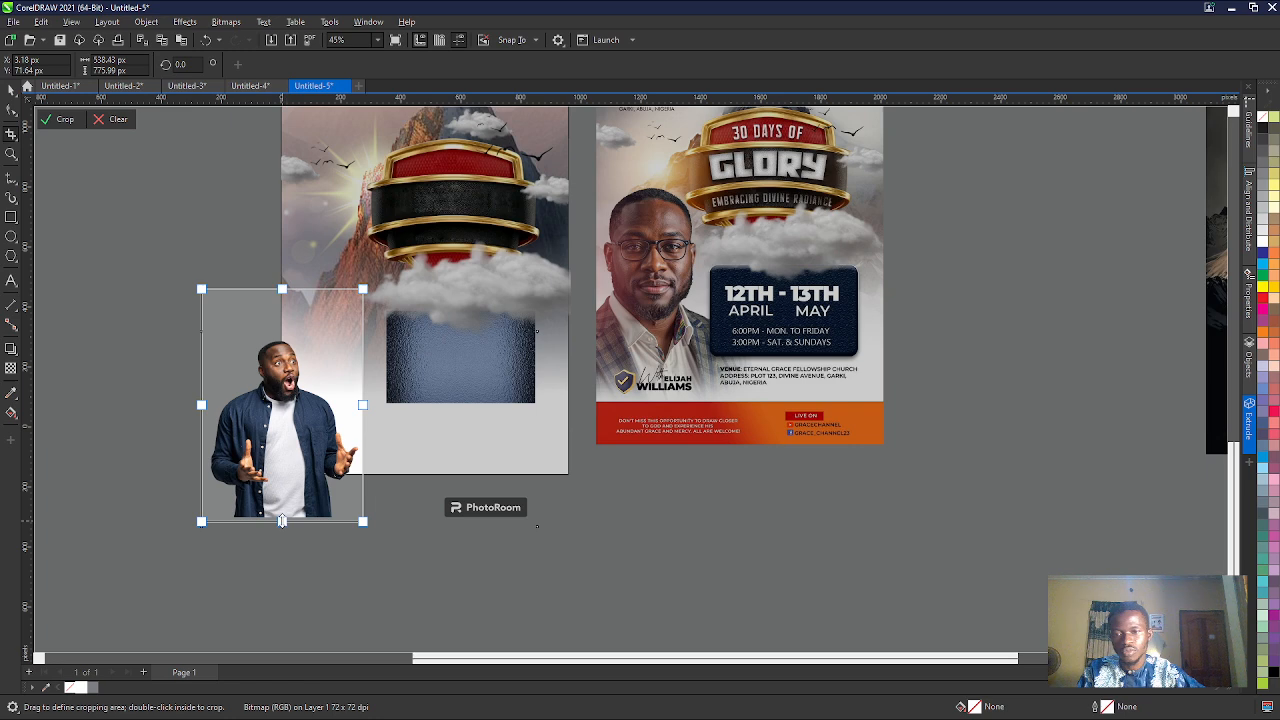
left_click_drag(282, 520, 282, 516)
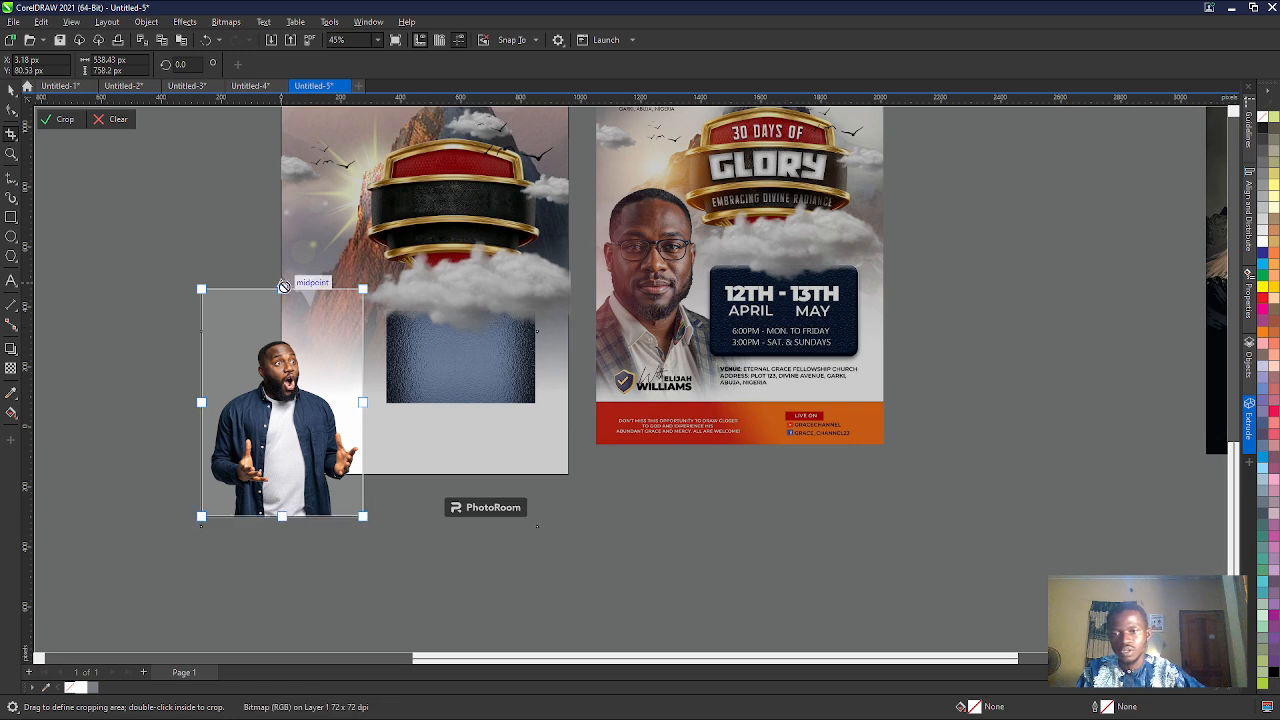
left_click_drag(284, 287, 283, 334)
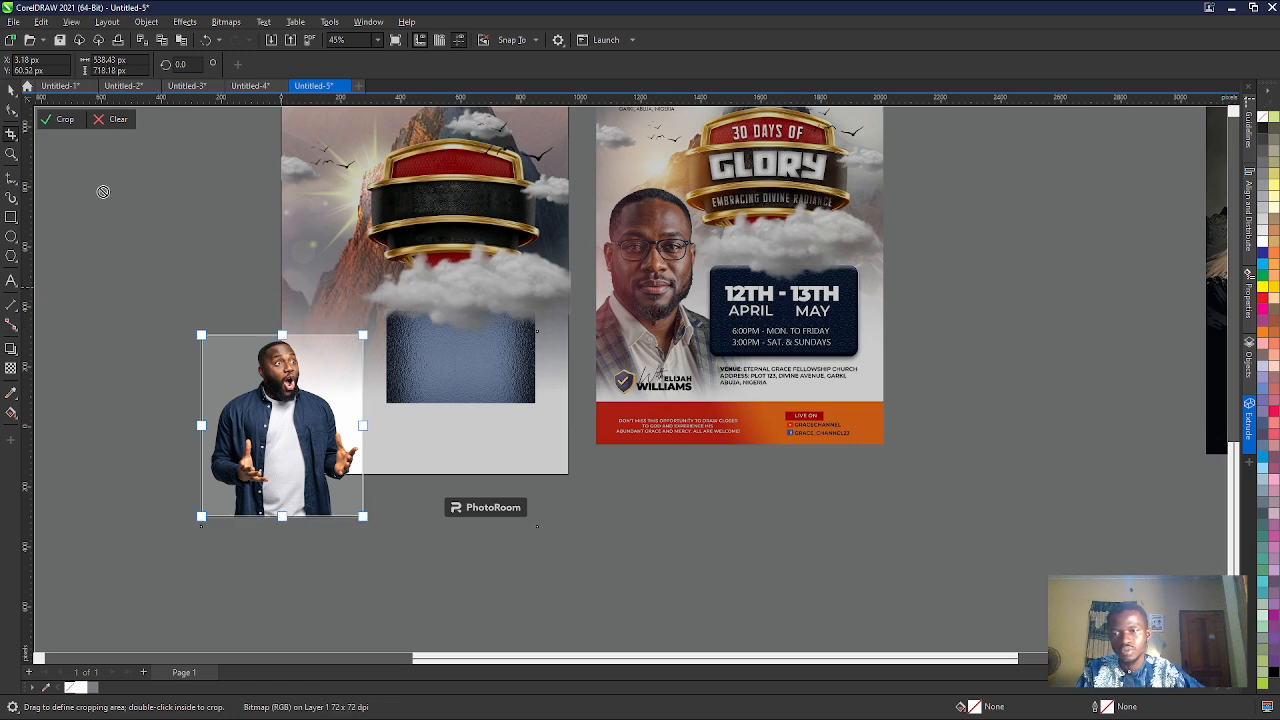
left_click(60, 119)
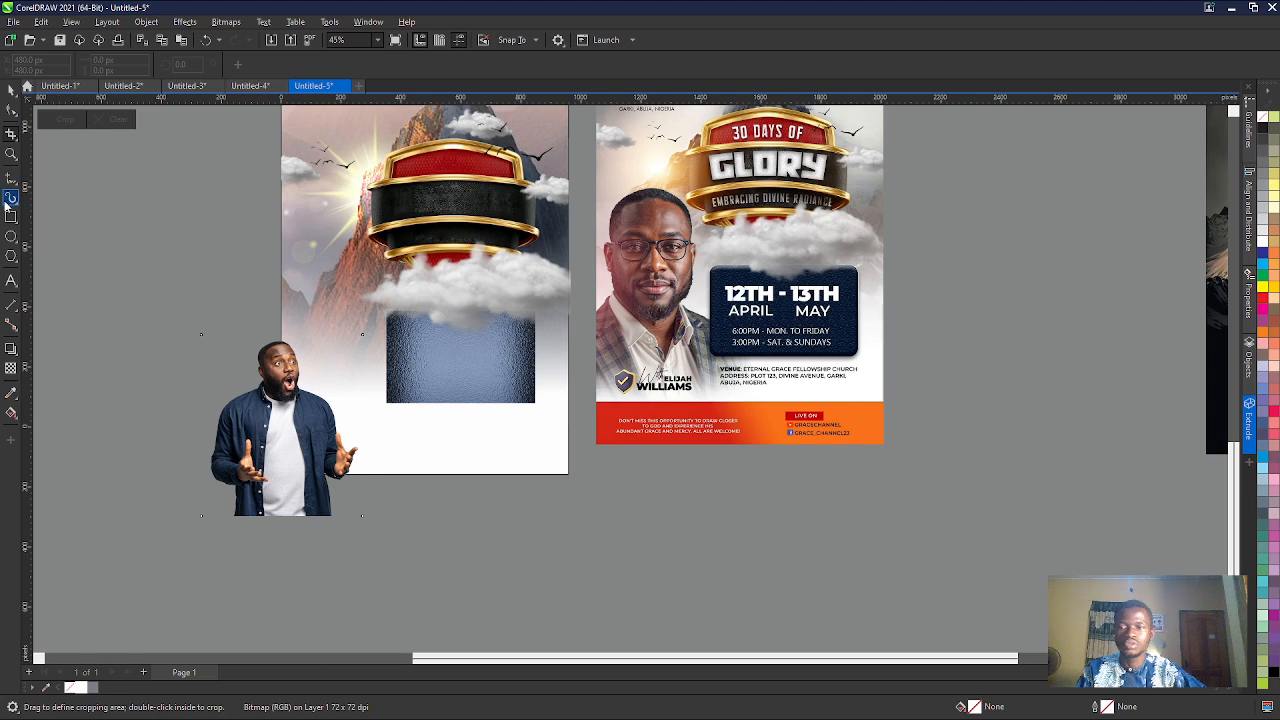
left_click(11, 90)
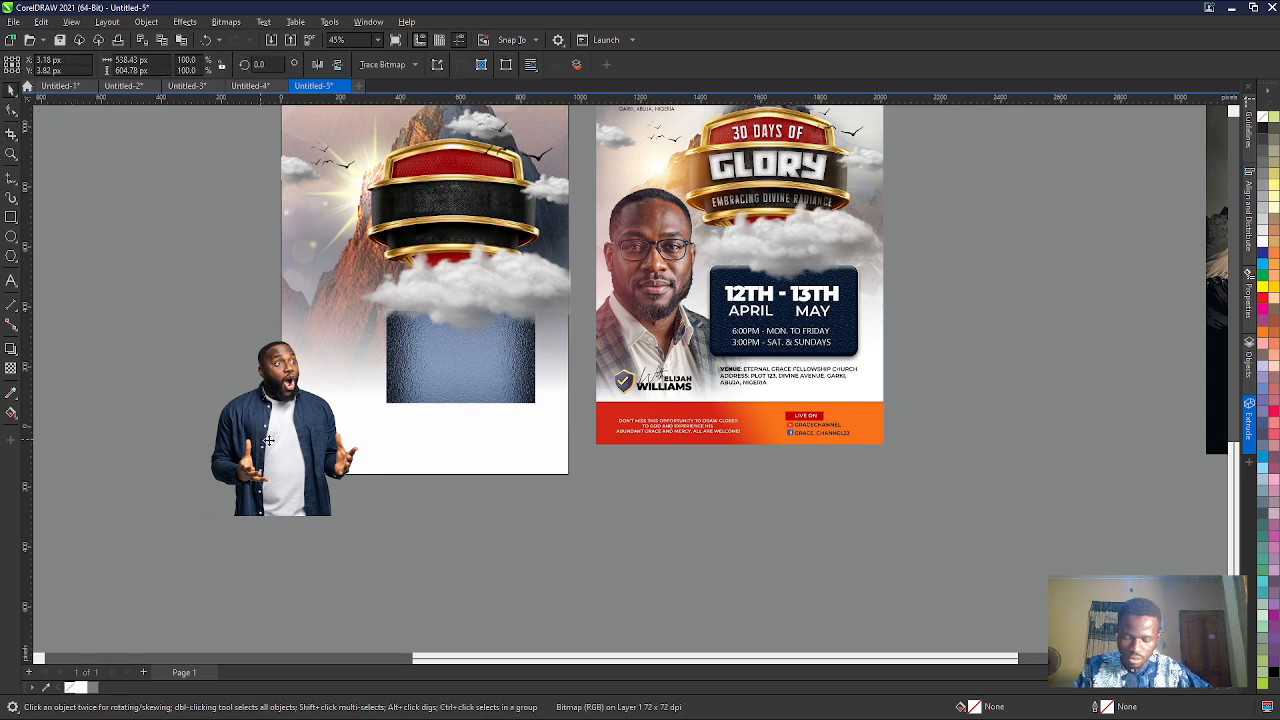
- Move the man onto the flyer's left side and cut the photo from below with the Shape tool to about 373 px tall
left_click_drag(268, 440, 354, 347)
scroll(345, 355, "up", 2)
scroll(337, 357, "down", 2)
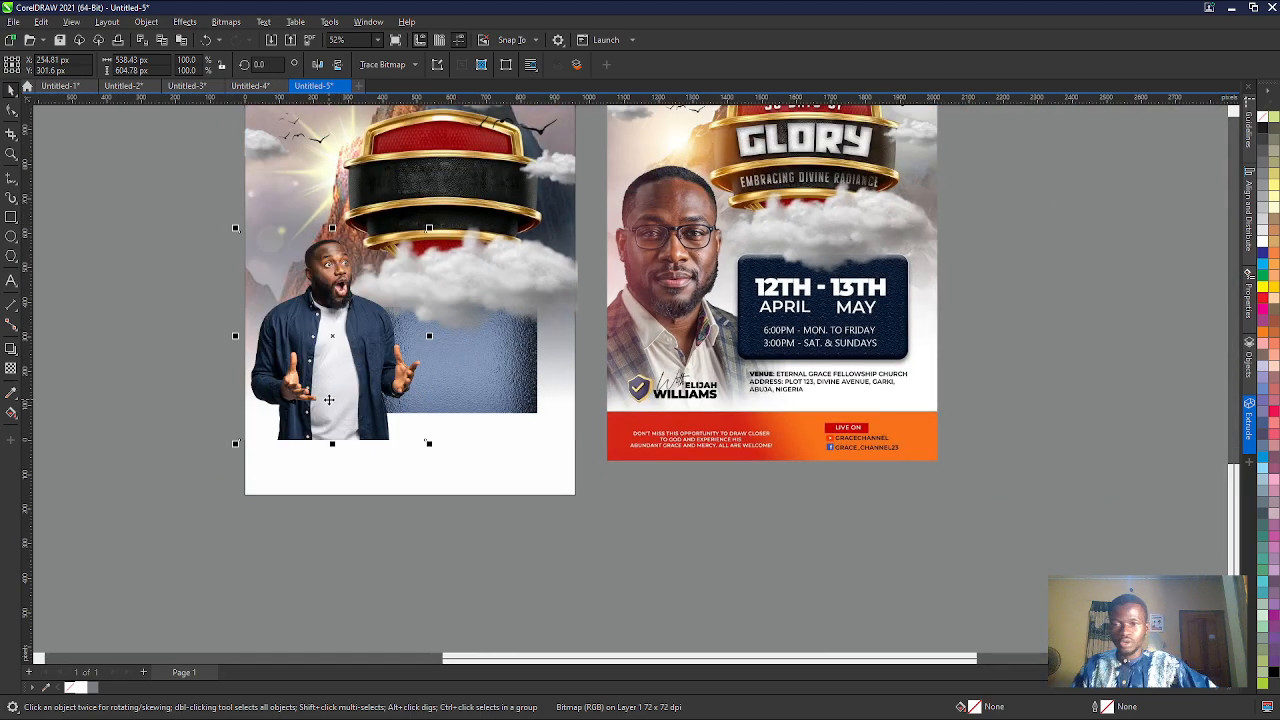
left_click(11, 110)
left_click_drag(102, 170, 470, 485)
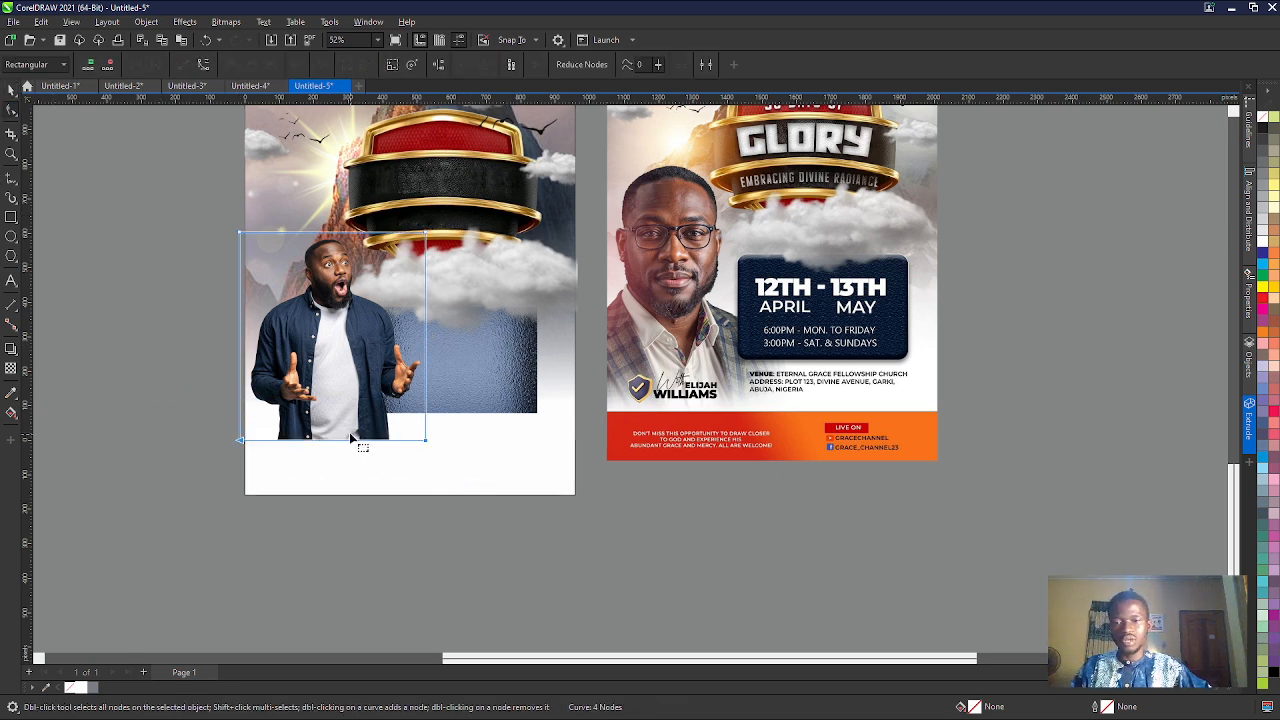
left_click_drag(352, 441, 347, 360)
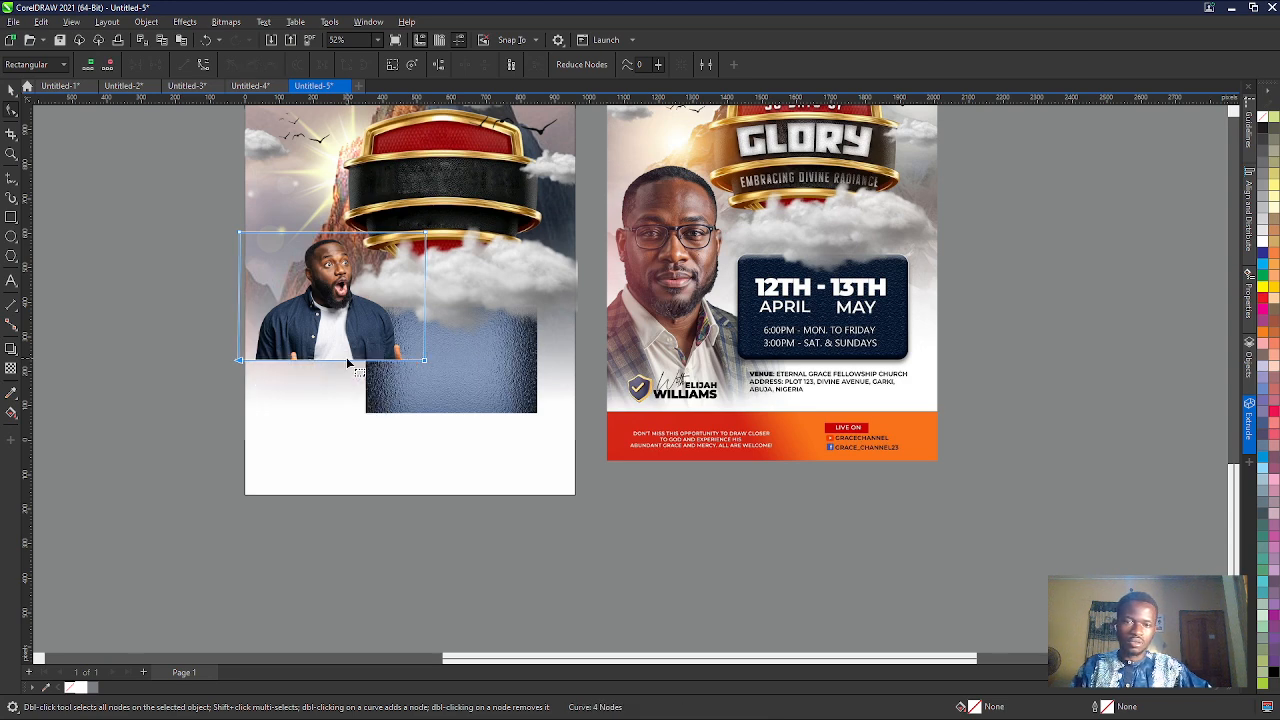
left_click(345, 406)
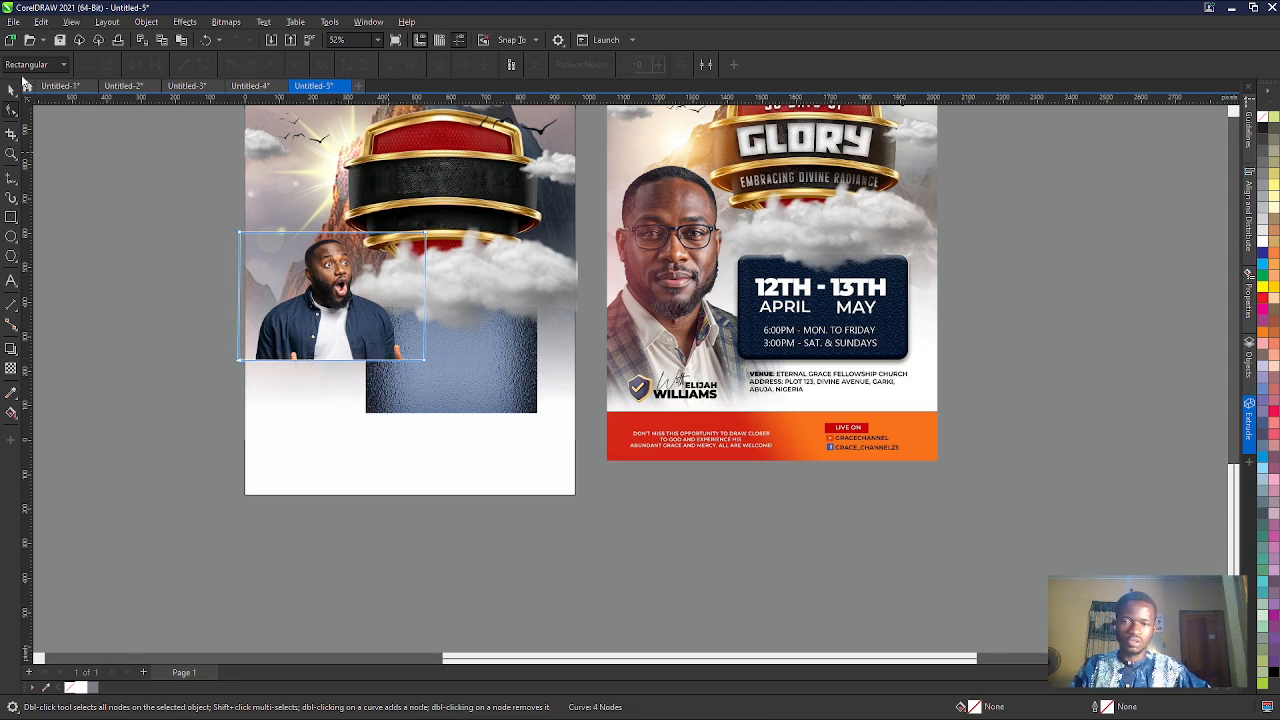
left_click(10, 89)
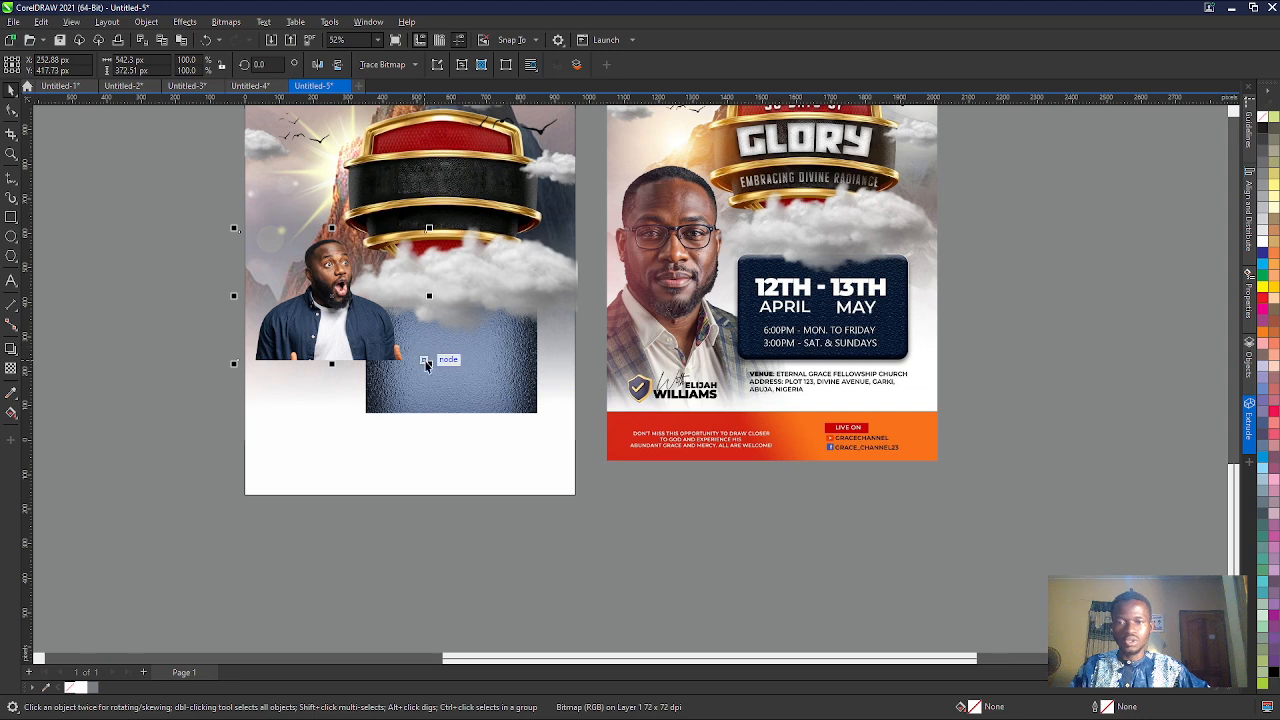
- Enlarge the man's photo to about 185% and place it so that it overhangs the page's left edge
left_click_drag(426, 366, 518, 425)
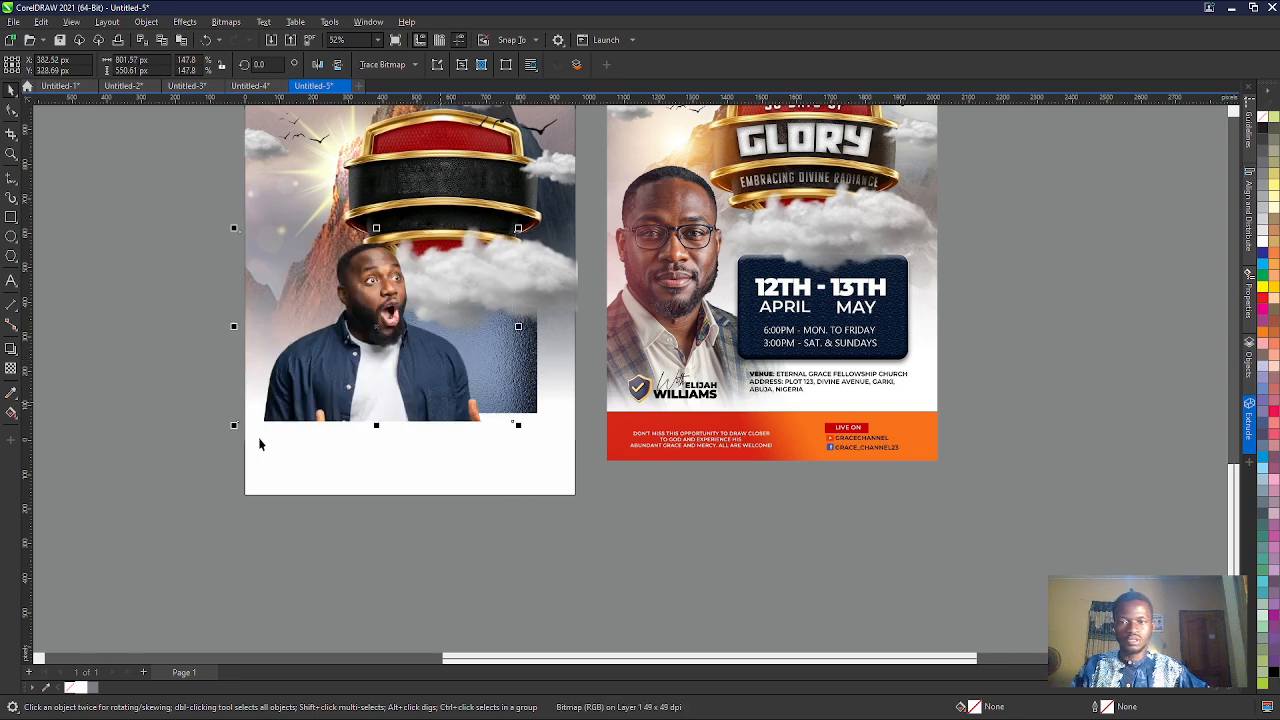
left_click_drag(234, 426, 165, 470)
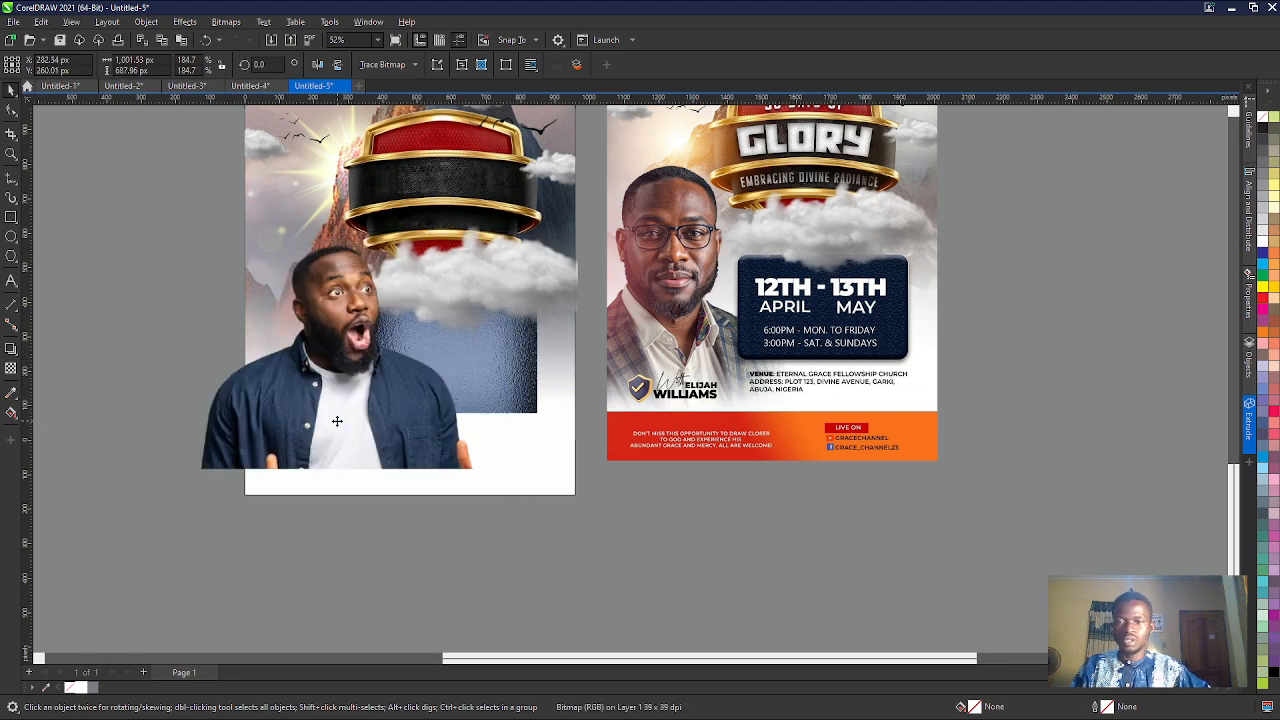
mouse_move(337, 421)
left_mouse_down()
mouse_move(309, 415)
mouse_move(352, 418)
left_mouse_up()
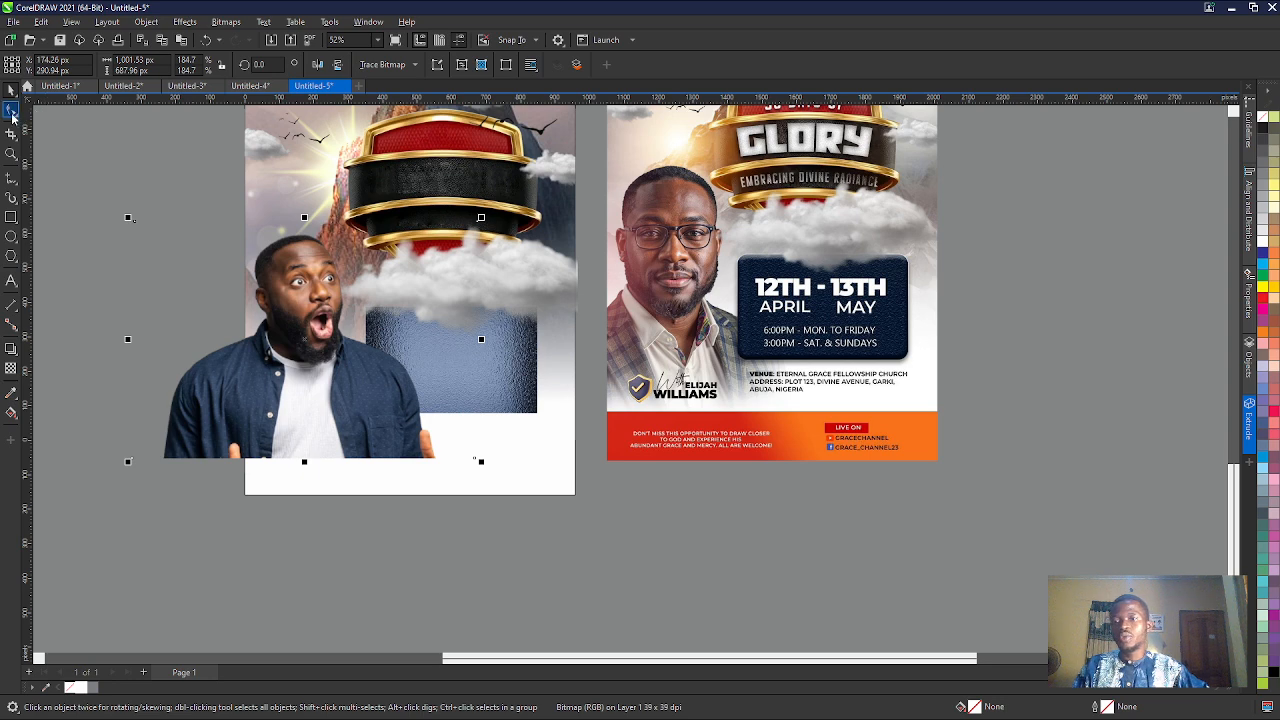
- Try adding nodes to the photo's top and bottom edges where they cross the page's left edge, and remove them
left_click(11, 110)
double_click(244, 221)
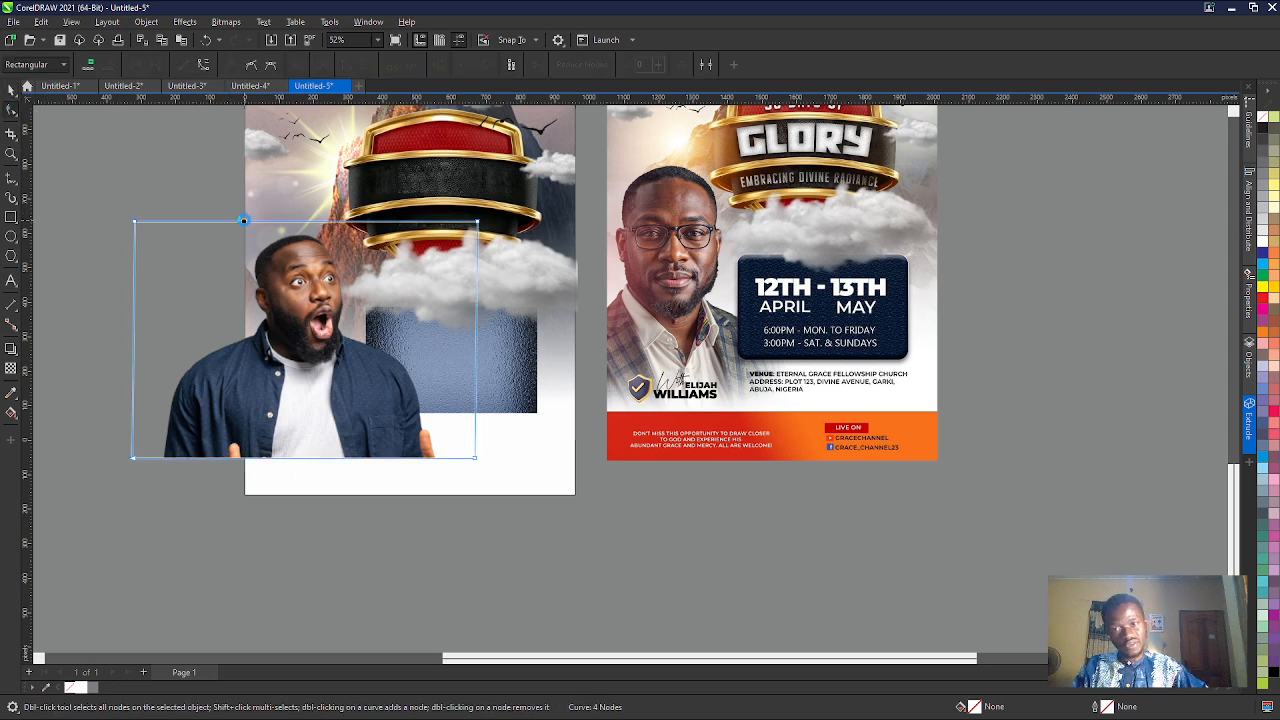
double_click(246, 459)
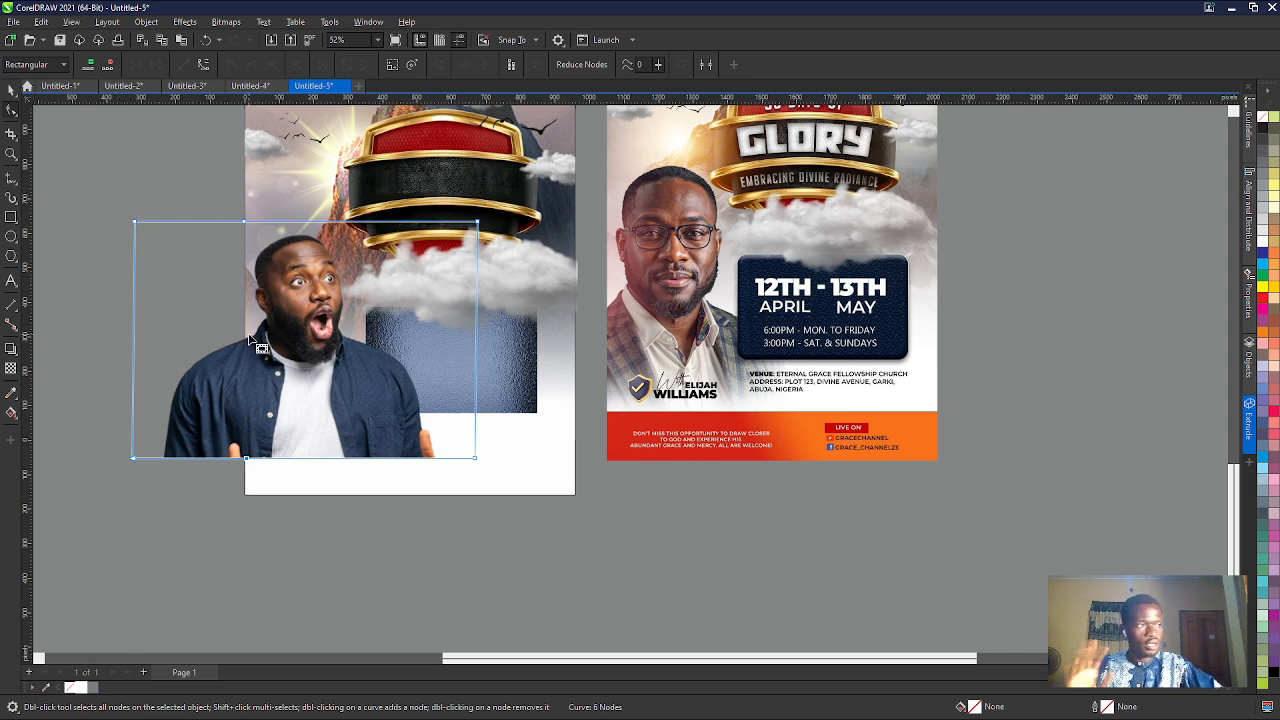
left_click(243, 220)
double_click(246, 459)
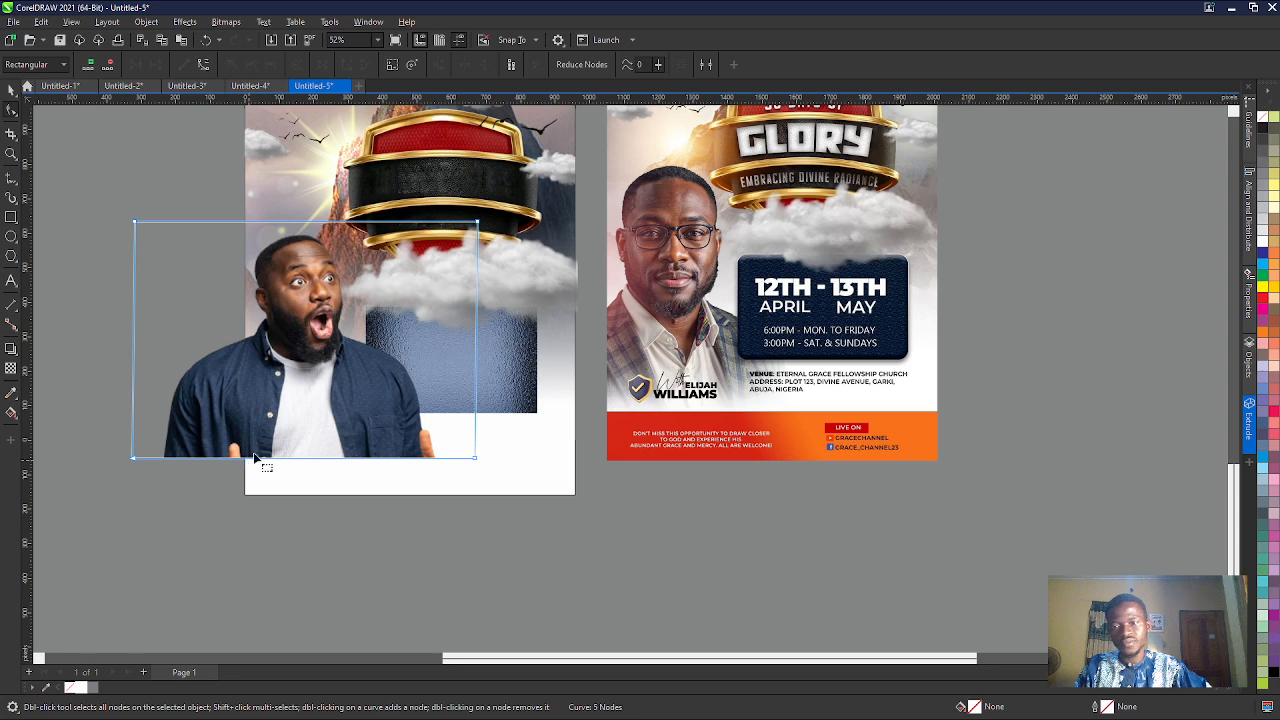
- Draw a rectangle about 744 by 948 px over the part of the photo beyond the page's left edge
scroll(327, 409, "down", 1)
left_click(11, 217)
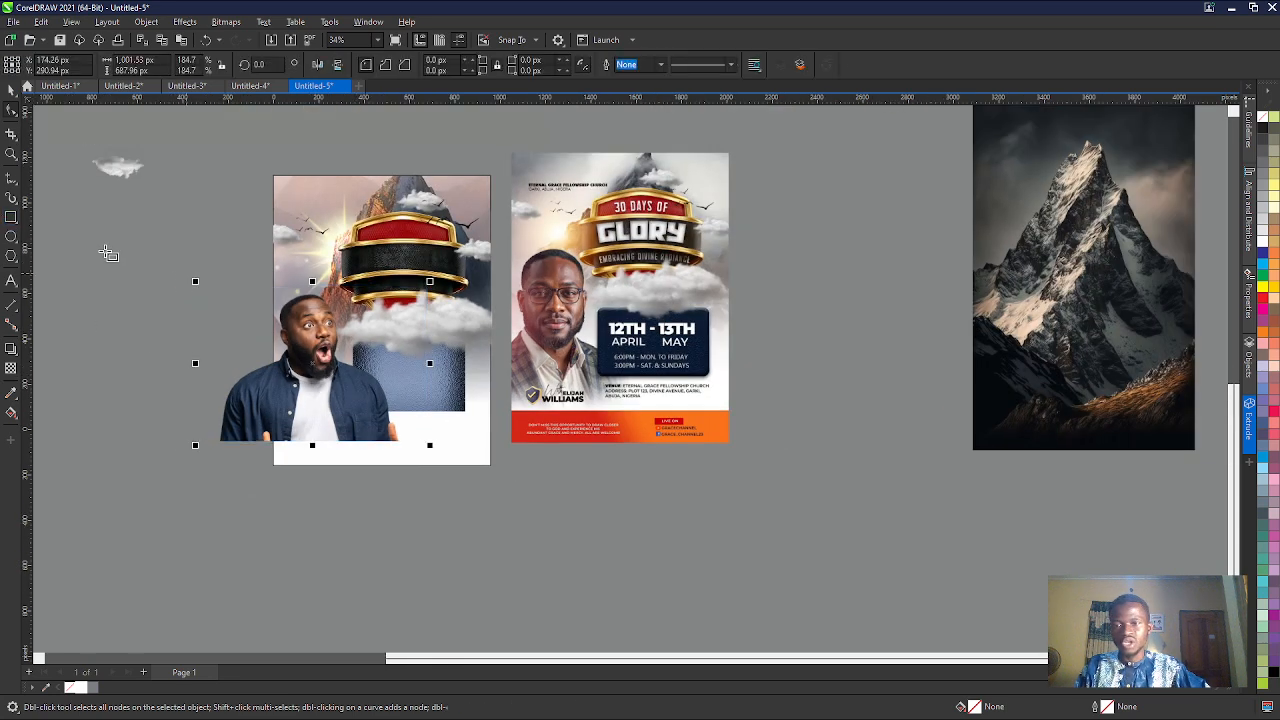
left_click_drag(105, 251, 277, 469)
left_click(11, 90)
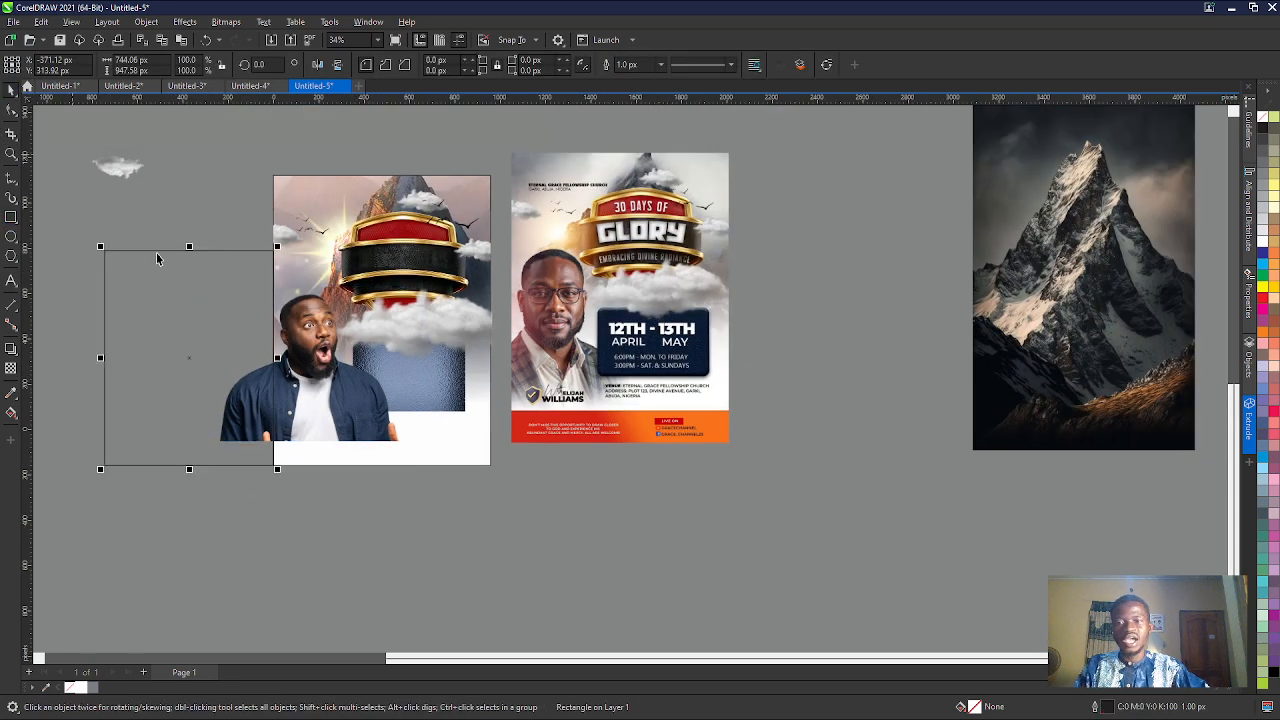
left_click(190, 214)
- Trim the man's photo with the outlined rectangle as a demonstration and undo the trim
left_click(337, 386)
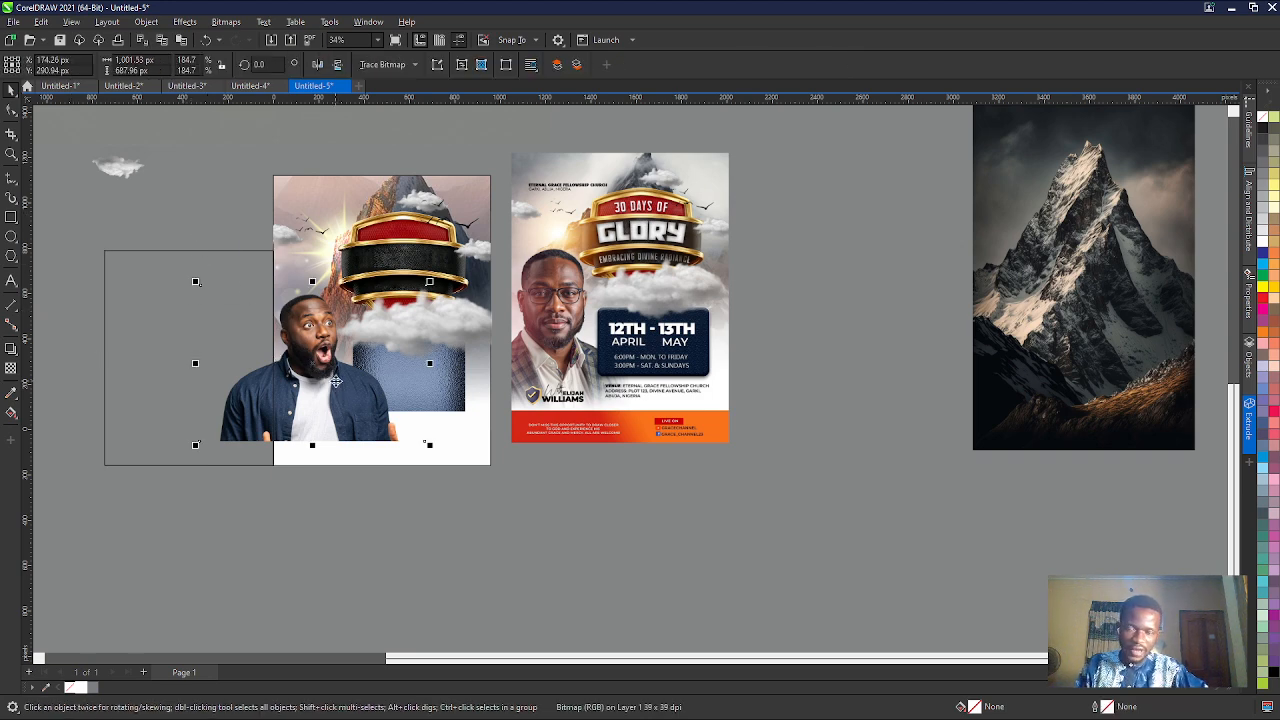
left_click(139, 349, "shift")
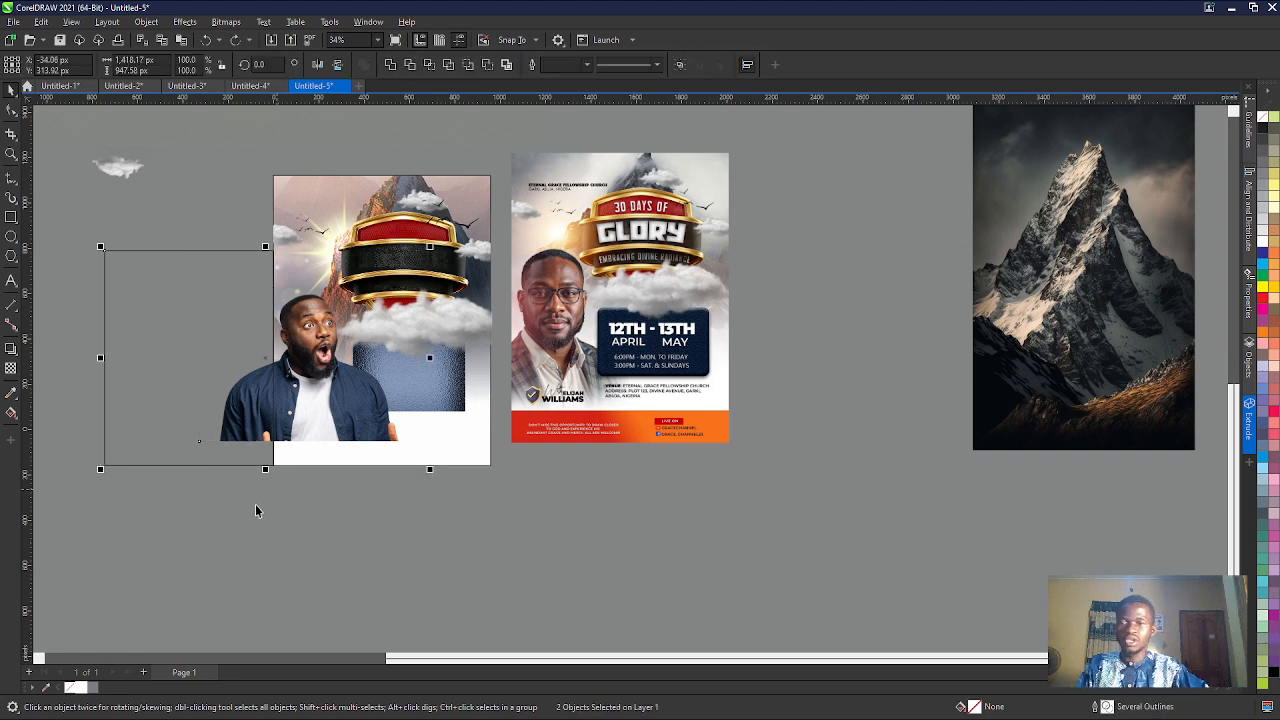
left_click(149, 373)
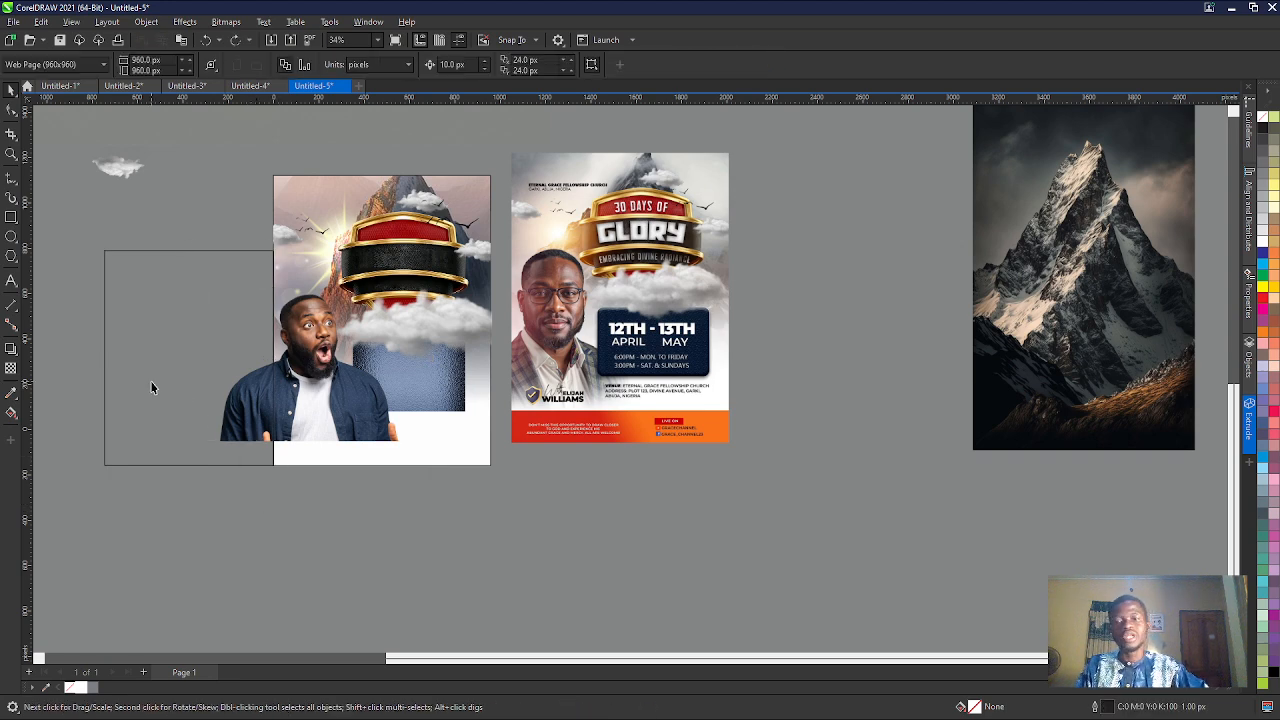
left_click(335, 413, "shift")
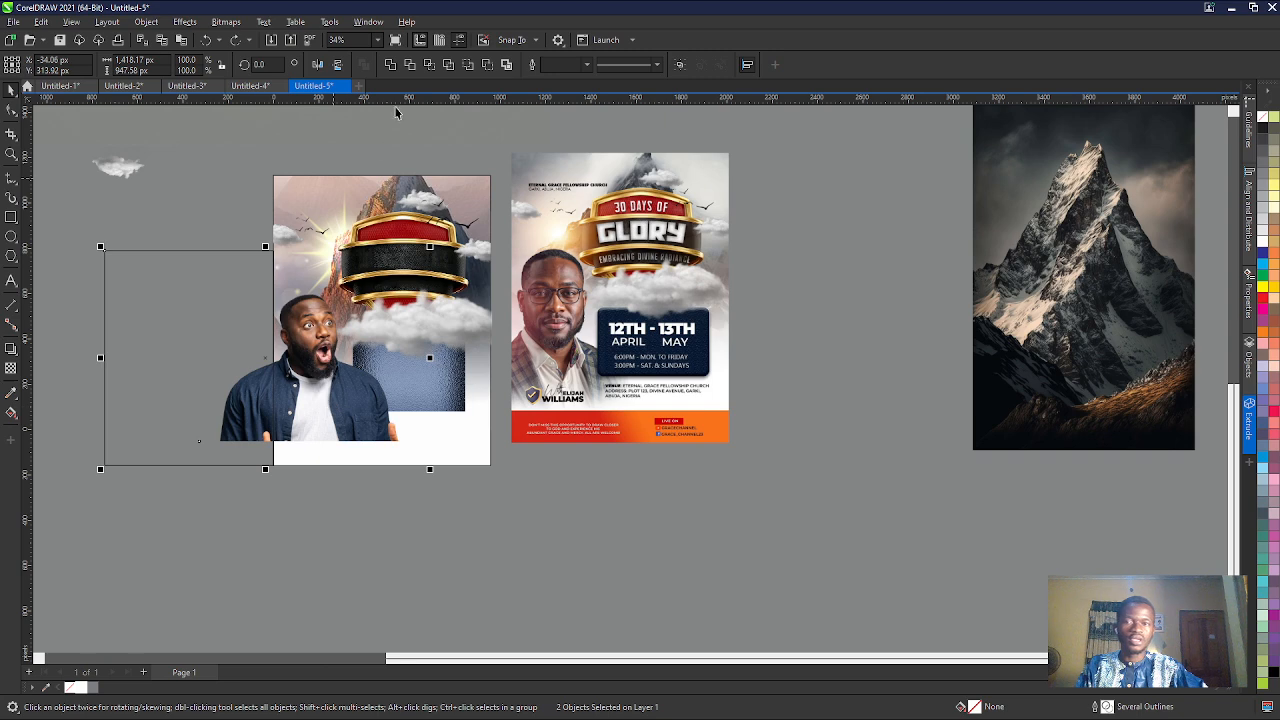
left_click(409, 66)
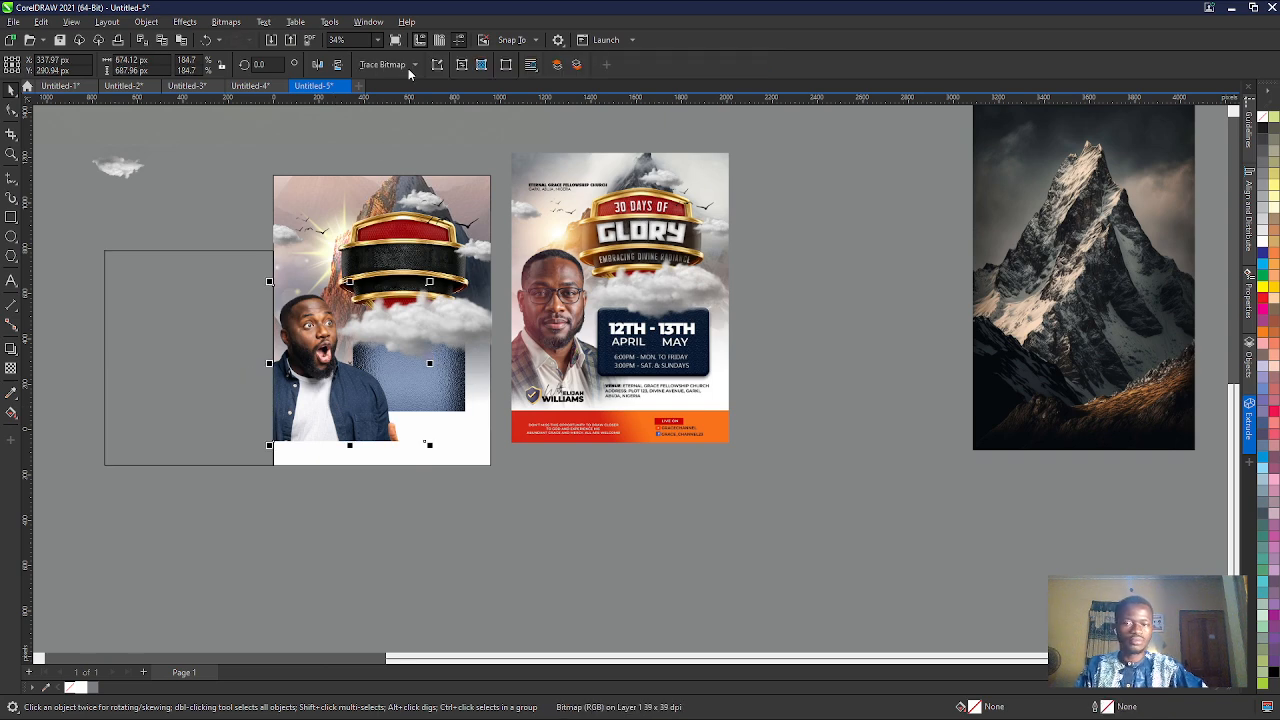
key("ctrl+z")
- Trim the overhanging part of the man's photo with the rectangle along the page's left edge
left_click(194, 250)
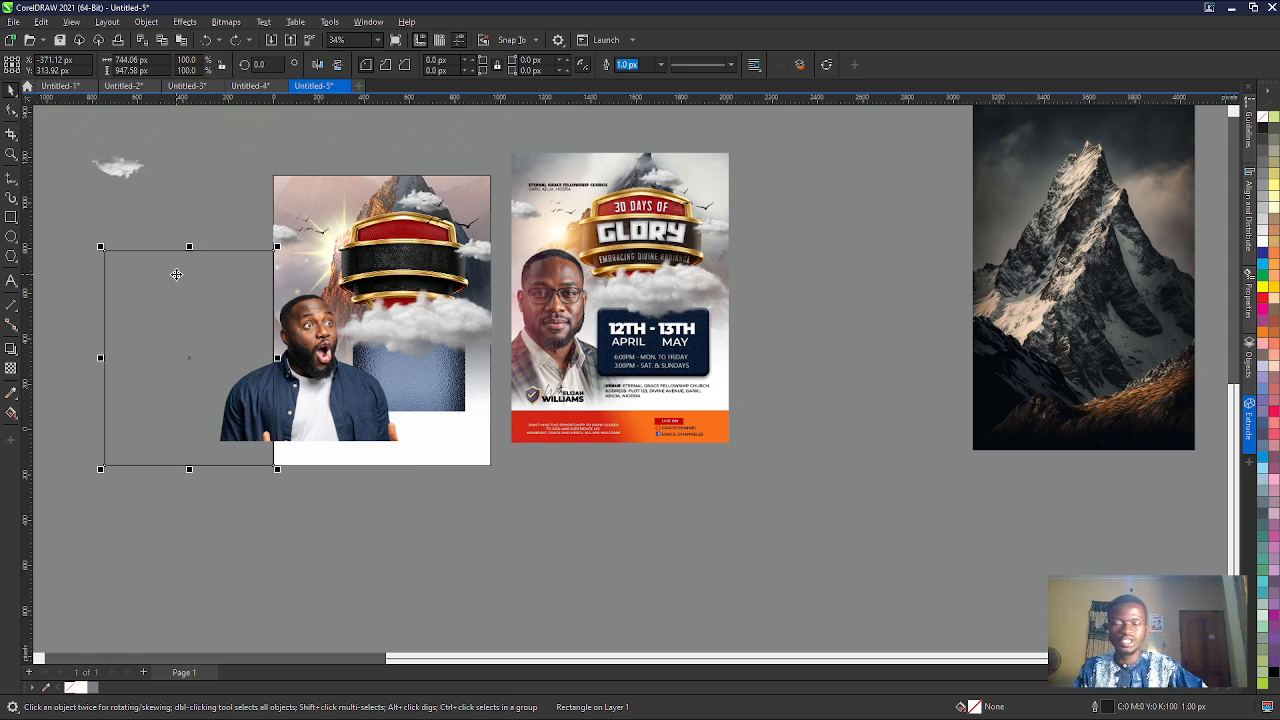
left_click(332, 396, "shift")
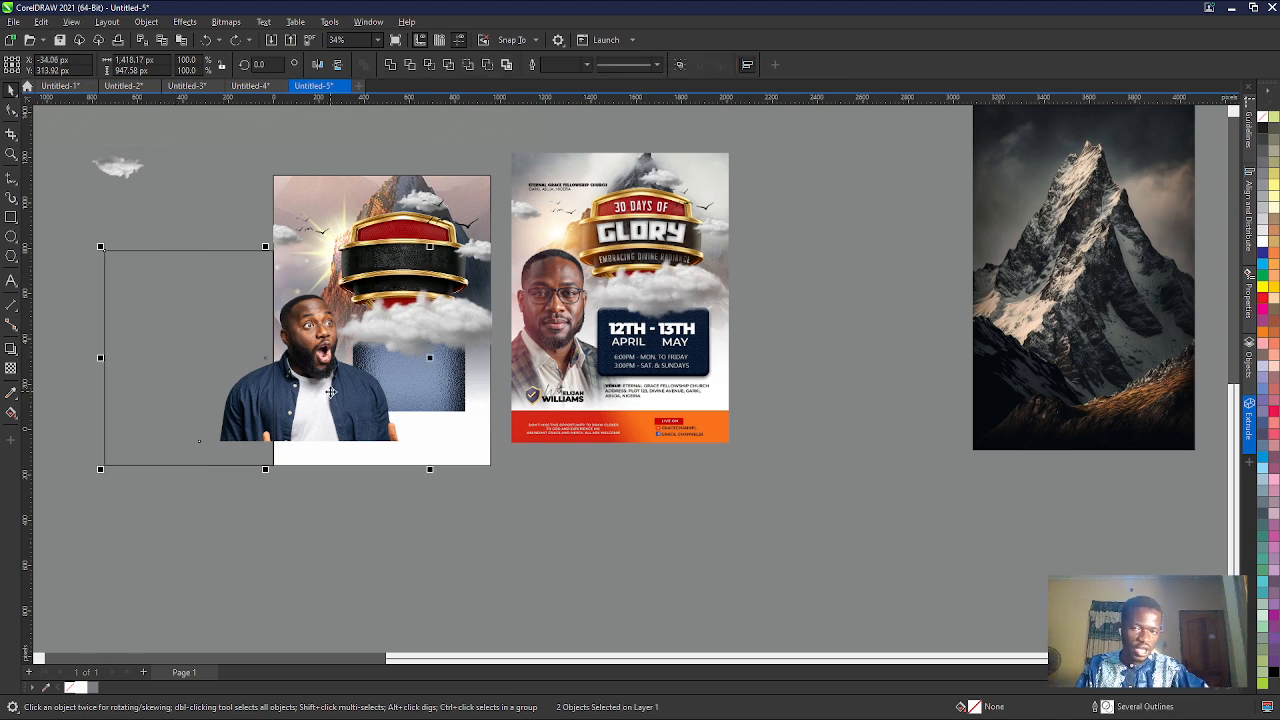
left_click(409, 66)
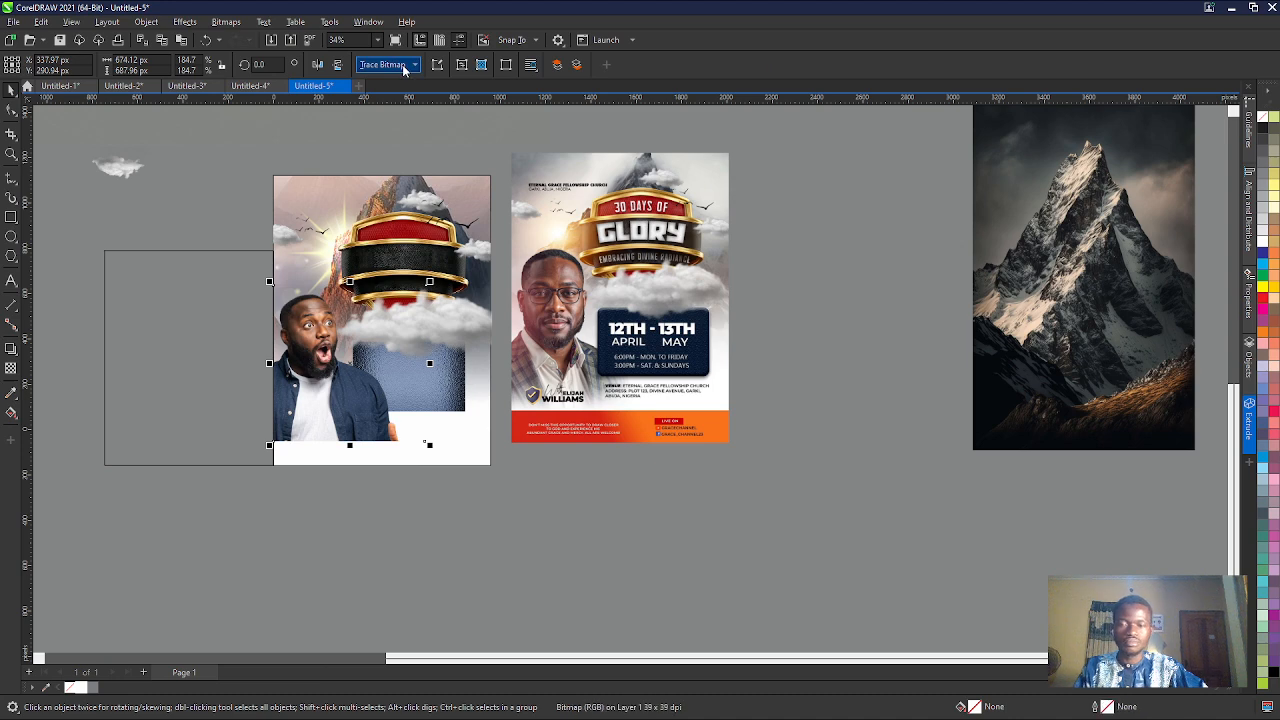
- Move the trimming rectangle away beside the dark mountain image and select the white fade rectangle on the flyer
left_click(225, 487)
left_click(224, 460)
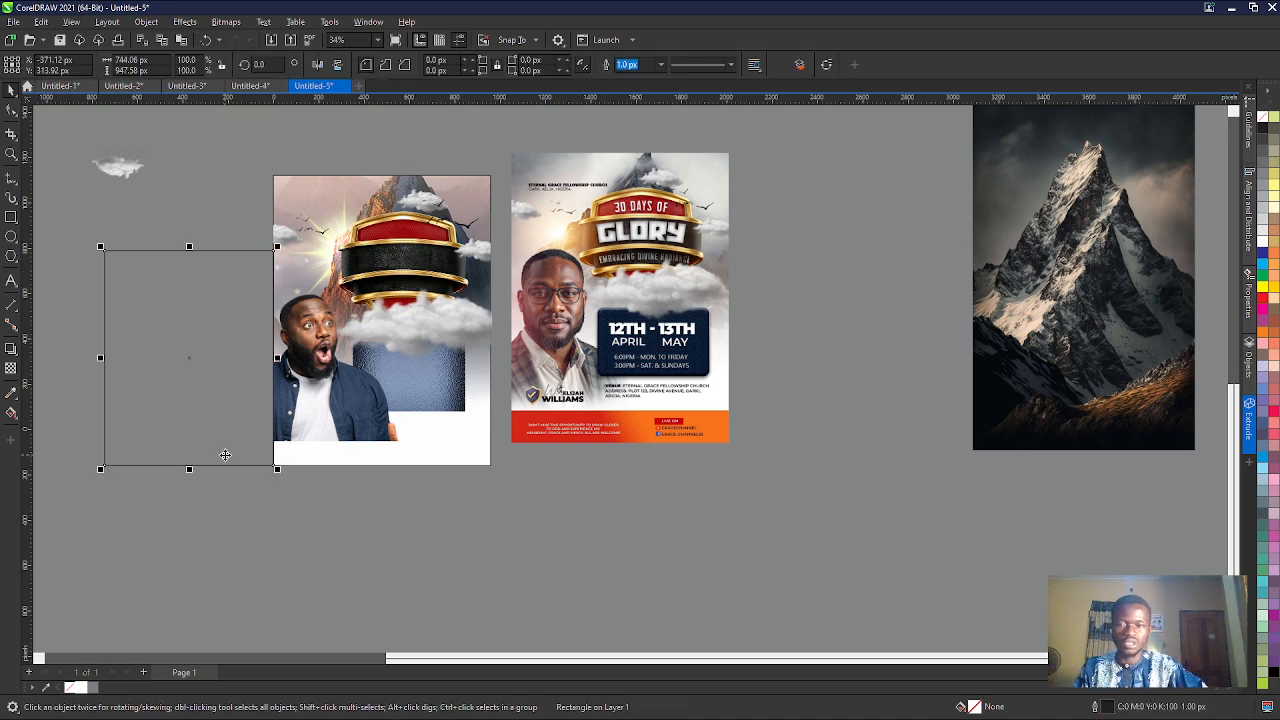
scroll(224, 460, "down", 2)
left_click_drag(228, 461, 732, 425)
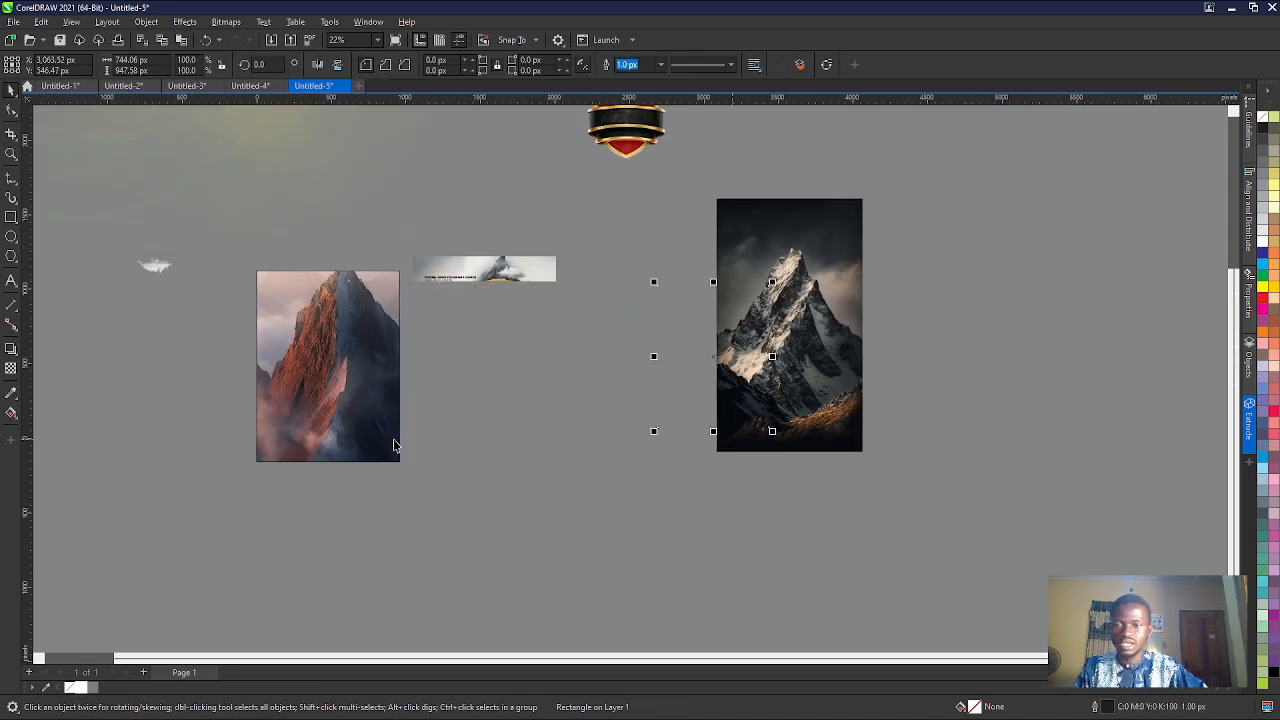
scroll(360, 384, "up", 3)
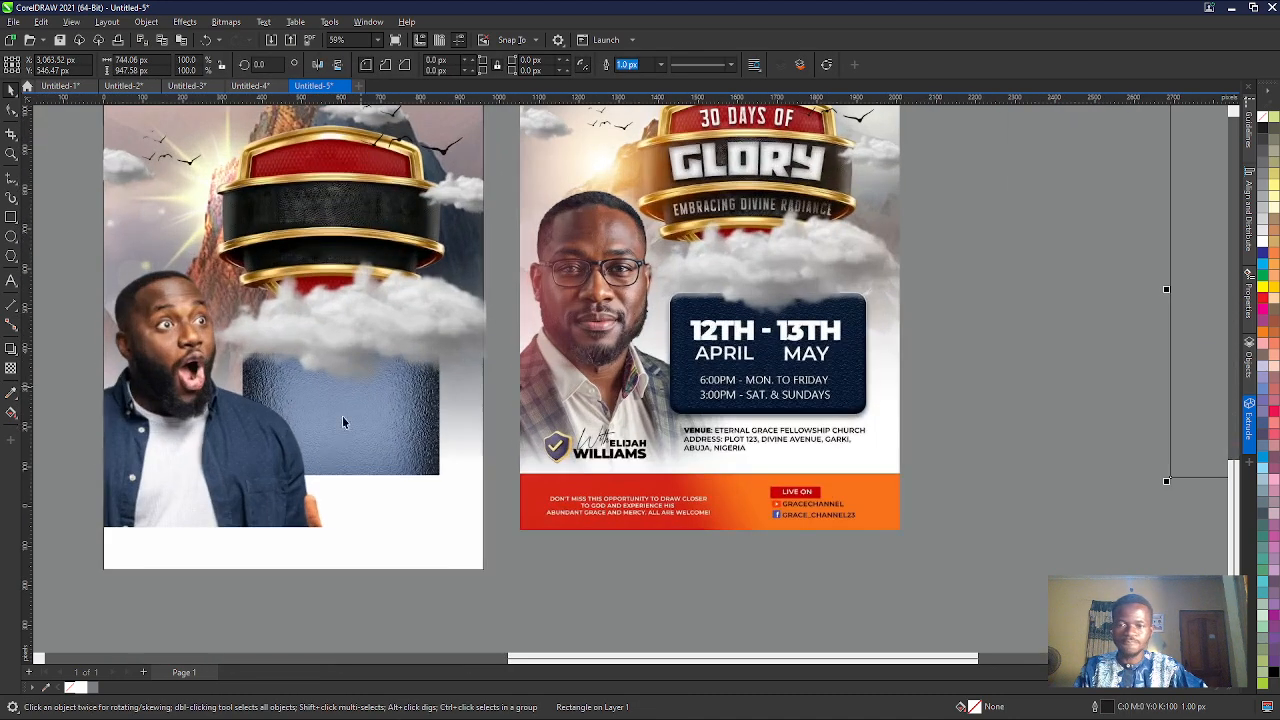
left_click(412, 510)
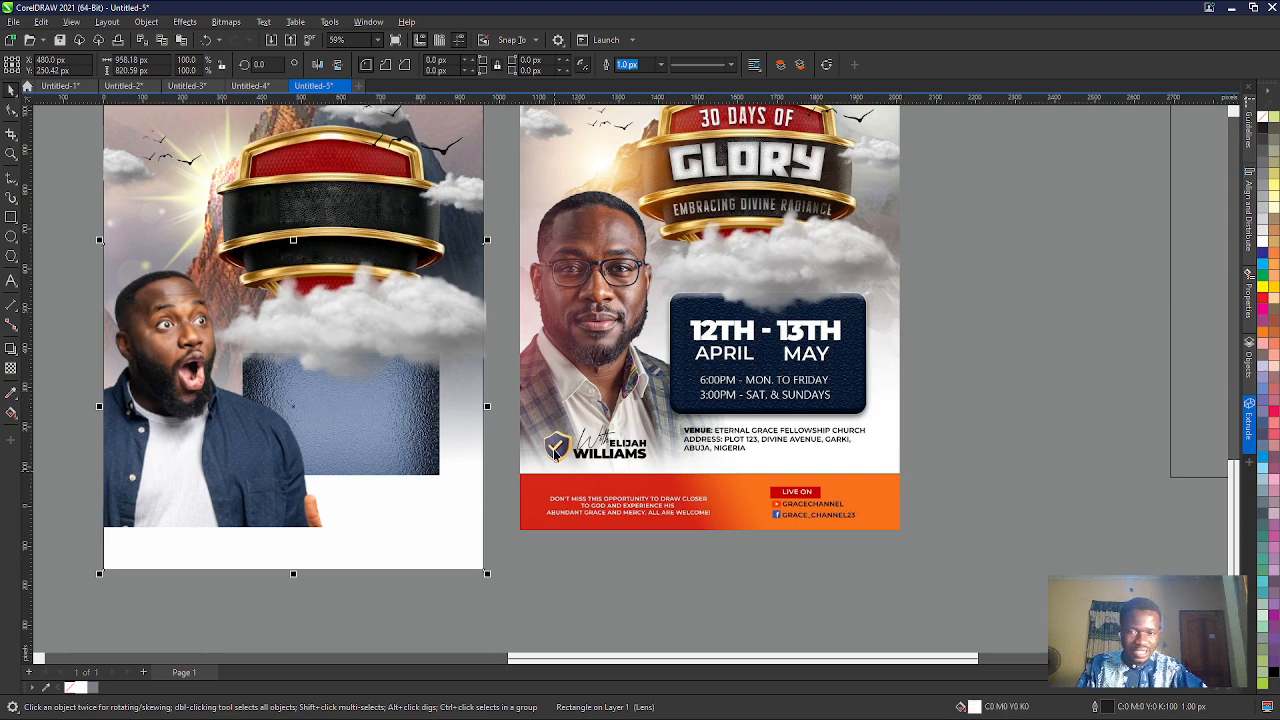
- Try to bring the white fade rectangle in front of the man's photo and shorten its transparency gradient
scroll(546, 461, "up", 3)
scroll(522, 385, "down", 4)
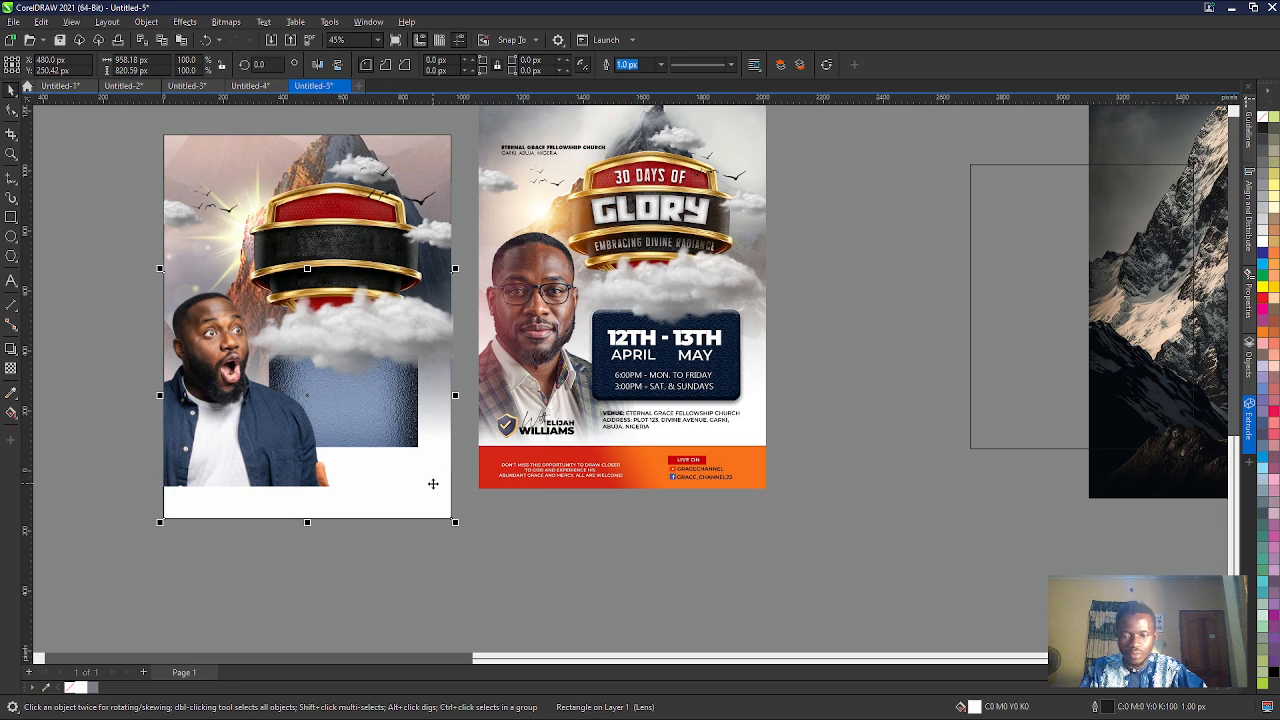
key("Delete")
key("ctrl+z")
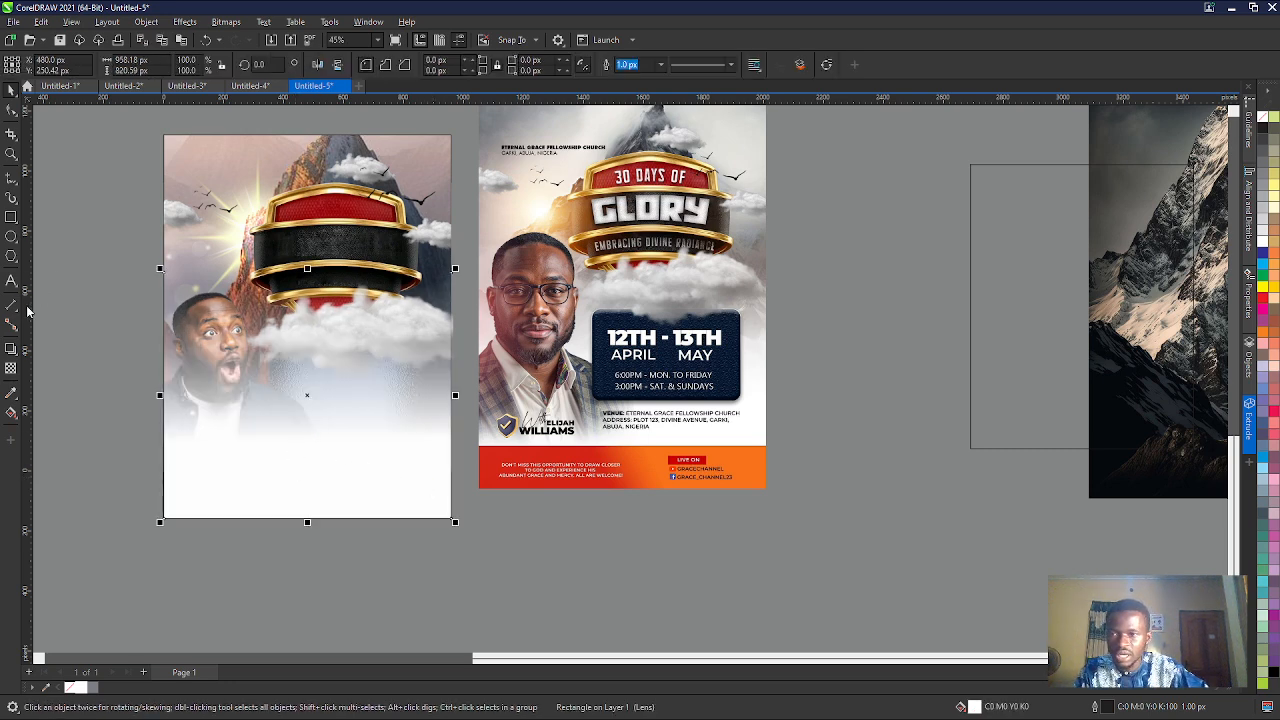
left_click(11, 368)
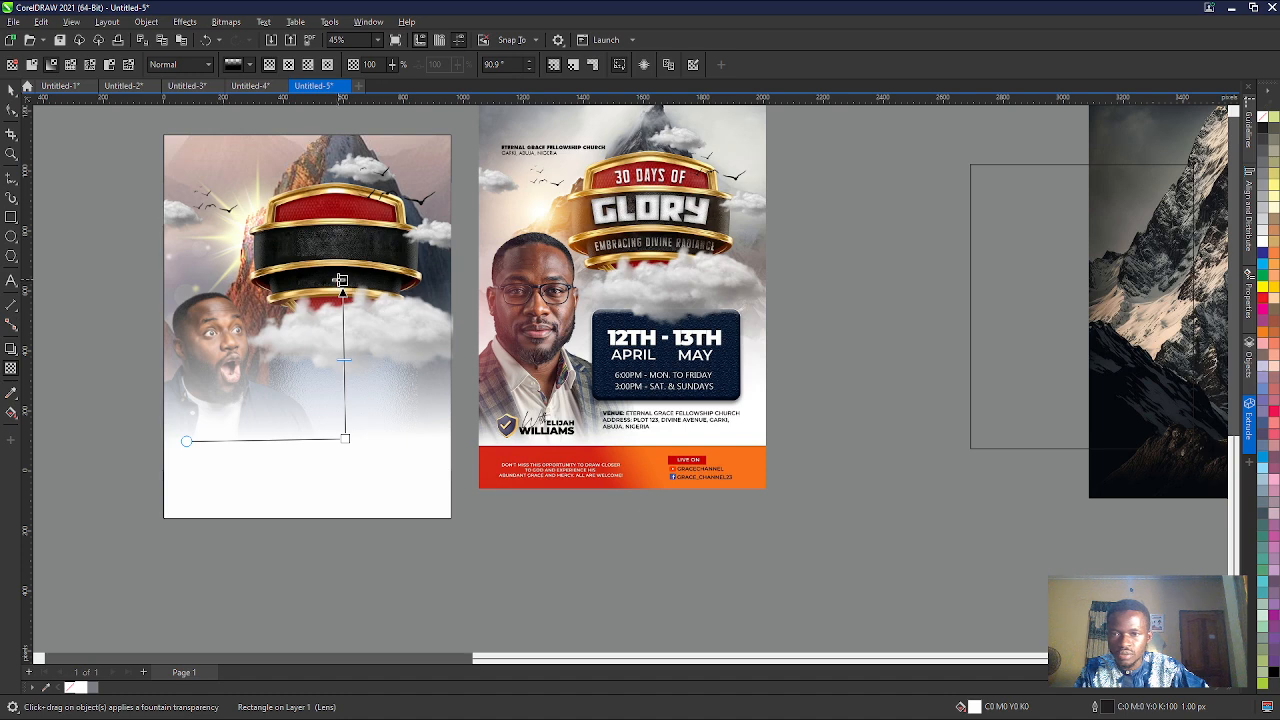
left_click_drag(342, 281, 346, 367)
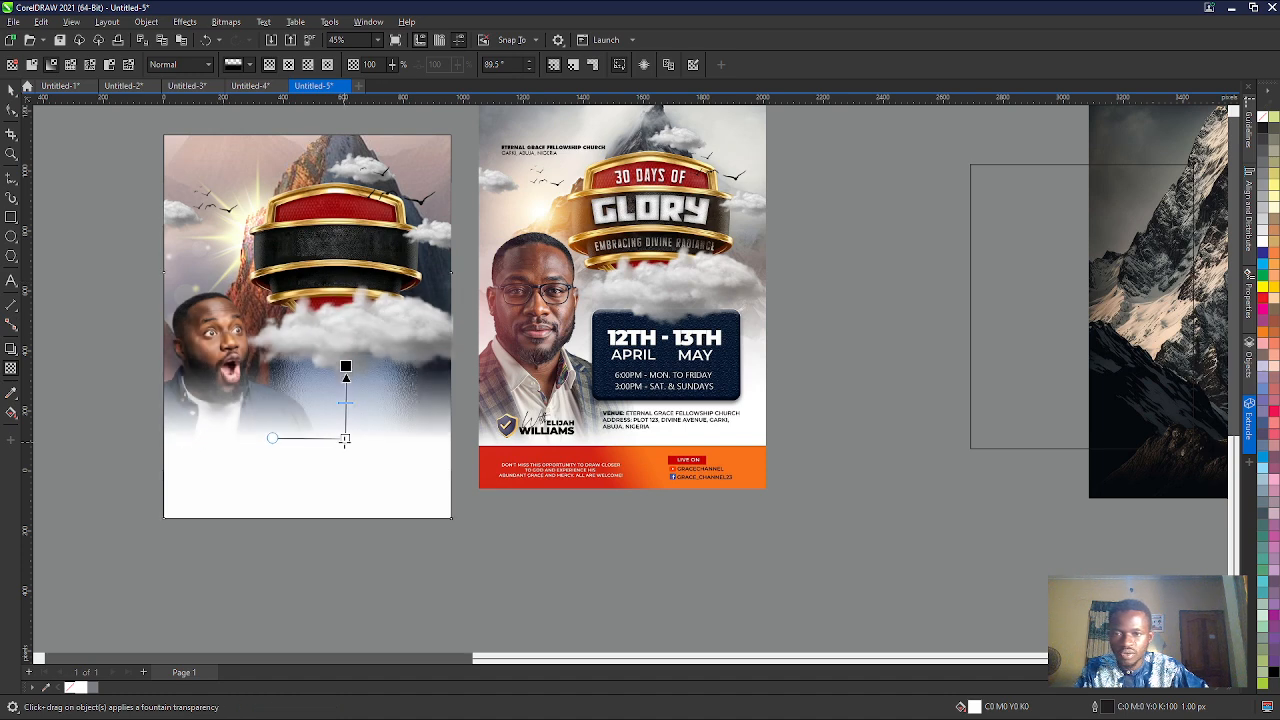
key("ctrl+z")
key("ctrl+z")
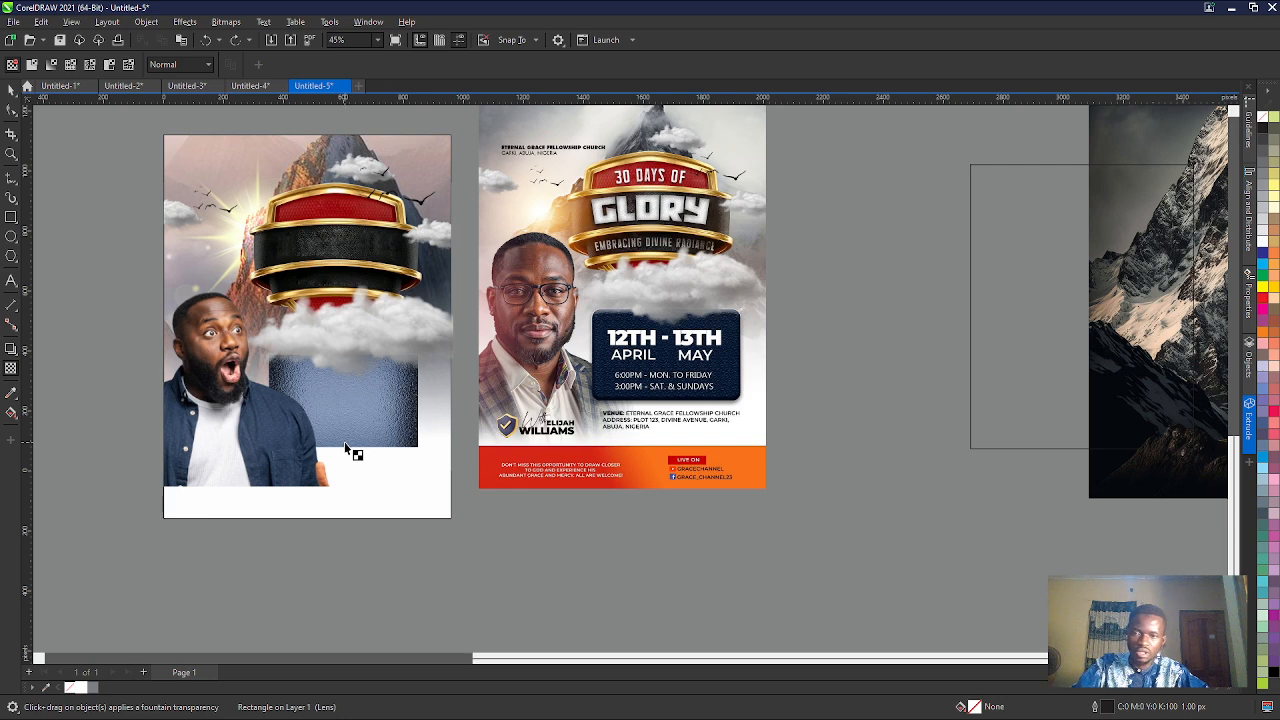
- Reselect the white fade rectangle and cut and paste it so it sits in front of the man's photo
left_click(10, 90)
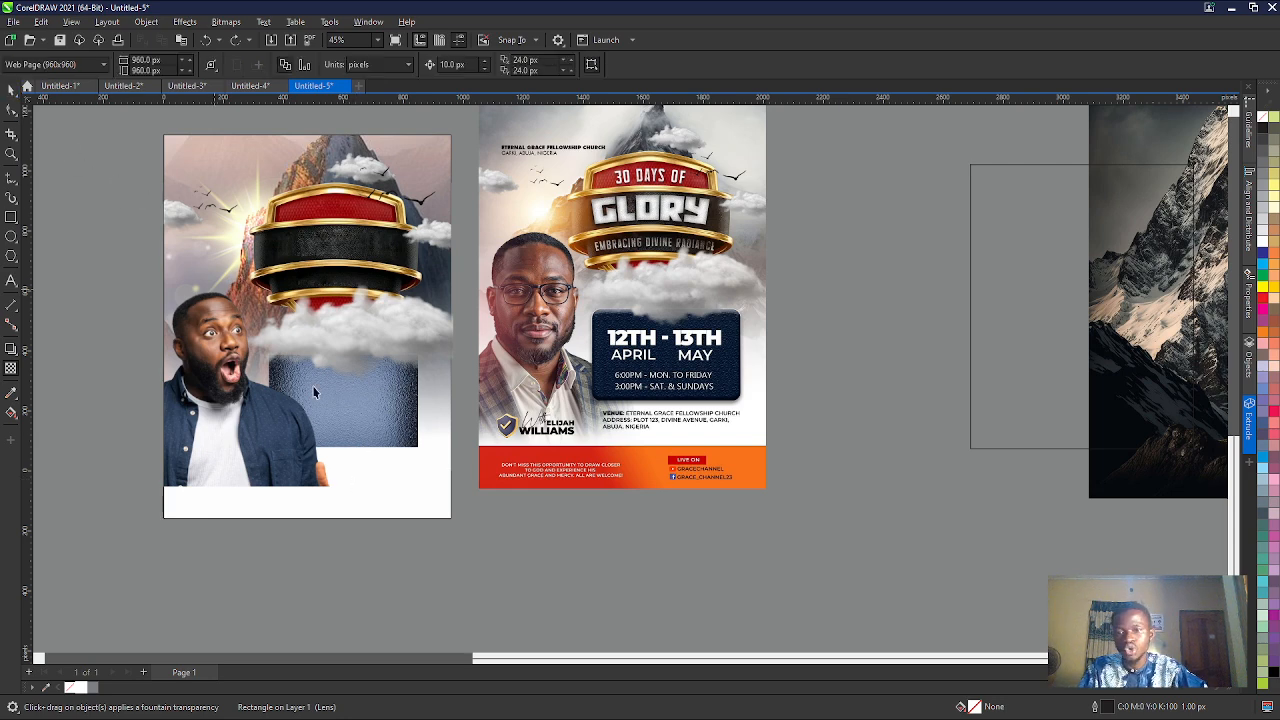
left_click(360, 476)
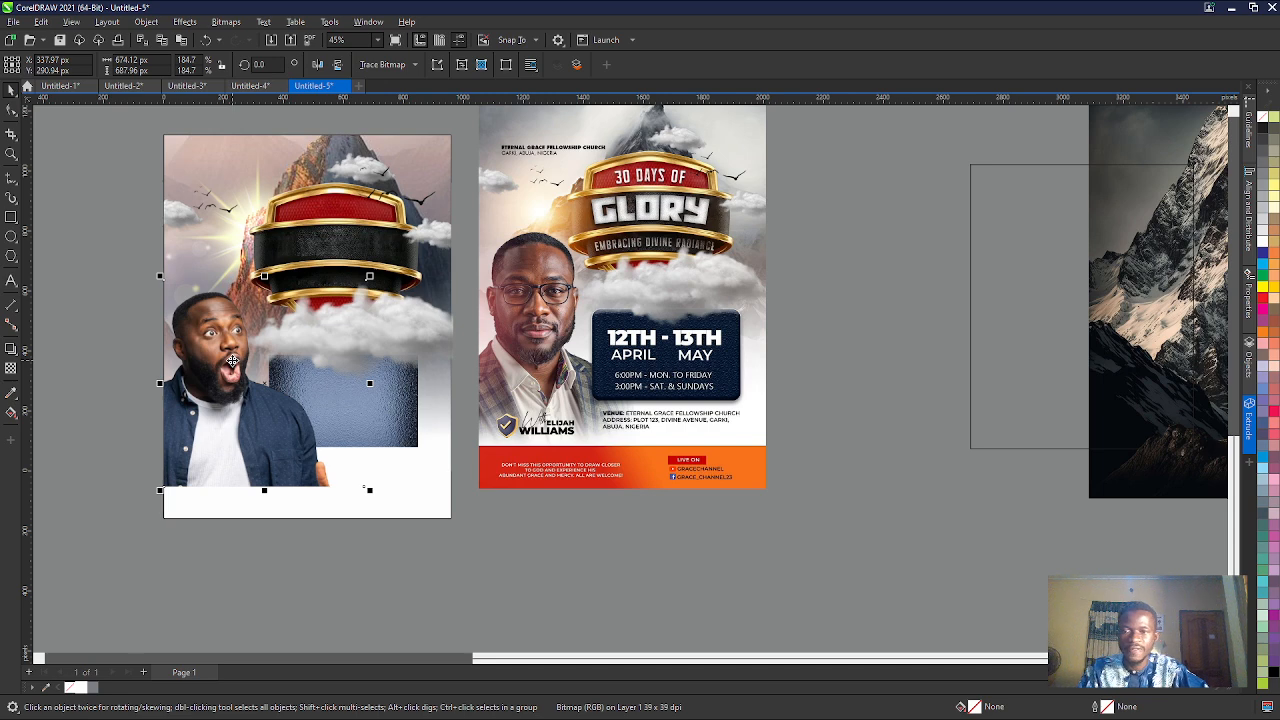
left_click(362, 518)
left_click(364, 520)
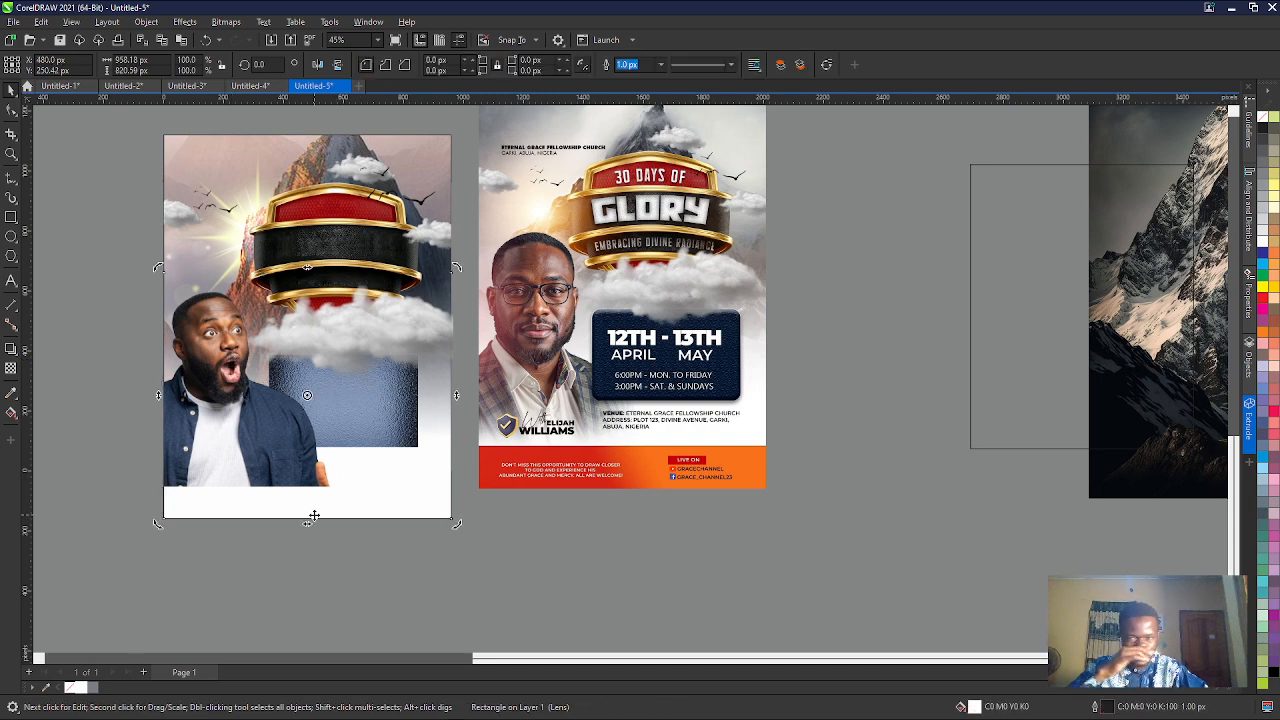
key("ctrl+x")
key("ctrl+v")
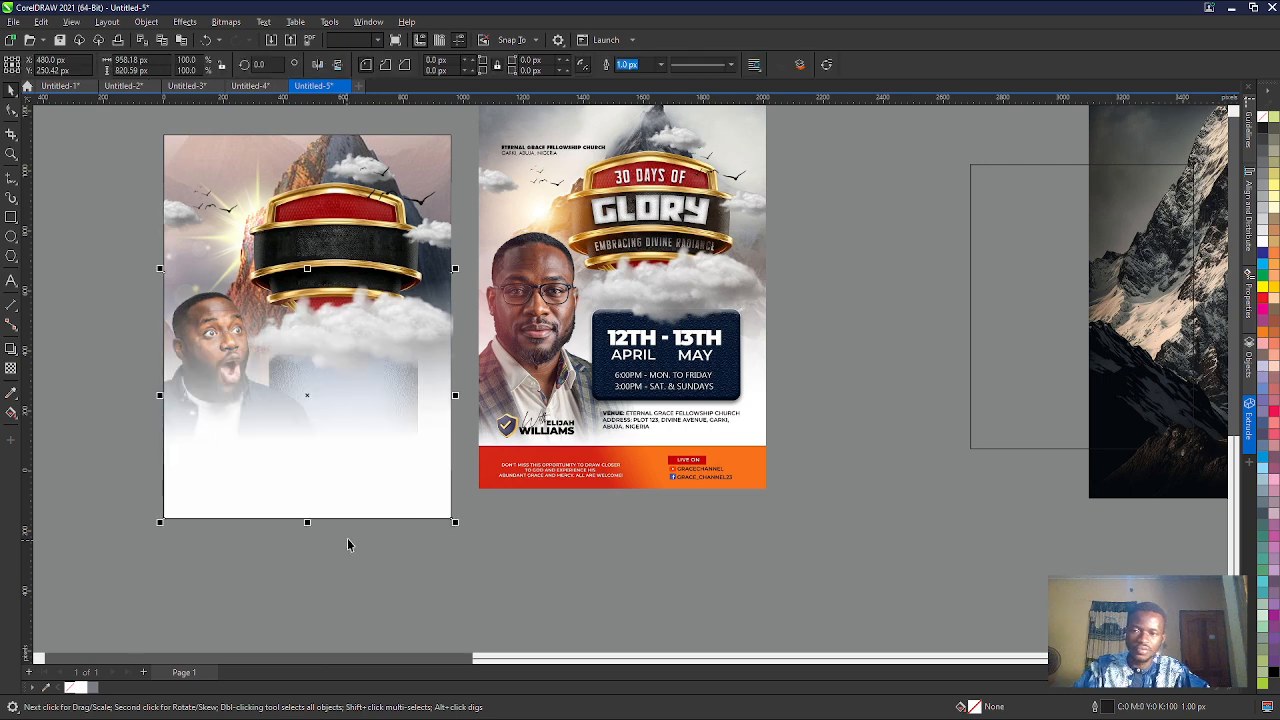
- Adjust the fade rectangle's fountain transparency to run vertically from the man's chest to just above the photo's lower edge
left_click(11, 368)
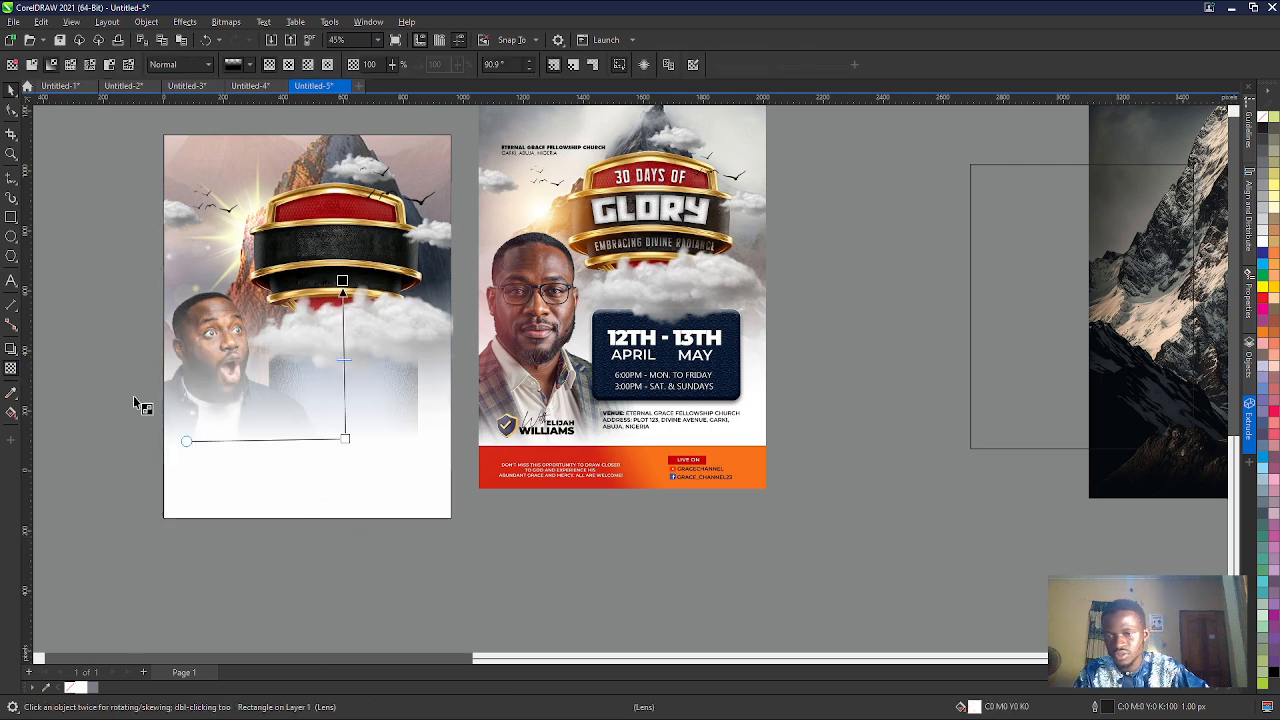
left_click_drag(342, 442, 336, 486)
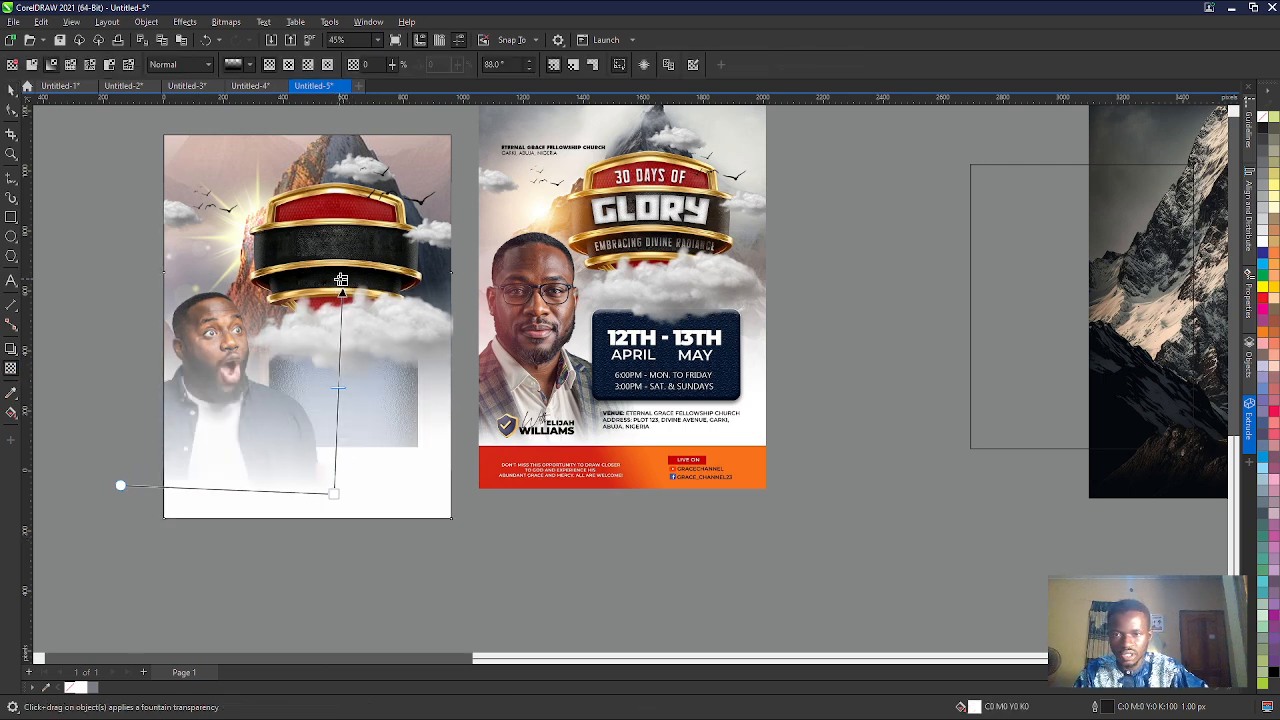
left_click_drag(342, 281, 284, 413)
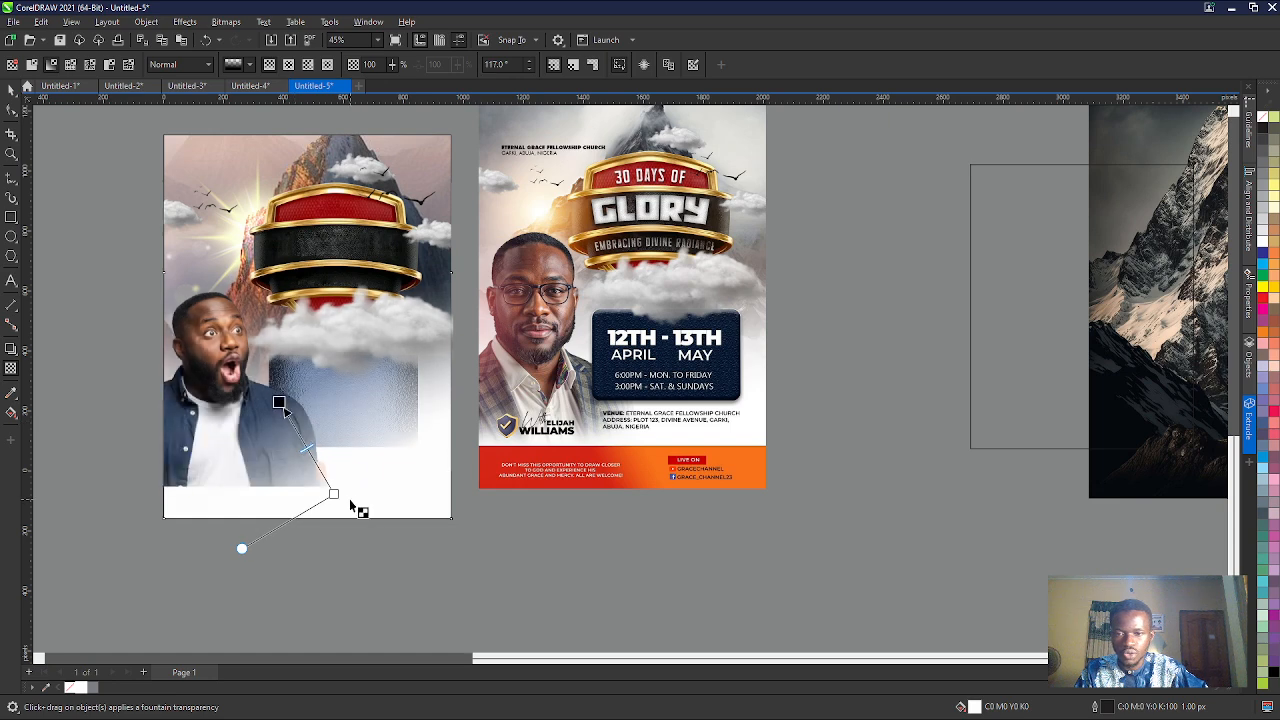
left_click_drag(333, 493, 276, 457)
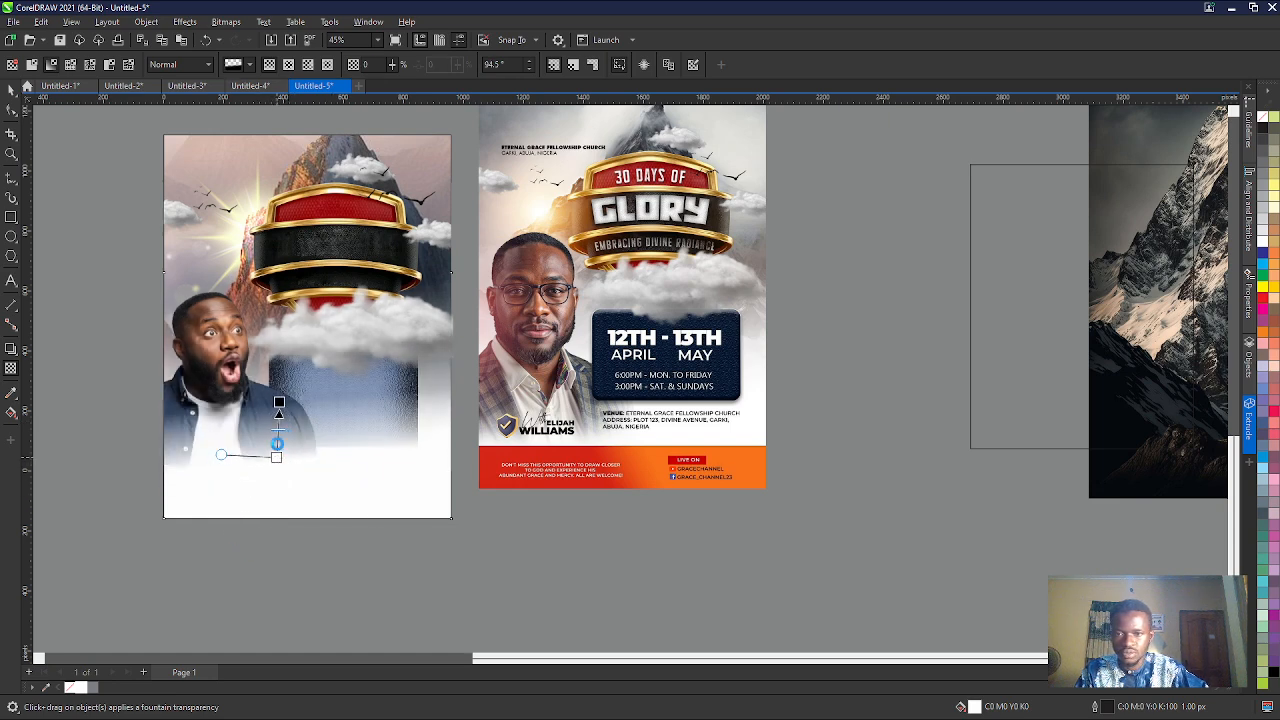
left_click_drag(279, 403, 277, 377)
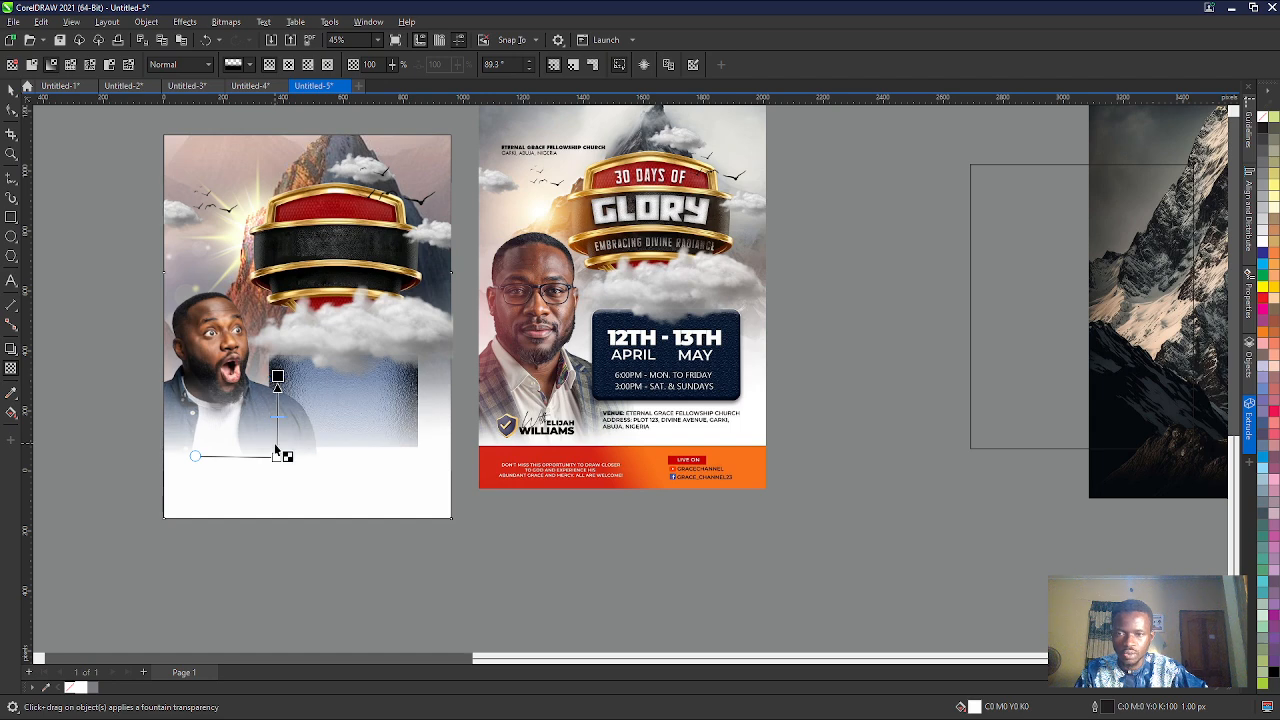
left_click_drag(276, 456, 277, 457)
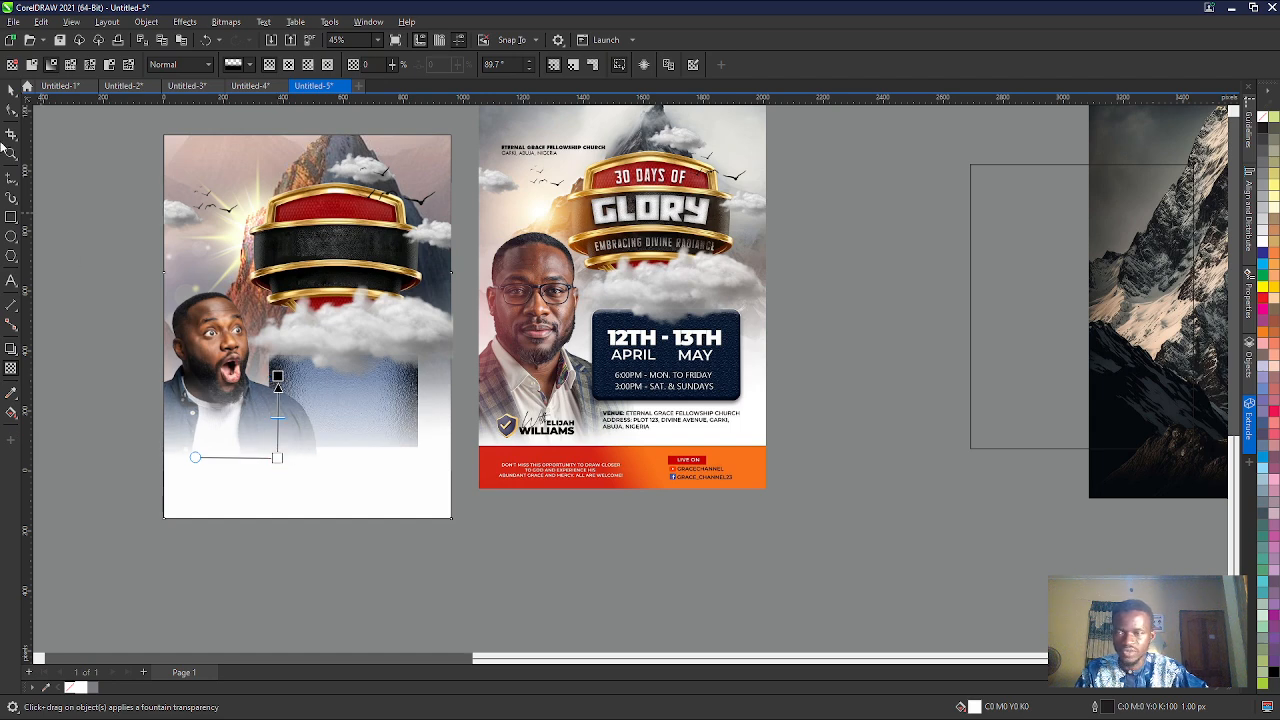
left_click(8, 92)
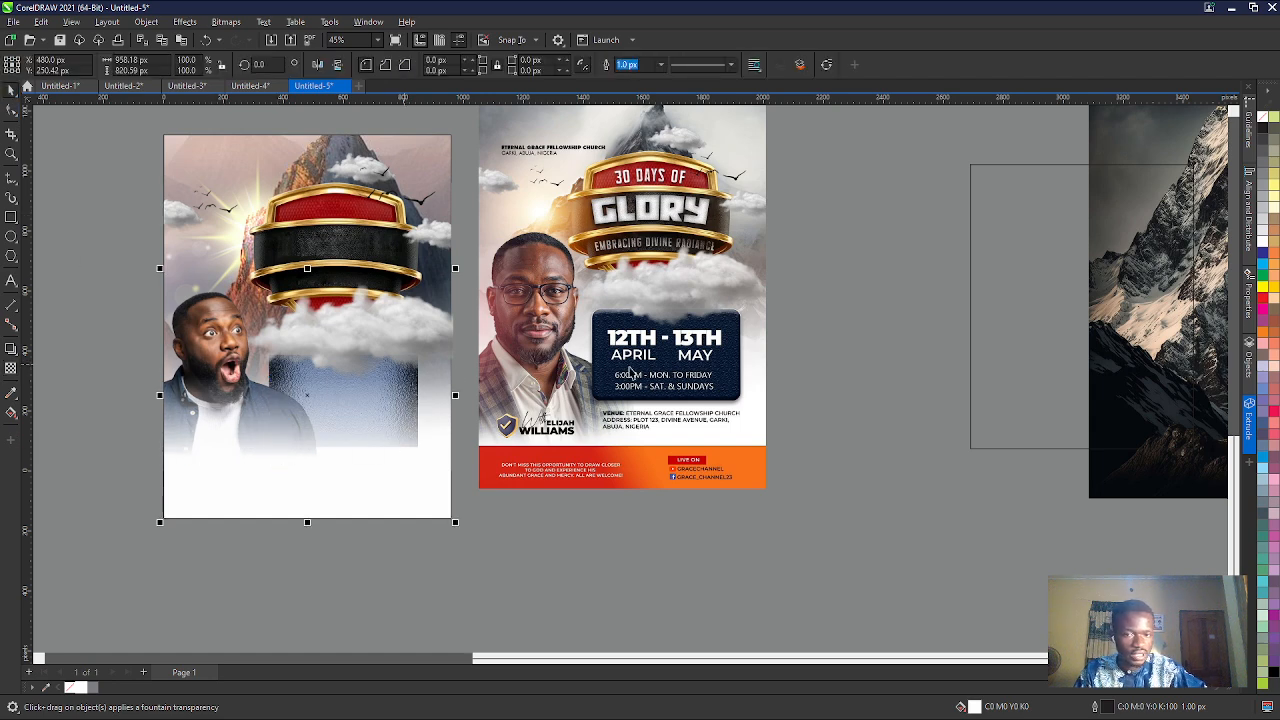
- Cut and paste the large cloud and the blue textured panel together to bring them in front of the fade rectangle
left_click_drag(500, 546, 198, 258)
key("ctrl+x")
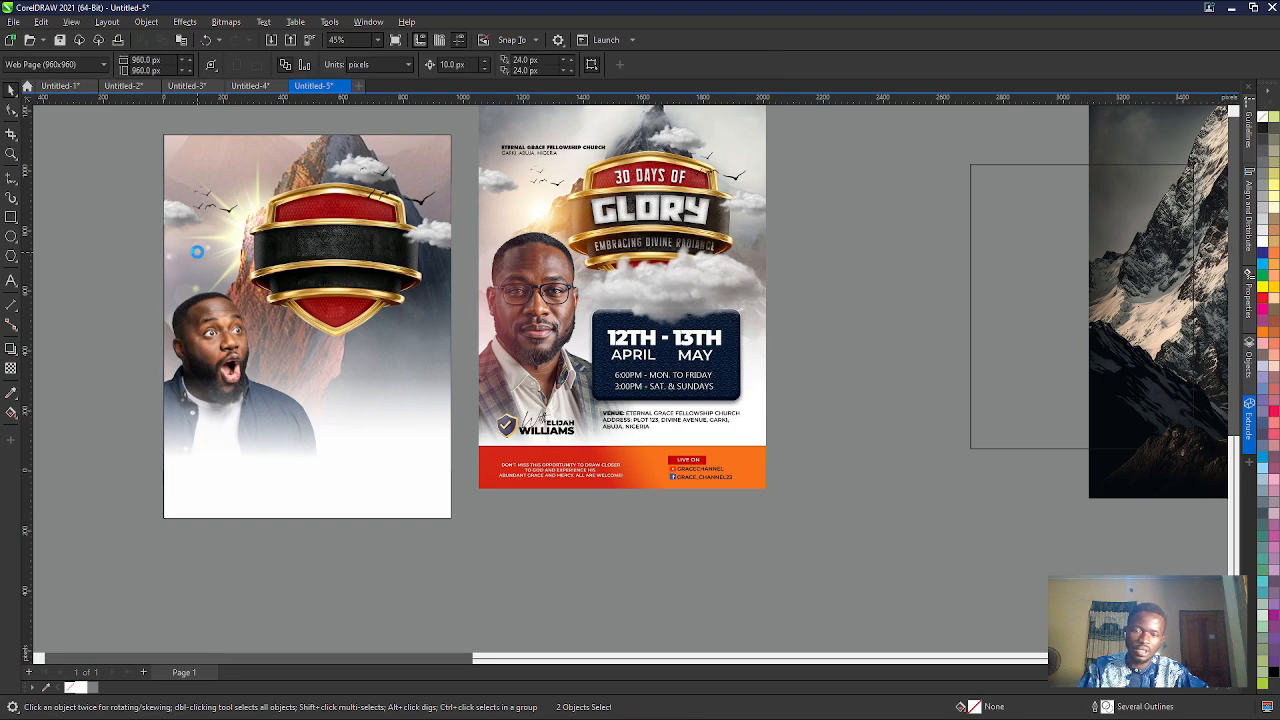
key("ctrl+v")
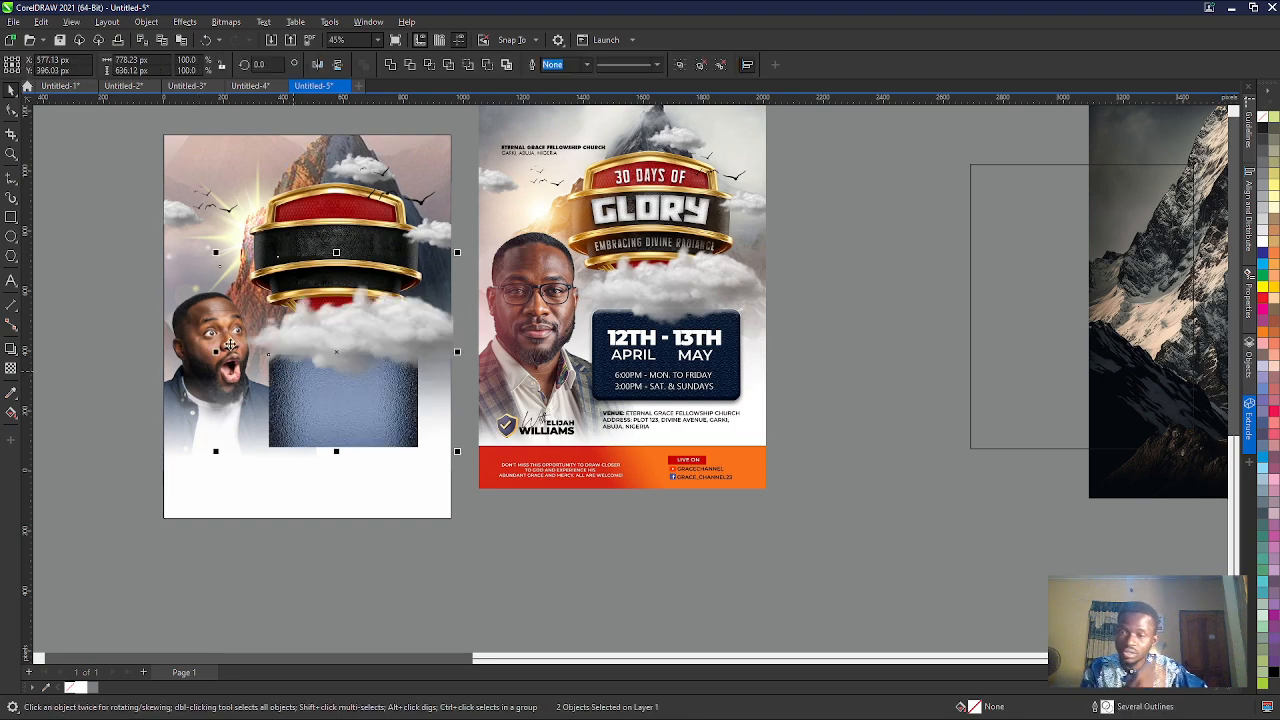
- Compare with the reference flyer and scale the large cloud group down to about 760 by 494 px
scroll(280, 353, "up", 1)
scroll(431, 277, "up", 1)
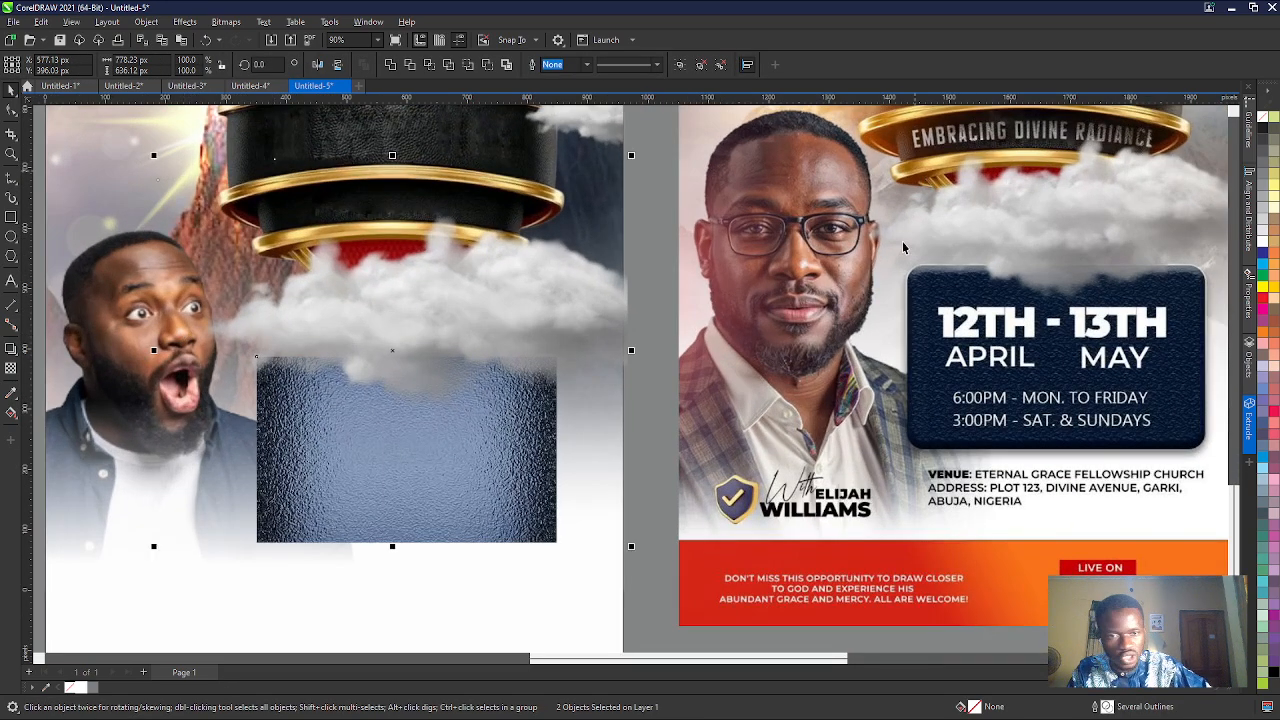
scroll(888, 230, "up", 1)
scroll(888, 230, "up", 1)
scroll(862, 255, "down", 3)
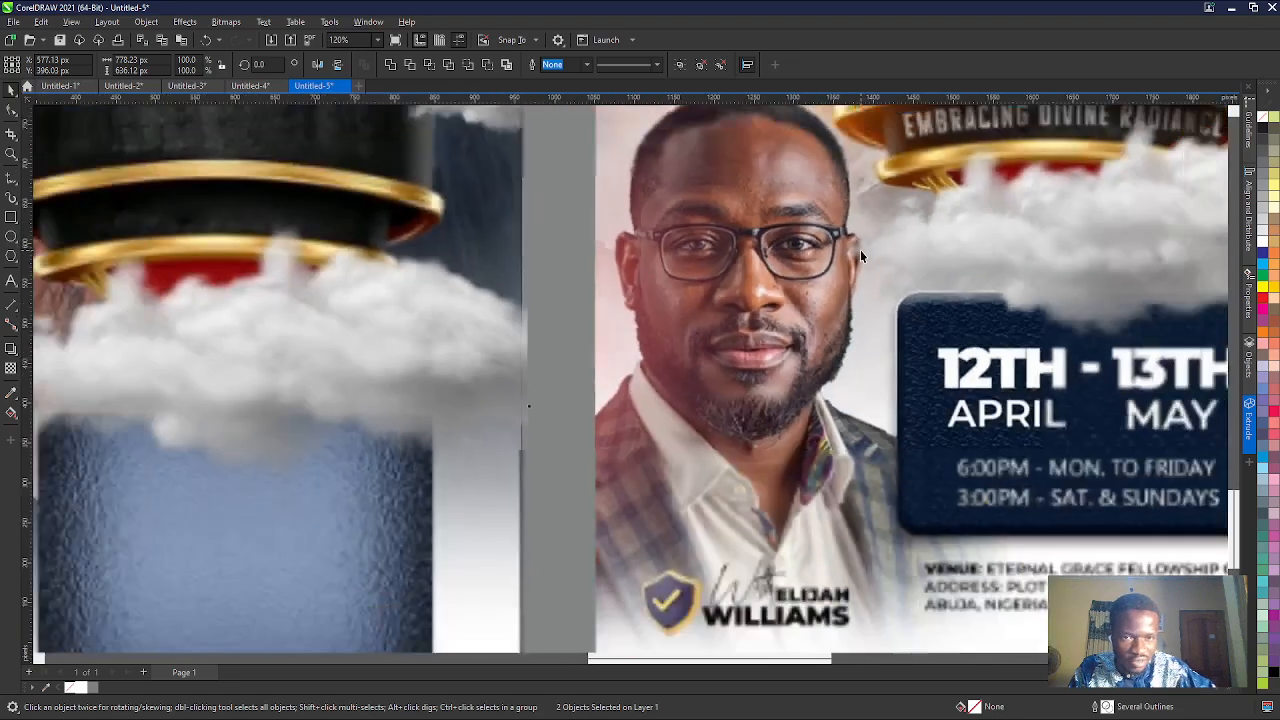
scroll(604, 297, "up", 2)
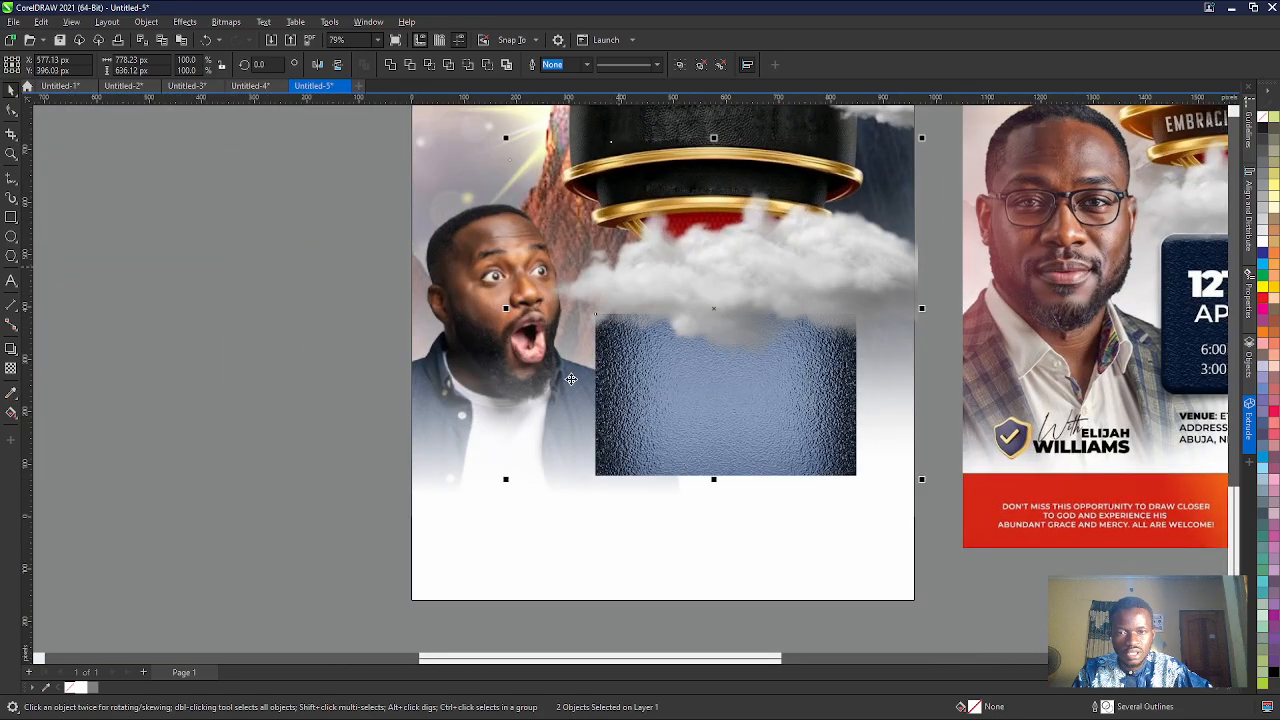
left_click(520, 473)
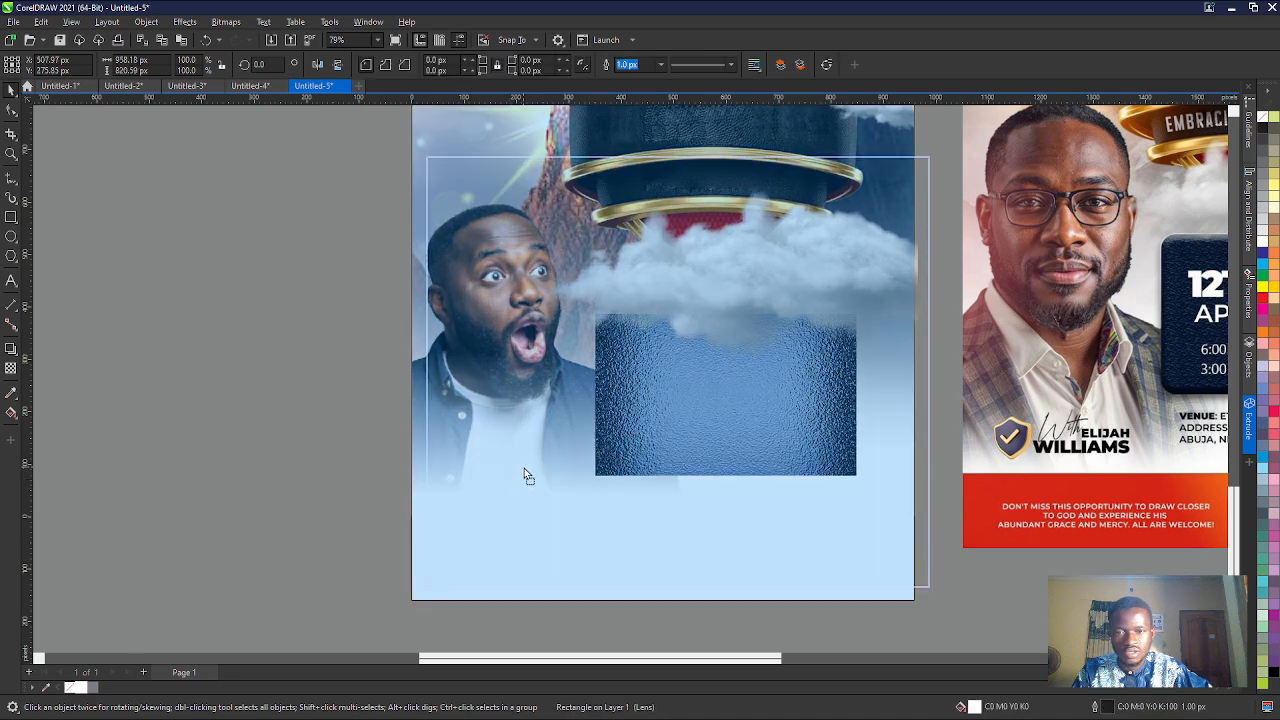
left_click(593, 278)
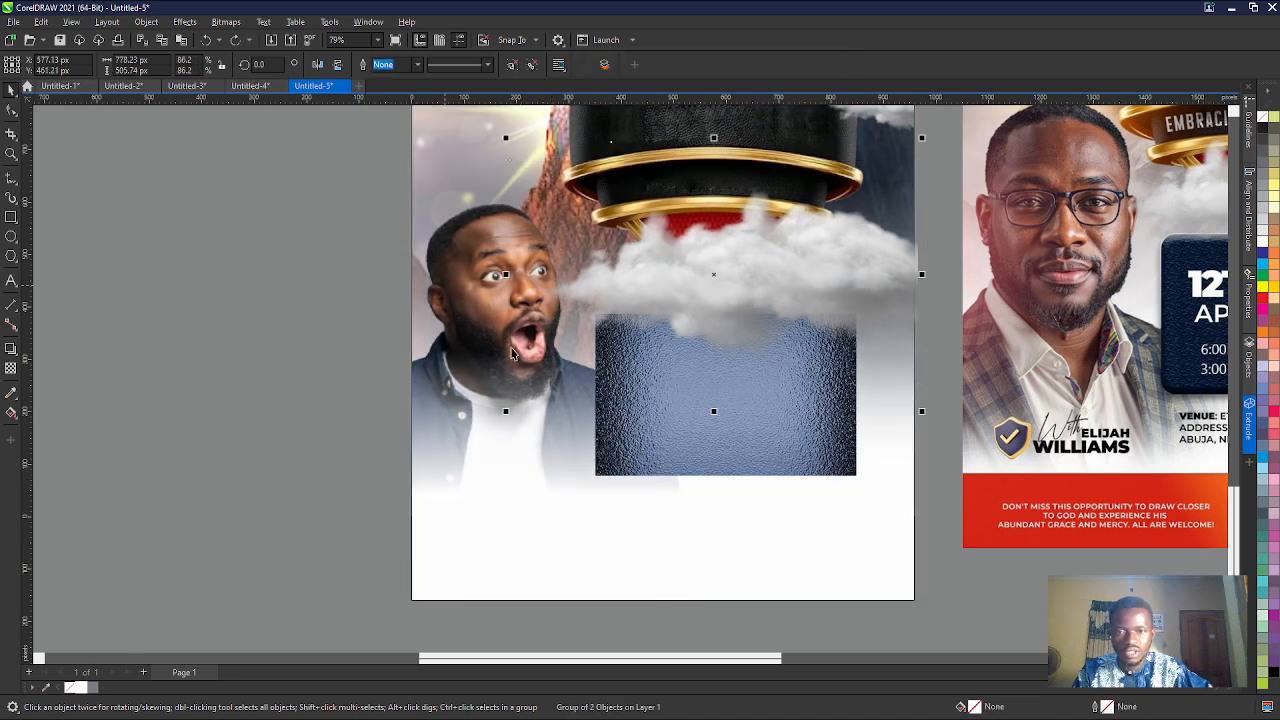
mouse_move(509, 417)
left_mouse_down()
mouse_move(528, 403)
mouse_move(515, 409)
left_mouse_up()
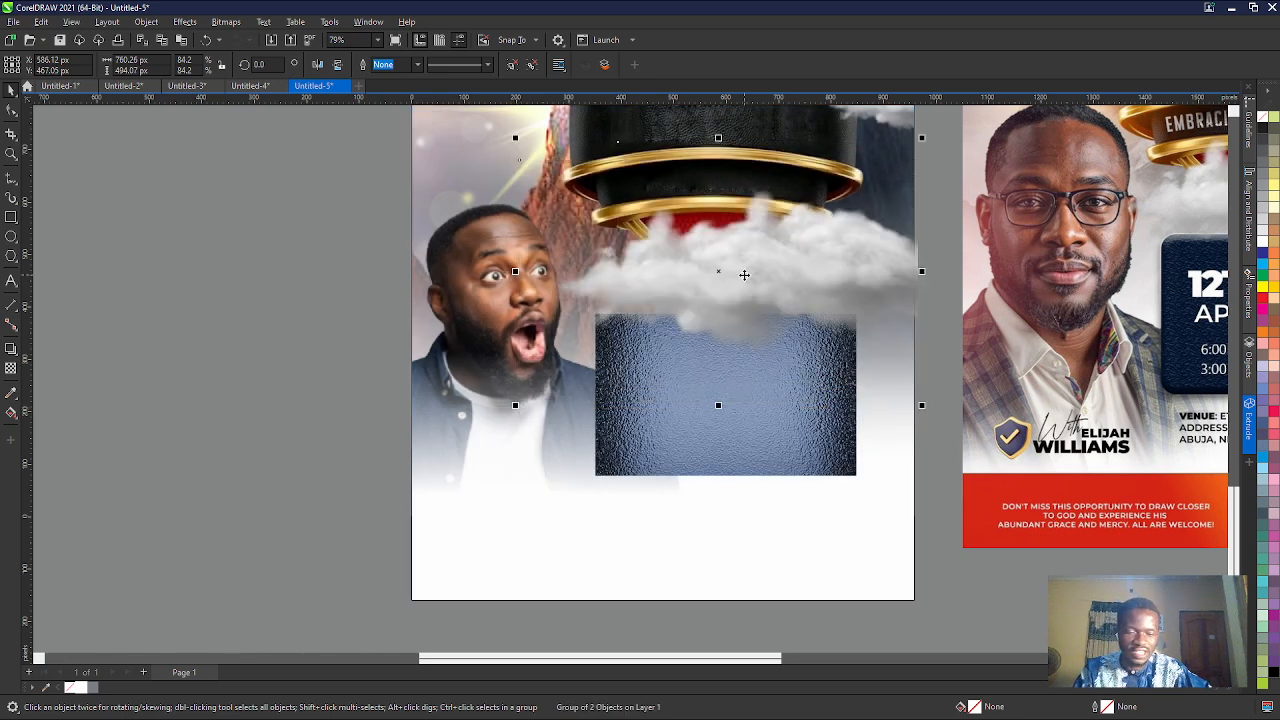
- Shift the cloud group 10 px to the left over the blue panel and deselect it
key("Left")
key("Left")
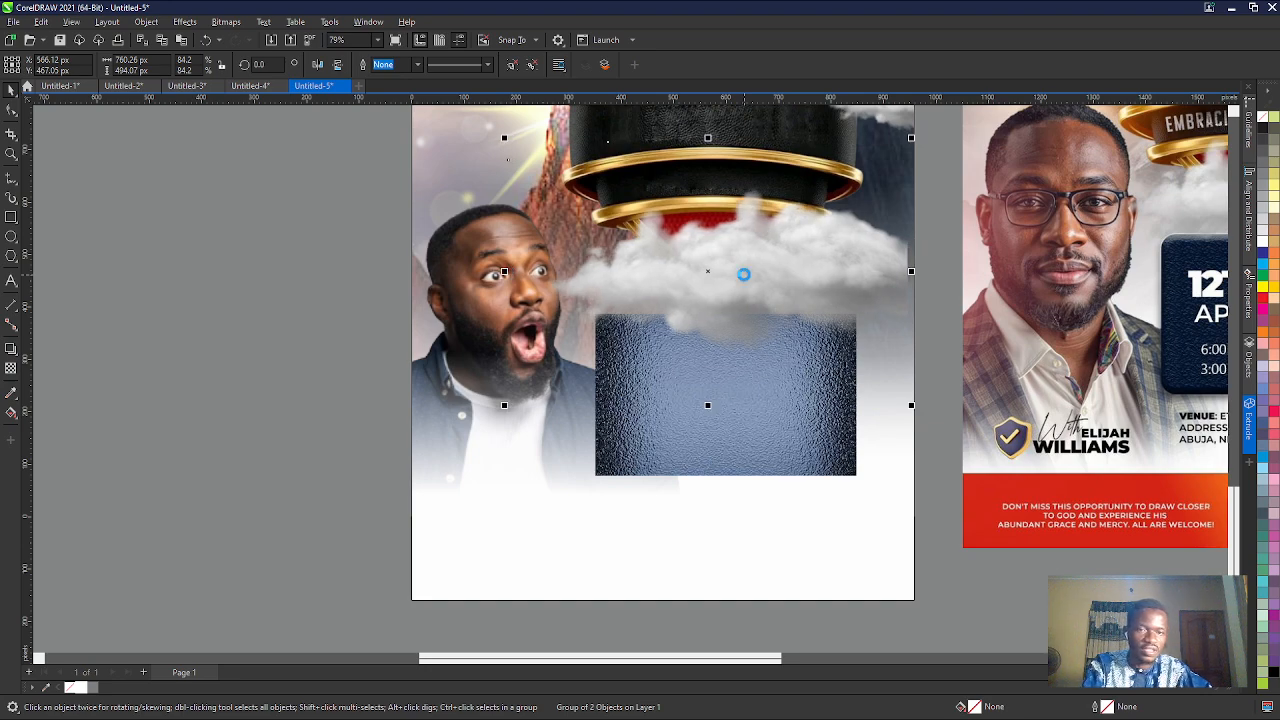
key("Right")
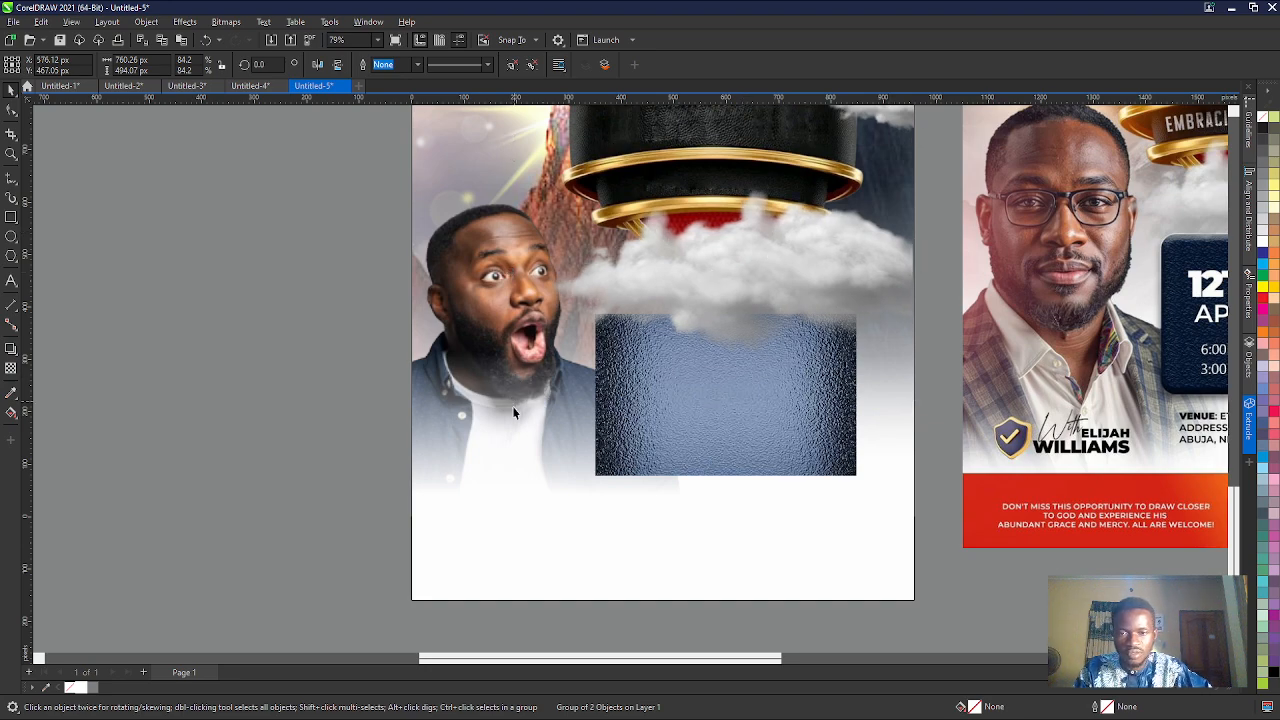
left_click_drag(512, 406, 519, 406)
key("ctrl+z")
scroll(520, 405, "down", 5)
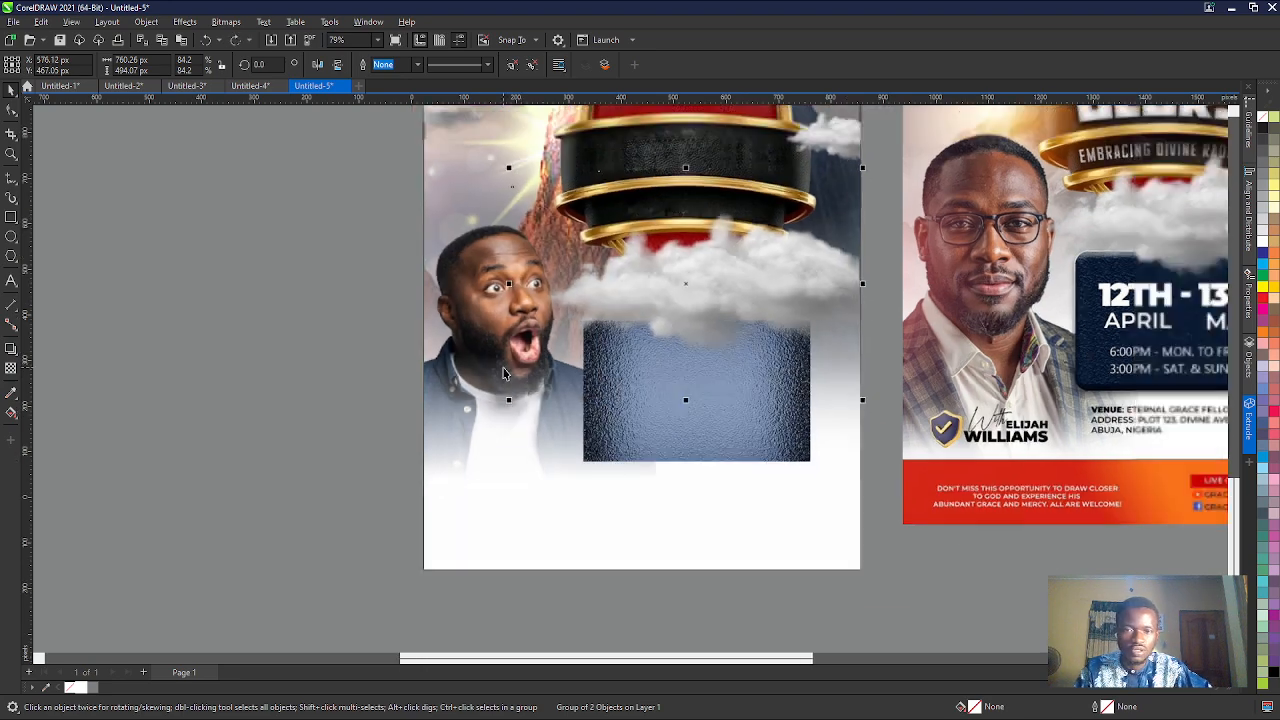
scroll(522, 295, "up", 1)
scroll(522, 295, "down", 1)
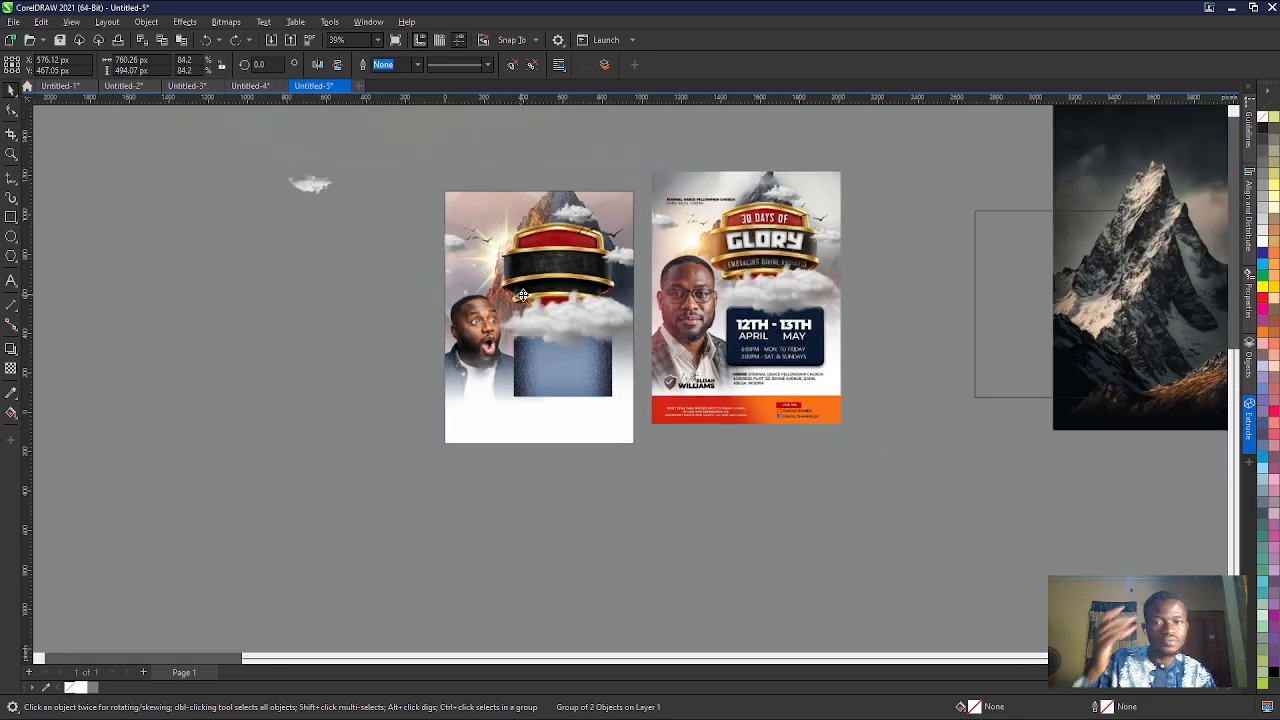
left_click(570, 491)
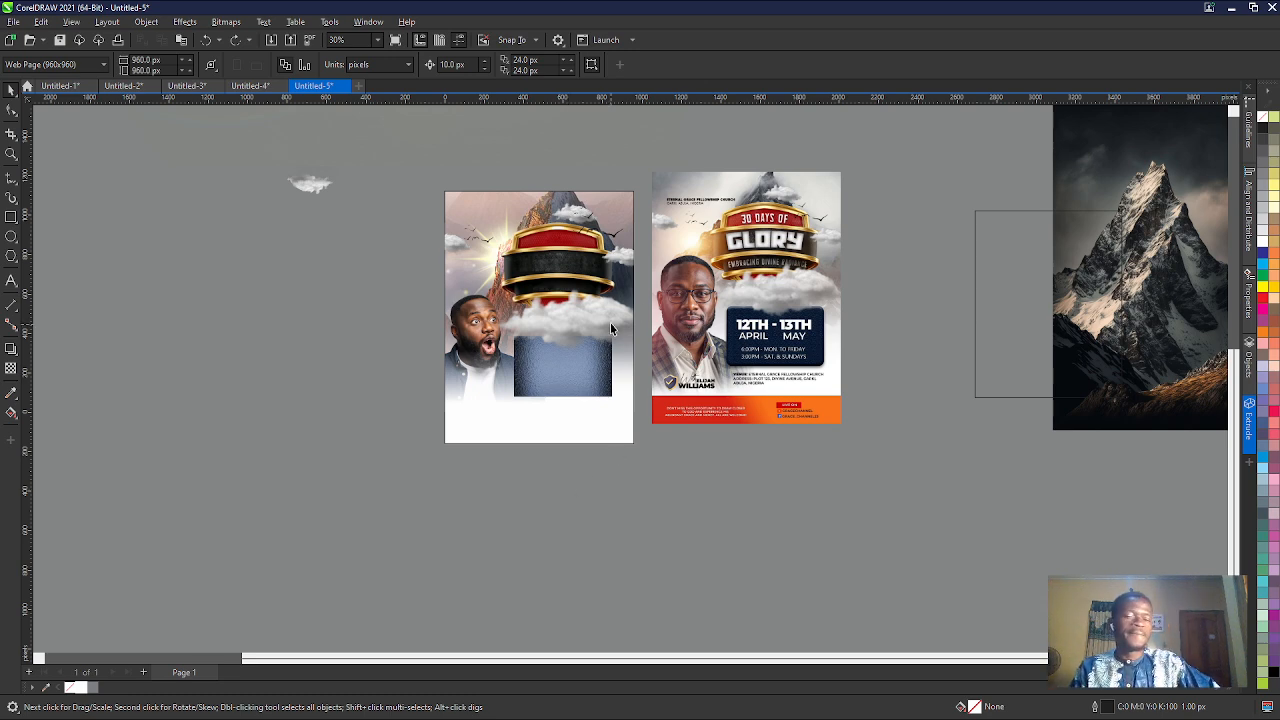
- Paste the green shield image with the white check mark into the flyer document
scroll(655, 330, "up", 1)
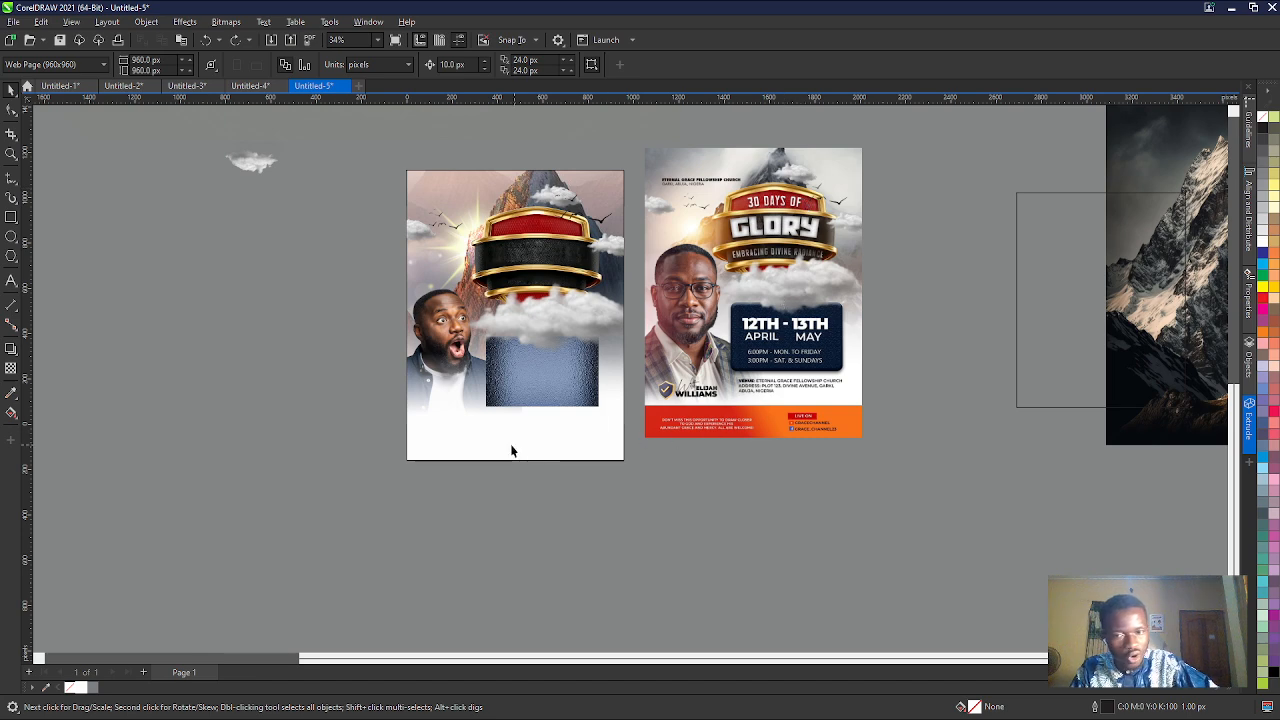
left_click(634, 717)
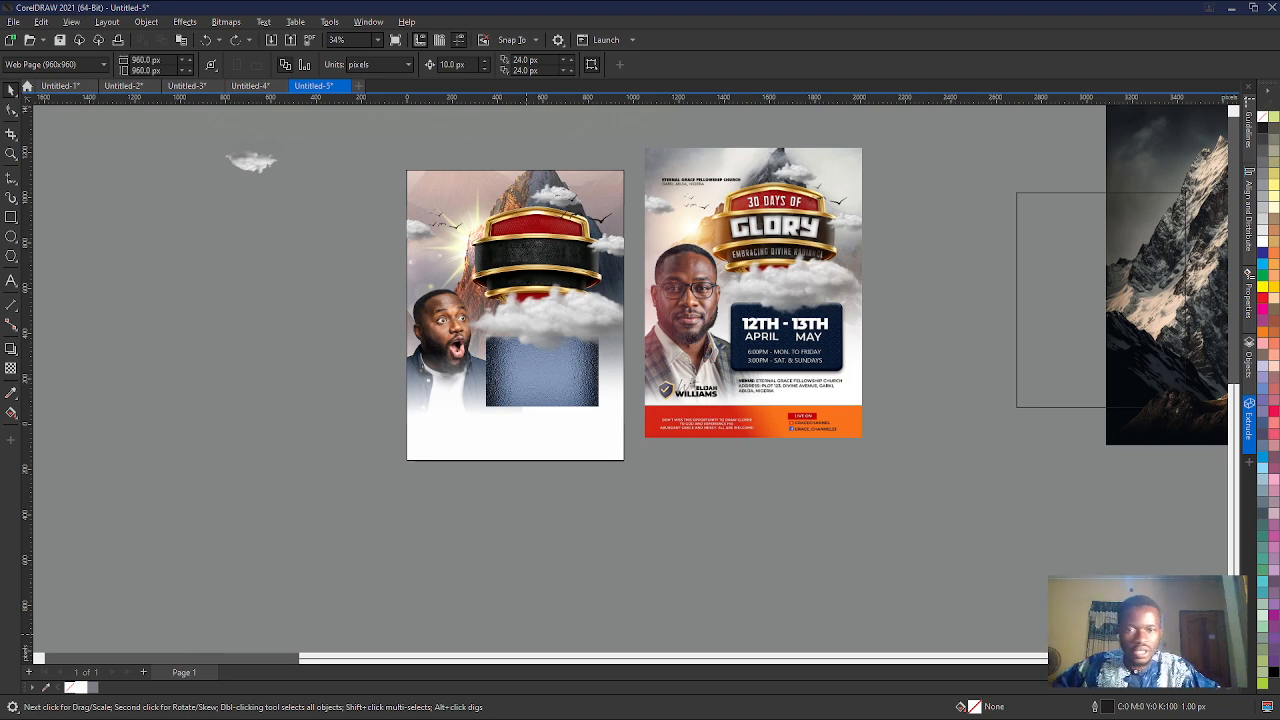
key("ctrl+v")
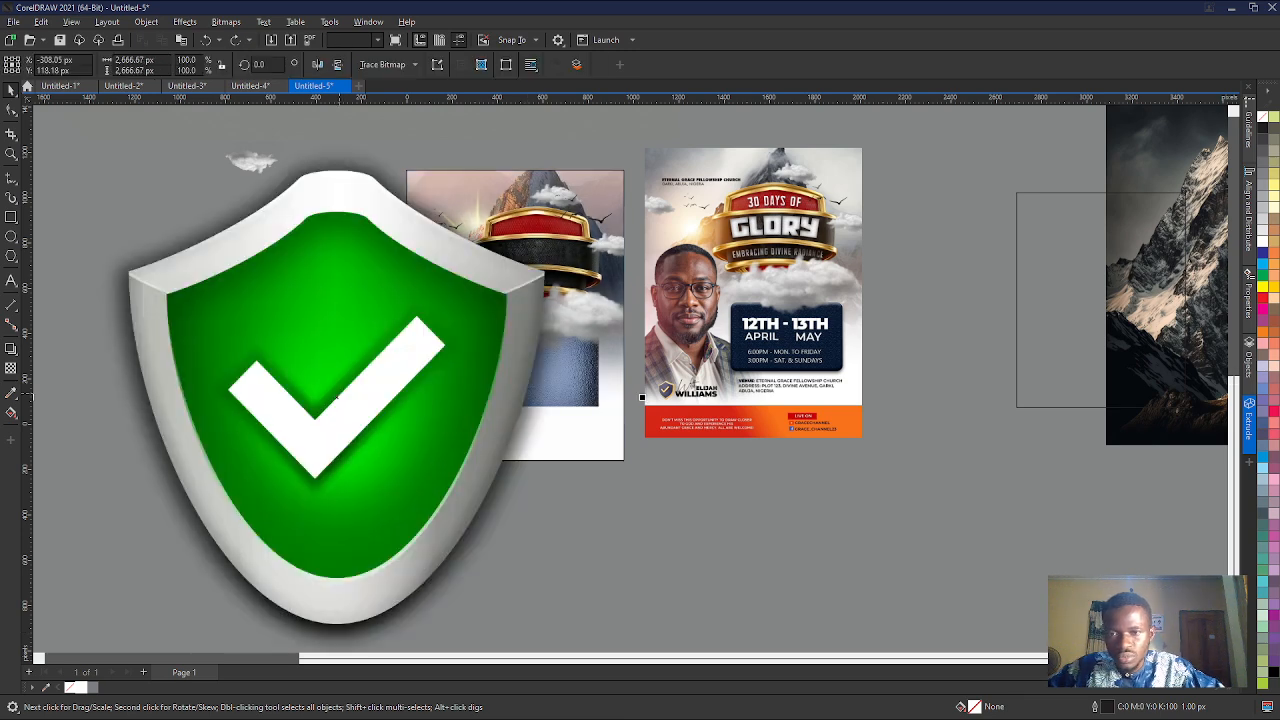
scroll(315, 385, "down", 1)
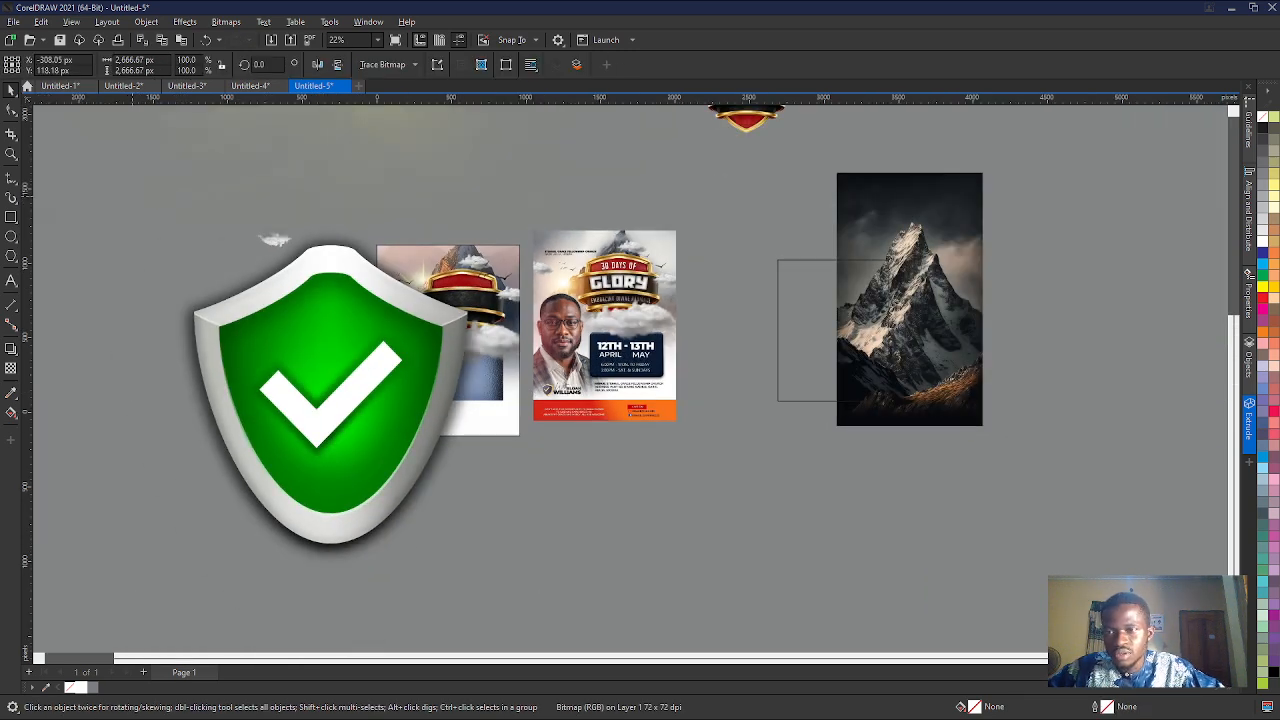
- Scale the shield down to about 81 by 81 px and place it at the man's lower body near the page's left edge
left_click_drag(126, 194, 418, 373)
scroll(425, 407, "up", 3)
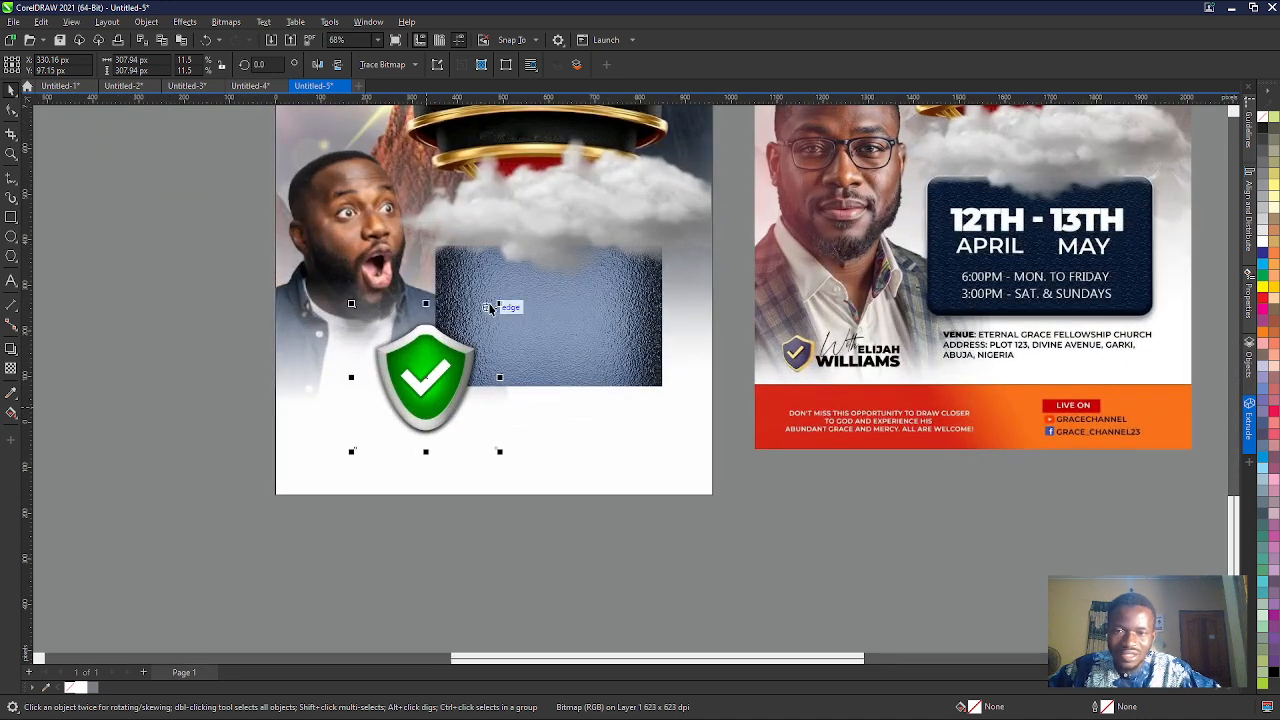
left_click_drag(499, 306, 310, 400)
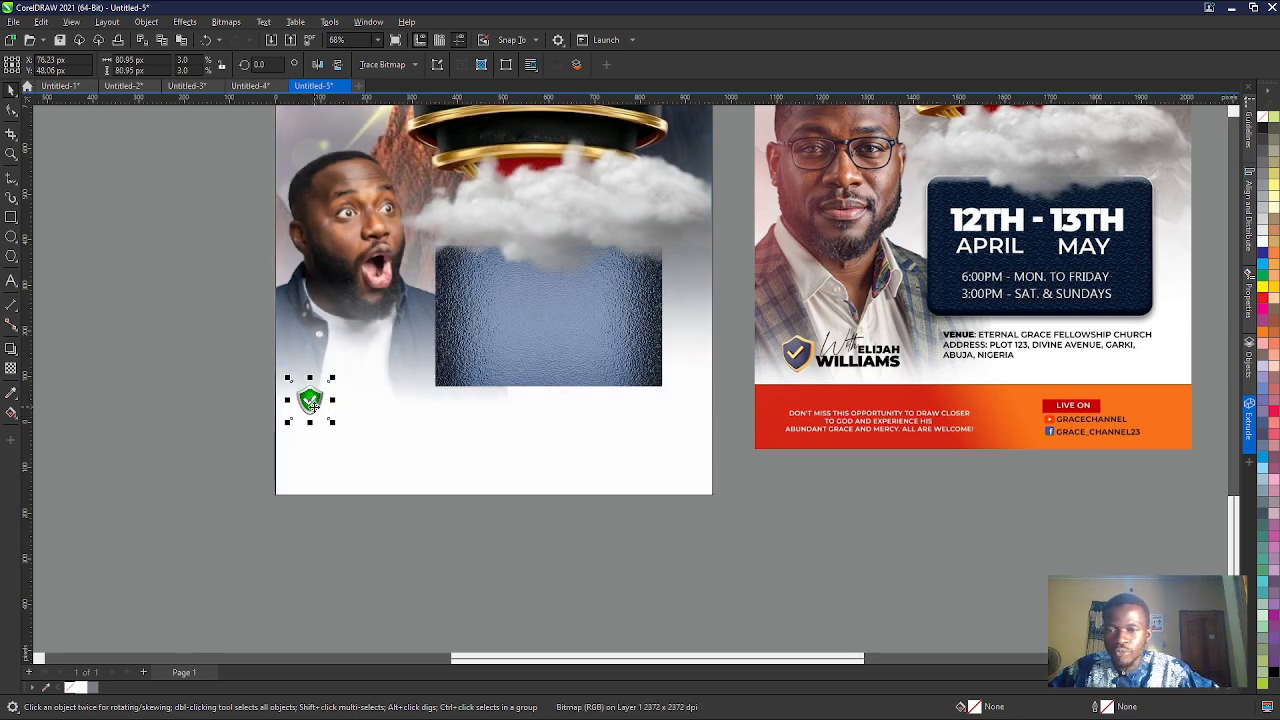
- Open the green shield bitmap for editing in Corel PHOTO-PAINT and keep the editor in a reduced window over the flyer
left_click(211, 170)
left_click(310, 400)
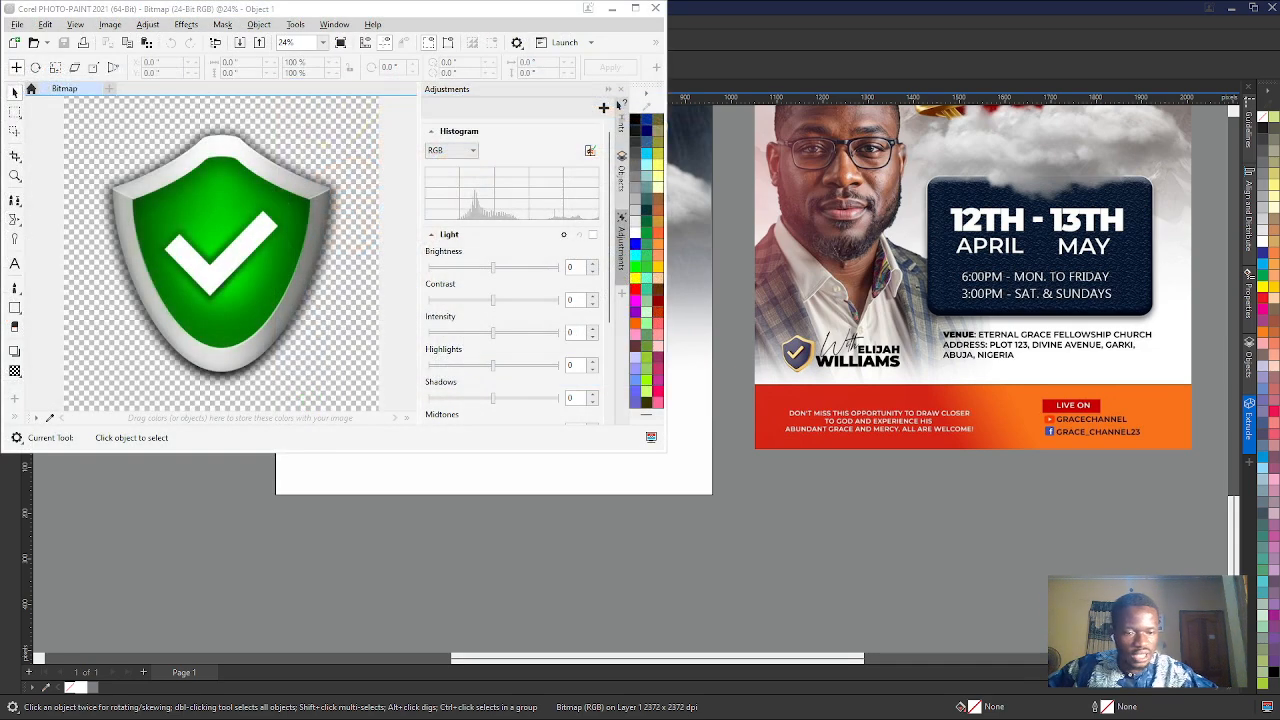
left_click(636, 9)
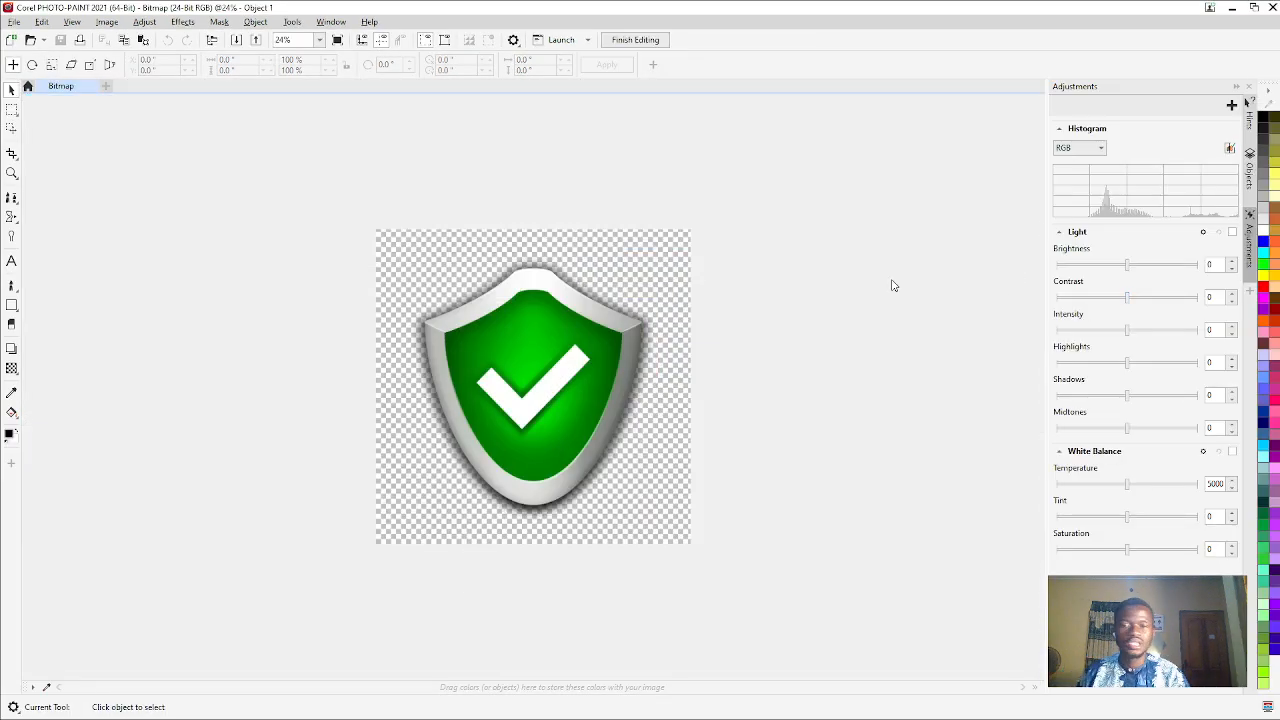
left_click(735, 717)
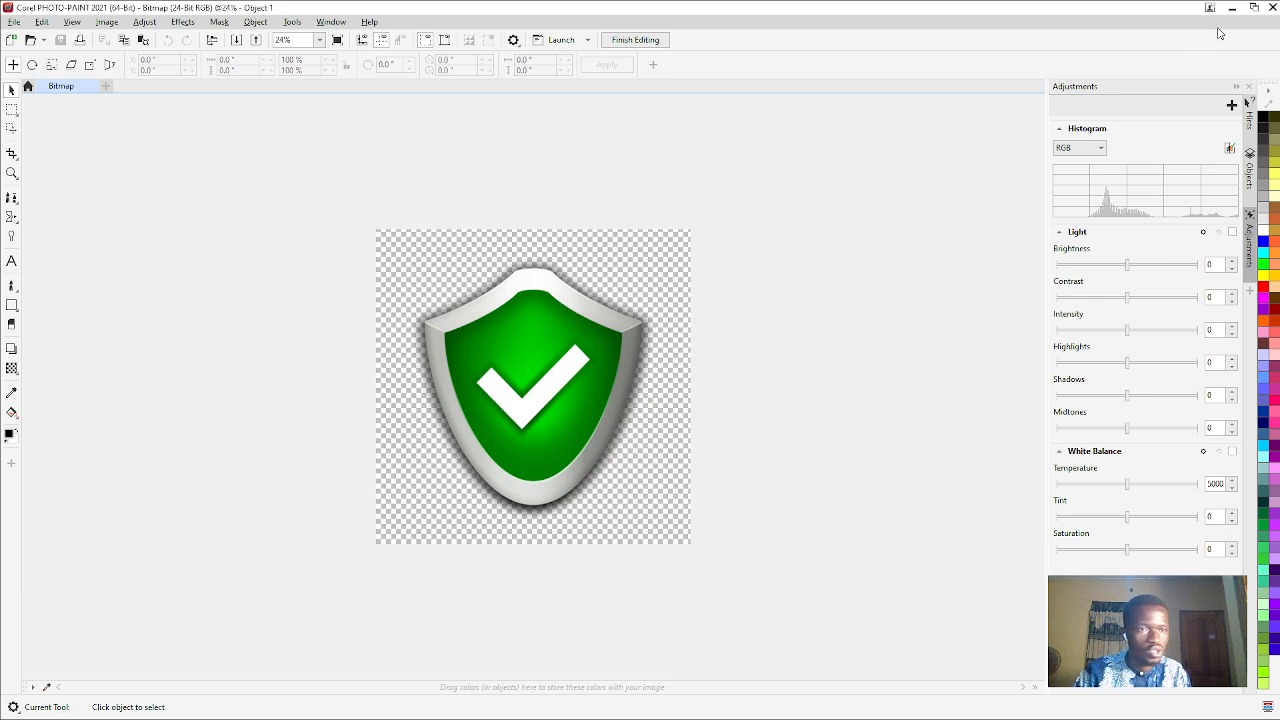
left_click(1254, 8)
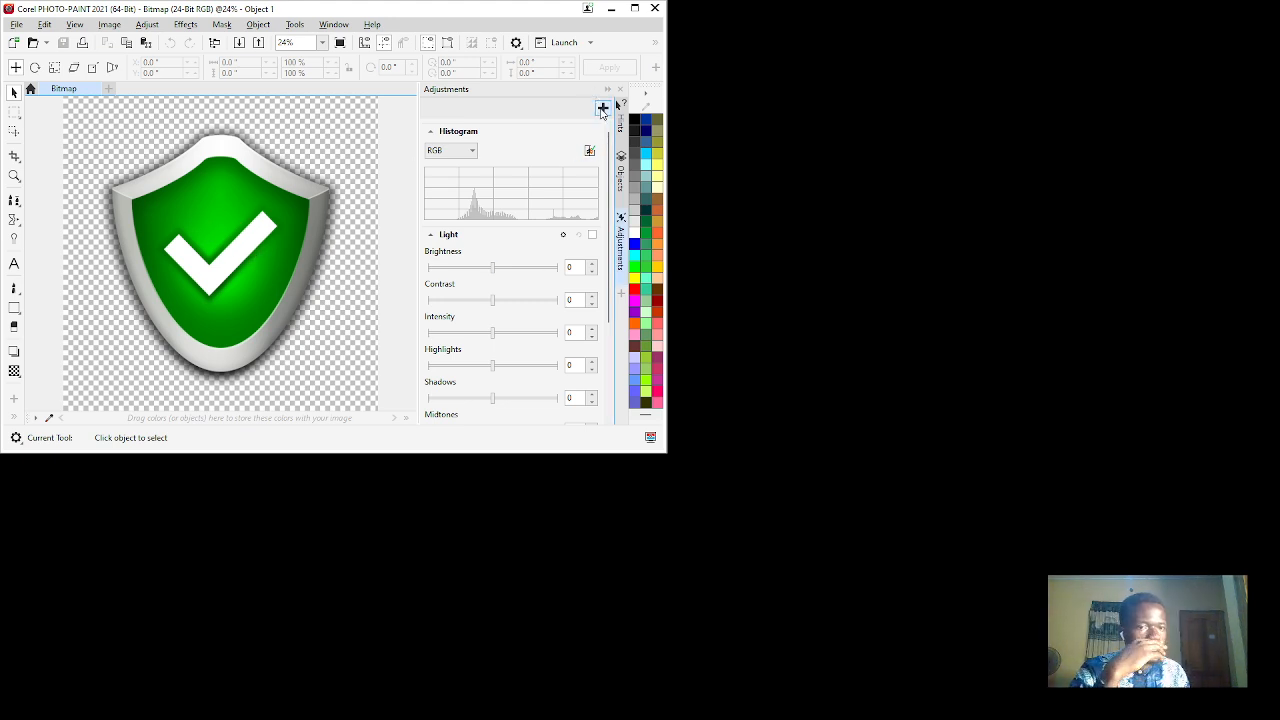
- Replace the shield's sampled dark green with dark red (hue -120, saturation -31, lightness 19), and close the edited bitmap
left_click(628, 250)
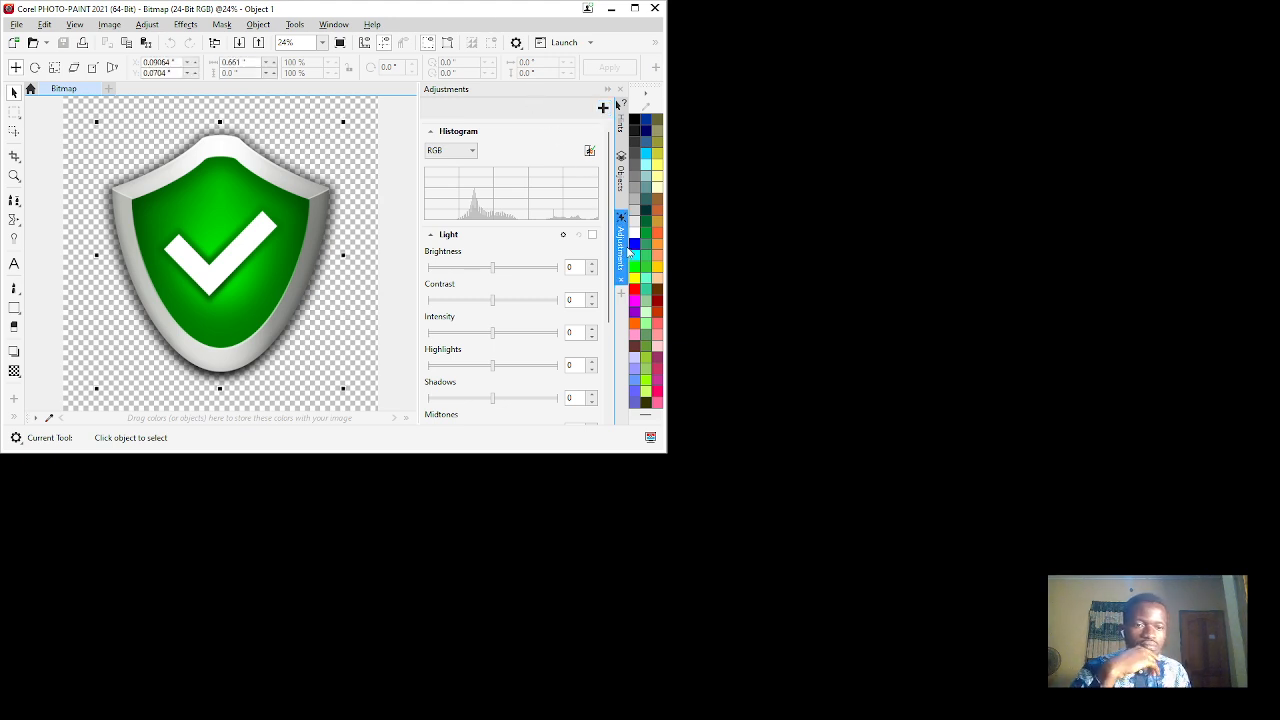
left_click(489, 257)
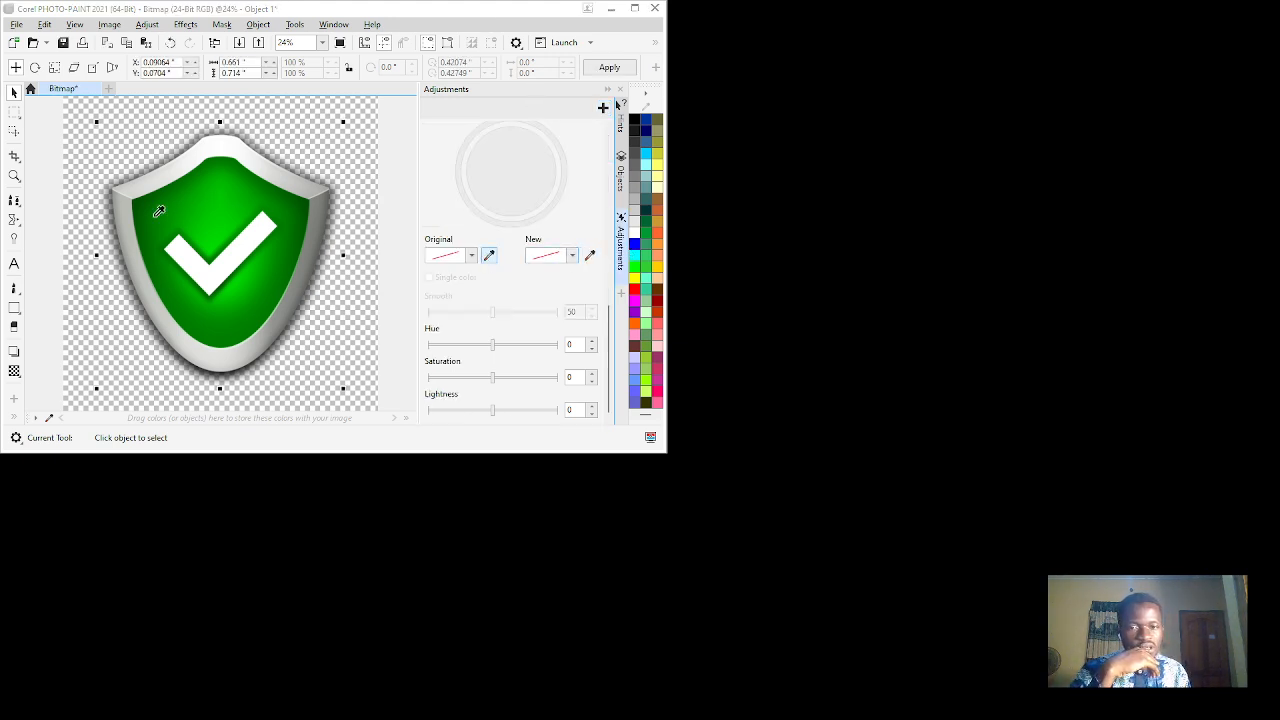
left_click(275, 211)
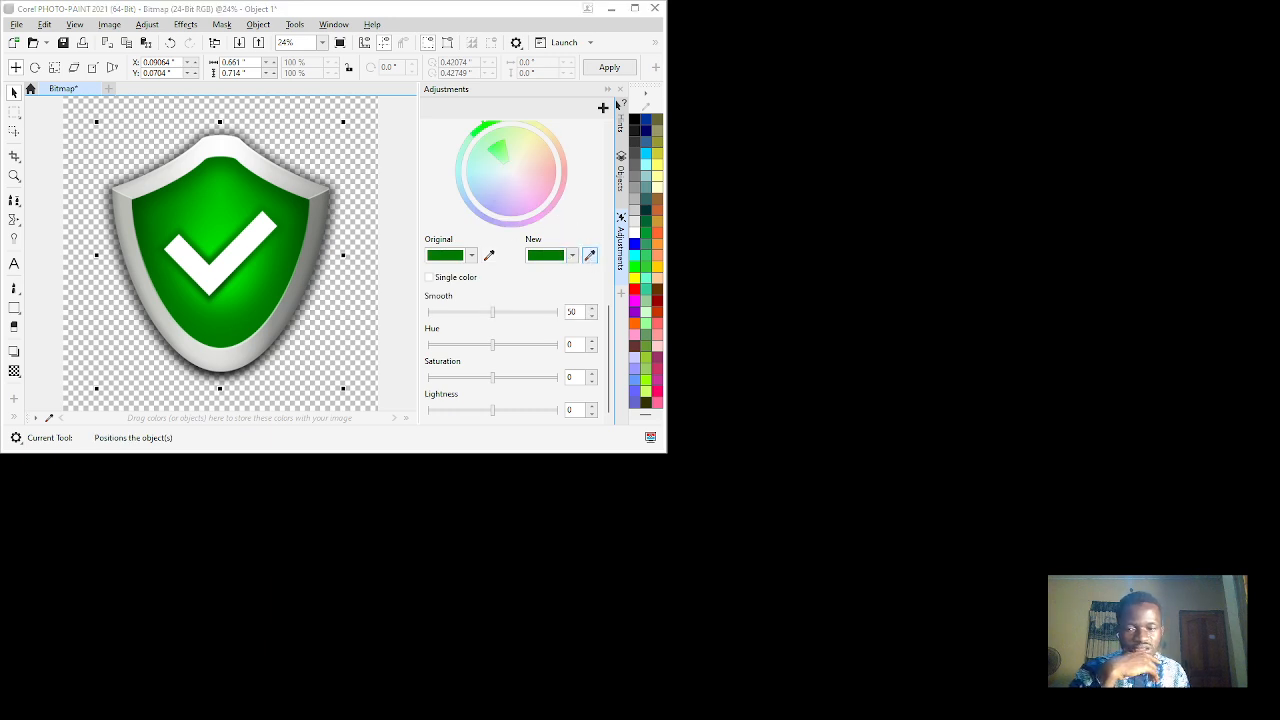
left_click(229, 302)
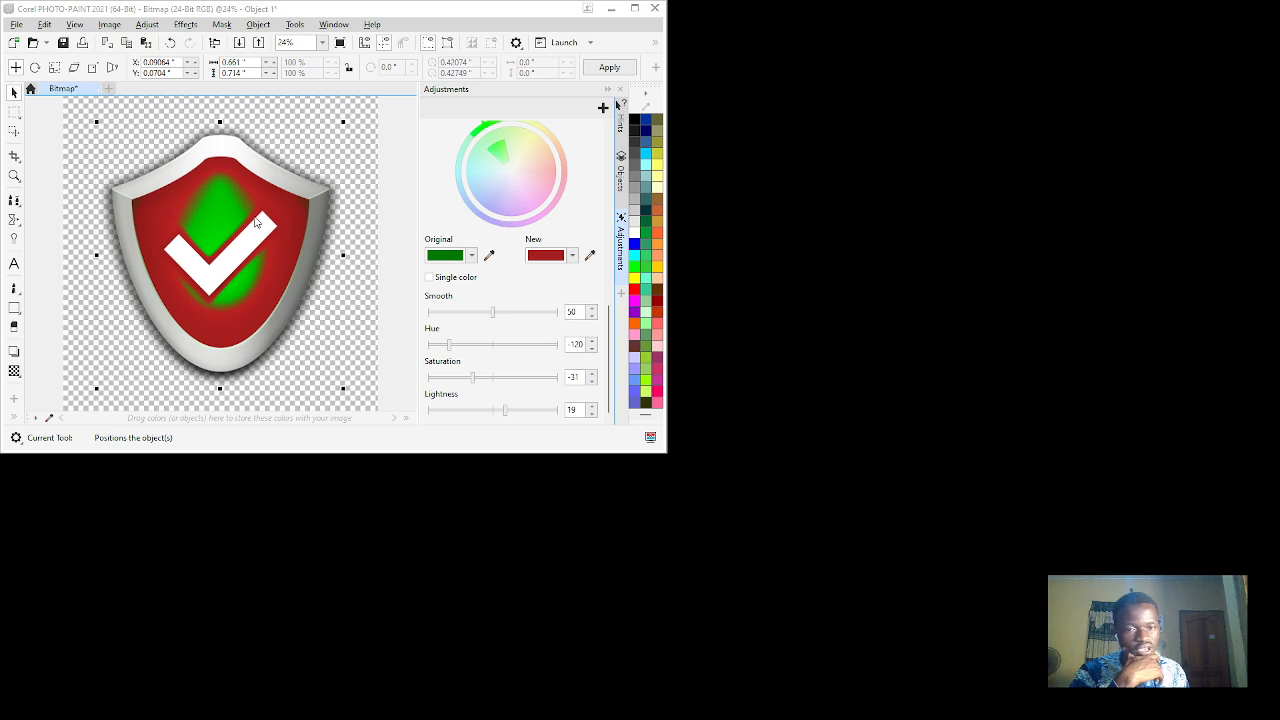
key("ctrl+F4")
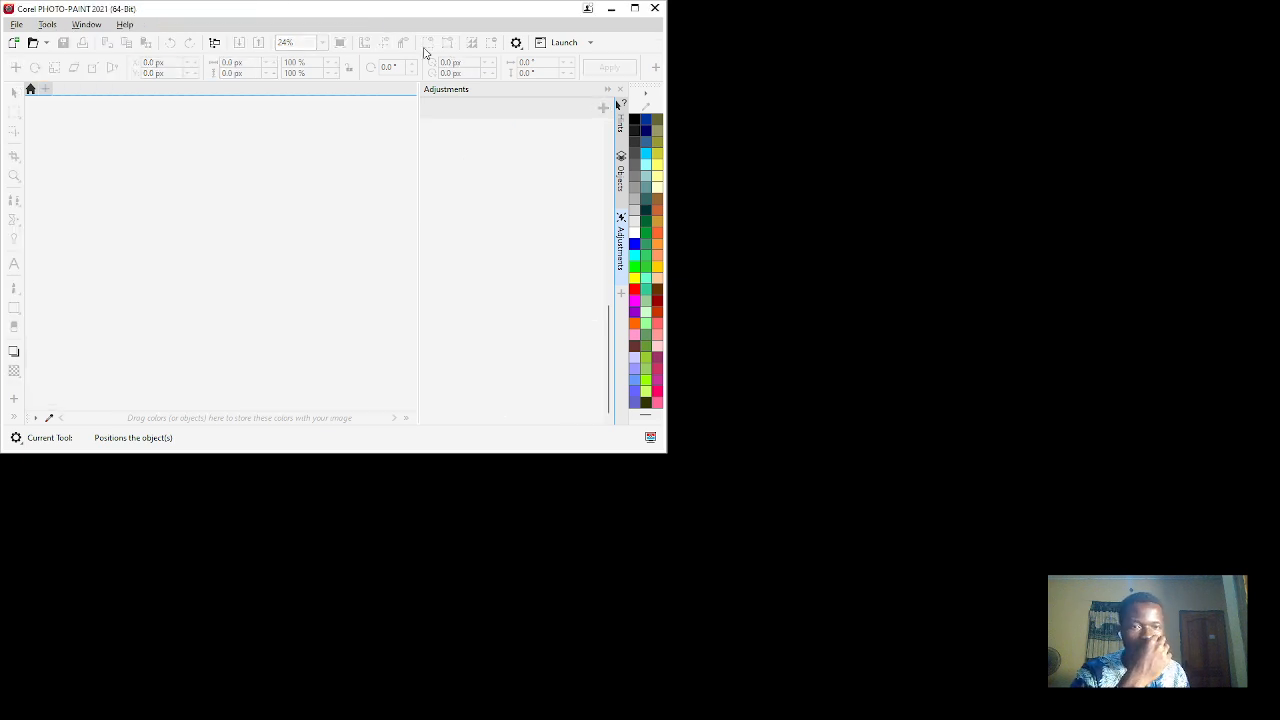
left_click(611, 9)
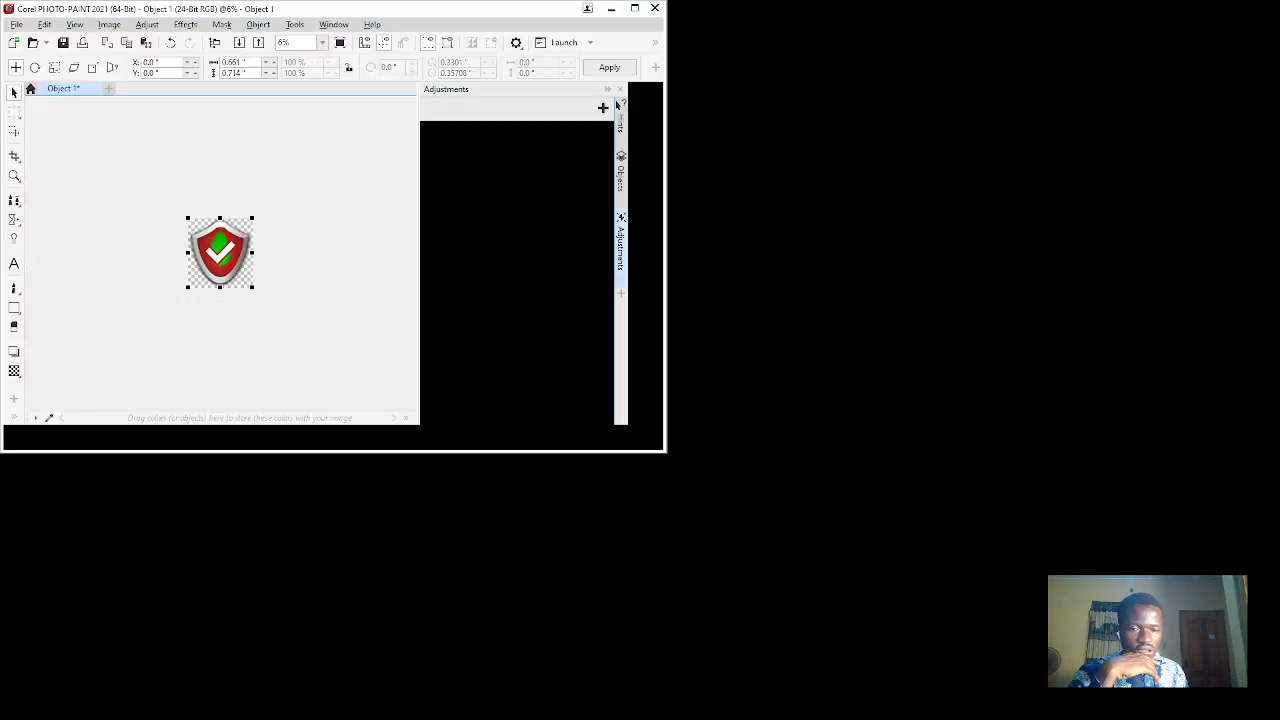
- Reopen the shield for editing, replace its remaining bright green with dark red (hue -120, saturation -31, lightness -3), and leave the editor
scroll(240, 262, "up", 3)
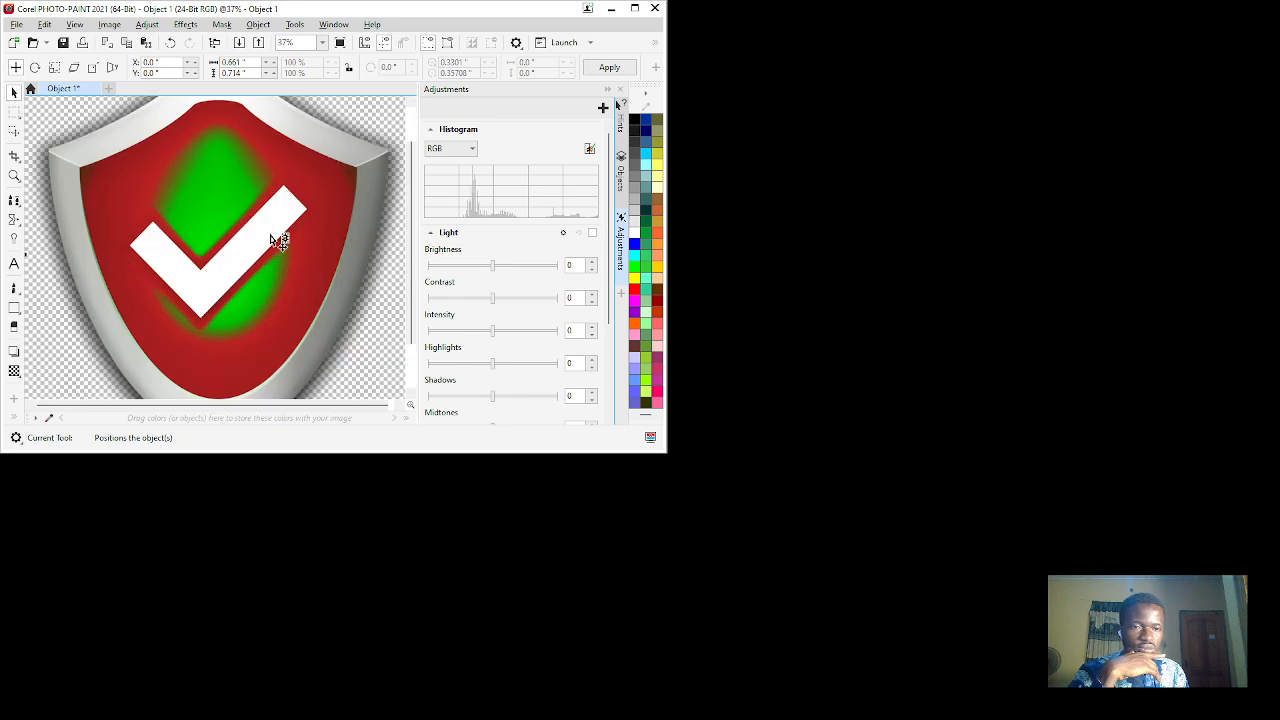
left_click(602, 108)
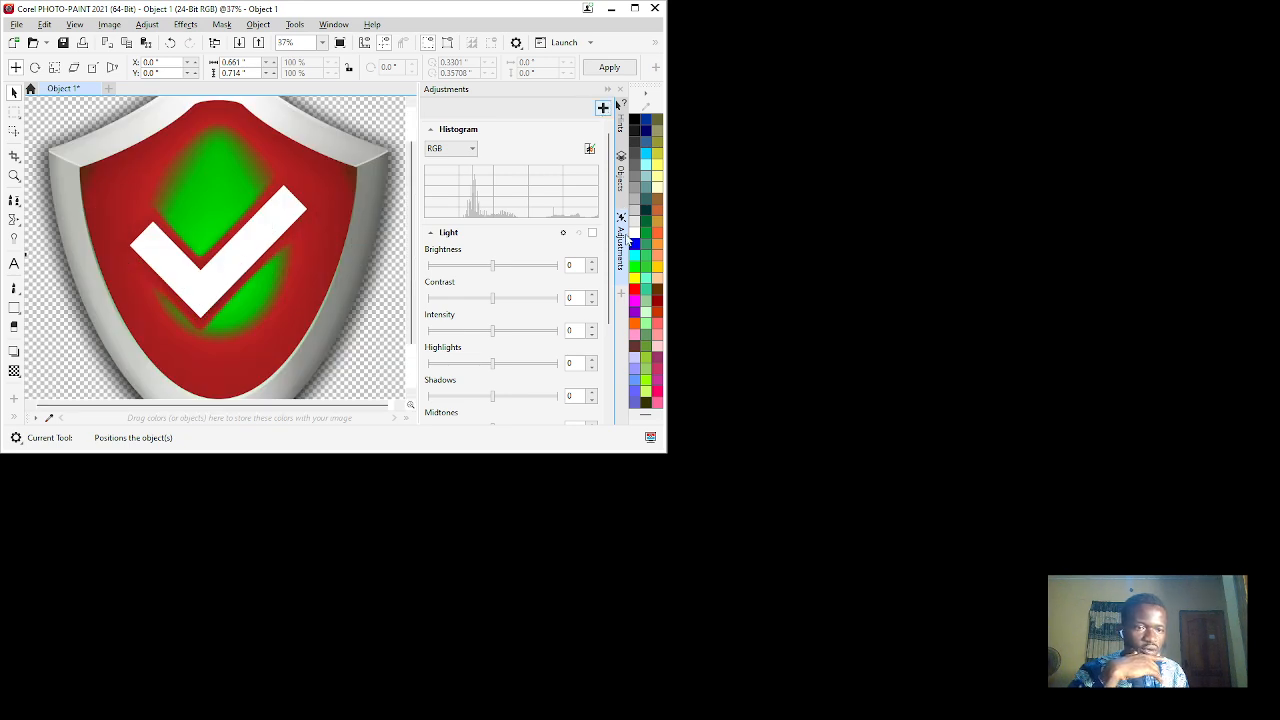
left_click(628, 243)
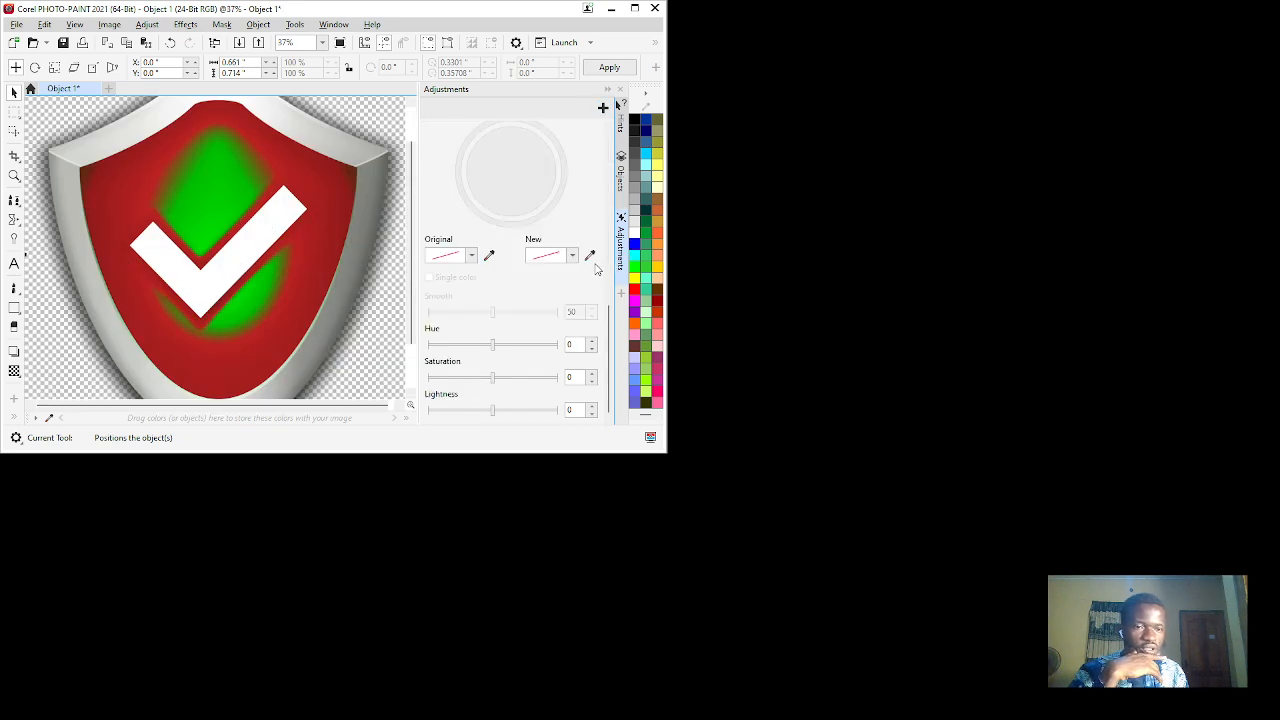
left_click(489, 255)
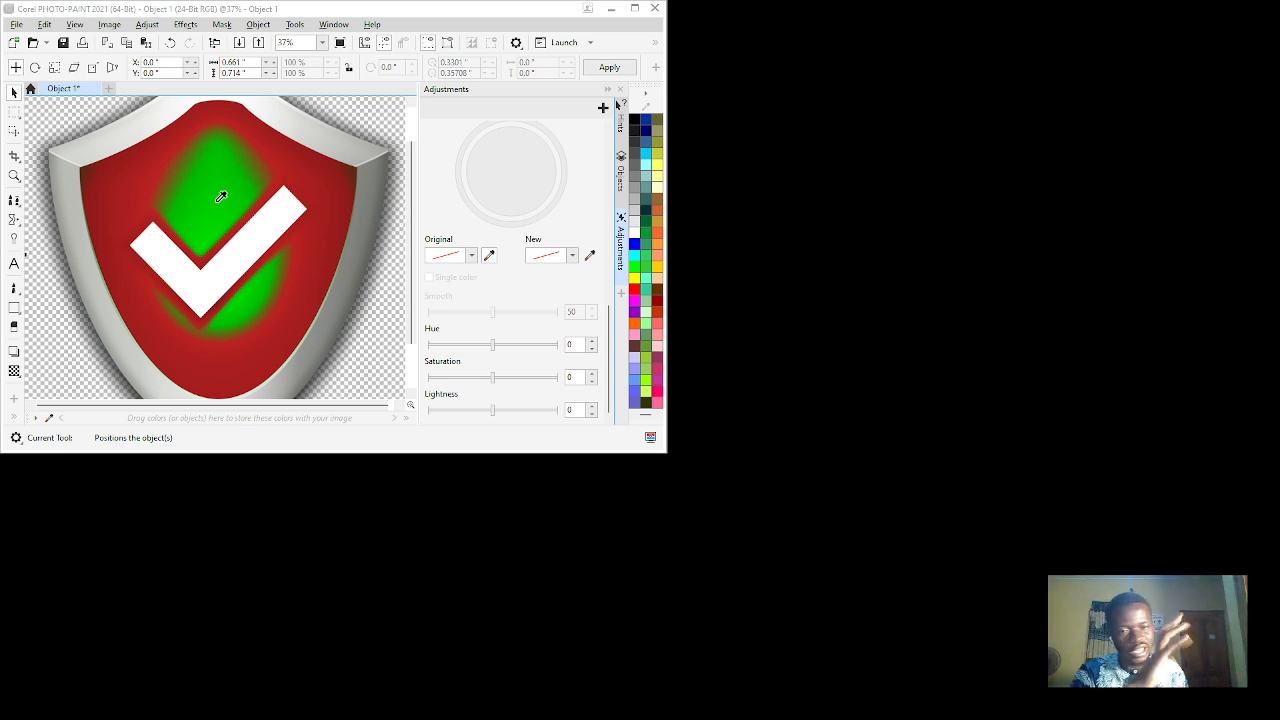
left_click(219, 198)
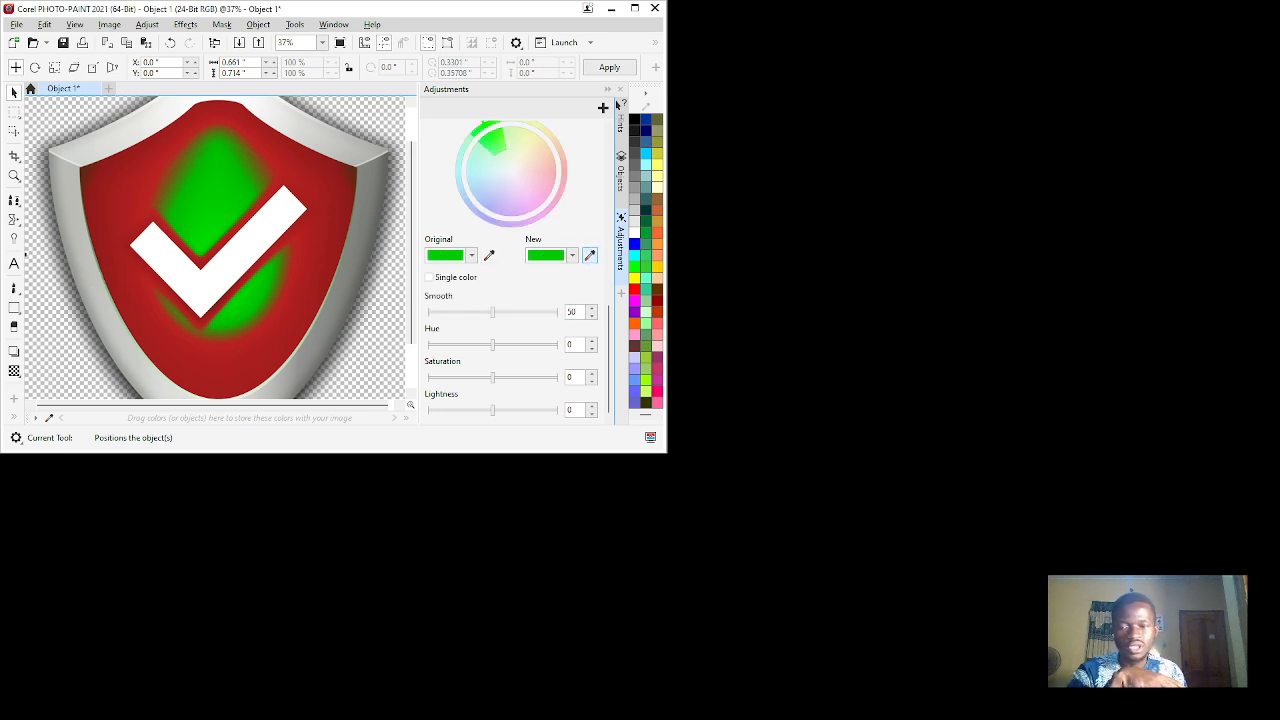
left_click(318, 250)
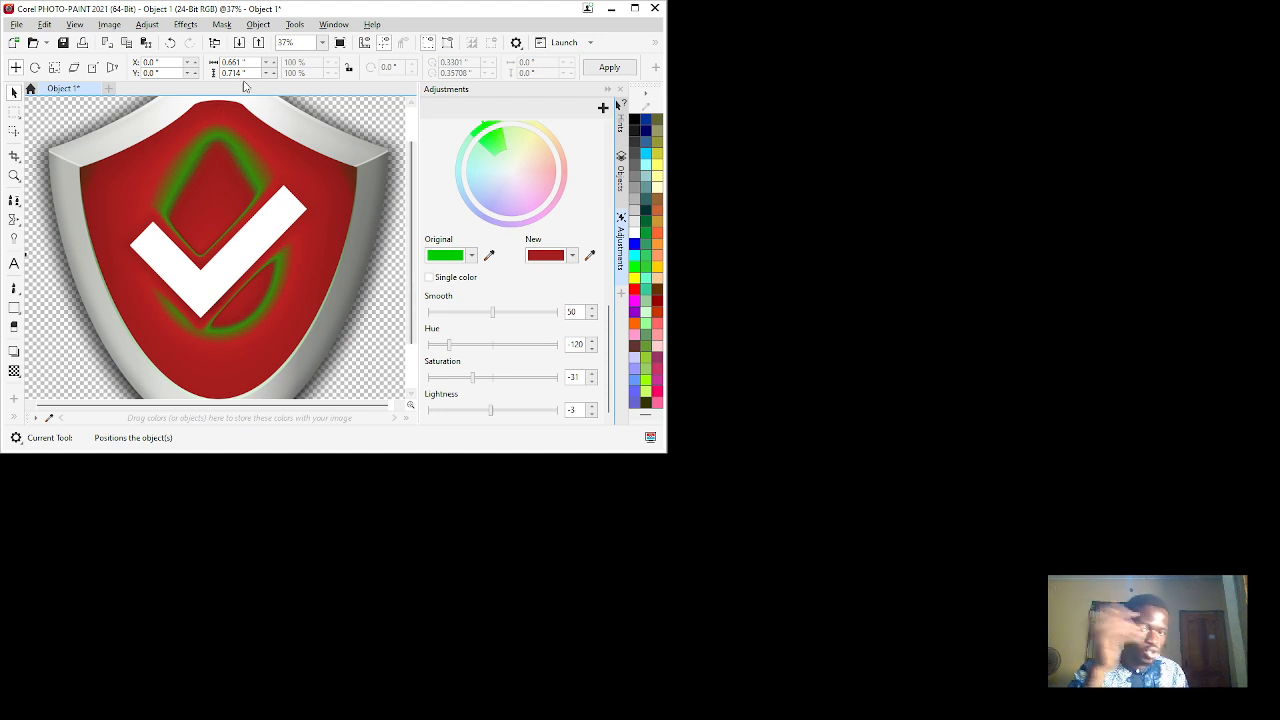
left_click(609, 67)
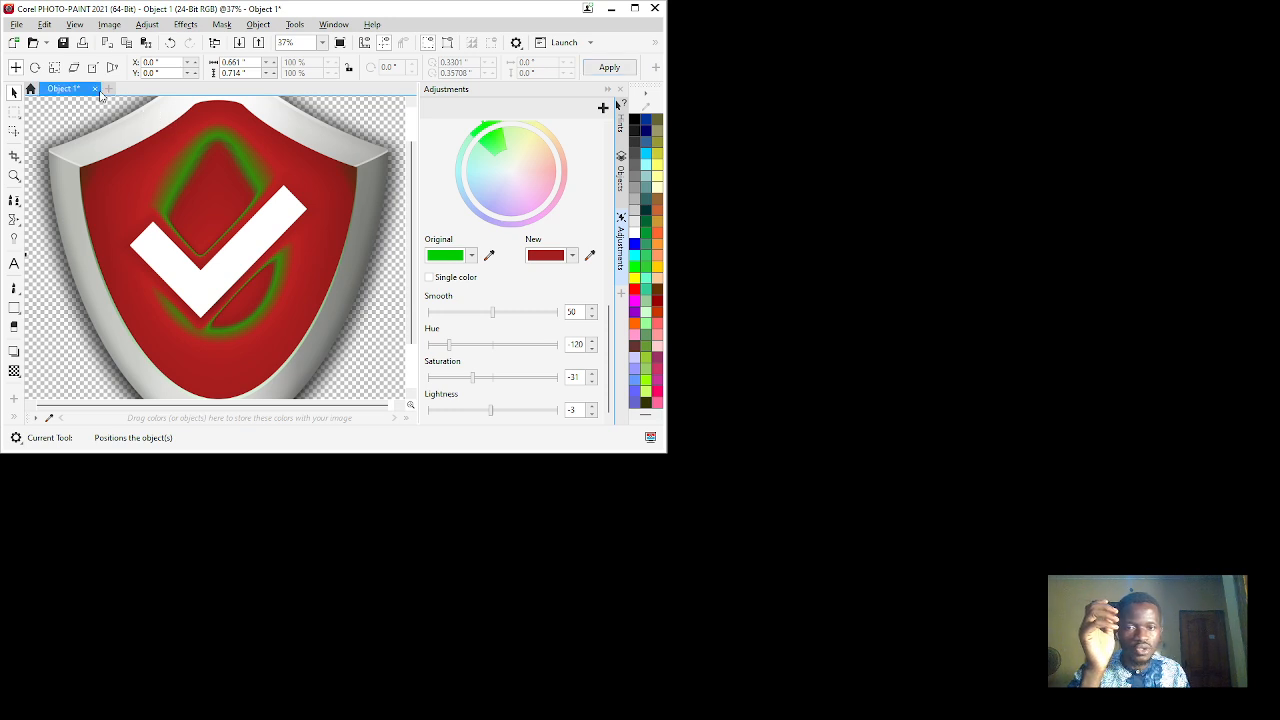
left_click(611, 8)
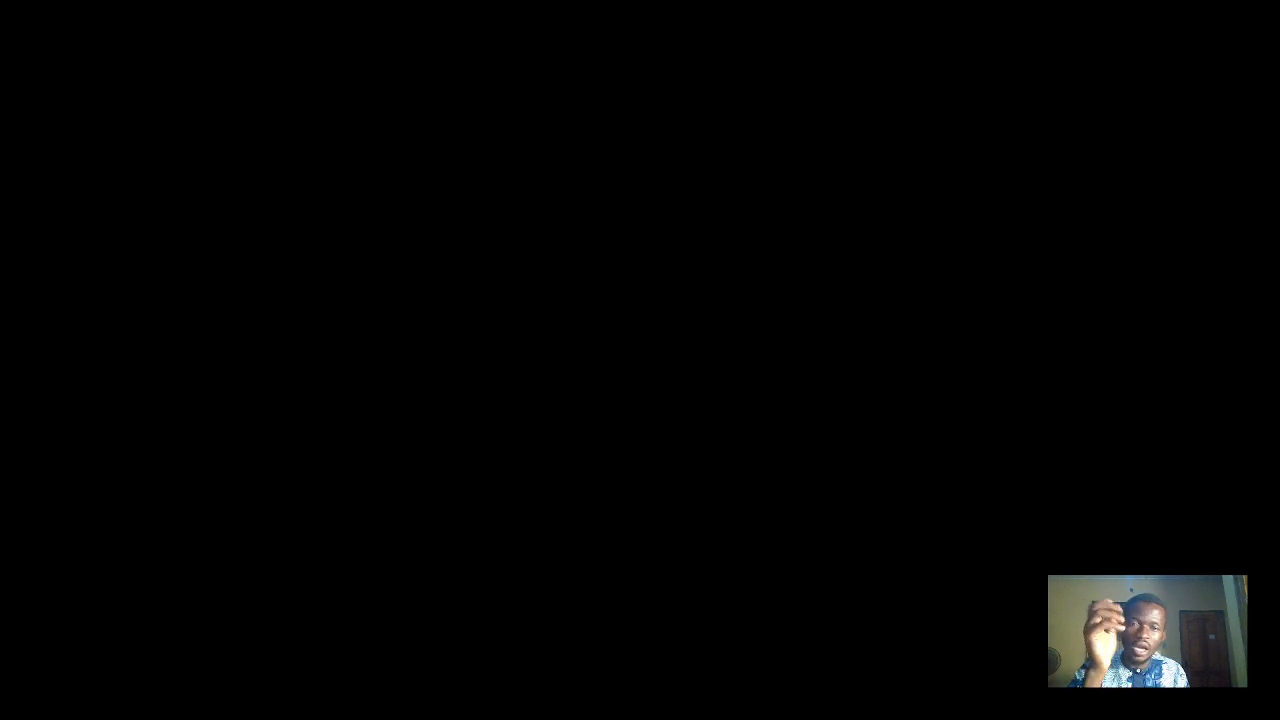
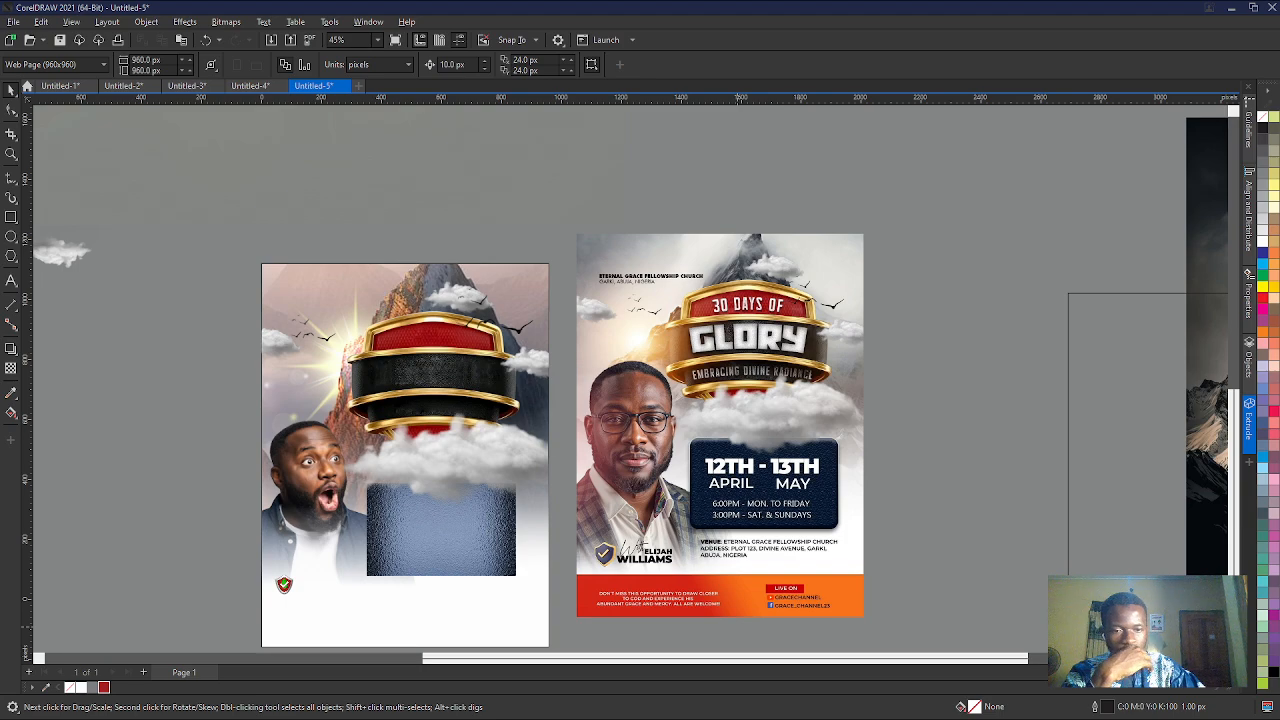
- Examine the recoloring of the small shield up close and view the flyer beside the reference
scroll(300, 620, "up", 5)
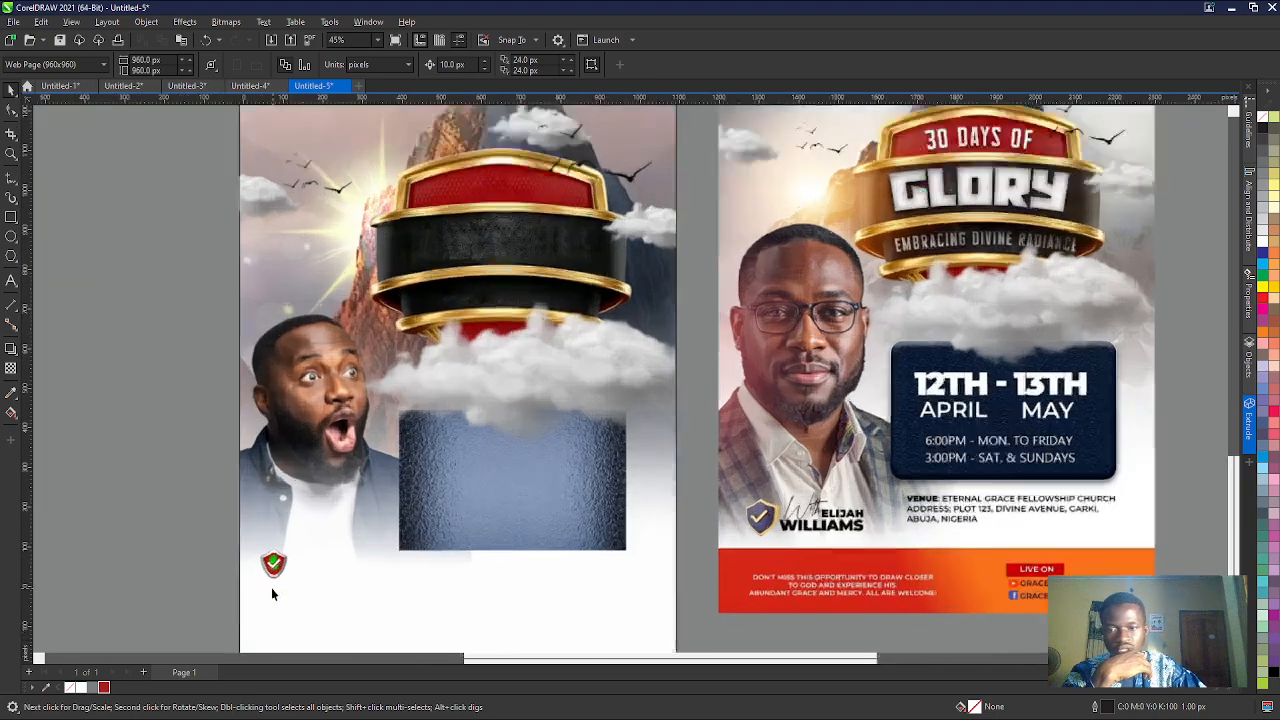
scroll(262, 540, "down", 2)
scroll(266, 525, "up", 7)
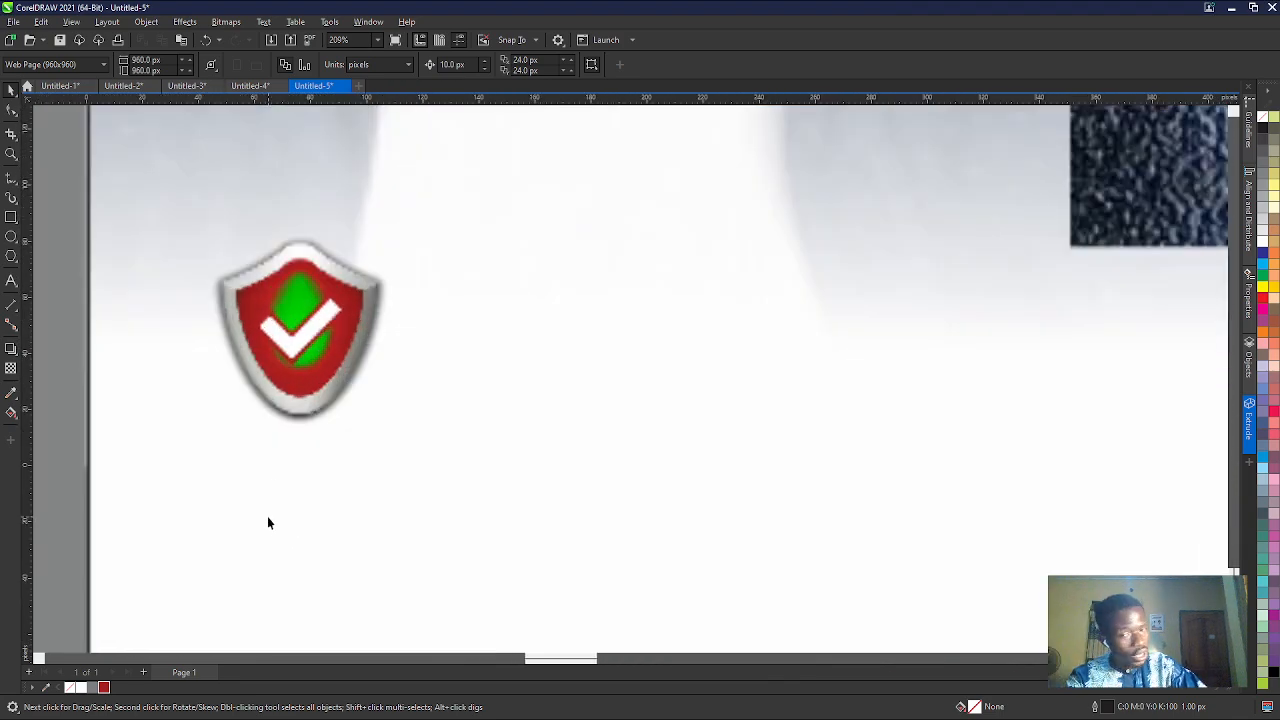
scroll(257, 420, "down", 3)
scroll(276, 360, "up", 5)
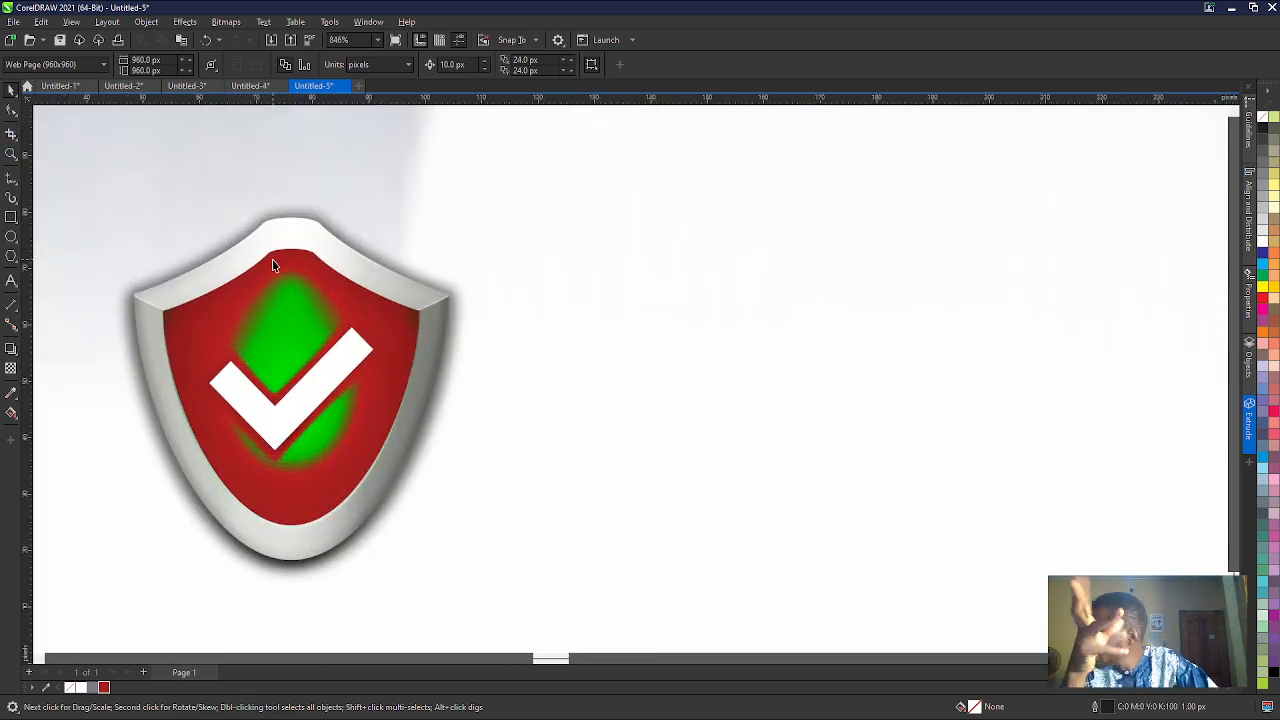
scroll(277, 266, "down", 6)
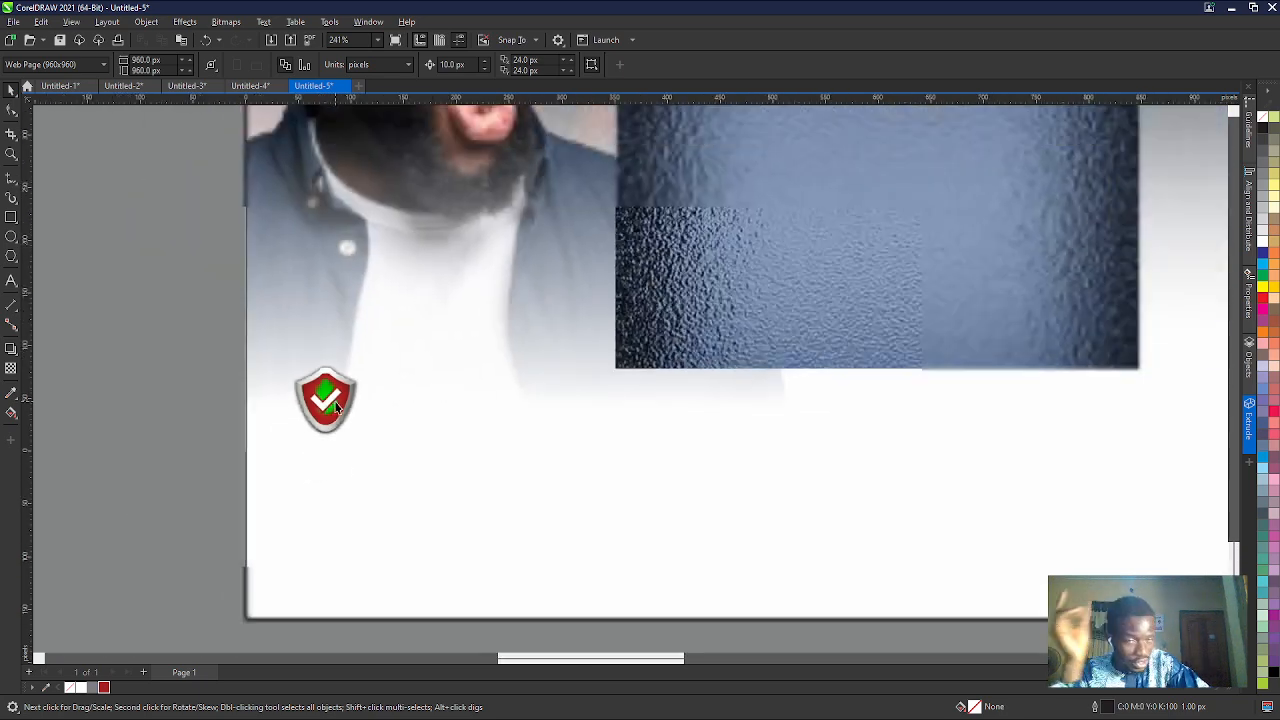
scroll(336, 405, "down", 5)
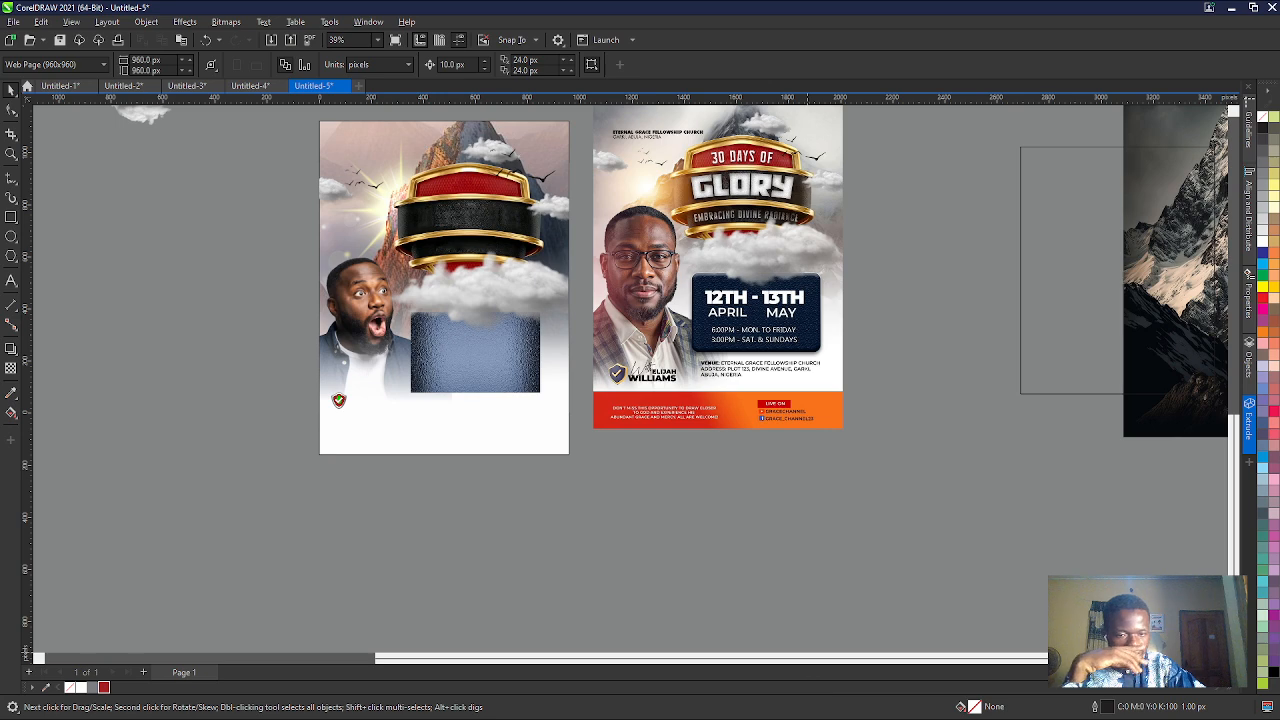
- Switch to the Chrome browser and search Google for "whatsthe font"
left_click(883, 703)
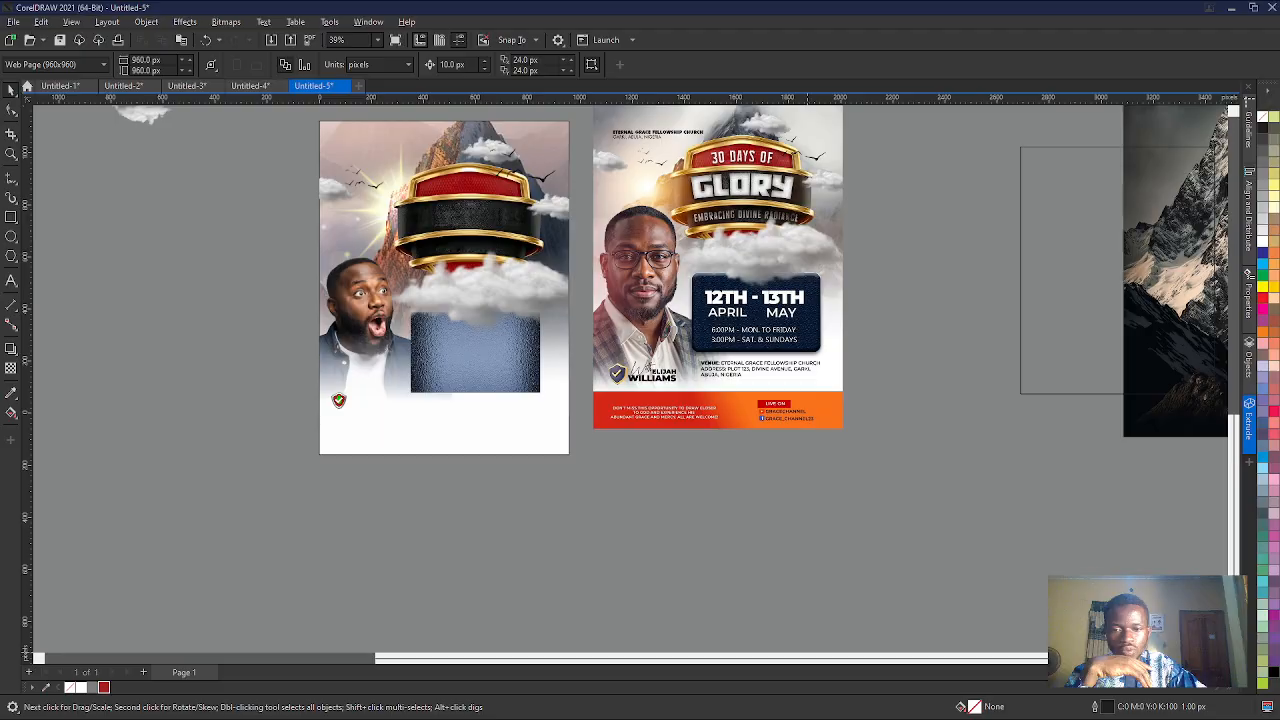
left_click(523, 566)
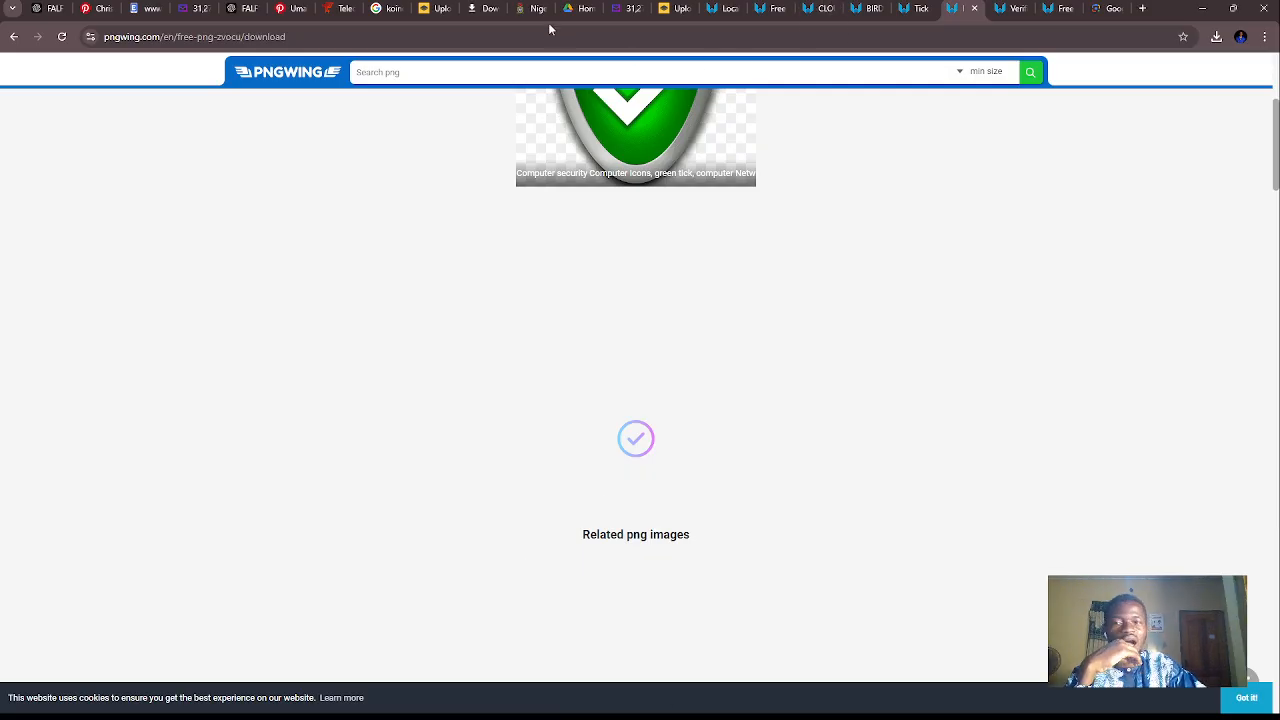
left_click(531, 45)
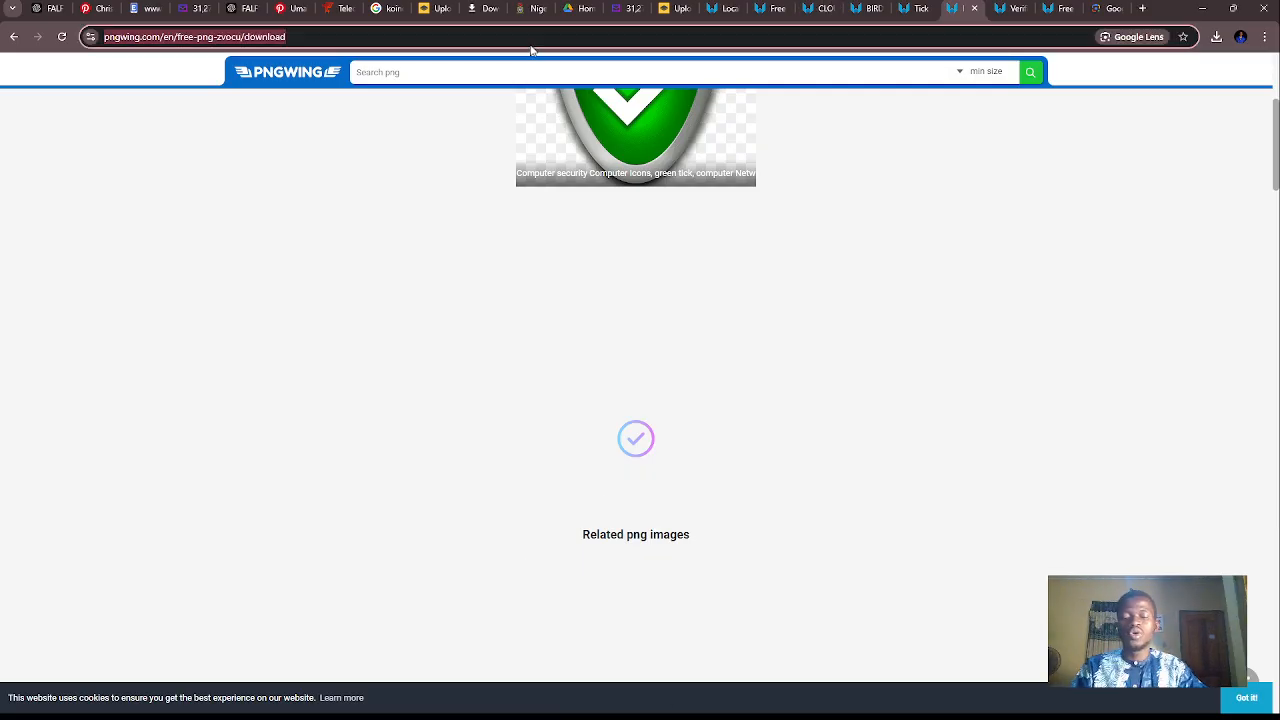
type("whats")
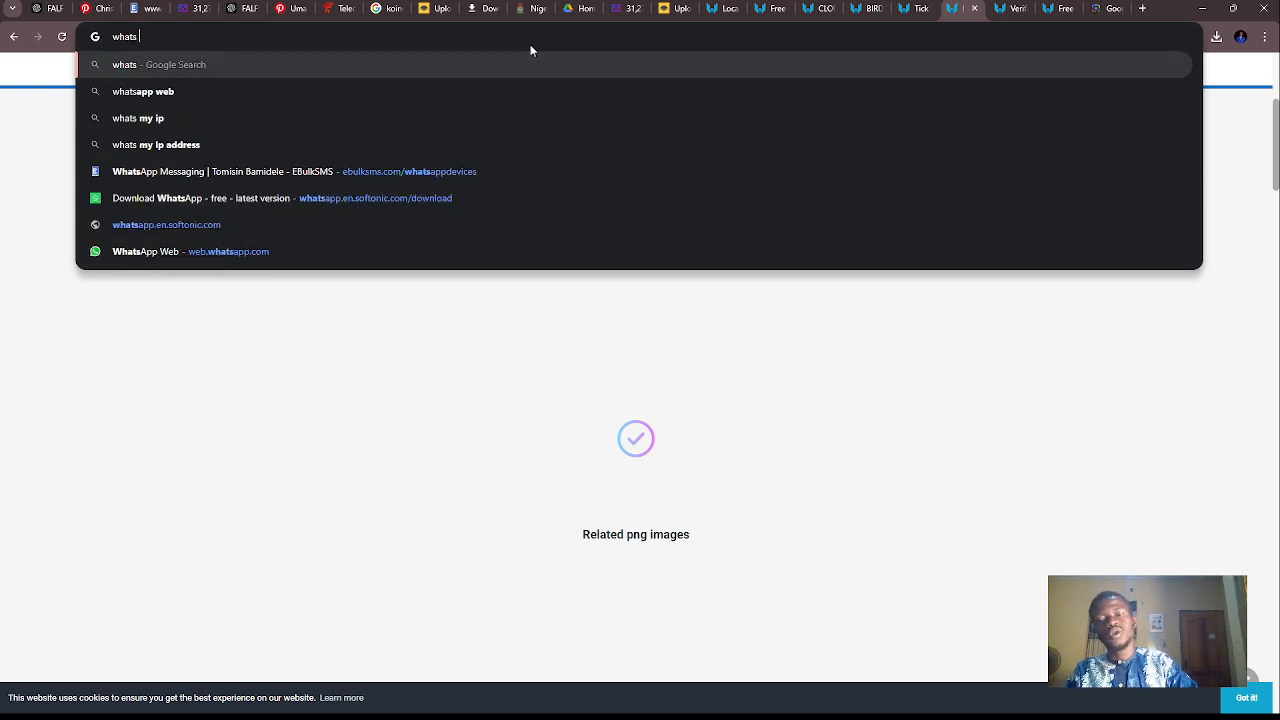
type("the font")
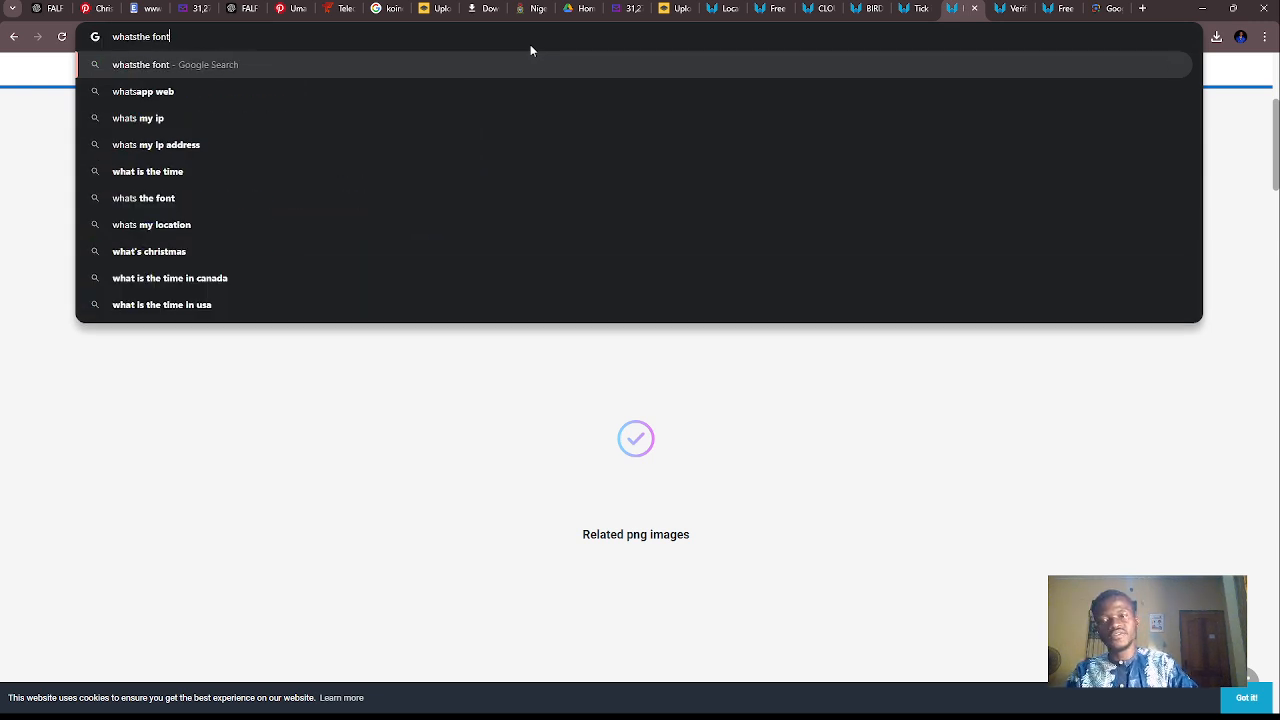
key("Return")
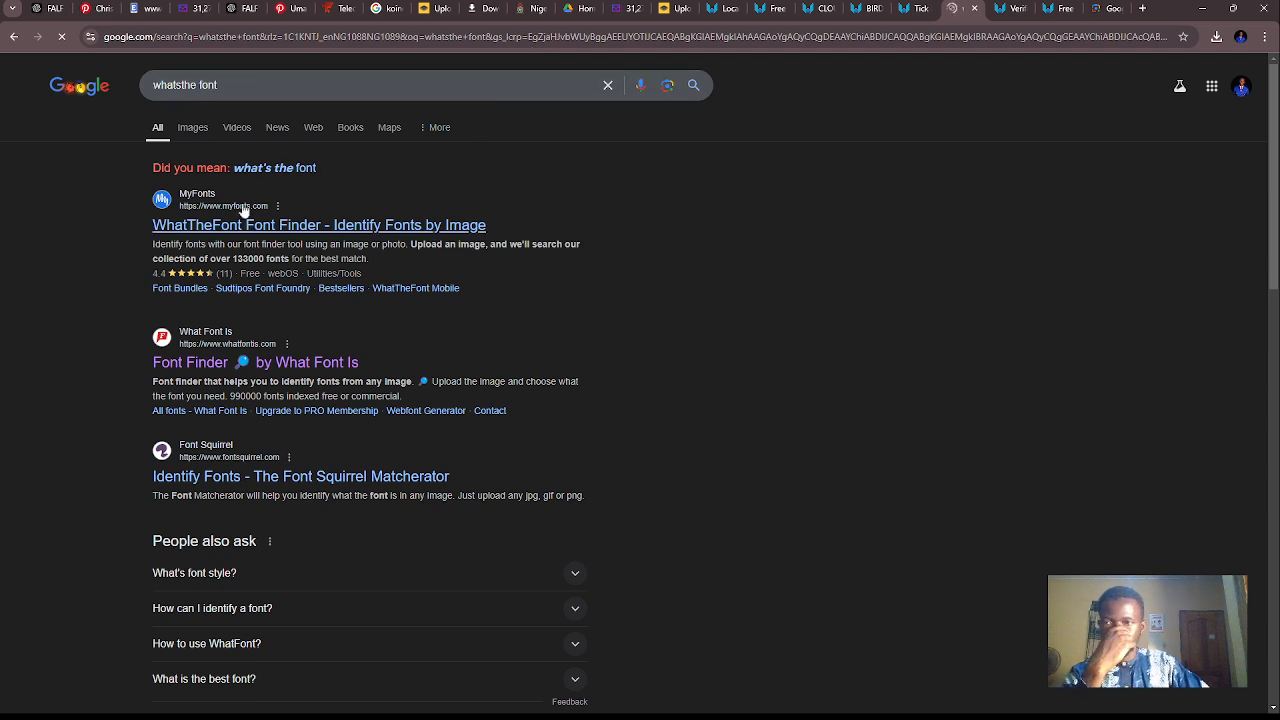
- Open the MyFonts WhatTheFont Font Finder result and look through its page
left_click(245, 226)
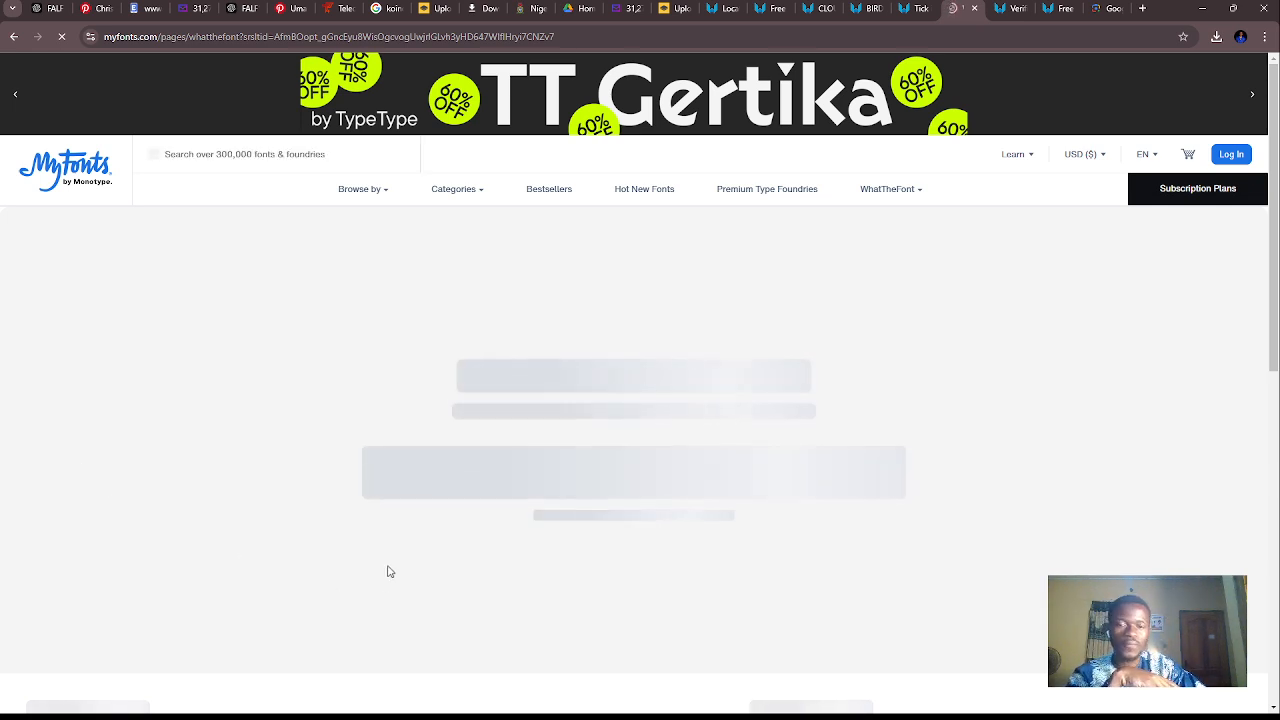
scroll(384, 552, "down", 3)
scroll(291, 466, "up", 3)
scroll(291, 466, "down", 5)
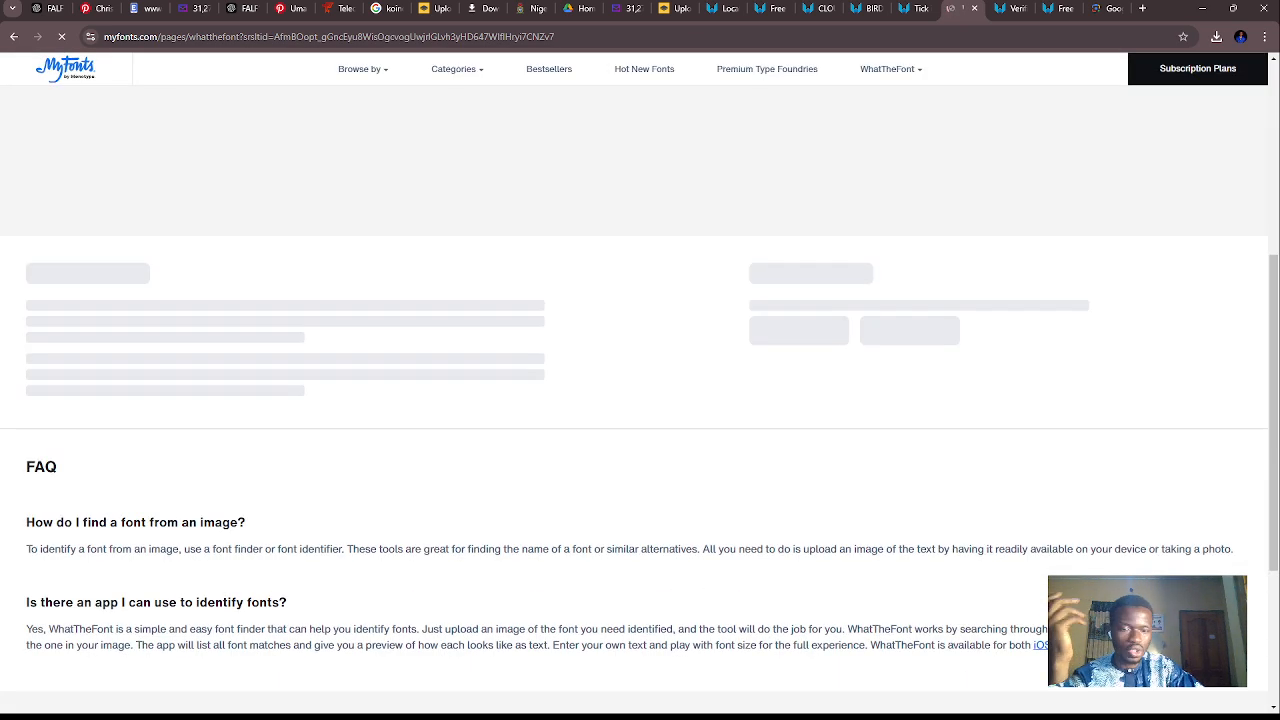
- Return to the search results, open Font Finder by What Font Is, and reload its page
left_click(12, 37)
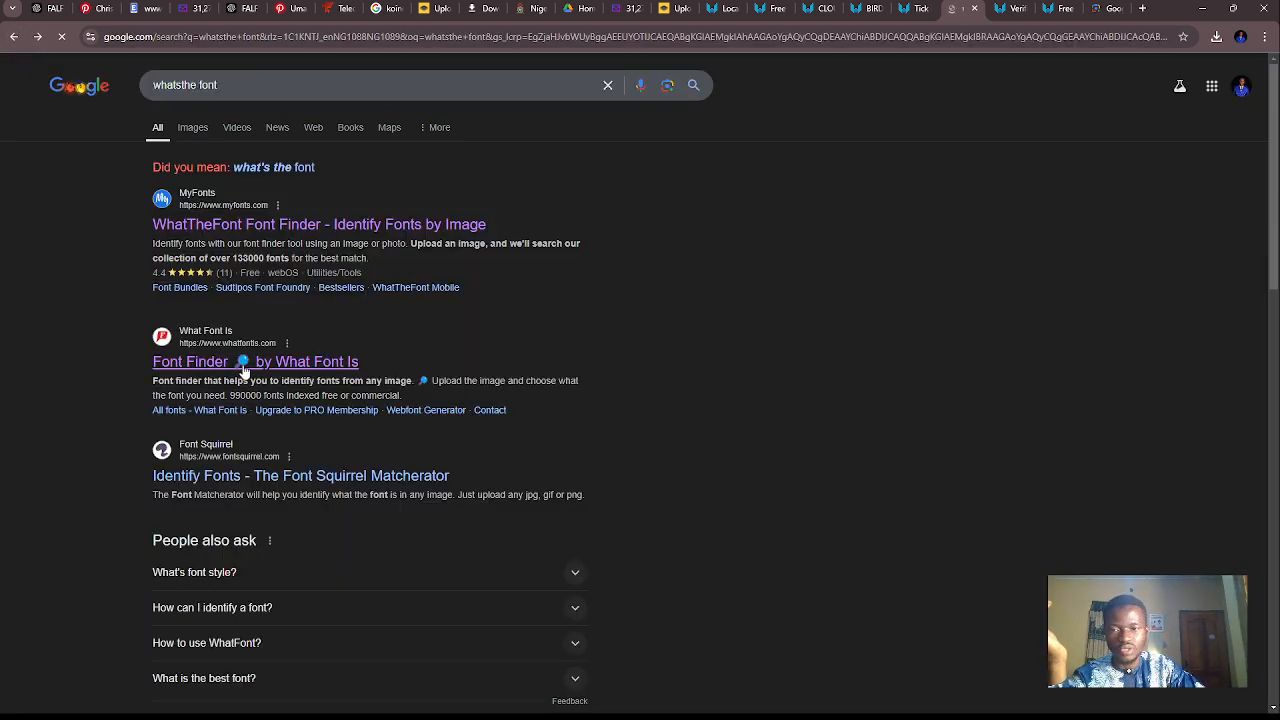
left_click(243, 366)
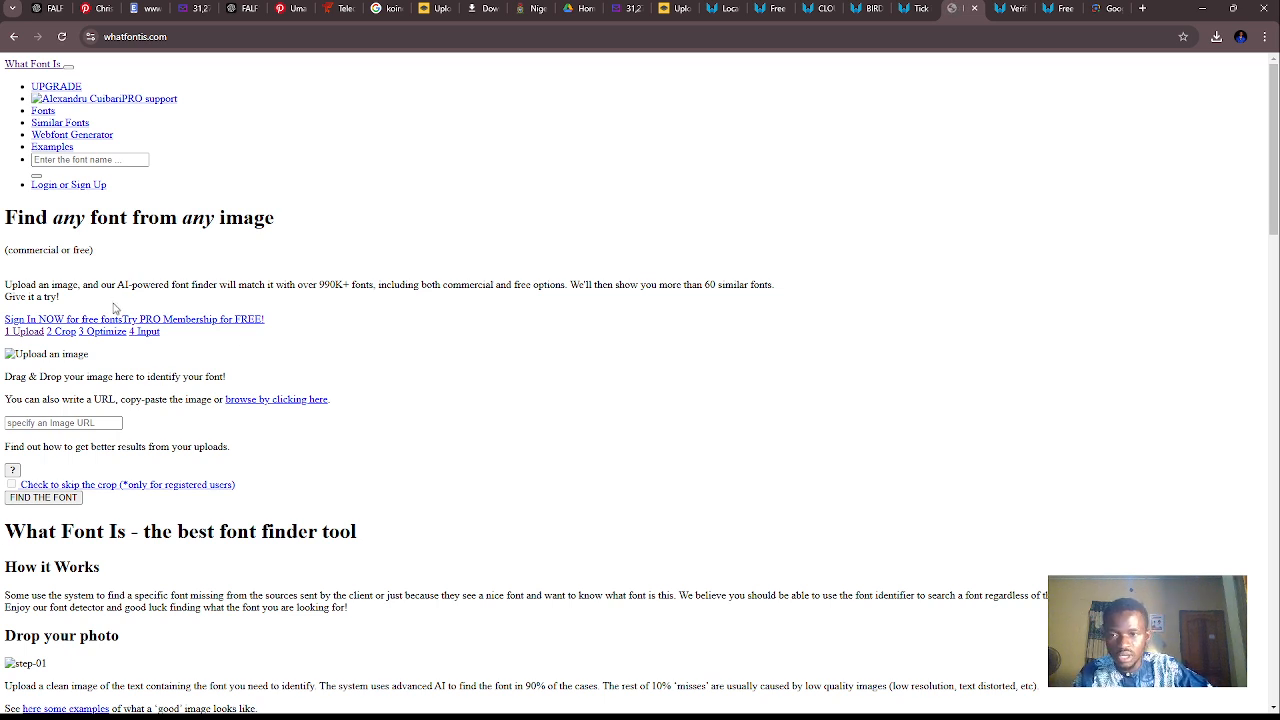
left_click(61, 37)
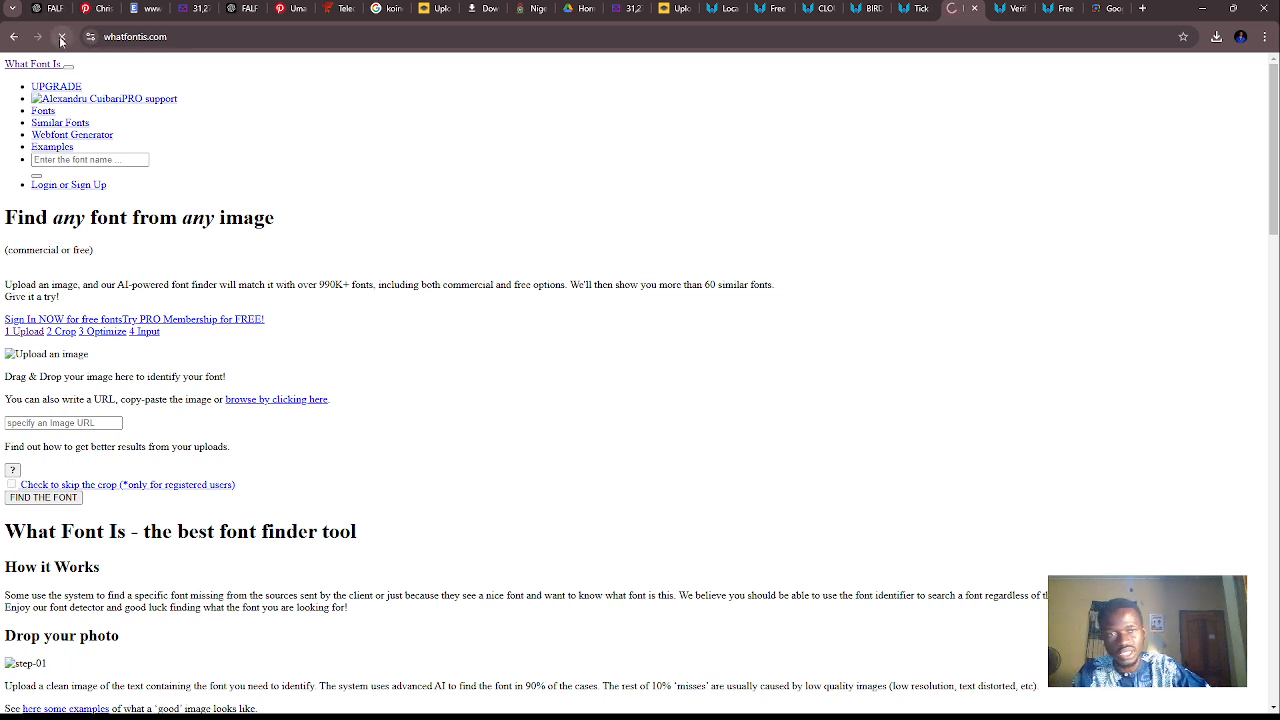
left_click(1233, 8)
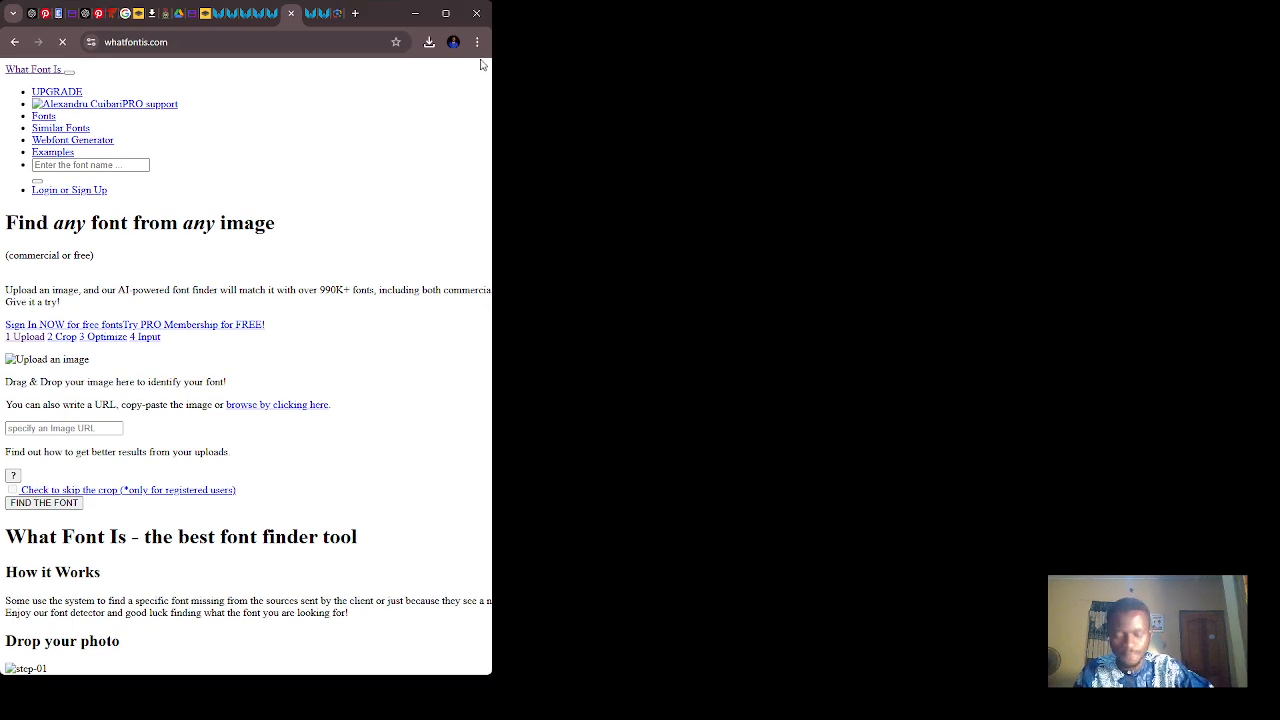
left_click(446, 13)
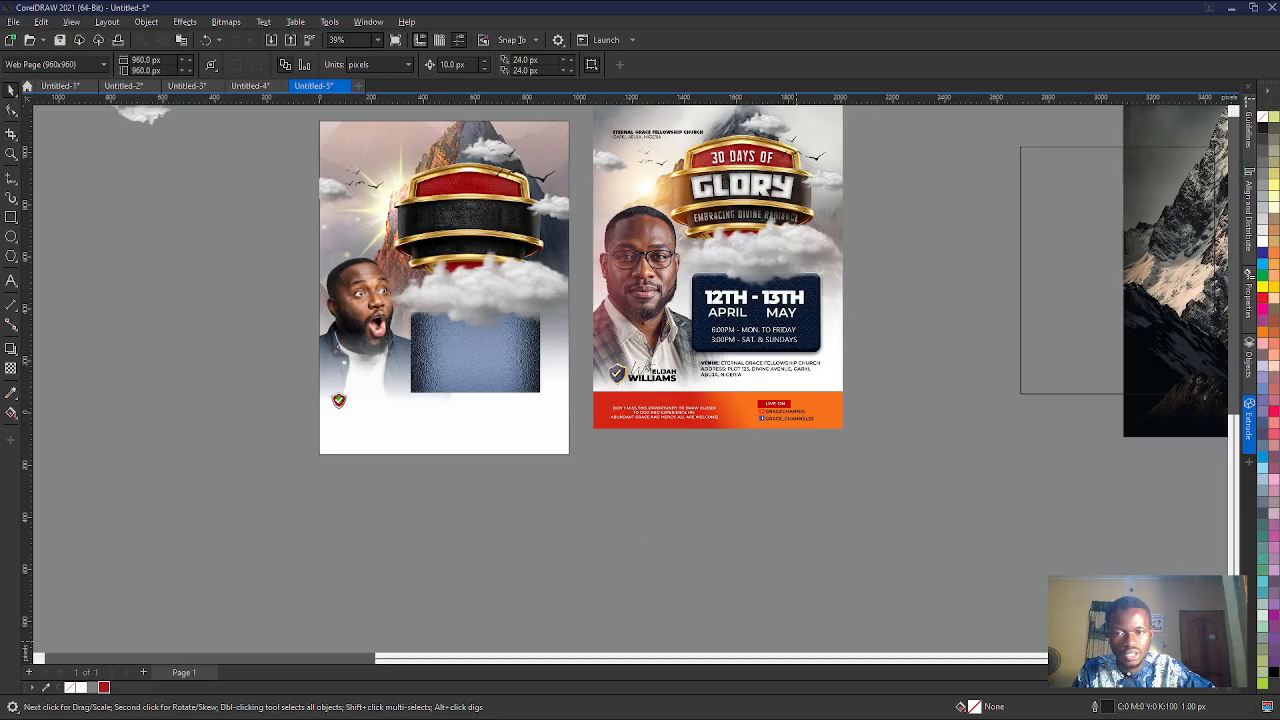
- Back in CorelDRAW, move the blue textured panel out beyond the reference flyer and shift the white fade rectangle off the man's photo
scroll(512, 332, "up", 4)
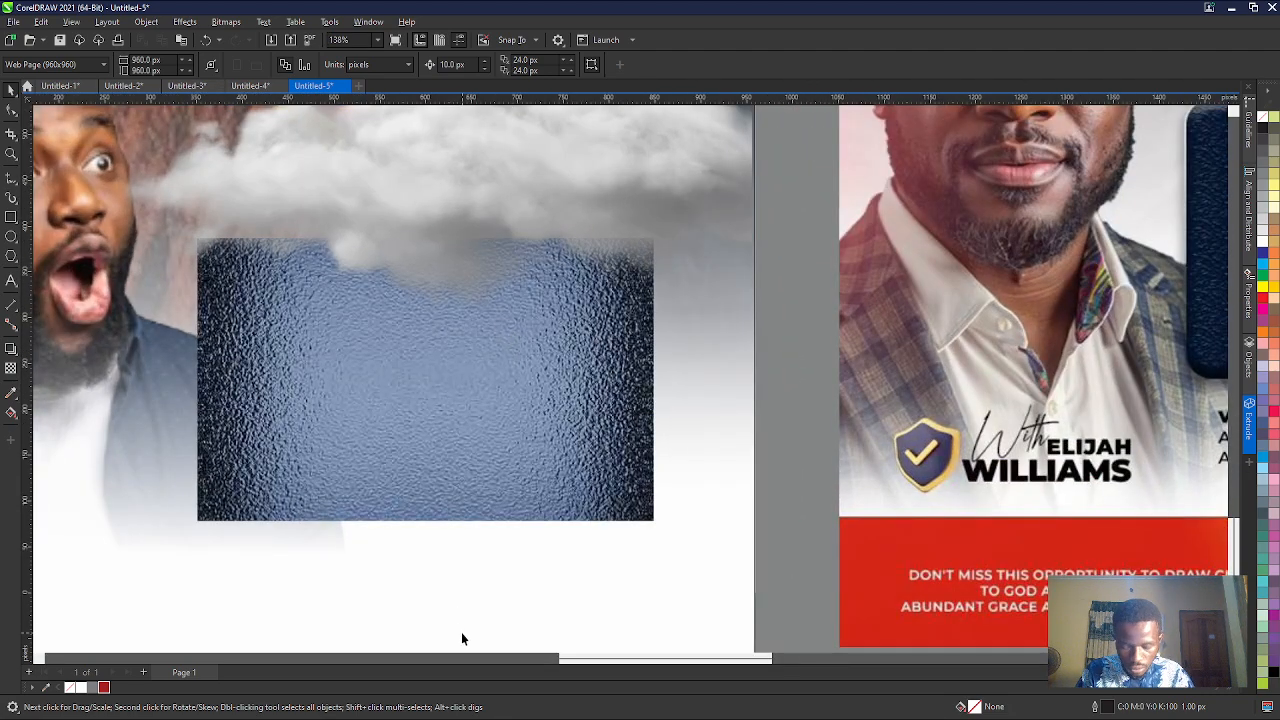
scroll(461, 632, "down", 5)
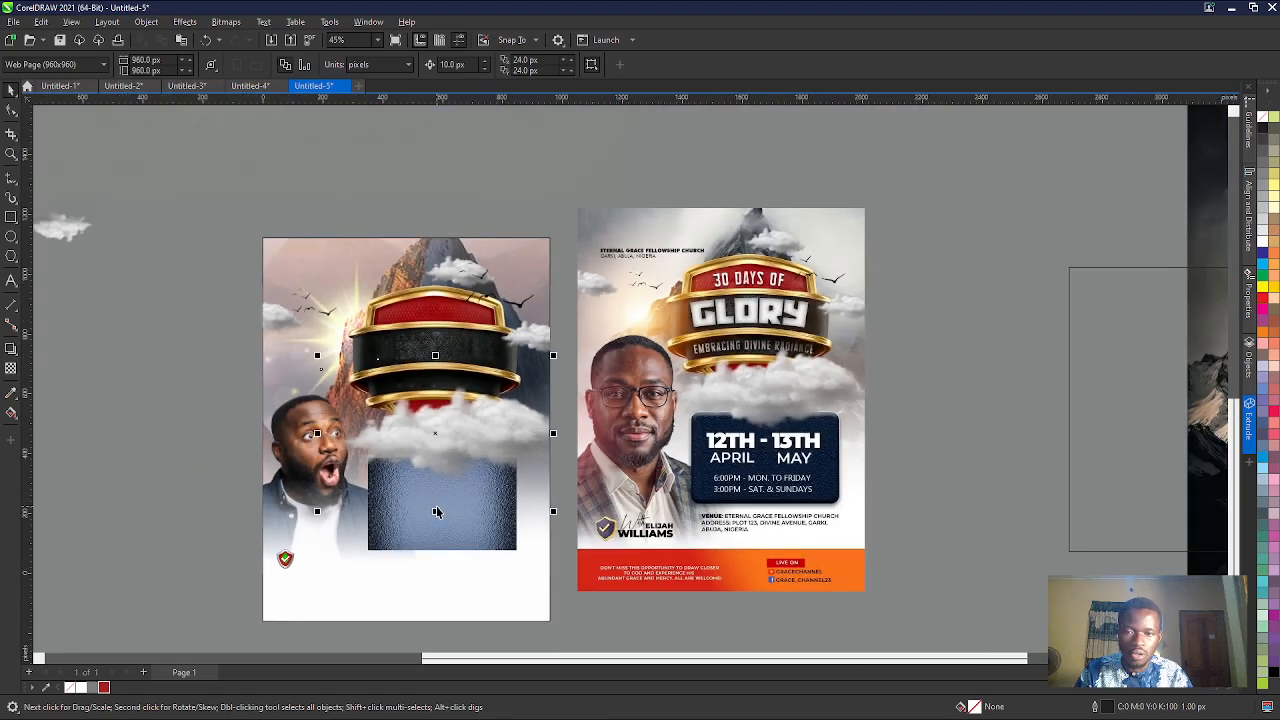
left_click(436, 528)
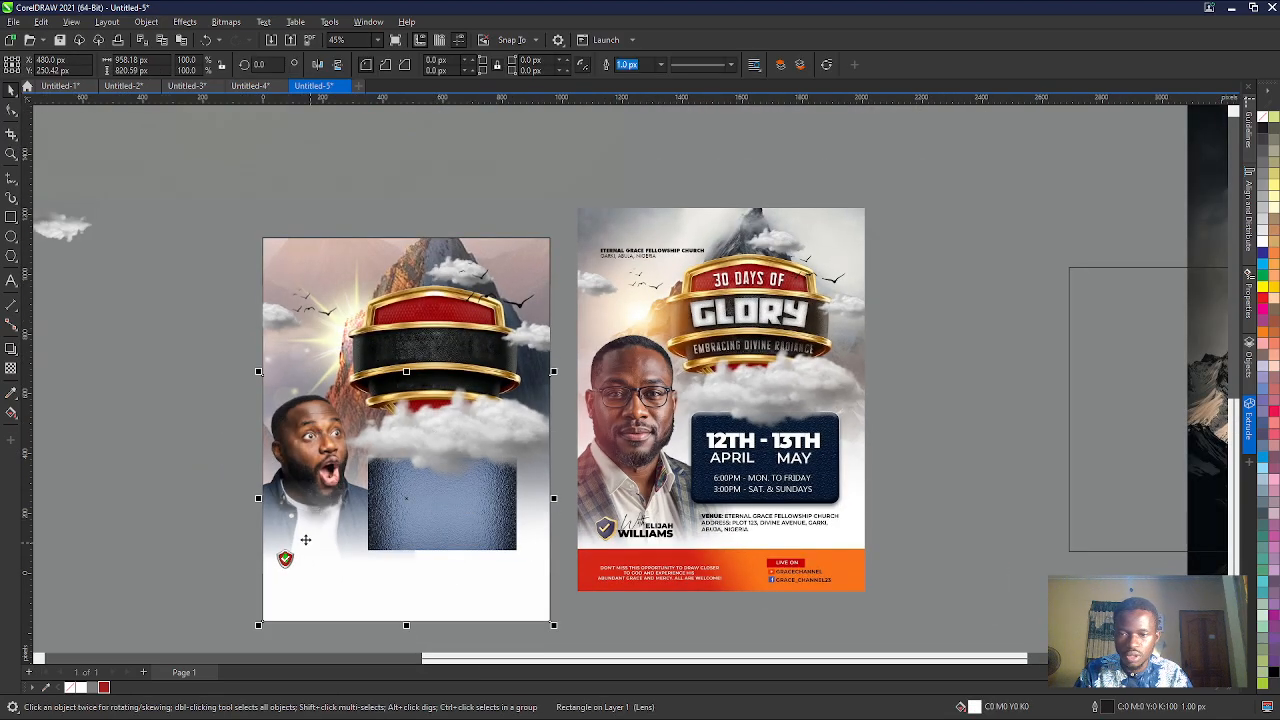
left_click(436, 530)
left_click_drag(436, 530, 961, 397)
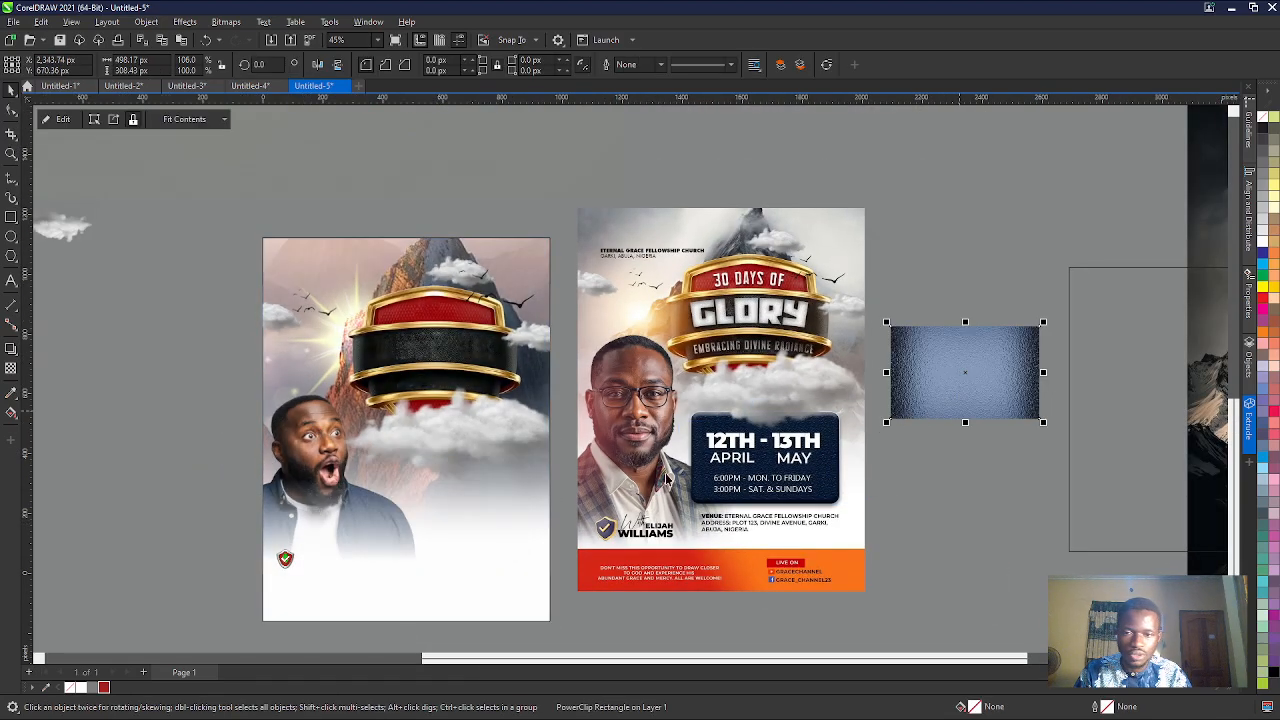
left_click(425, 607)
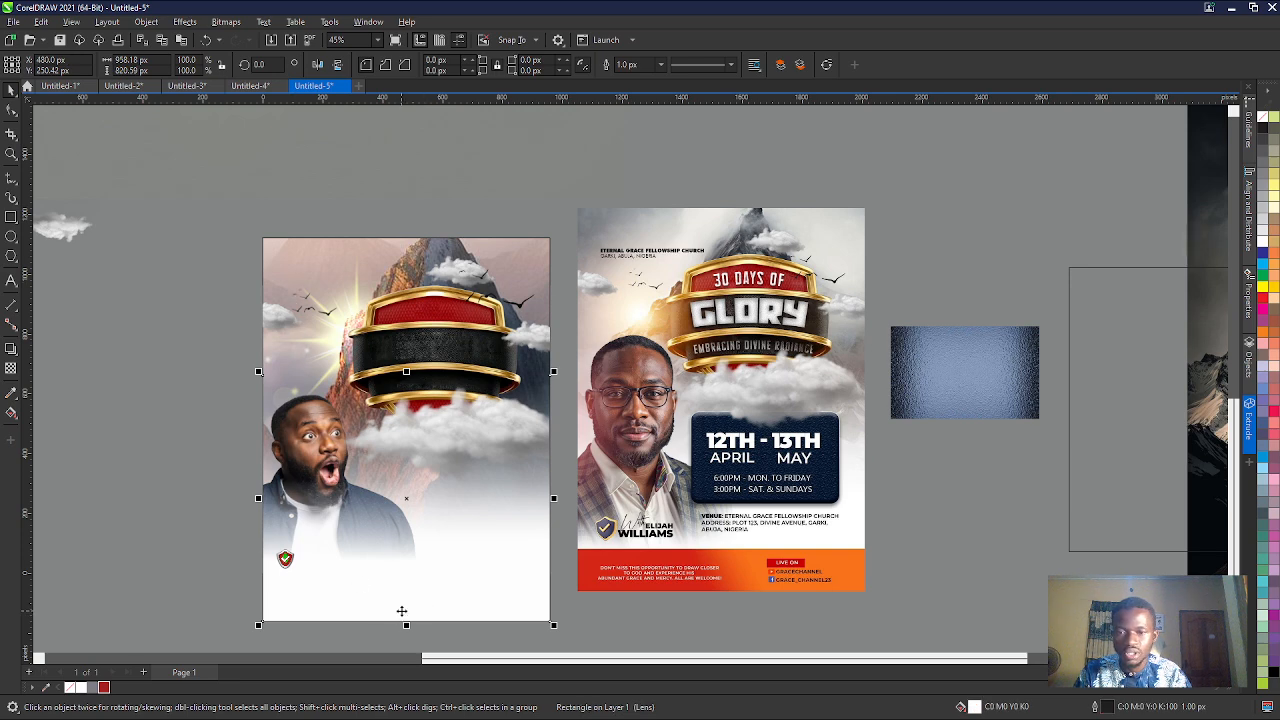
left_click_drag(304, 451, 186, 207)
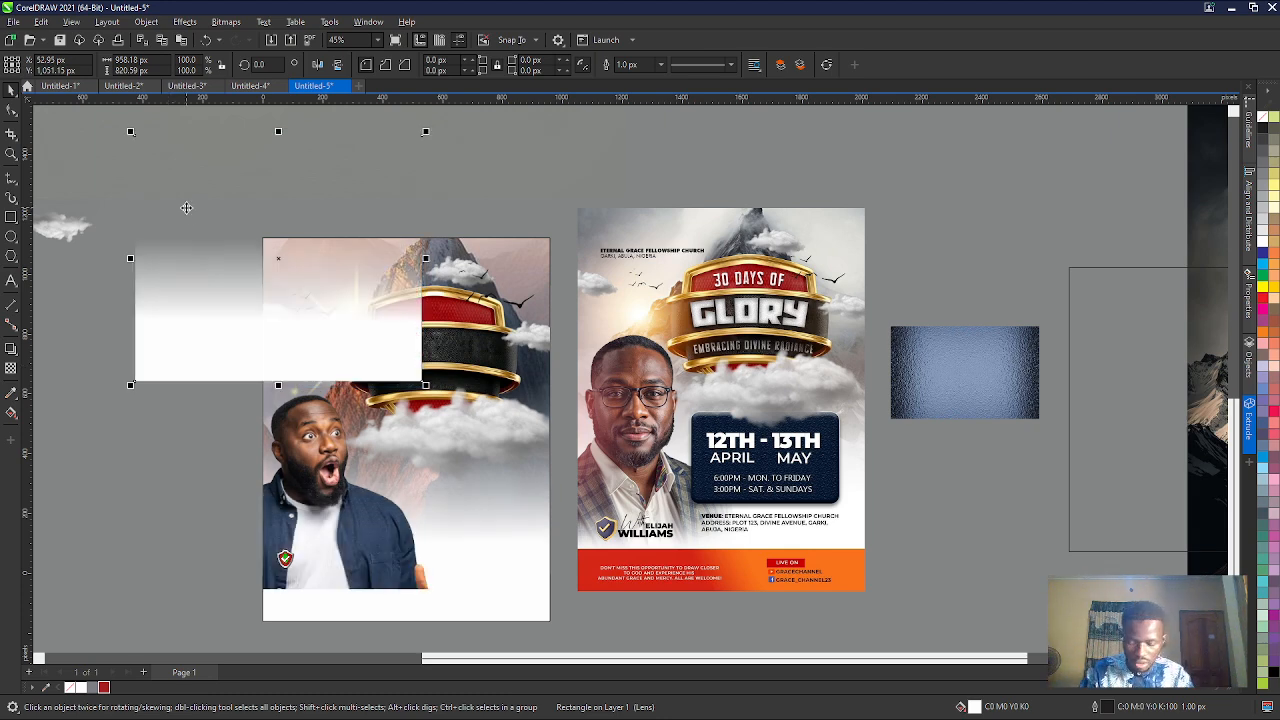
- Nudge the man's photo up the page to about Y 381 px
left_click(297, 439)
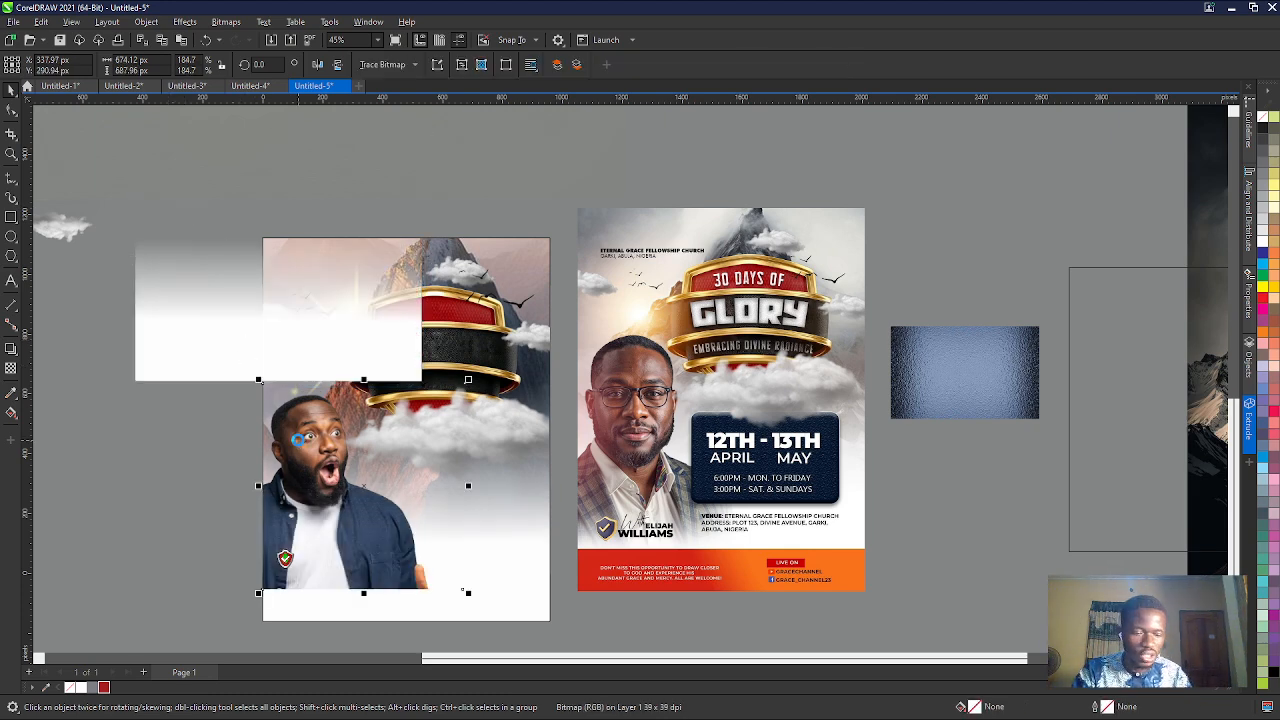
key("Up")
key("Up")
key("Up")
key("Up")
key("Up")
key("Up")
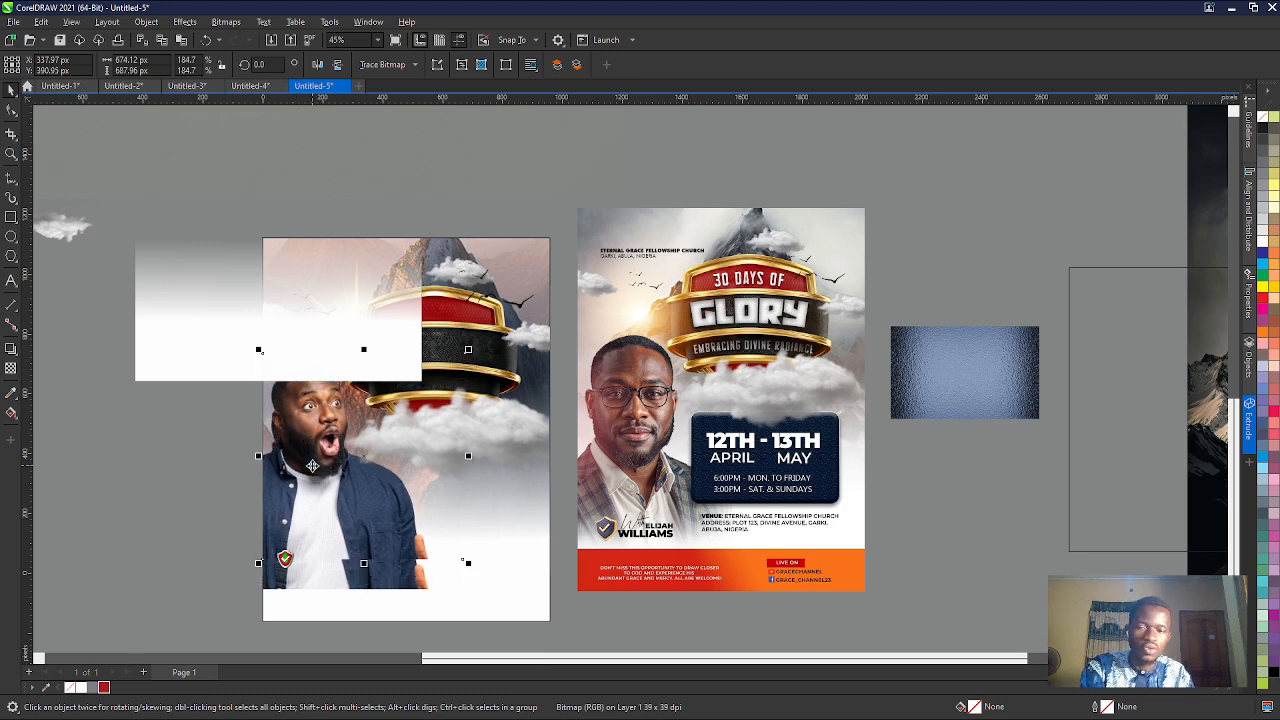
key("Delete")
left_click(312, 470)
key("Up")
key("Up")
key("Up")
key("Up")
key("Up")
key("Up")
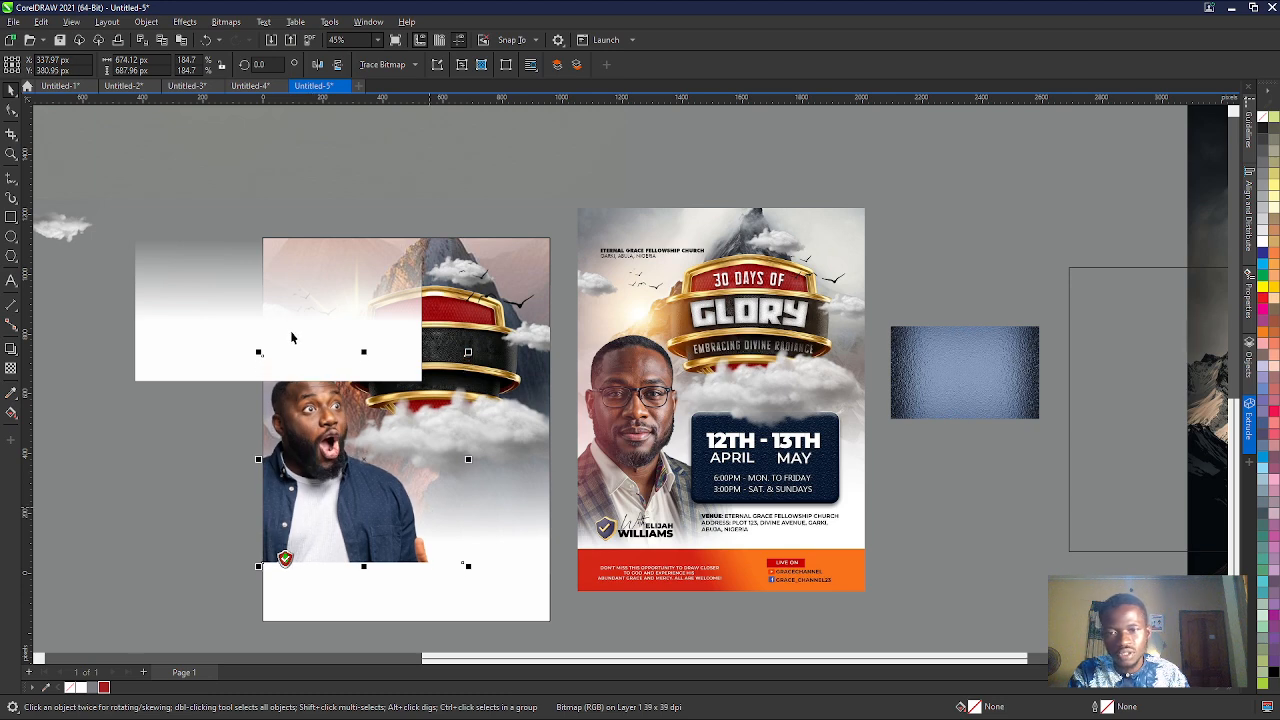
- Move the white fade rectangle completely off the flyer page into the empty workspace beside it
left_click(210, 318)
left_click_drag(210, 318, 118, 246)
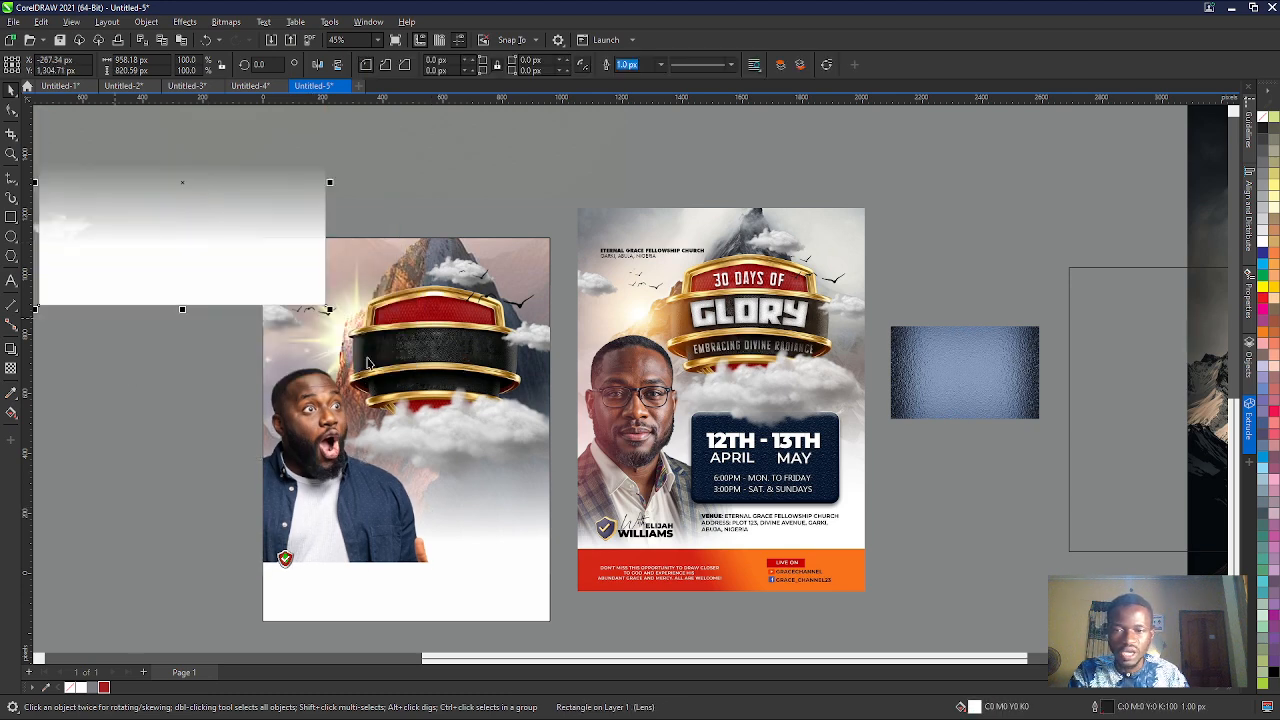
scroll(420, 350, "down", 2)
left_click_drag(331, 283, 240, 278)
- Nudge the man's photo down the page to about Y 251 px
left_click(352, 403)
key("Down")
key("Down")
key("Down")
key("Down")
key("Down")
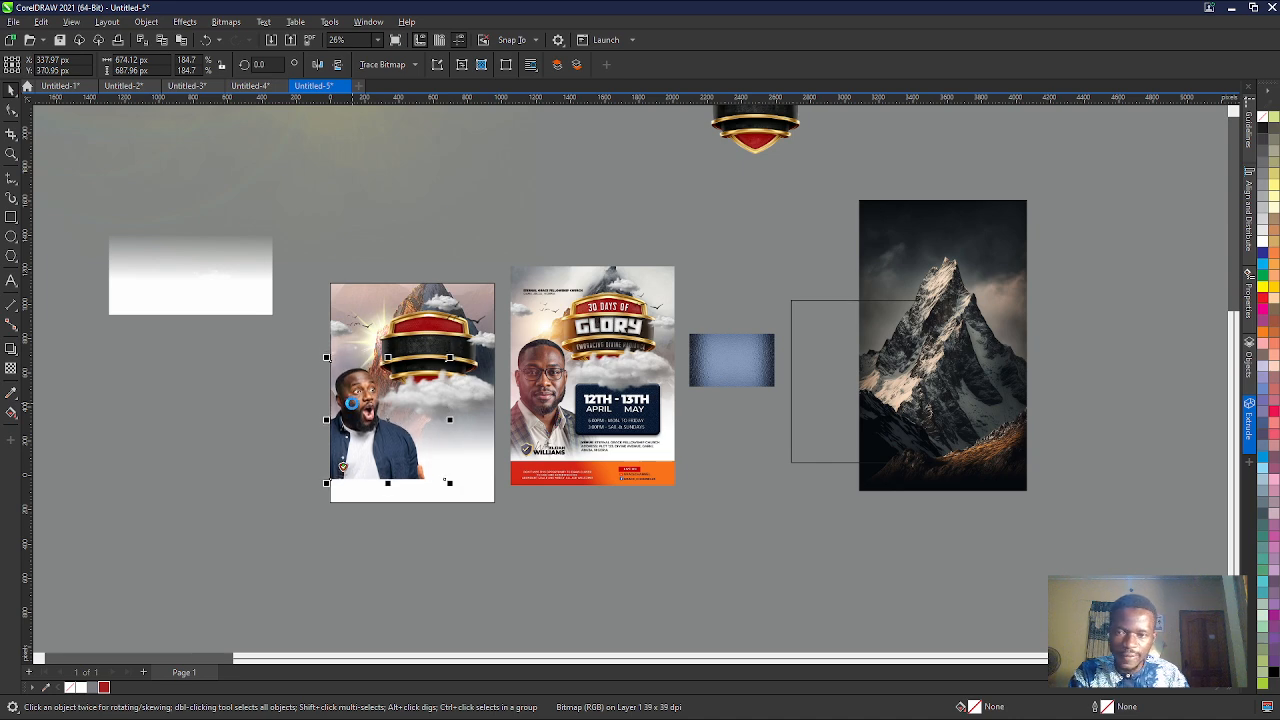
- Nudge the large cloud group in front of the badge slightly to the left
scroll(375, 359, "up", 3)
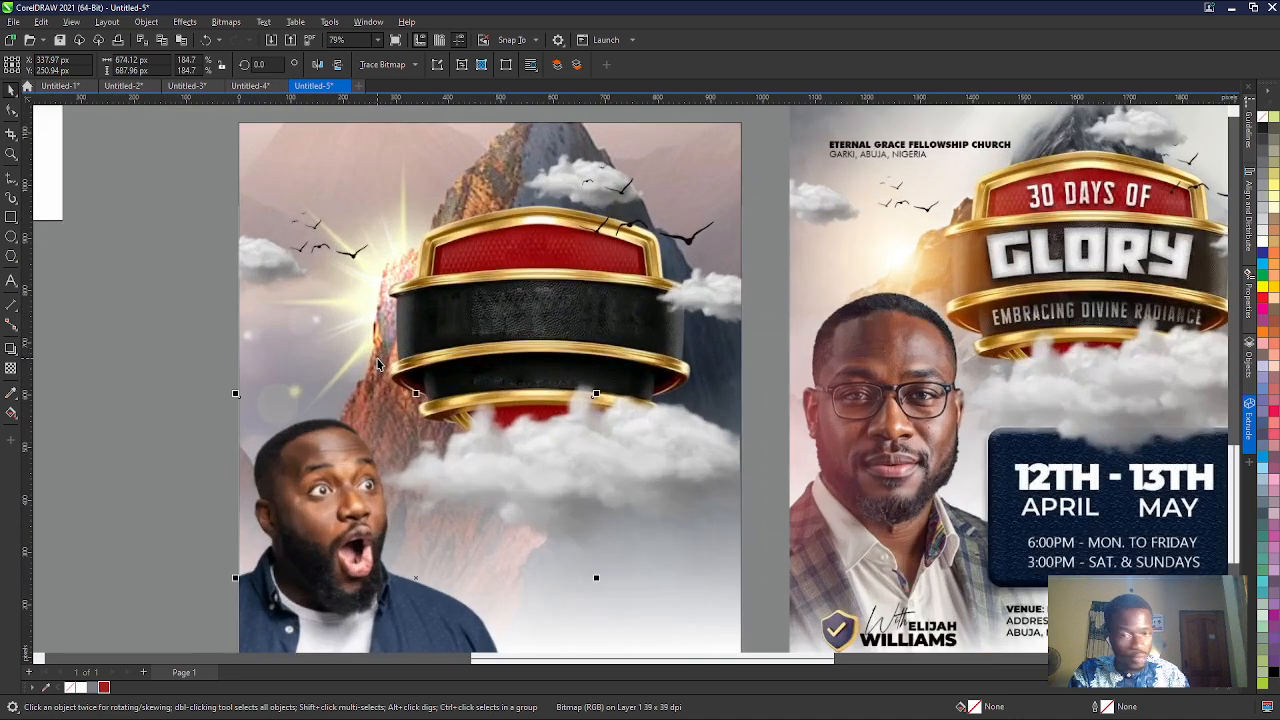
left_click(516, 363)
key("Left")
key("Left")
key("Left")
key("Left")
key("Left")
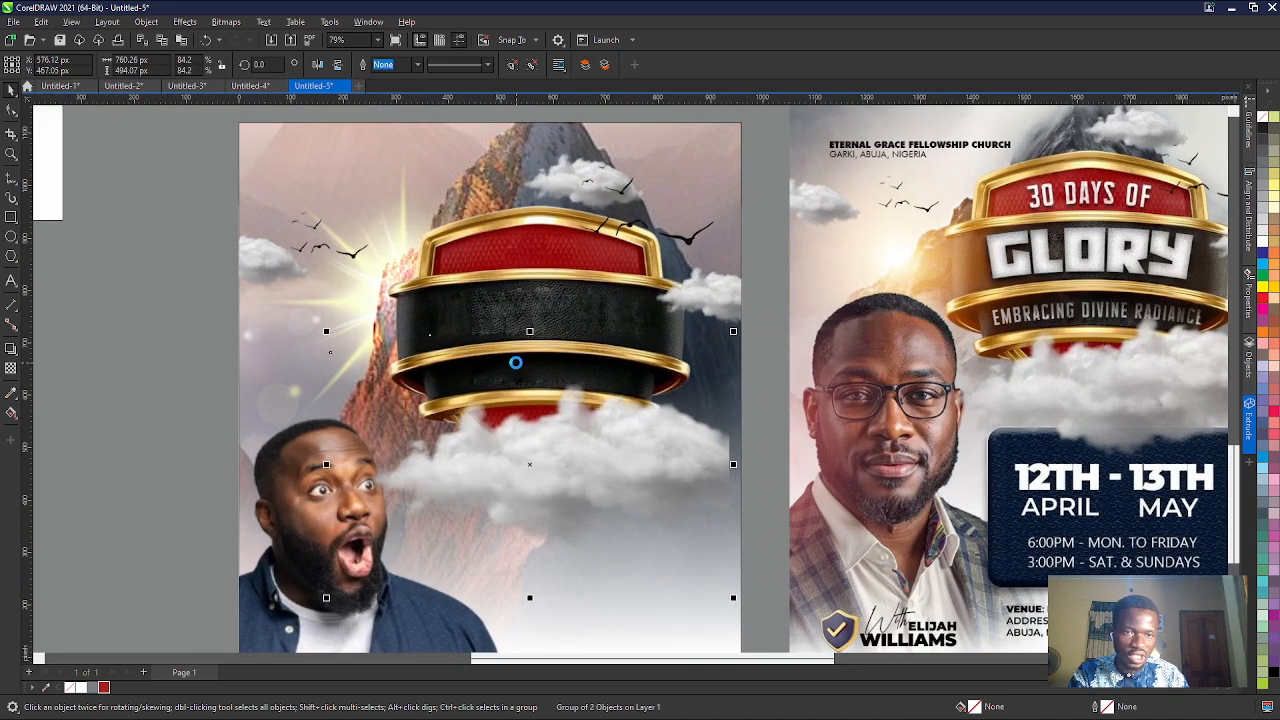
- Nudge the large red and black badge left to about X 509 px
left_click(534, 278, "ctrl")
key("Left")
key("Left")
key("Left")
key("Left")
key("Left")
key("Left")
key("Left")
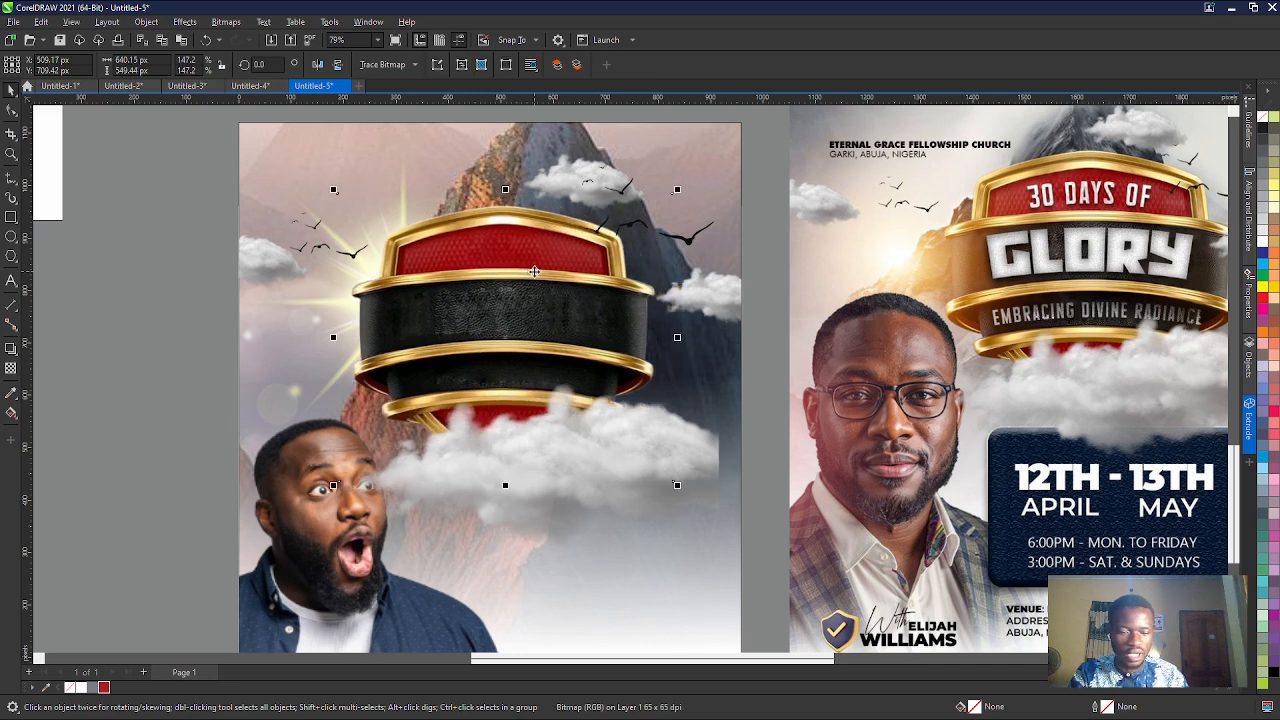
- Centre the red and black badge horizontally on the page and raise it to about Y 700 px
key("p")
key("Up")
key("Up")
key("Up")
key("Up")
key("Up")
key("Up")
key("Up")
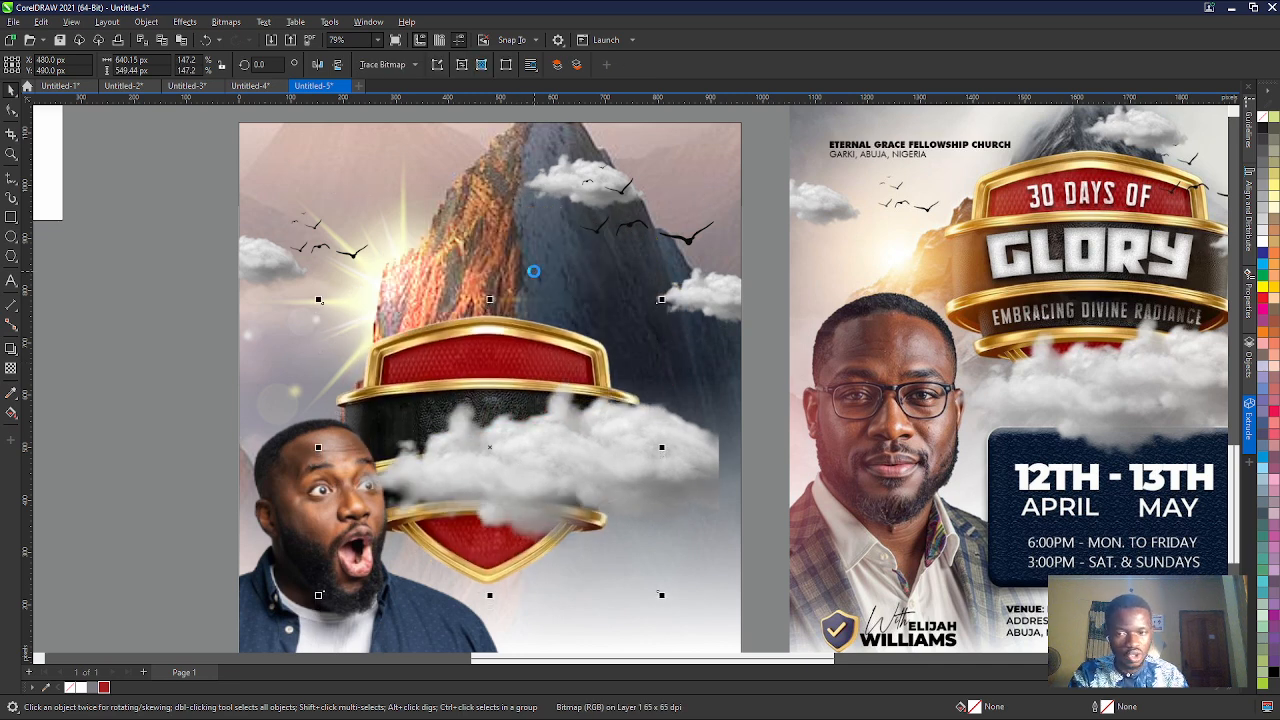
key("Up")
key("Up")
key("Up")
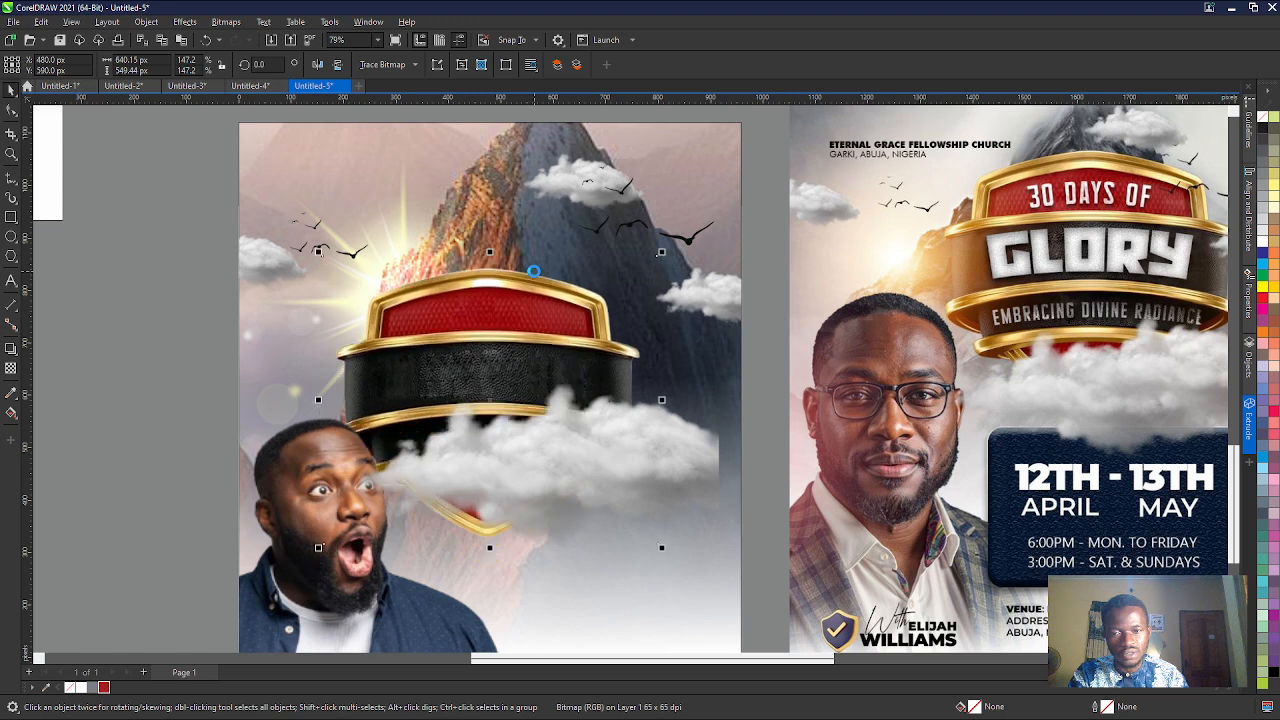
key("Up")
key("Up")
key("Up")
key("Up")
key("Up")
key("Up")
key("Up")
key("Up")
key("Up")
key("Up")
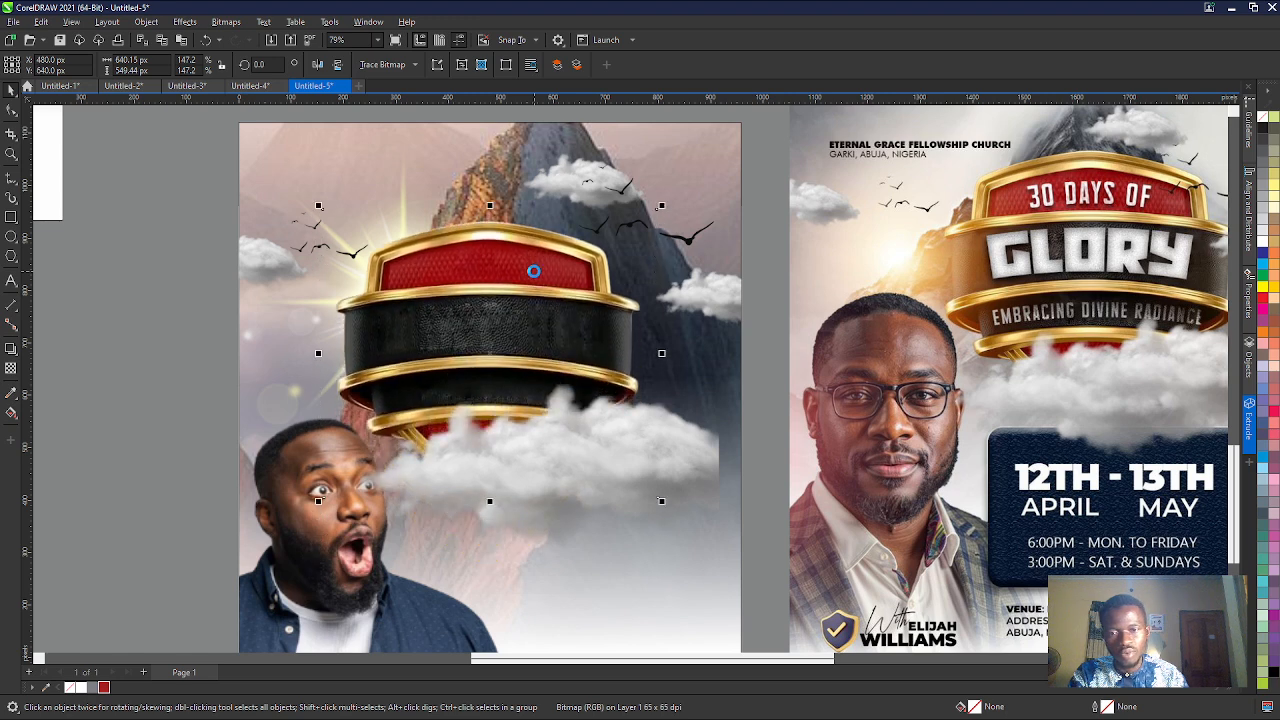
key("Down")
key("Down")
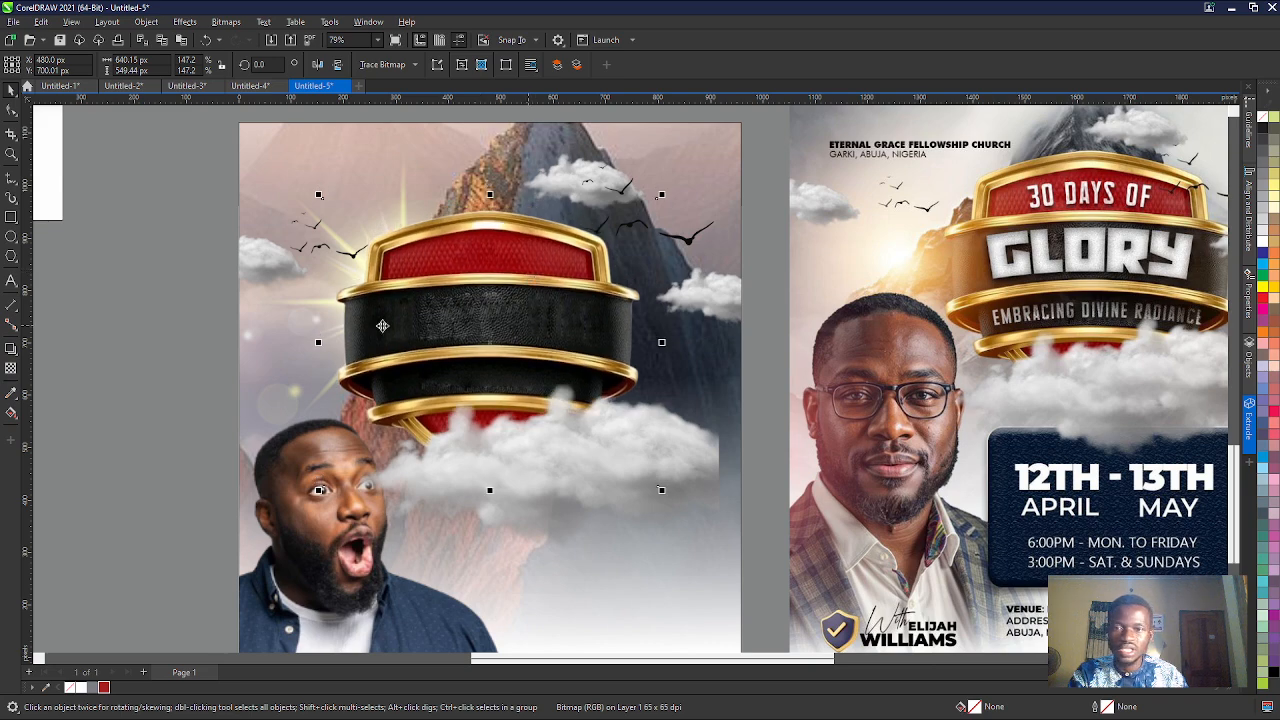
- Look through the designs in the other open documents, including Untitled-4 and Untitled-1, and return to the flyer in Untitled-5
scroll(218, 301, "down", 2)
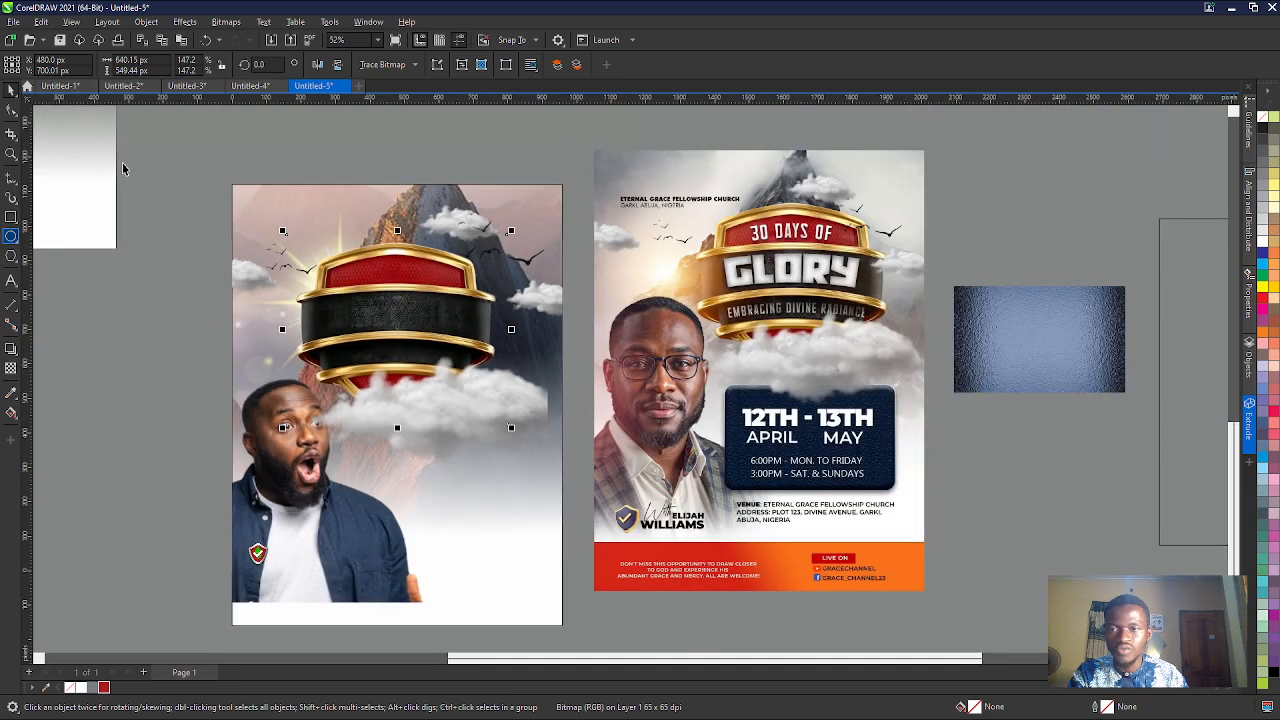
left_click(262, 87)
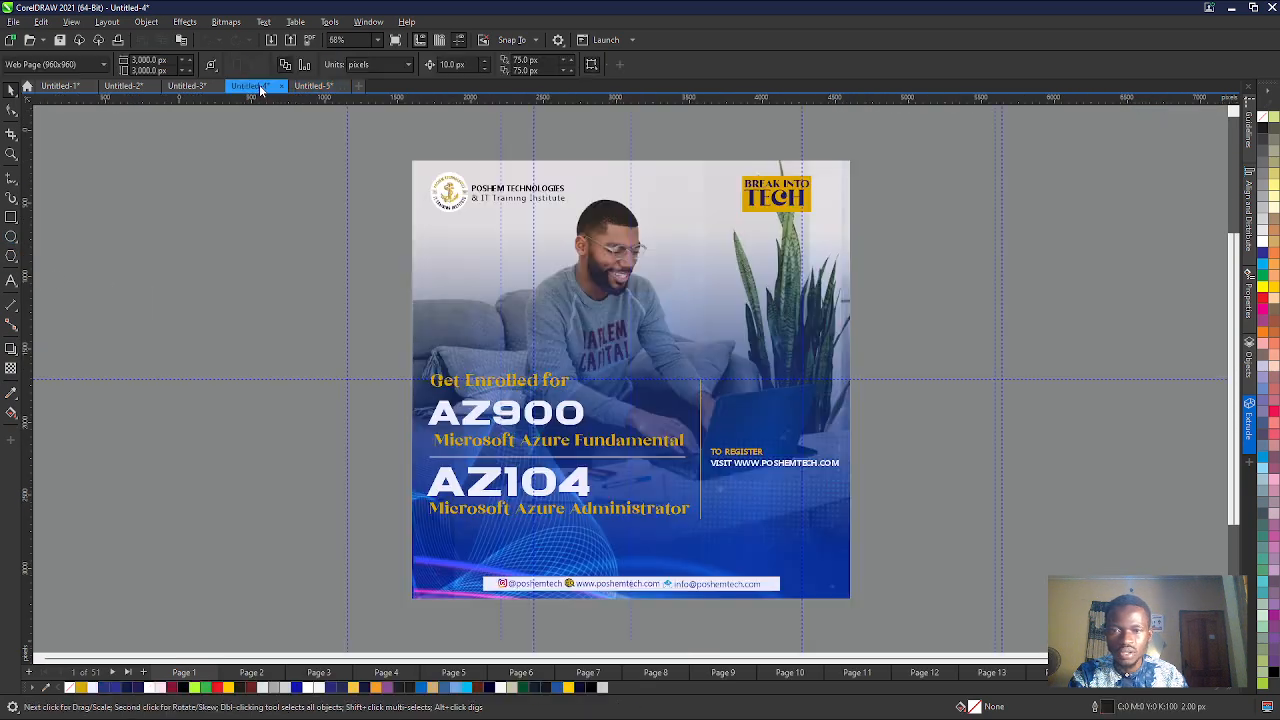
left_click(186, 86)
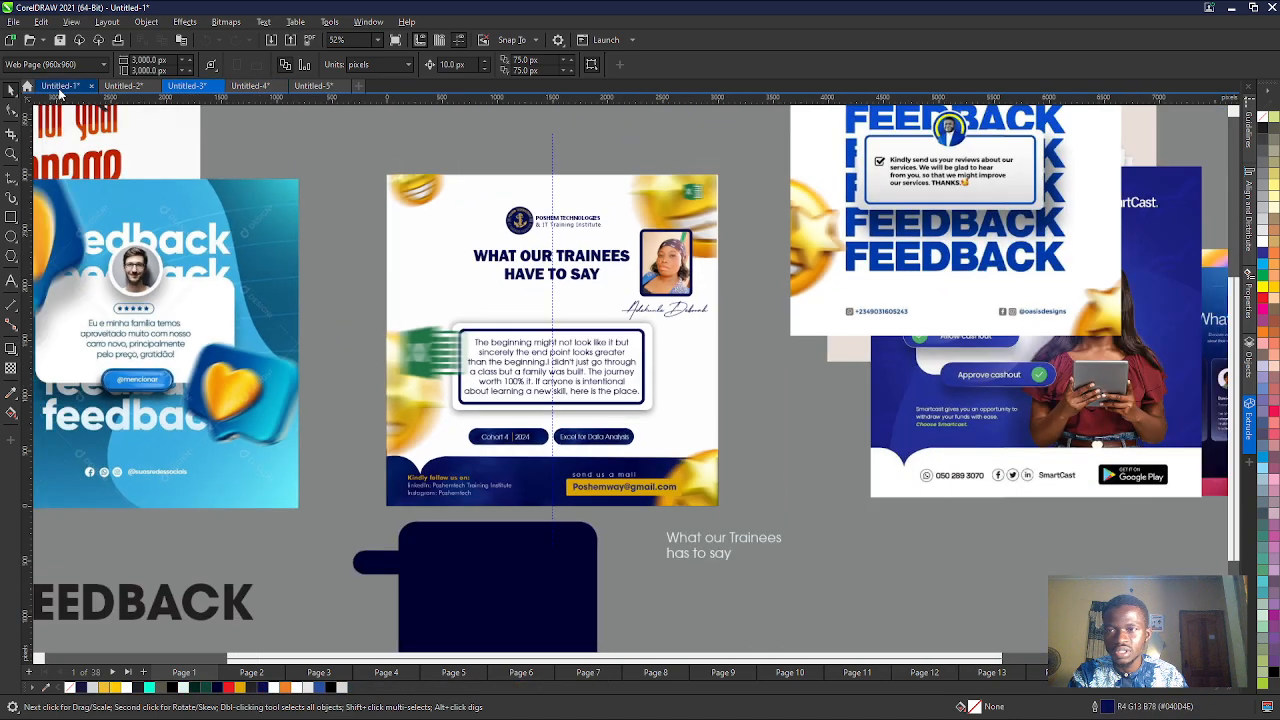
left_click(60, 86)
scroll(283, 257, "down", 10)
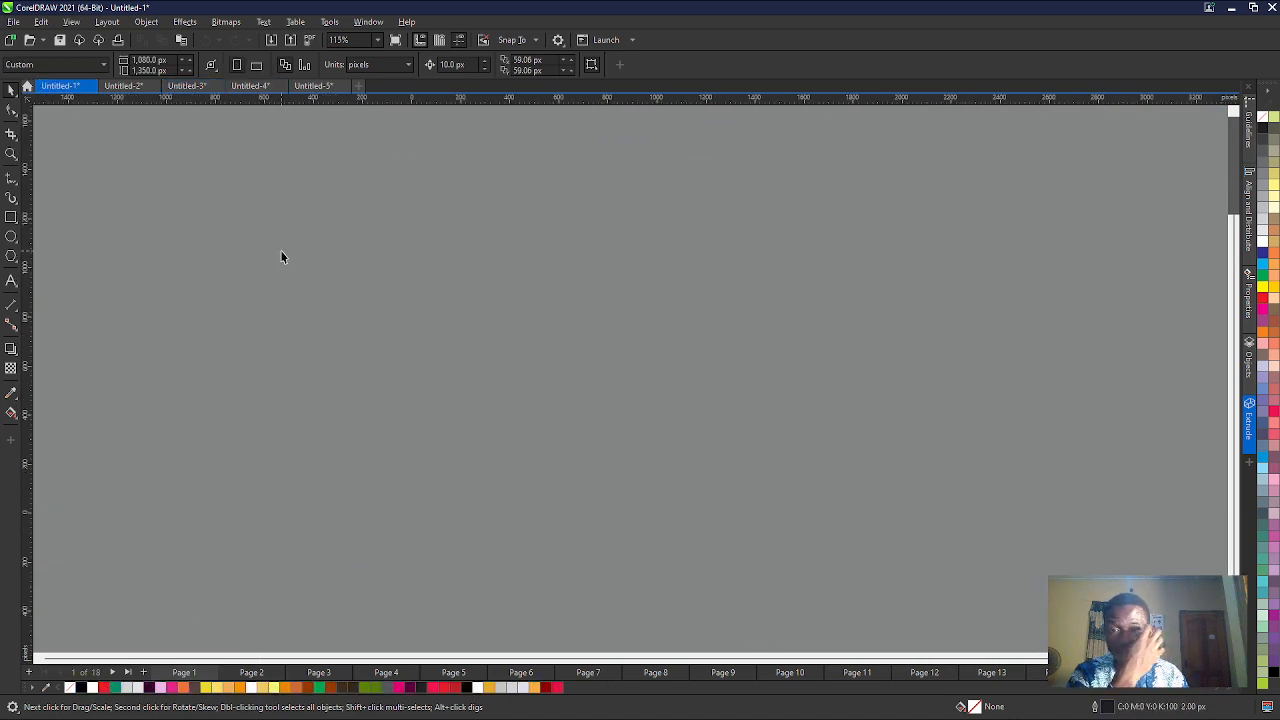
scroll(349, 300, "down", 2)
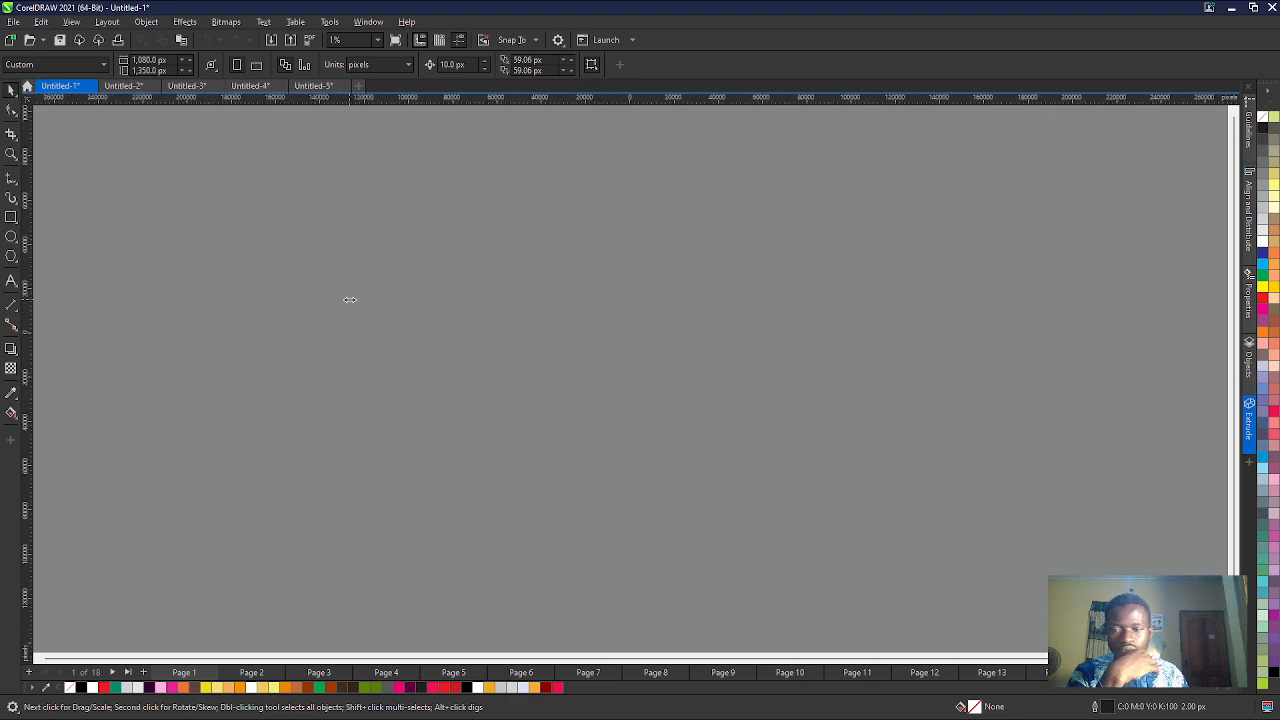
left_click(248, 673)
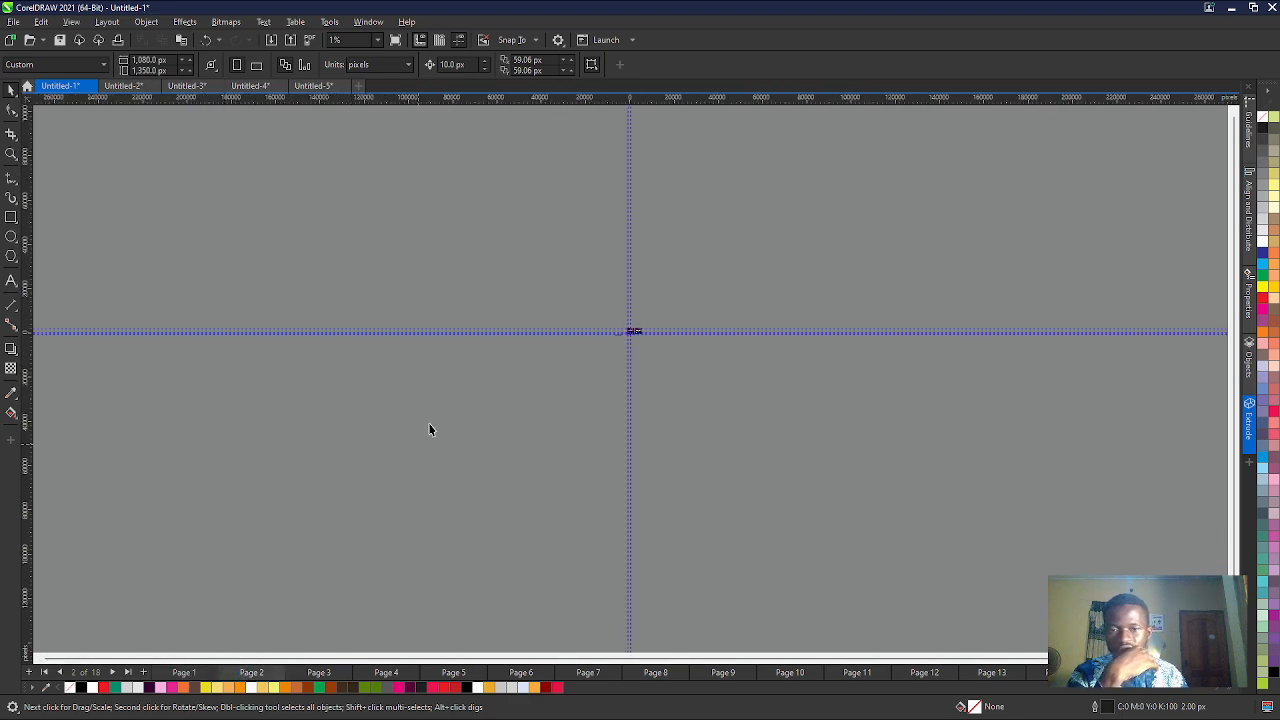
scroll(377, 297, "up", 7)
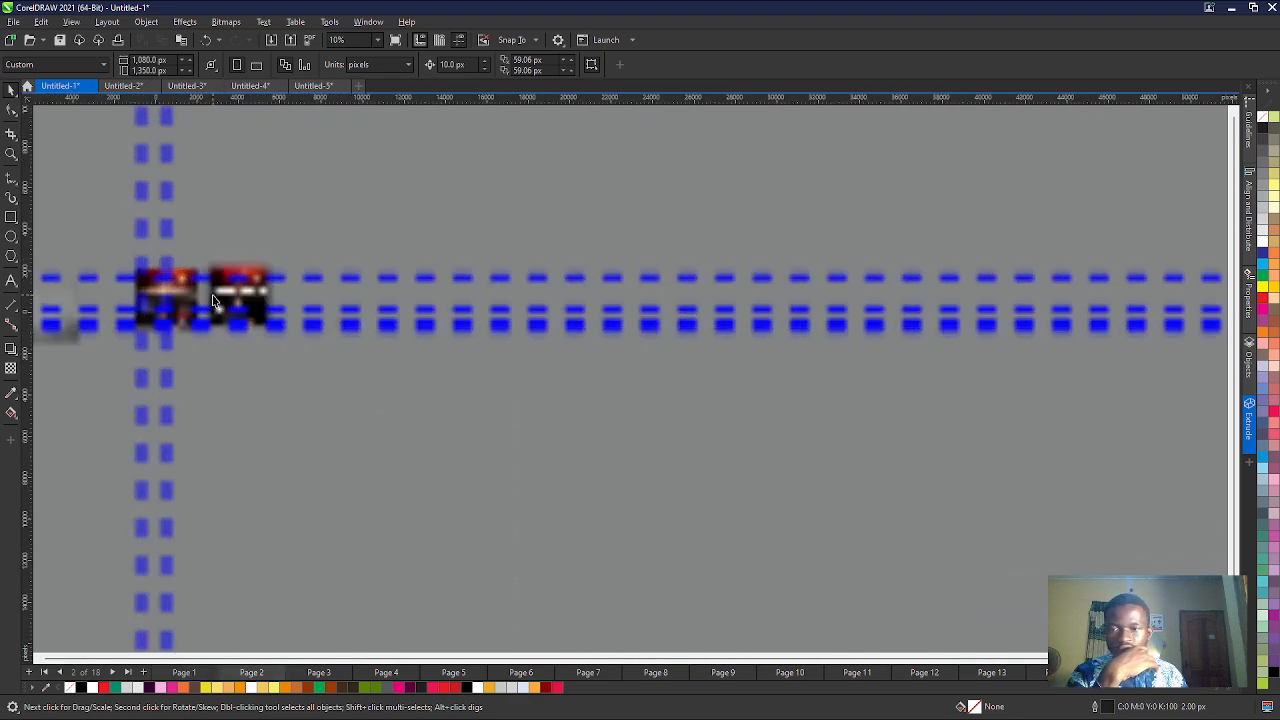
left_click(200, 88)
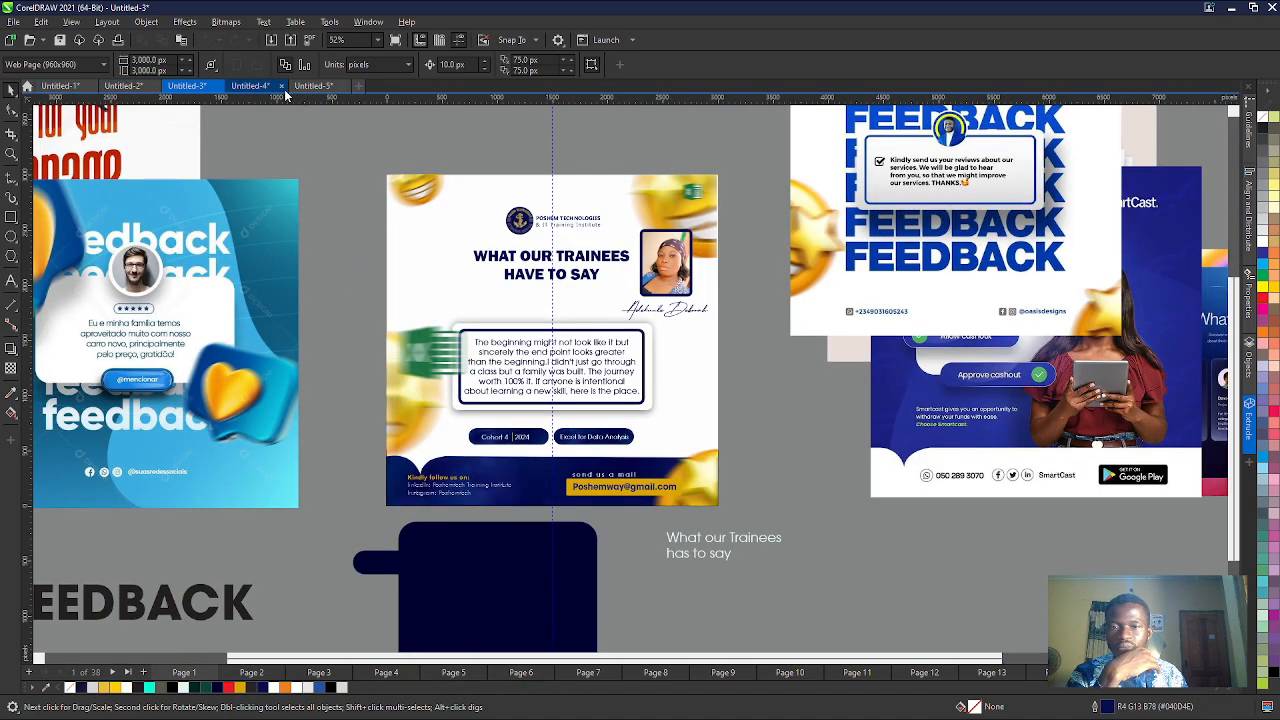
left_click(250, 86)
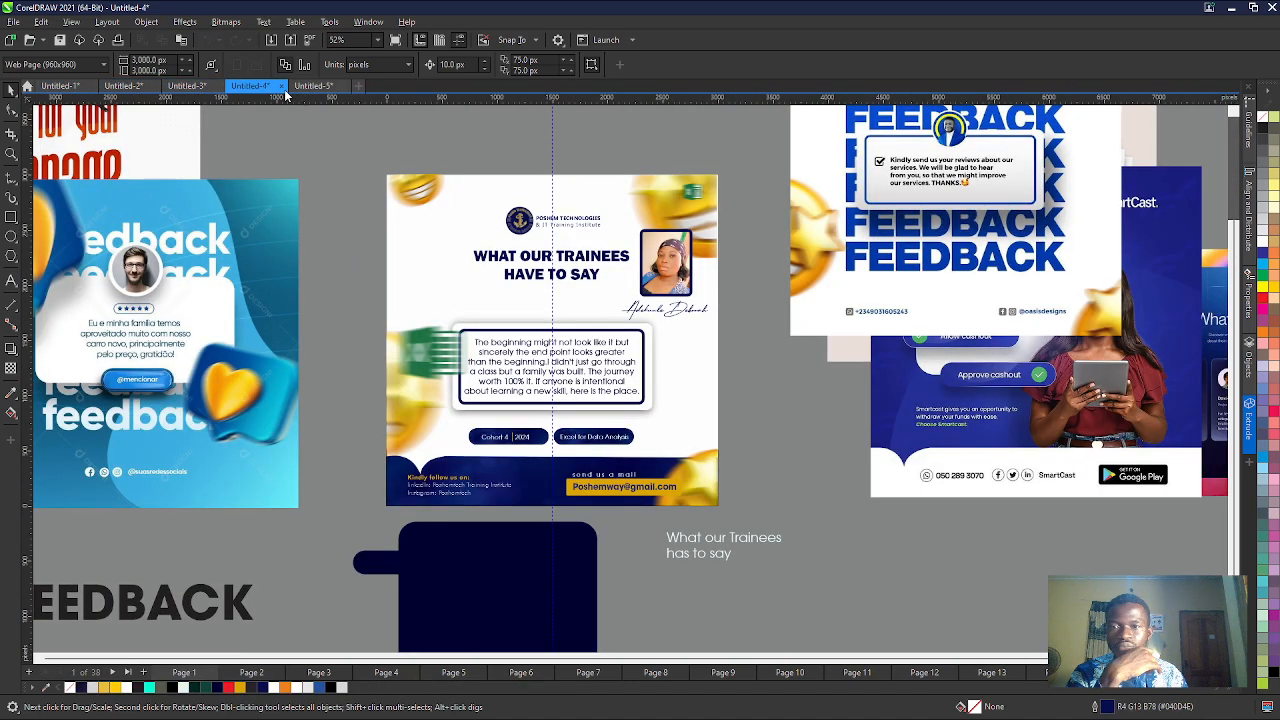
left_click(312, 86)
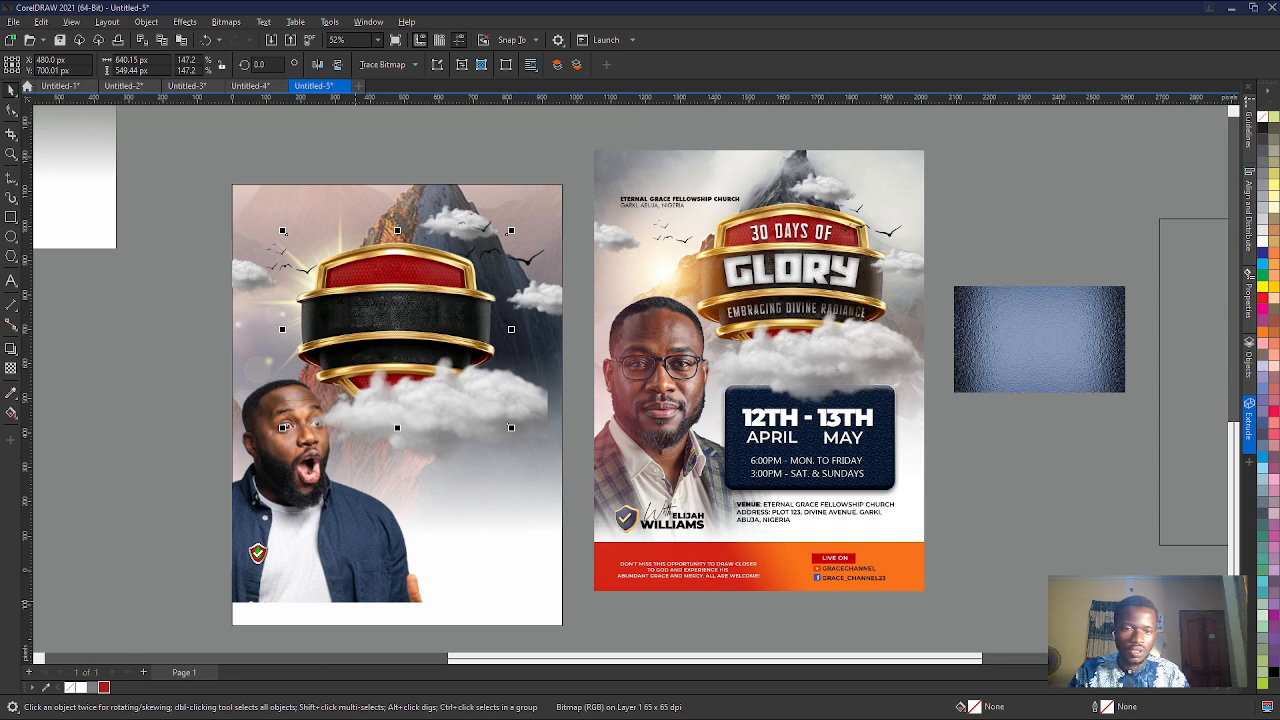
- Bring in the EL-TOLAD Design Agency logo above the badge and enlarge it to about 290 px wide
left_click_drag(355, 600, 402, 174)
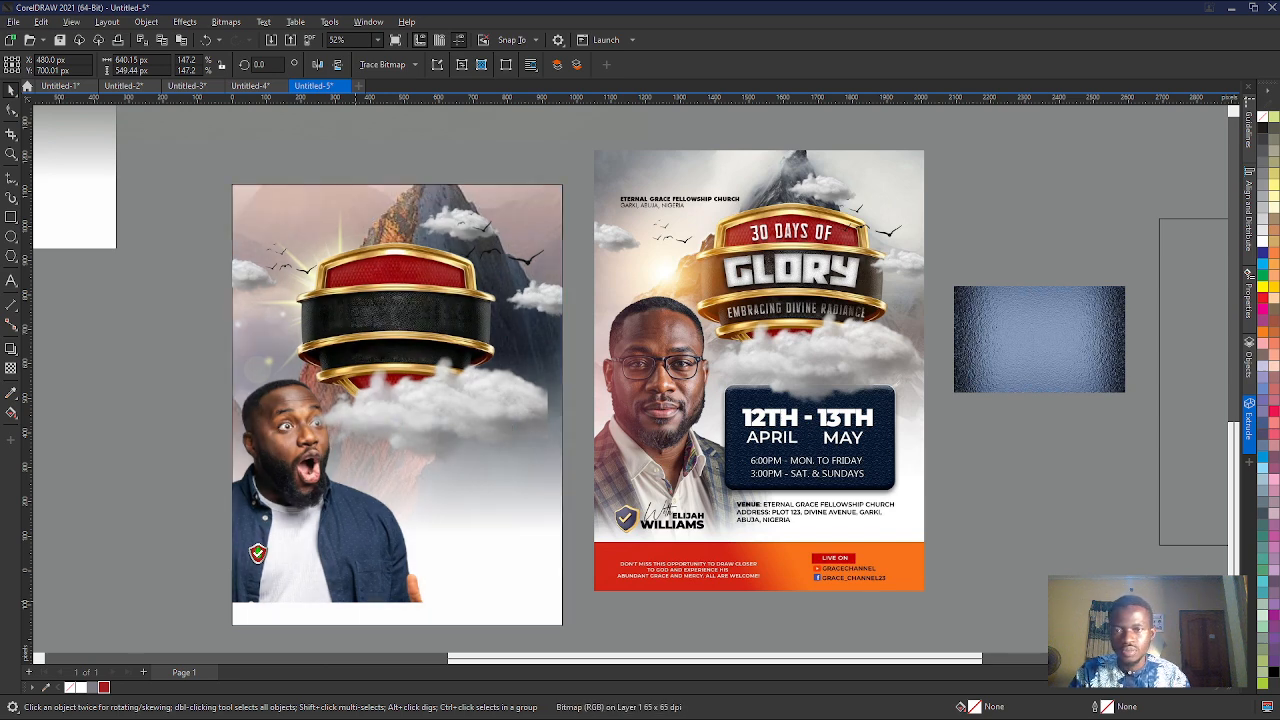
scroll(400, 176, "up", 1)
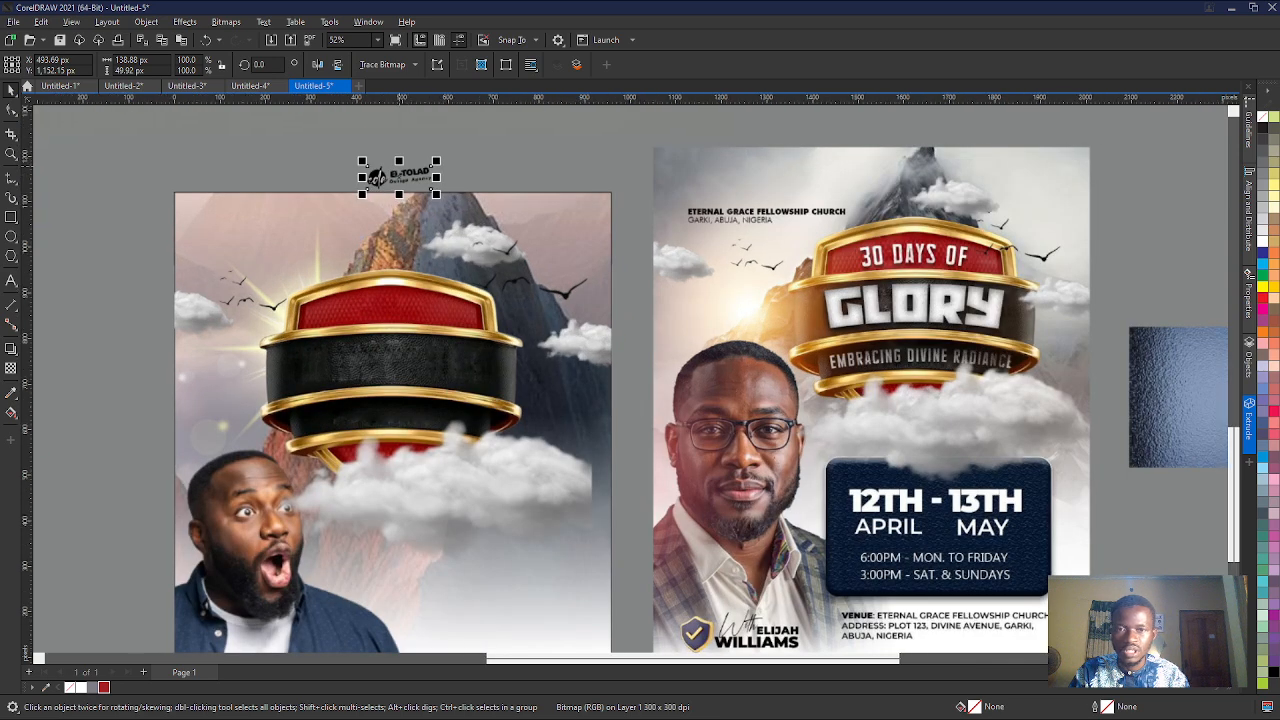
left_click_drag(363, 193, 395, 234)
- Nudge the red and black badge slightly down the page, away from the logo
left_click(393, 290)
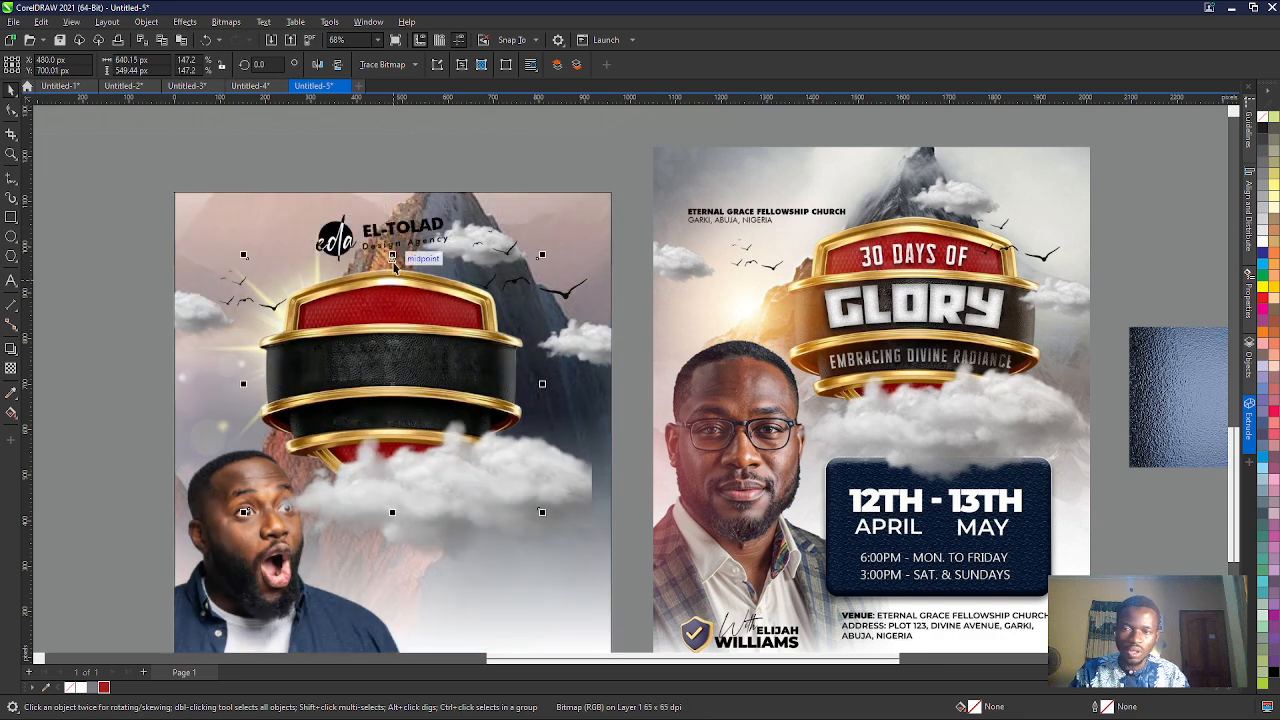
key("Down")
key("Down")
key("Down")
key("Down")
key("Down")
key("Down")
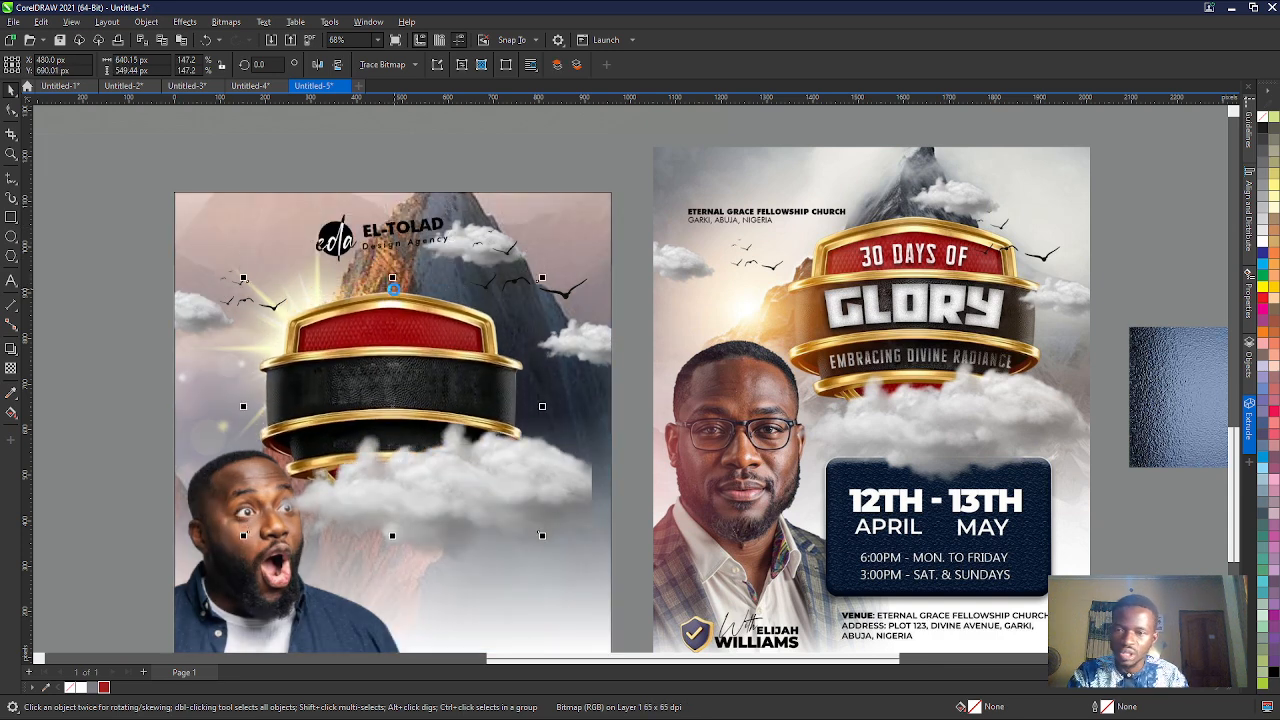
- Shrink the EL-TOLAD logo to about 258 px wide and position it above the badge at about X 471, Y 994 px
left_click(396, 250)
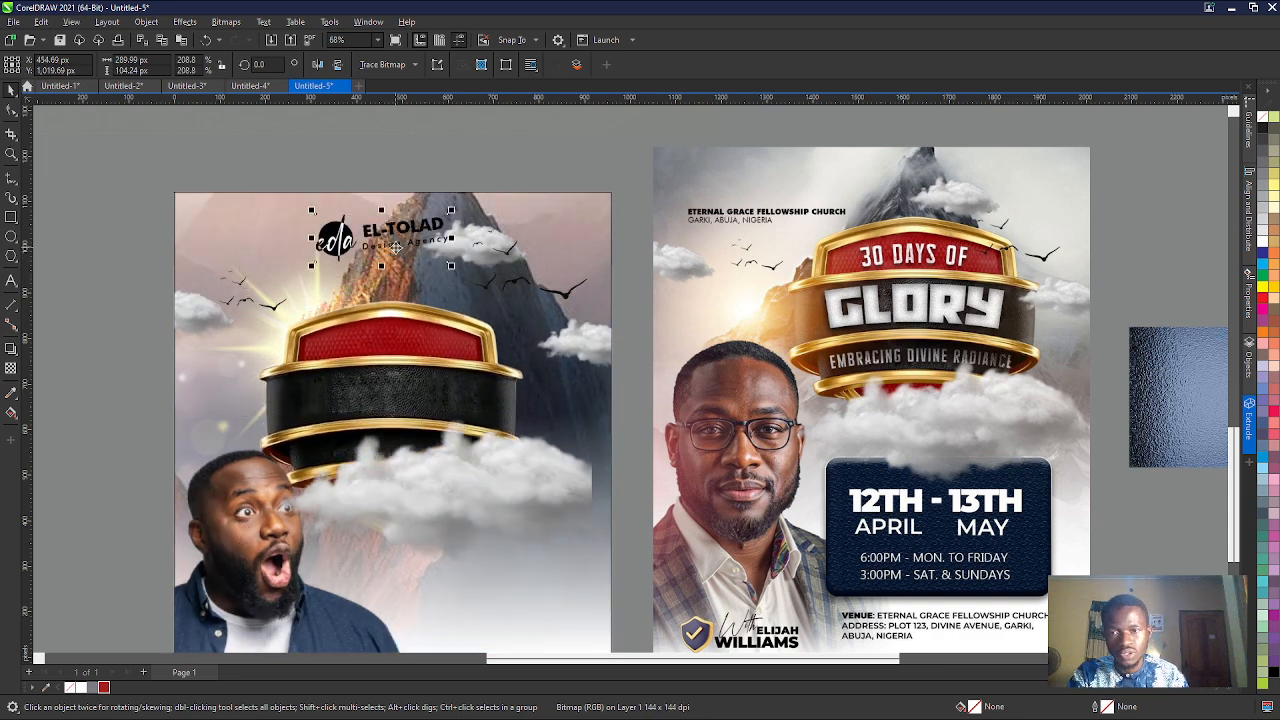
left_click_drag(312, 218, 326, 222)
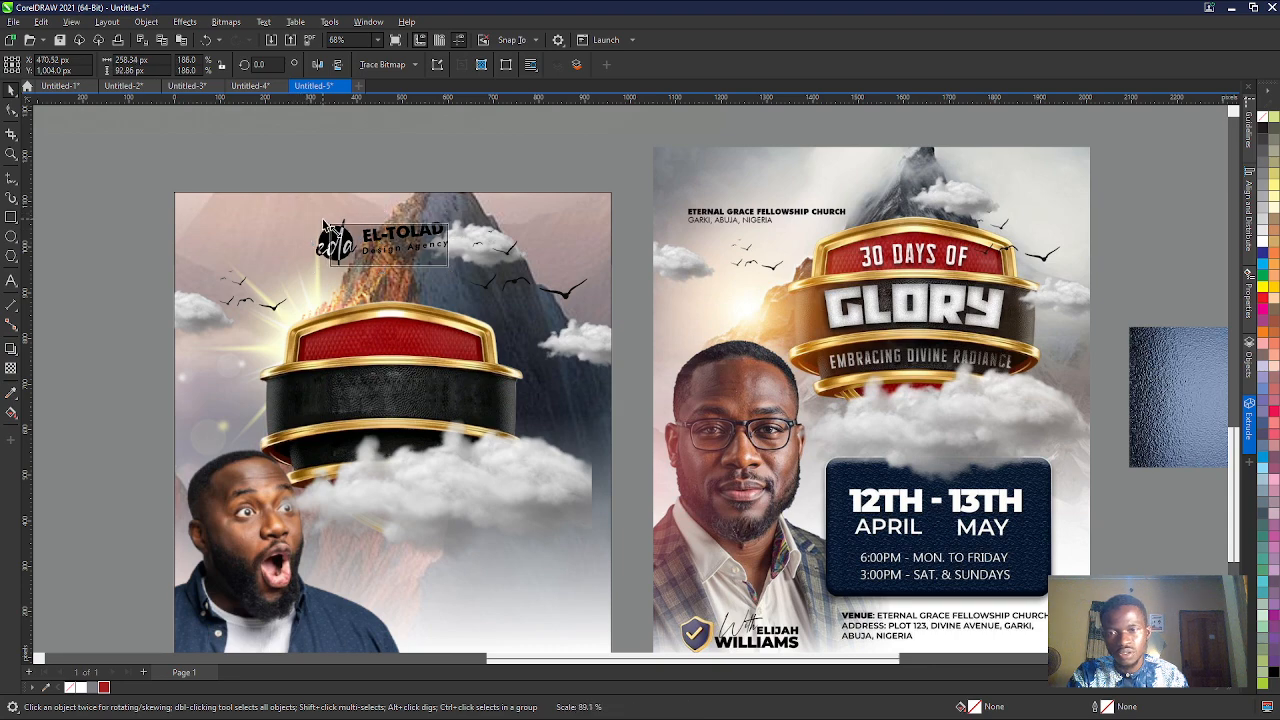
scroll(388, 242, "up", 2)
scroll(388, 242, "down", 3)
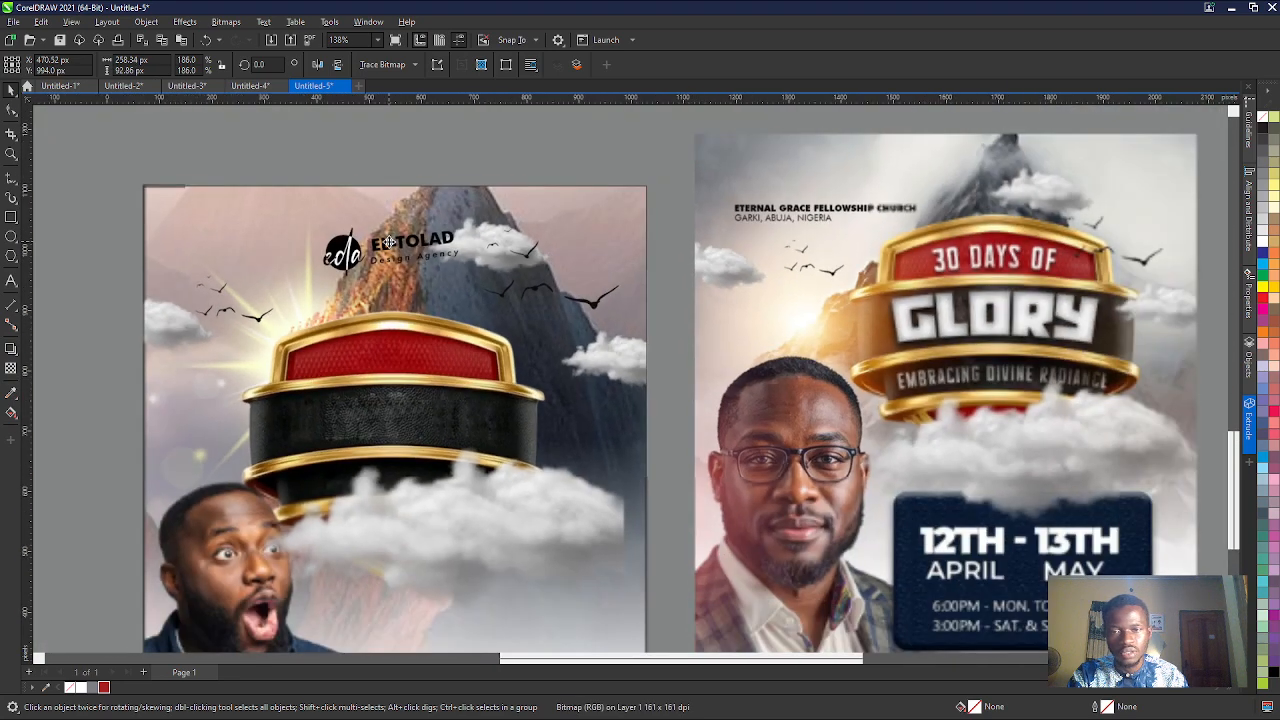
- Nudge the large cloud group in front of the badge down to about Y 367 px
left_click(421, 453)
key("Down")
key("Down")
key("Down")
key("Down")
key("Down")
key("Down")
key("Down")
key("Down")
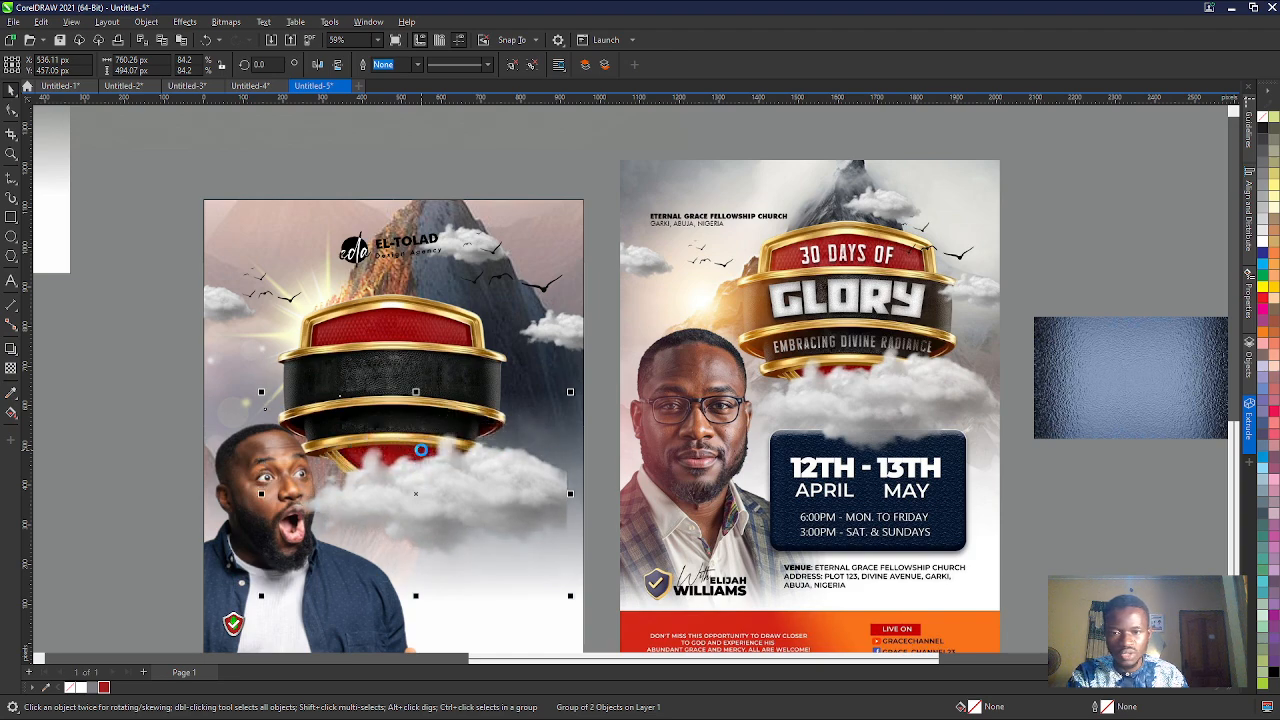
- Bring the white fade rectangle back onto the page, centred horizontally at about Y 250 px over the man's lower body
scroll(421, 455, "down", 3)
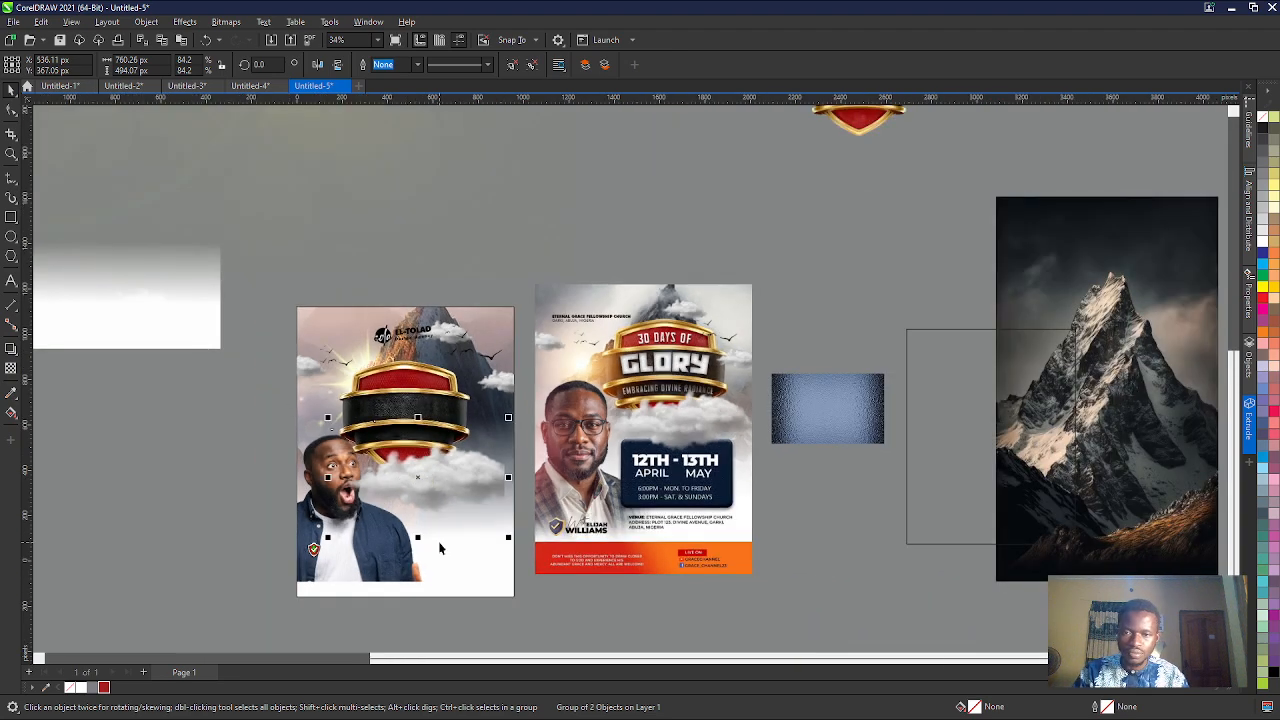
scroll(438, 545, "down", 1)
scroll(459, 572, "up", 4)
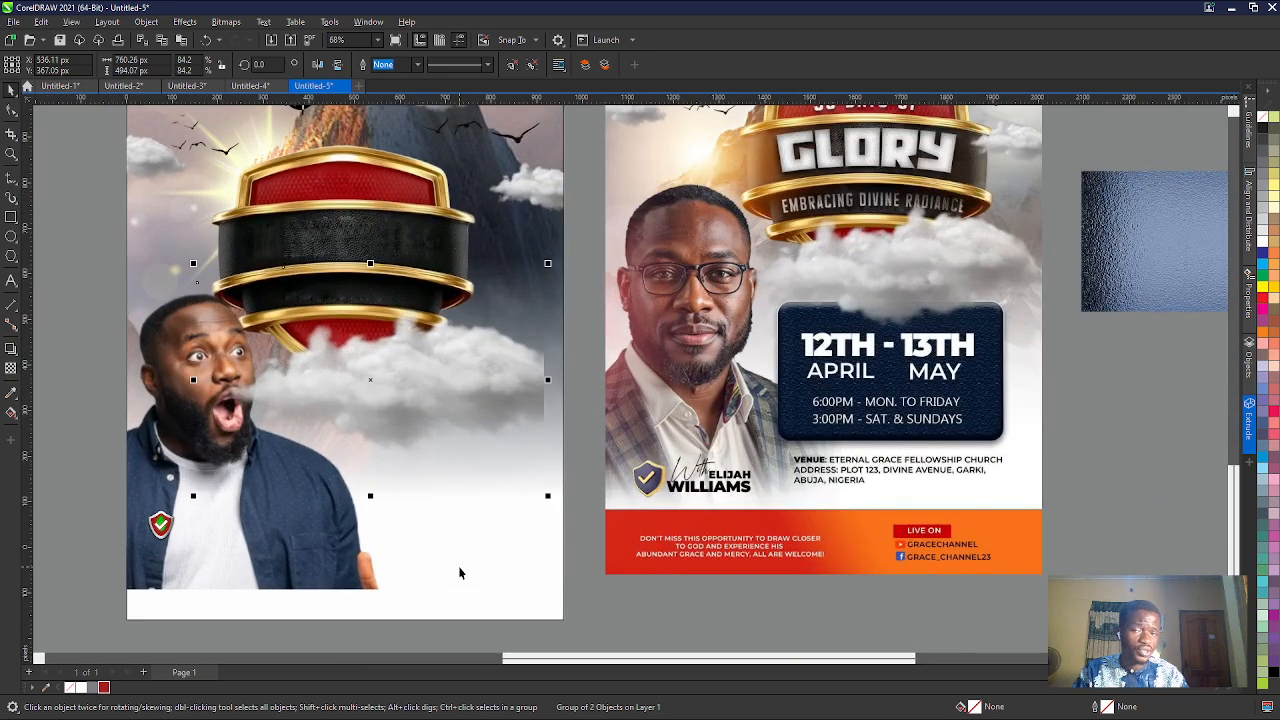
scroll(459, 572, "down", 2)
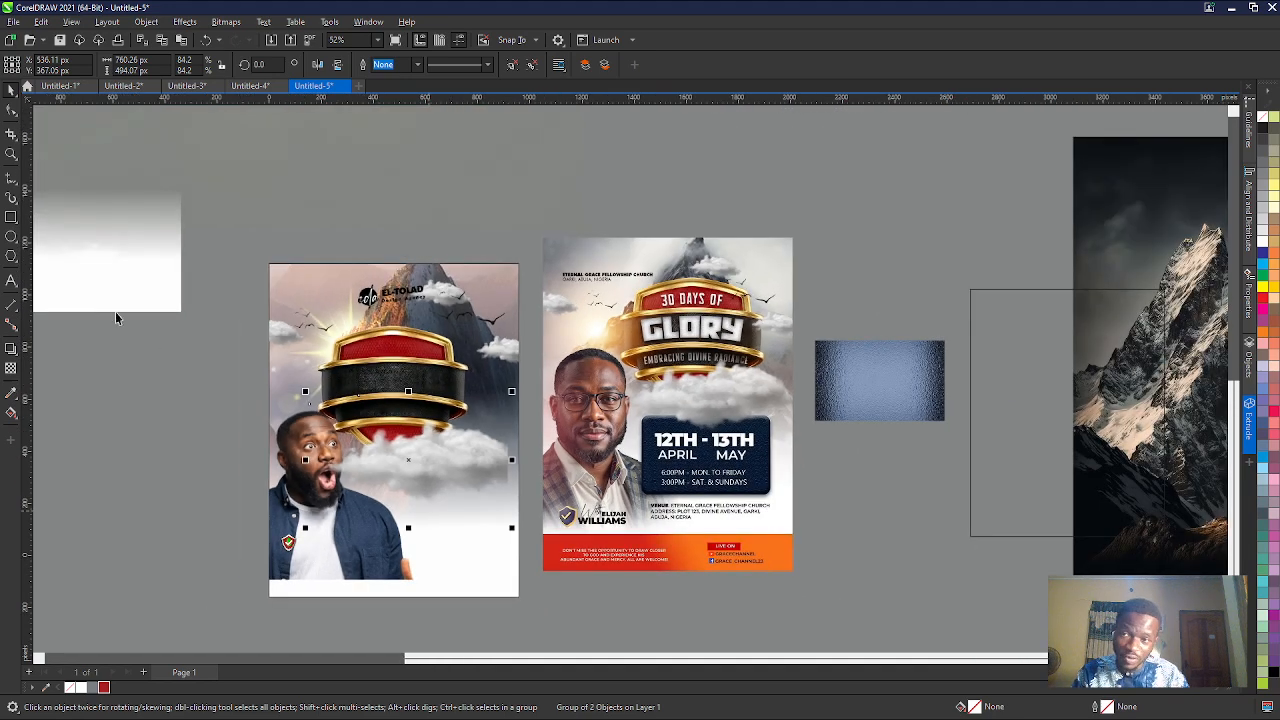
left_click(97, 290)
key("p")
key("Down")
key("Down")
key("Down")
key("Down")
key("Down")
key("Down")
key("Down")
key("Down")
key("Down")
key("Down")
key("Down")
key("Down")
key("Down")
key("Down")
key("Down")
key("Down")
key("Up")
key("Up")
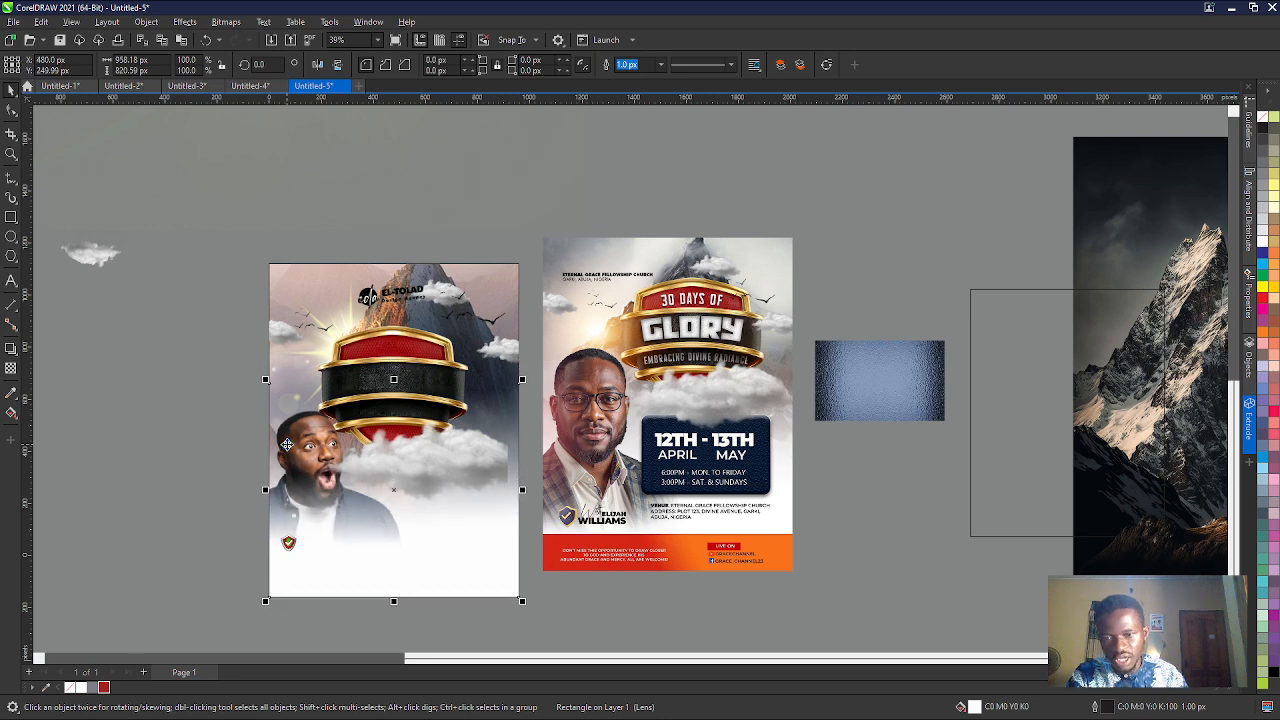
left_click(671, 718)
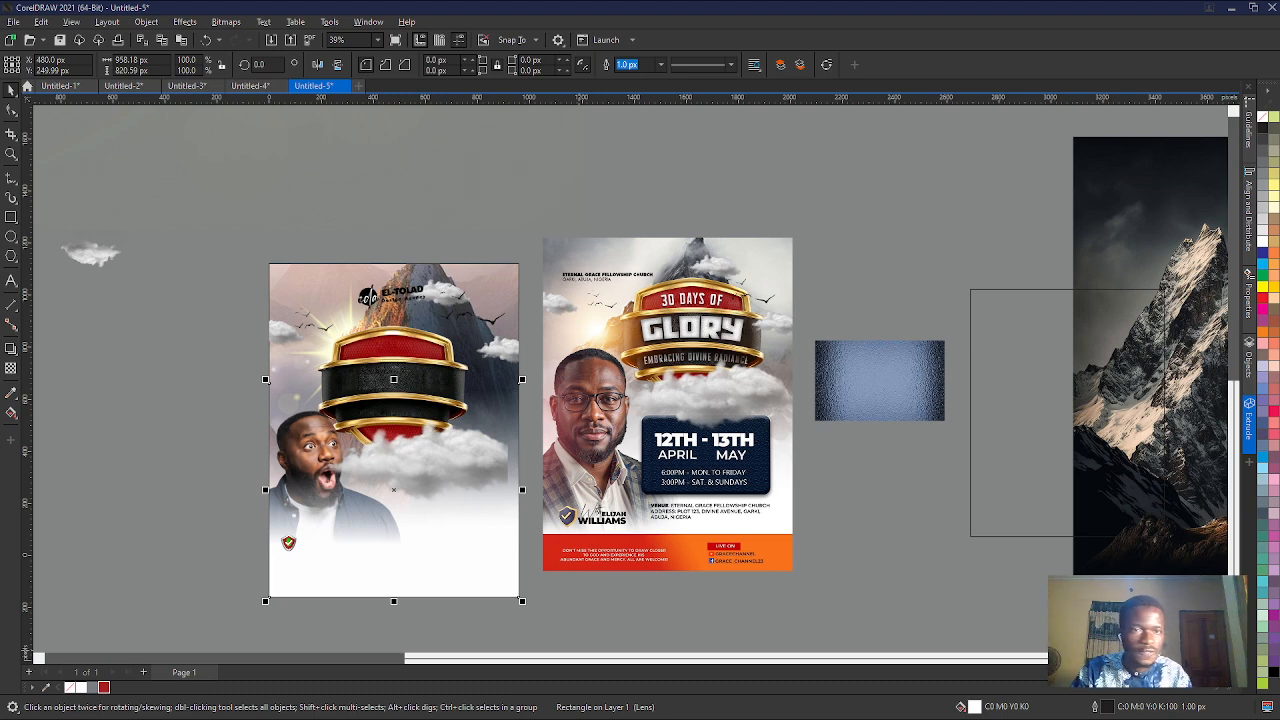
left_click(1205, 6)
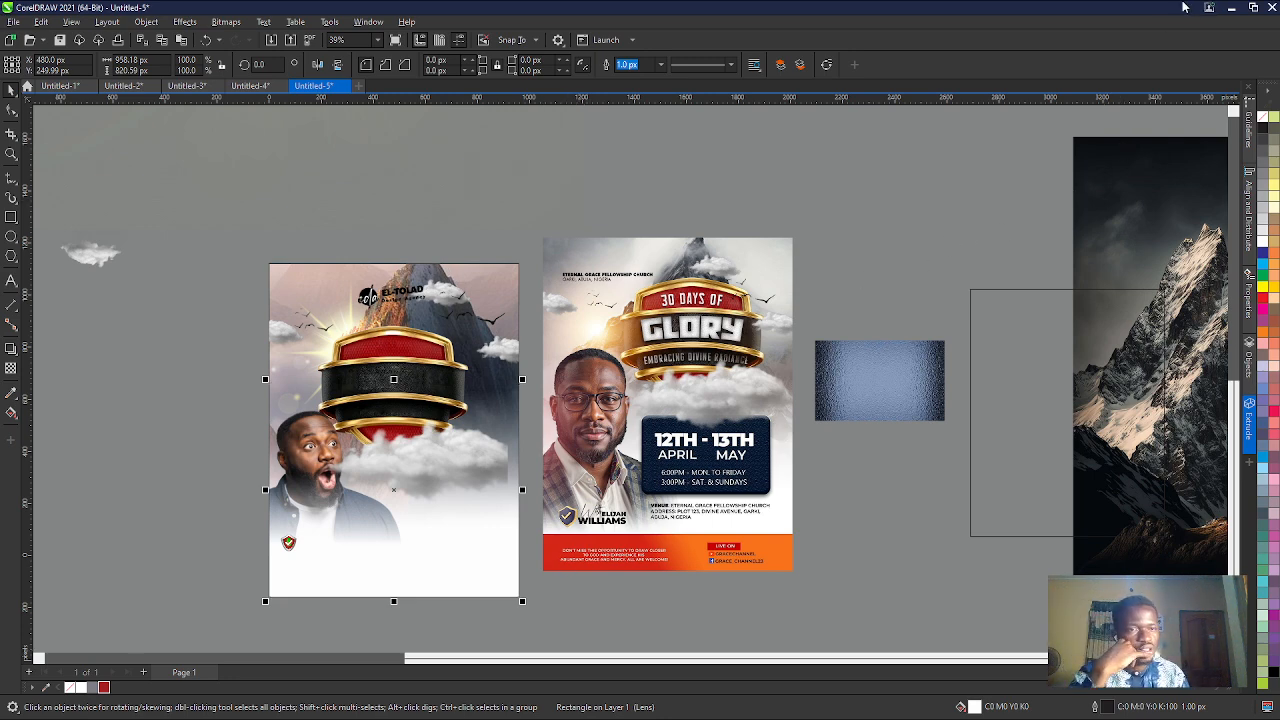
left_click(1231, 14)
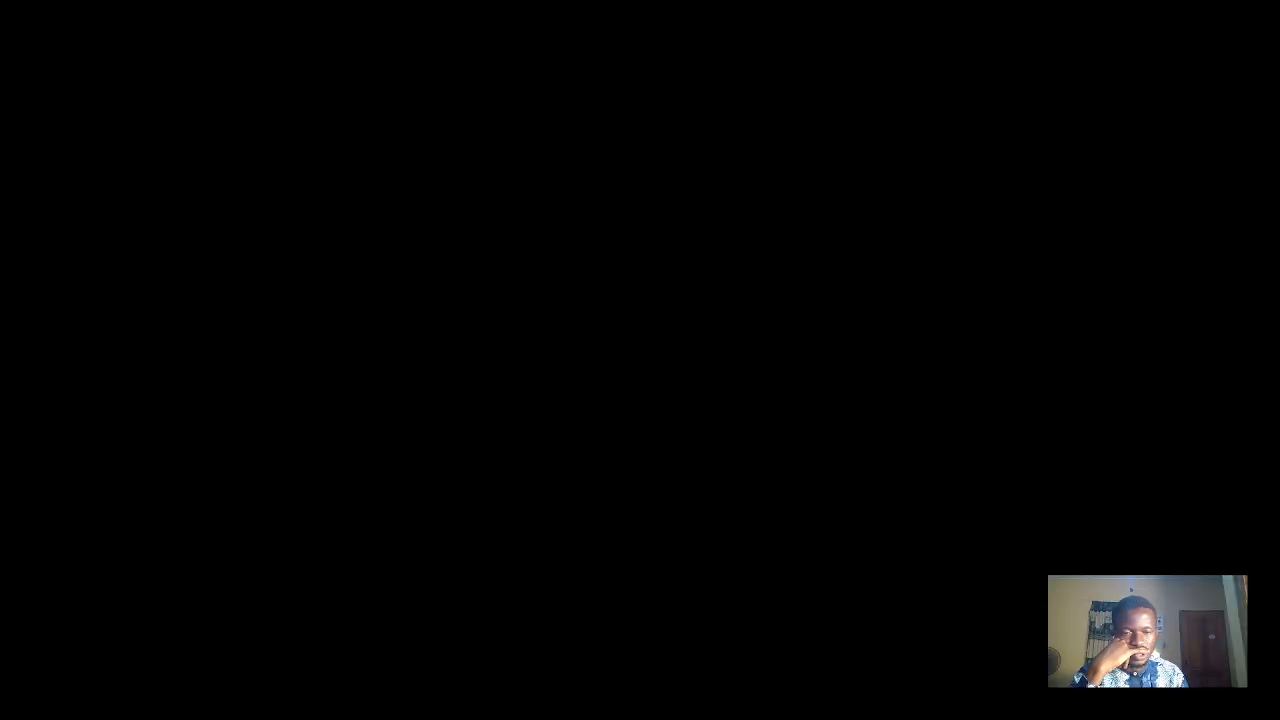
key("alt+Tab")
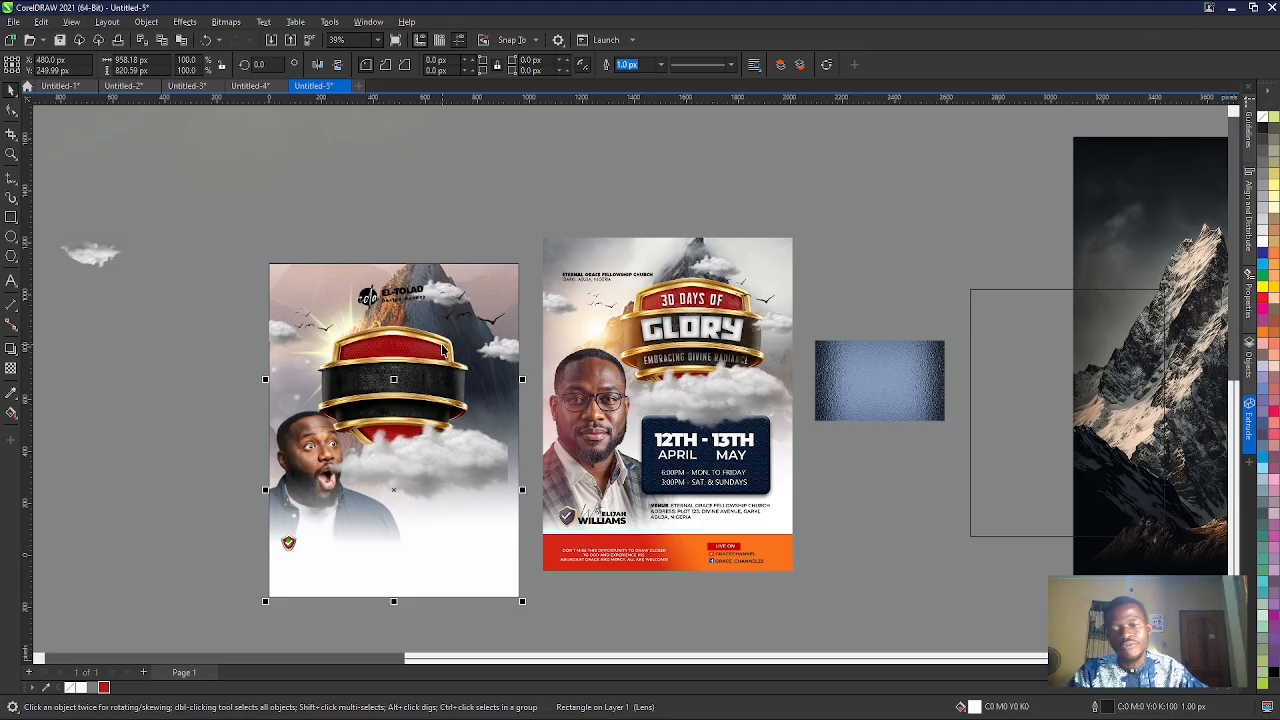
- Select all the objects making up the flyer, group them, and centre the group on the page
scroll(313, 625, "up", 4)
scroll(314, 418, "down", 2)
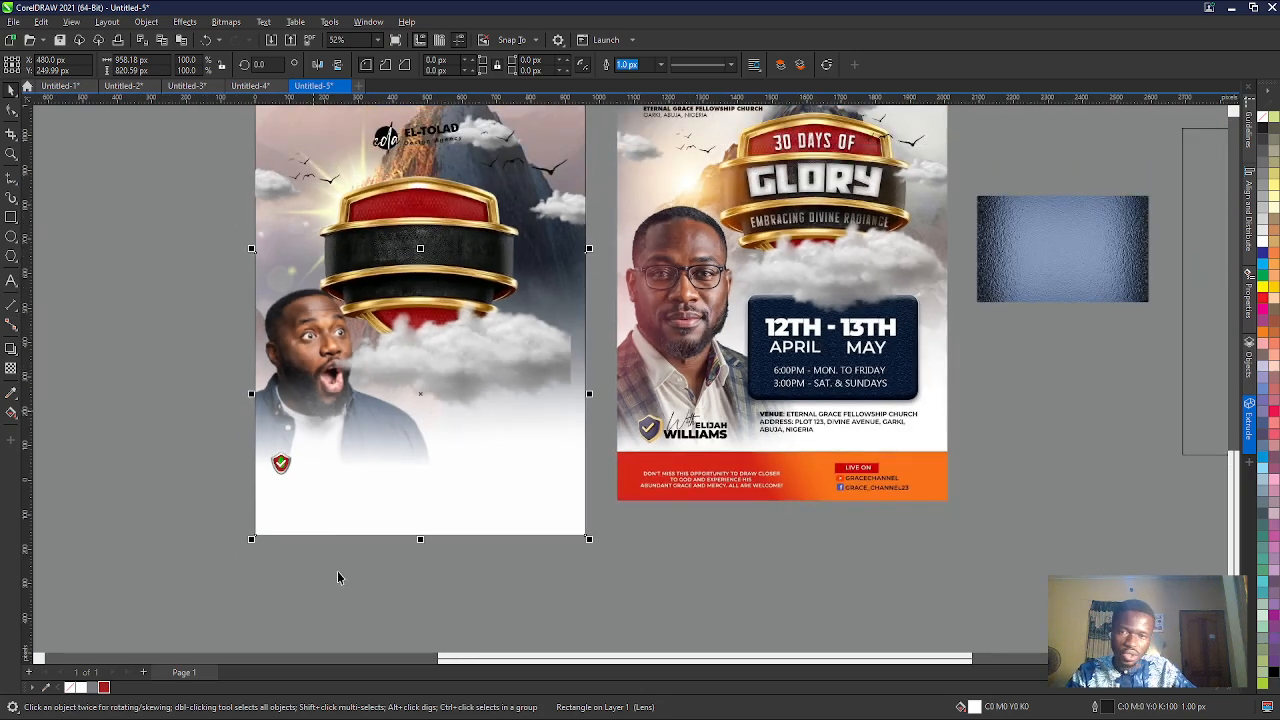
scroll(336, 561, "down", 2)
left_click_drag(266, 205, 536, 577)
key("Delete")
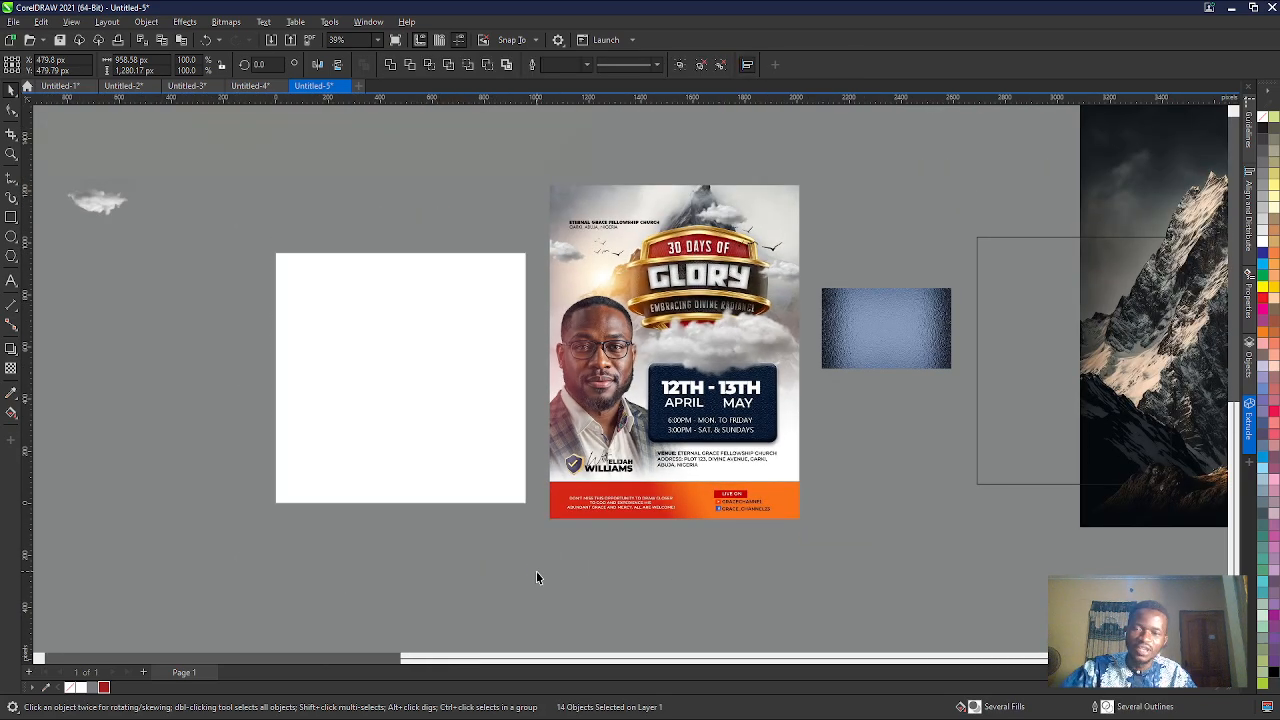
key("ctrl+z")
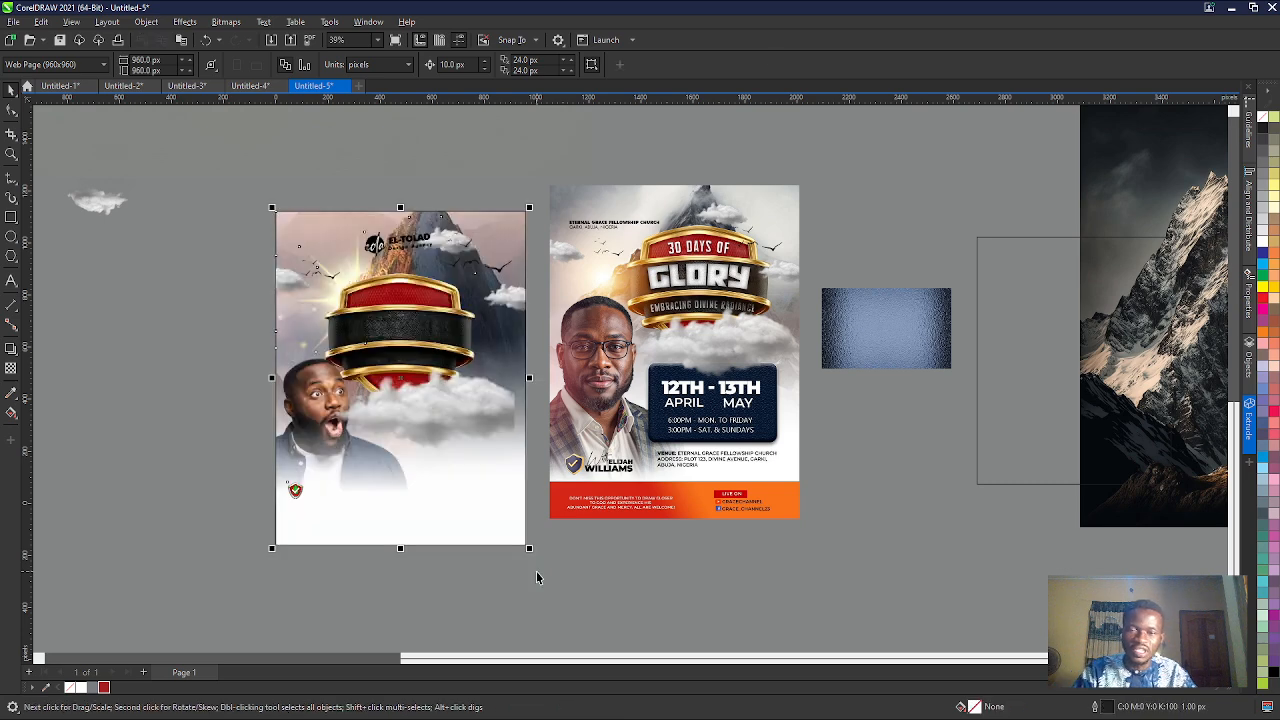
key("e")
key("ctrl+z")
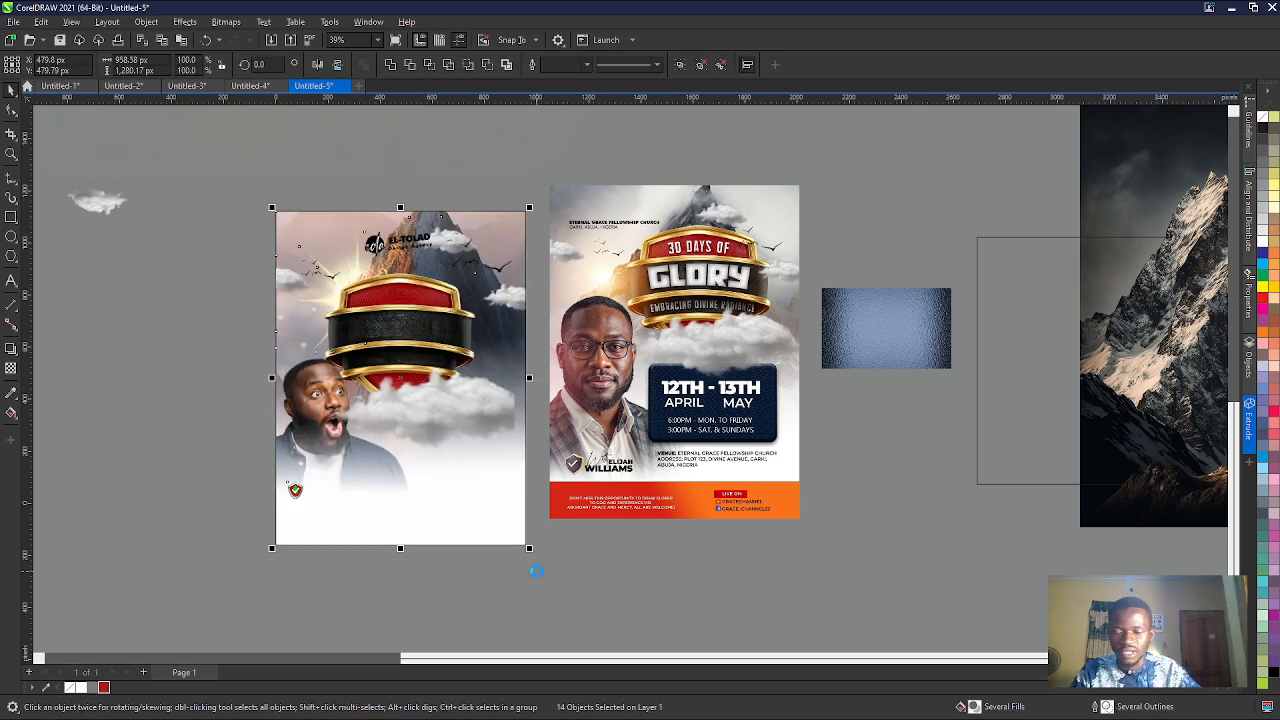
key("ctrl+g")
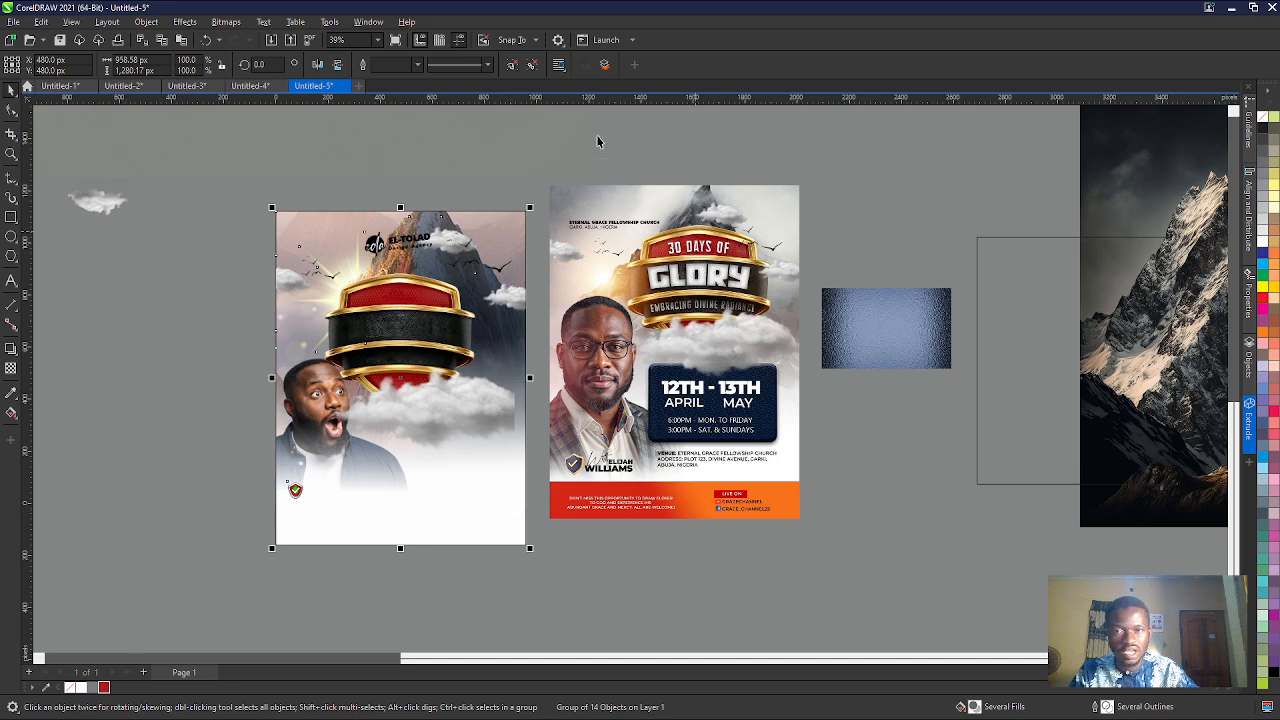
left_click(495, 149)
scroll(432, 518, "up", 2)
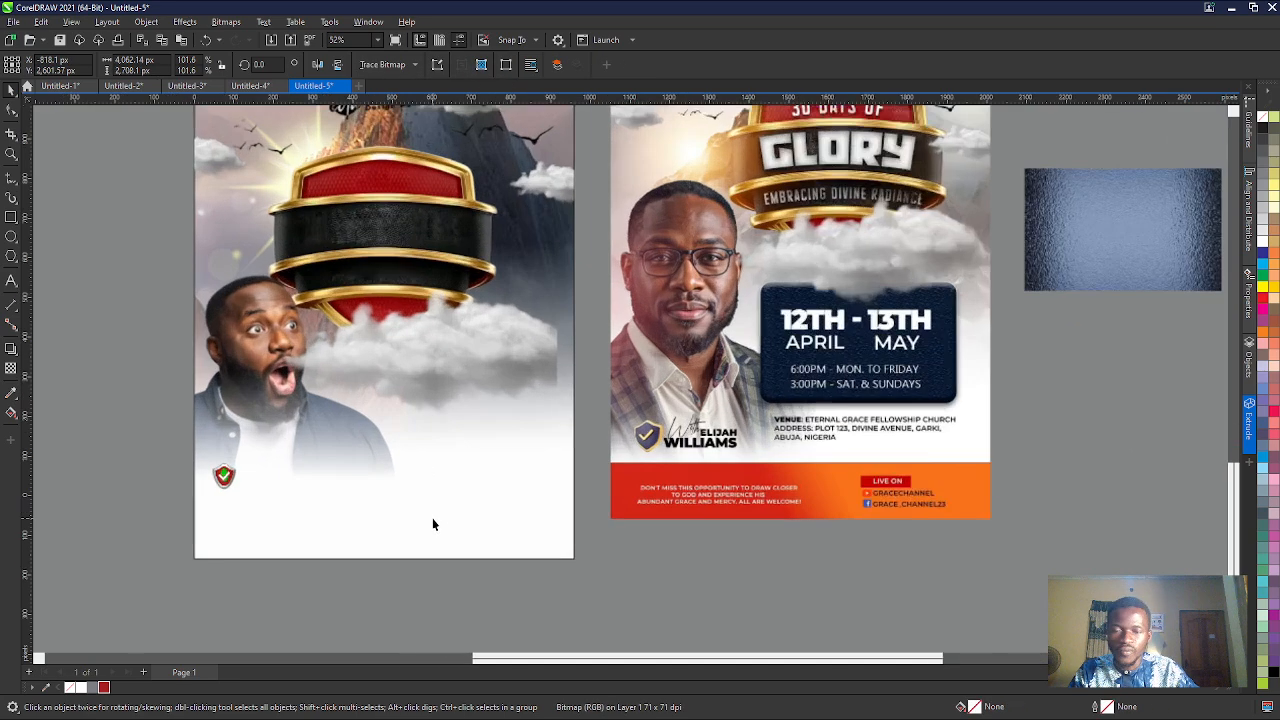
scroll(394, 450, "down", 2)
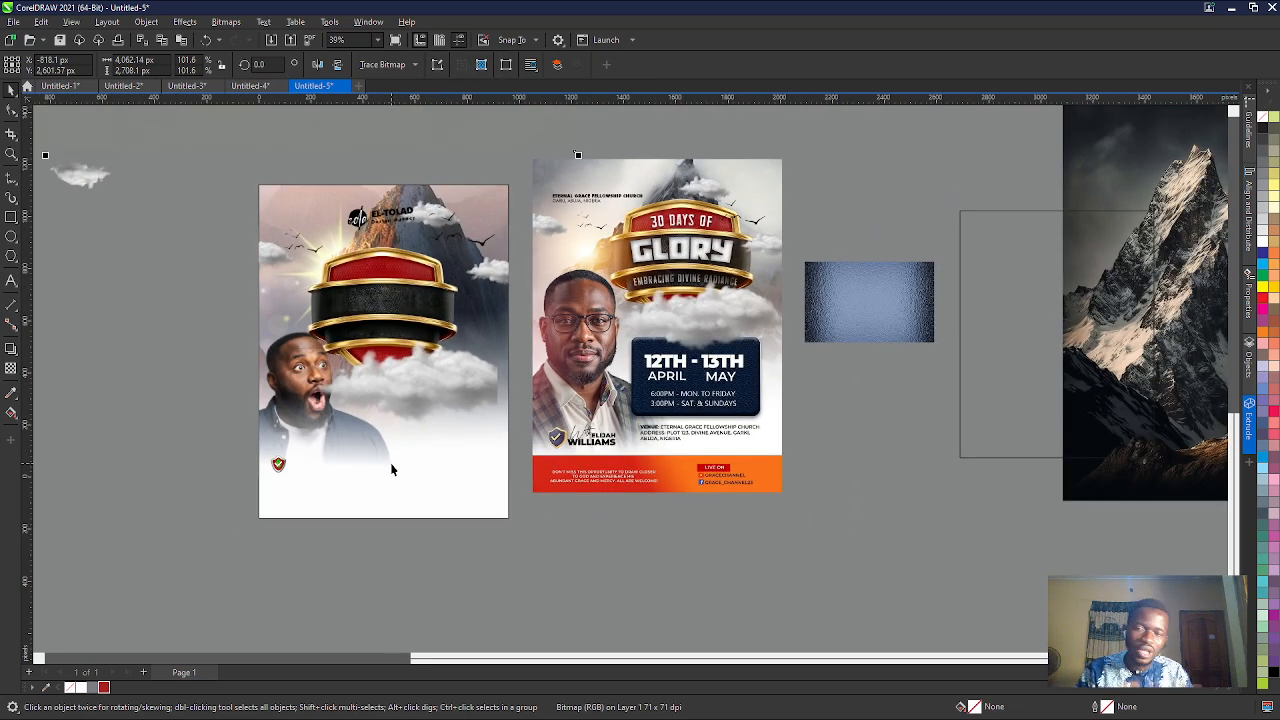
scroll(660, 525, "up", 2)
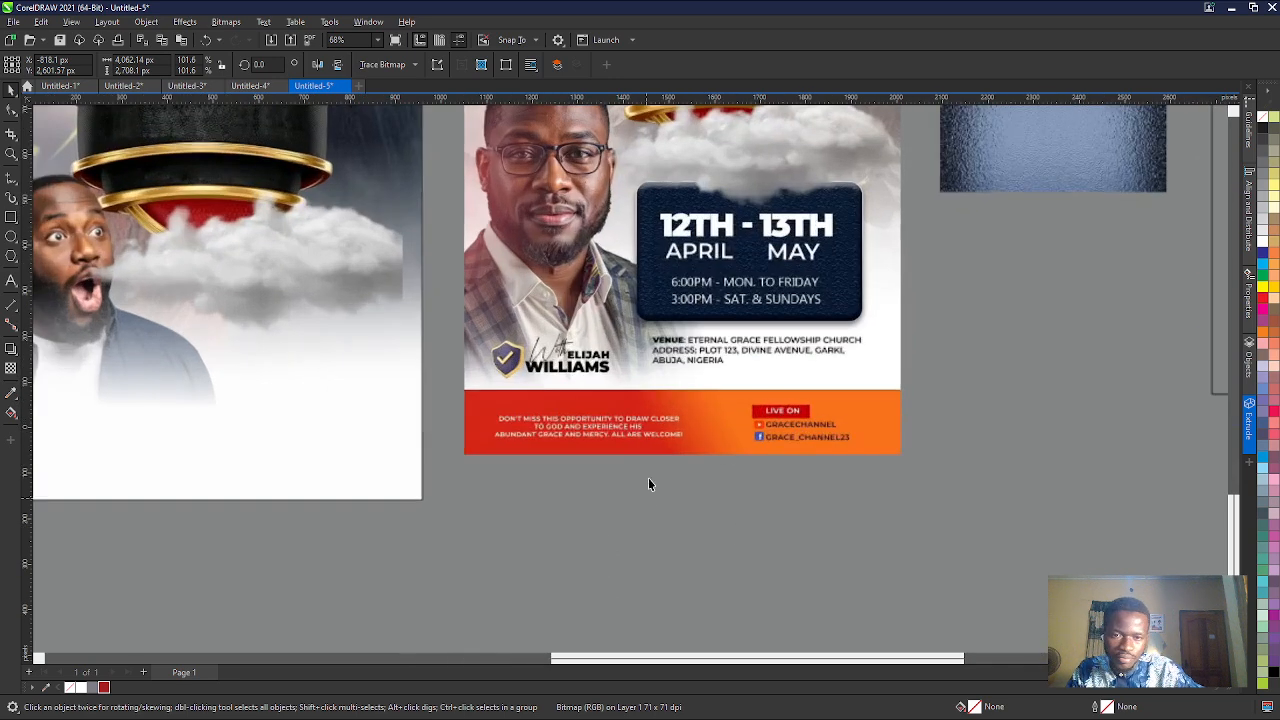
scroll(597, 449, "down", 2)
left_click(597, 449)
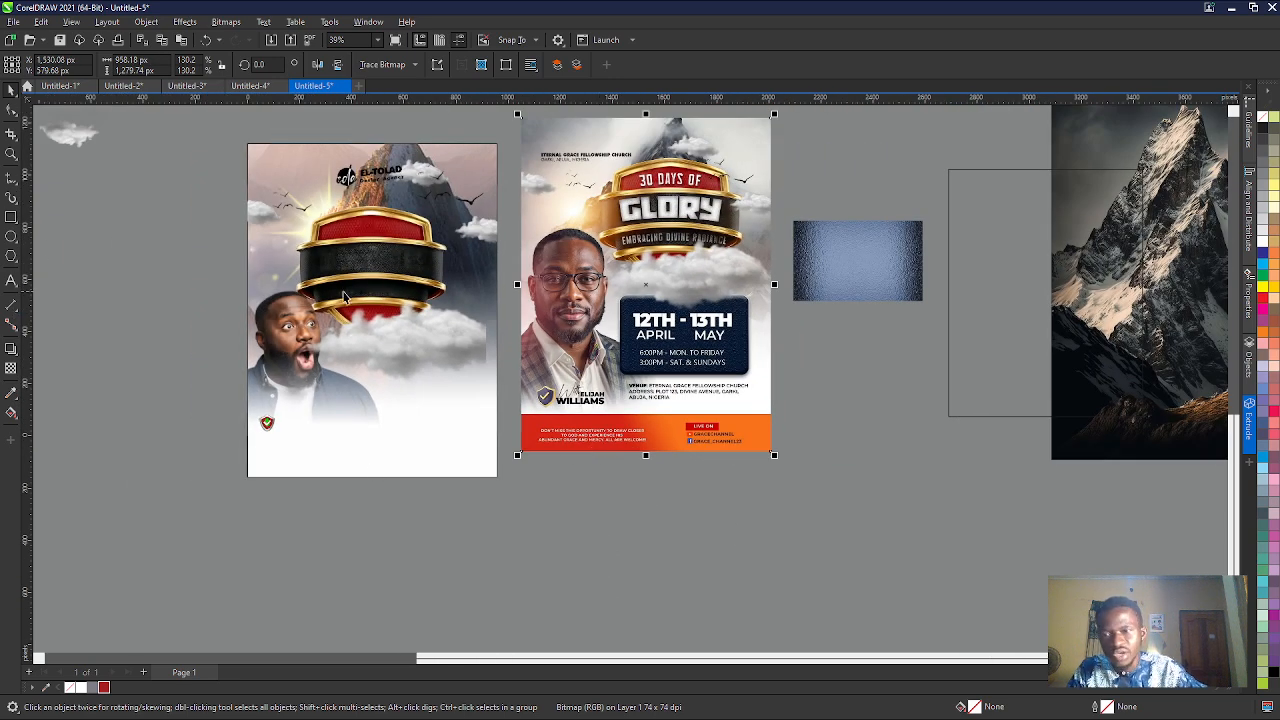
- Cut and paste the man's photo and the shield to bring them forward, and restack the white fade rectangle over the photo
left_click(390, 362)
left_click_drag(196, 261, 433, 500)
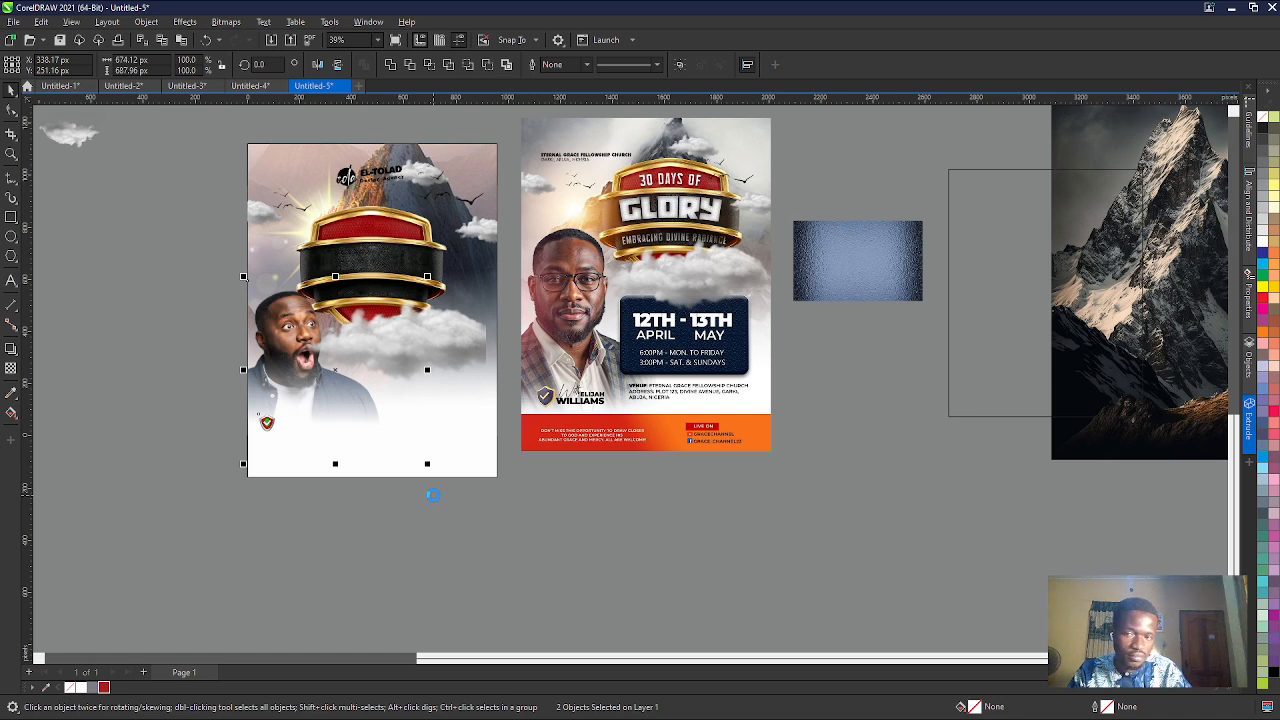
key("ctrl+x")
key("ctrl+v")
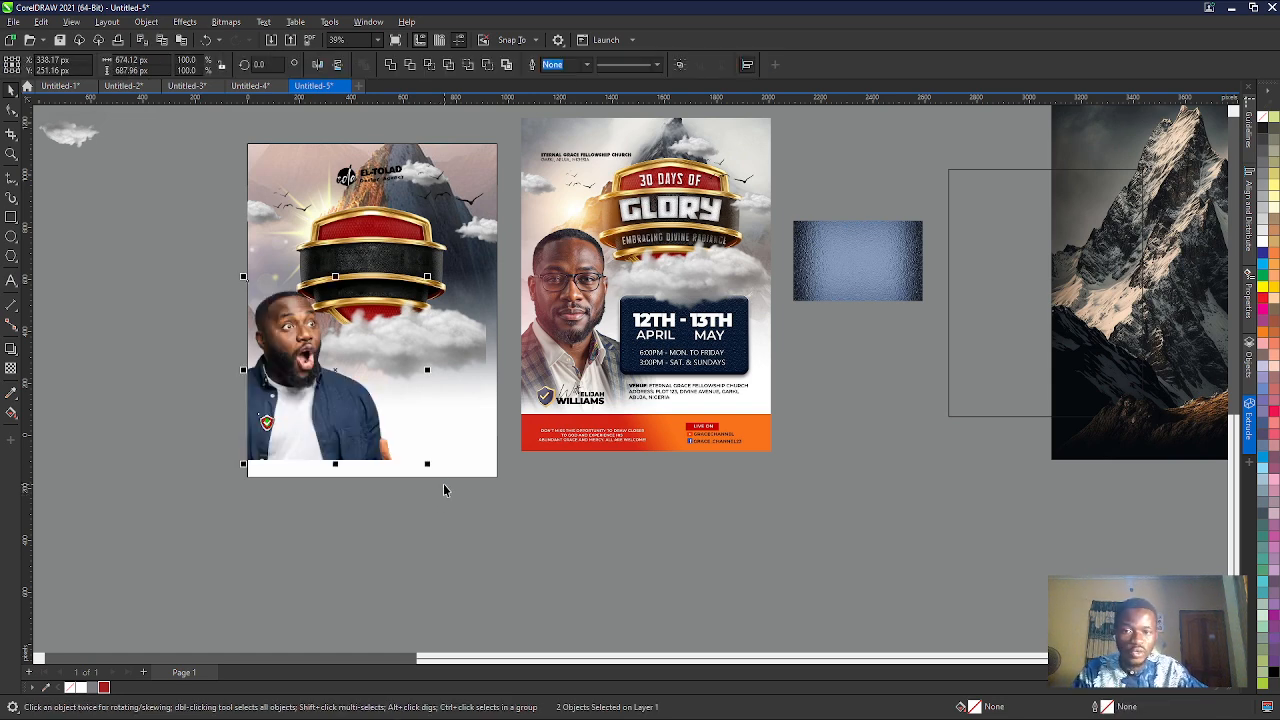
left_click(448, 470)
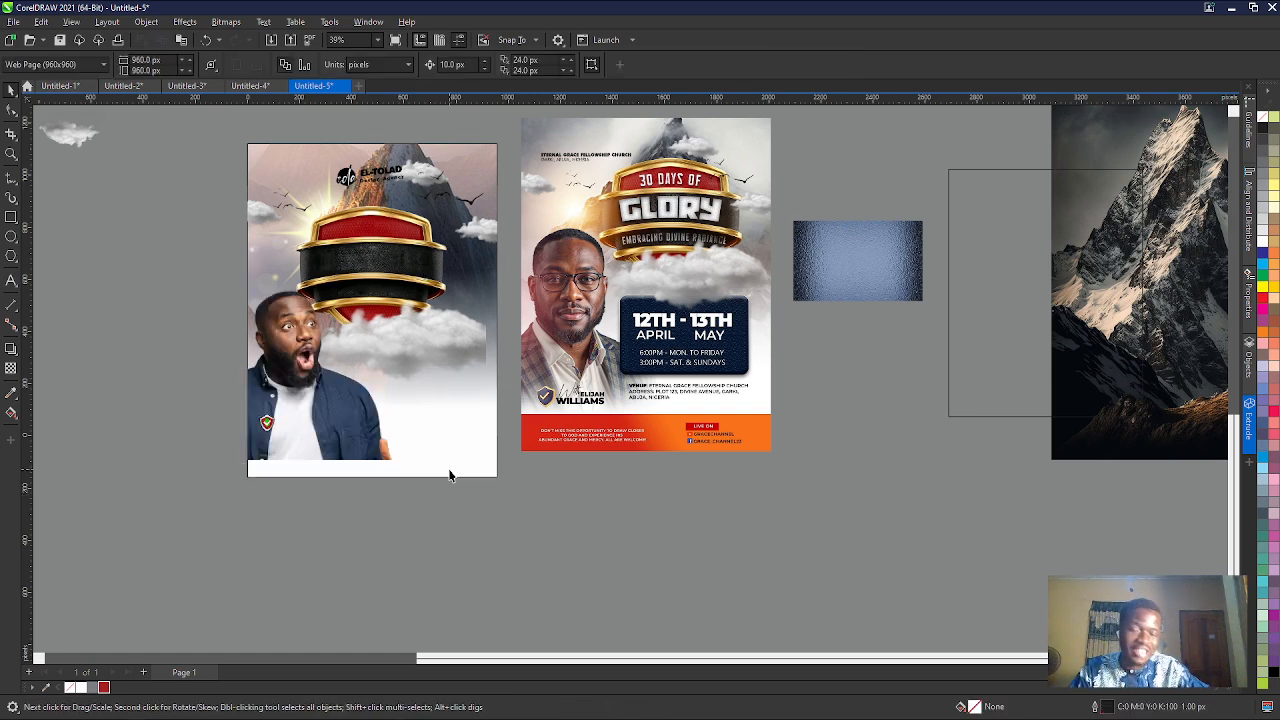
left_click(449, 475)
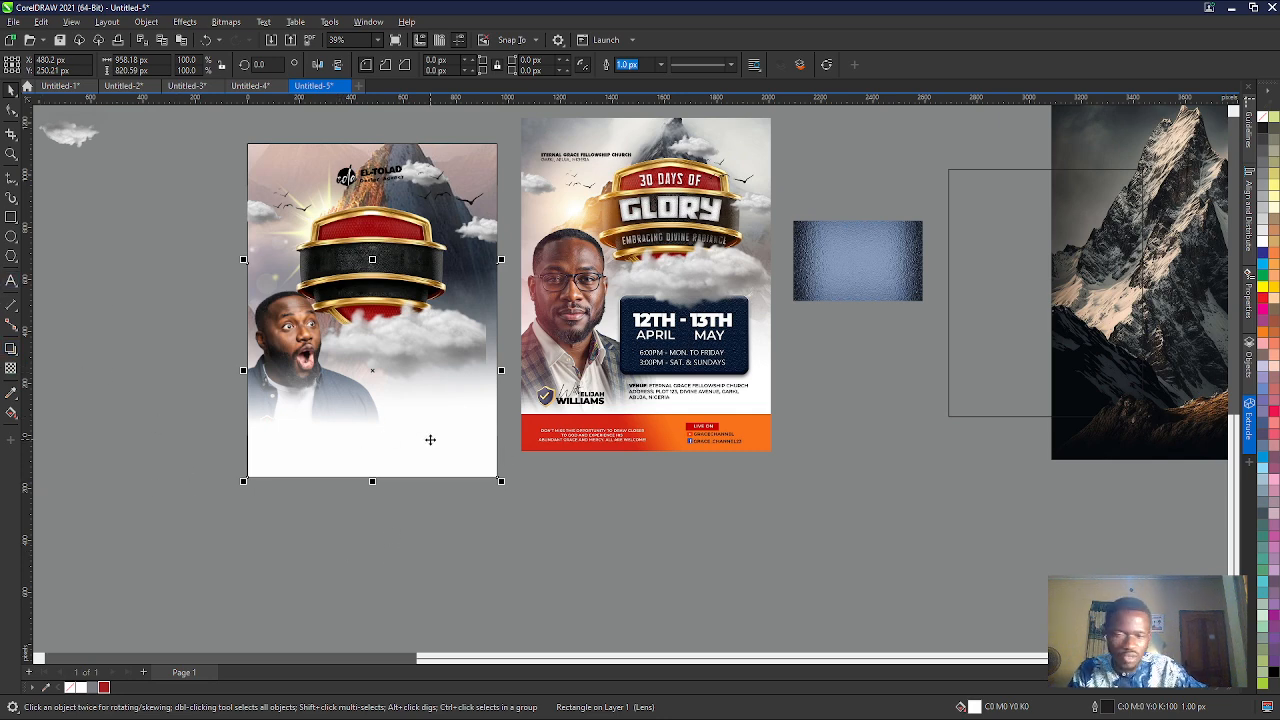
- Replace the shield bitmap with a traced vector version placed just to its right, deleting the original bitmap
left_click_drag(190, 386, 343, 476)
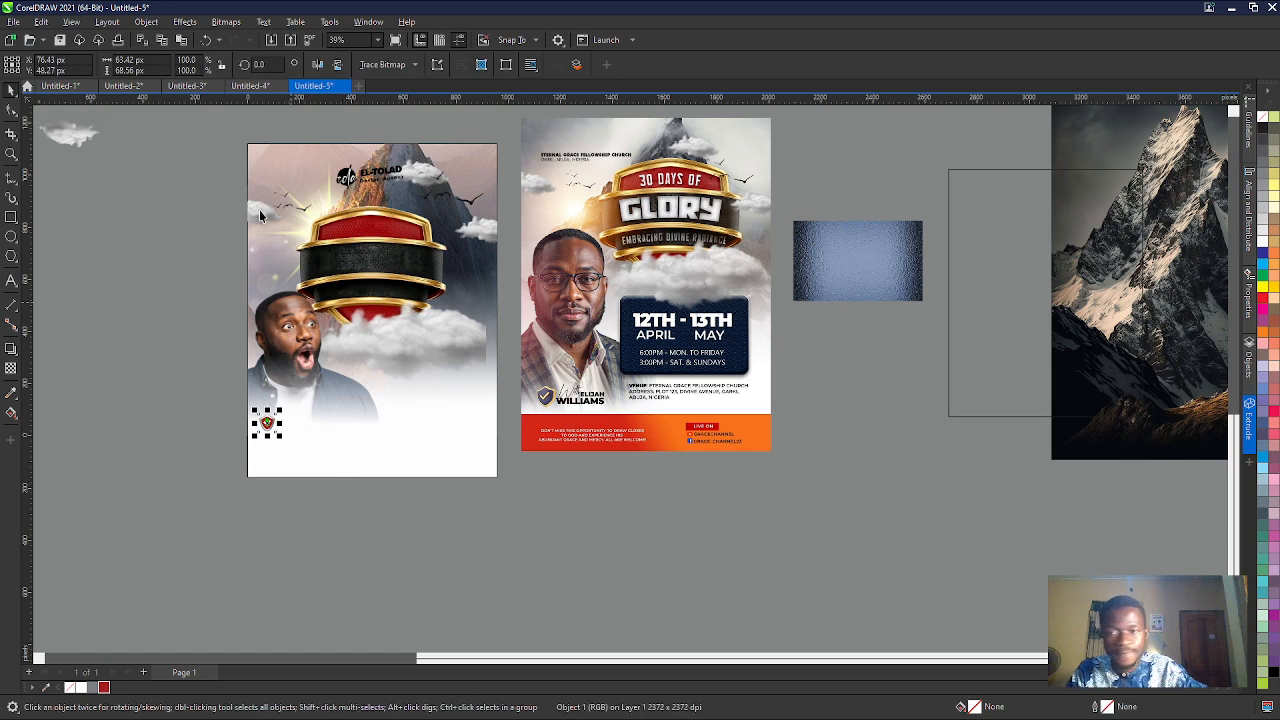
scroll(271, 421, "up", 4)
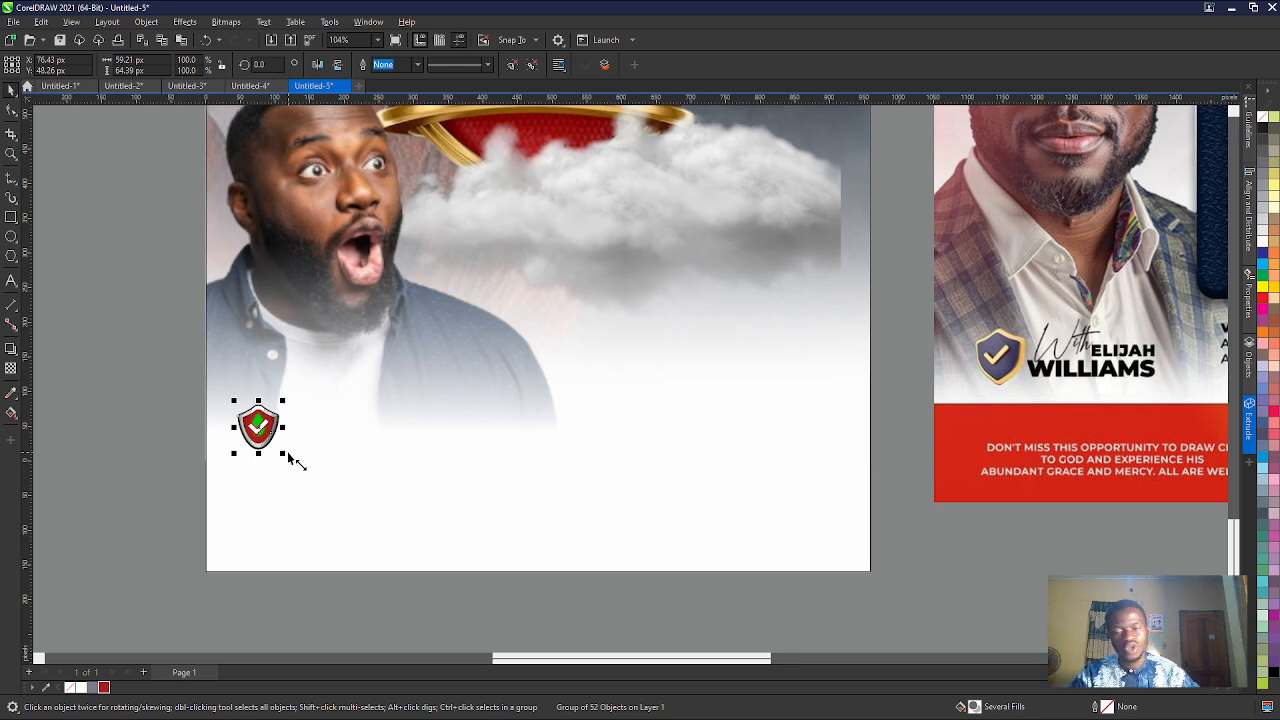
scroll(295, 460, "up", 3)
scroll(290, 395, "up", 3)
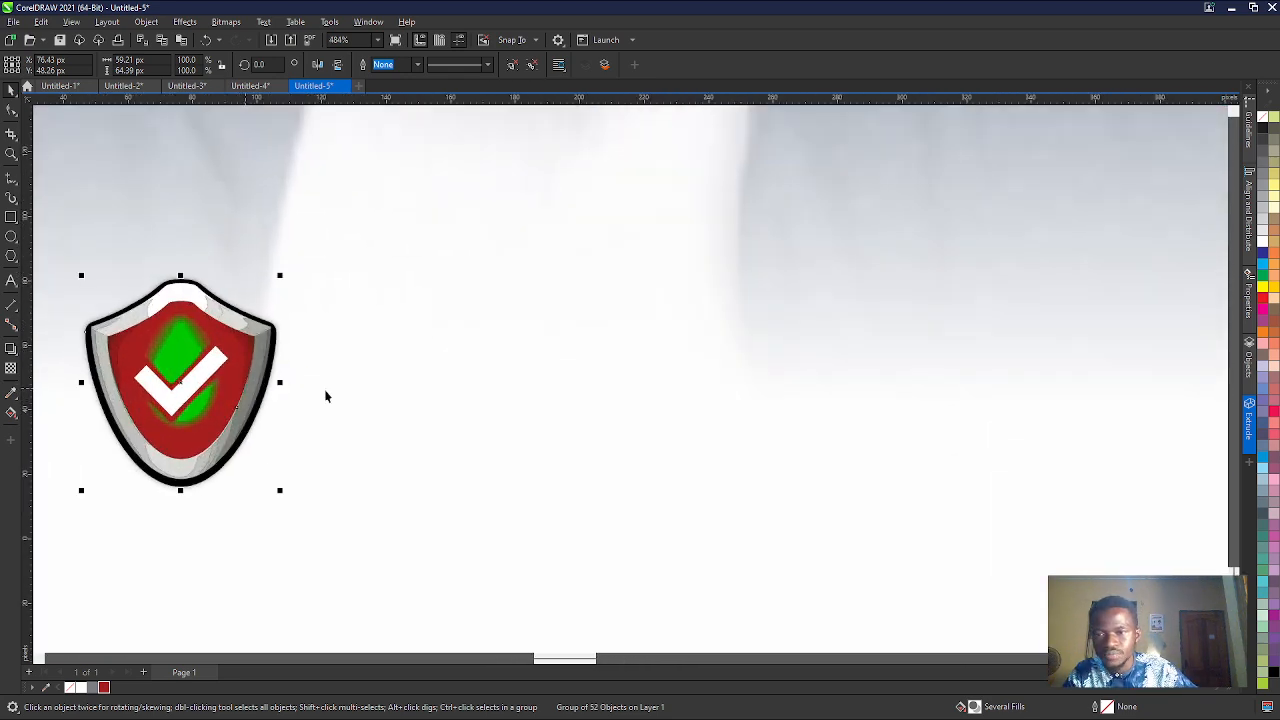
left_click_drag(193, 440, 432, 435)
left_click(203, 441)
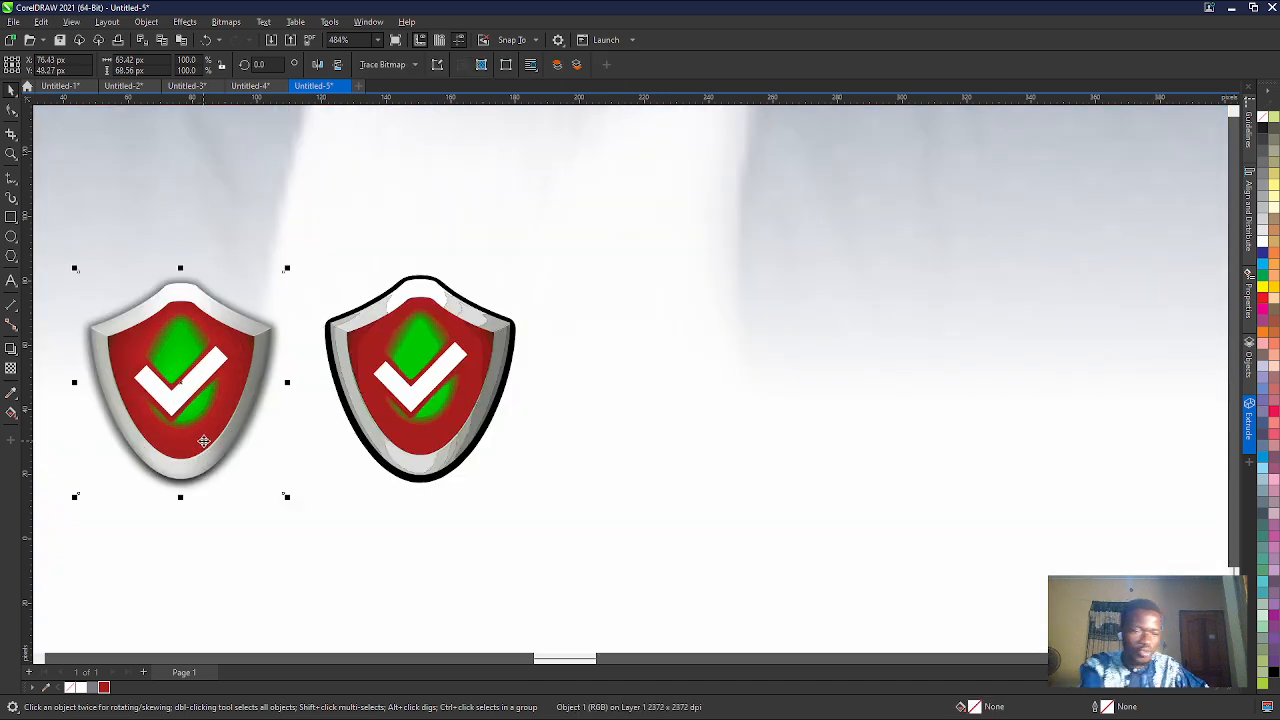
key("Delete")
left_click(417, 432)
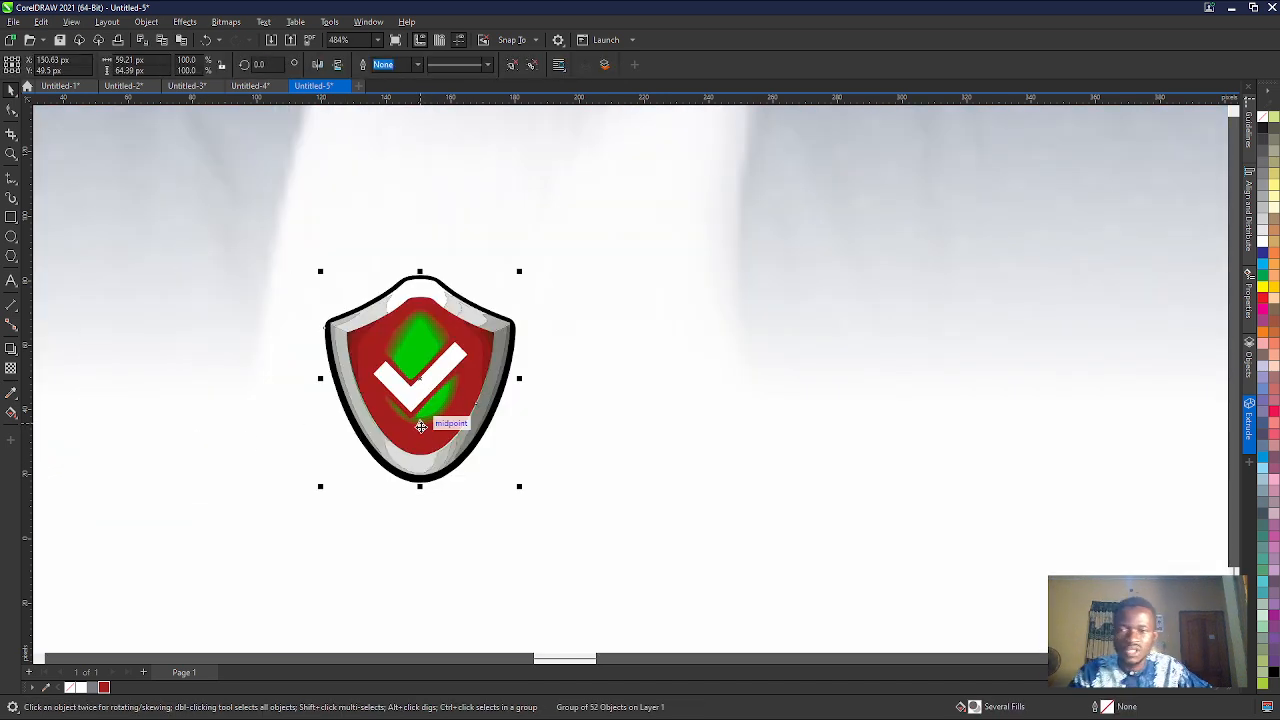
- Ungroup the traced shield and recolour the bright green shape above the checkmark with the dark red #A51F20
left_click(516, 66)
left_click(447, 325)
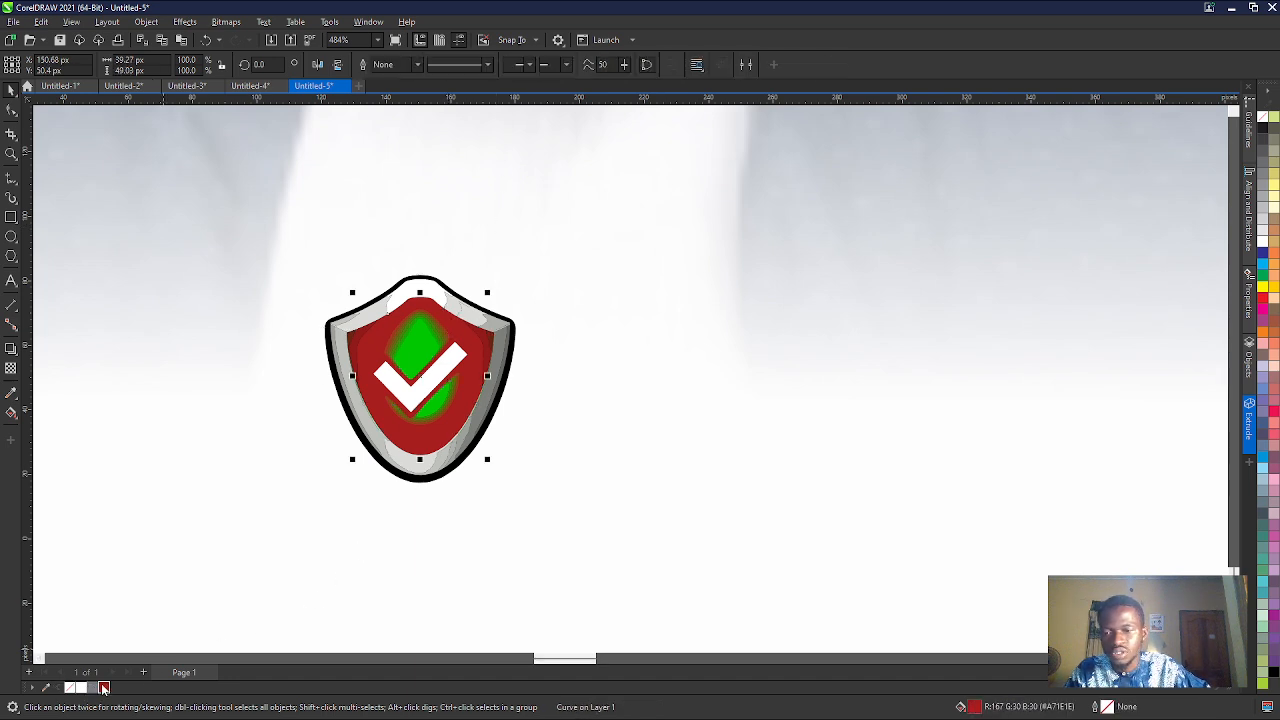
left_click(412, 340)
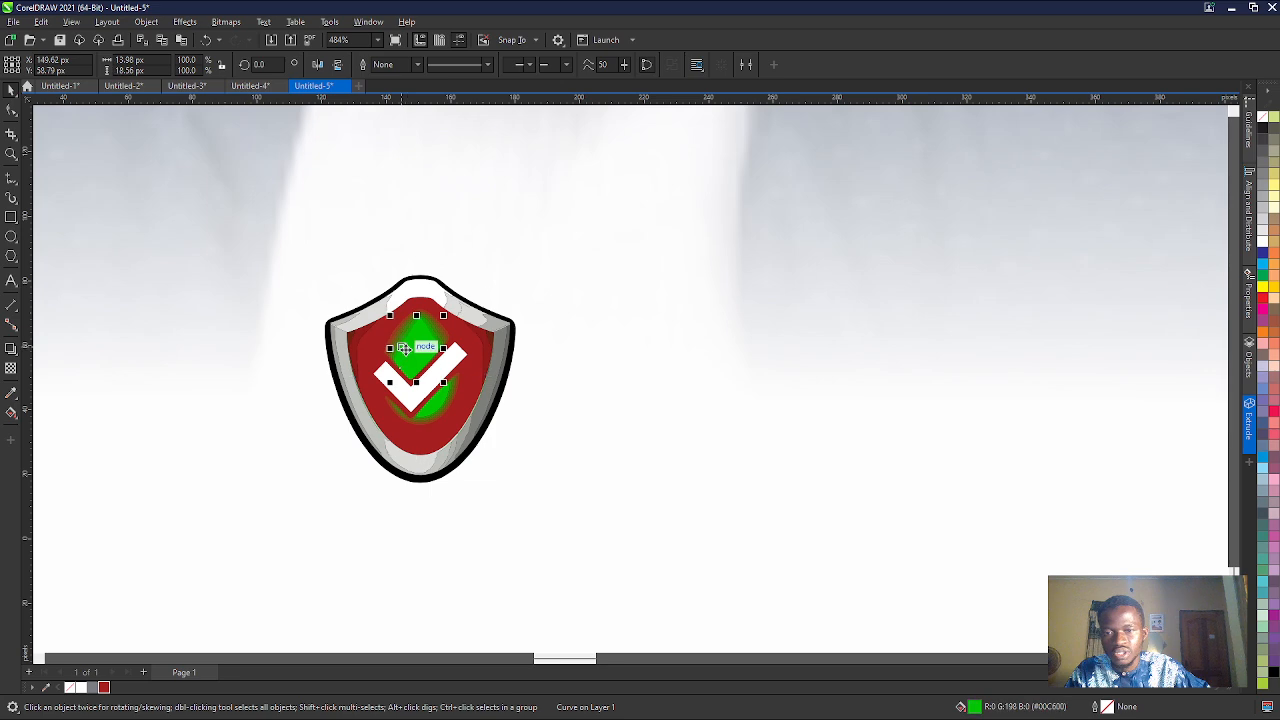
left_click(104, 688)
scroll(350, 420, "up", 2)
scroll(429, 336, "down", 2)
scroll(472, 237, "up", 1)
scroll(472, 237, "down", 1)
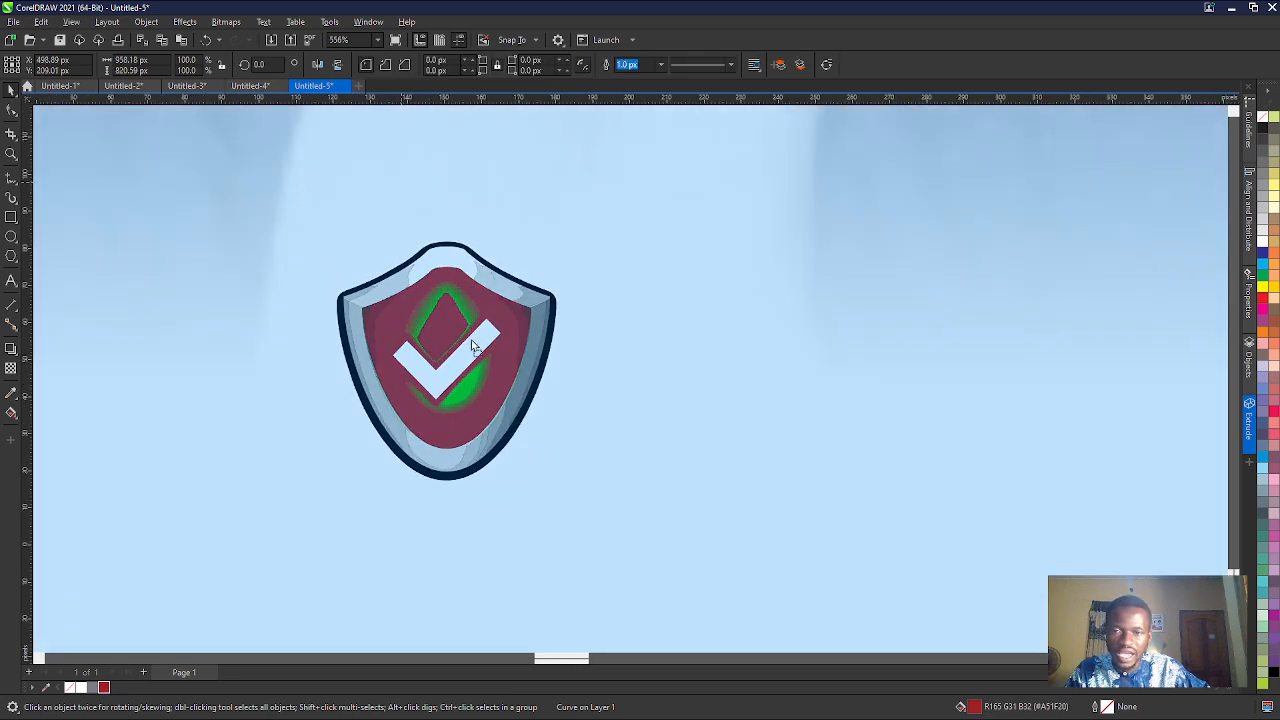
- Select all the shield pieces and move them off the page to its left, at about X -160, Y 57 px
scroll(480, 358, "down", 5)
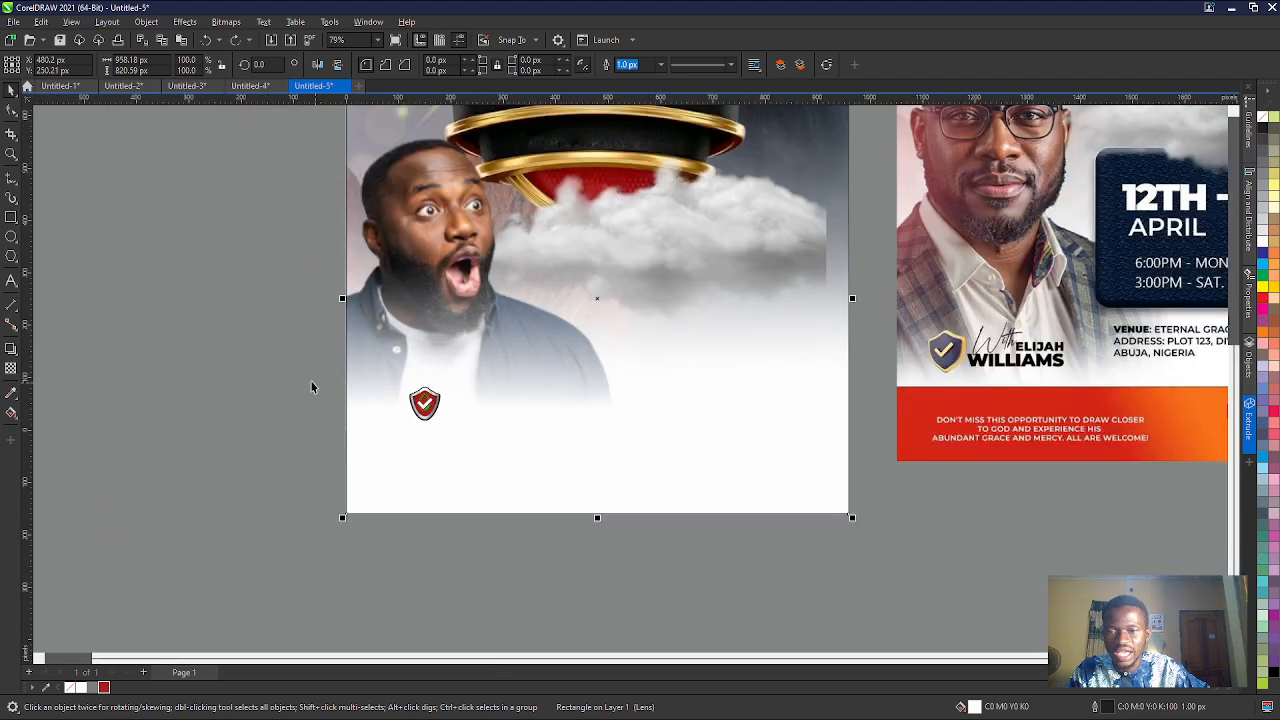
left_click_drag(288, 358, 491, 463)
left_click_drag(424, 403, 262, 400)
- Fill the layered green shapes above the shield's checkmark with the dark red #A51F20
scroll(240, 385, "up", 3)
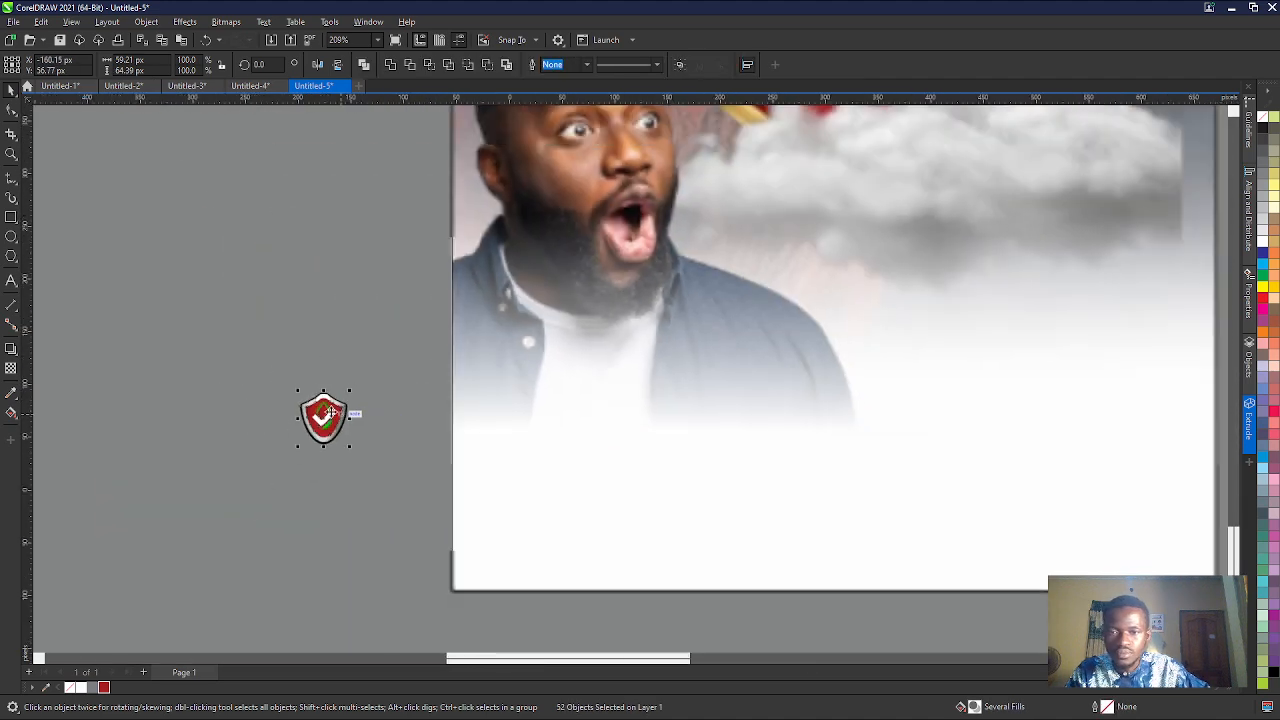
scroll(370, 377, "up", 2)
scroll(281, 488, "up", 3)
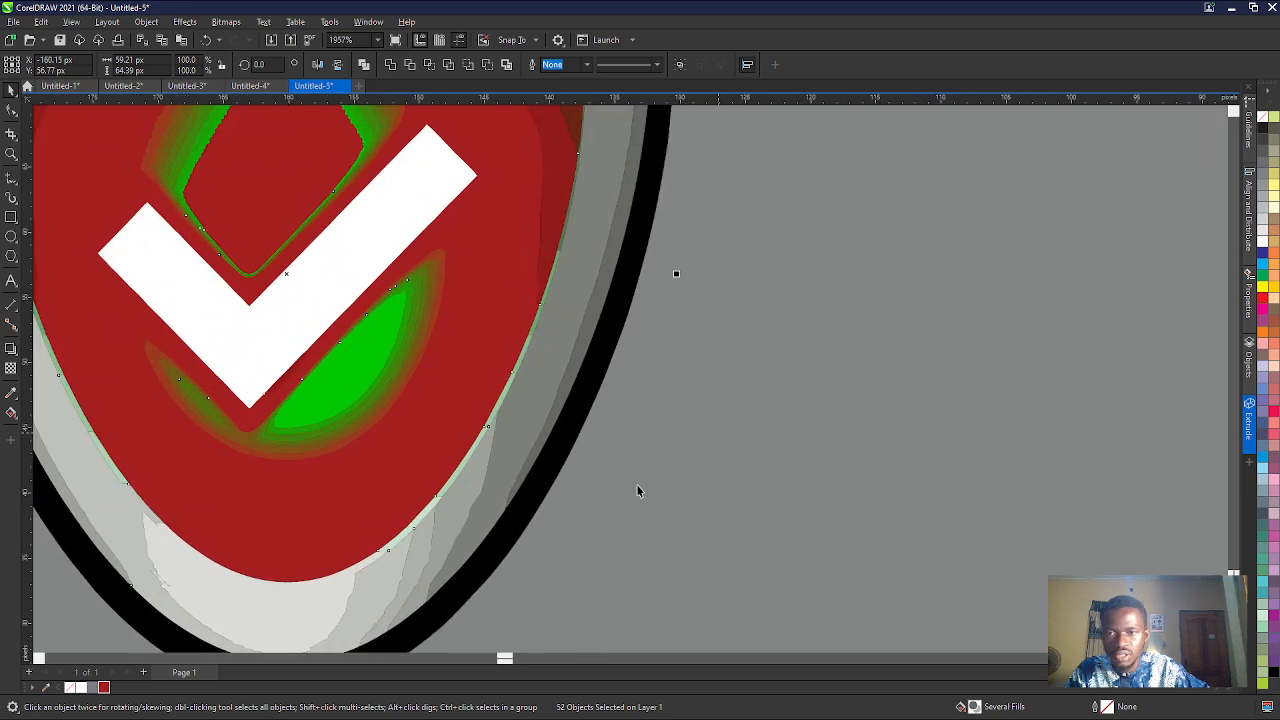
scroll(600, 476, "down", 2)
scroll(440, 294, "up", 1)
scroll(372, 332, "down", 2)
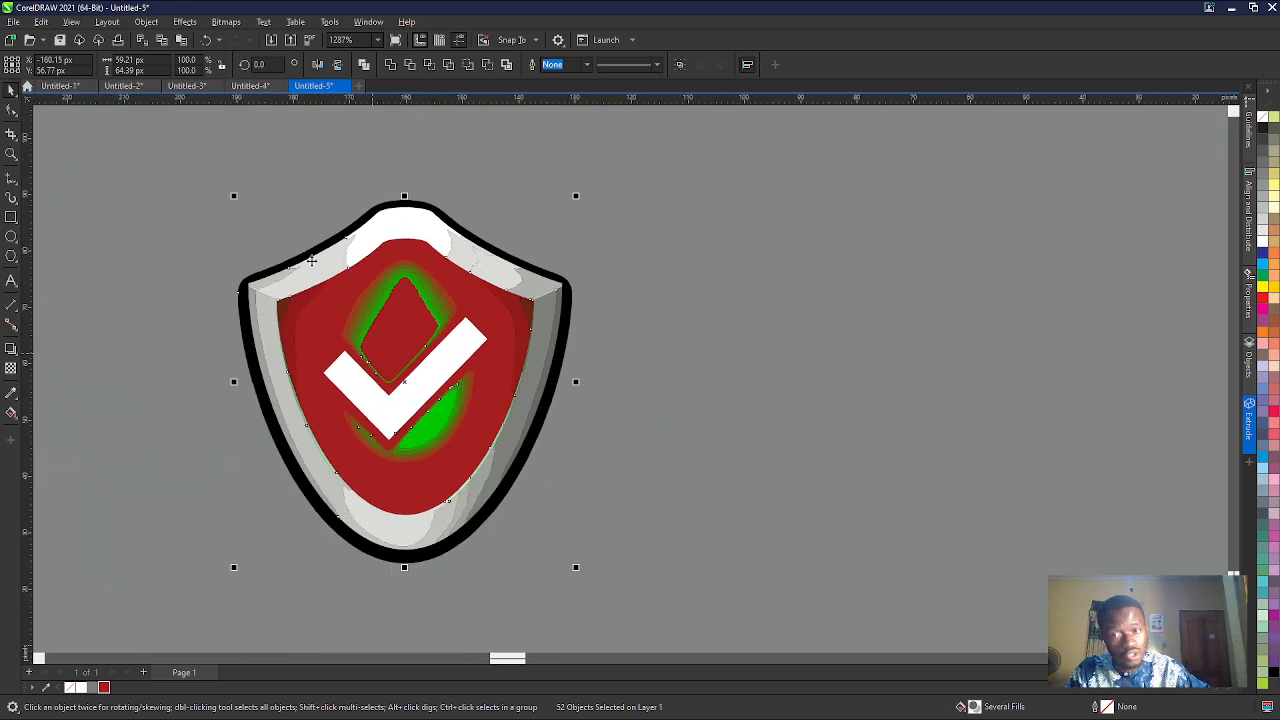
left_click(320, 201)
left_click_drag(314, 155, 457, 400)
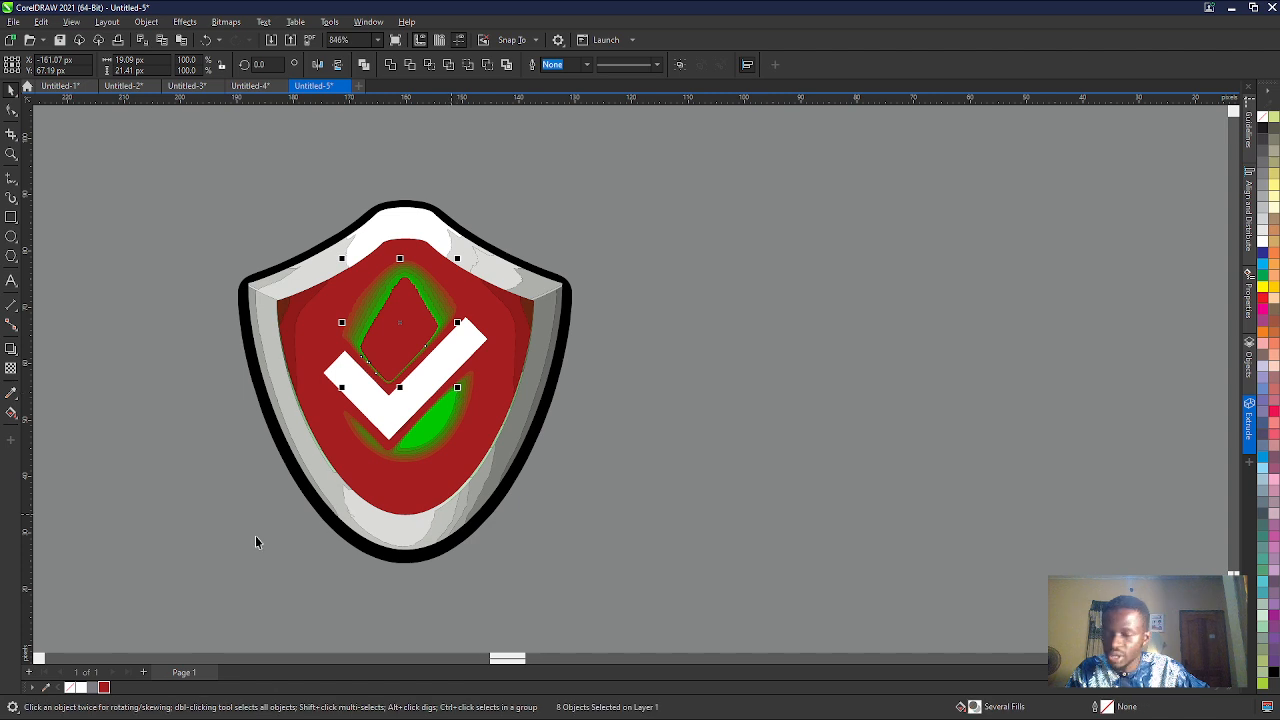
left_click(104, 688)
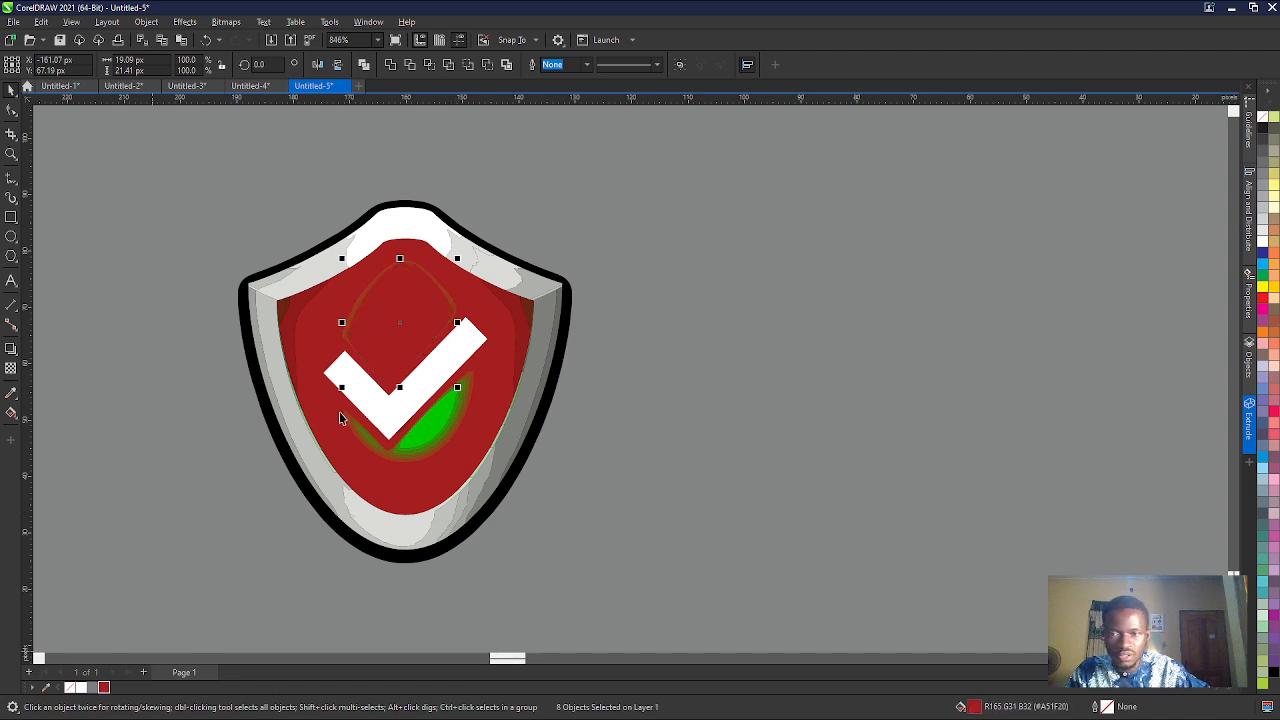
- Recolour the leftover brown outline curve above the checkmark with the dark red #A51F20
scroll(355, 313, "up", 3)
left_click(355, 314)
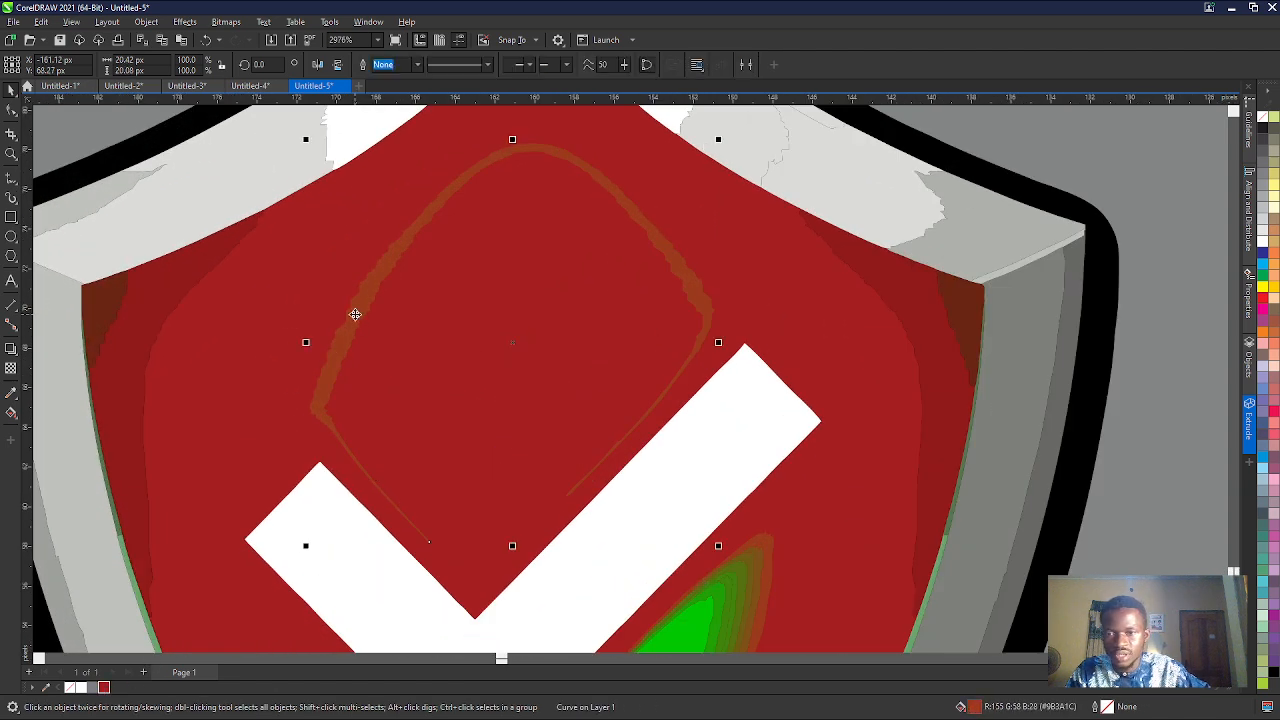
left_click(103, 688)
scroll(354, 371, "down", 4)
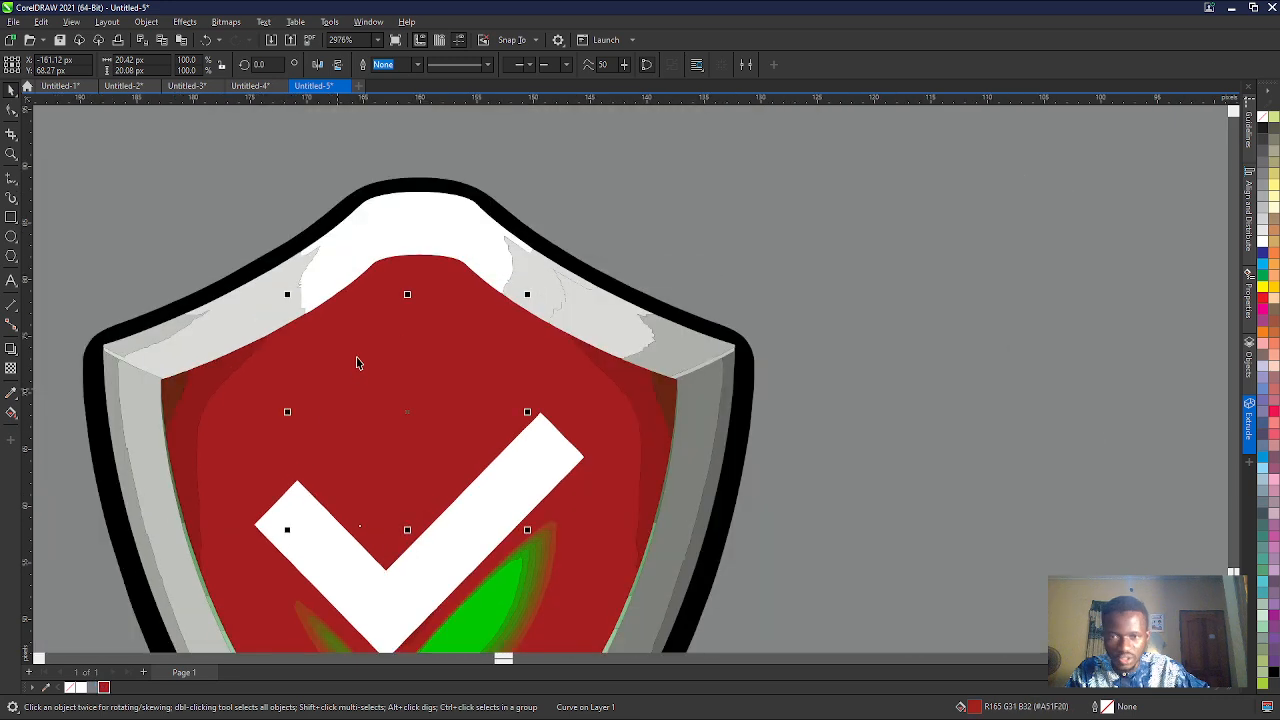
- Fill the bright green shapes at the lower right of the checkmark with the dark red #A51F20
scroll(367, 482, "up", 3)
scroll(367, 482, "up", 2)
scroll(414, 363, "down", 2)
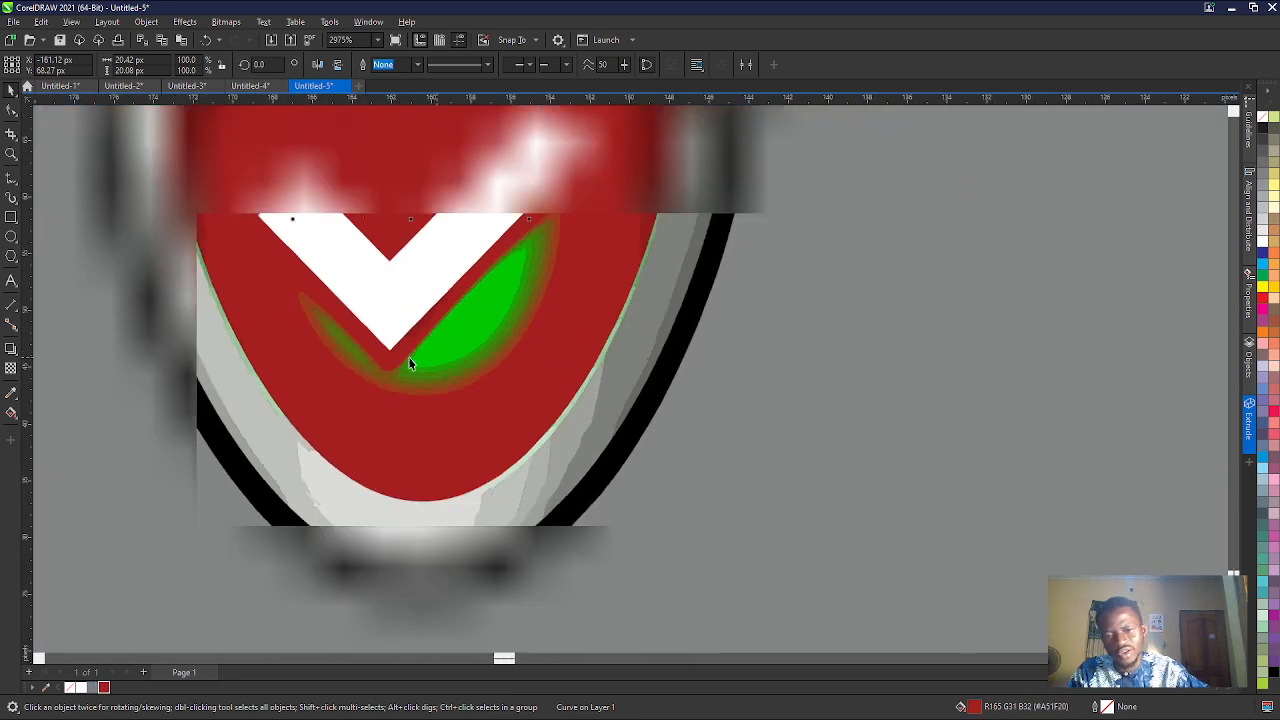
left_click(606, 480)
left_click_drag(591, 456, 383, 238)
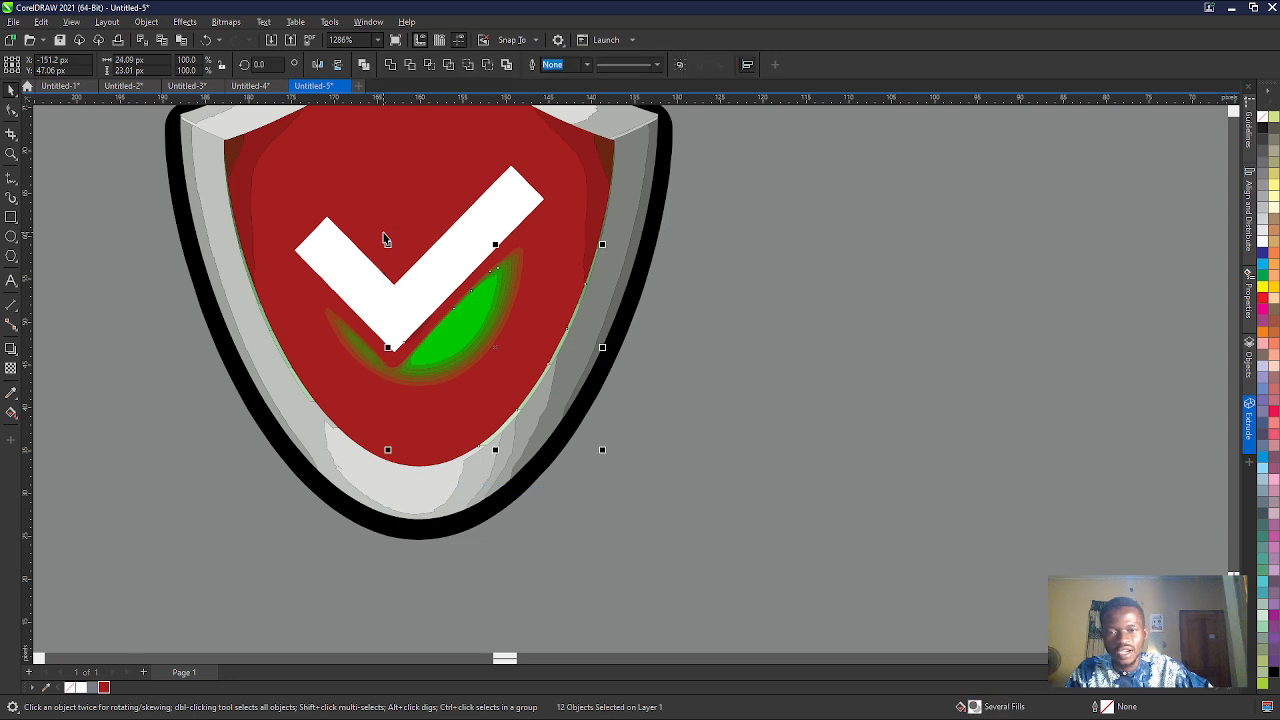
left_click(104, 687)
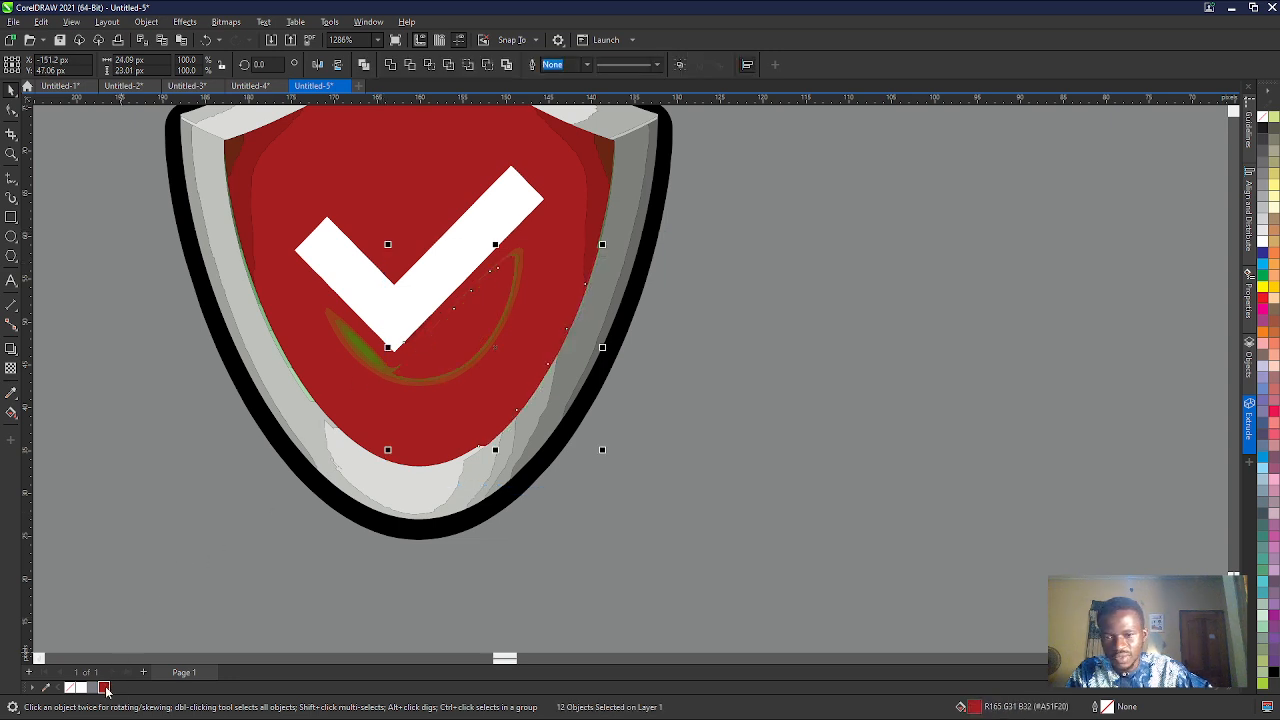
- Fill the remaining green pieces below the checkmark and along the shield's lower inner rim with the dark red #A51F20
left_click(350, 338)
left_click_drag(163, 273, 617, 426)
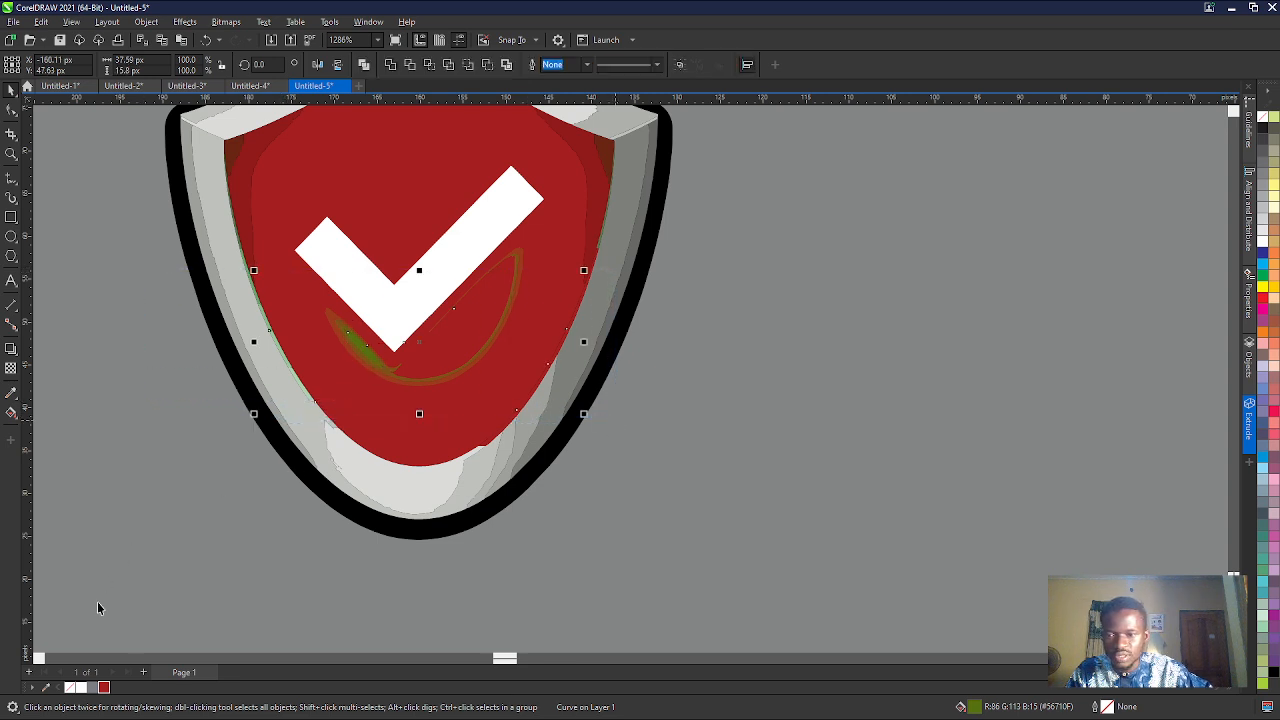
left_click(104, 688)
left_click_drag(686, 367, 457, 234)
left_click(516, 265)
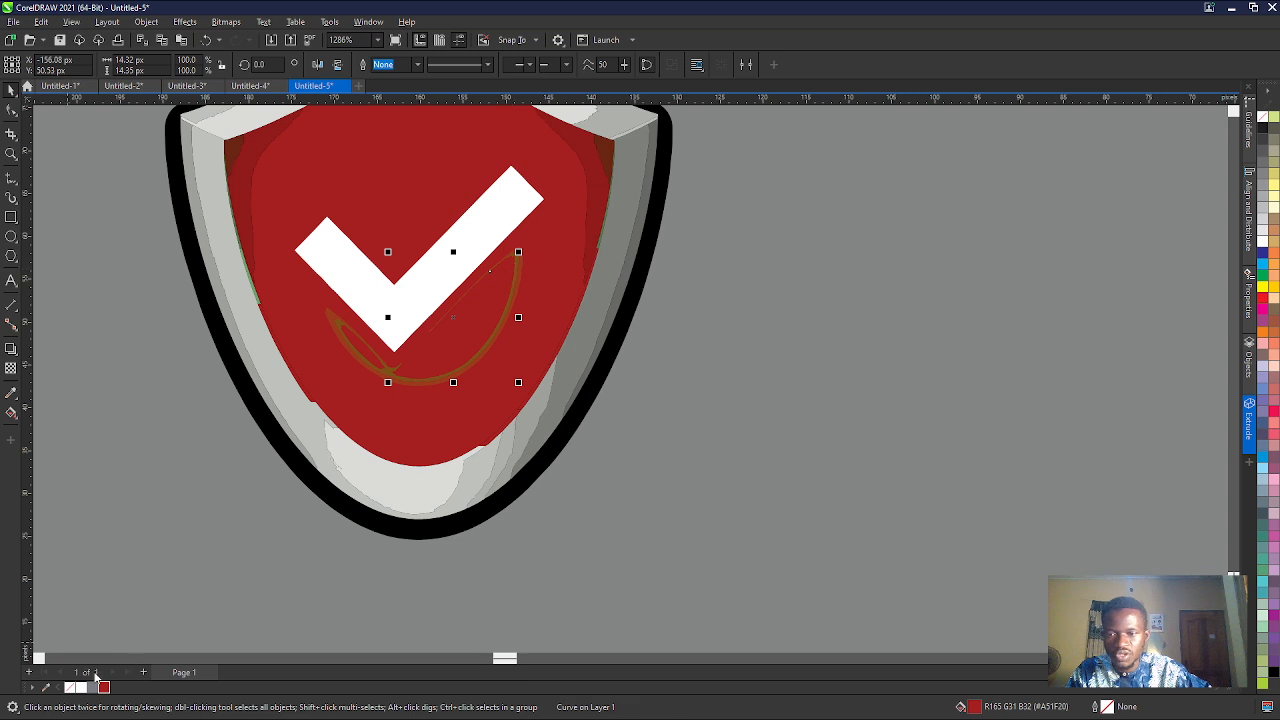
- Recolour the two leftover brown curves beneath the checkmark with the dark red #A51F20
scroll(441, 409, "up", 5)
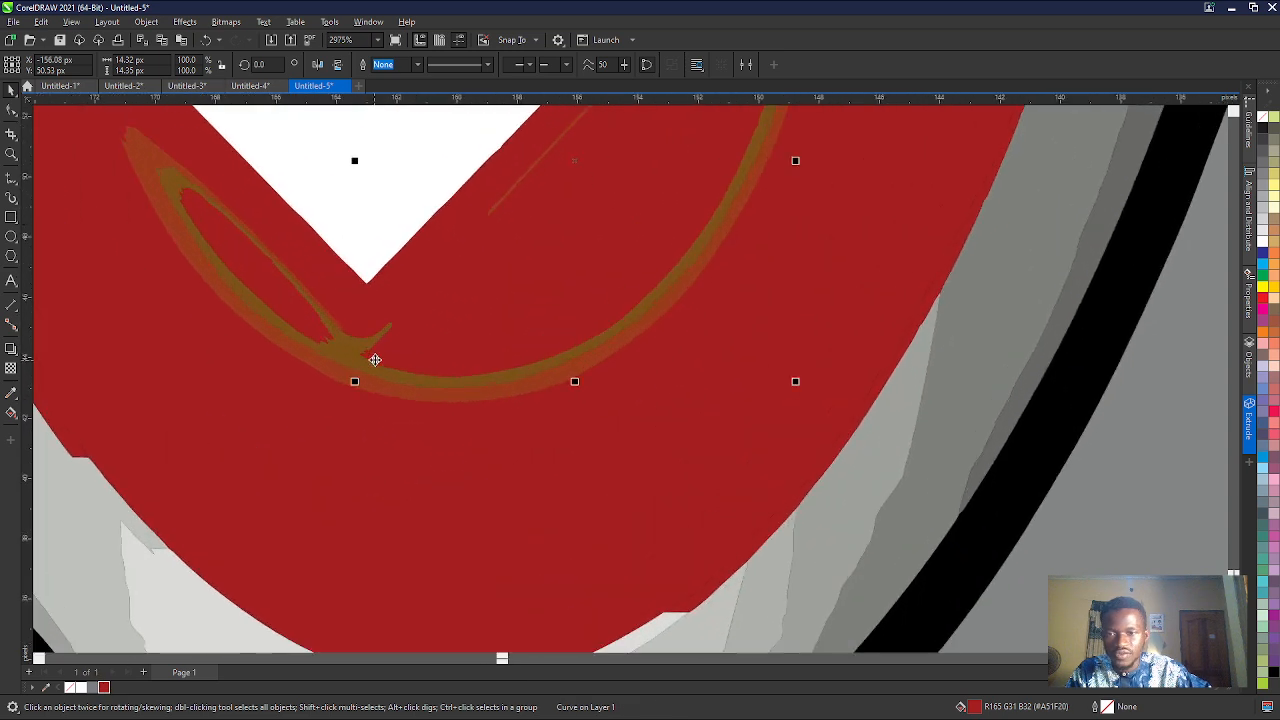
left_click(106, 688)
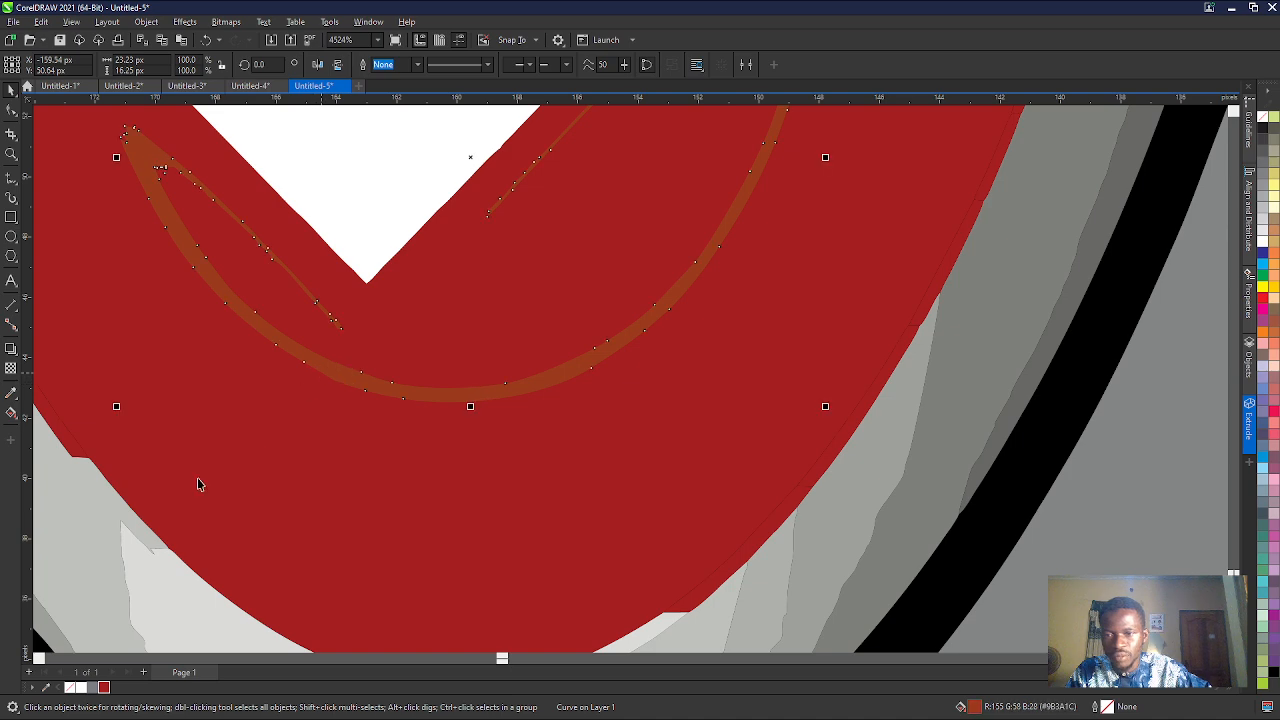
left_click(104, 688)
scroll(330, 450, "down", 4)
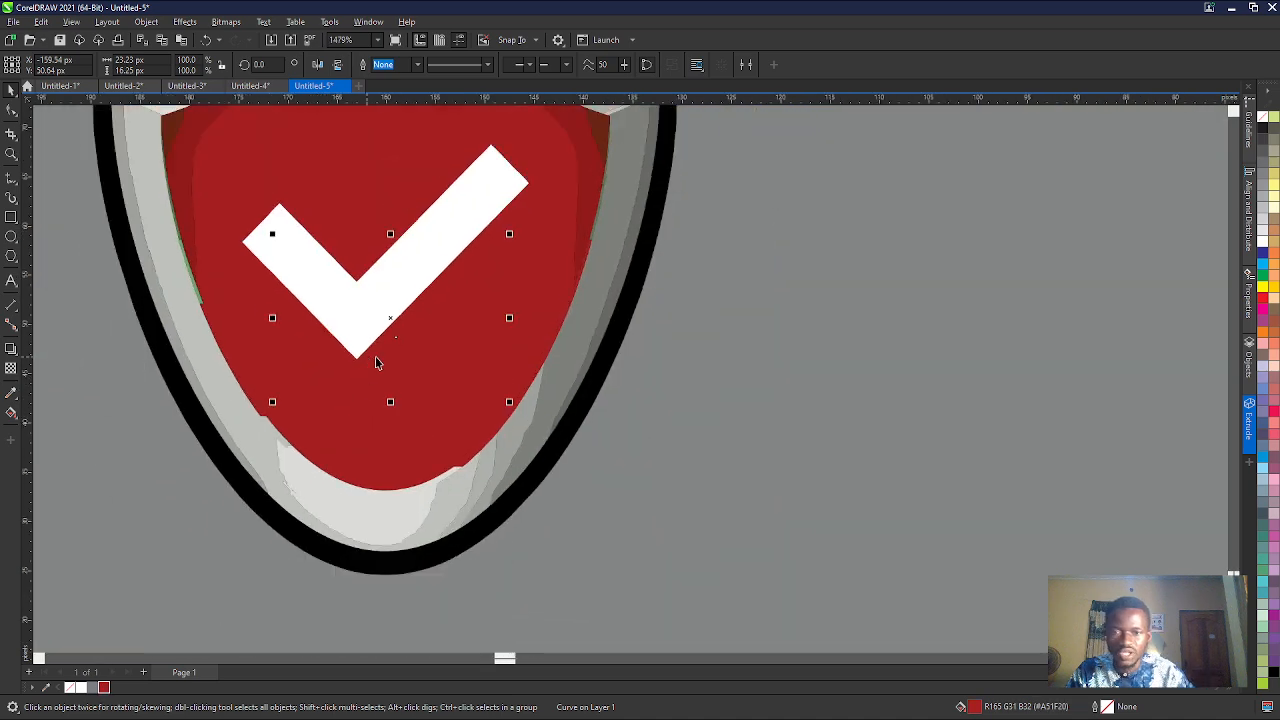
- Shrink the whole shield to about 38 px wide and place it on the man's lower left side at about X 51, Y 55 px
scroll(390, 366, "down", 3)
left_click(500, 388)
scroll(500, 388, "down", 2)
scroll(500, 390, "down", 3)
left_click_drag(397, 294, 529, 437)
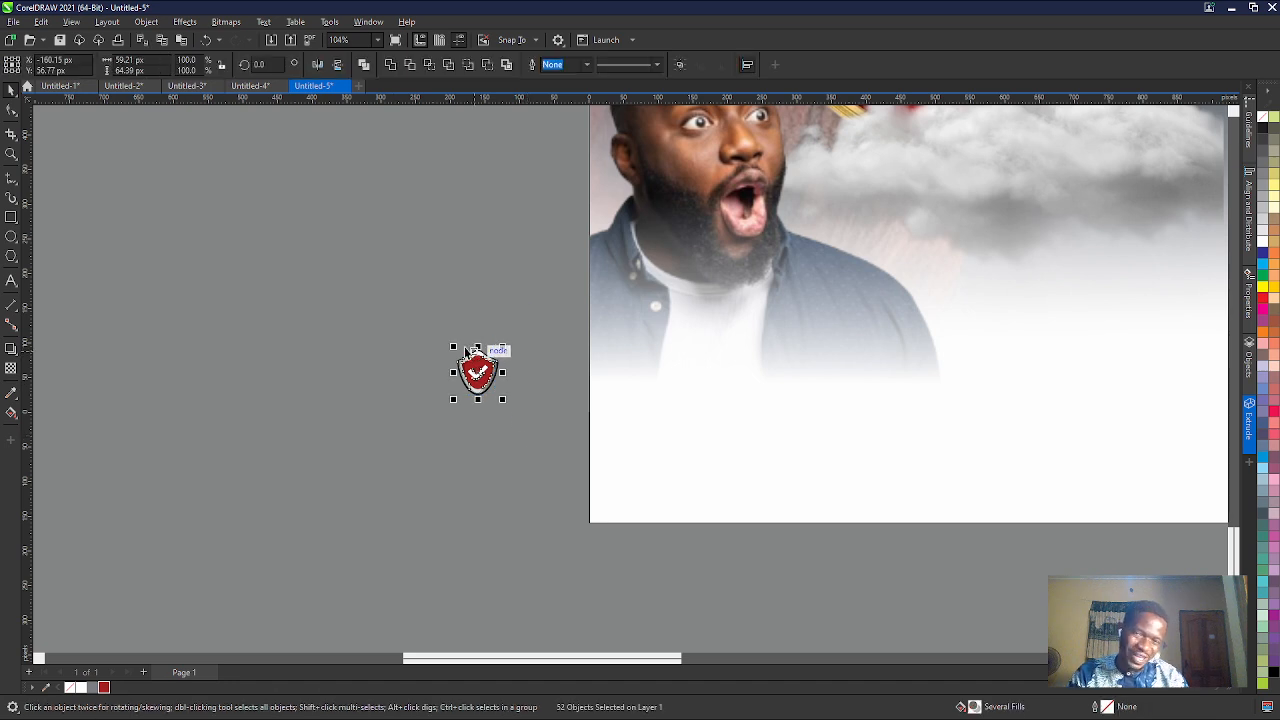
left_click_drag(454, 348, 628, 378)
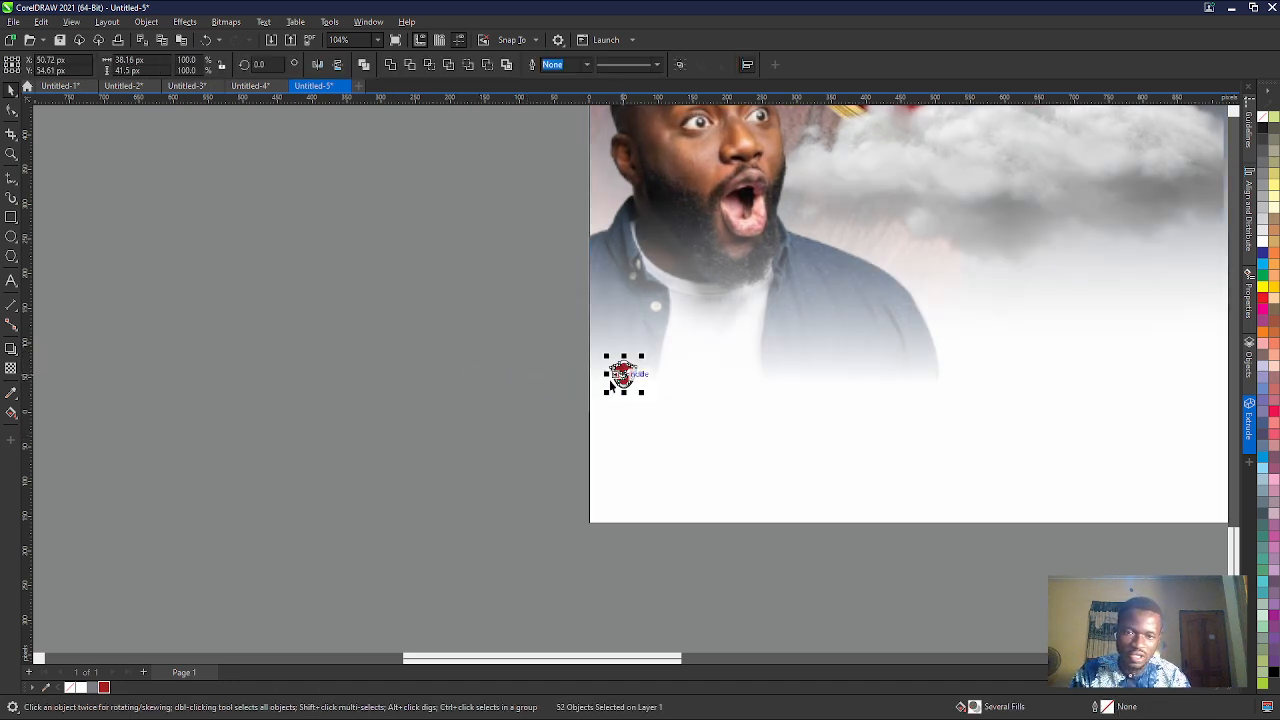
left_click(491, 403)
- Start an artistic text in the empty area beside the flyer with the first line "APOSTLE. REV"
left_click(11, 280)
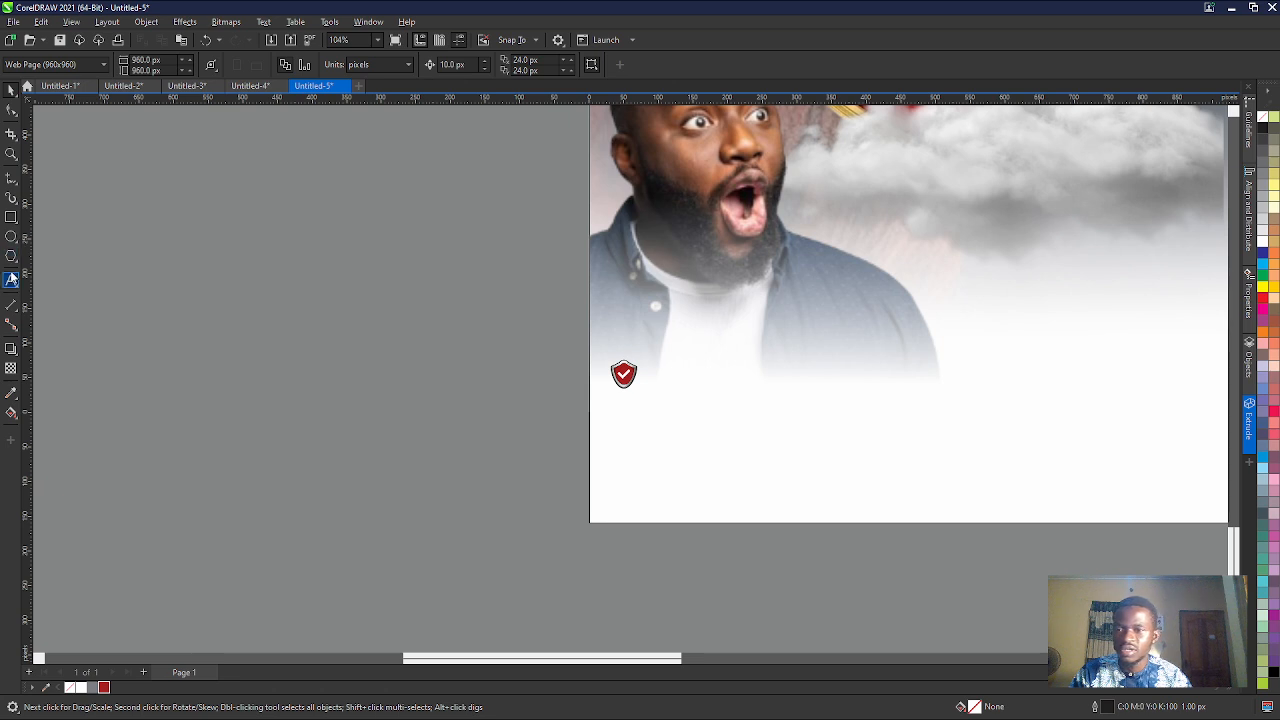
left_click(195, 285)
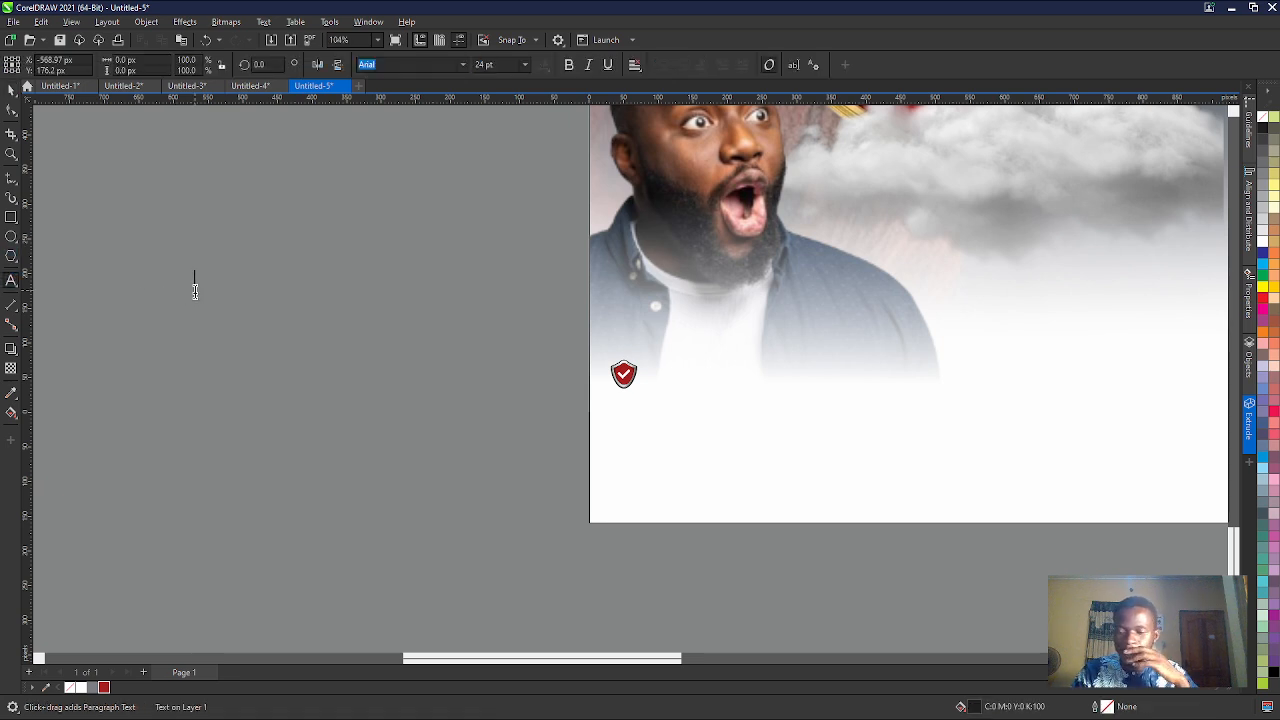
type("APO")
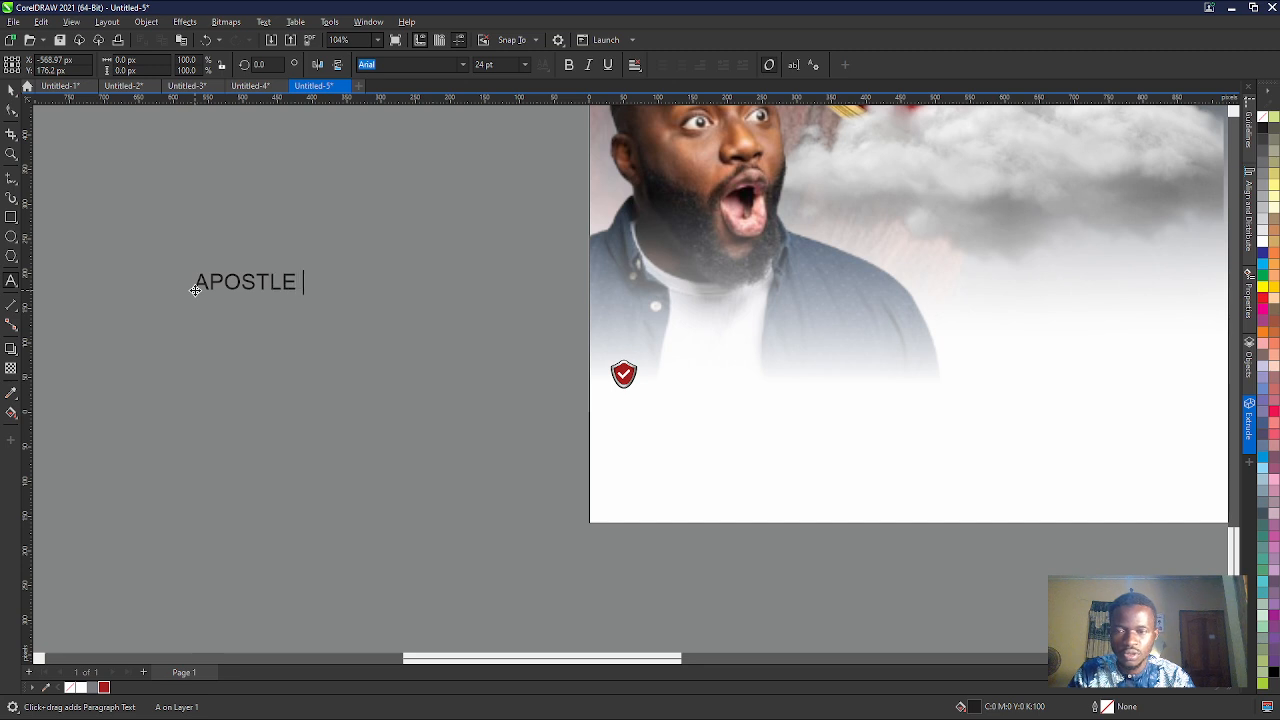
type("STLE")
key("Return")
key("BackSpace")
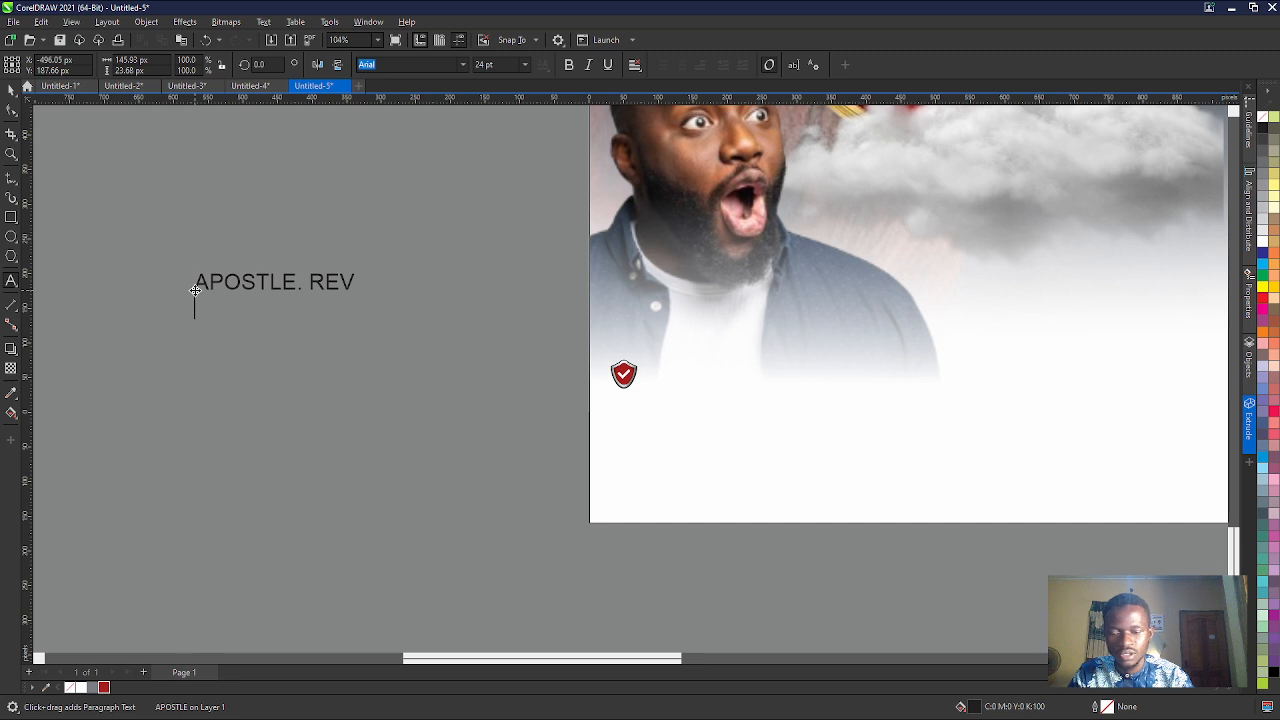
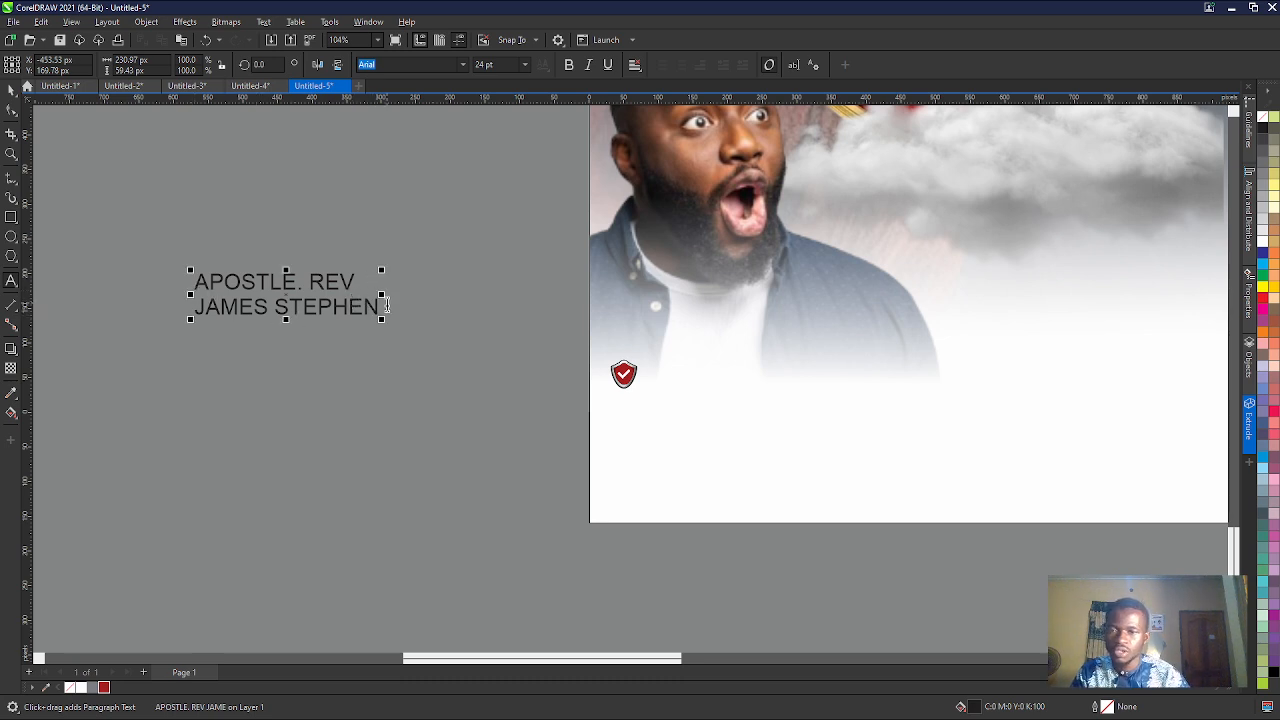
- Move the two-line text onto the flyer beside the red shield, centred at about X 216, Y 59 px
key("ctrl+a")
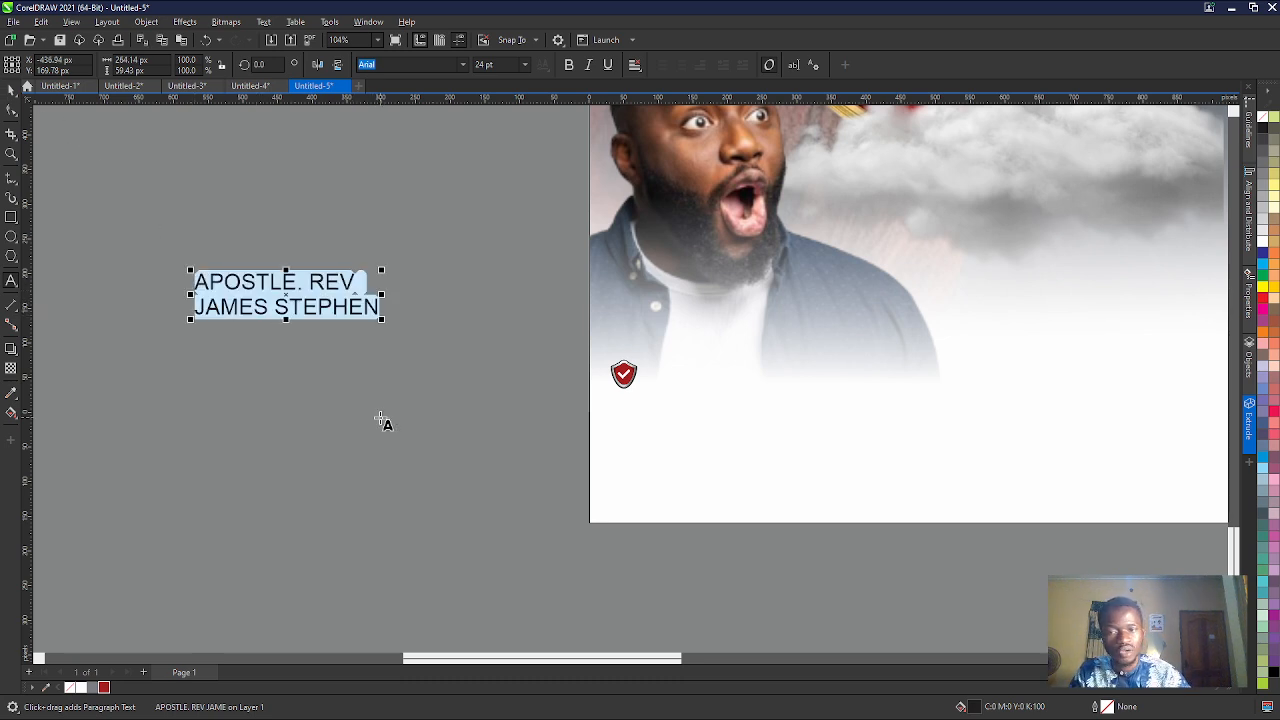
scroll(383, 421, "down", 3)
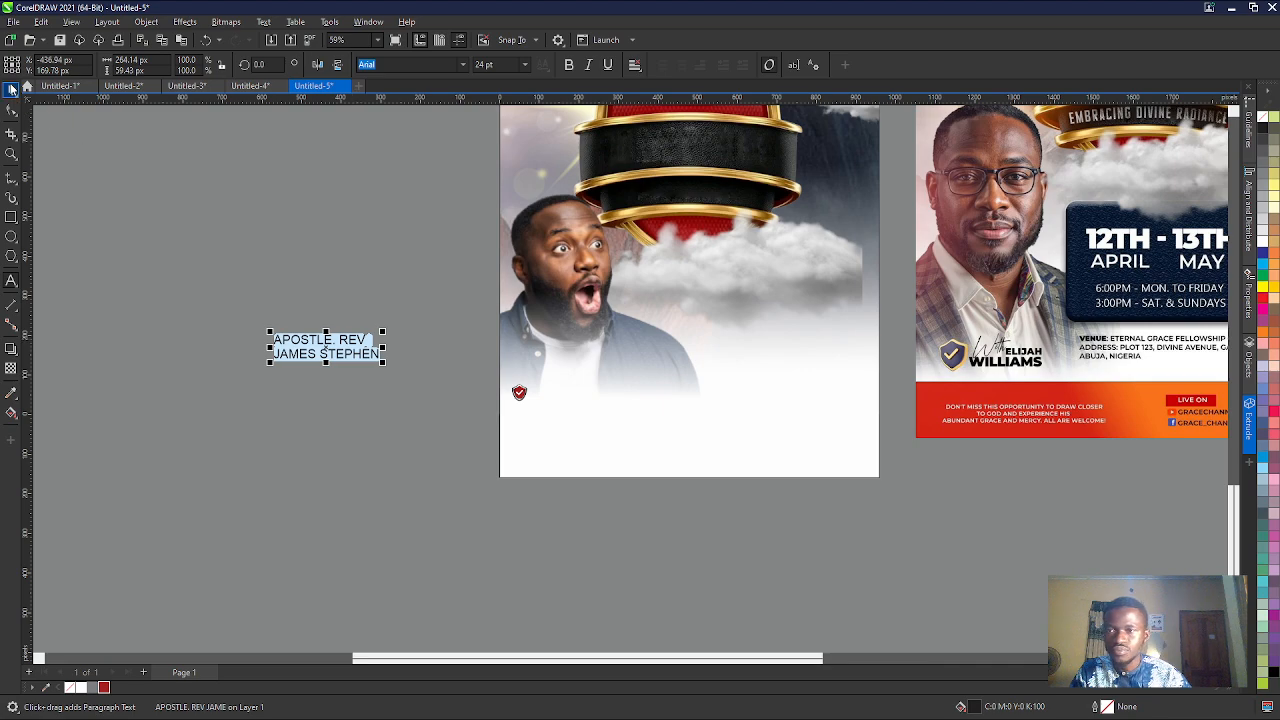
left_click(10, 88)
left_click_drag(333, 352, 560, 380)
scroll(200, 328, "down", 2)
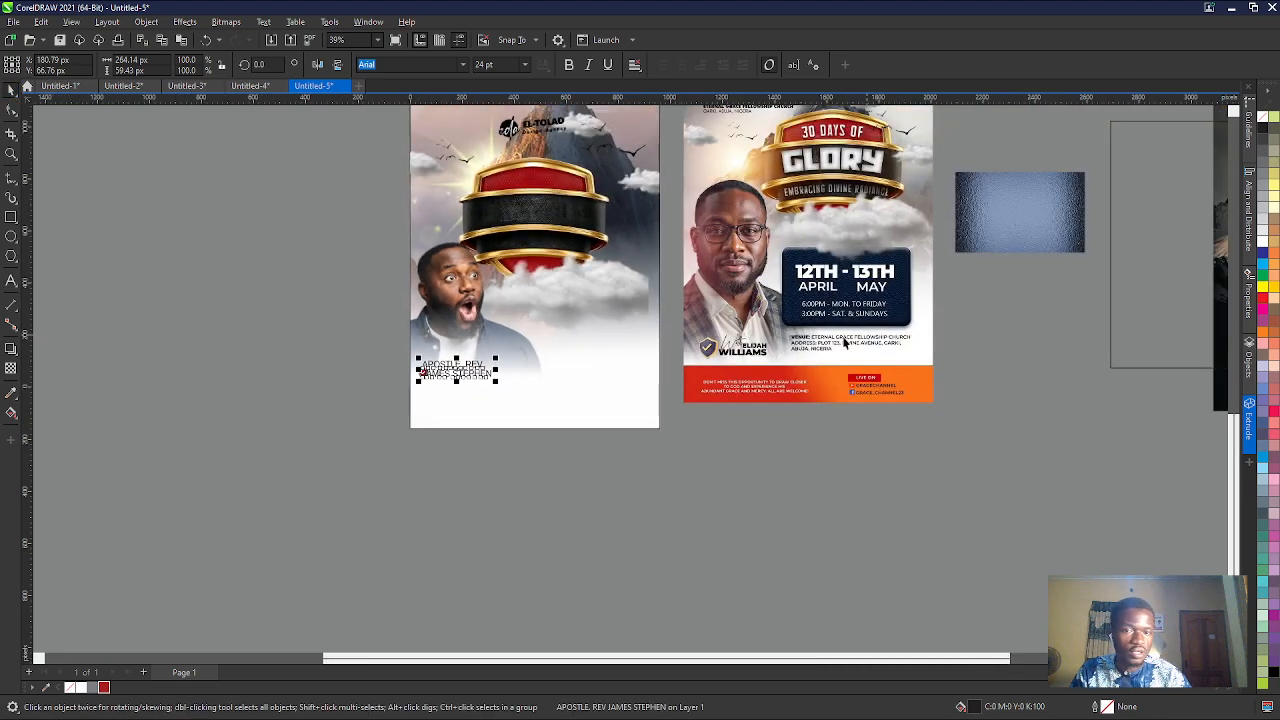
scroll(779, 355, "up", 7)
scroll(733, 336, "down", 1)
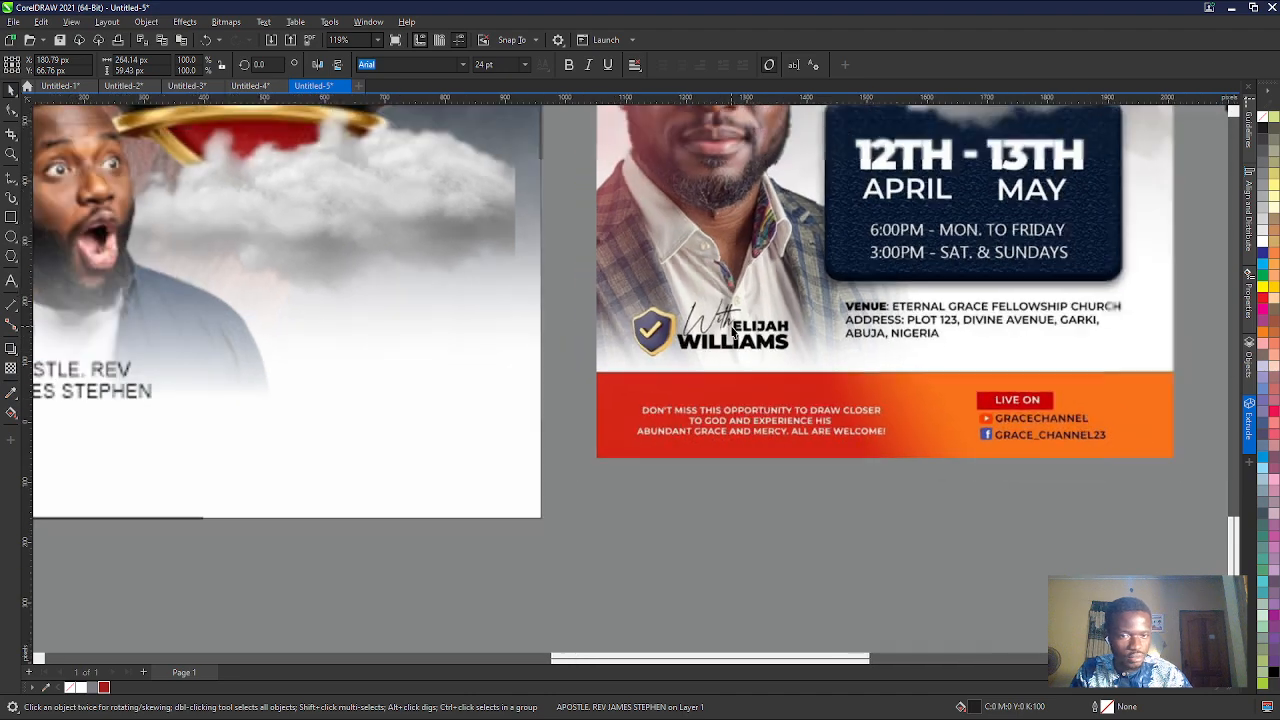
scroll(544, 480, "down", 2)
scroll(203, 368, "up", 3)
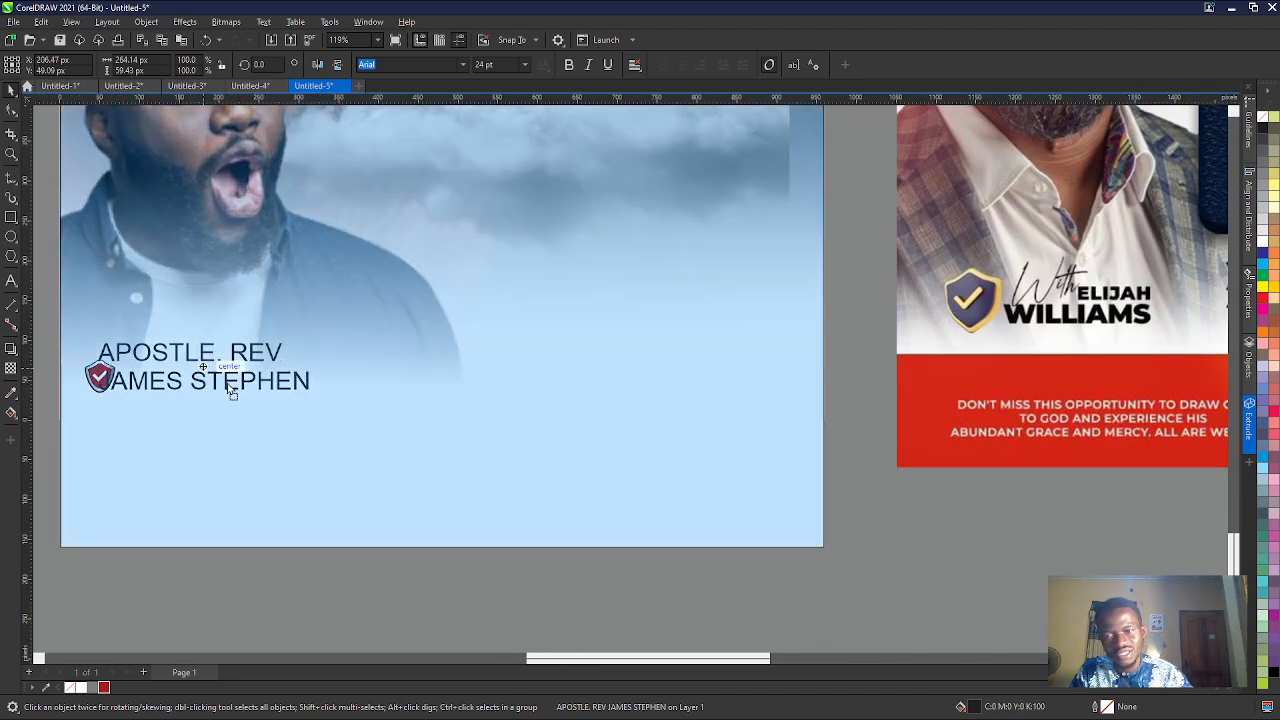
left_click_drag(203, 368, 233, 380)
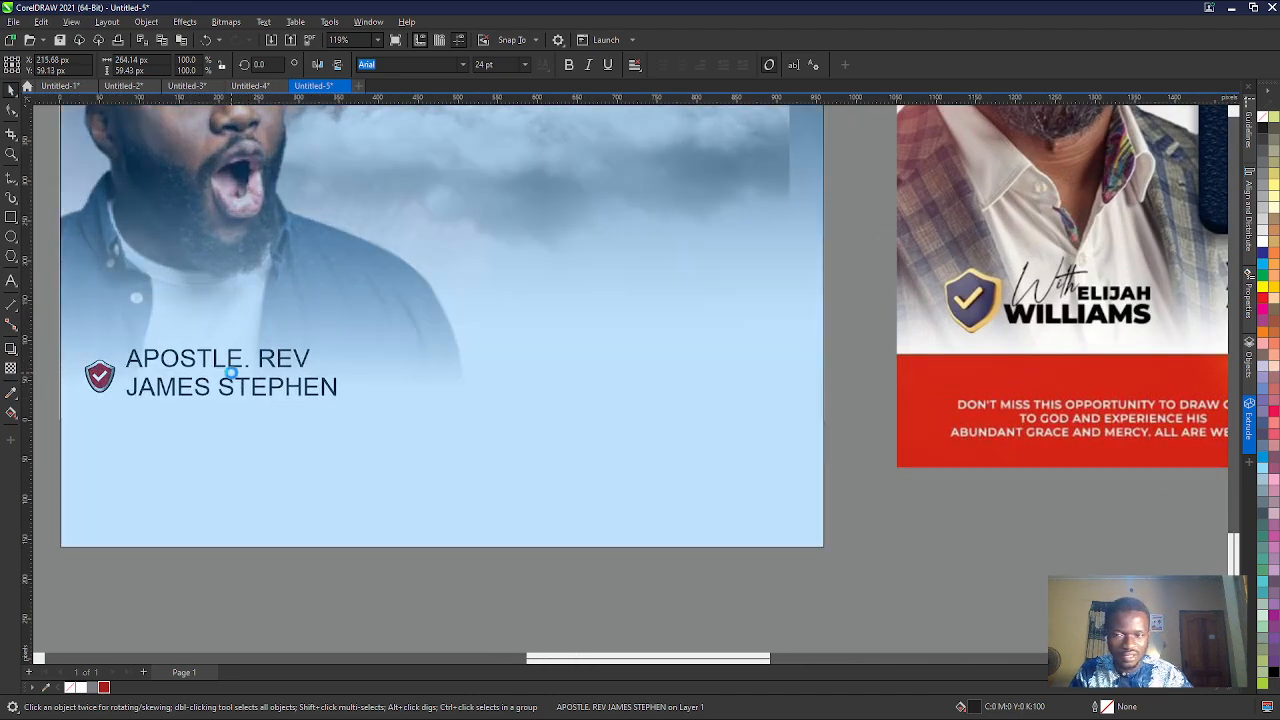
scroll(310, 358, "down", 2)
scroll(175, 345, "up", 2)
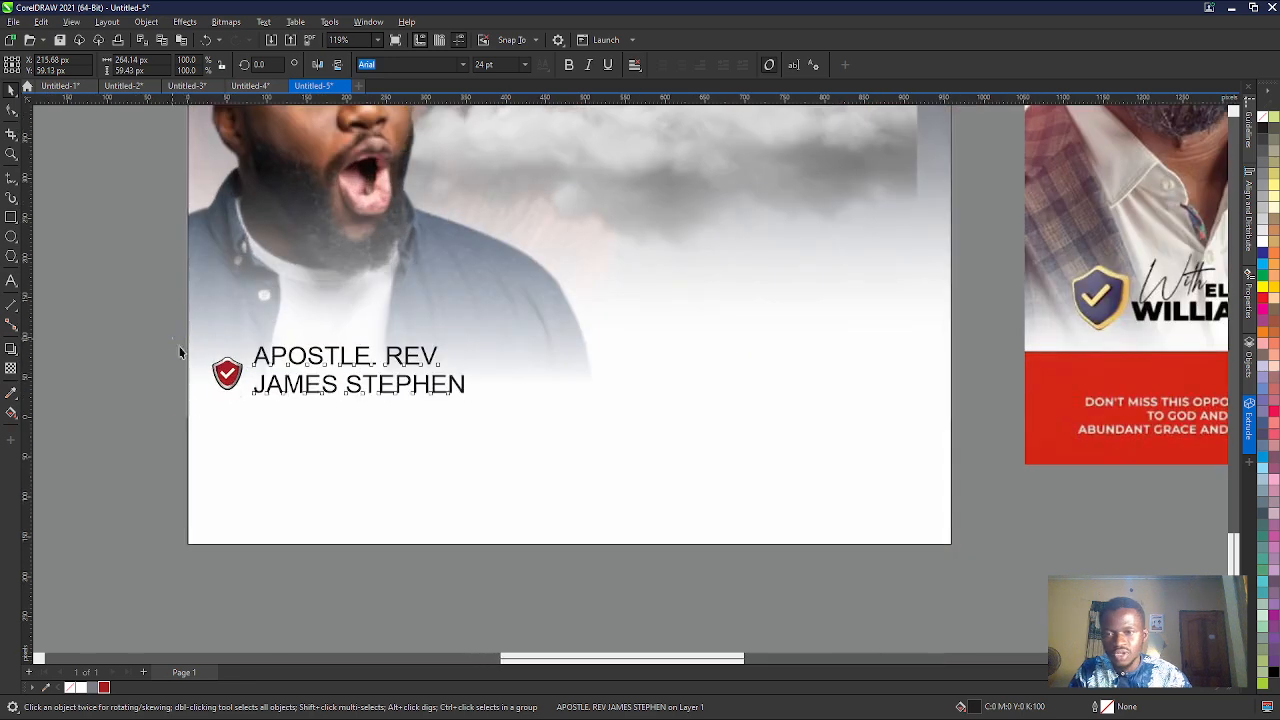
- Enlarge the shield slightly and shift the two-line text beside it to about X 232, Y 51 px
left_click(228, 375)
left_click_drag(251, 402, 255, 409)
left_click(283, 393)
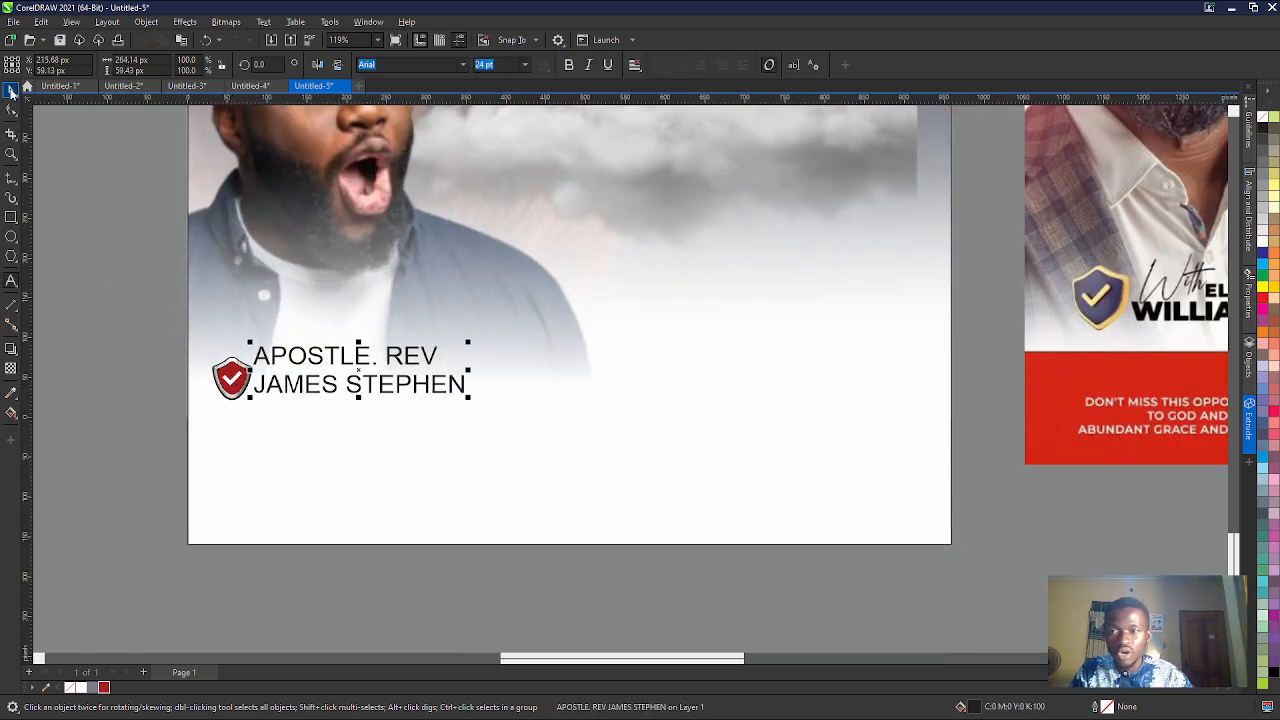
scroll(360, 415, "down", 2)
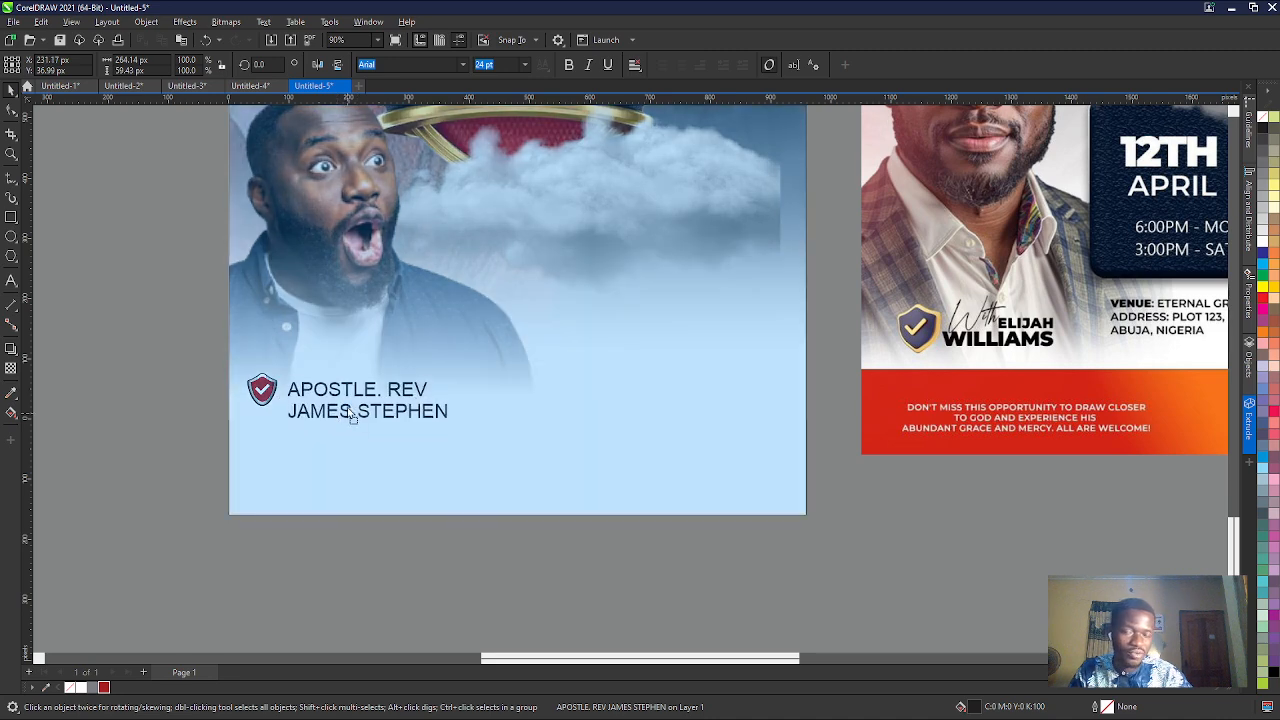
left_click_drag(355, 407, 348, 397)
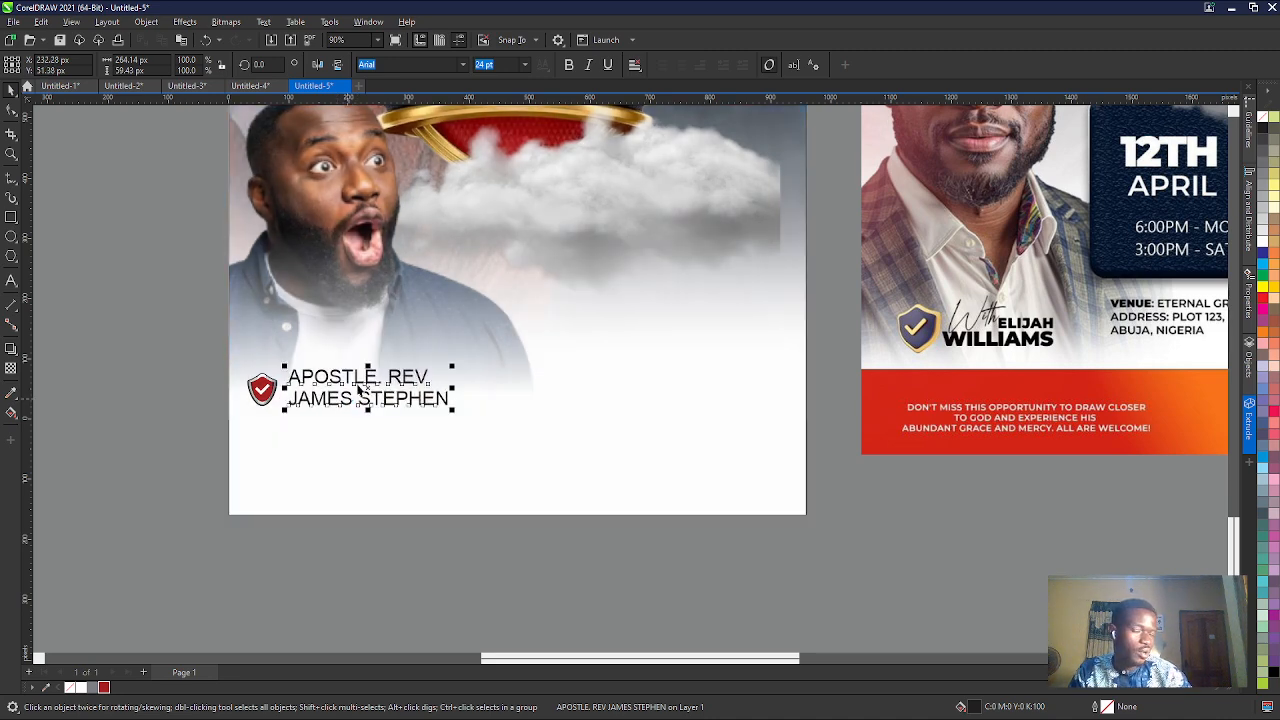
- Break the text into separate lines and set the "APOSTLE. REV" line in Geometria at 16 pt
double_click(375, 390)
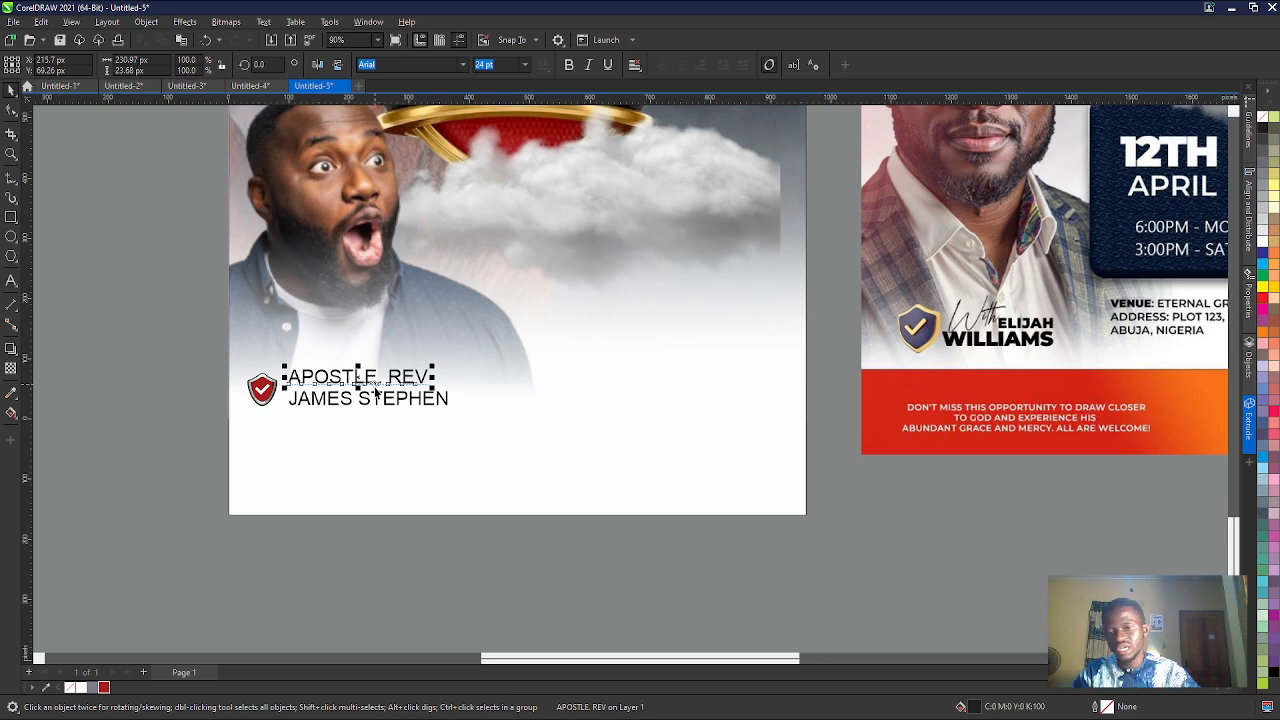
scroll(375, 390, "up", 4)
scroll(375, 392, "up", 4)
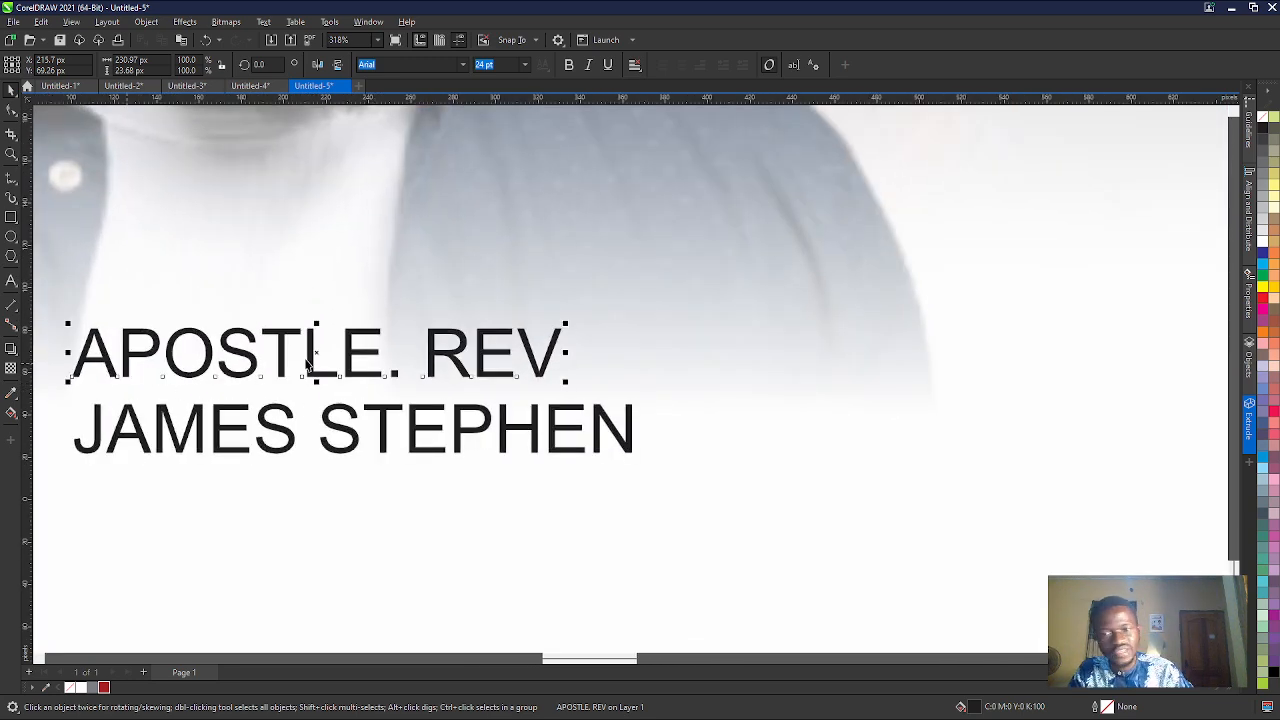
double_click(548, 340)
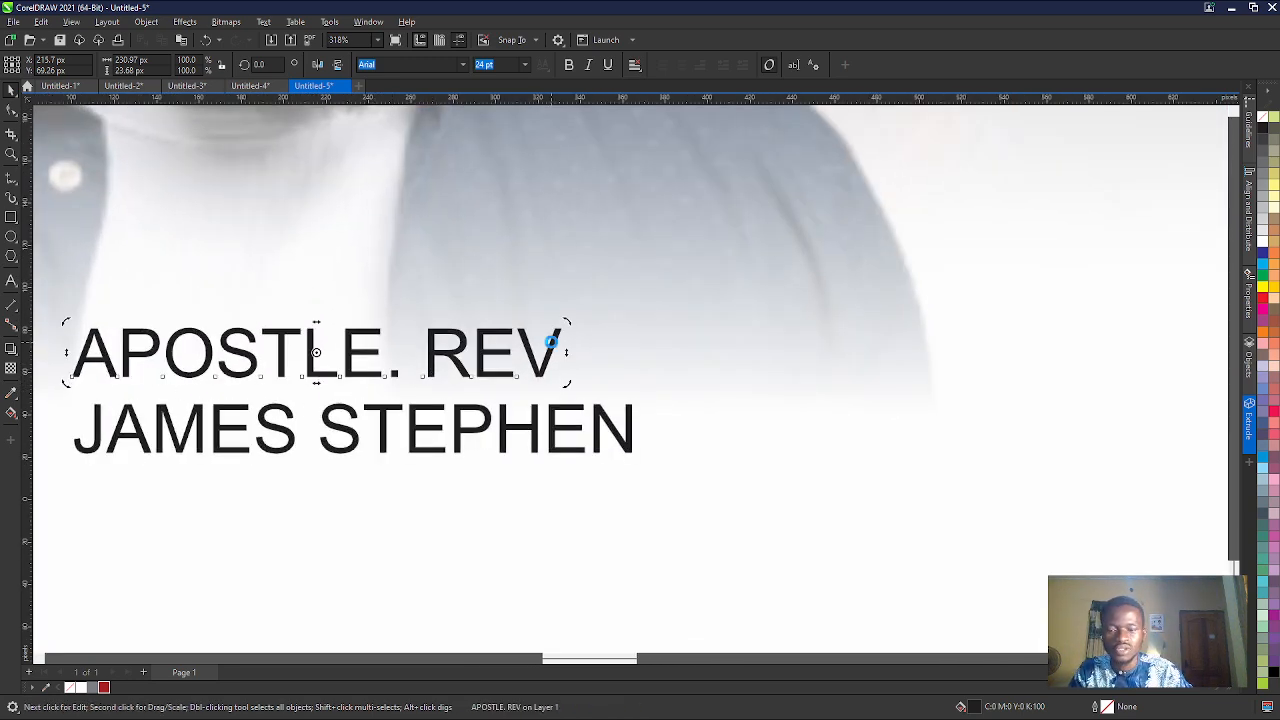
key("ctrl+a")
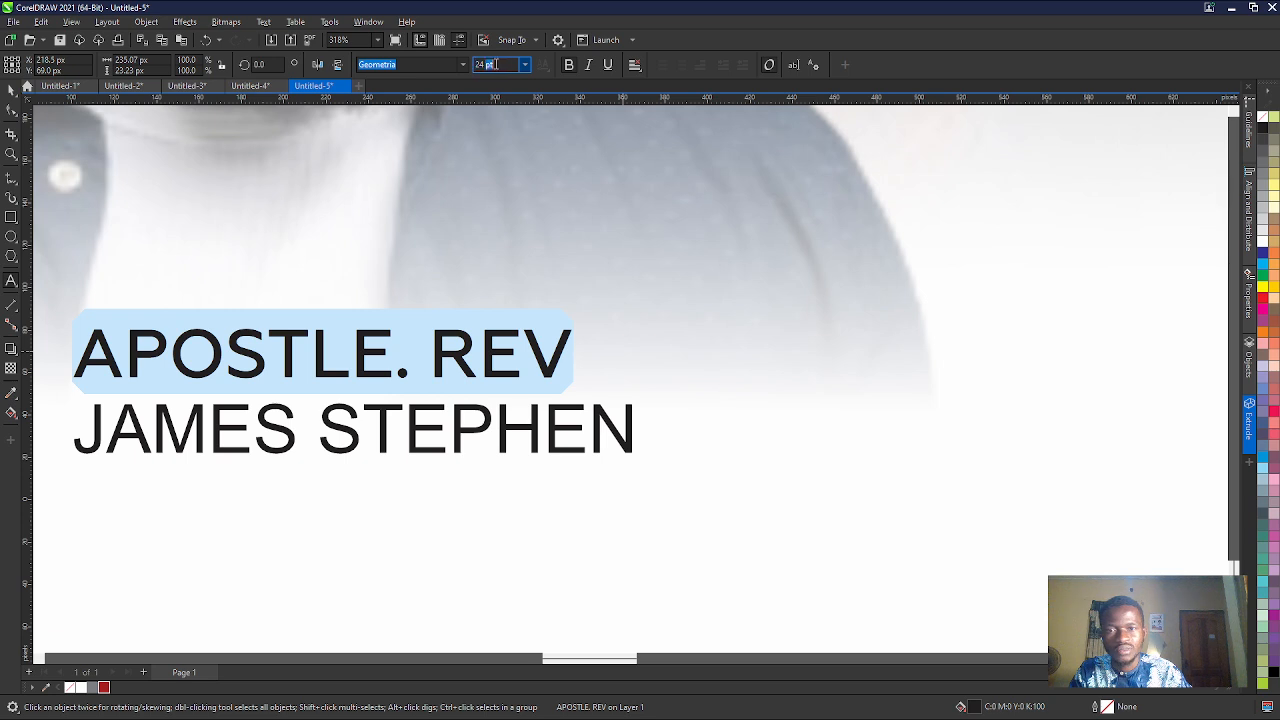
type("1")
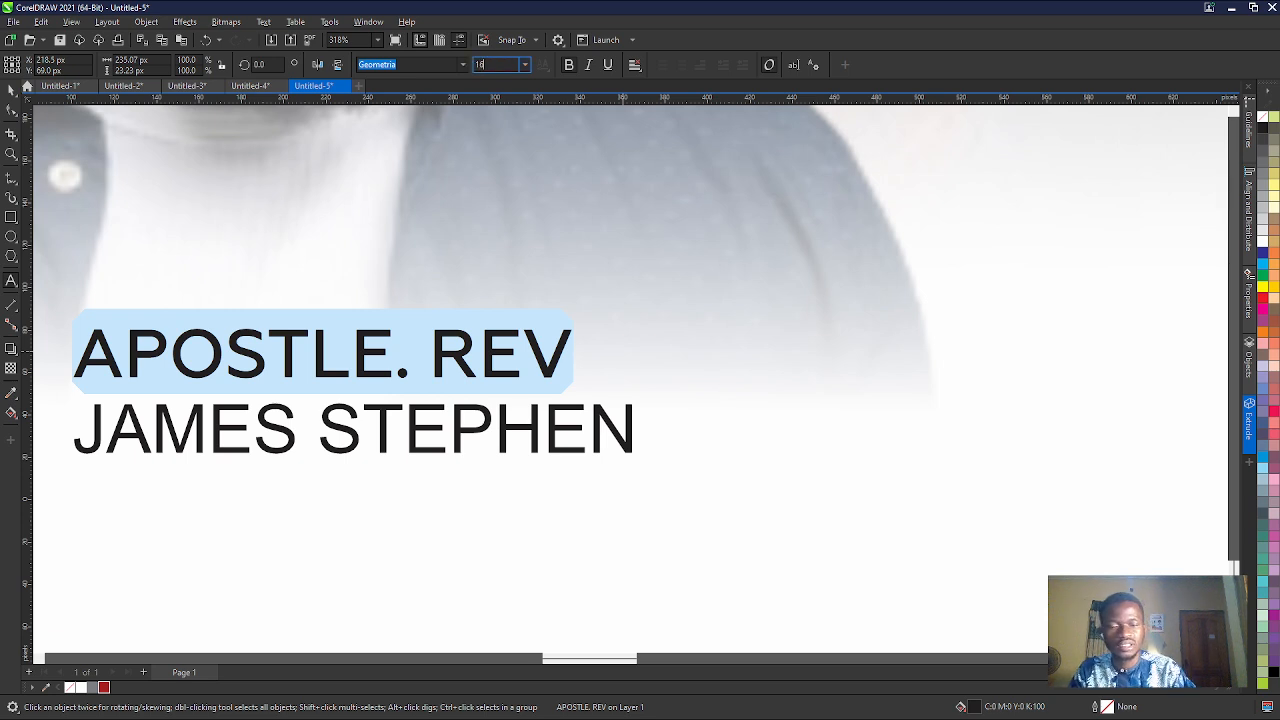
type("6")
key("Return")
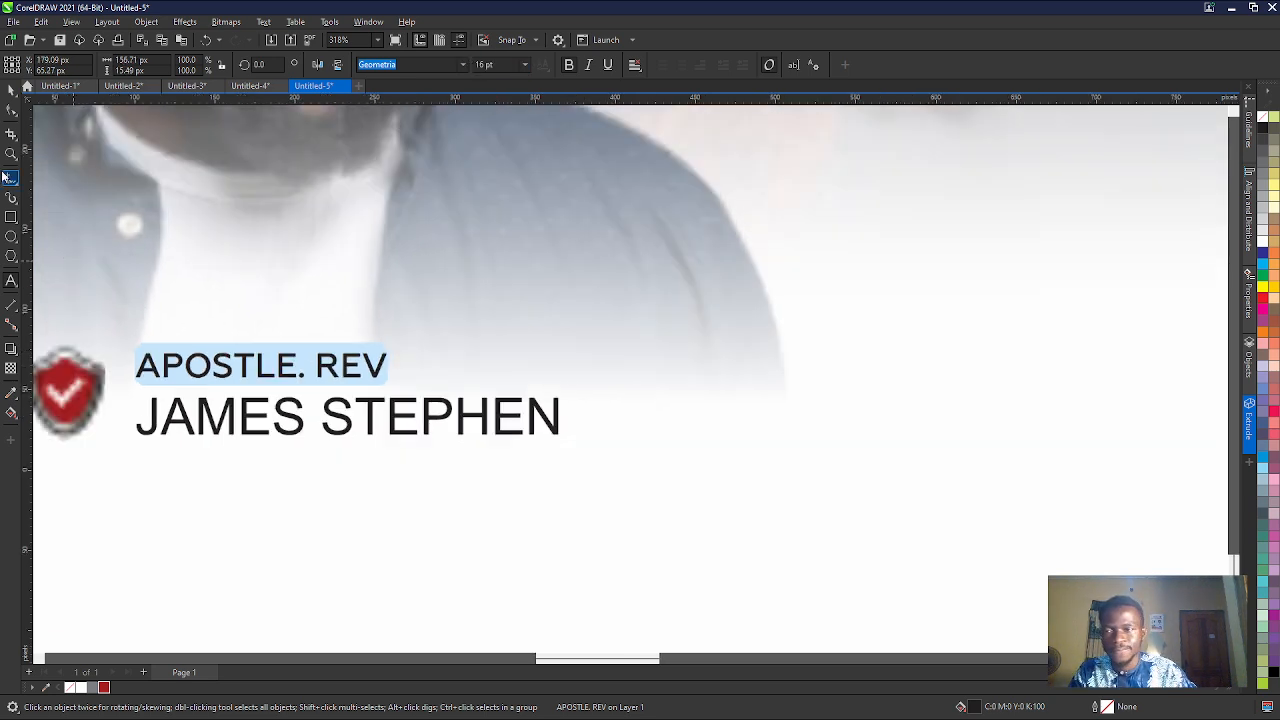
- Set the minister's name line in a heavy weight of Geometria
left_click(10, 87)
left_click(187, 430)
double_click(187, 429)
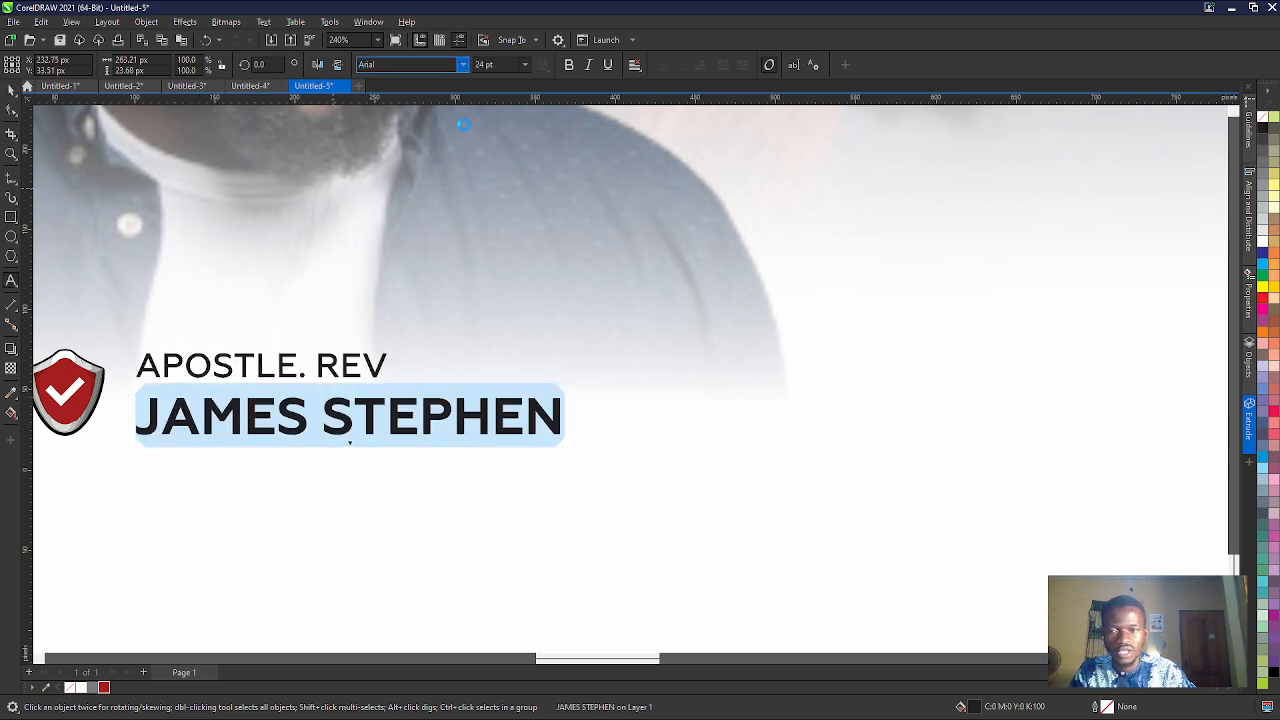
left_click(463, 67)
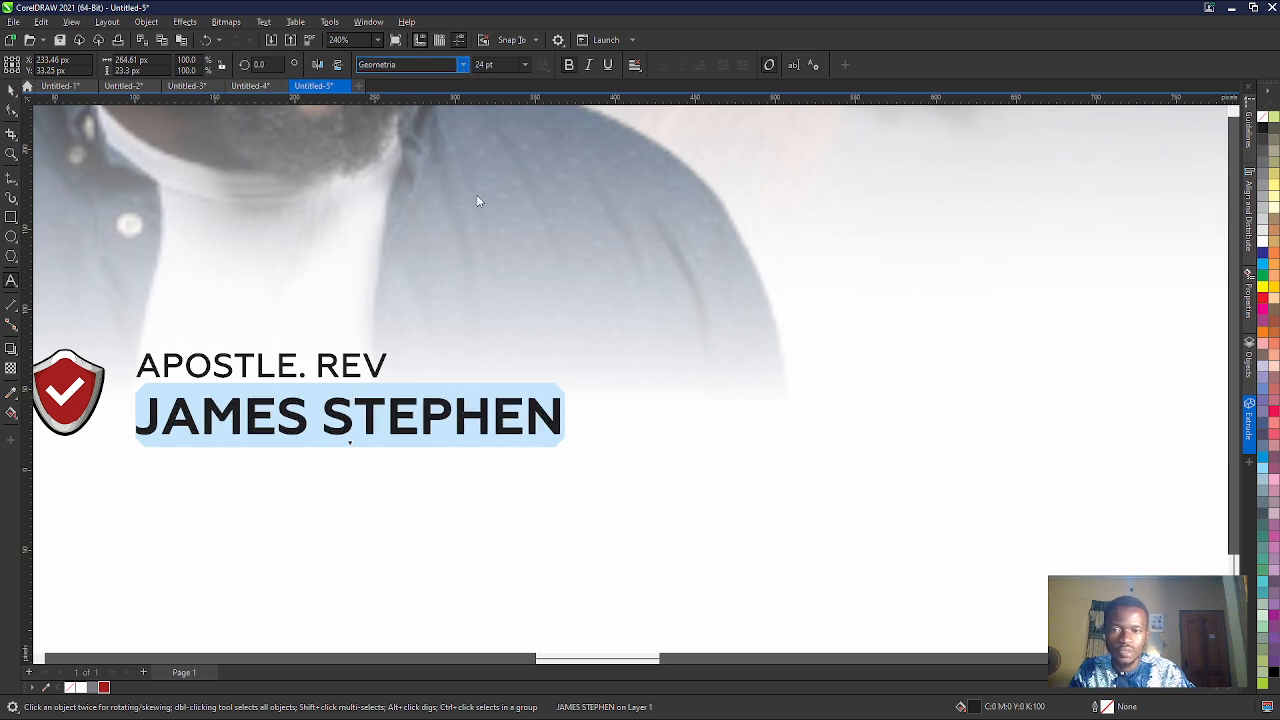
left_click(616, 451)
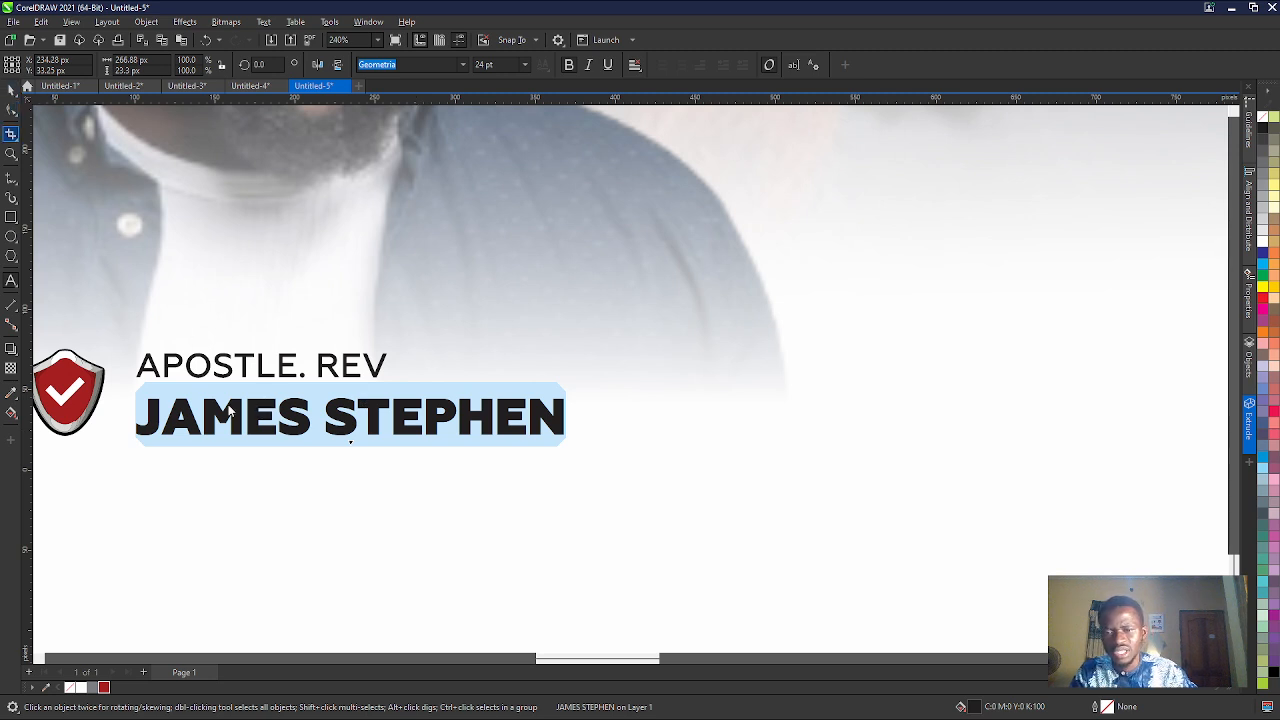
- Nudge the minister's name line slightly left and down beneath the "APOSTLE. REV" line
left_click(277, 489)
scroll(448, 446, "down", 3)
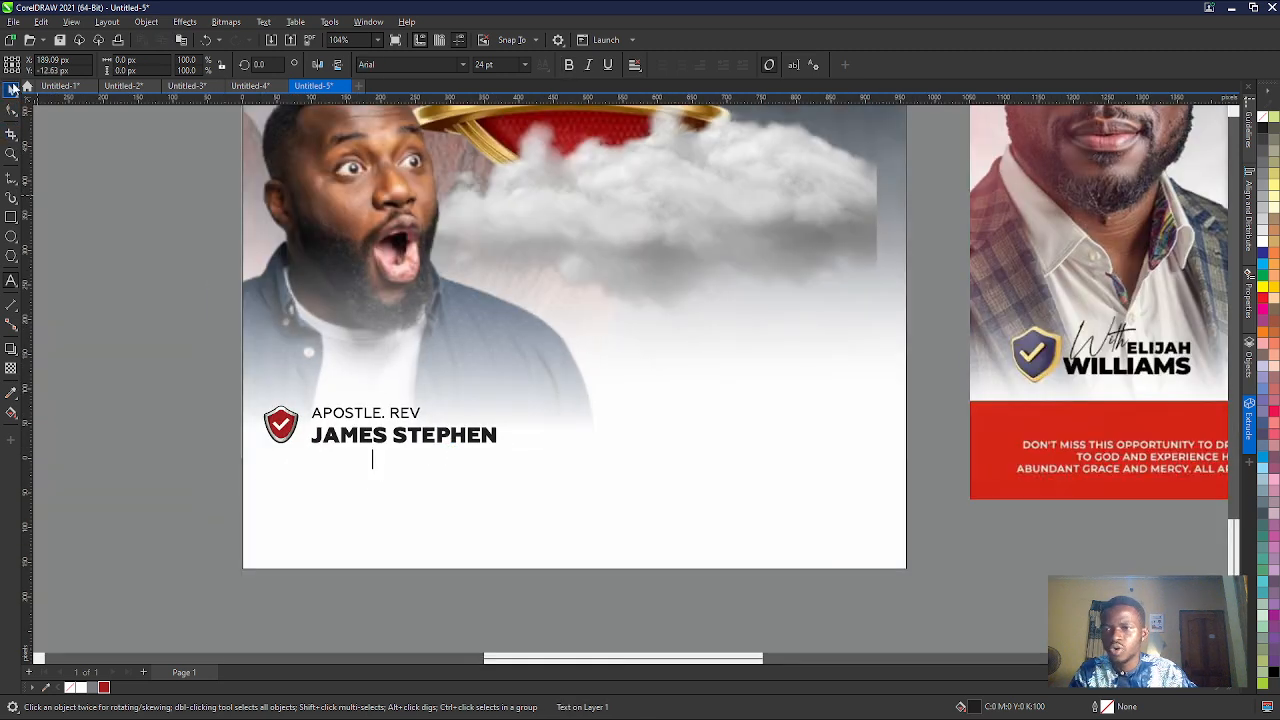
left_click(11, 90)
left_click(357, 441)
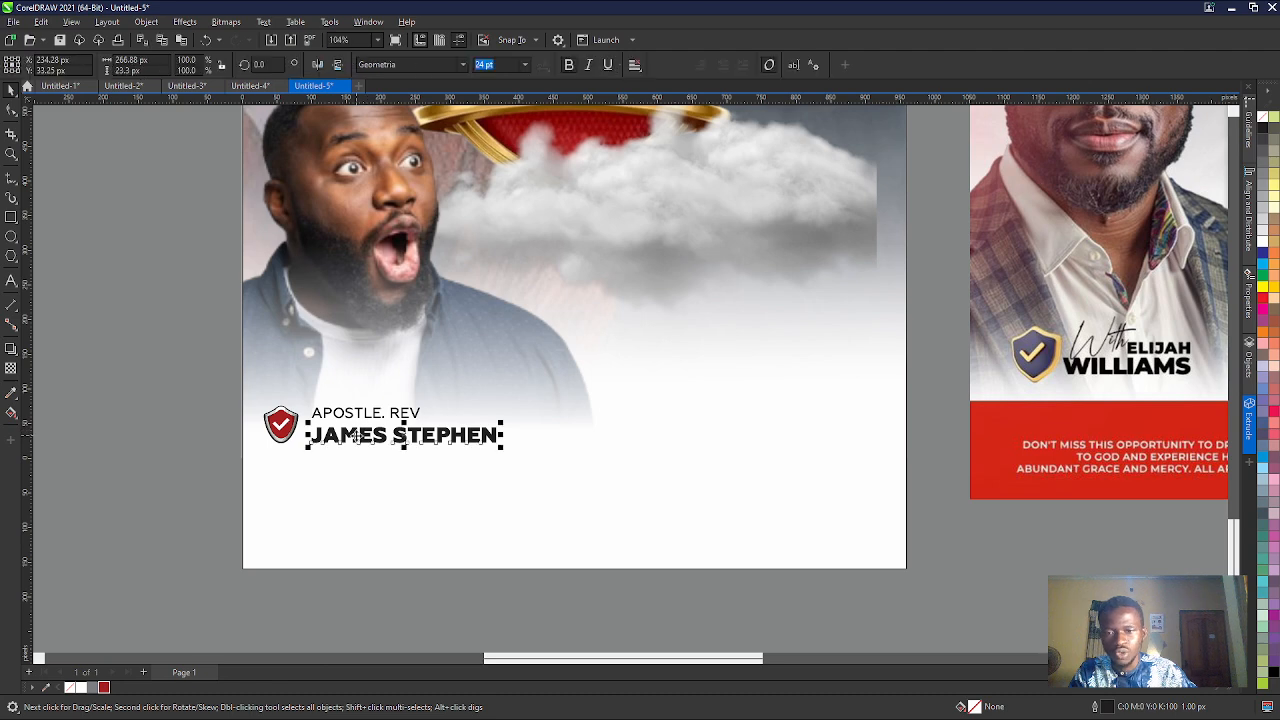
left_click_drag(357, 441, 352, 445)
scroll(352, 445, "down", 3)
- Scale the shield and both text lines up together to about 457 px wide, centred at about X 260, Y 37 px
left_click(220, 462)
scroll(257, 406, "up", 2)
left_click_drag(257, 408, 622, 525)
scroll(415, 467, "down", 1)
scroll(262, 453, "down", 1)
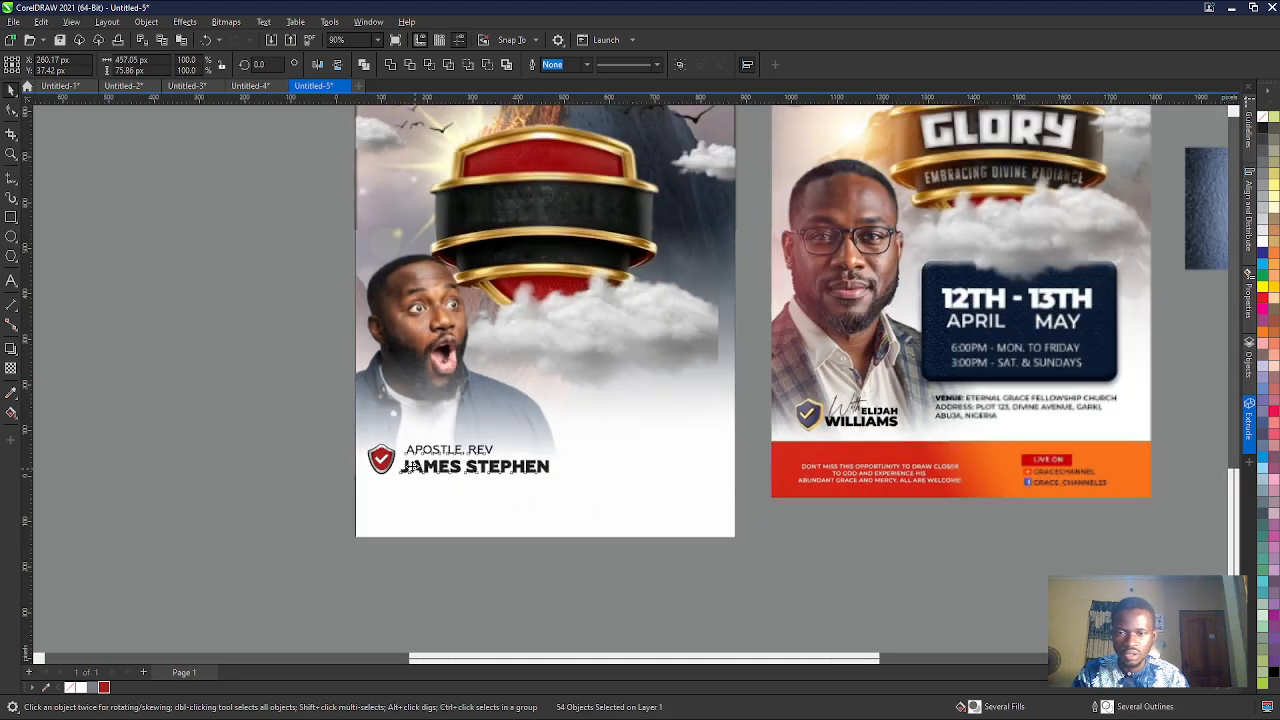
- Delete the whole red shield beside the minister's name
scroll(337, 460, "up", 3)
left_click_drag(250, 372, 465, 529)
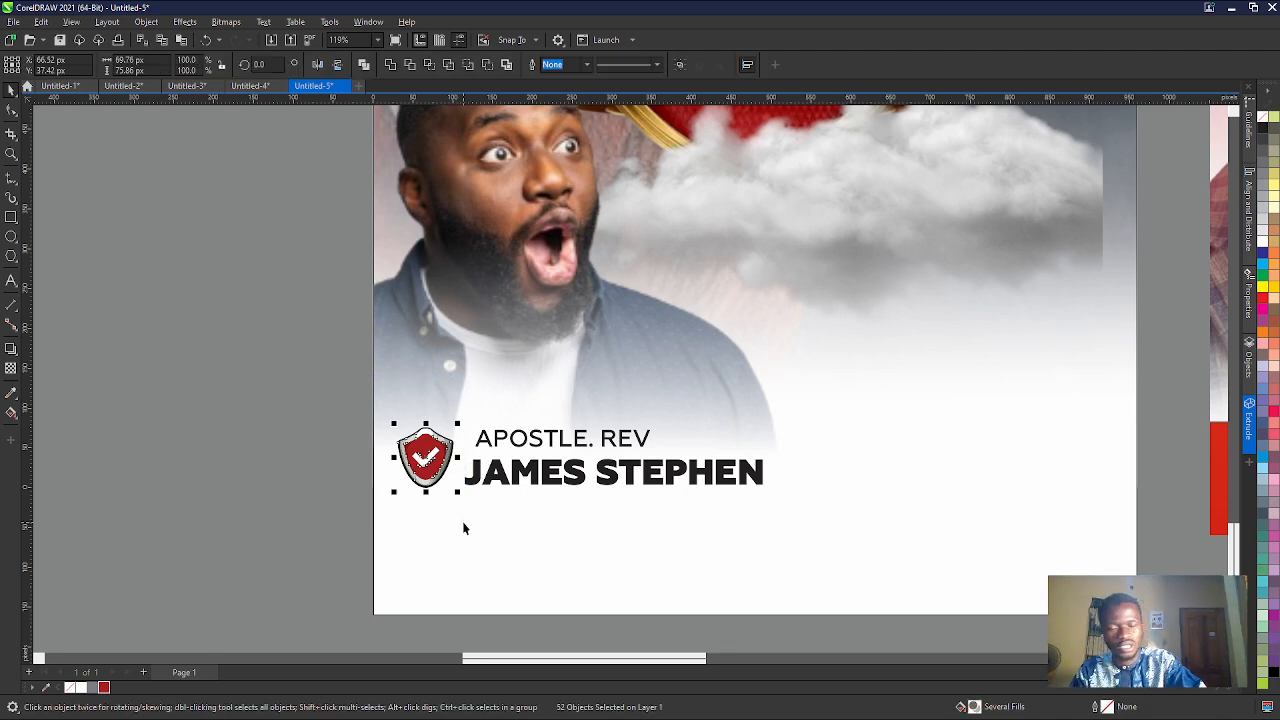
key("Delete")
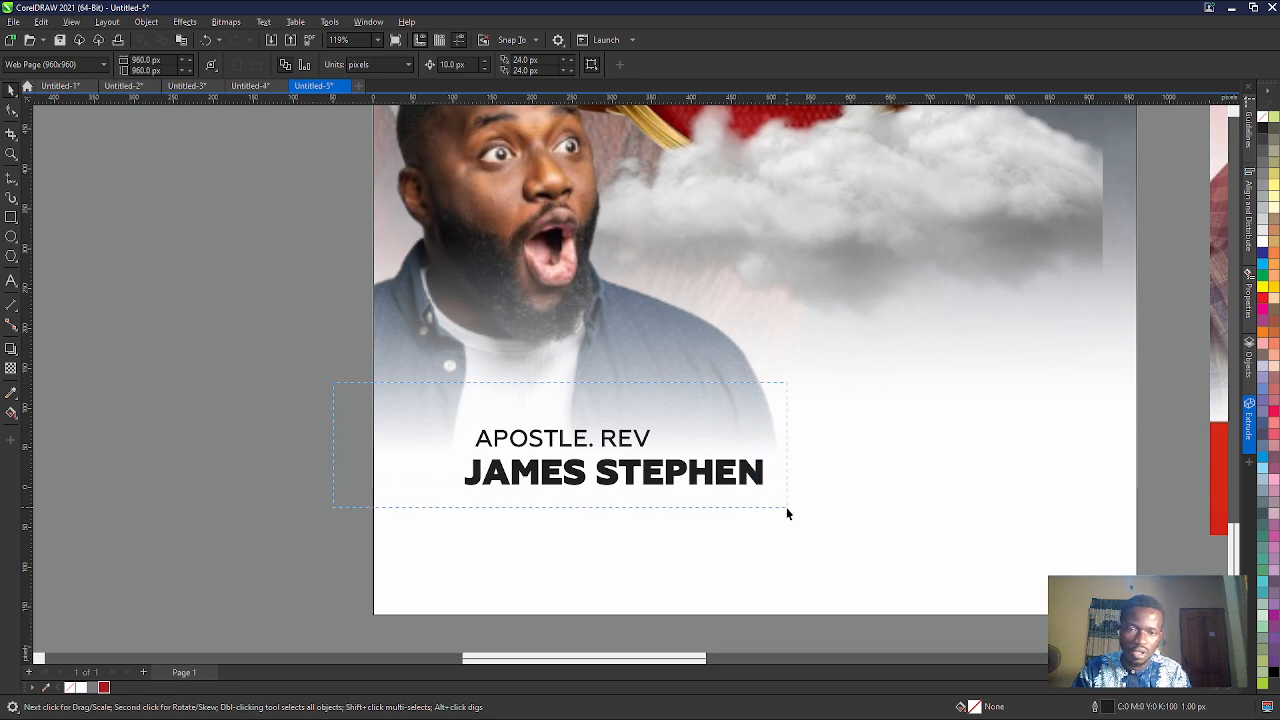
- Shift both text lines left into the freed space, centred at about X 252, Y 38 px
left_click_drag(786, 507, 786, 507)
left_click_drag(462, 483, 418, 483)
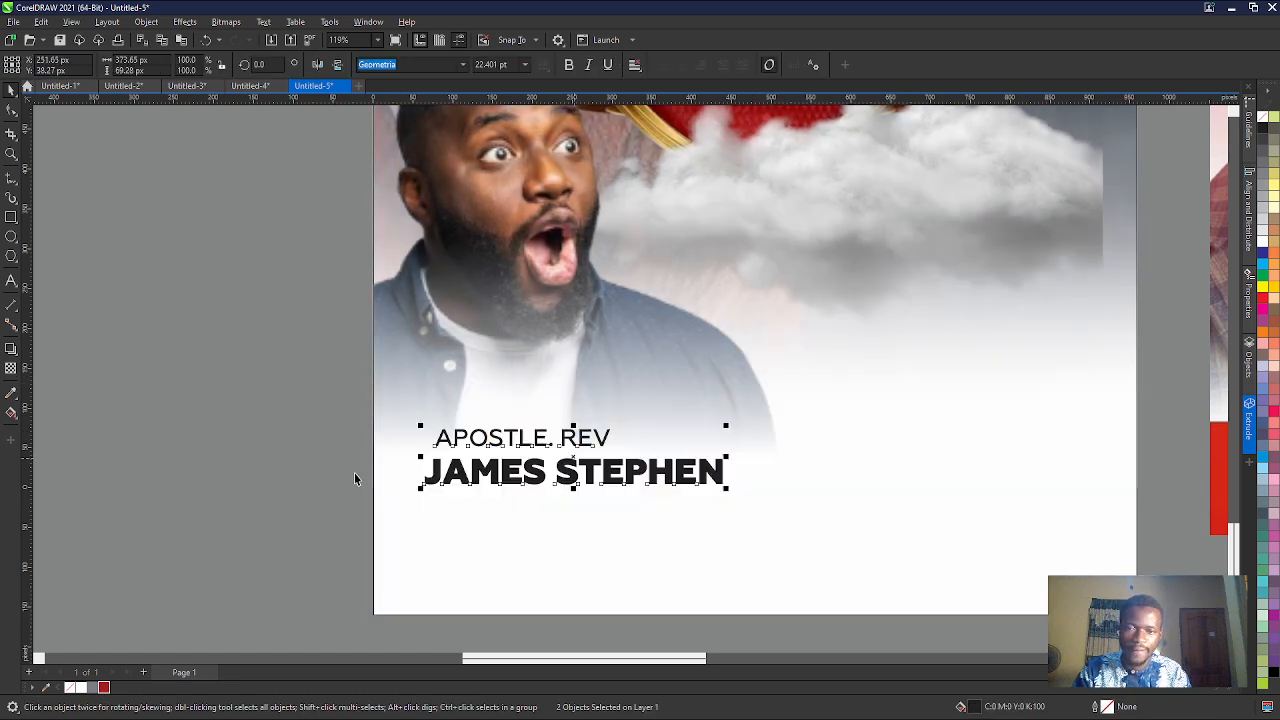
left_click(326, 468)
- Compare the flyer with the reference and select the "APOSTLE. REV" line above the minister's name
scroll(326, 468, "down", 4)
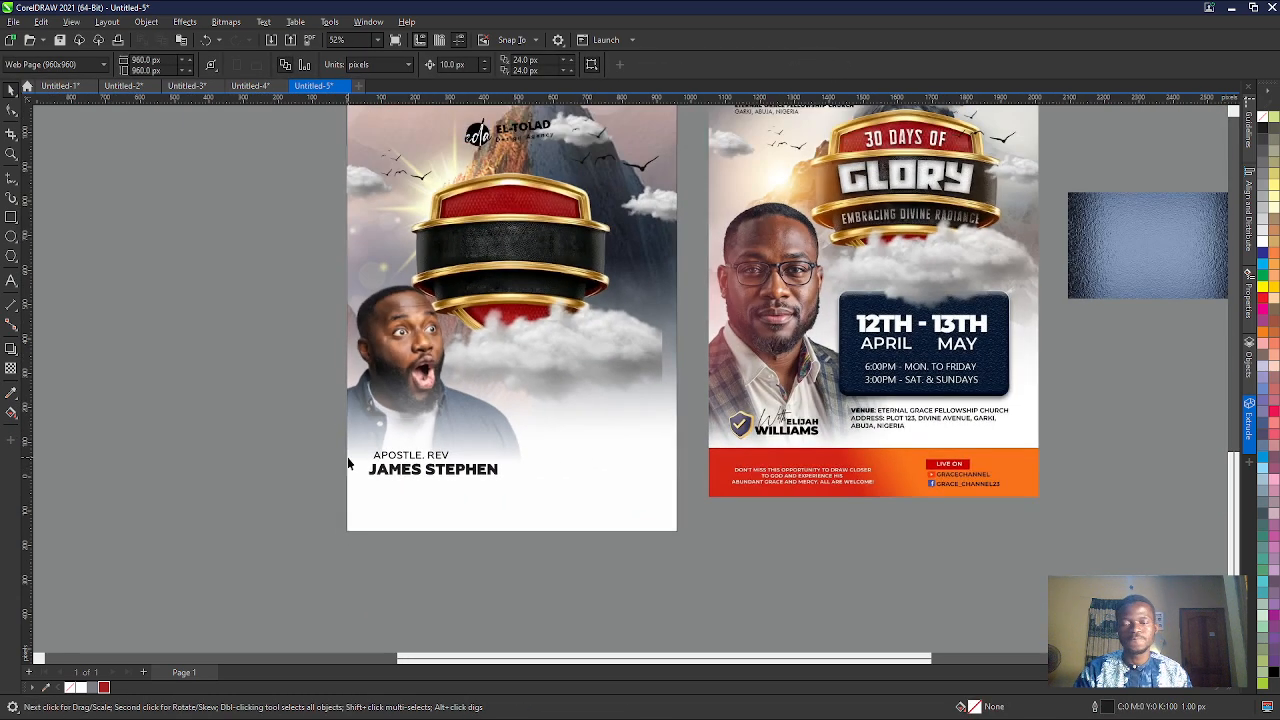
scroll(672, 439, "up", 2)
scroll(705, 433, "down", 3)
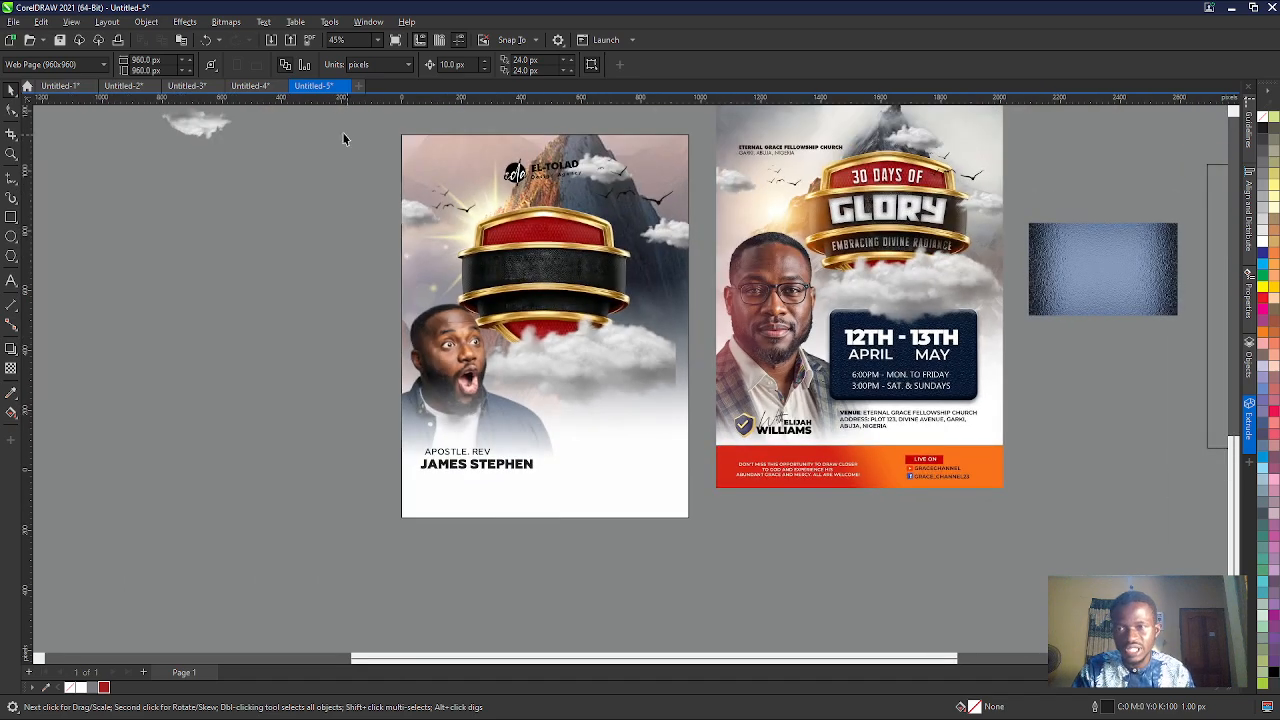
scroll(460, 426, "up", 3)
left_click(457, 451)
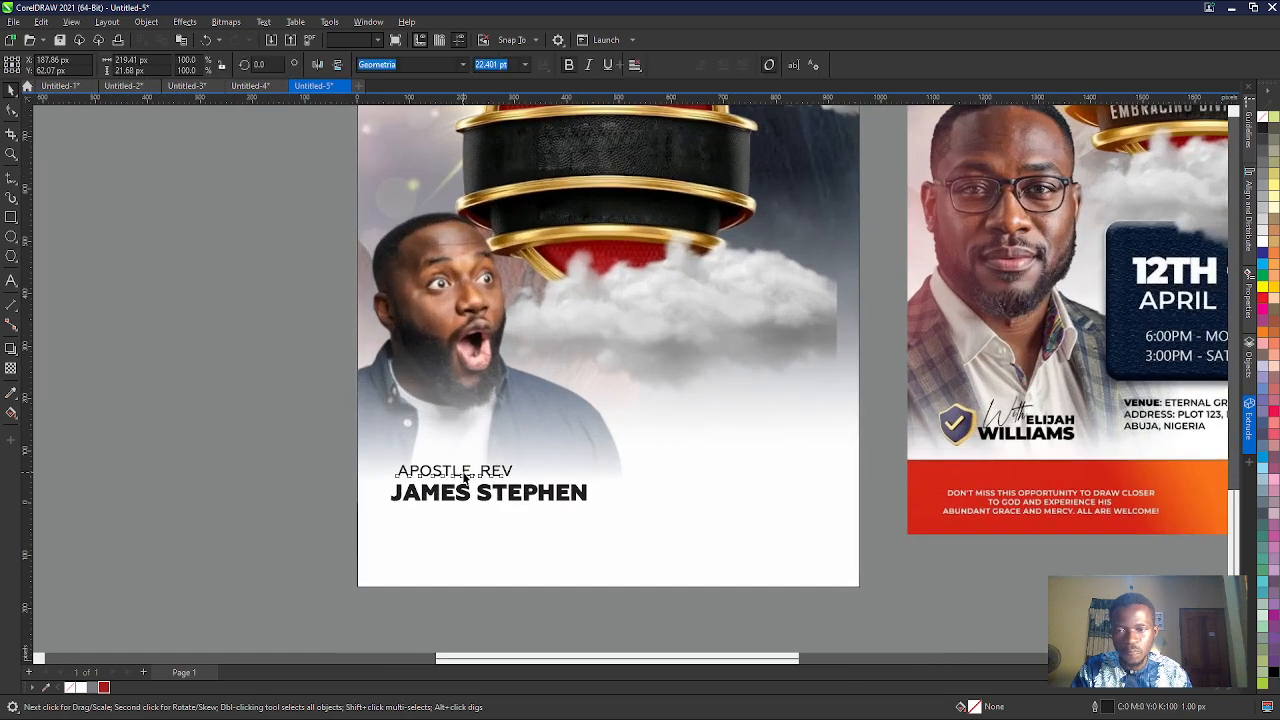